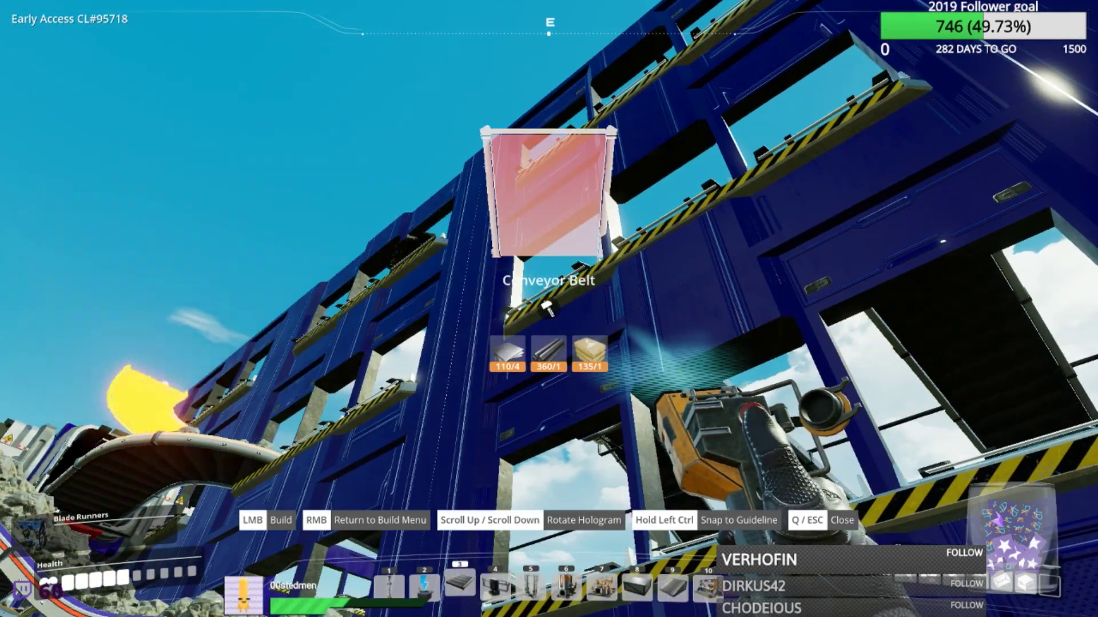
- Build a conveyor splitter on the elevated belt outside the factory
right_click(549, 308)
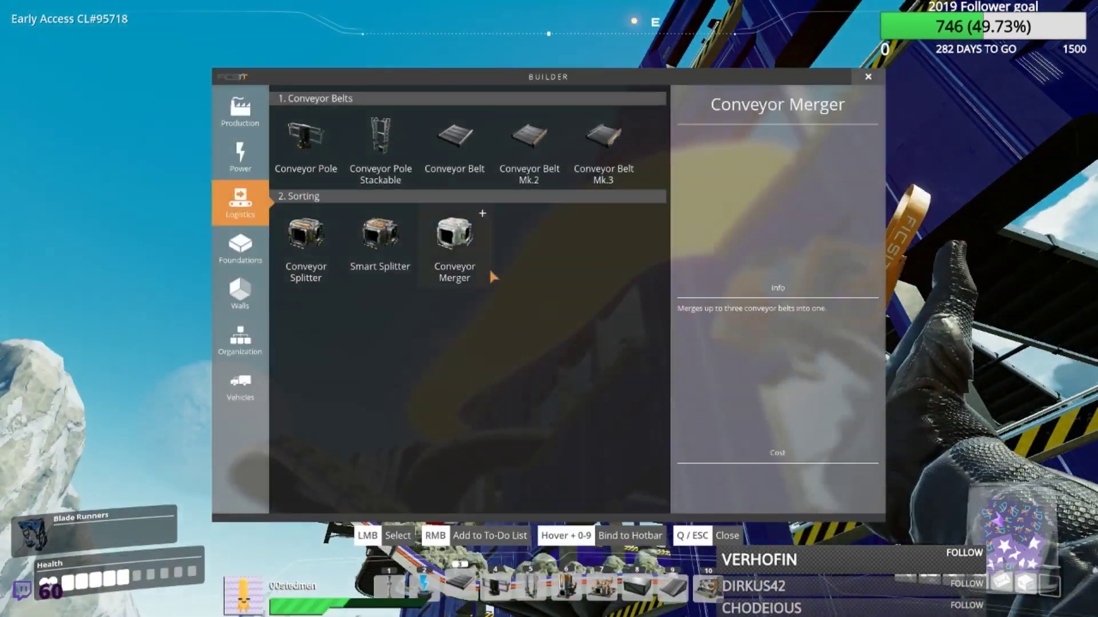
click(305, 244)
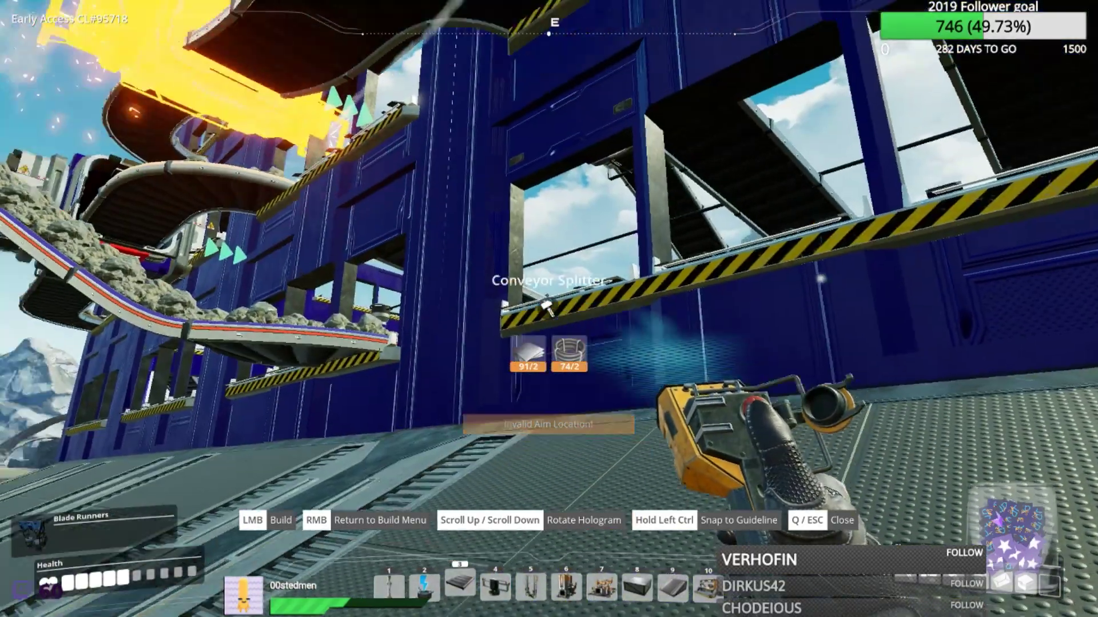
click(549, 308)
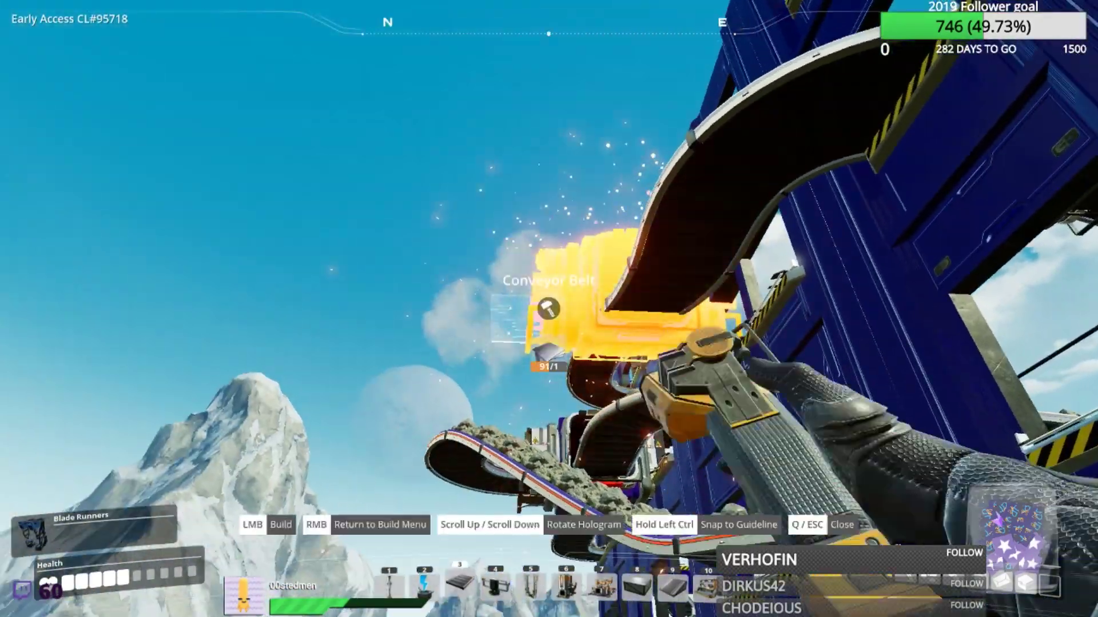
key(Escape)
- Dismantle the wall conveyor section below it, recovering iron
key(space)
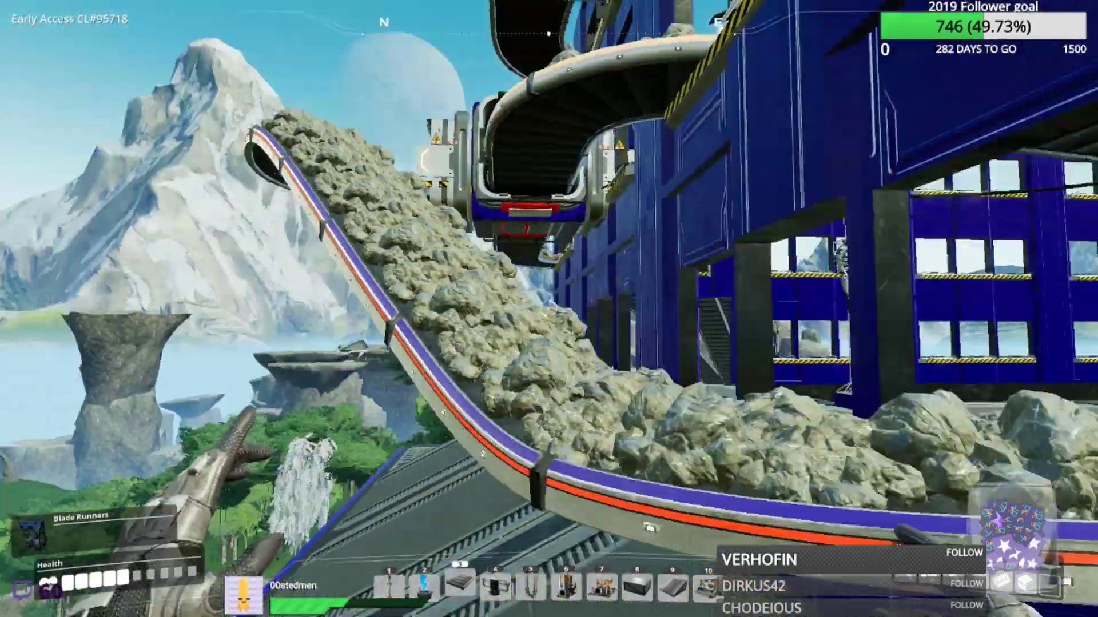
key(f)
click(549, 308)
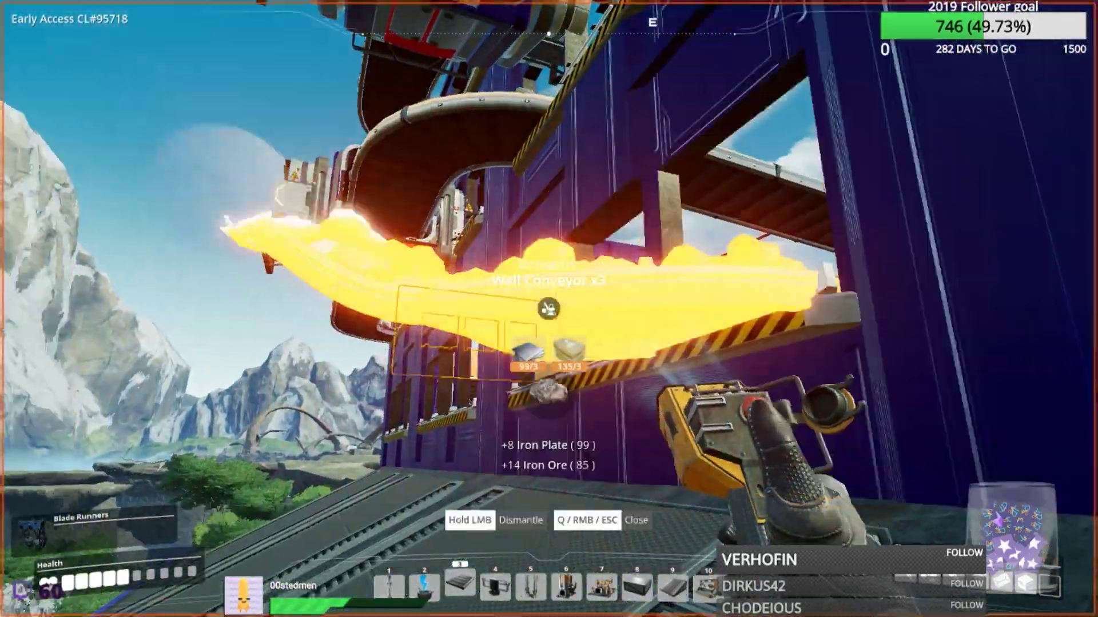
key(Escape)
key(Escape)
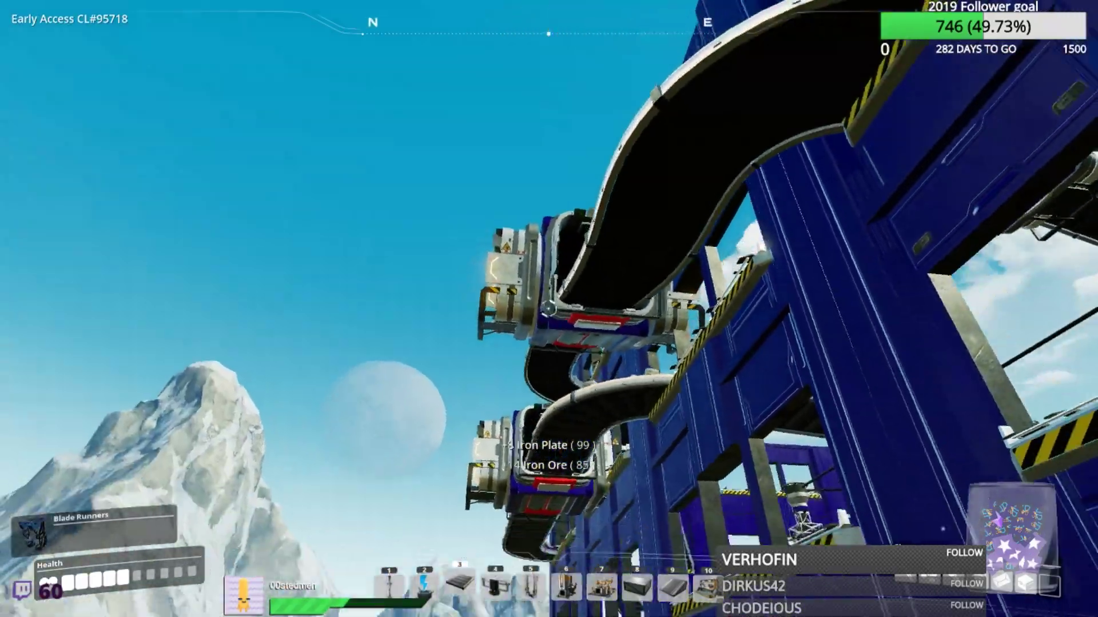
- Walk to the factory wall and climb above the conveyors by the lift tower
key(w)
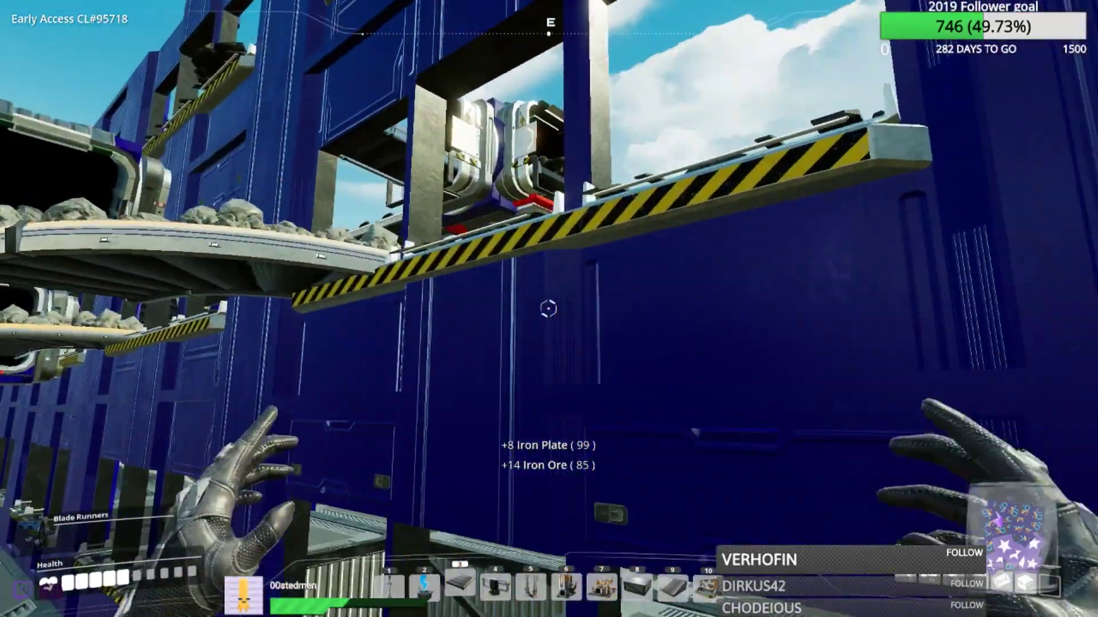
key(w)
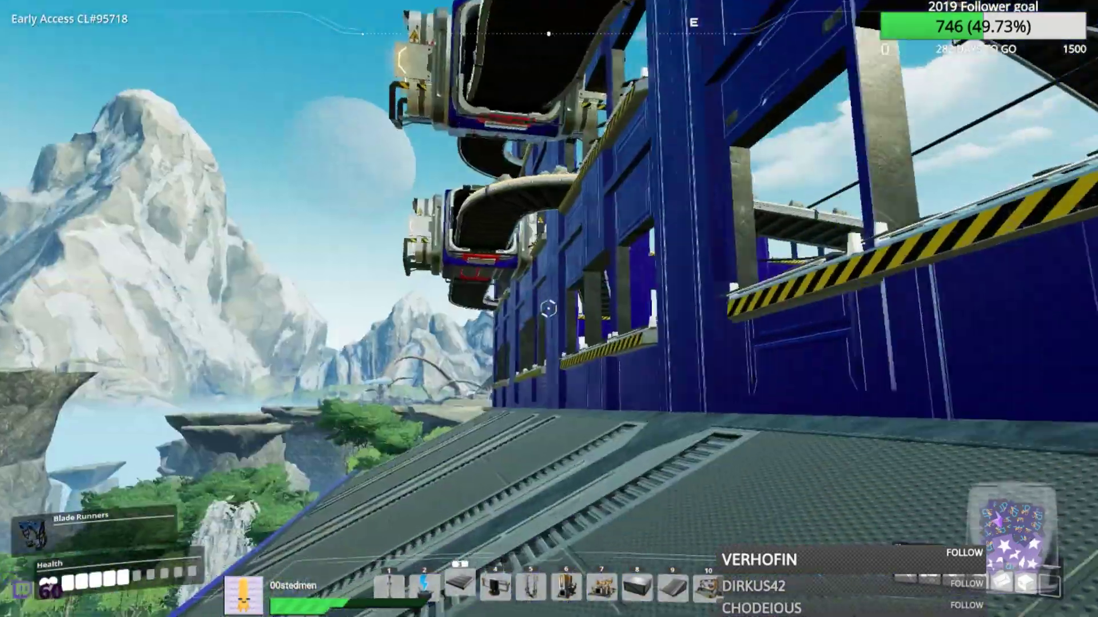
key(w)
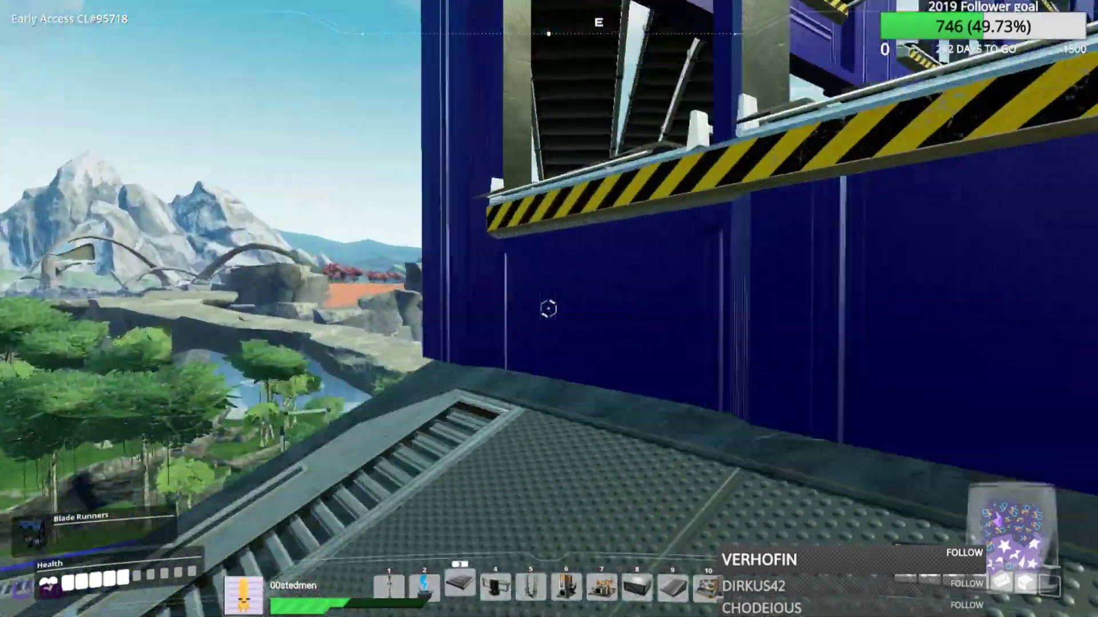
key(w)
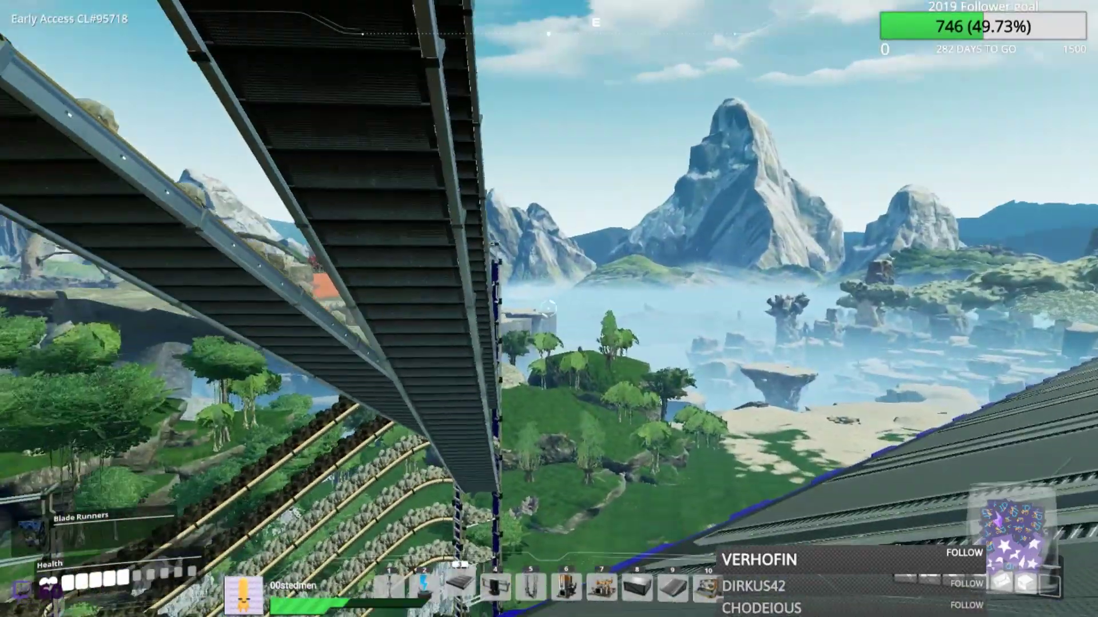
- Face the blue factory wall and preview a conveyor belt stretching across the sky
key(w)
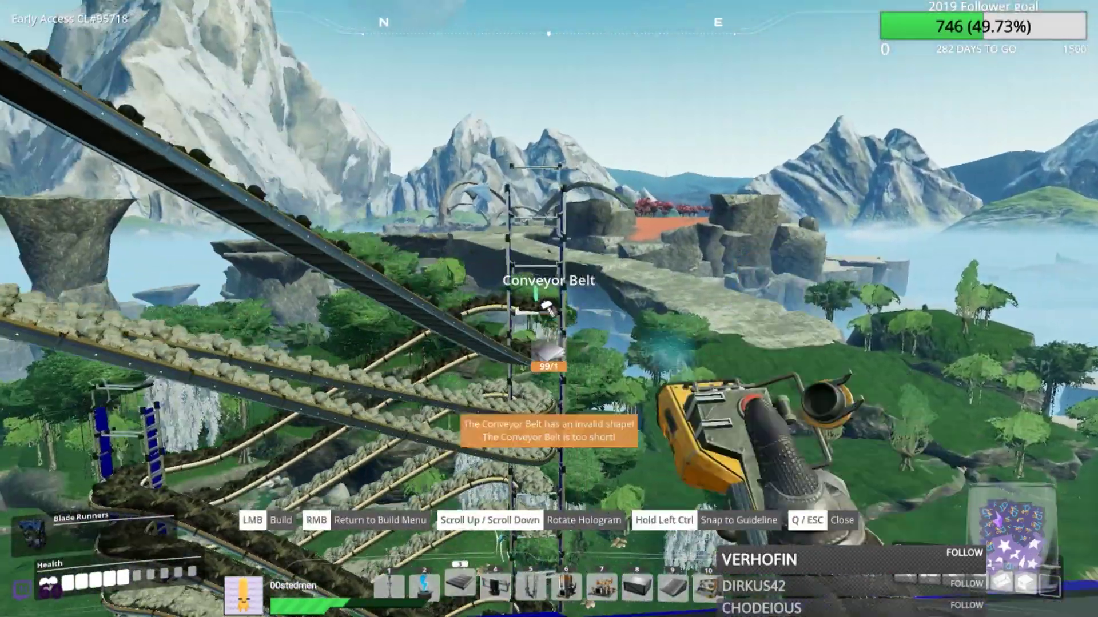
drag(549, 309, 343, 429)
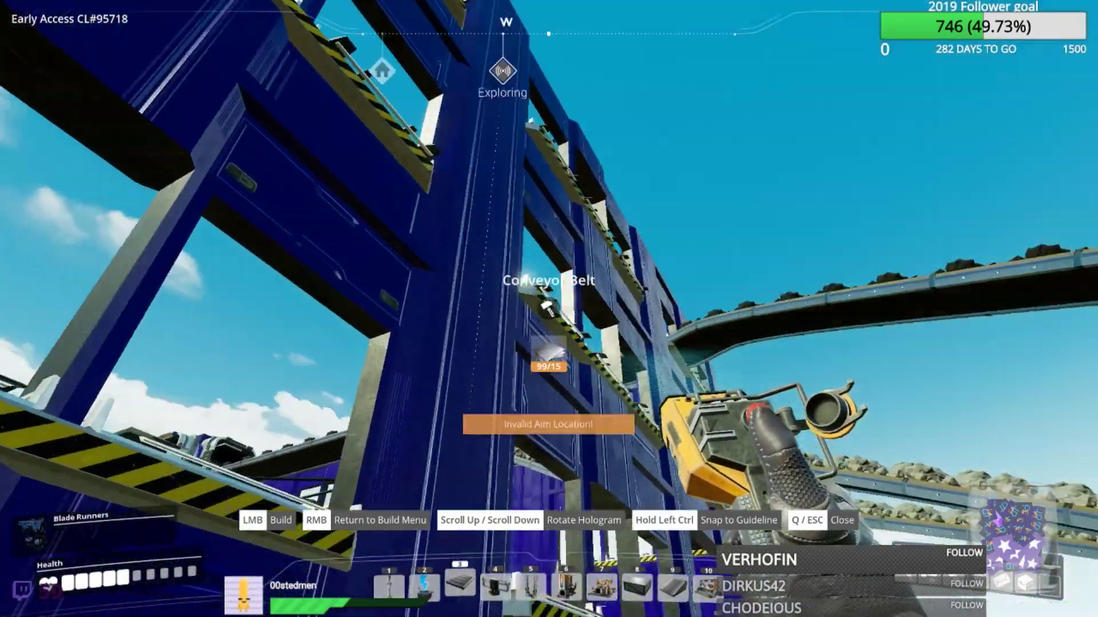
key(w)
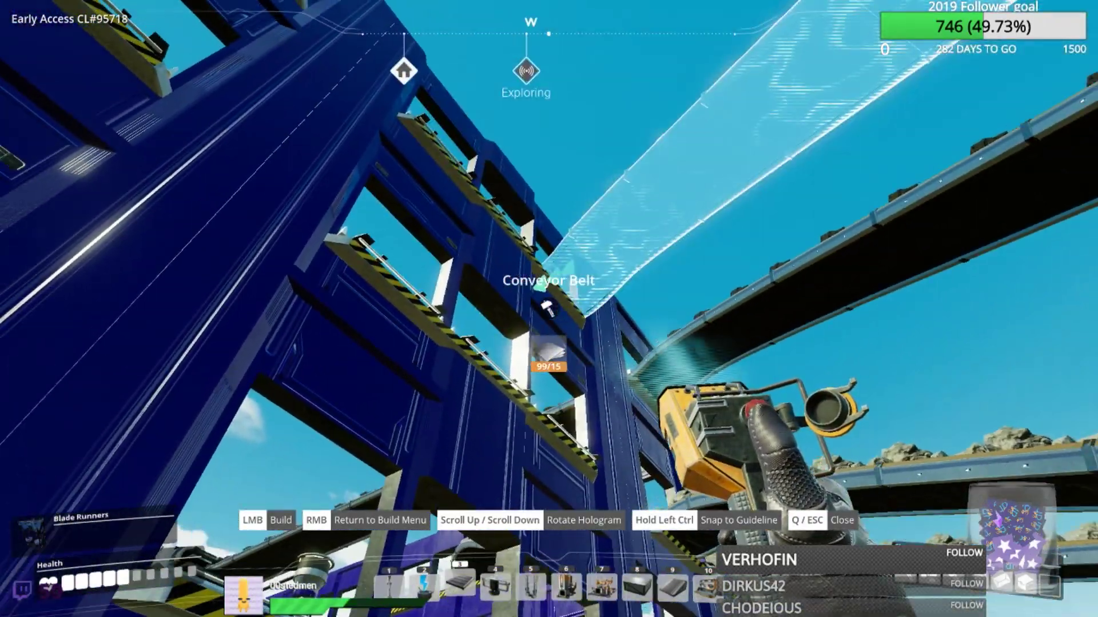
key(w)
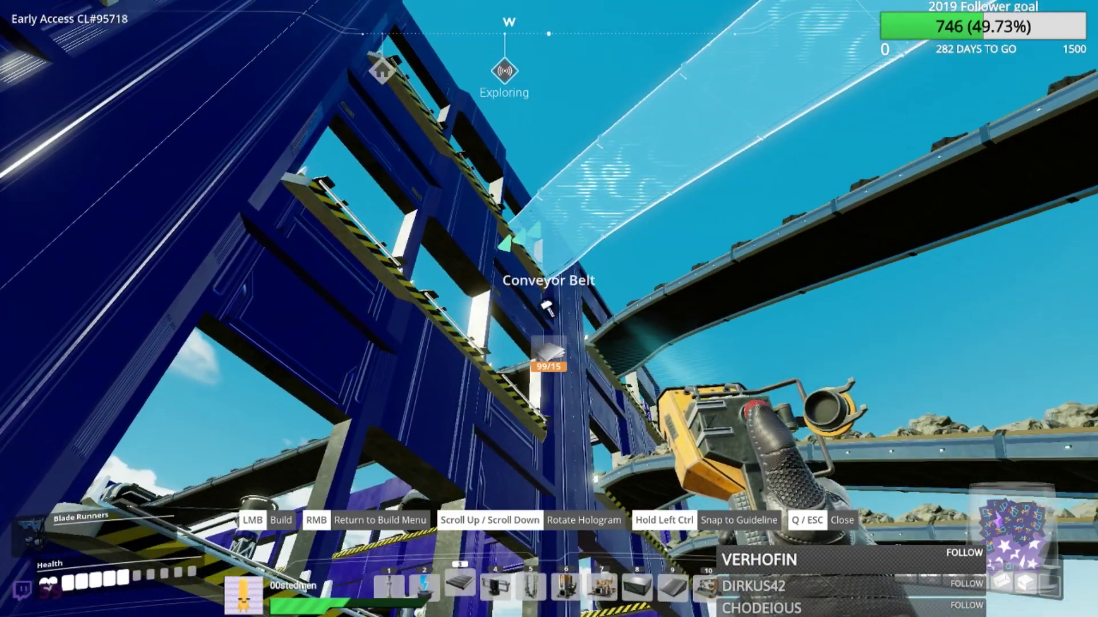
key(w)
key(w)
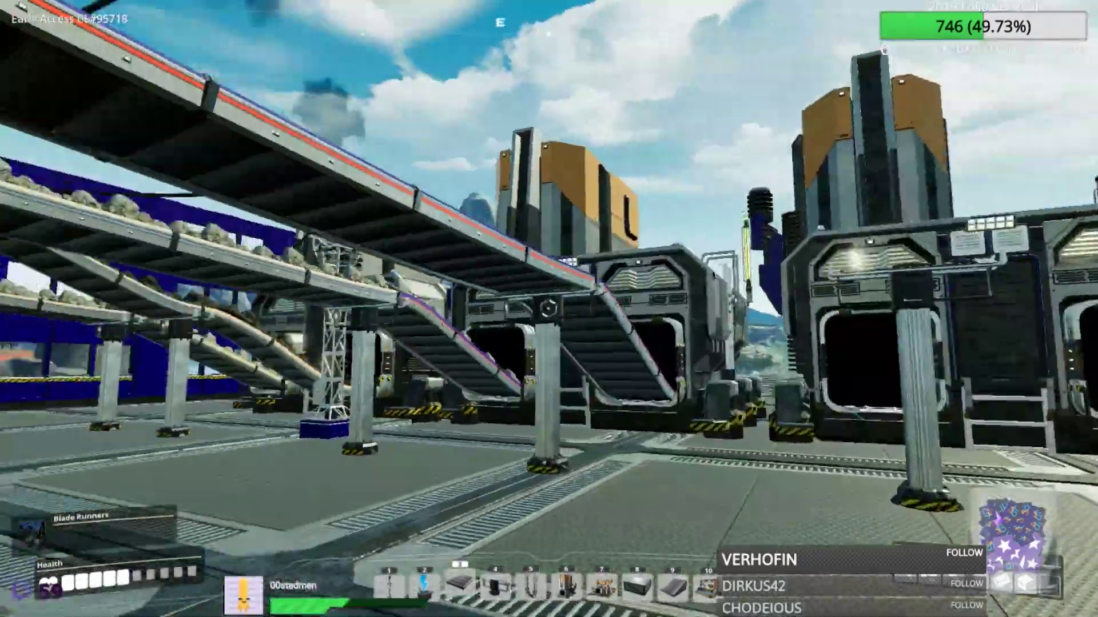
- Dismantle the overhead conveyor belt and nearby wall conveyor sections inside the factory
key(f)
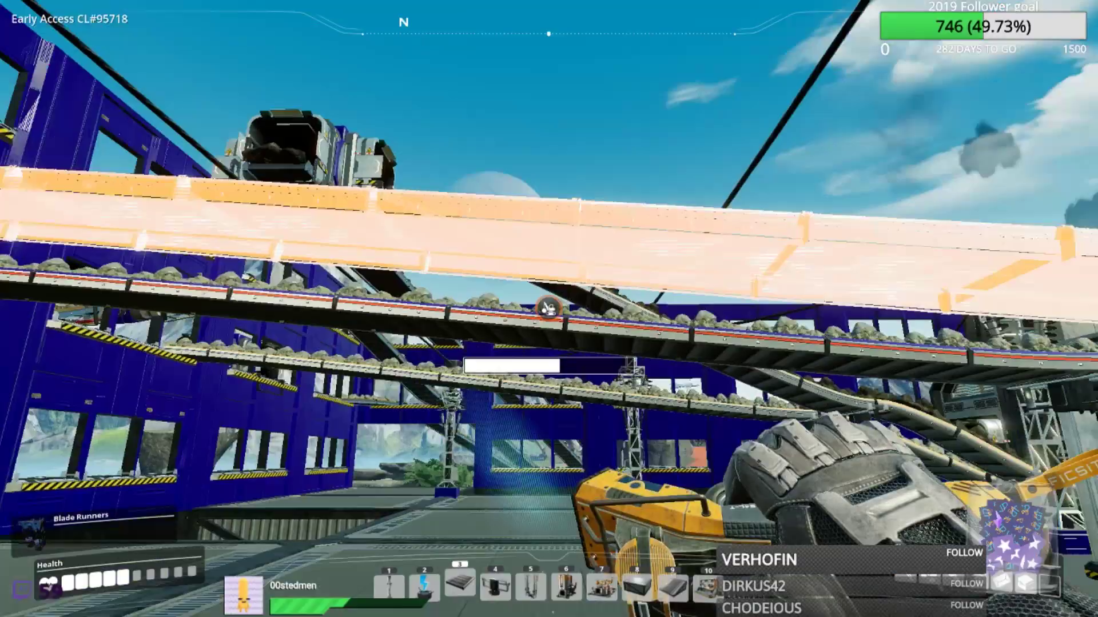
drag(549, 309, 549, 309)
key(w)
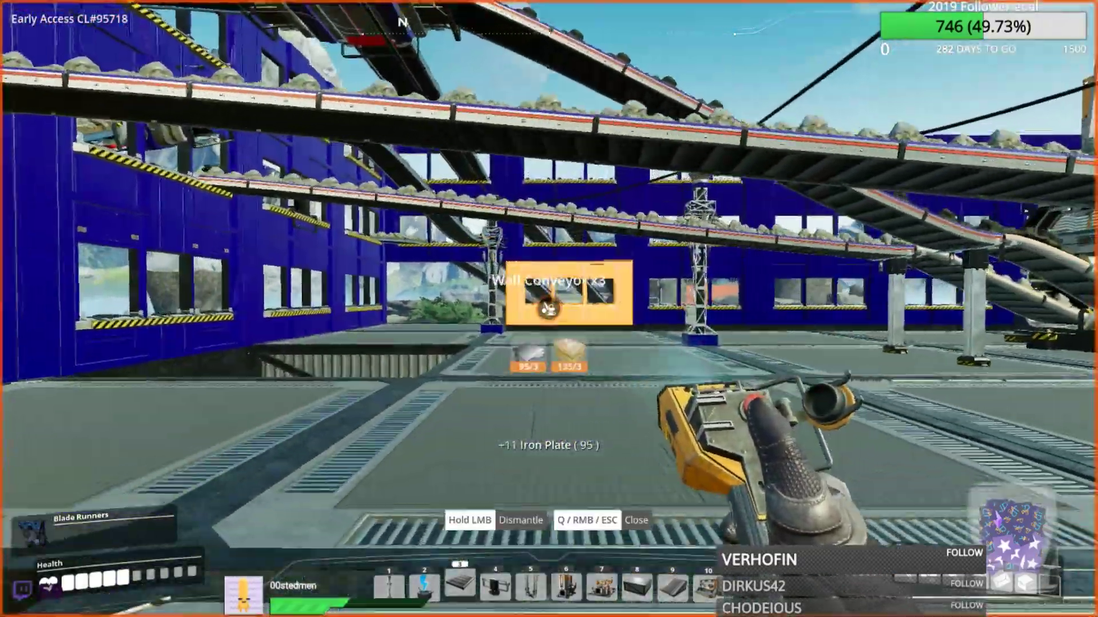
key(w)
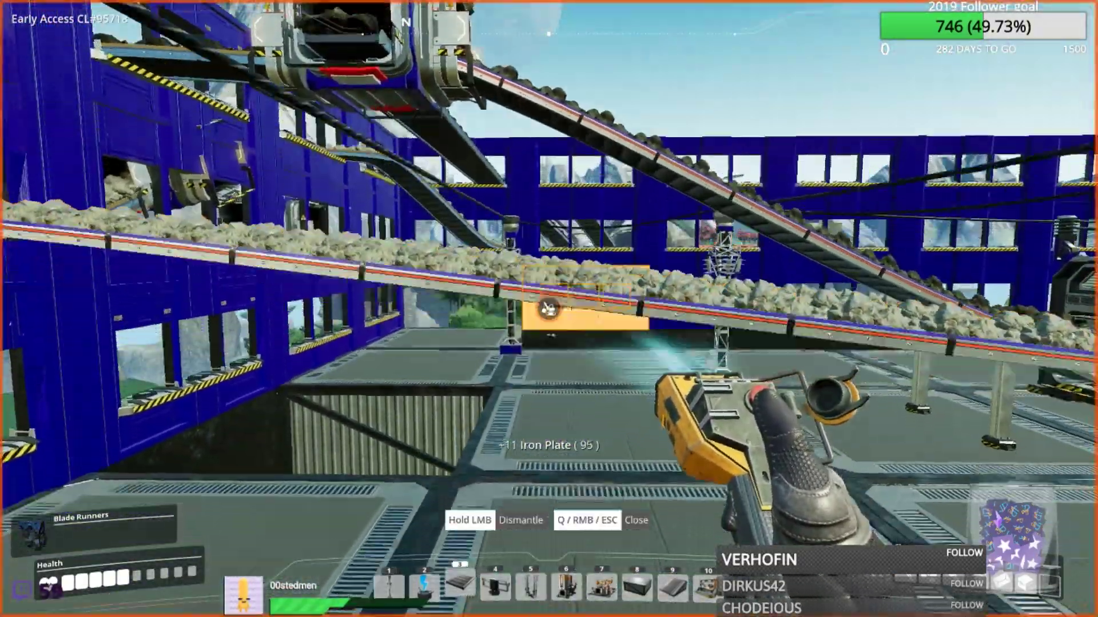
key(w)
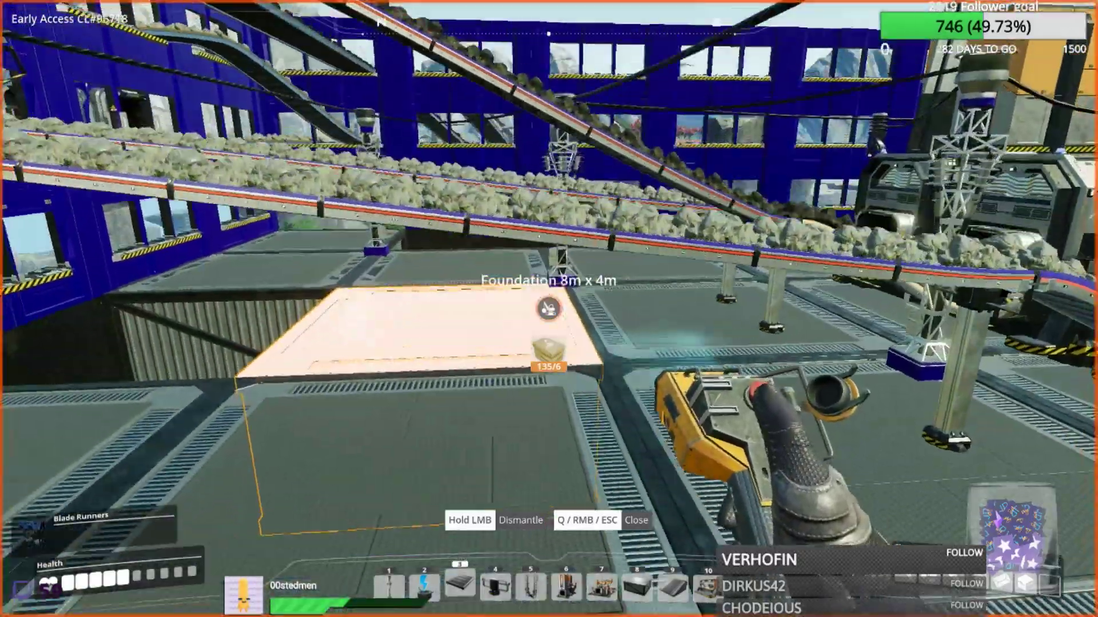
key(Escape)
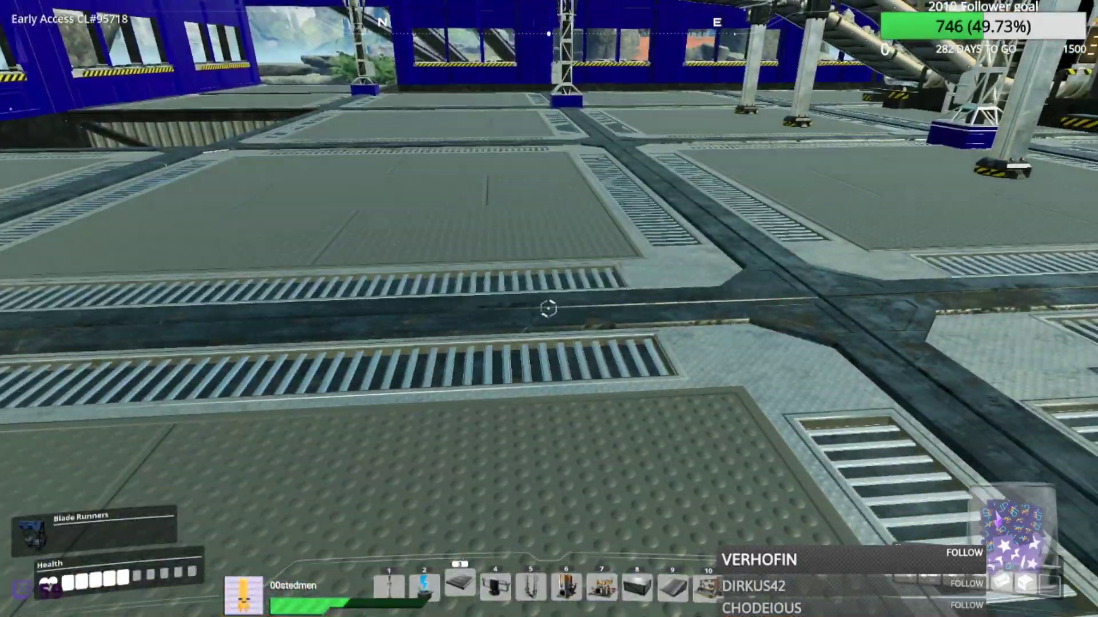
key(5)
- Build two stacked conveyor poles on the floor
click(548, 309)
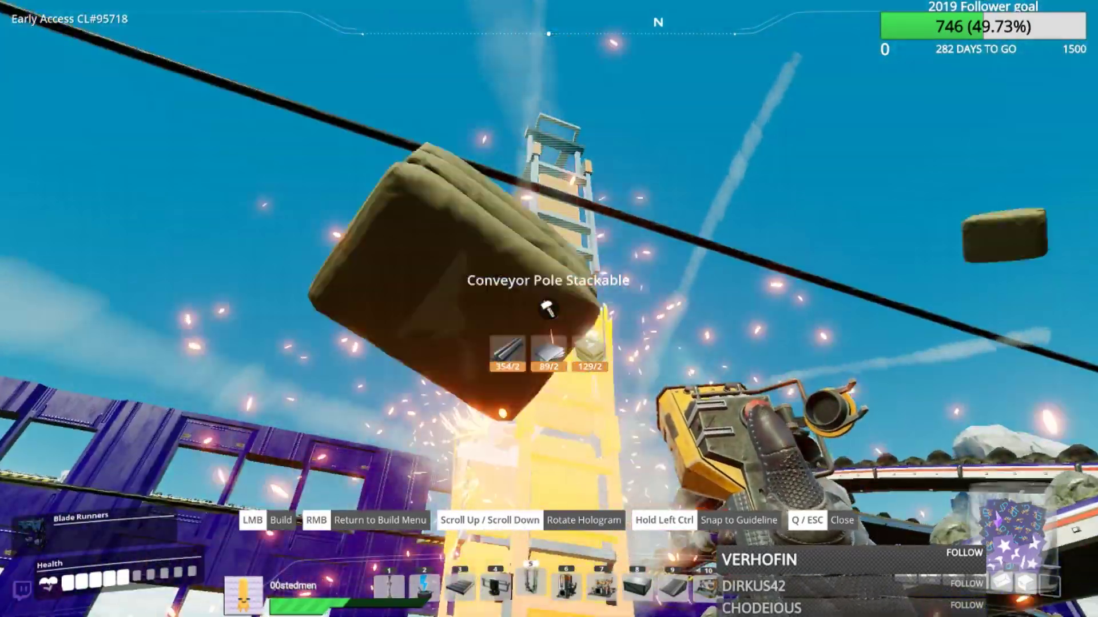
click(548, 309)
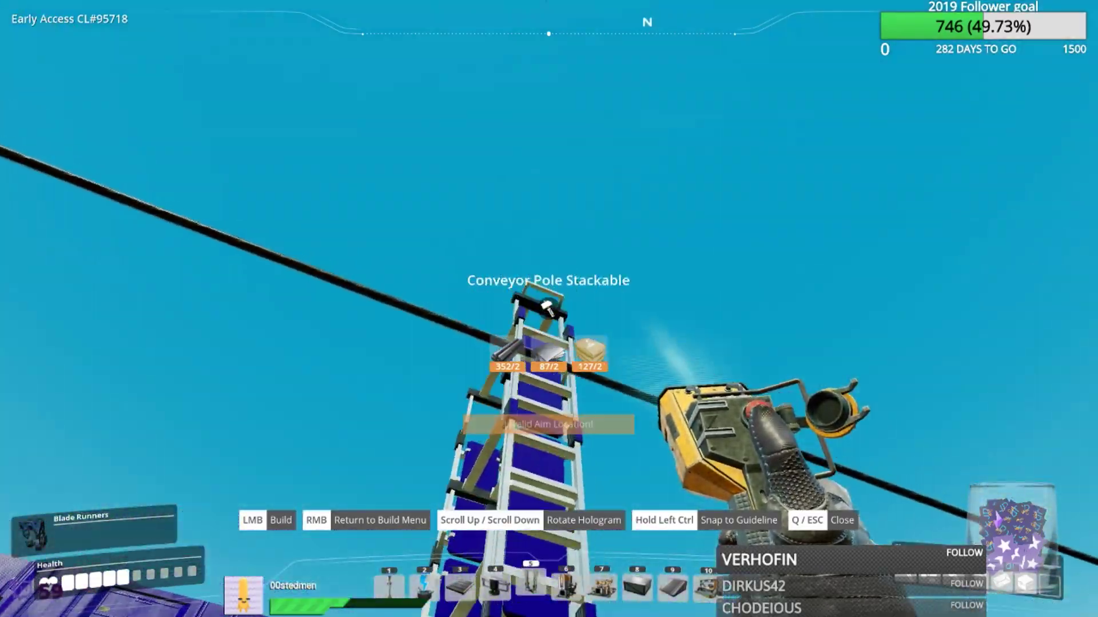
key(Escape)
- Climb the ladder toward the wall openings and preview a belt near the lift
key(w)
key(w)
key(q)
key(a)
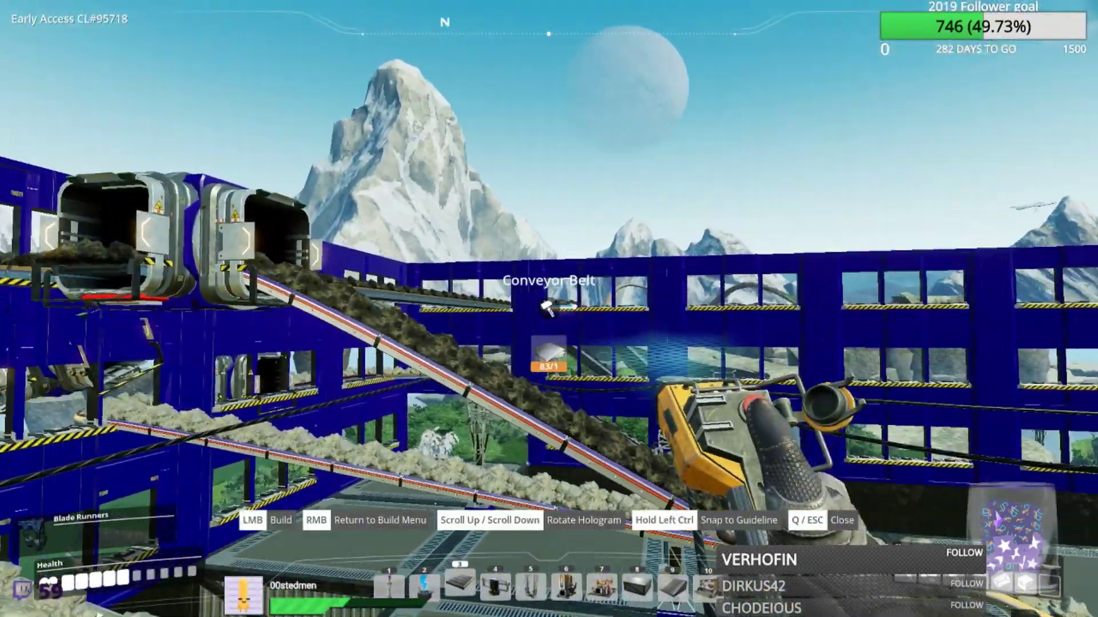
key(w)
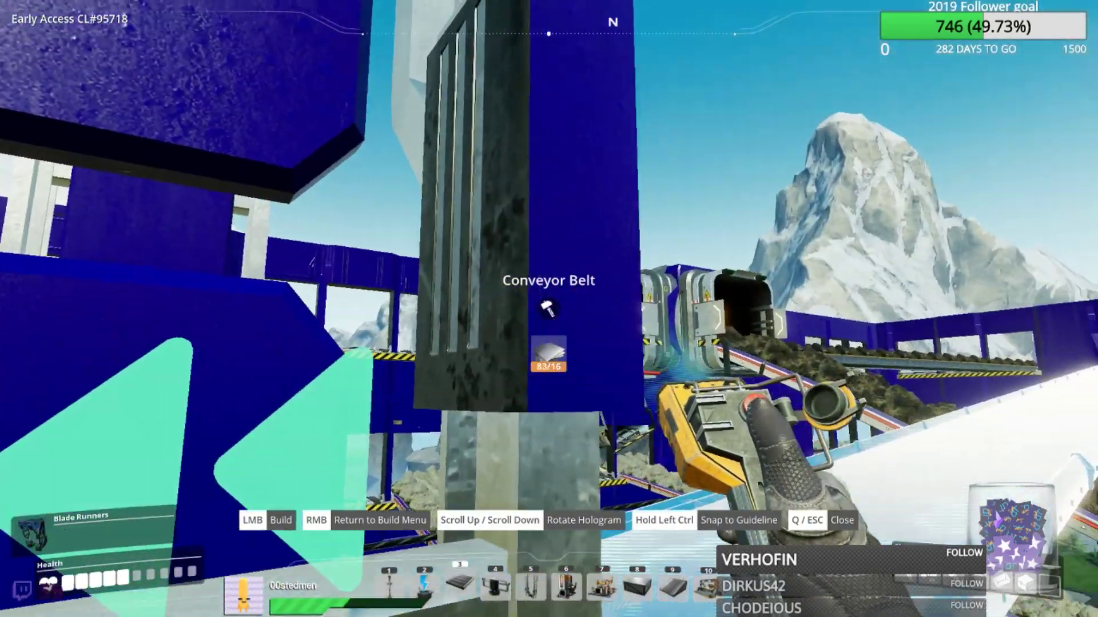
key(w)
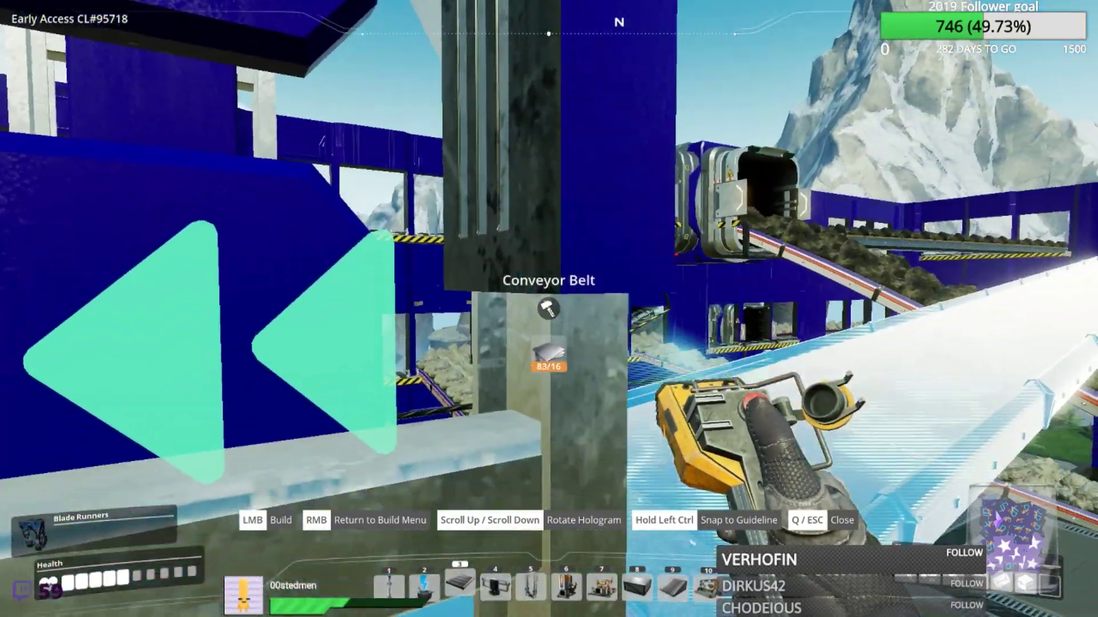
key(Escape)
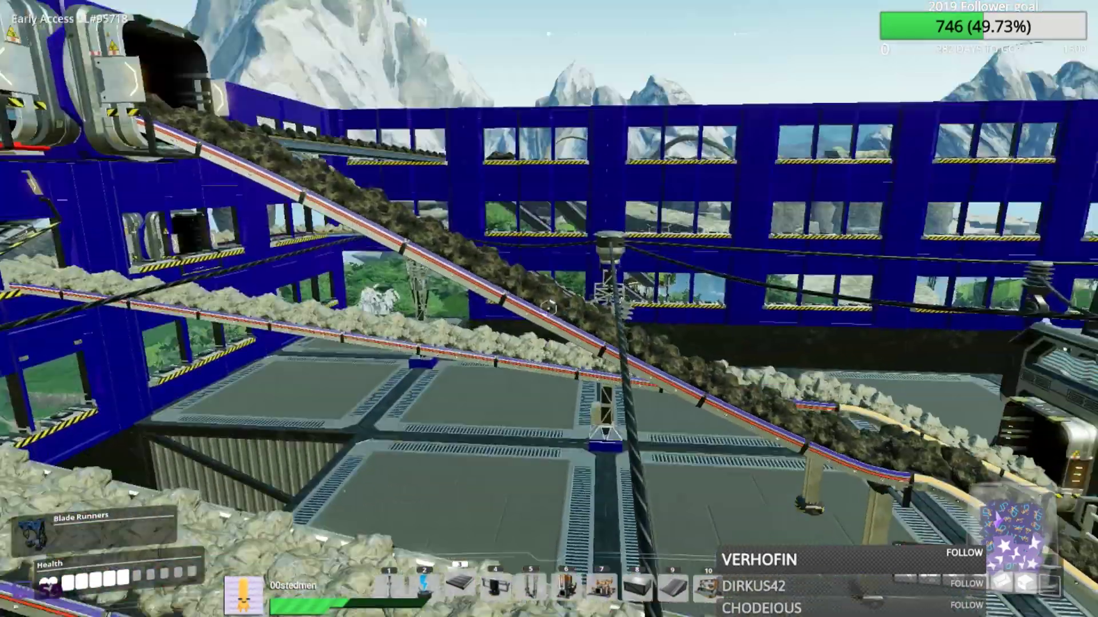
- From the lower platform, stack more conveyor poles upward
key(w)
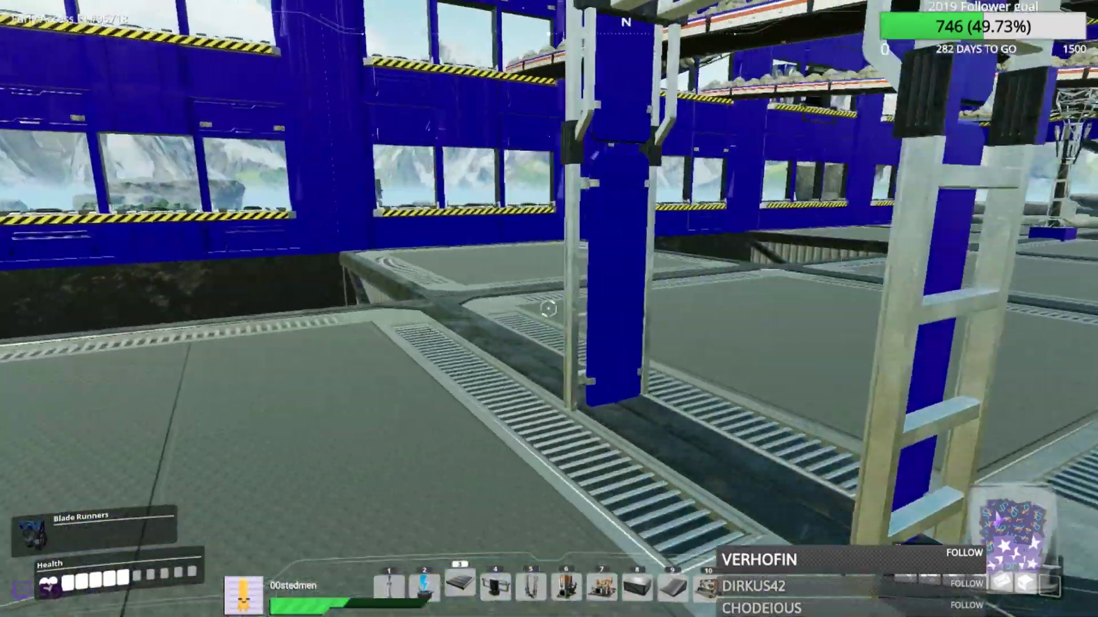
key(5)
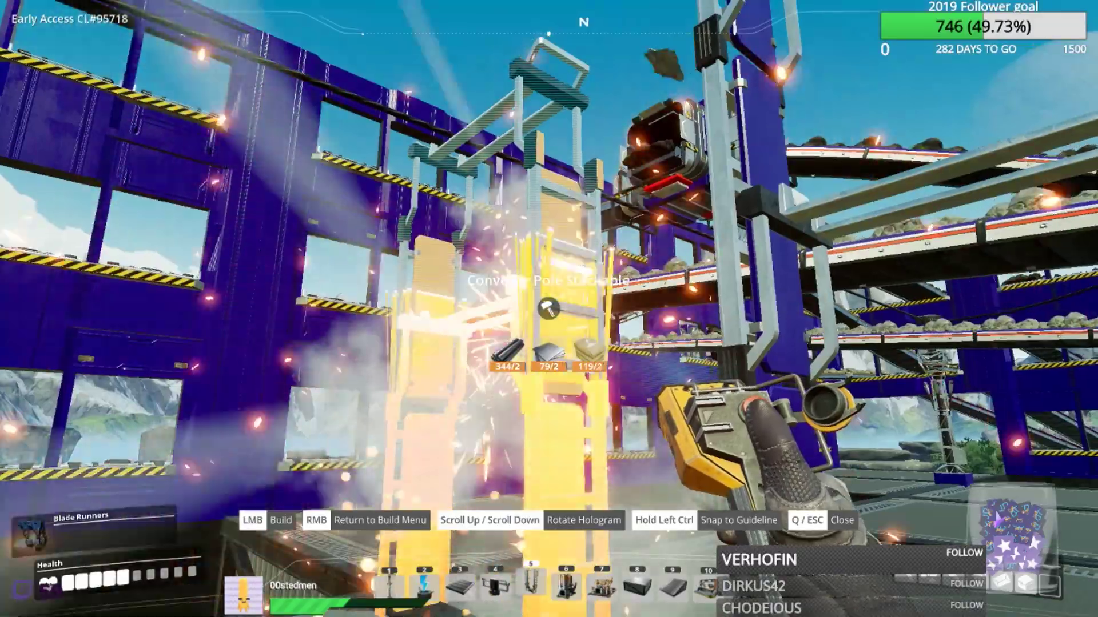
click(547, 307)
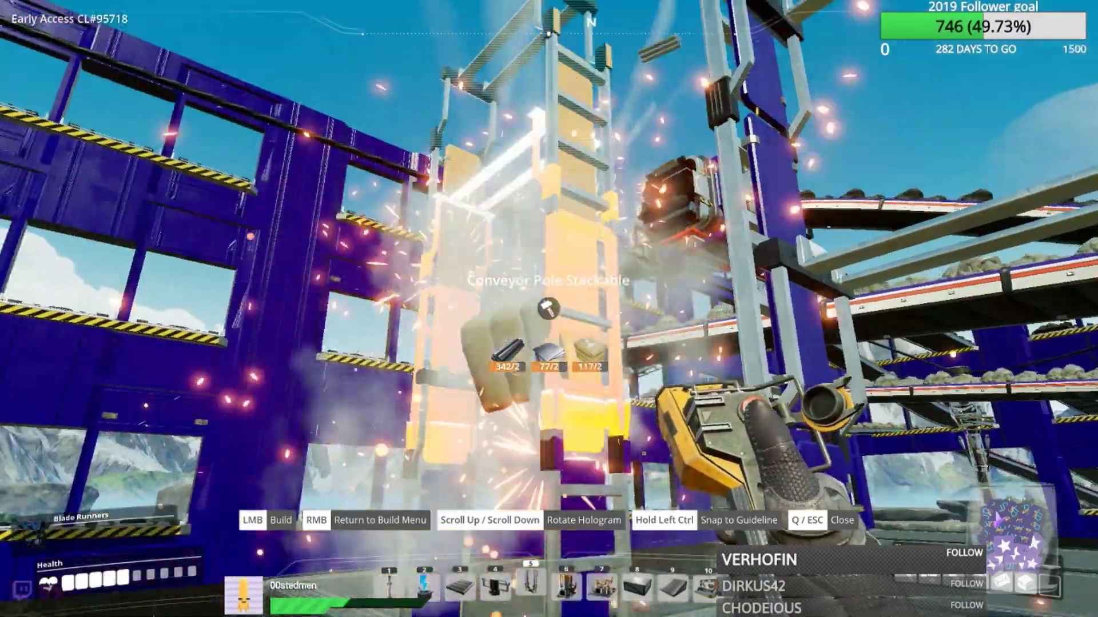
click(547, 307)
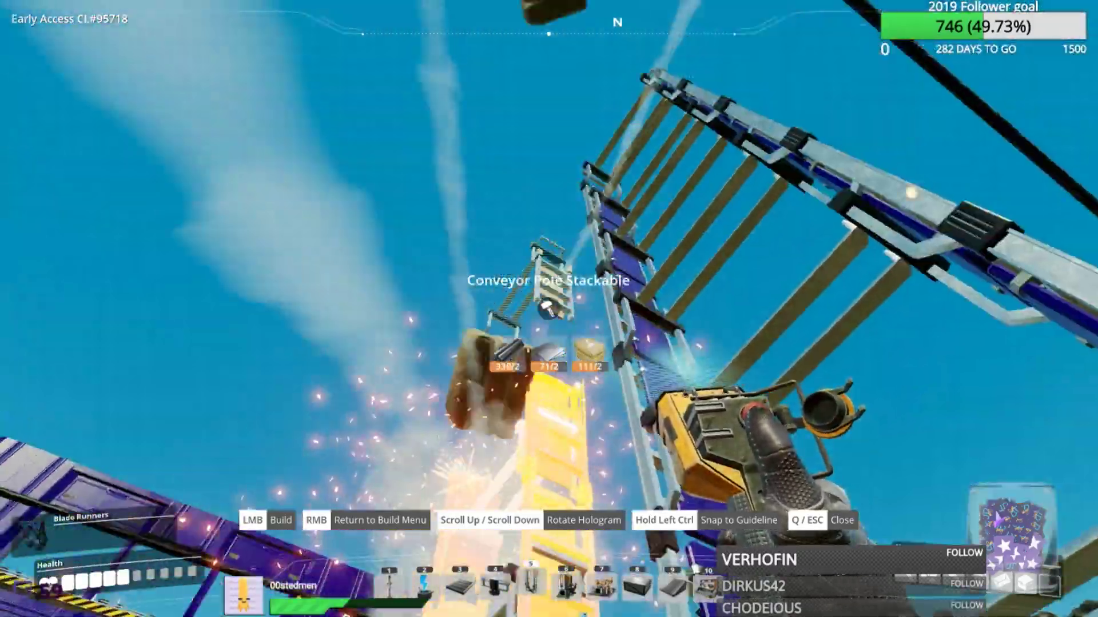
key(Escape)
- Cross the building over the conveyors and target the pole tower for dismantling
key(w)
key(w)
key(q)
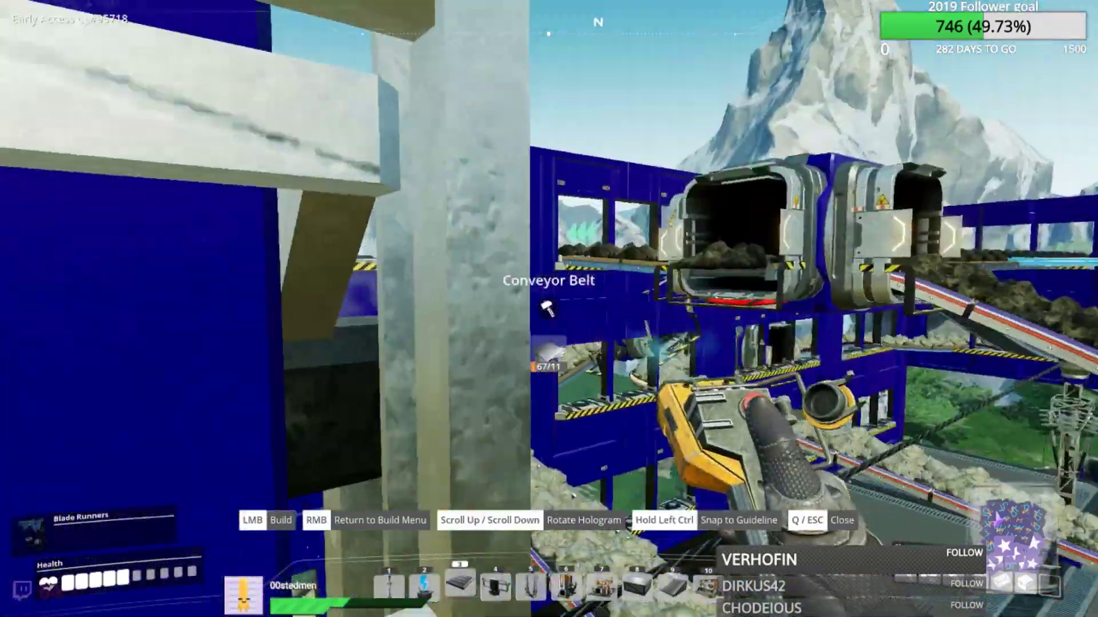
key(w)
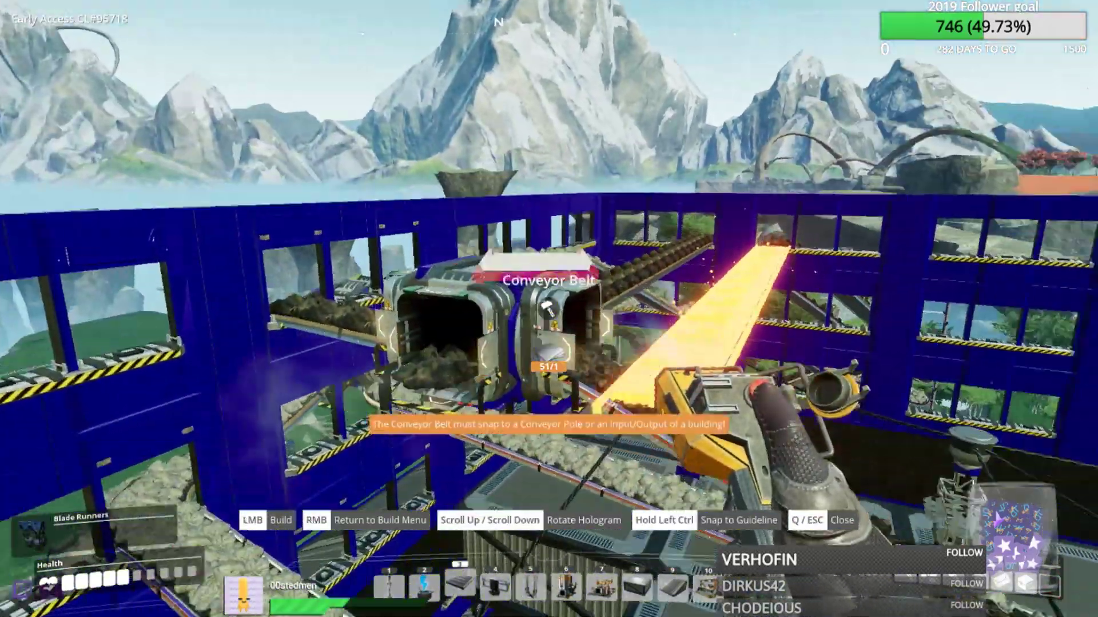
key(w)
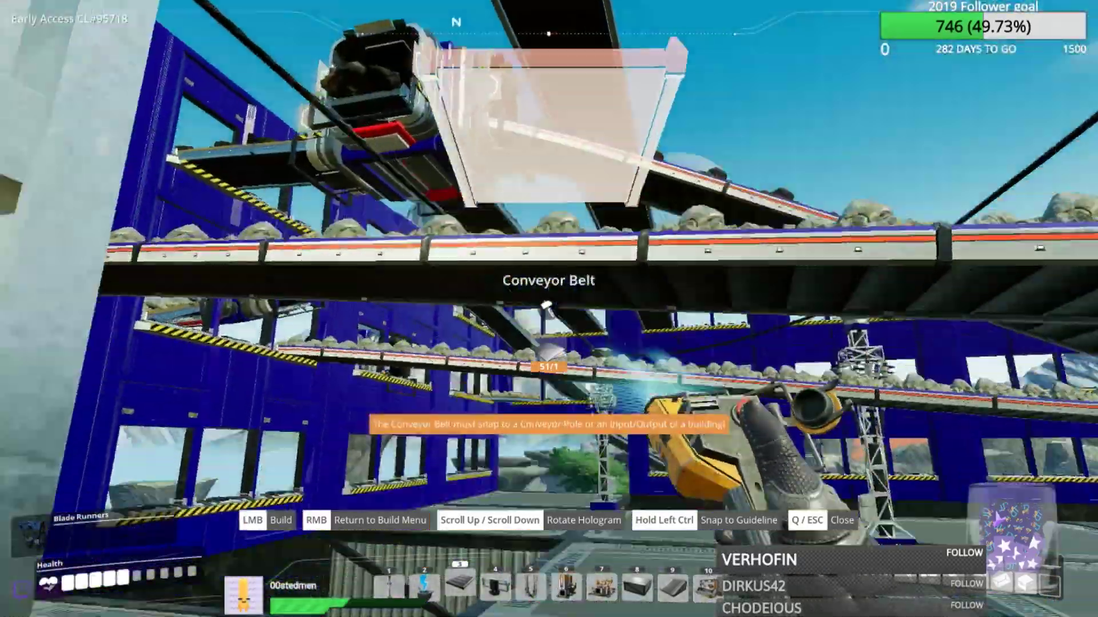
key(w)
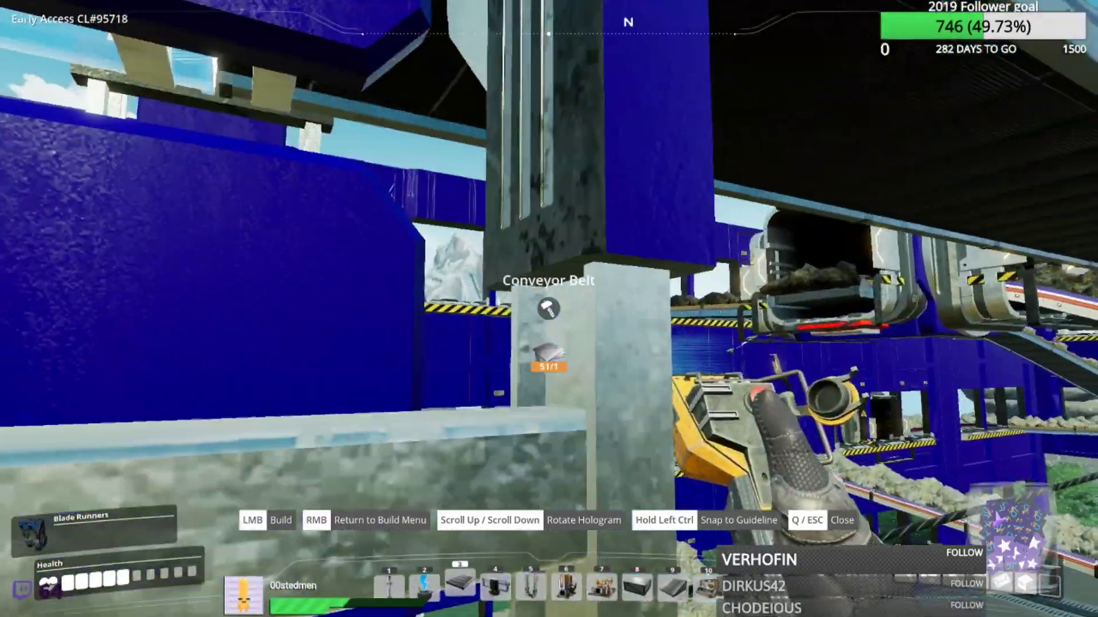
key(w)
key(w)
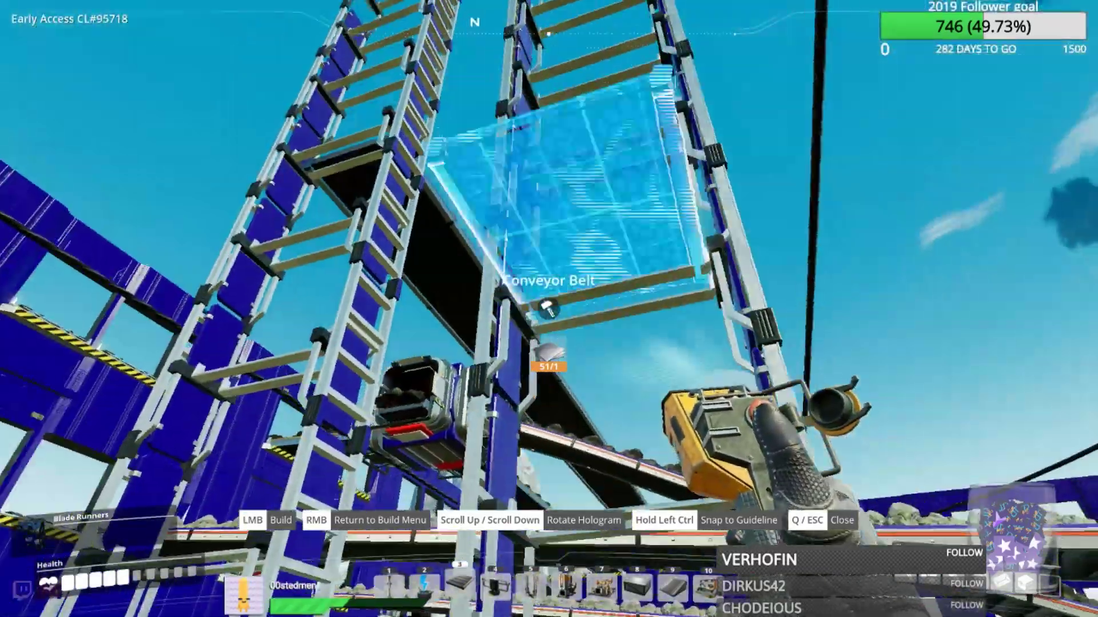
key(f)
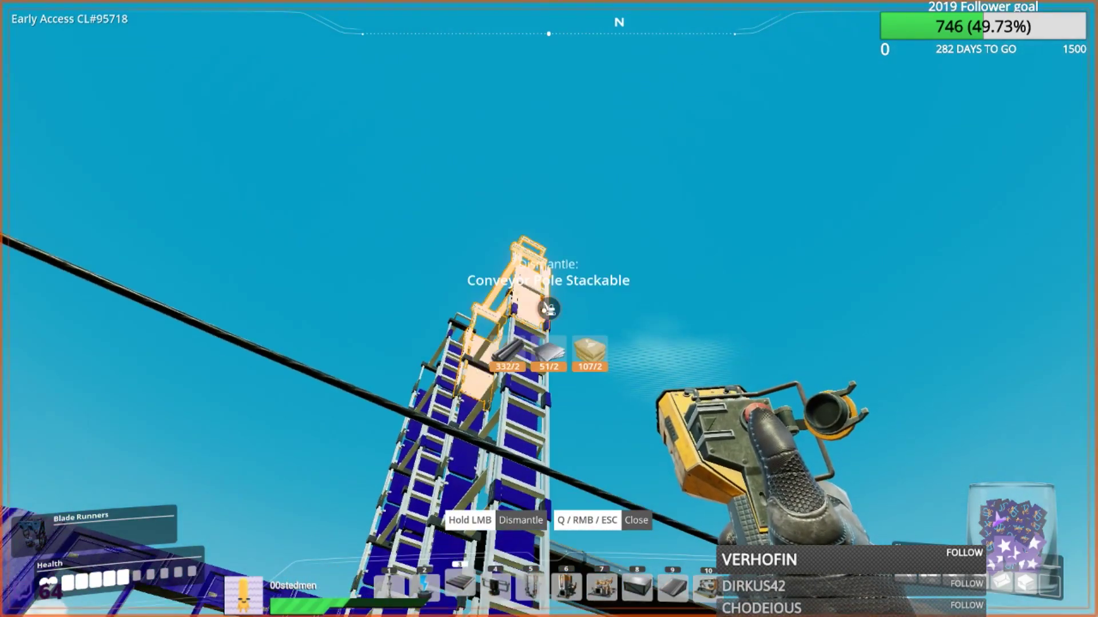
- Dismantle seven stacked conveyor pole sections, working from the top down
click(549, 308)
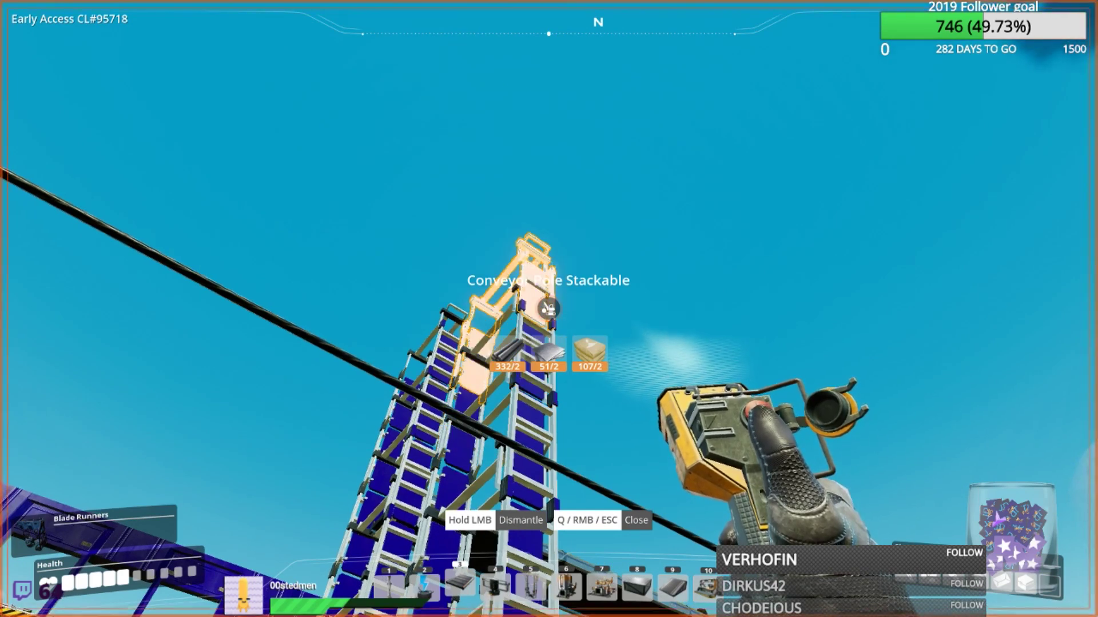
click(549, 310)
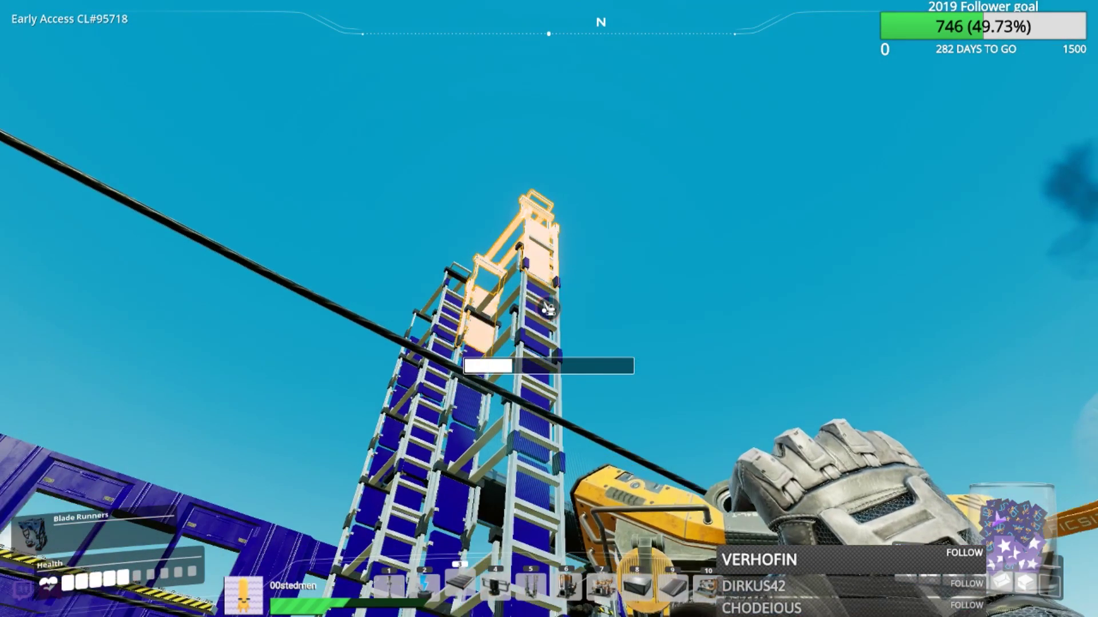
click(549, 309)
click(549, 309)
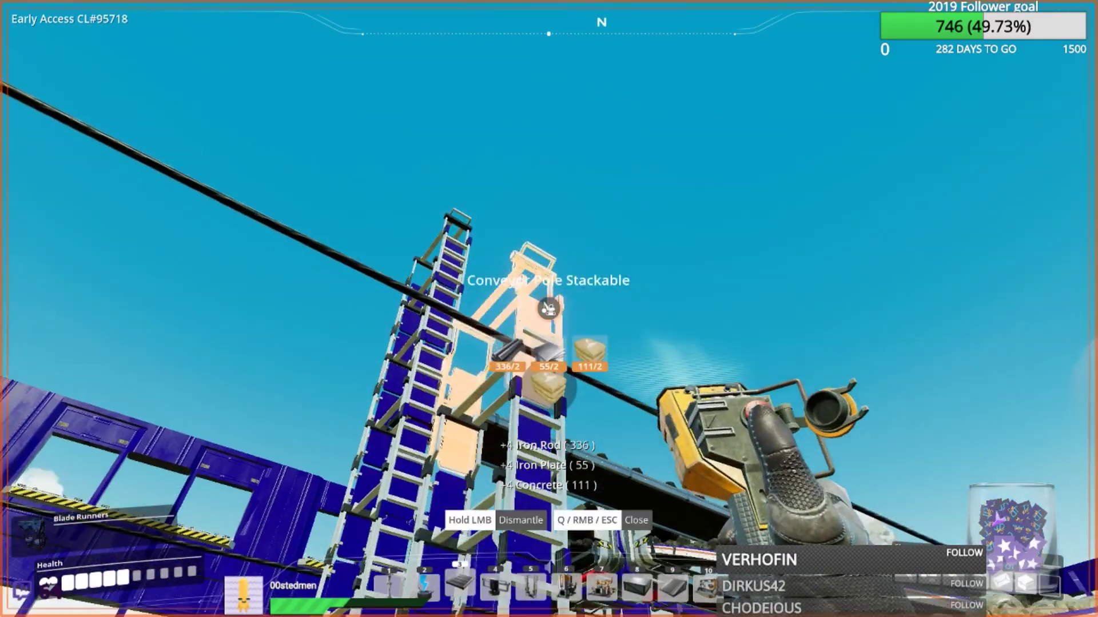
click(549, 309)
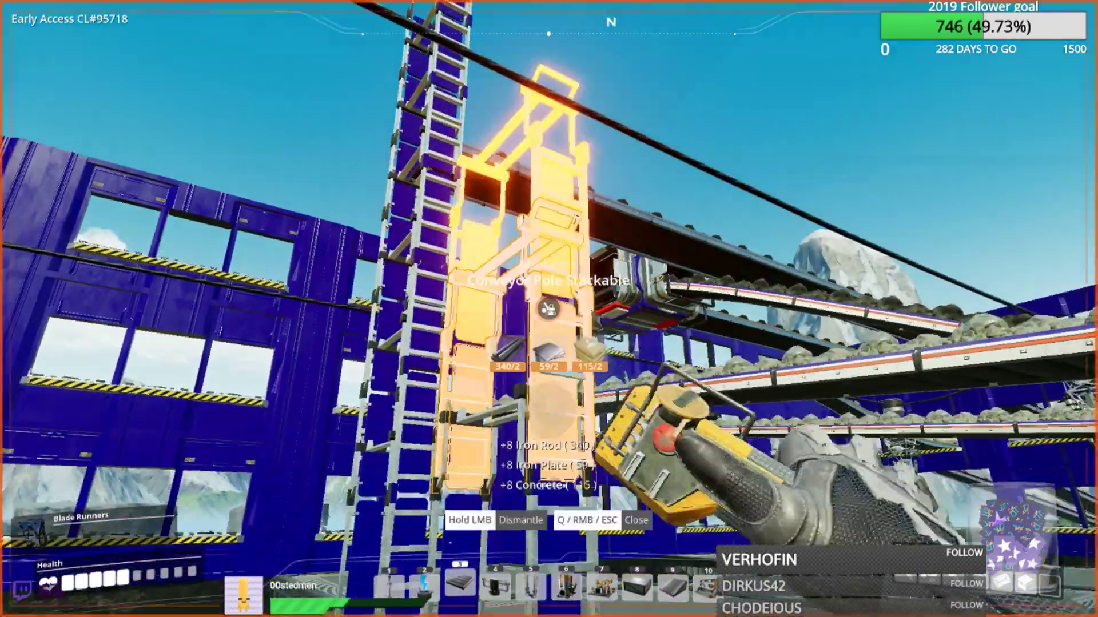
click(549, 310)
click(549, 309)
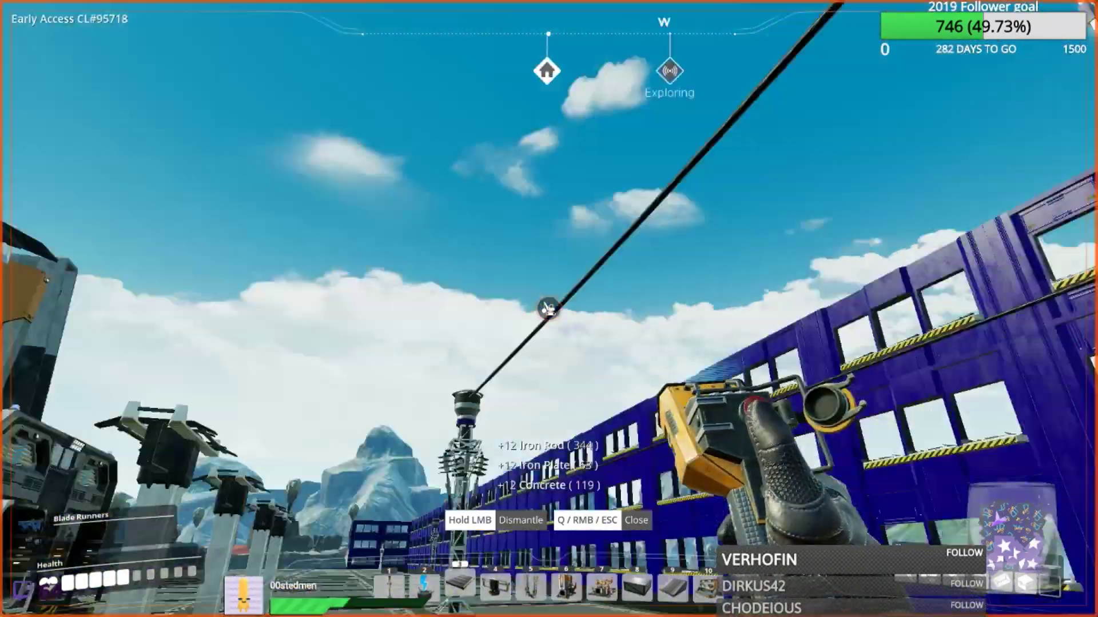
- Place a conveyor splitter on the high belt where the pole stack stood
right_click(549, 309)
key(q)
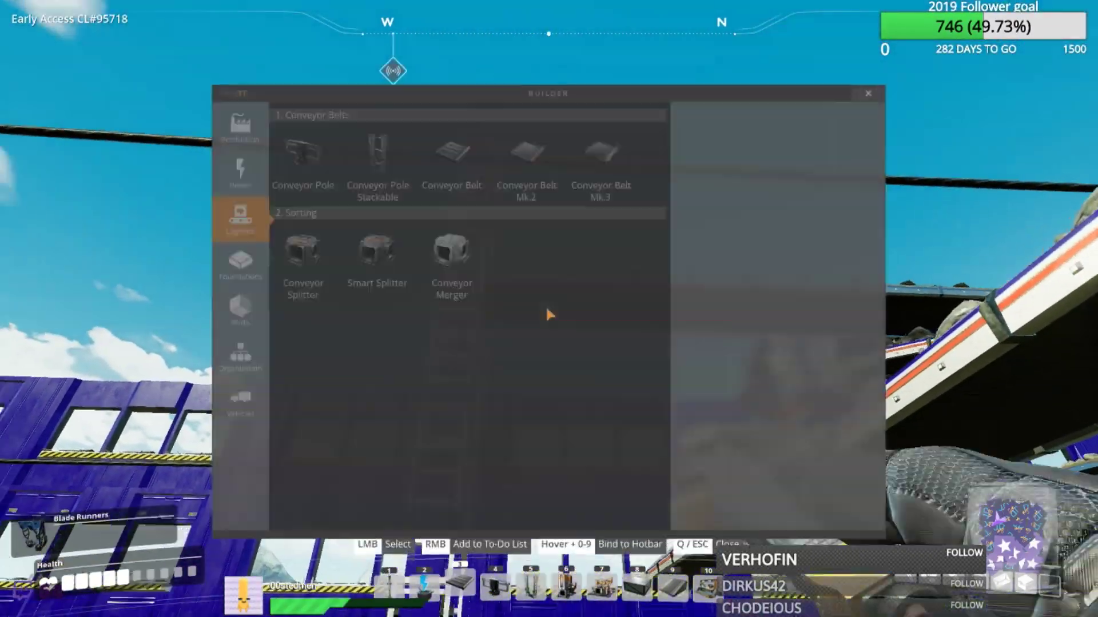
click(309, 240)
key(Escape)
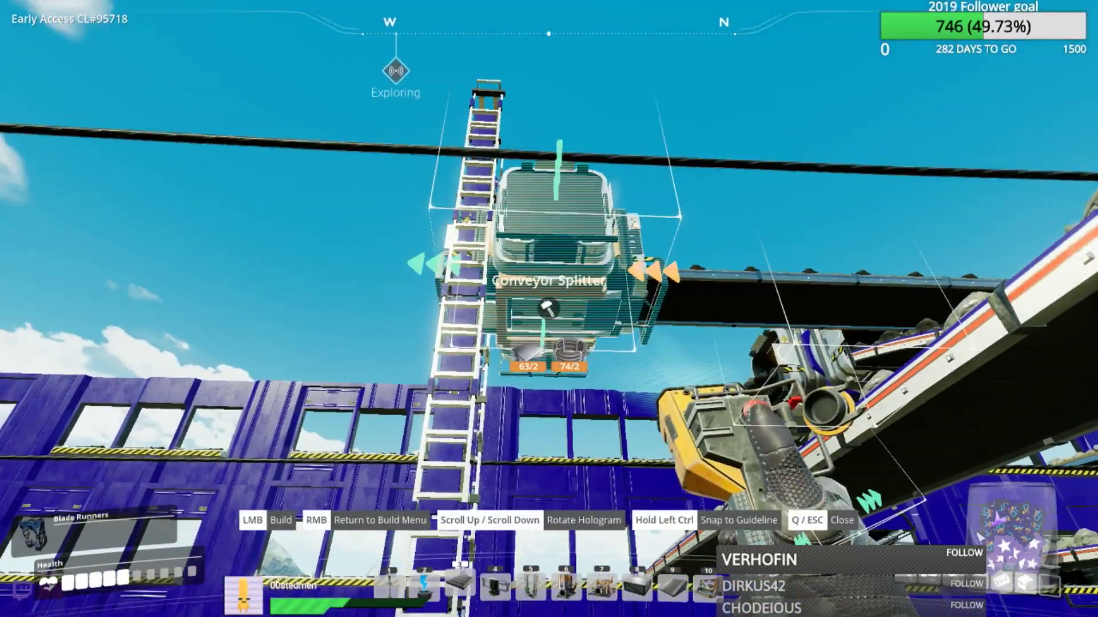
click(549, 308)
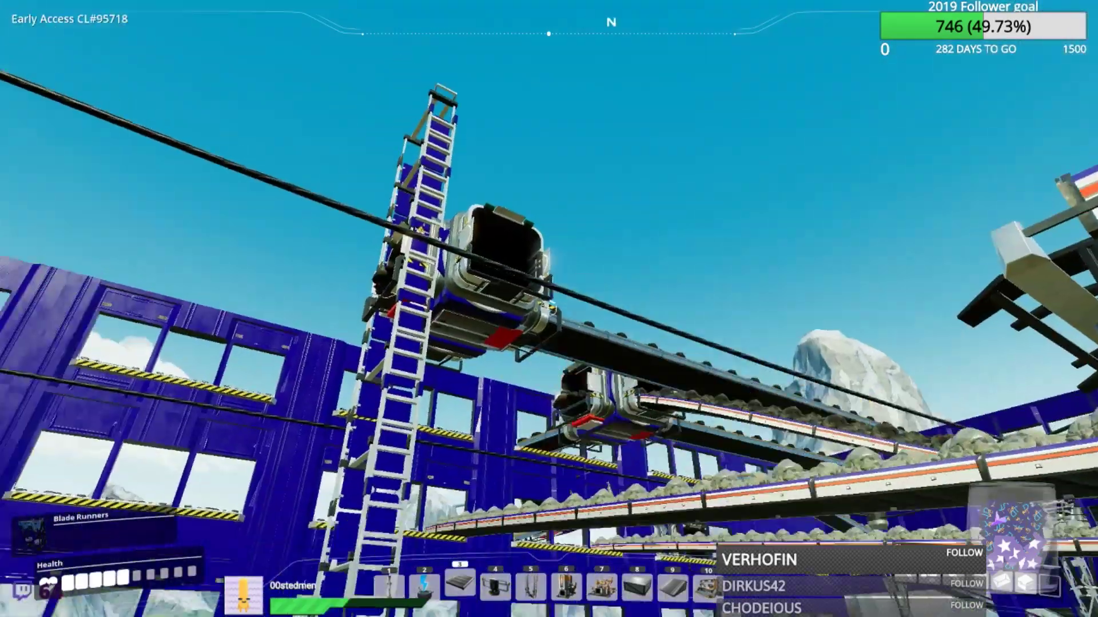
- Place a conveyor pole on the foundry floor, then remove it as misplaced
key(f)
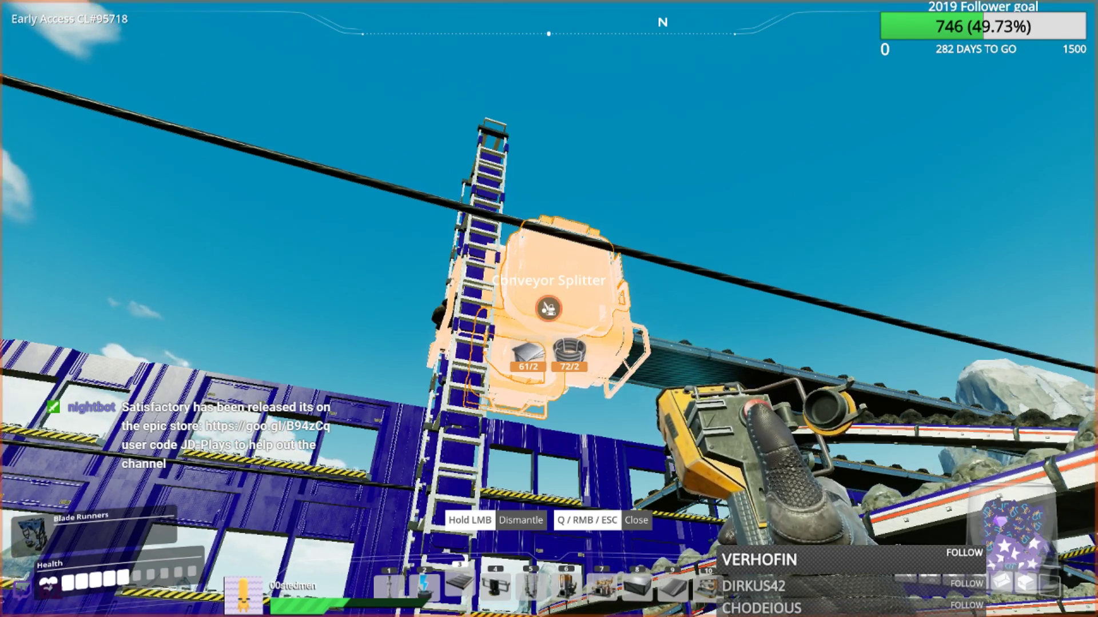
key(q)
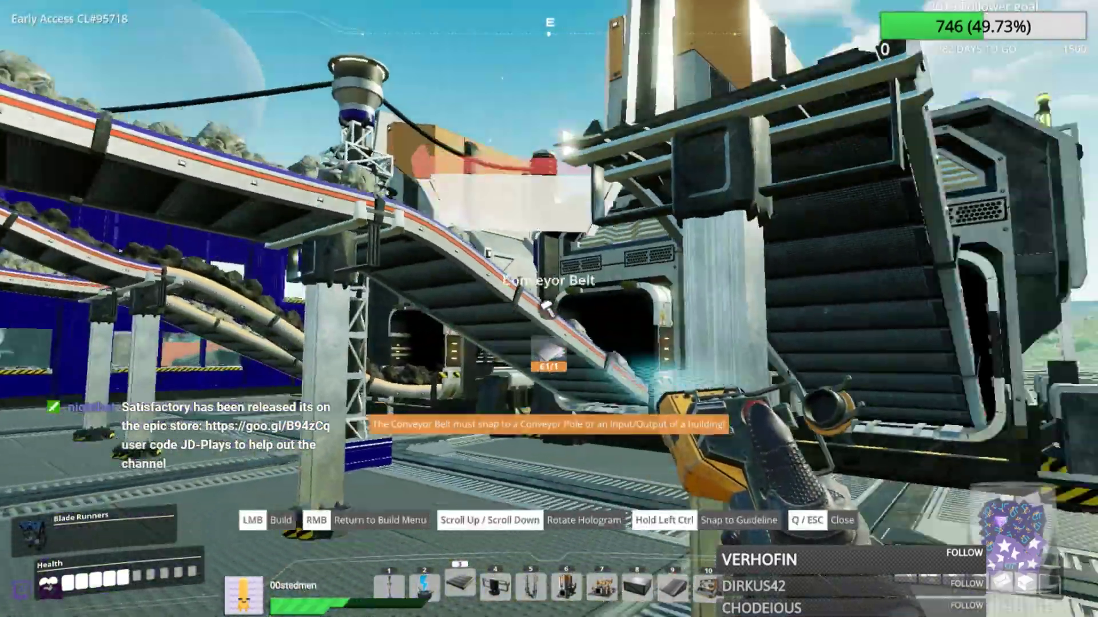
key(f)
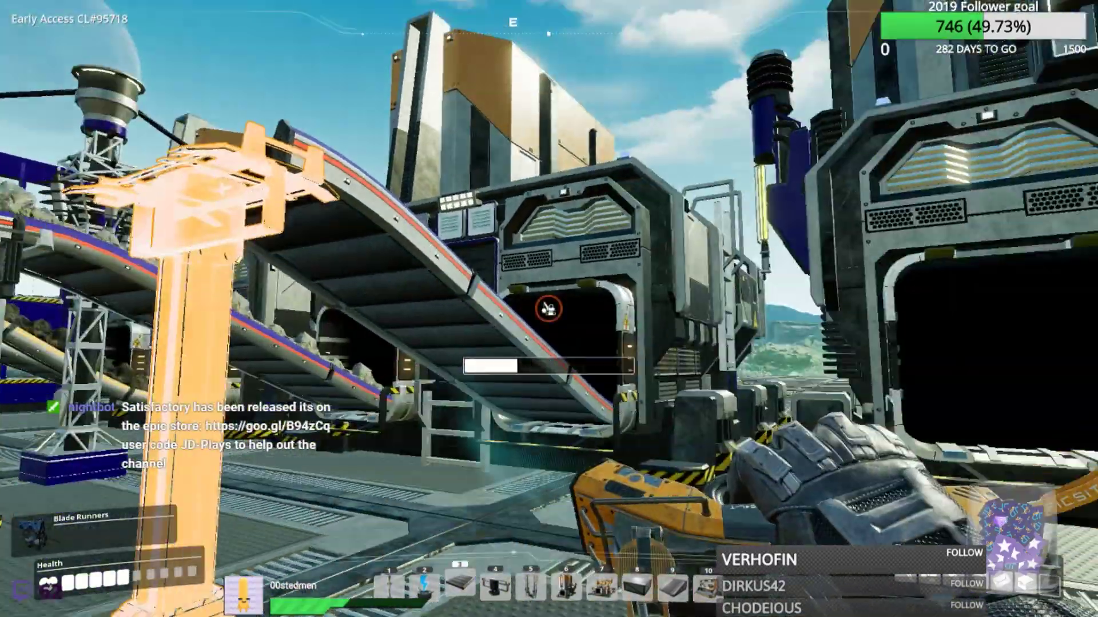
key(q)
scroll(549, 308, down, 1)
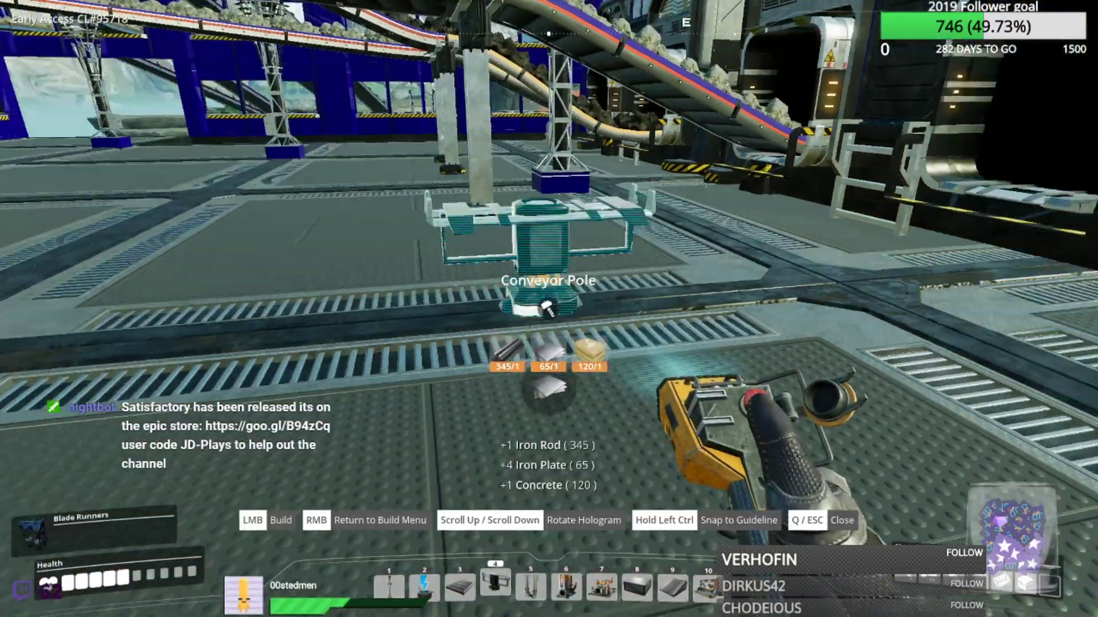
click(549, 309)
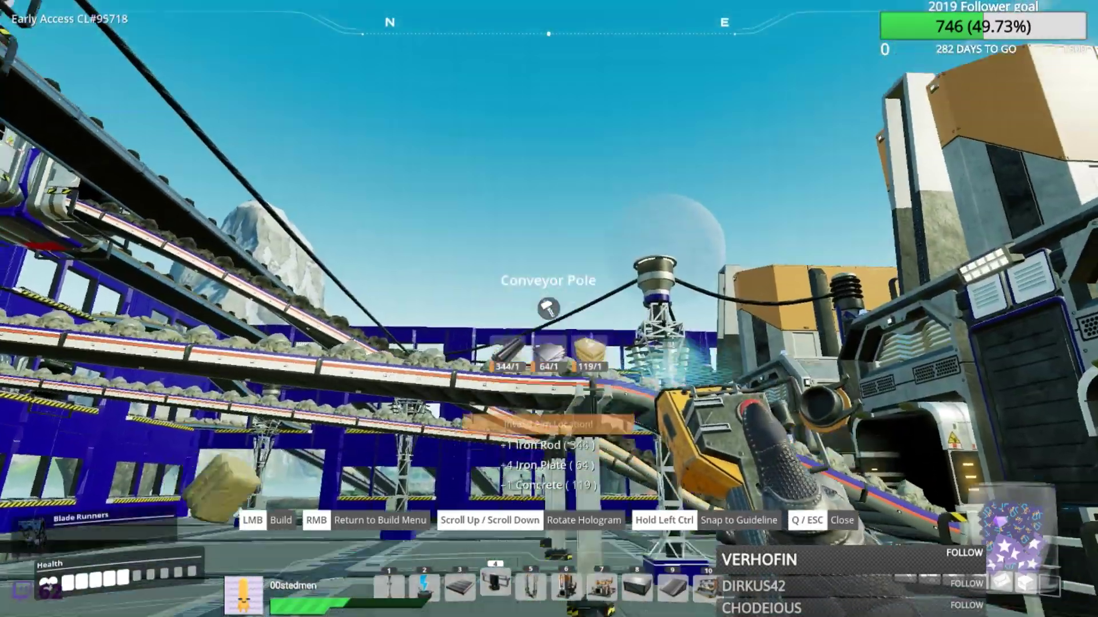
key(f)
click(549, 309)
- Rebuild the conveyor pole, anchor a test belt to it, then dismantle it
key(q)
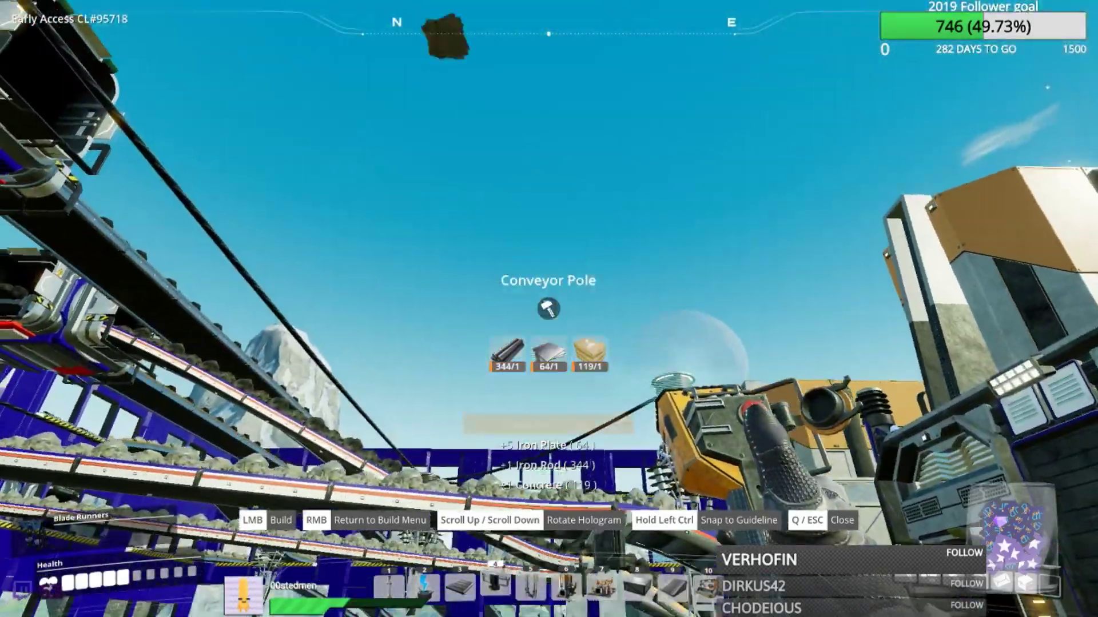
click(548, 309)
key(q)
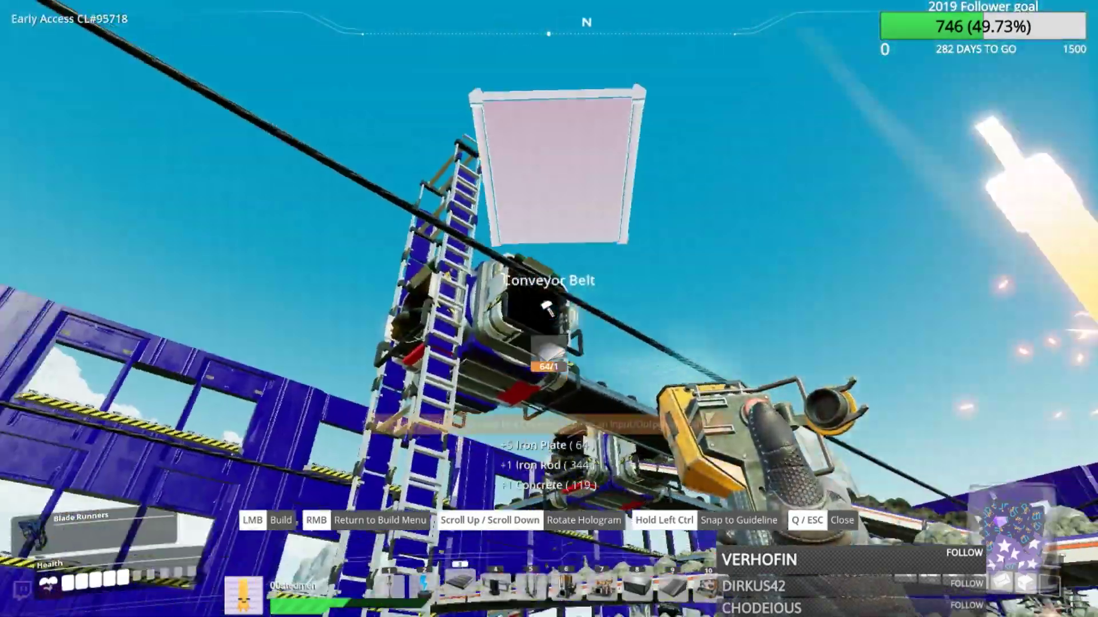
click(548, 309)
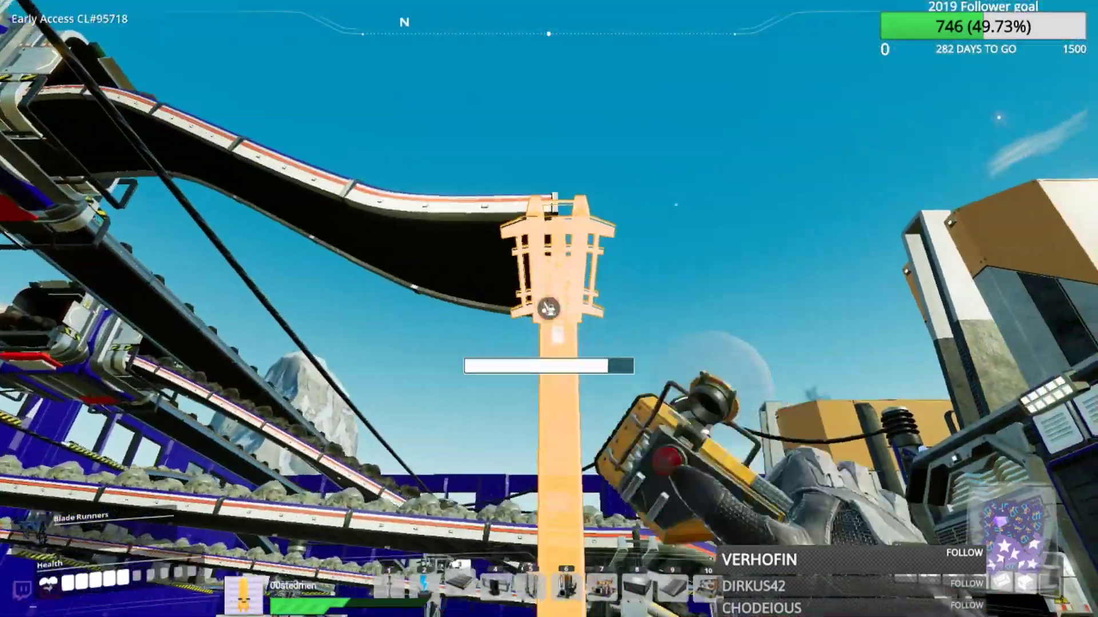
drag(549, 309, 549, 309)
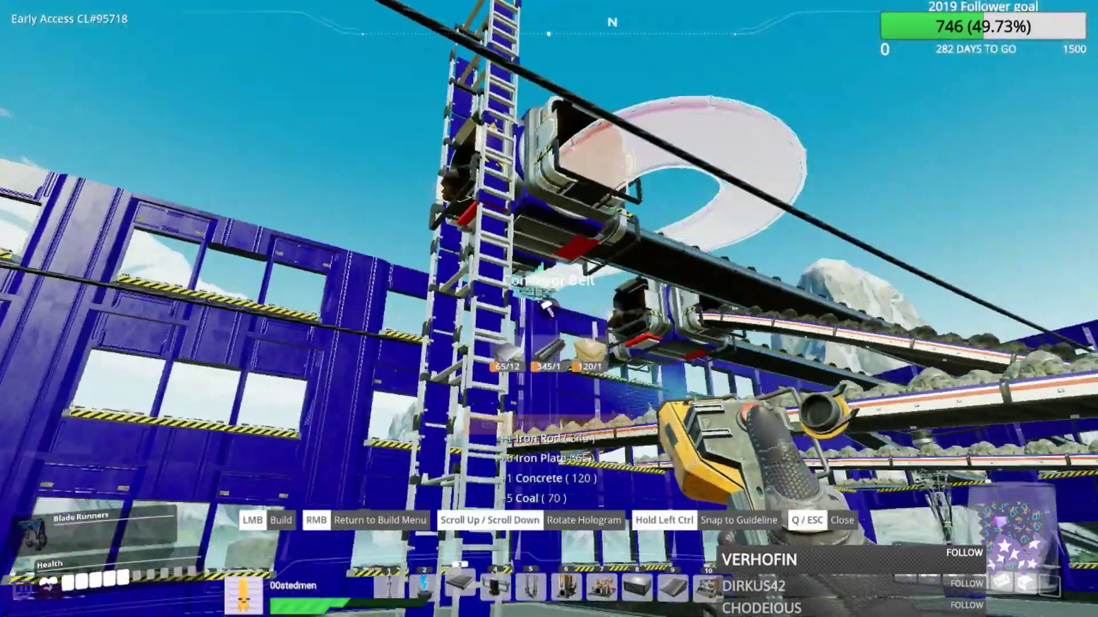
key(Escape)
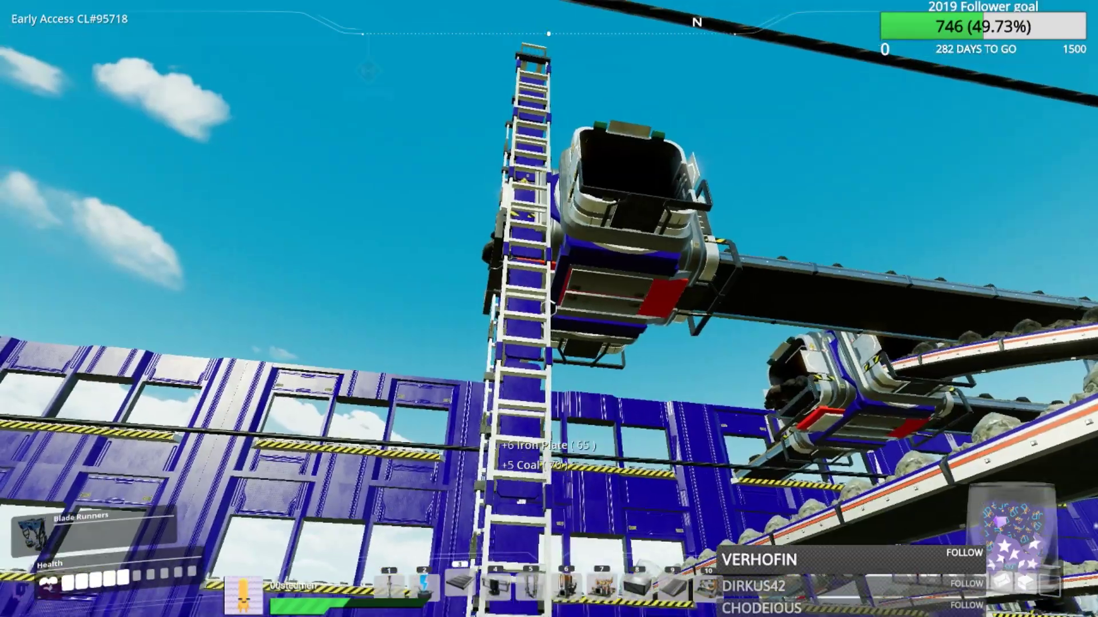
- Dismantle the belt attached to the splitter and climb the ladder to the rooftop
key(f)
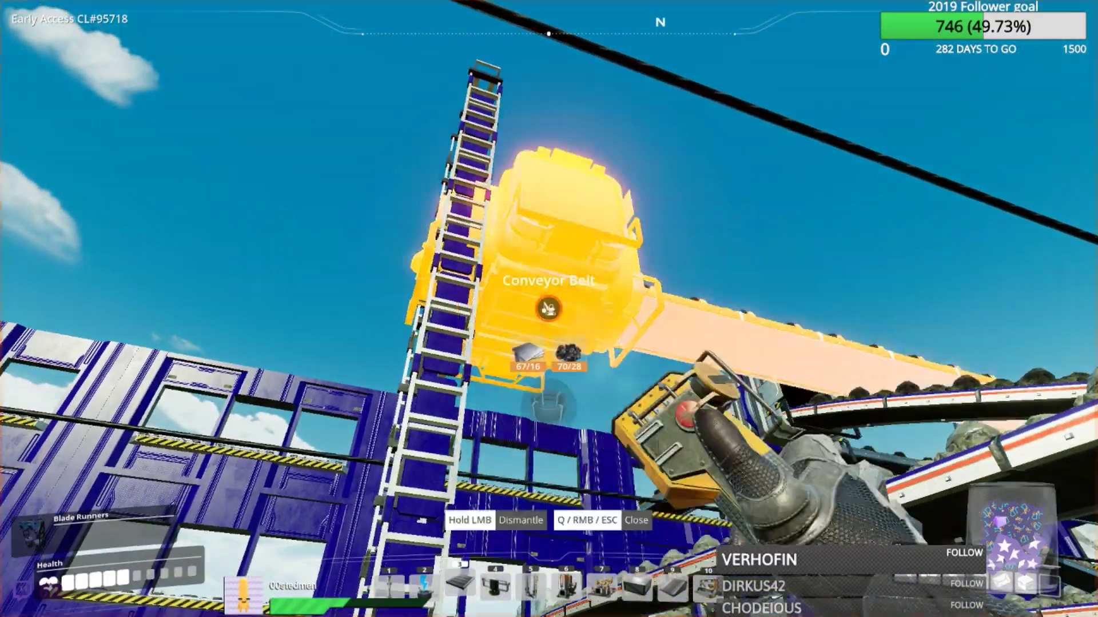
click(550, 309)
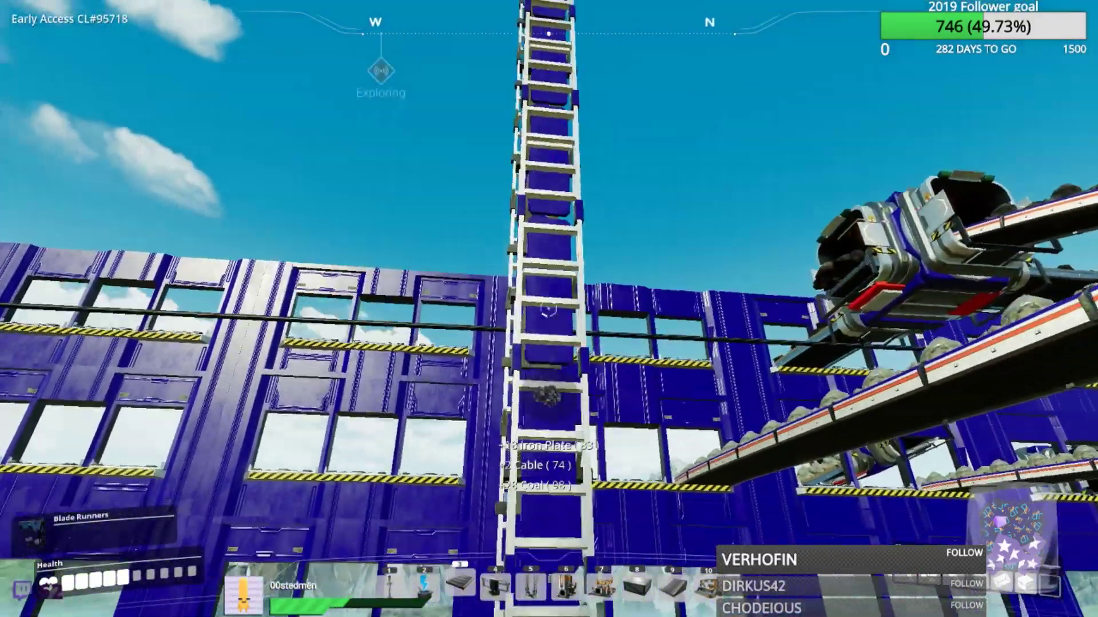
key(w)
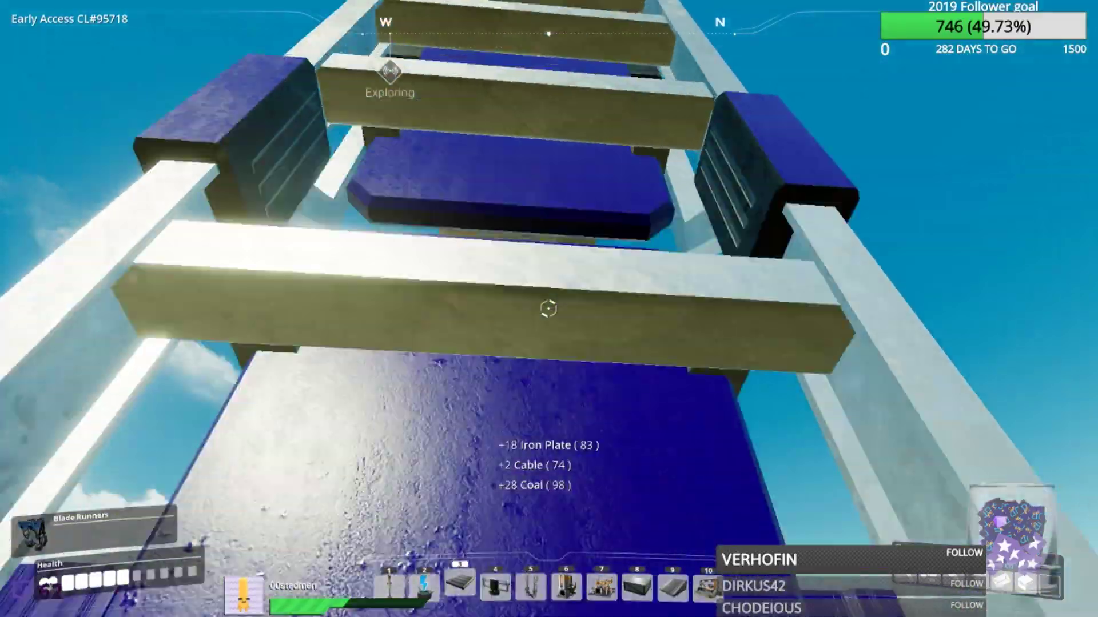
key(w)
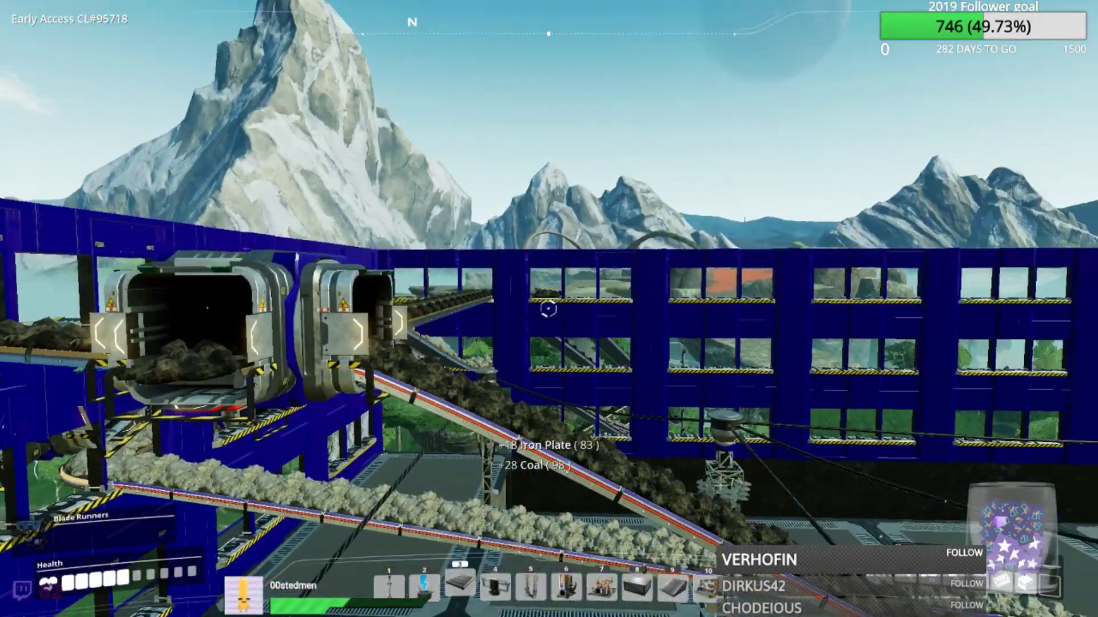
key(2)
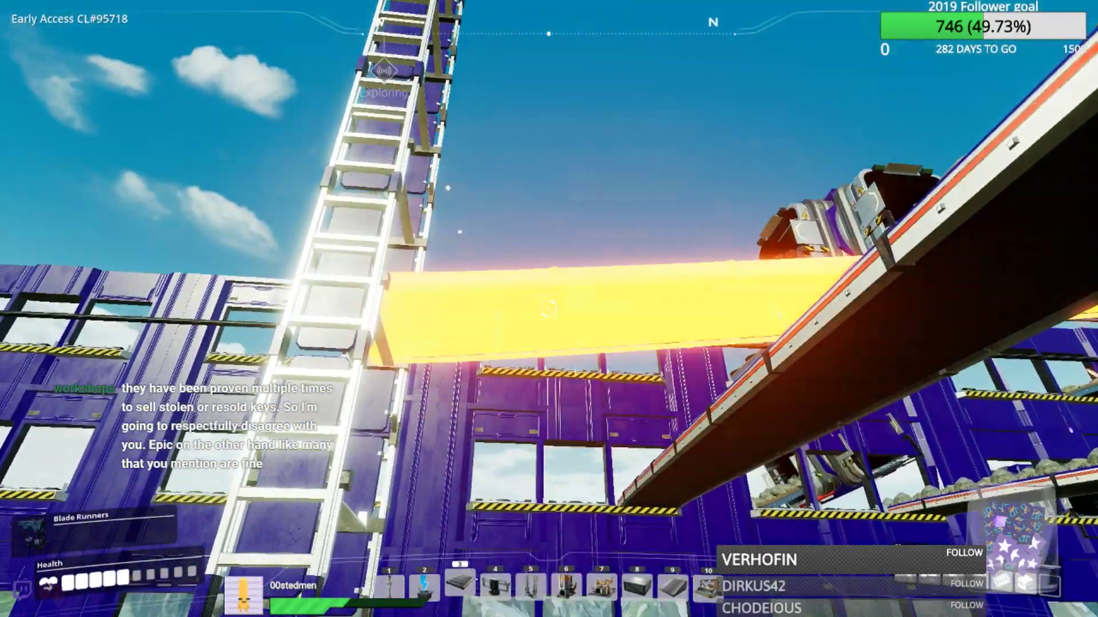
key(q)
click(370, 238)
click(309, 238)
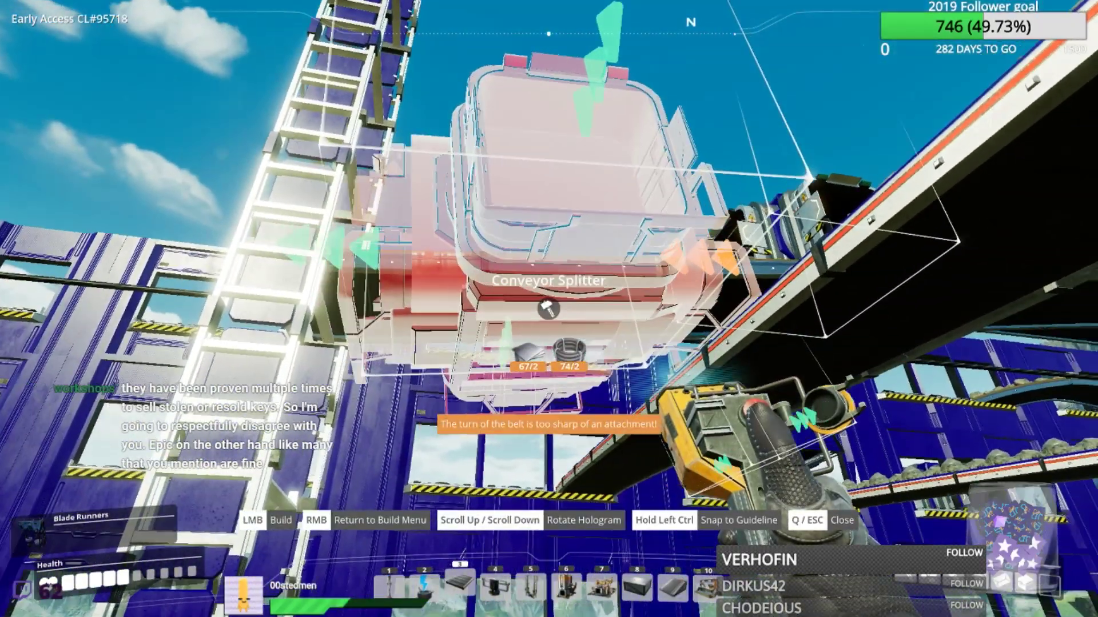
click(550, 309)
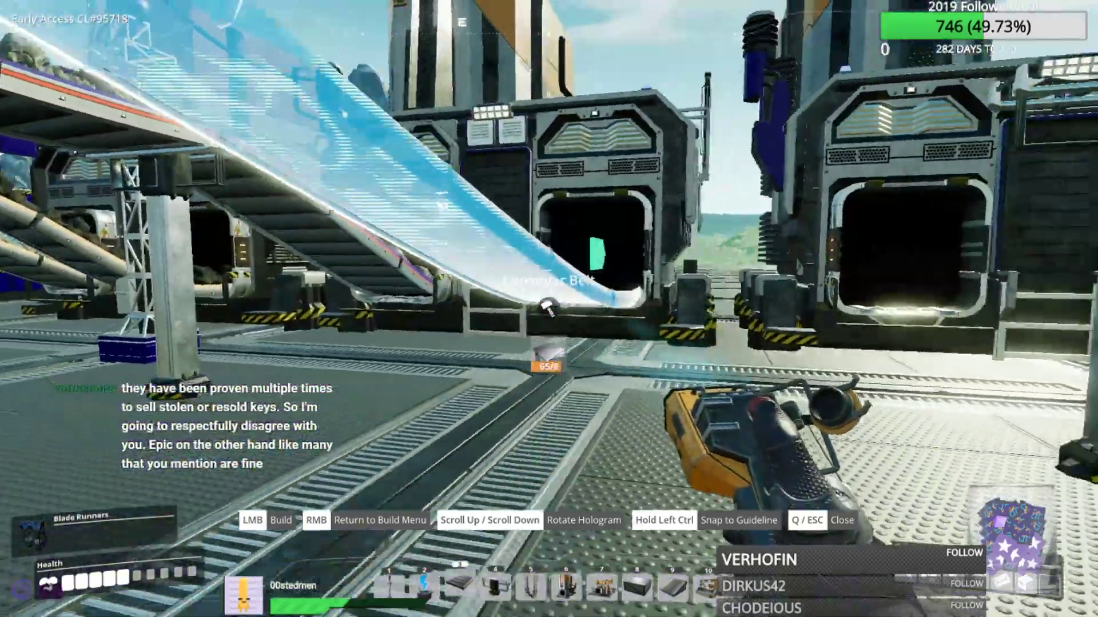
key(4)
key(3)
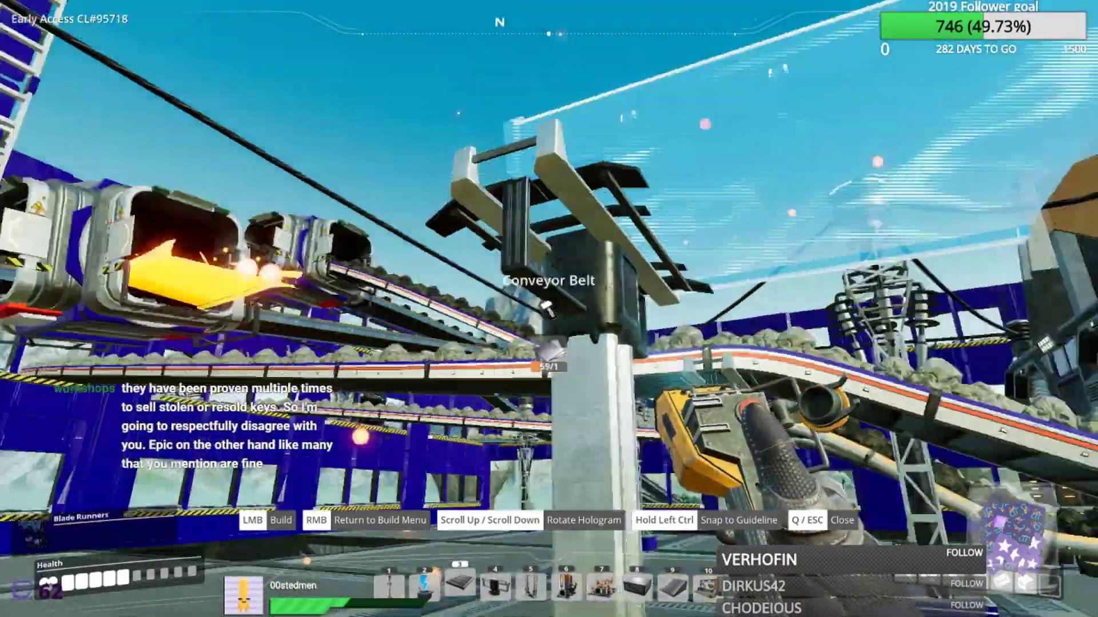
key(Escape)
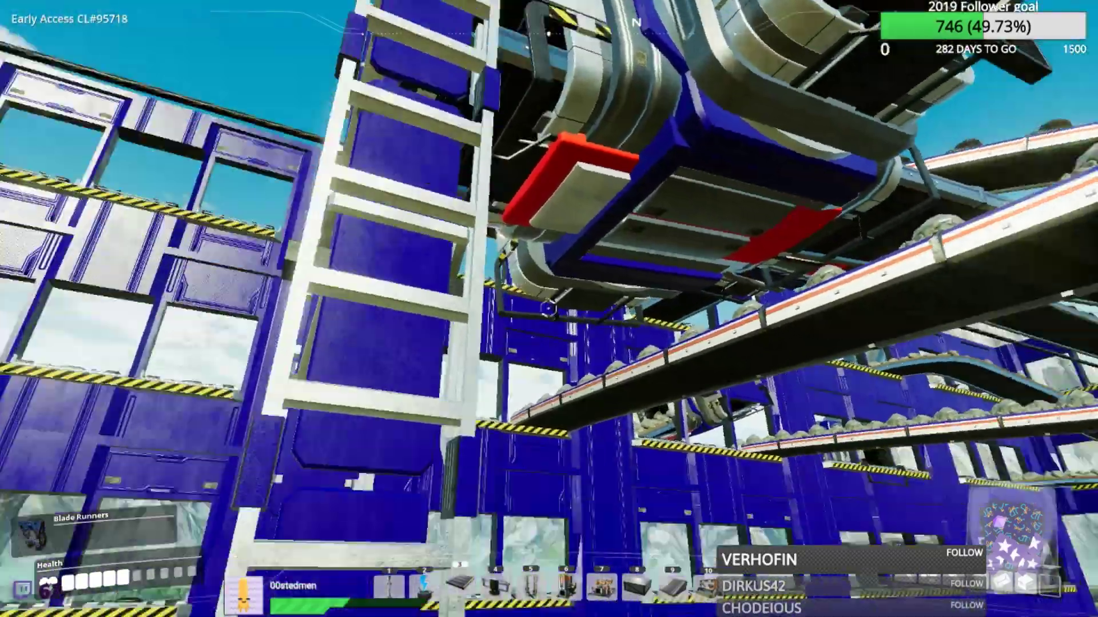
key(q)
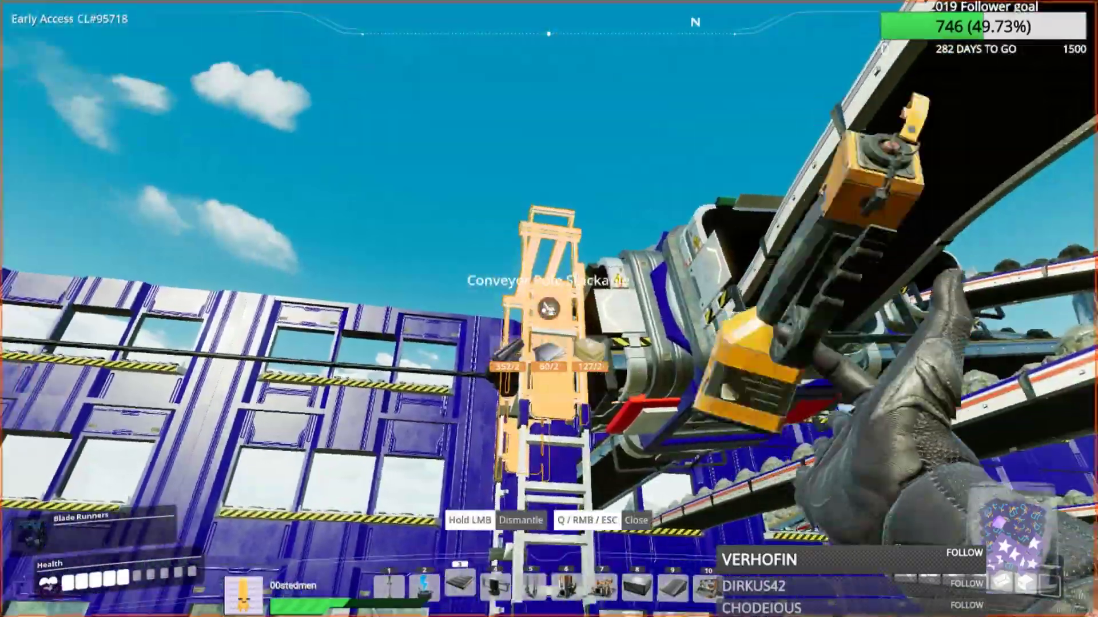
- Dismantle the remaining conveyor pole sections beside the ladder
click(549, 309)
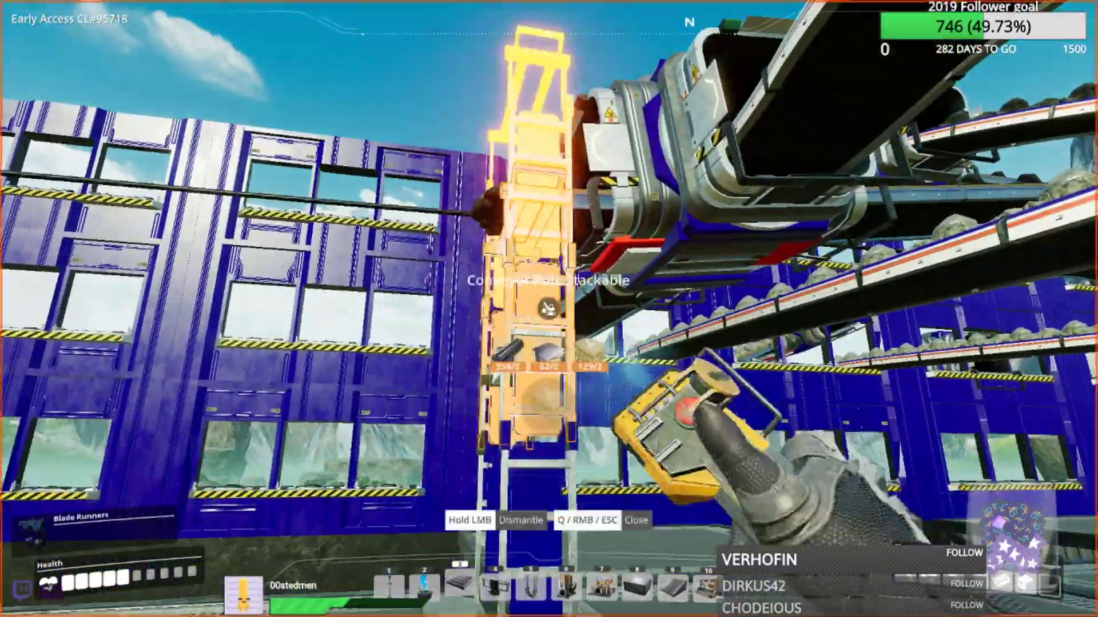
click(549, 308)
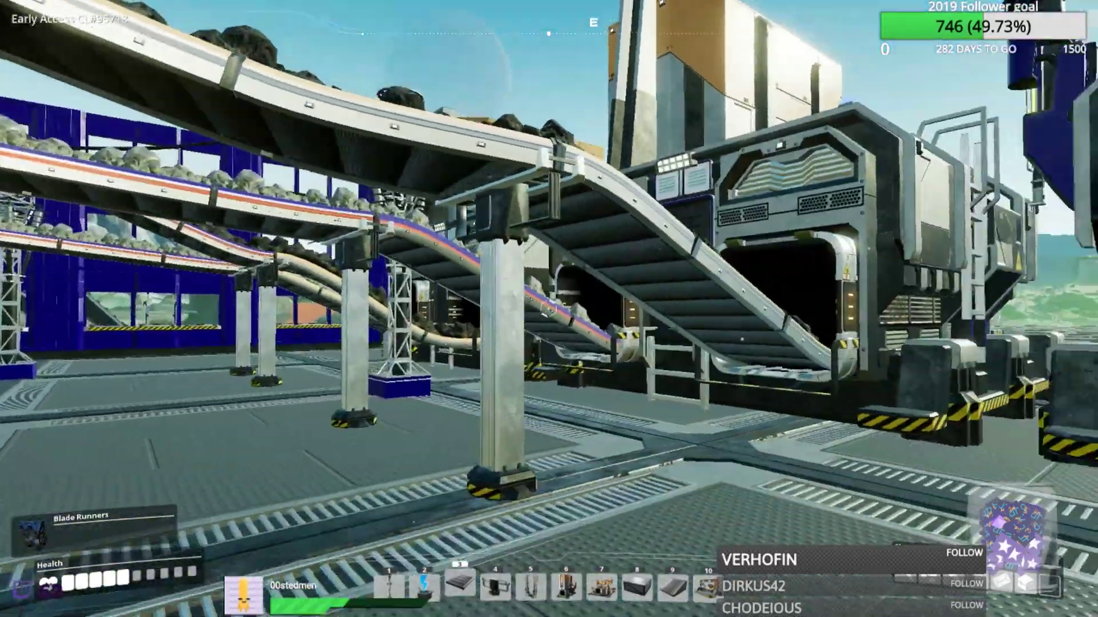
- View, then close, the foundry's steel ingot production details
key(e)
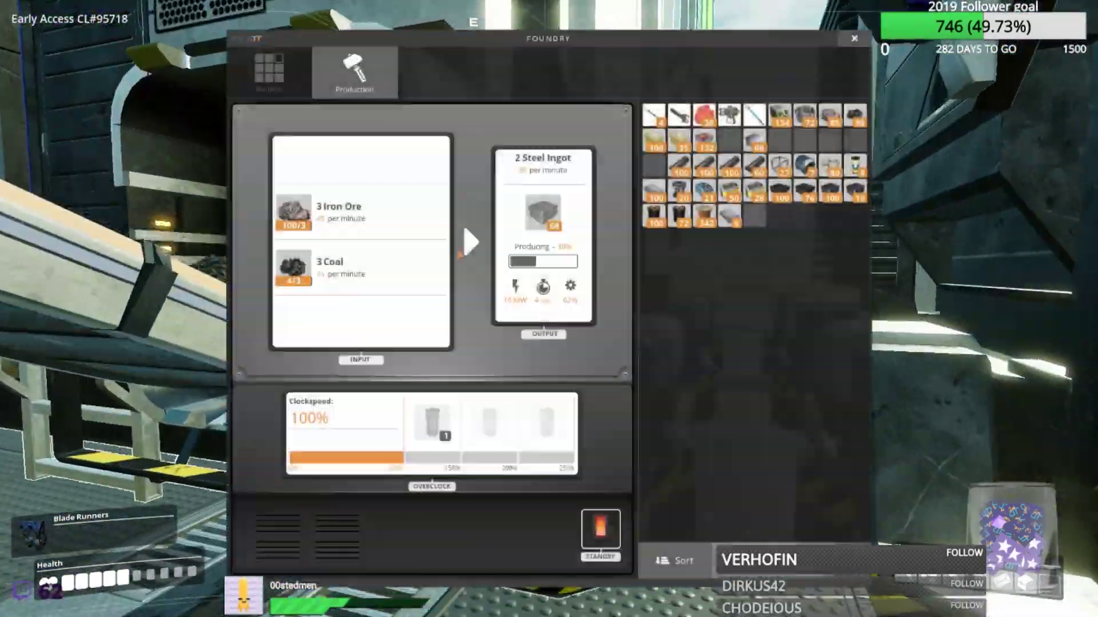
key(Escape)
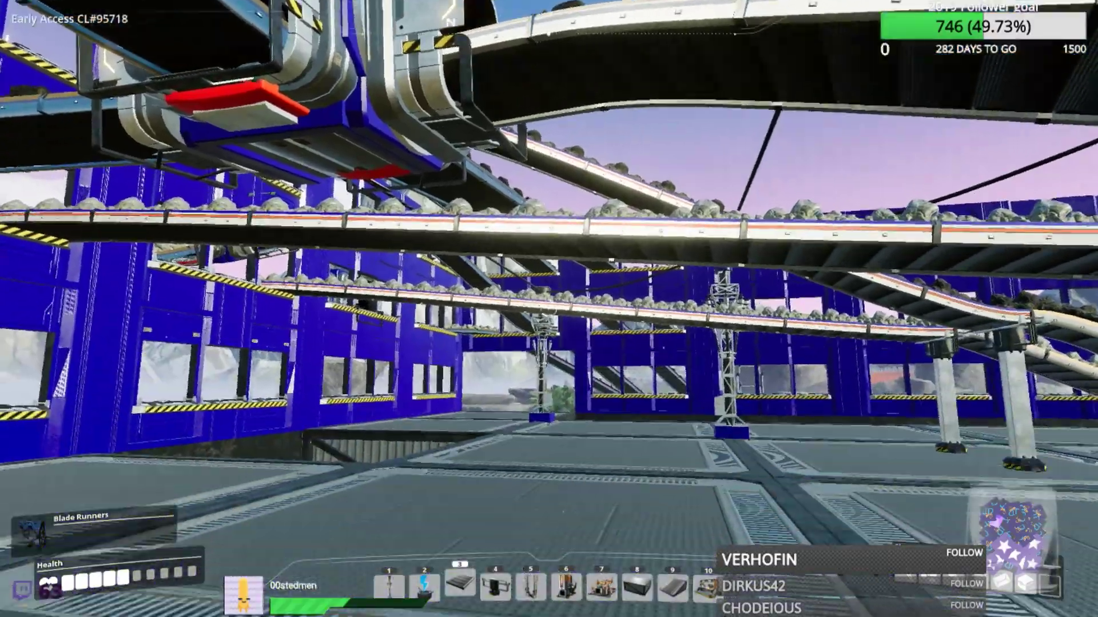
- Place a conveyor pole under the belts, then dismantle it
key(4)
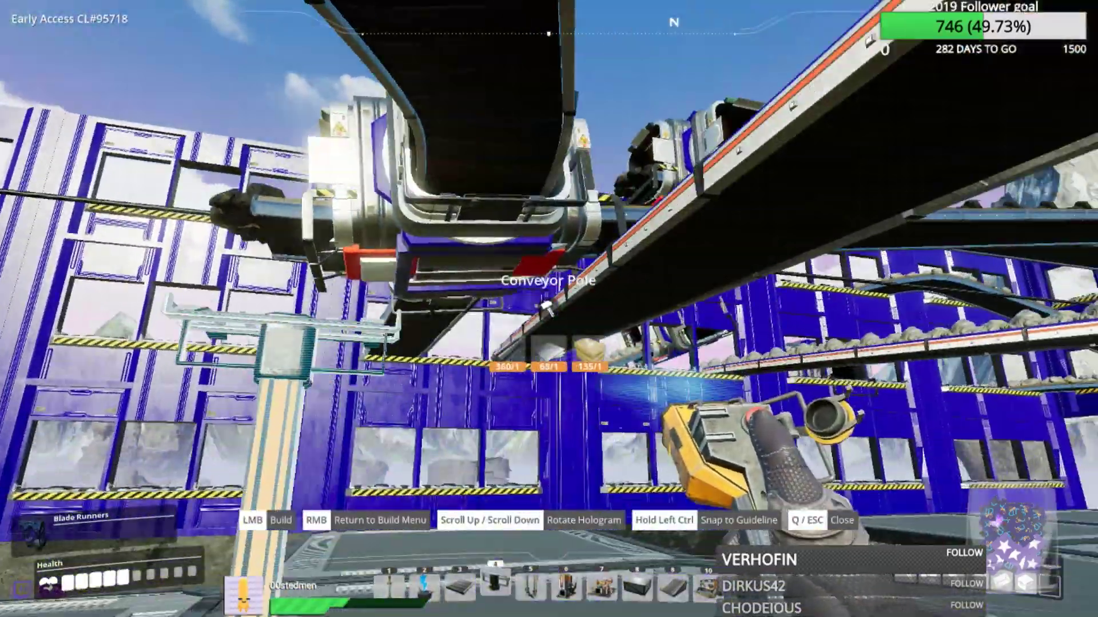
key(3)
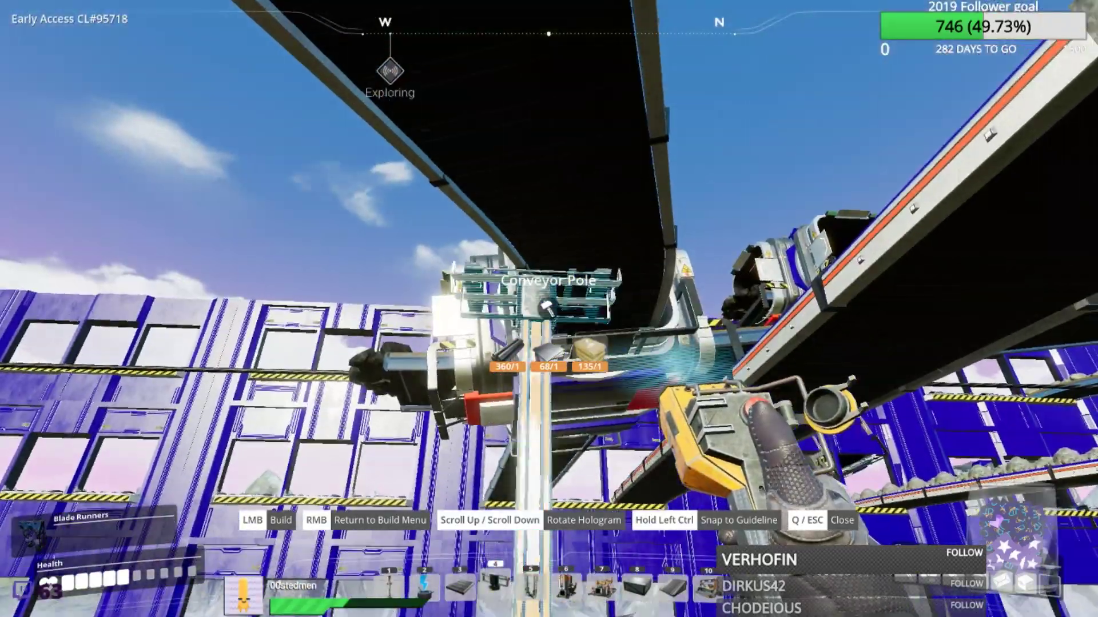
key(Escape)
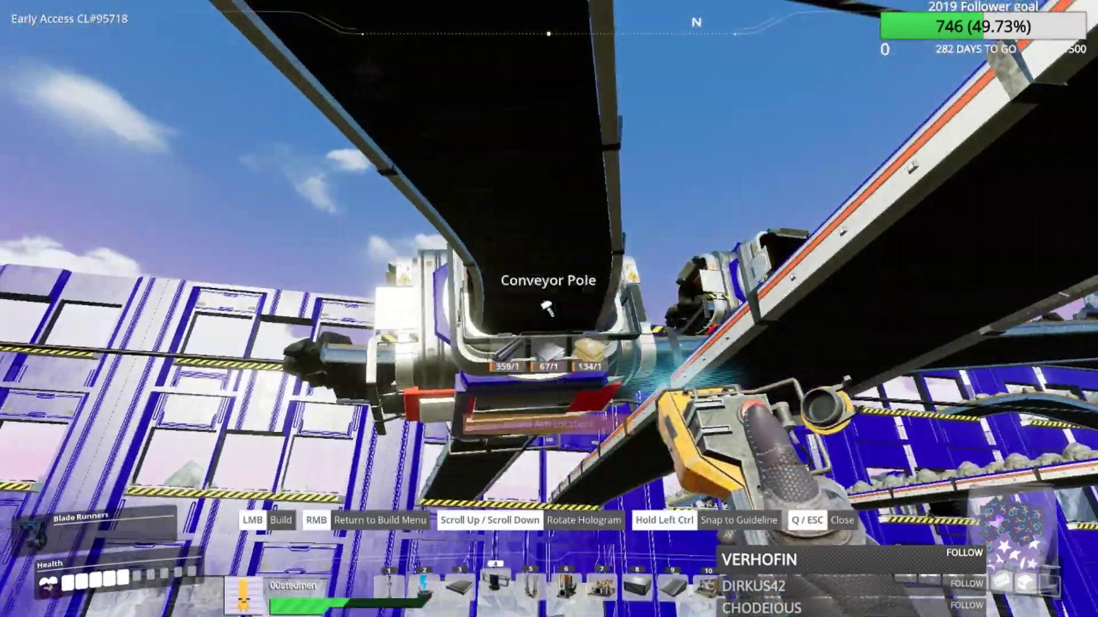
click(549, 309)
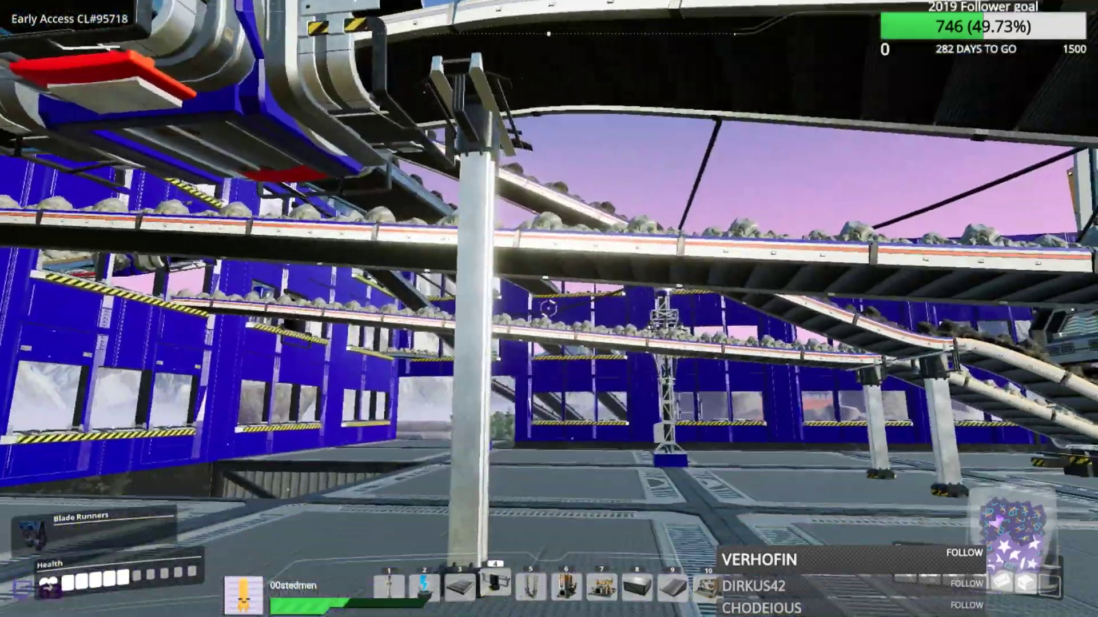
key(f)
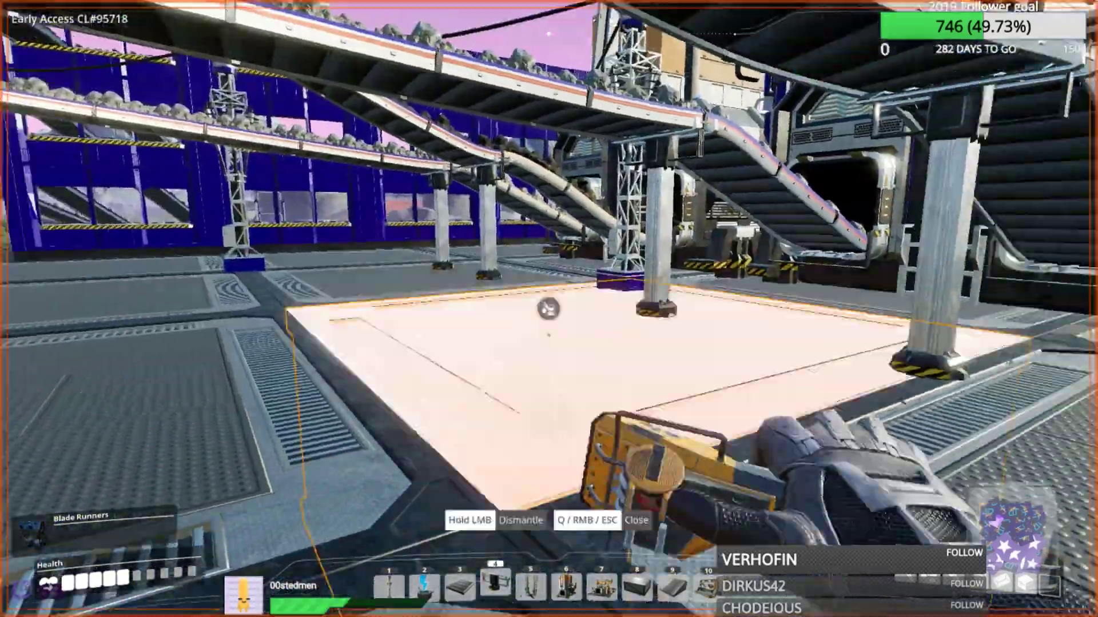
click(550, 309)
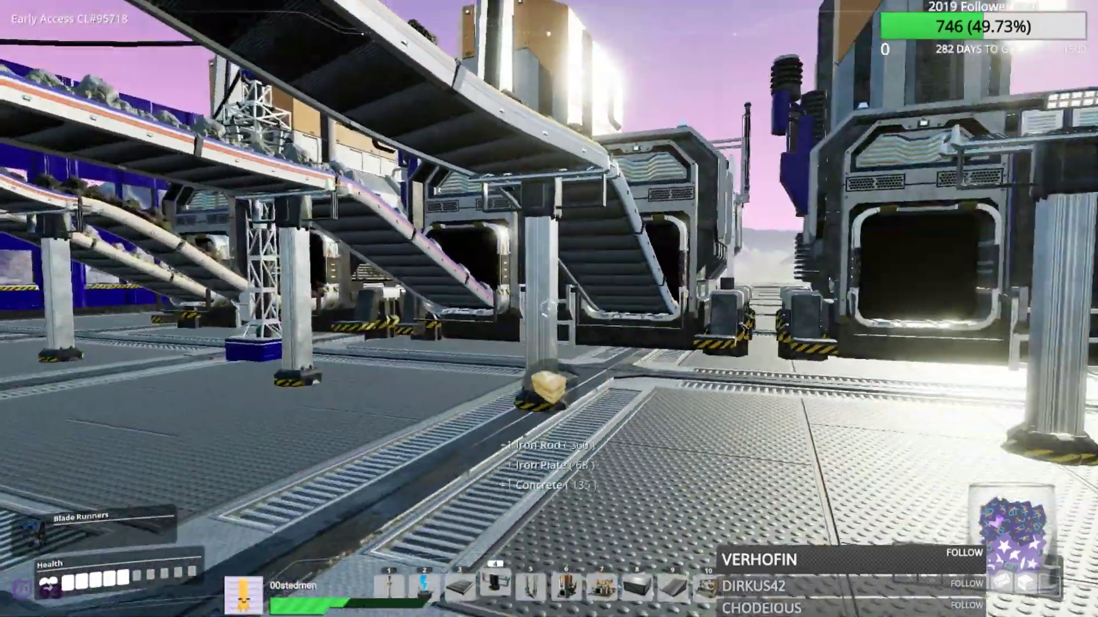
- Walk over to the foundries and bring up the logistics build list
key(w)
key(w)
key(w)
key(s)
key(q)
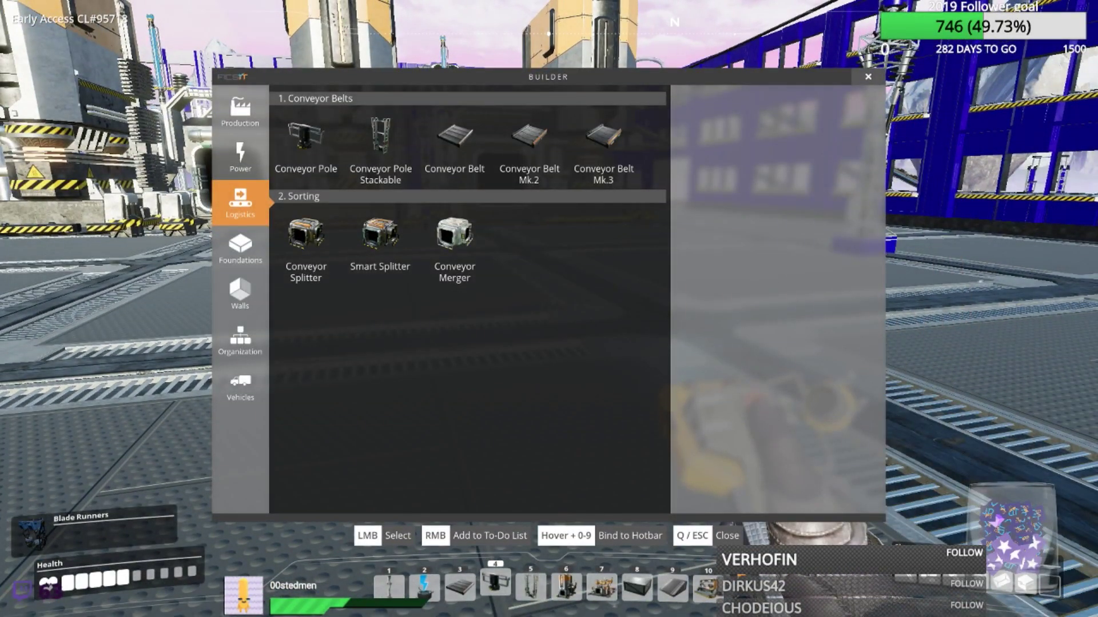
- Select a constructor to place beside the foundries, briefly switching to conveyor belt
key(7)
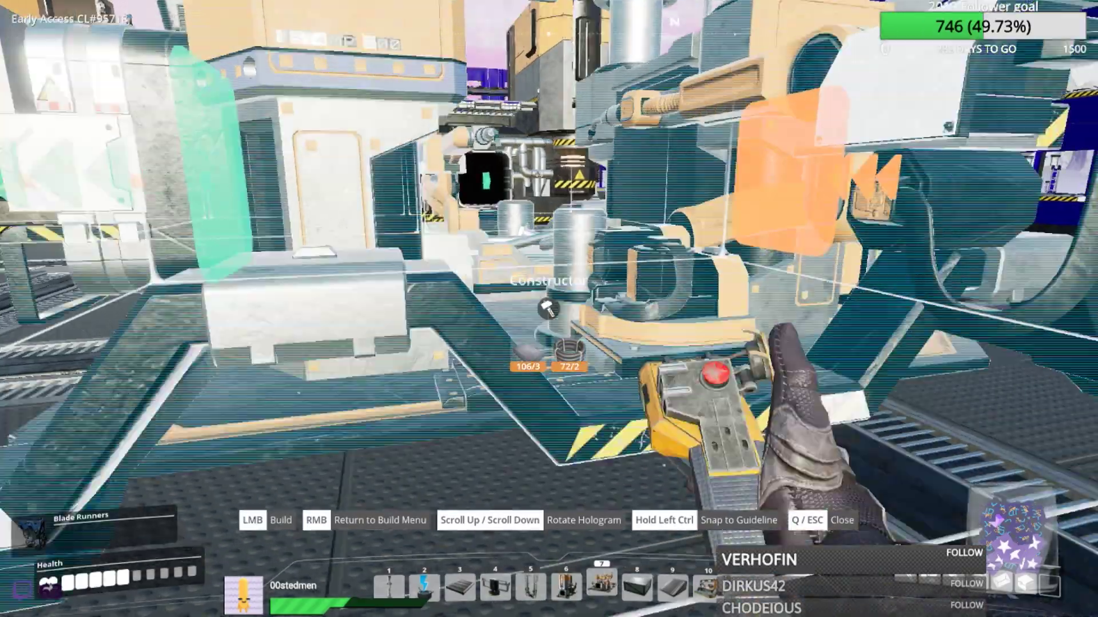
scroll(549, 309, down, 2)
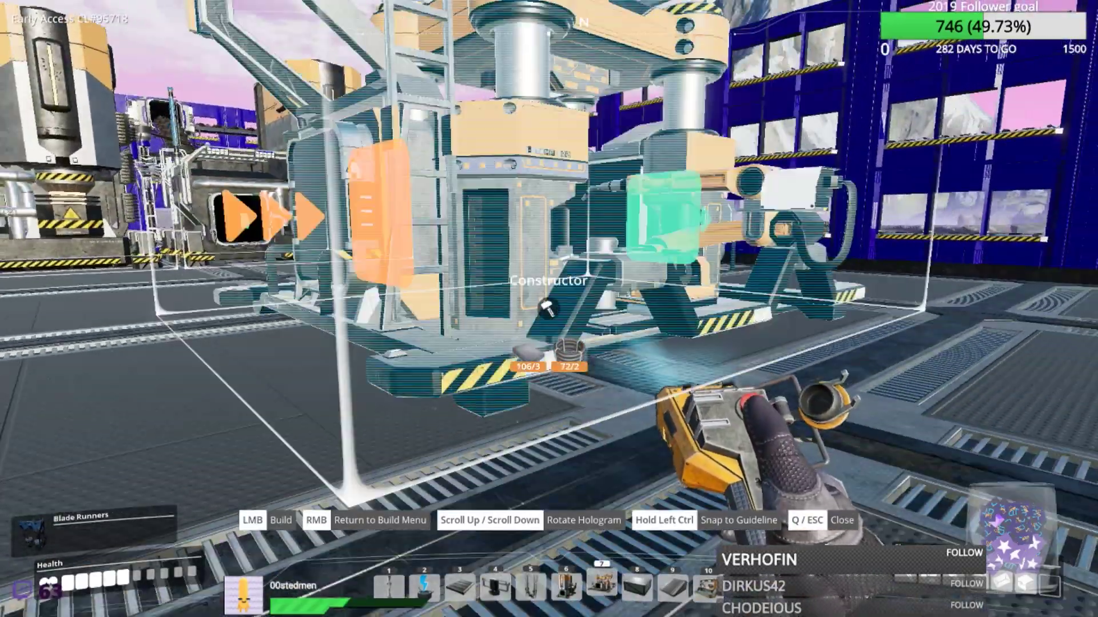
scroll(549, 309, down, 1)
scroll(549, 309, down, 1)
scroll(548, 309, down, 1)
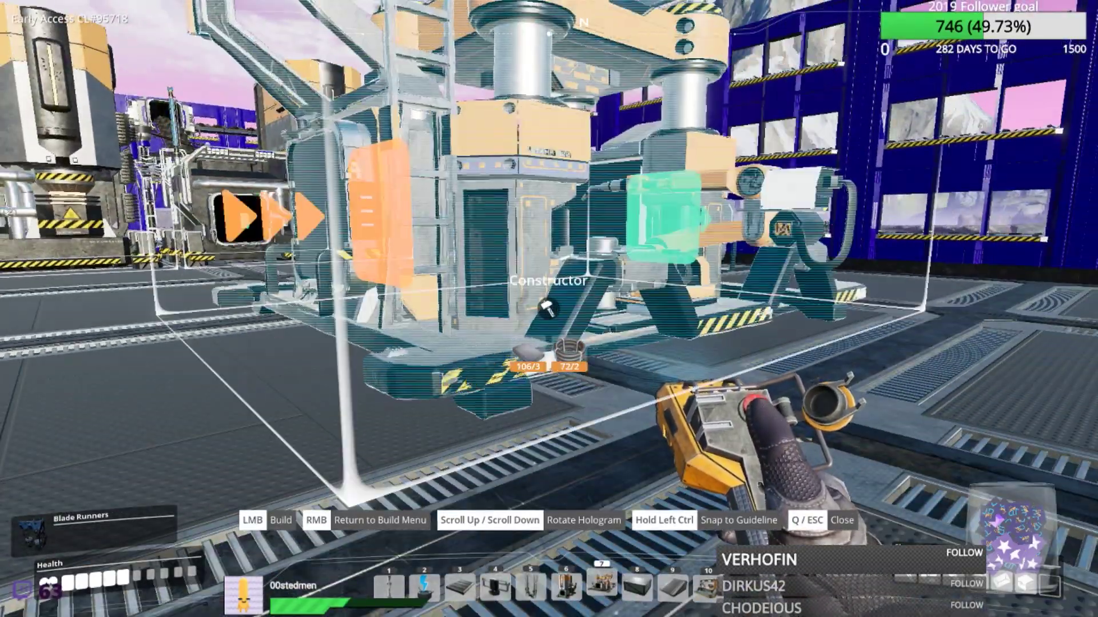
scroll(549, 308, down, 1)
scroll(550, 309, down, 1)
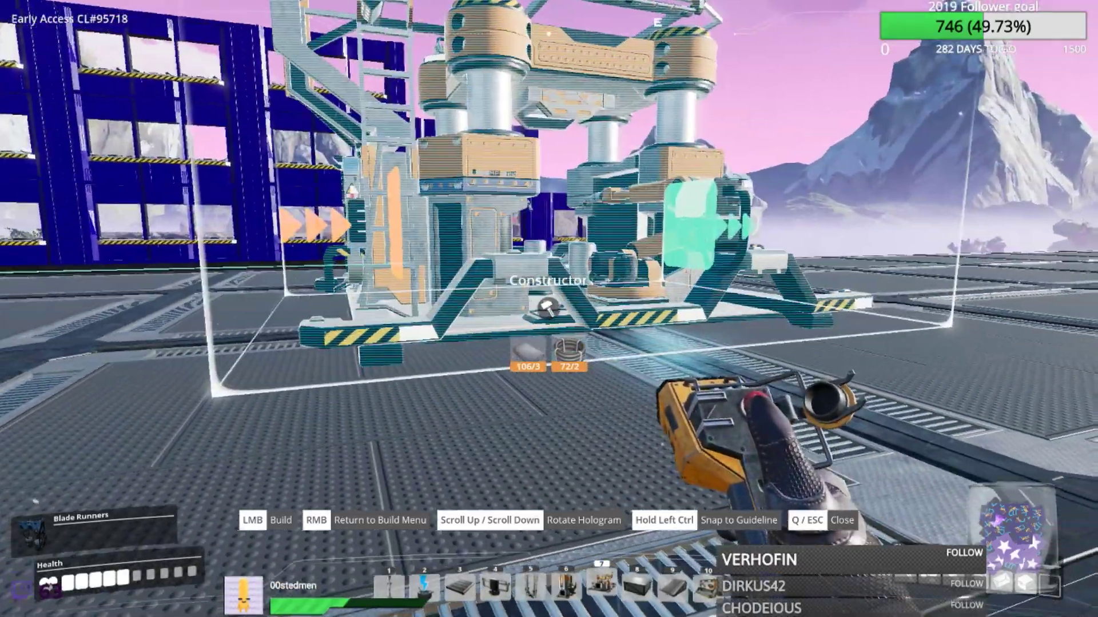
key(3)
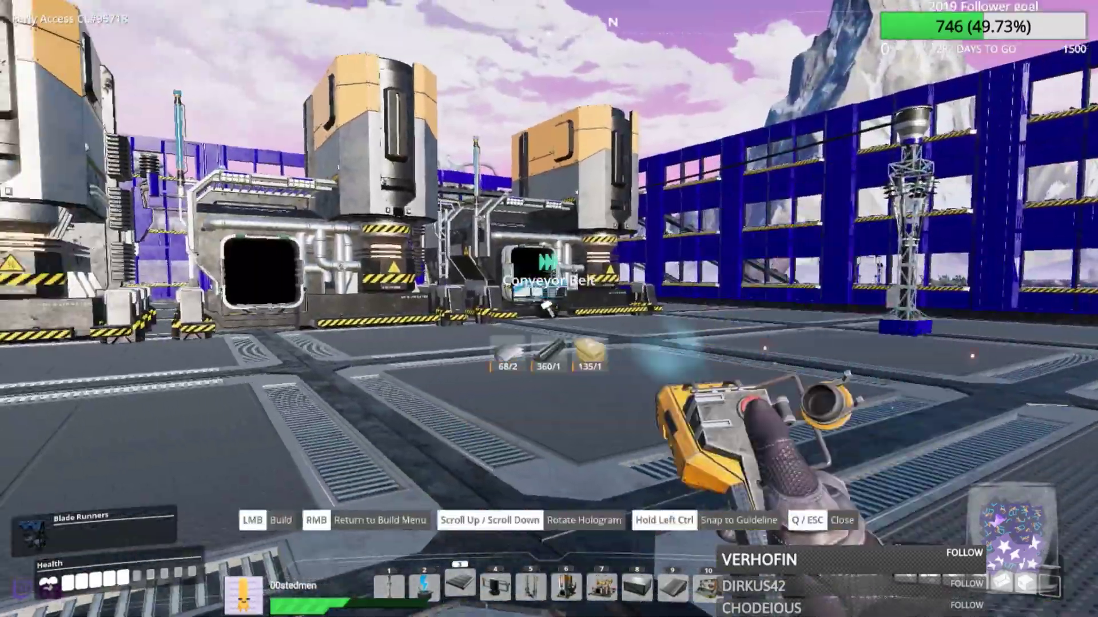
key(q)
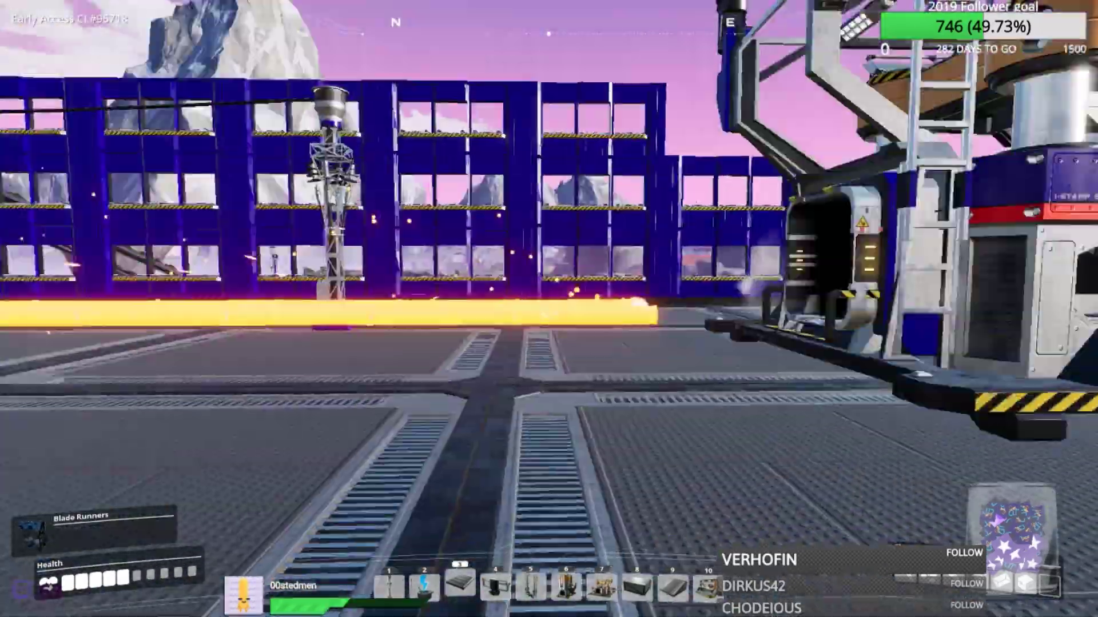
- Set the new constructor's recipe to Steel Beam
key(e)
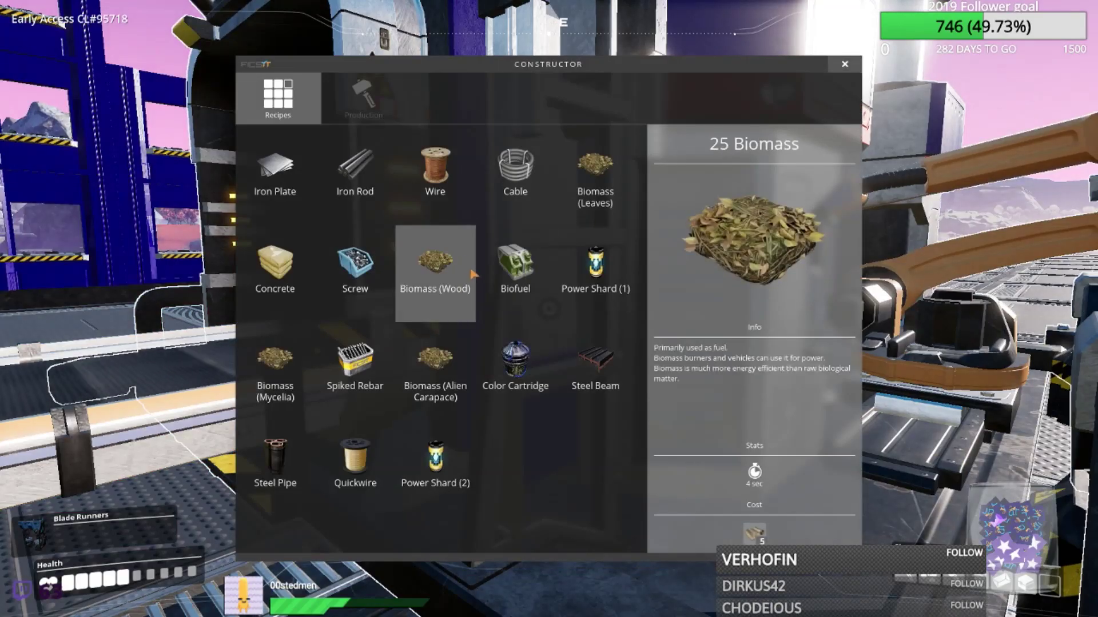
click(572, 375)
key(Escape)
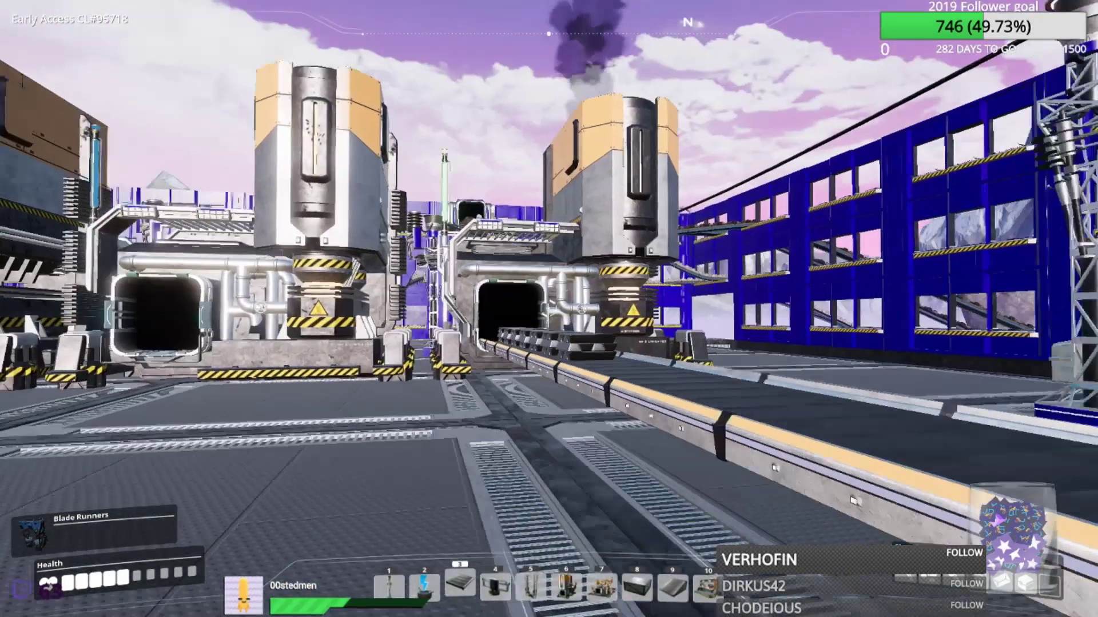
- Inspect the steel-ingot foundry and the constructor's Steel Beam production
key(e)
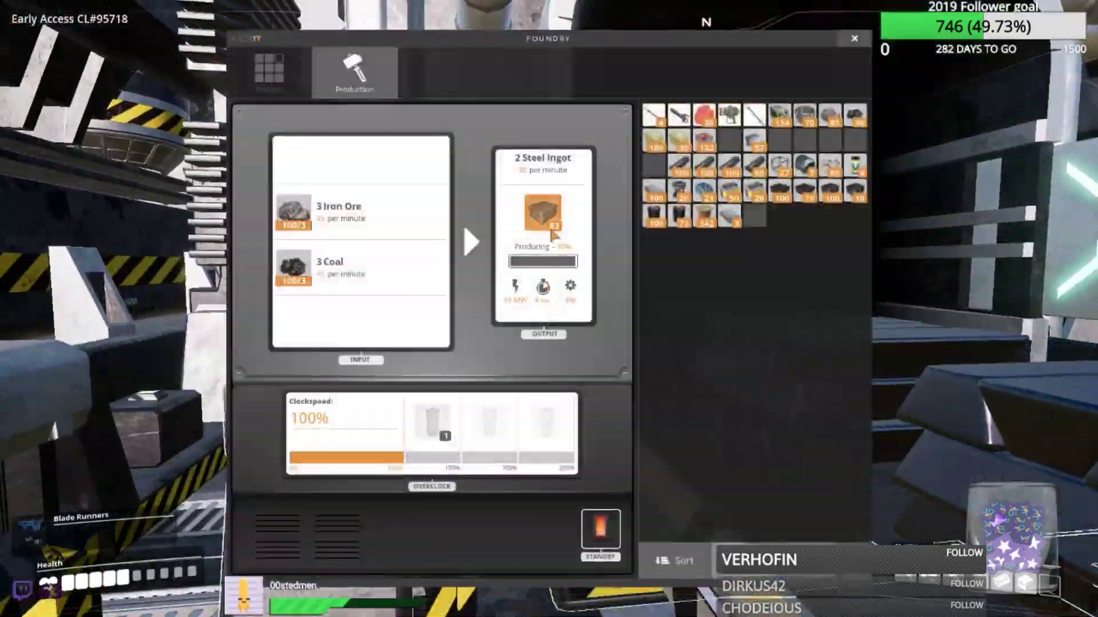
key(Escape)
key(e)
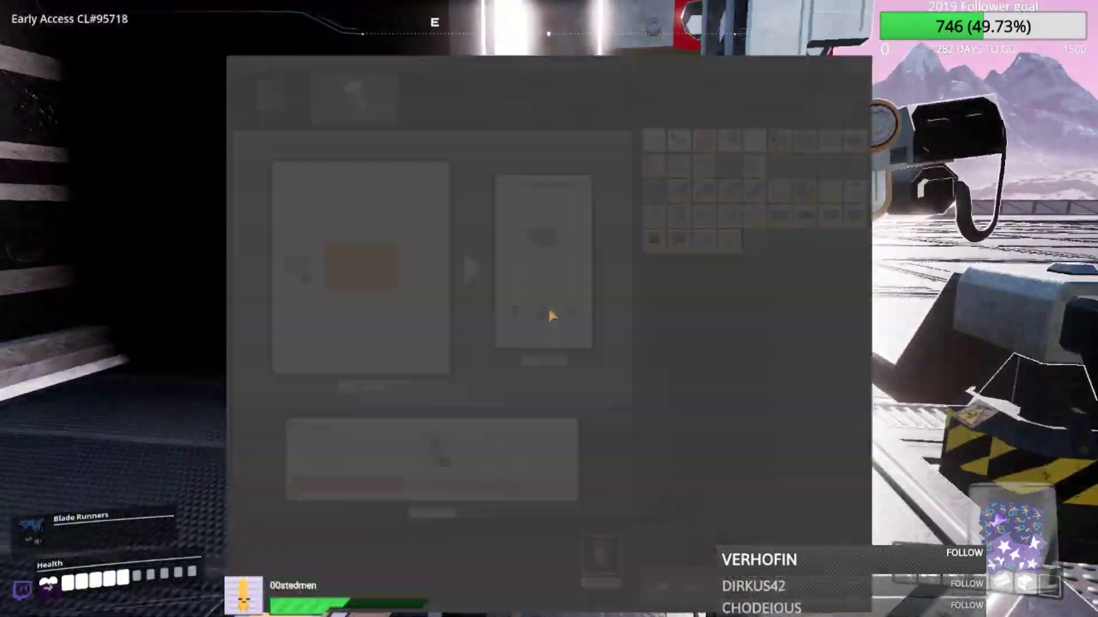
key(Escape)
key(e)
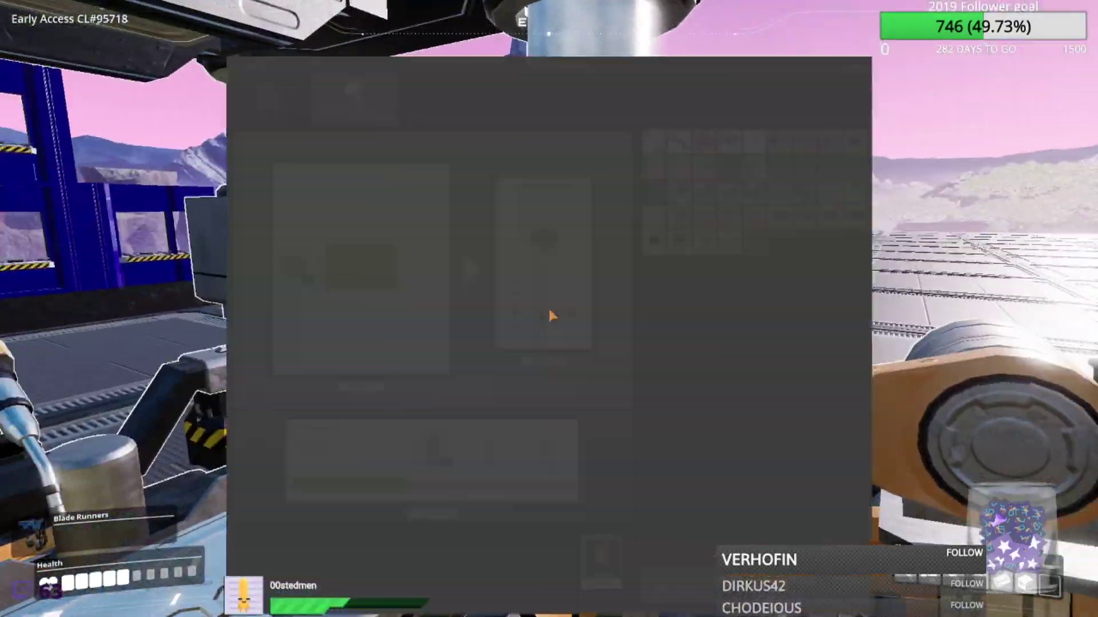
key(Escape)
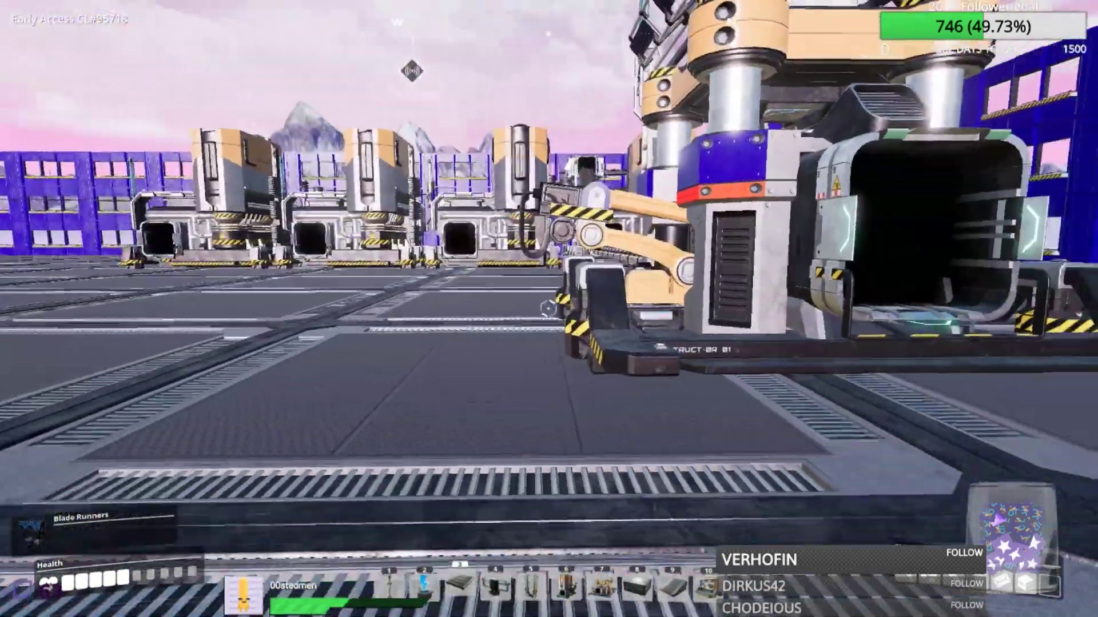
- Place a storage container from the Organization category on the floor
key(q)
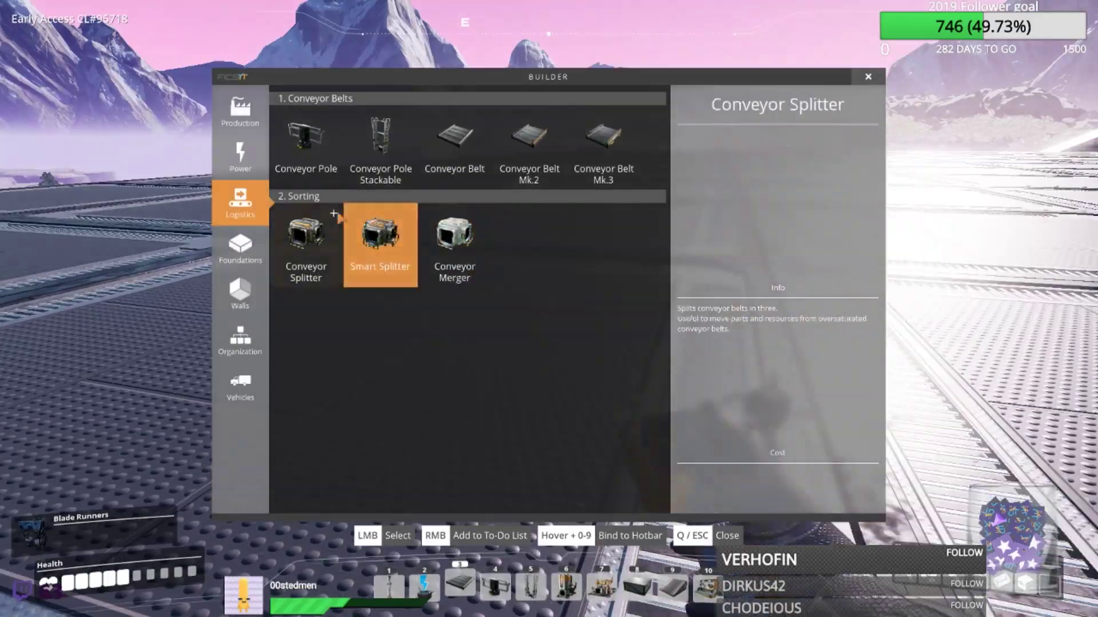
click(240, 339)
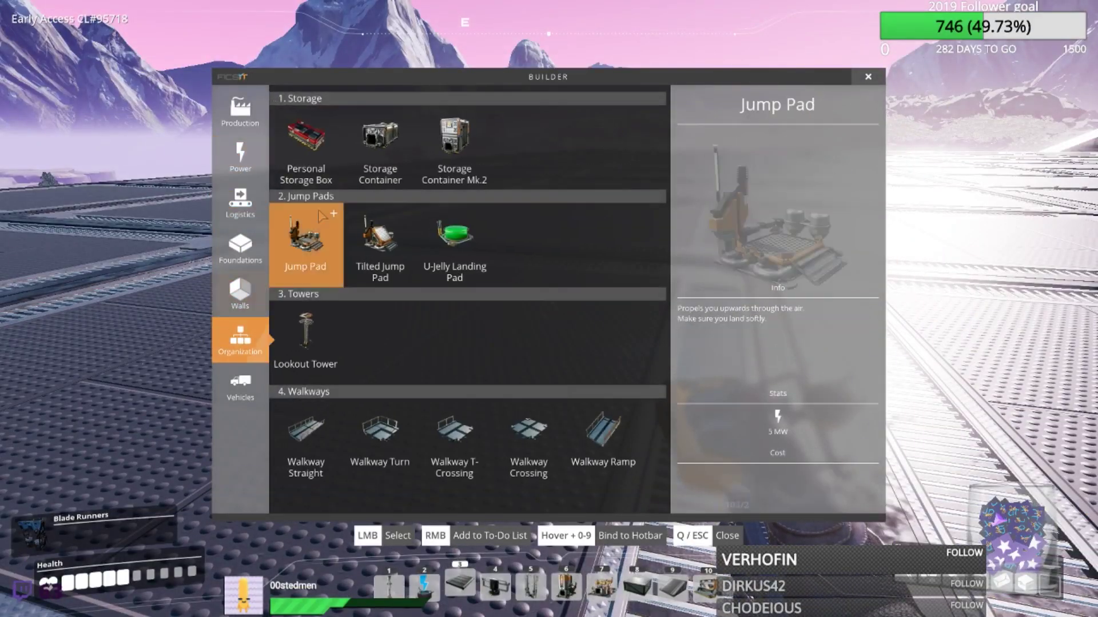
click(380, 136)
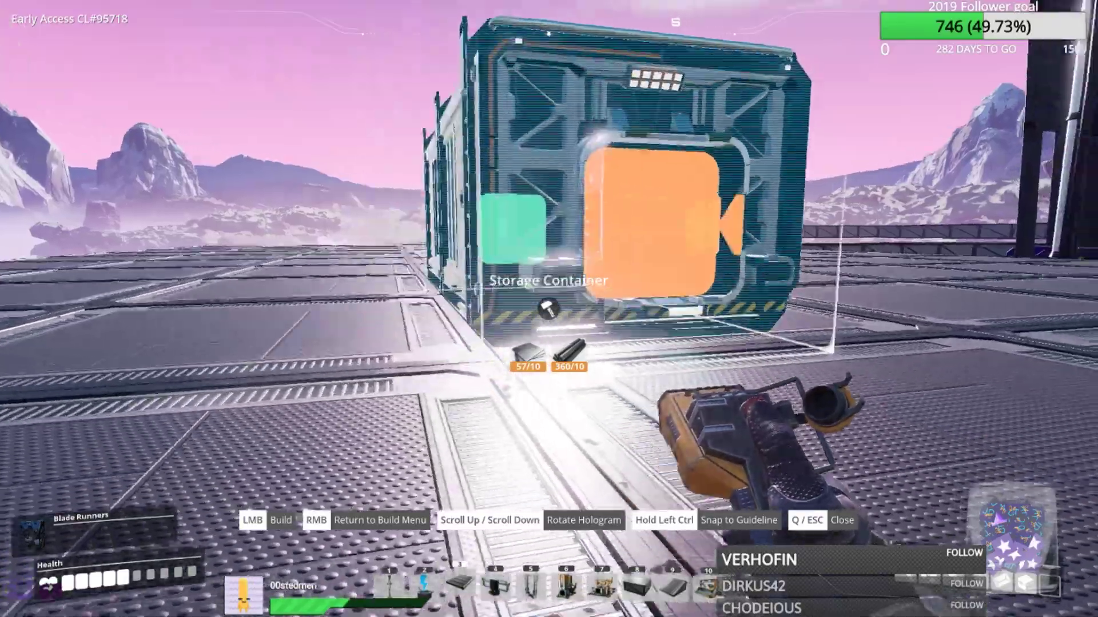
click(549, 309)
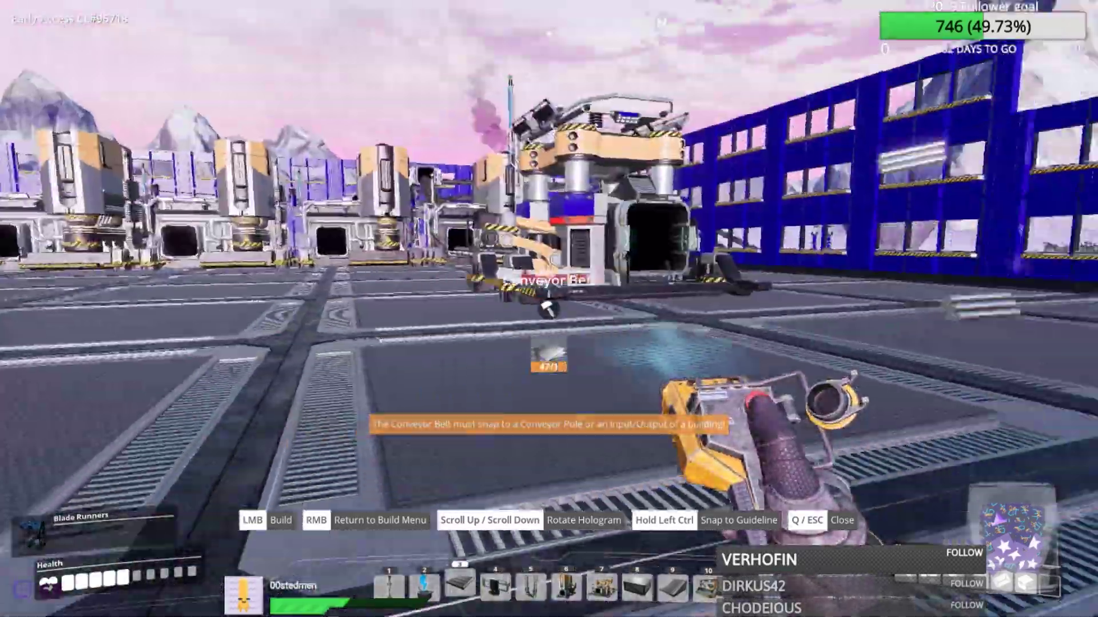
- Try attaching a conveyor belt, then run a power line to the constructor
key(e)
click(550, 309)
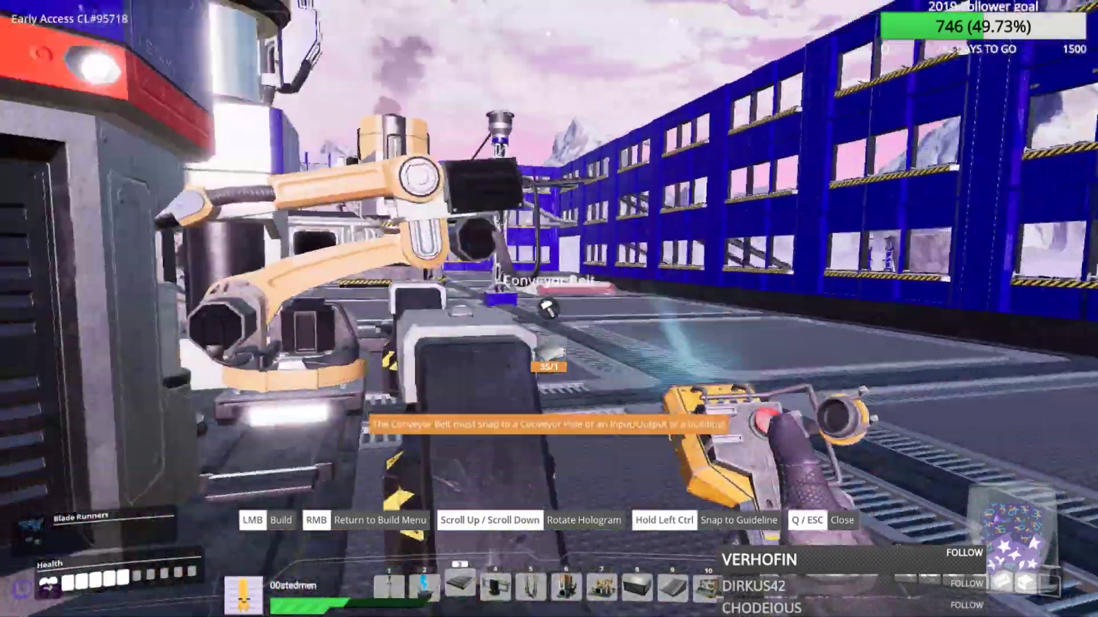
key(e)
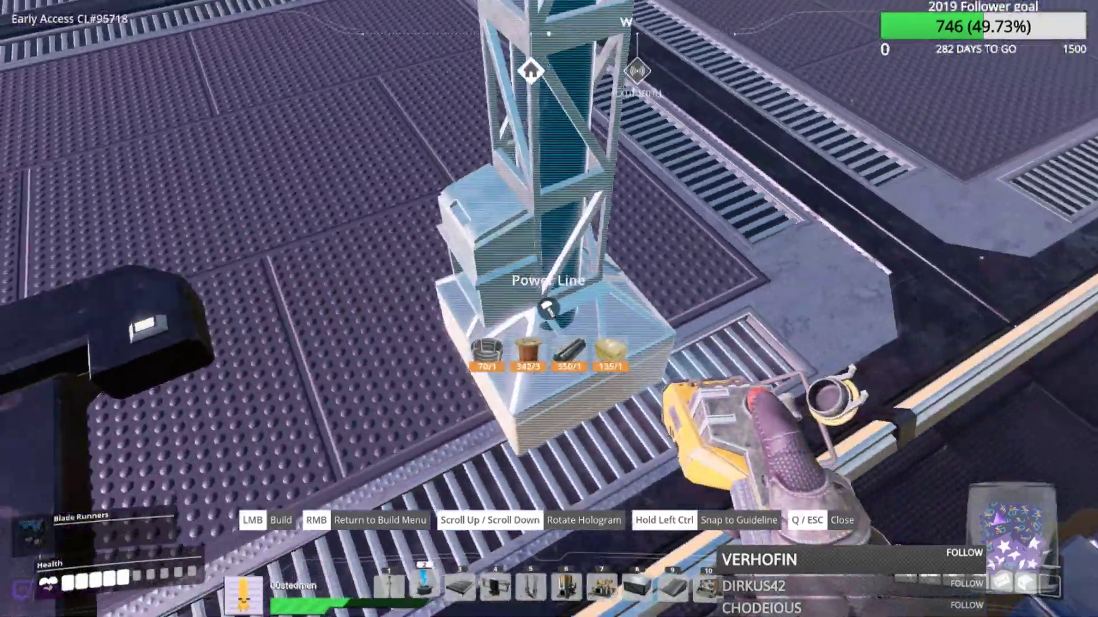
click(548, 309)
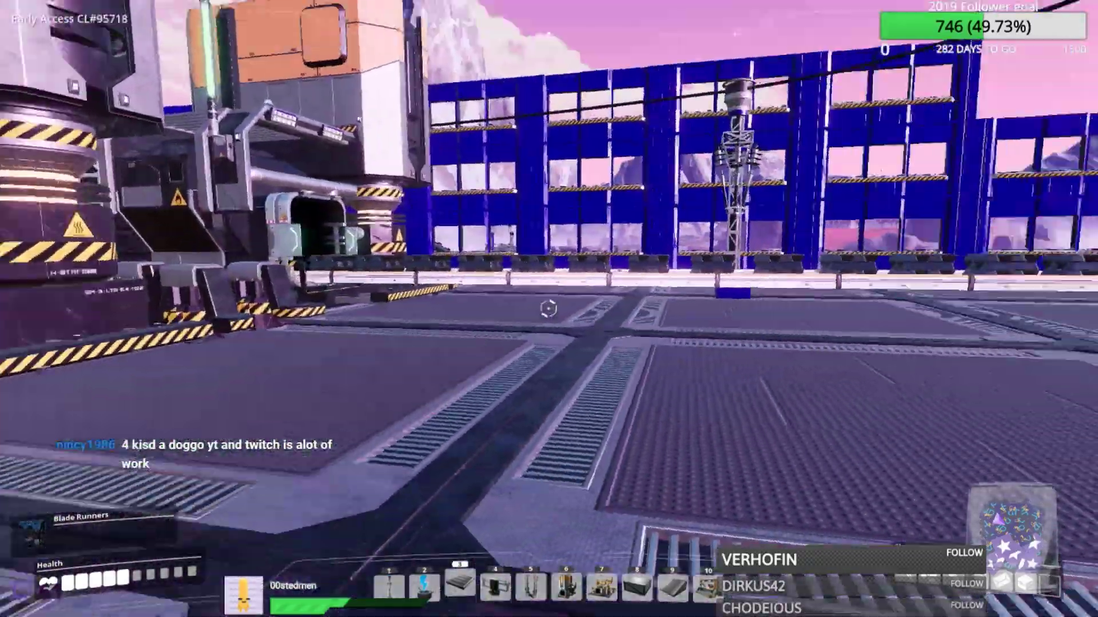
- Dismantle the old machine and place a constructor in the cleared space
click(548, 309)
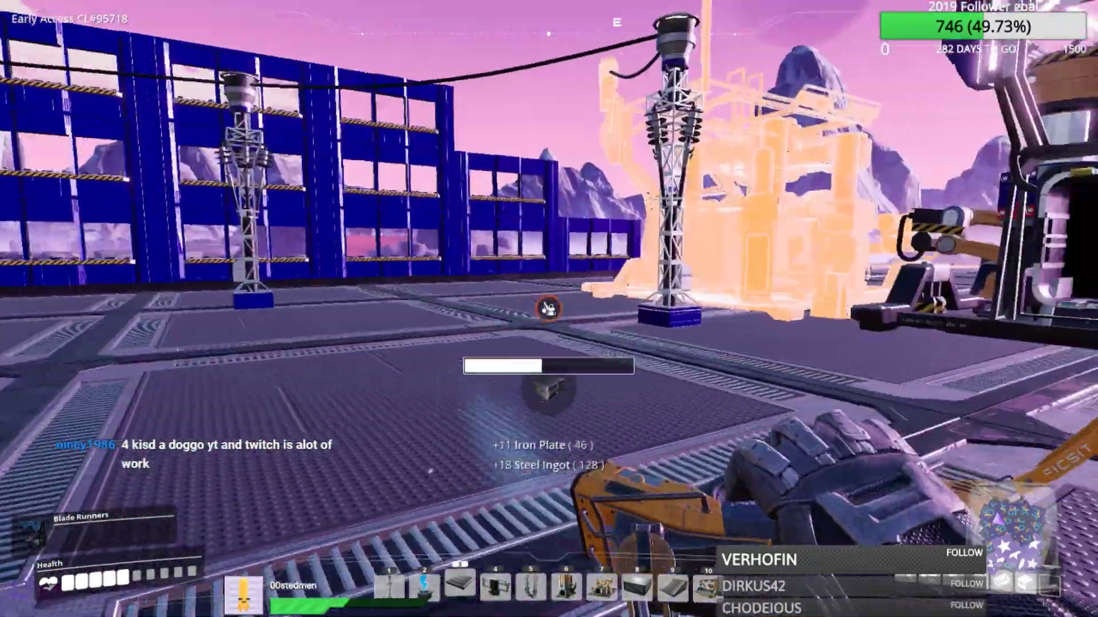
mouse_move(547, 308)
mouse_down()
mouse_move(549, 322)
mouse_move(548, 296)
mouse_move(600, 309)
mouse_up()
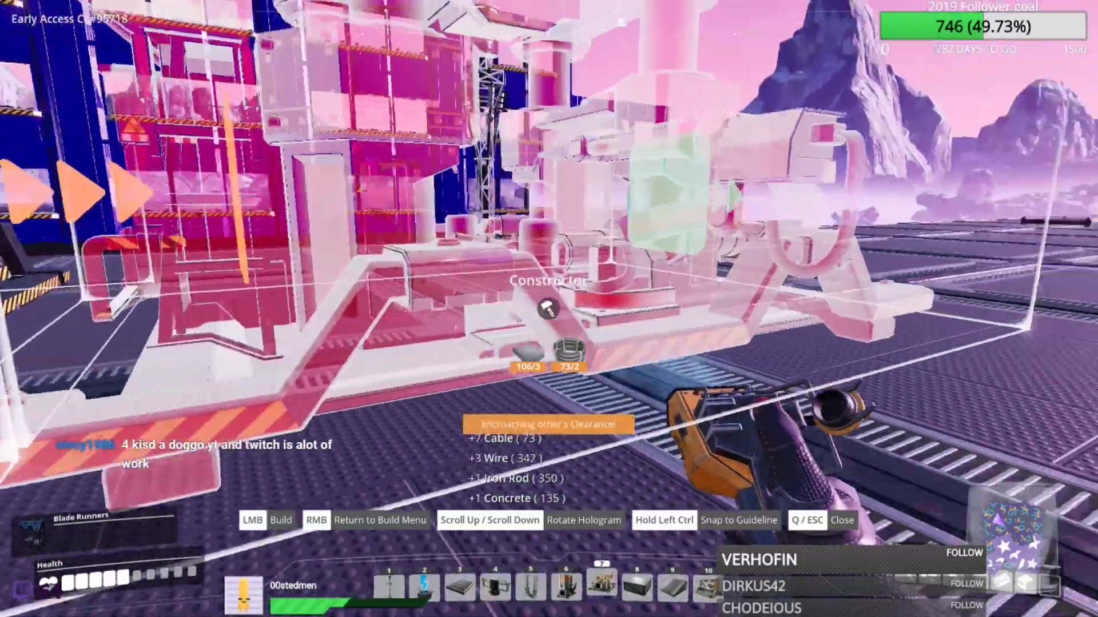
click(547, 309)
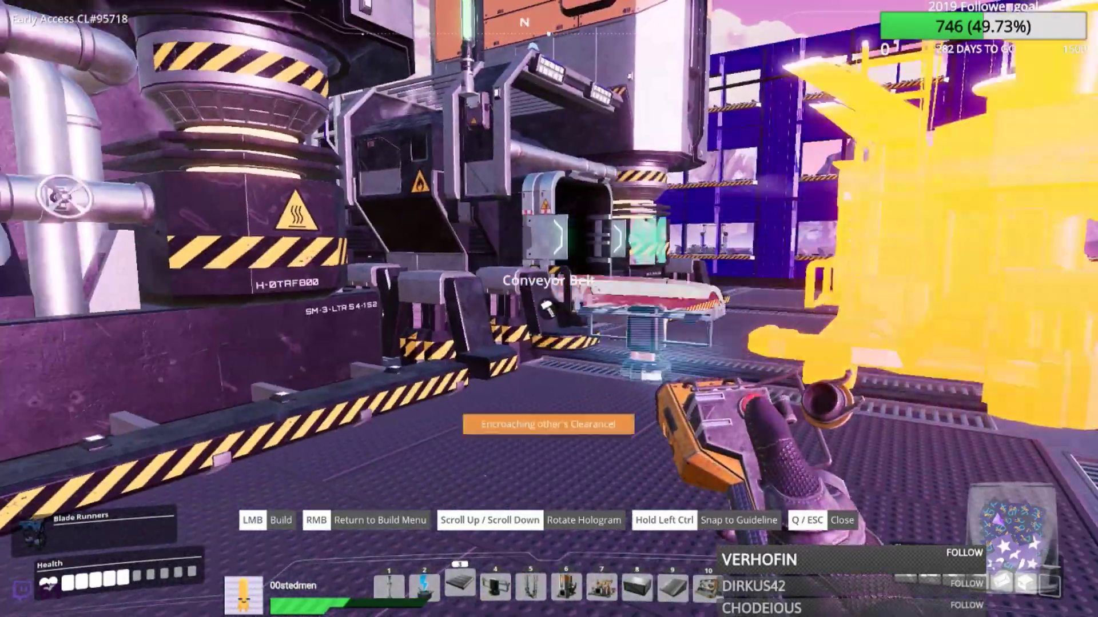
drag(548, 309, 429, 292)
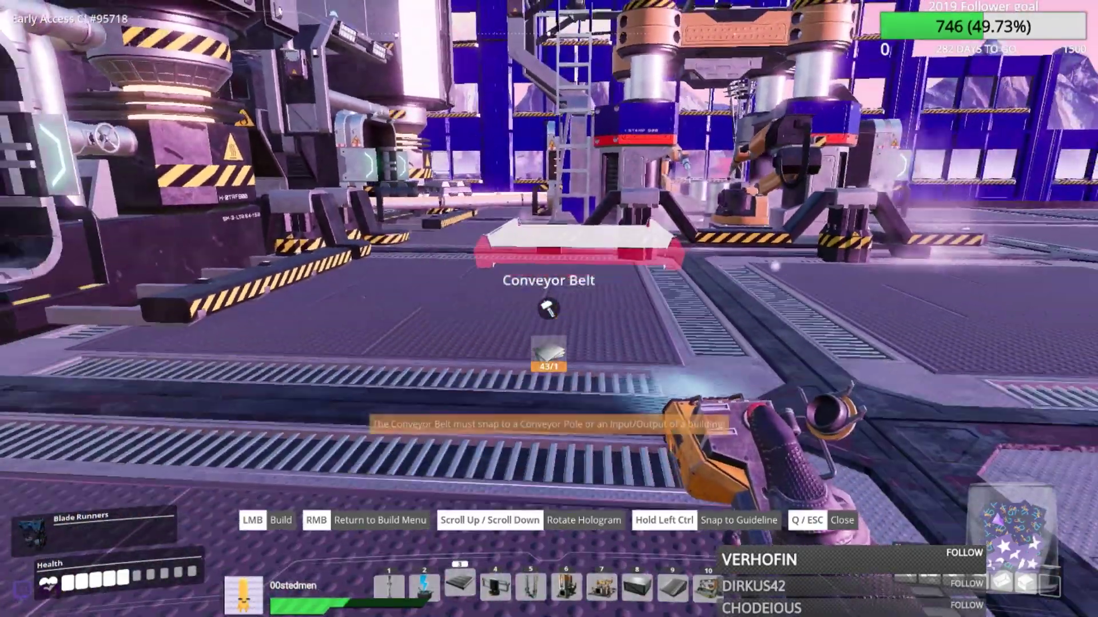
- Cycle the hotbar through constructor, conveyor belt, power line and power pole
key(7)
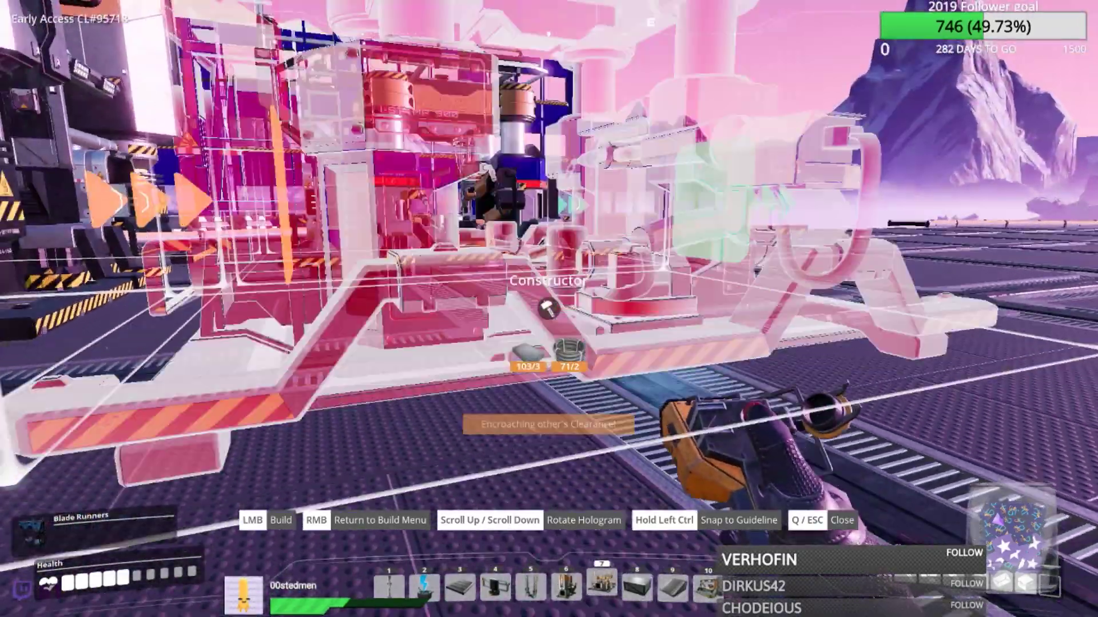
key(3)
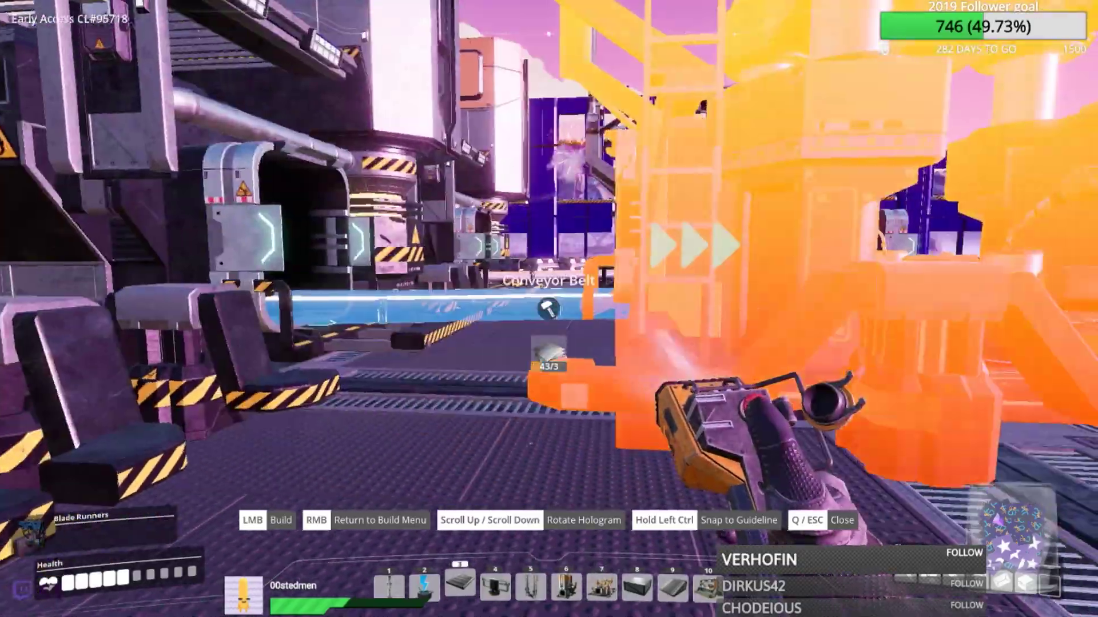
key(2)
key(1)
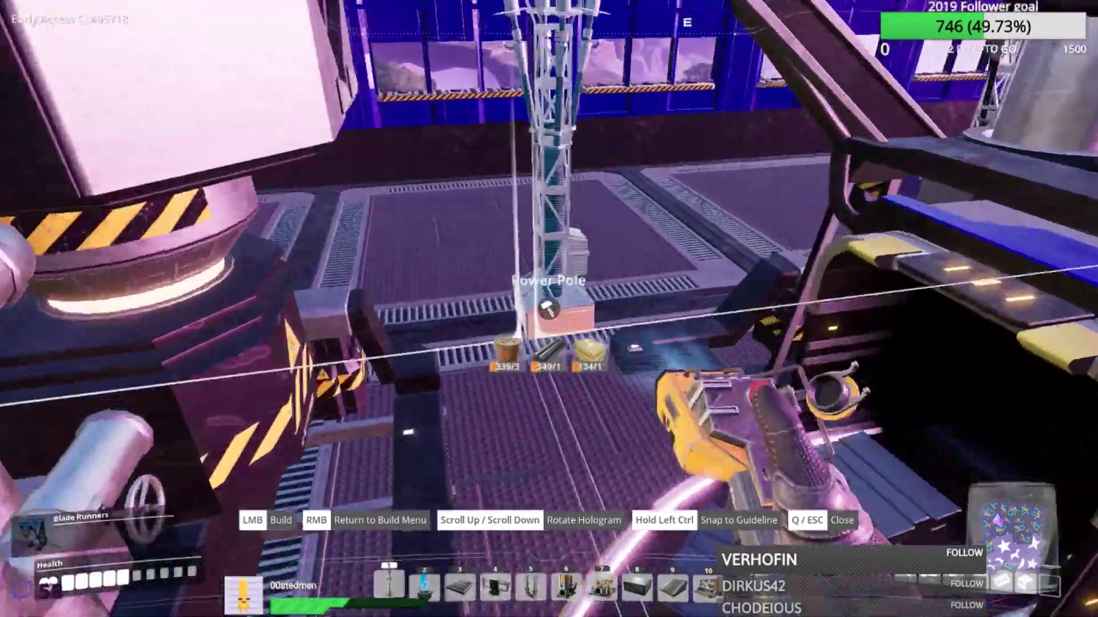
- Place a power pole beside the tower and try wiring it with a power line
key(1)
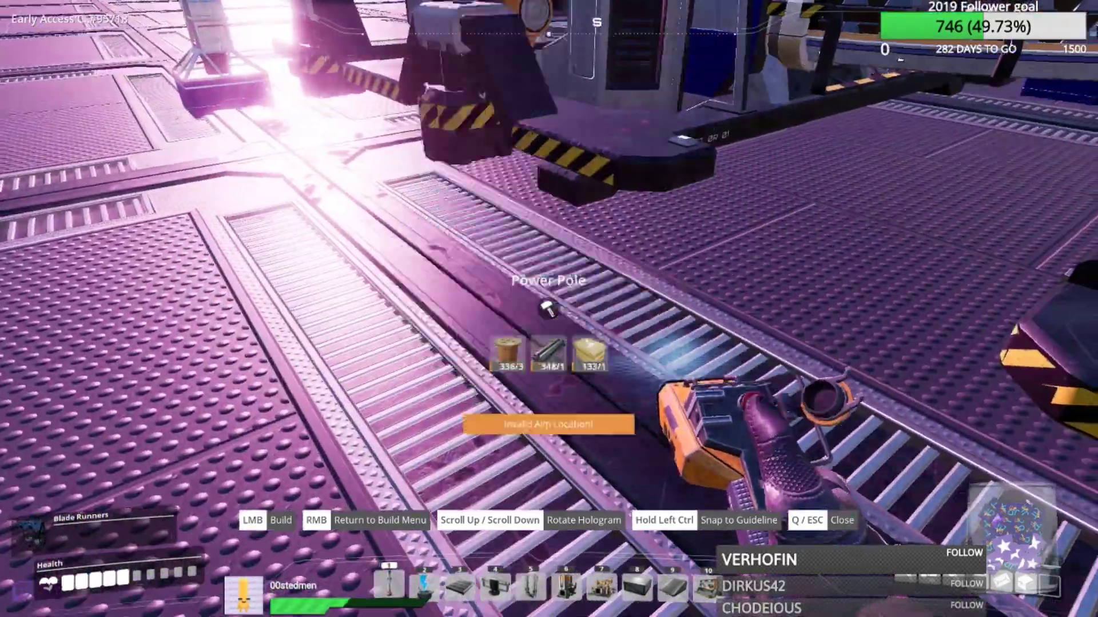
click(549, 309)
key(2)
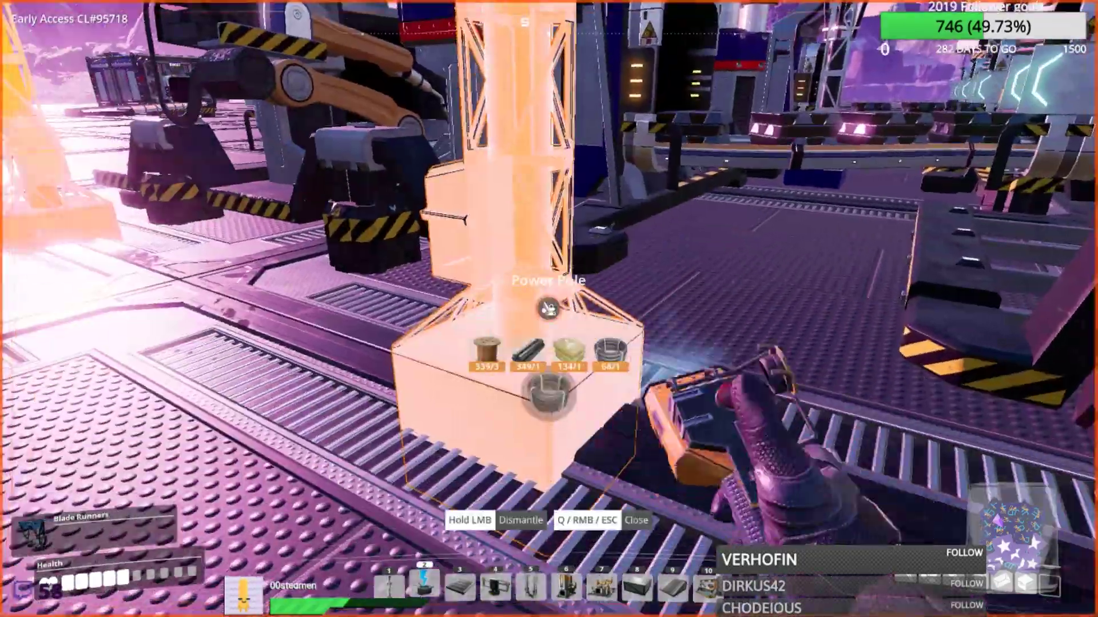
click(549, 309)
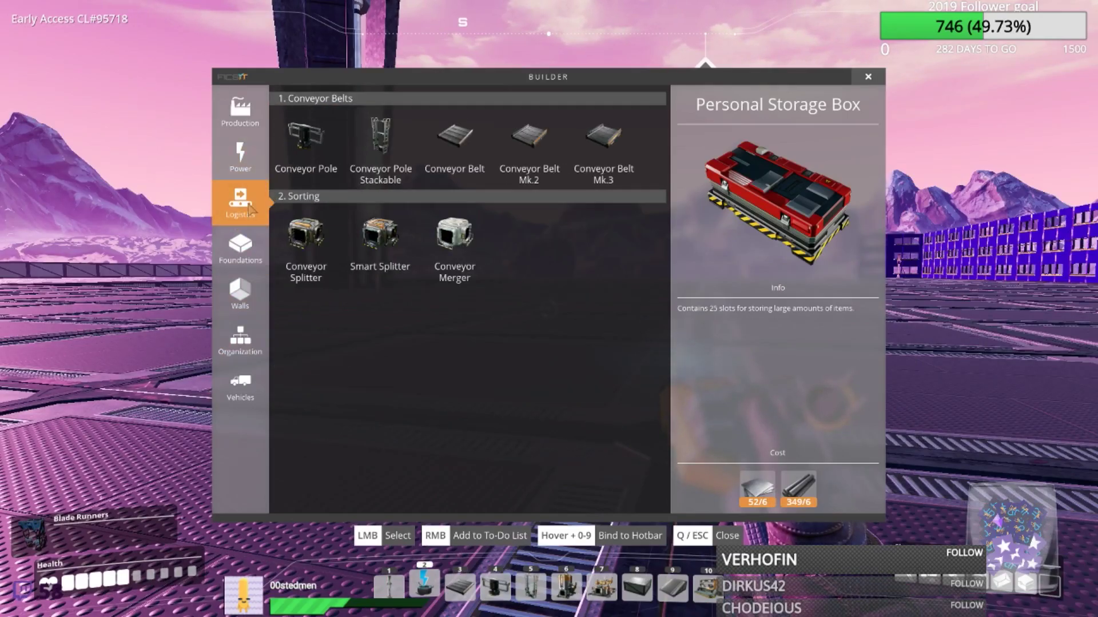
- Place a conveyor splitter and lay a belt segment from it
click(318, 249)
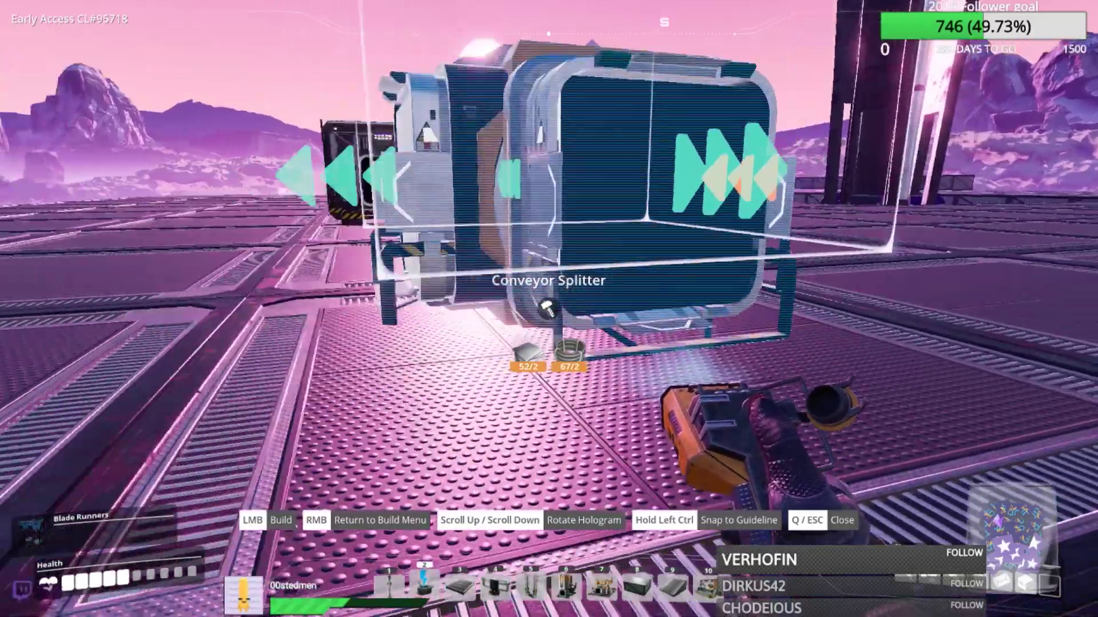
scroll(549, 309, down, 2)
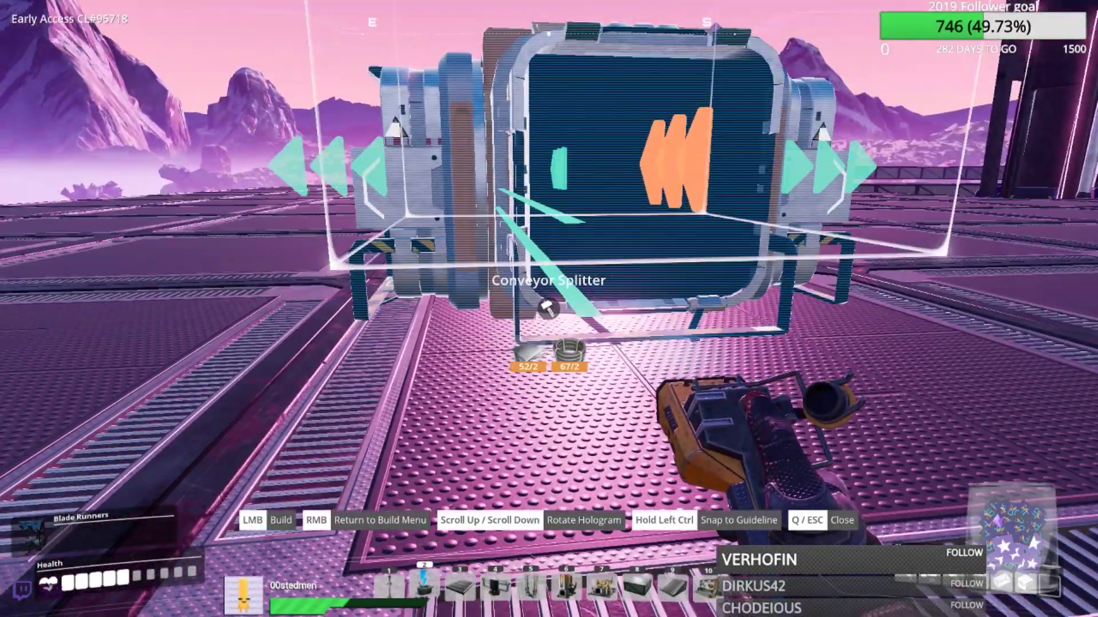
click(548, 309)
key(1)
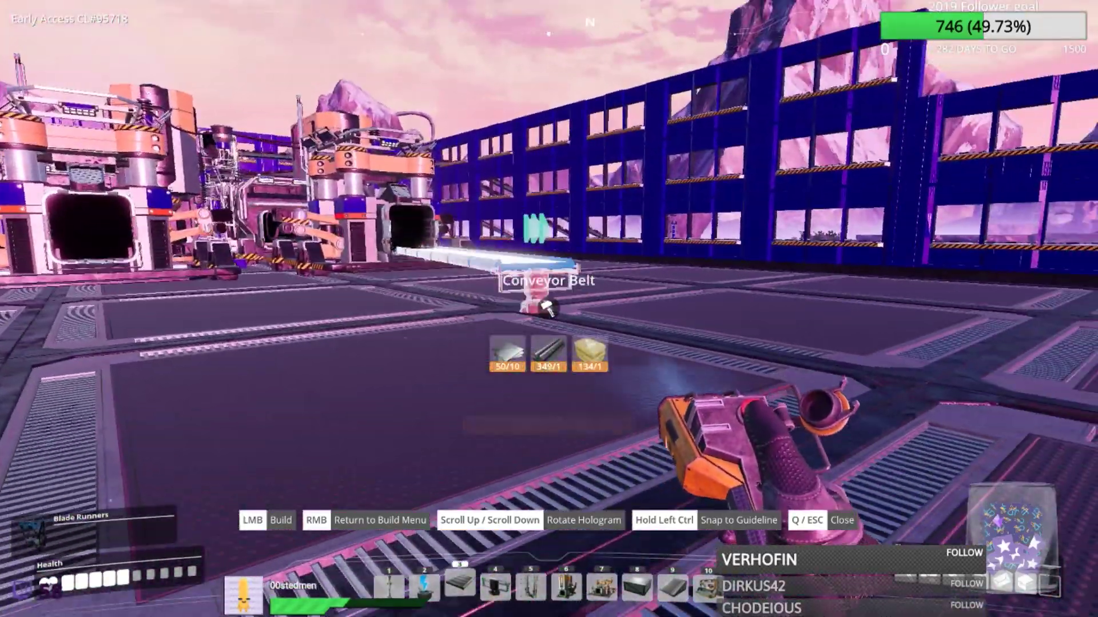
click(549, 309)
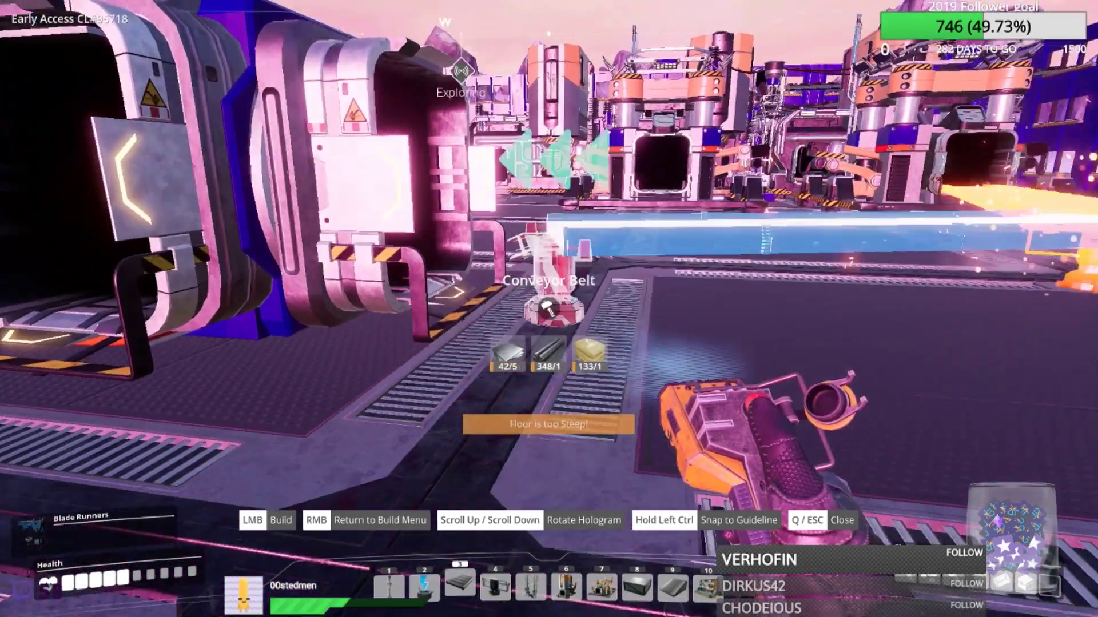
- Dismantle the misplaced machine
key(Escape)
key(f)
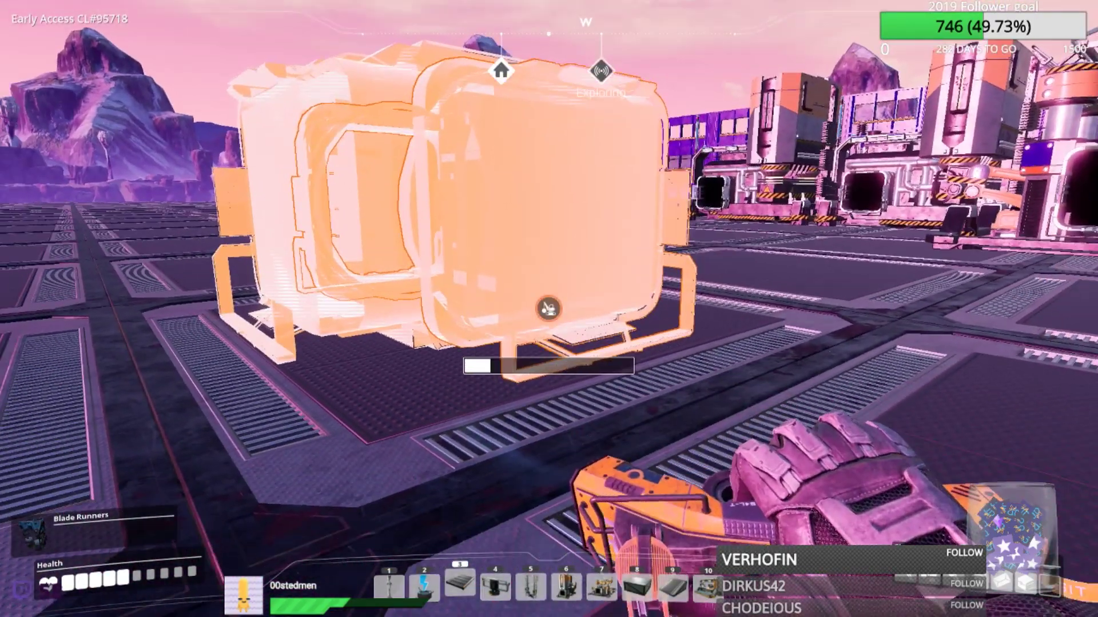
click(548, 310)
- Place a conveyor merger, try attaching a belt, and fly above the floor
key(q)
click(453, 244)
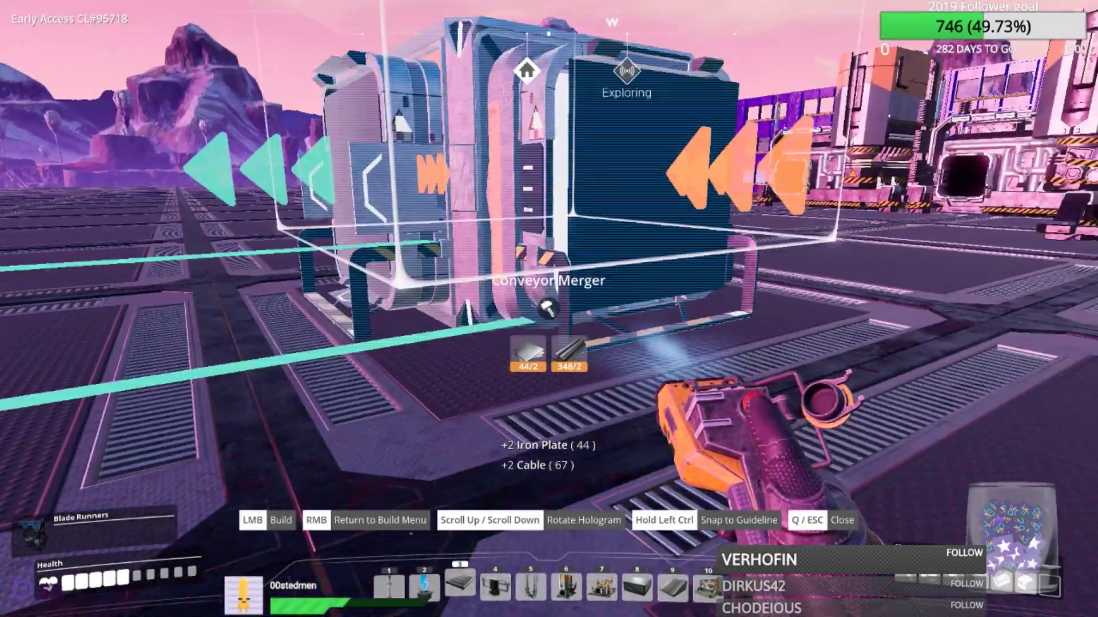
click(549, 309)
key(1)
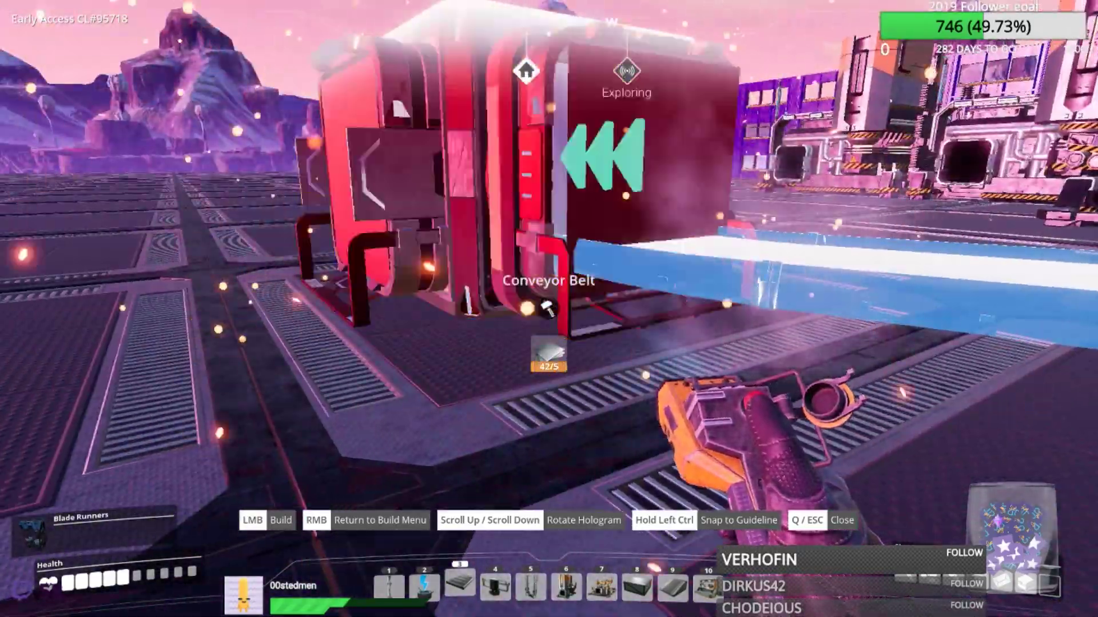
click(549, 308)
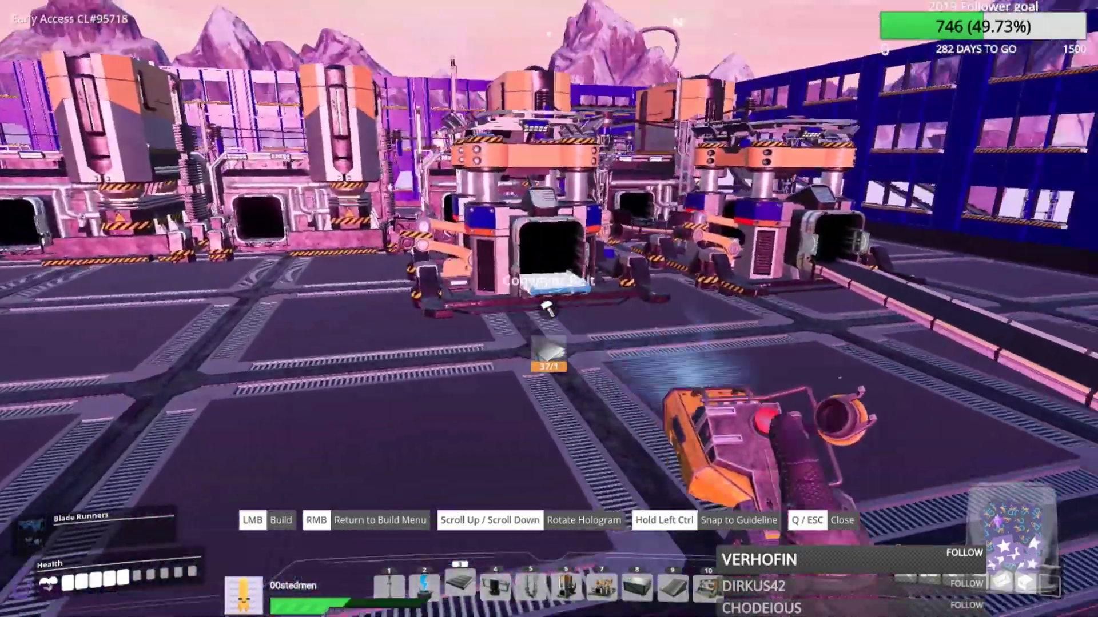
key(Escape)
key(space)
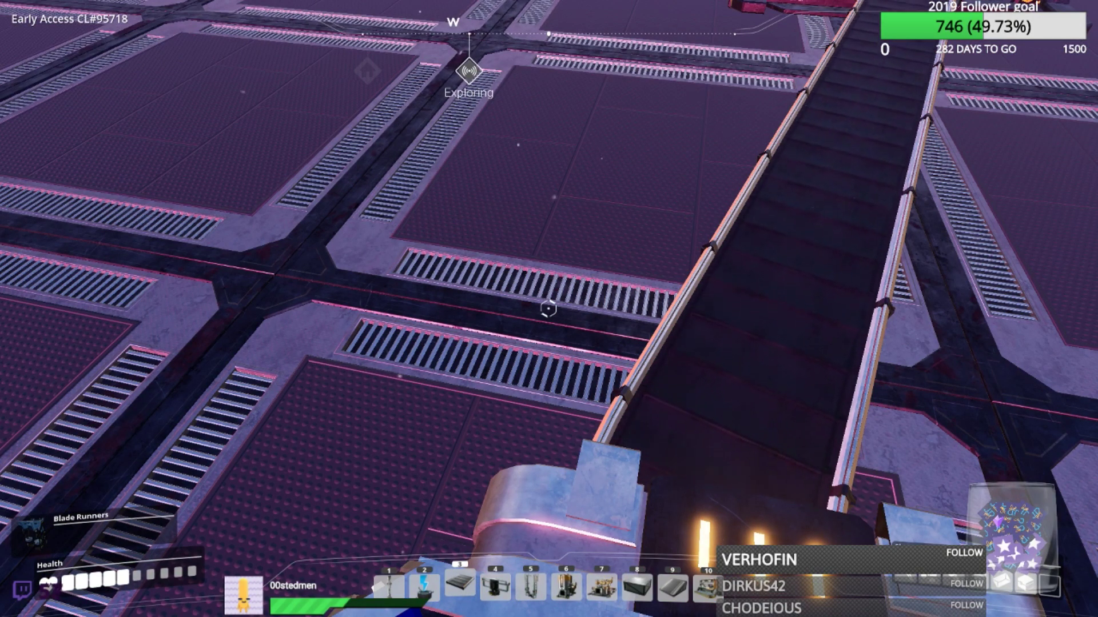
key(q)
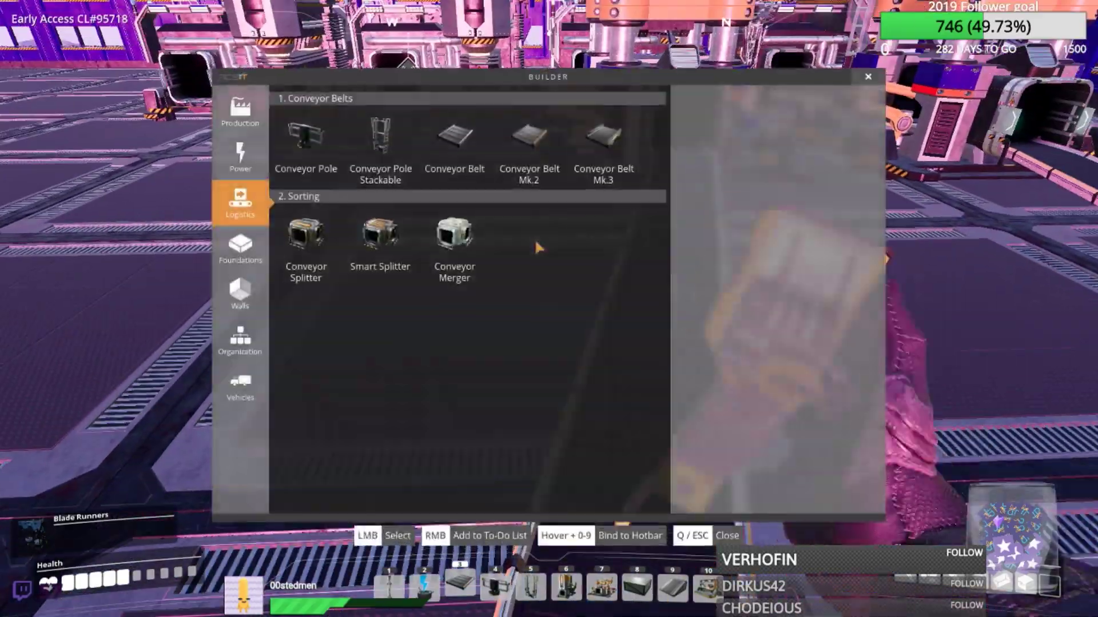
key(Escape)
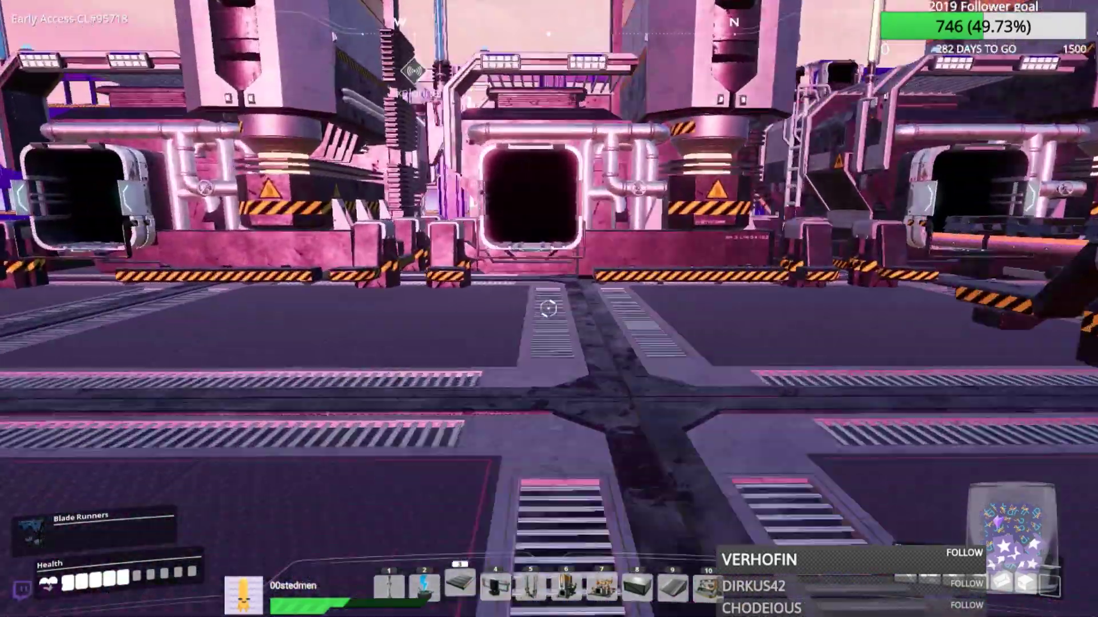
key(e)
key(Escape)
key(e)
key(Escape)
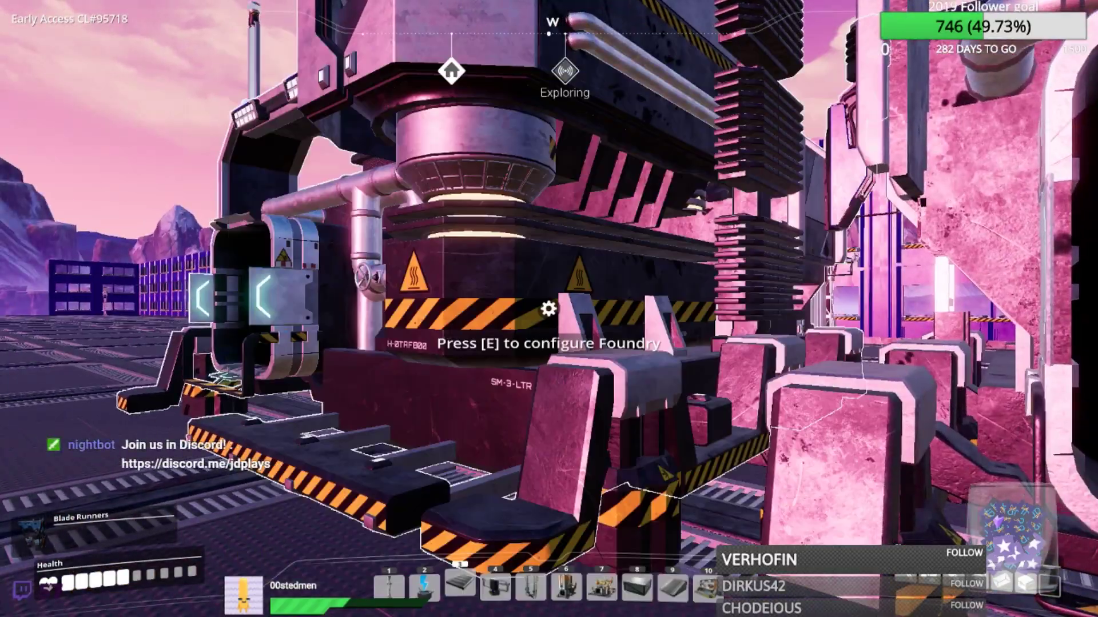
key(w)
key(7)
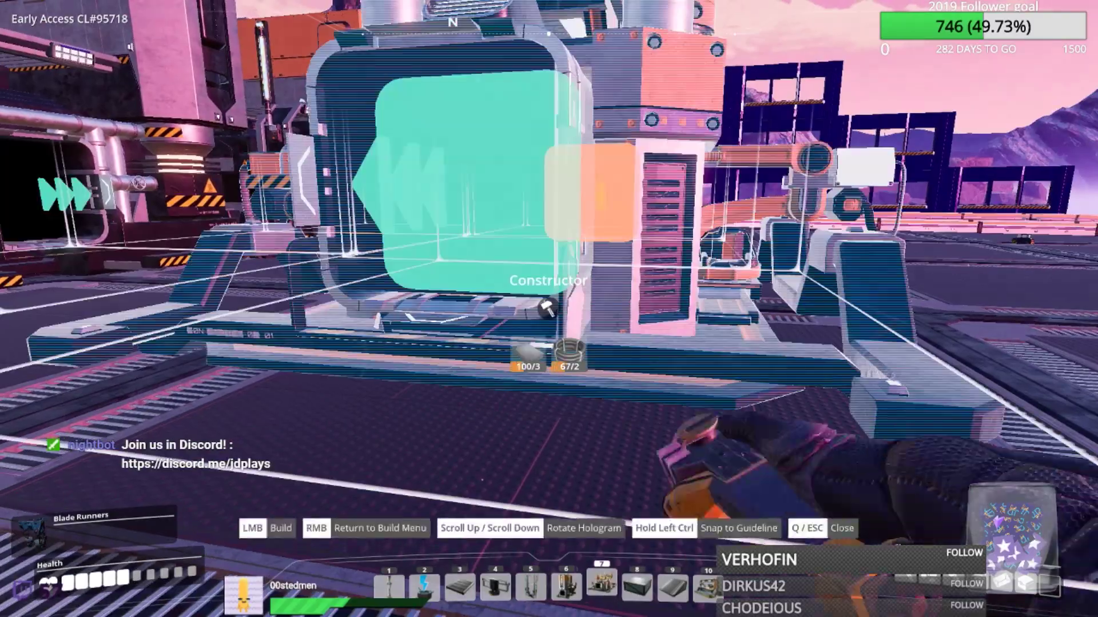
key(w)
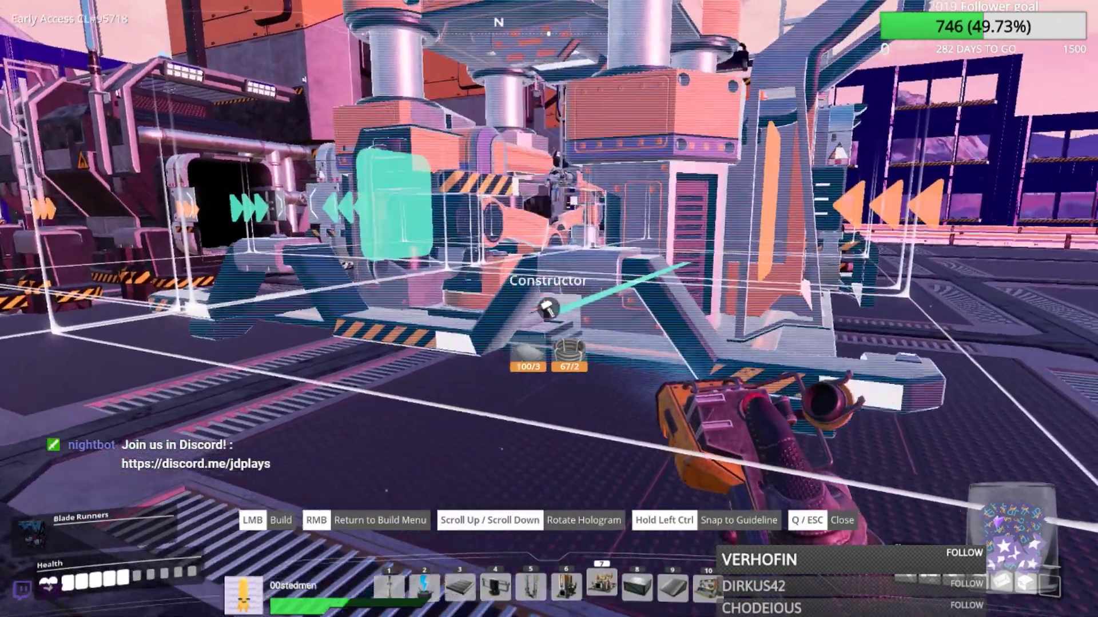
key(w)
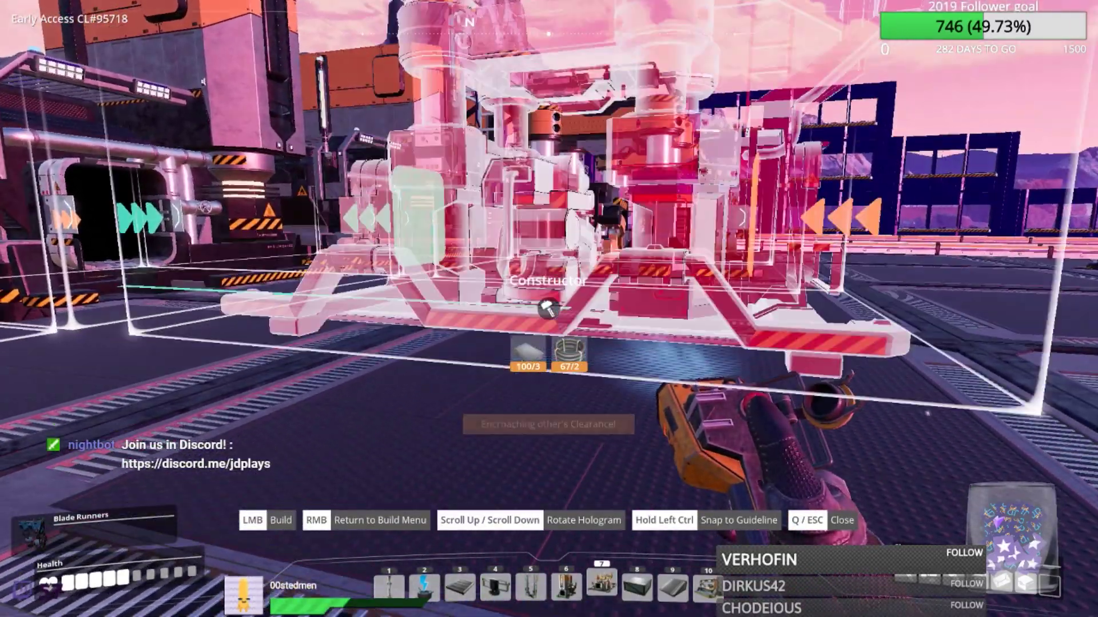
scroll(548, 307, down, 1)
scroll(548, 307, up, 1)
key(s)
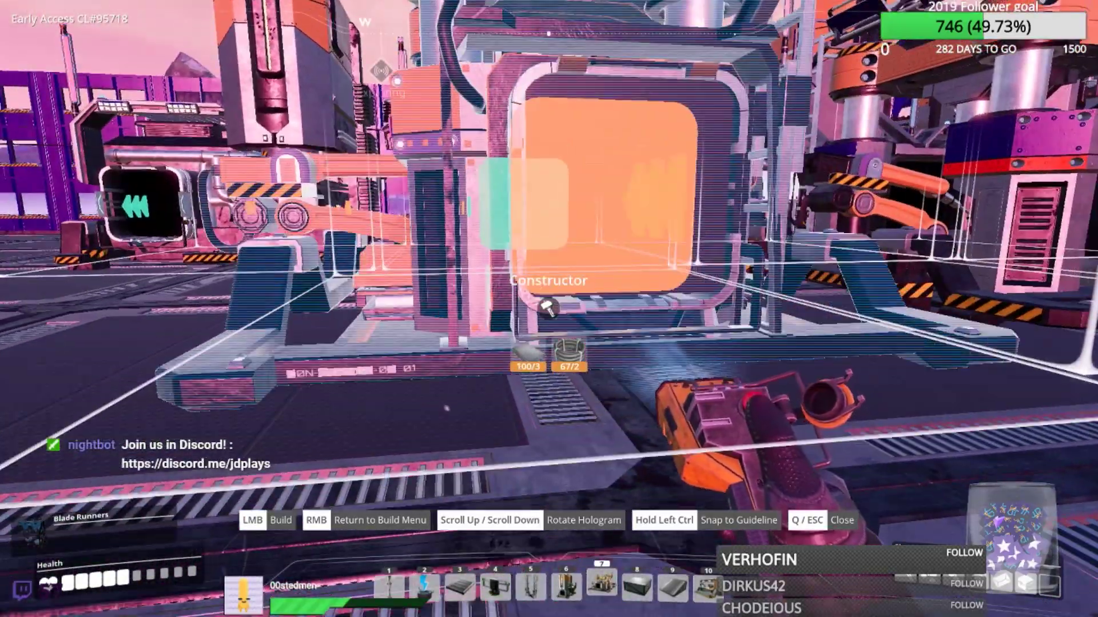
scroll(548, 307, down, 1)
scroll(548, 307, down, 1)
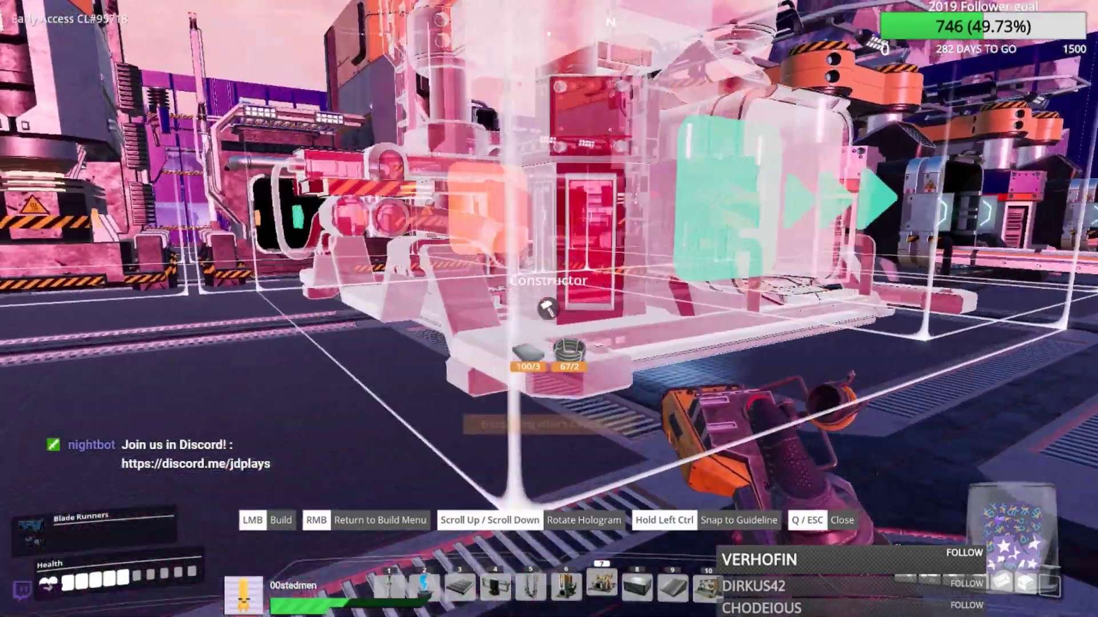
key(a)
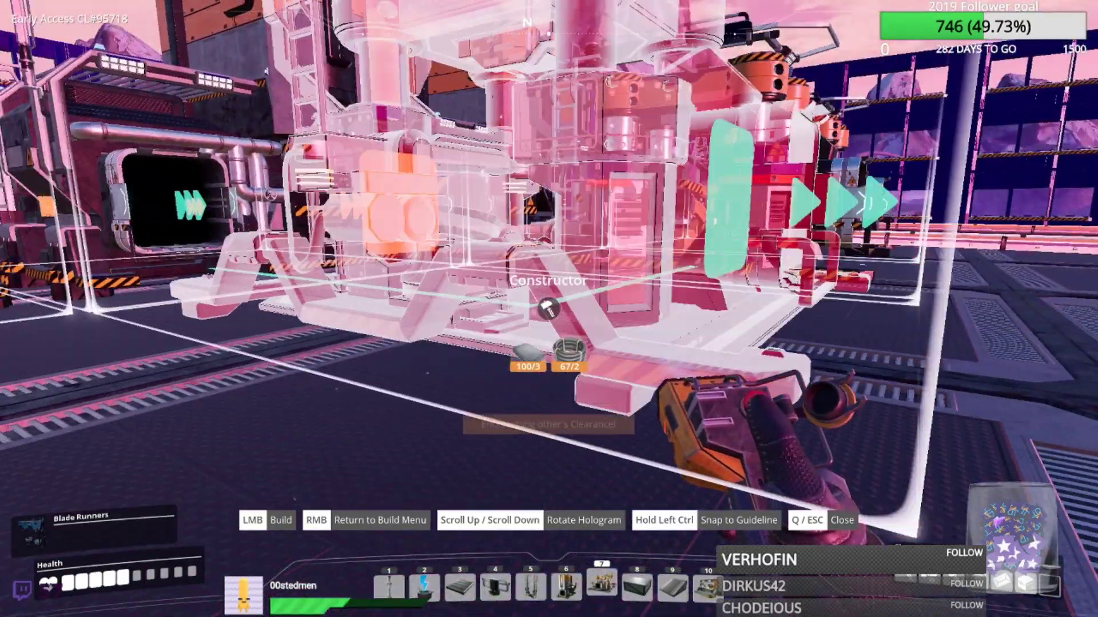
key(d)
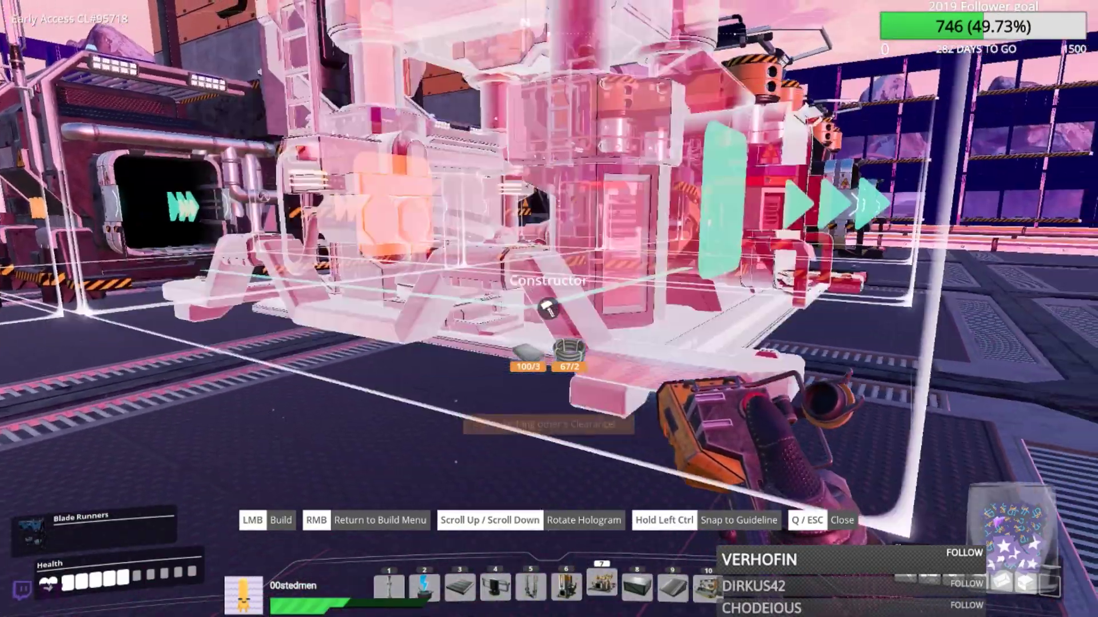
key(s)
key(w)
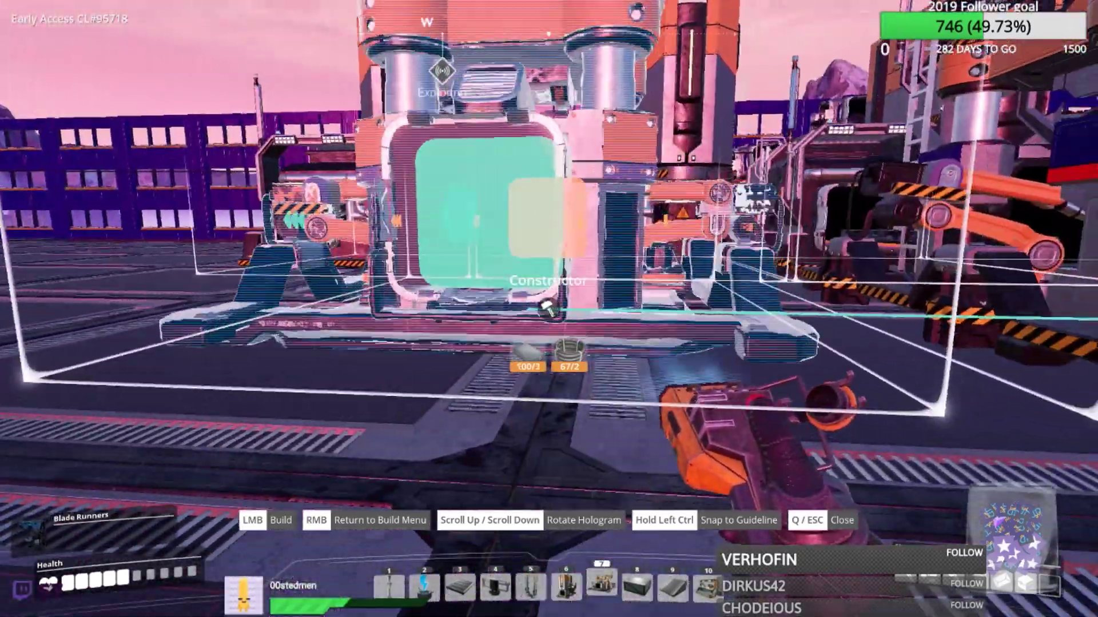
key(Escape)
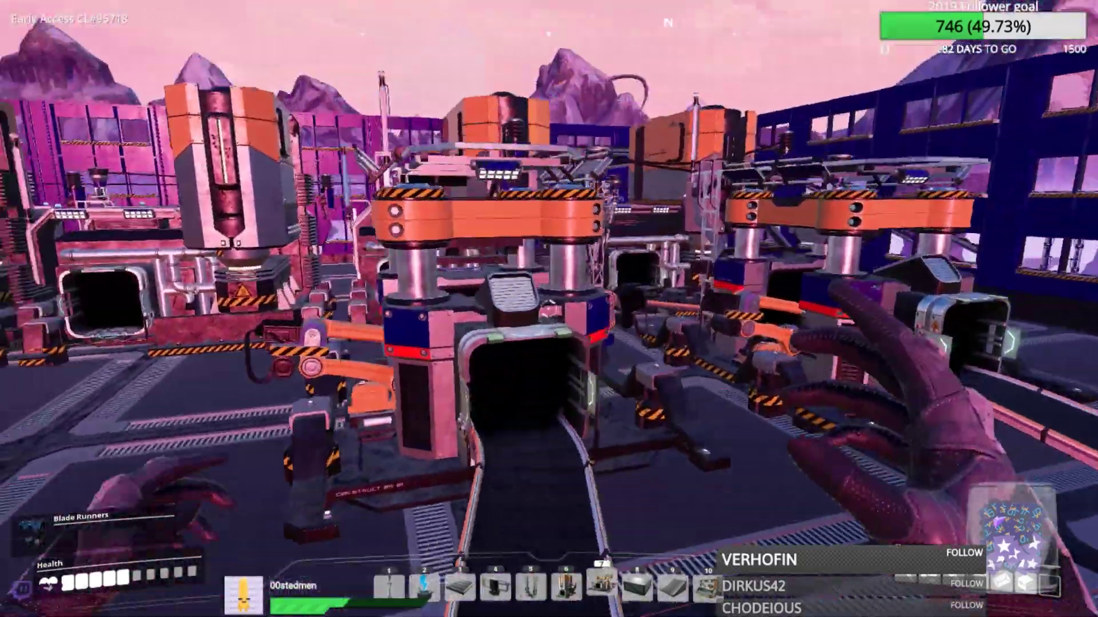
key(w)
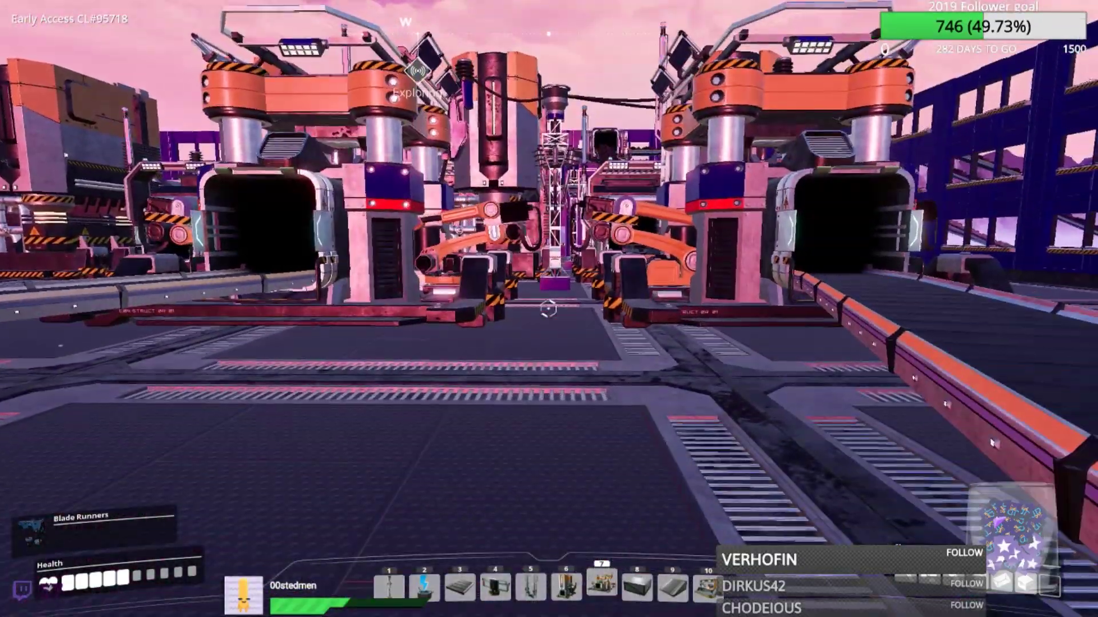
- Tear down the old machine where the new constructor will go
key(7)
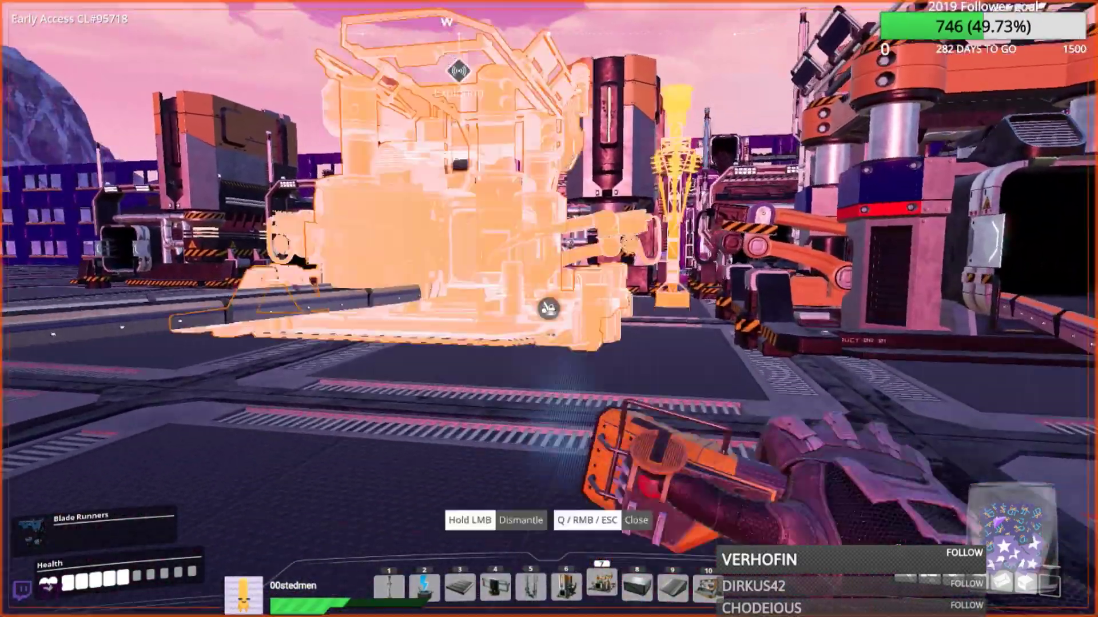
click(549, 308)
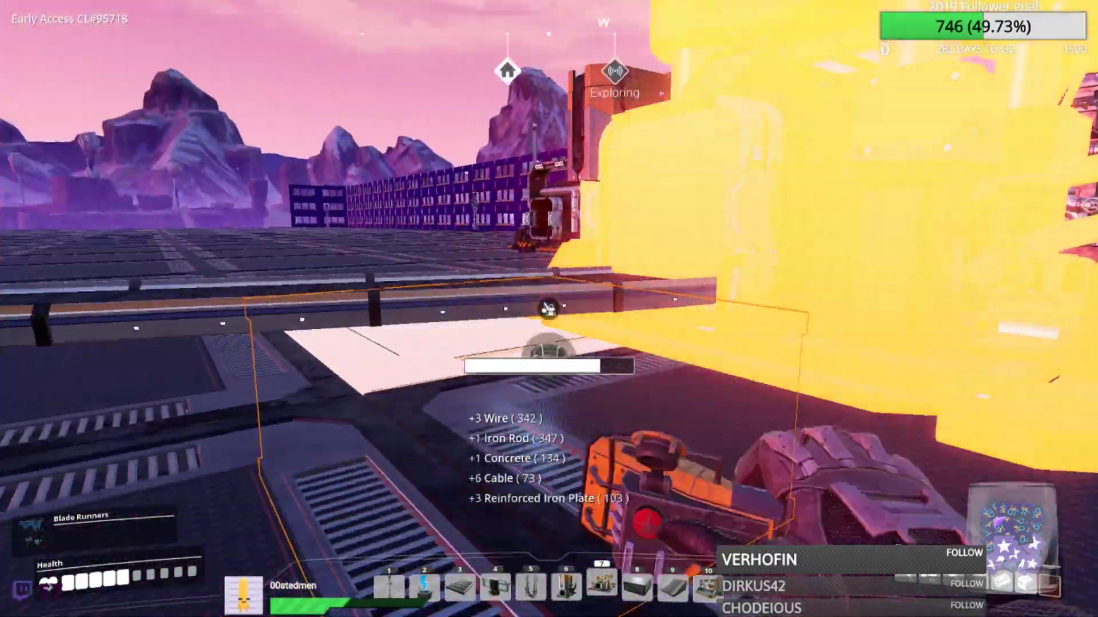
click(549, 308)
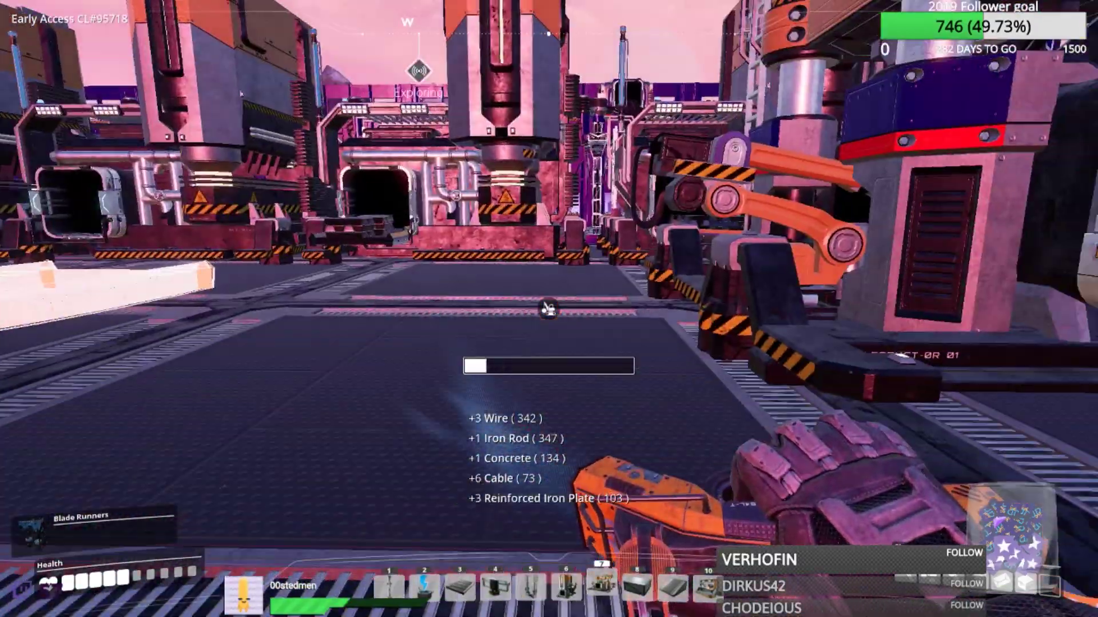
key(q)
key(Escape)
key(f)
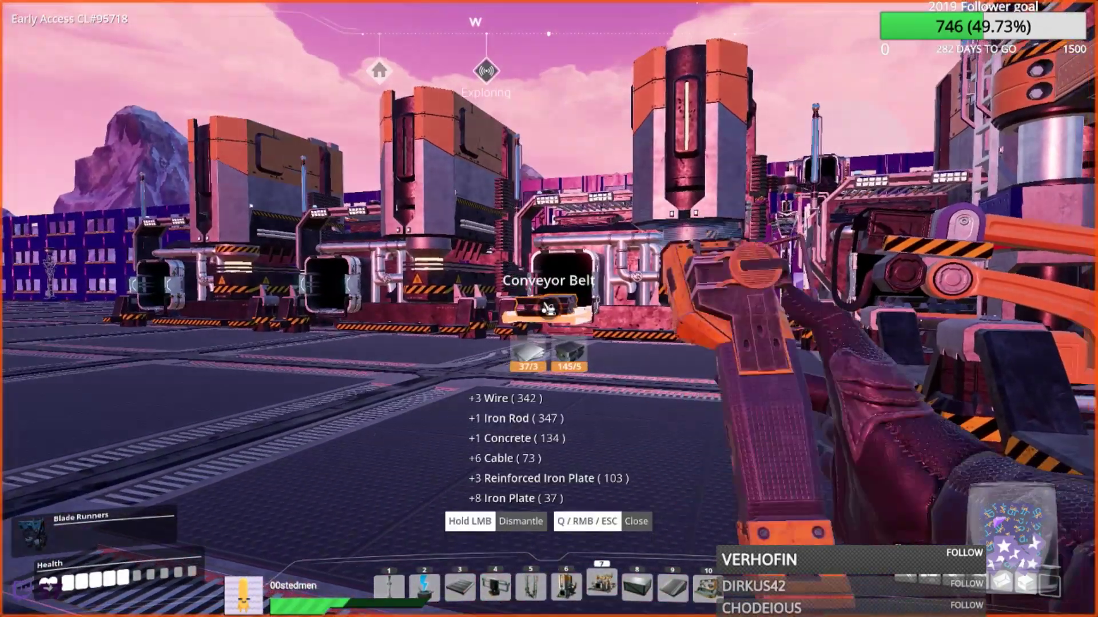
- Place a new constructor and lay a conveyor belt run beside it
key(7)
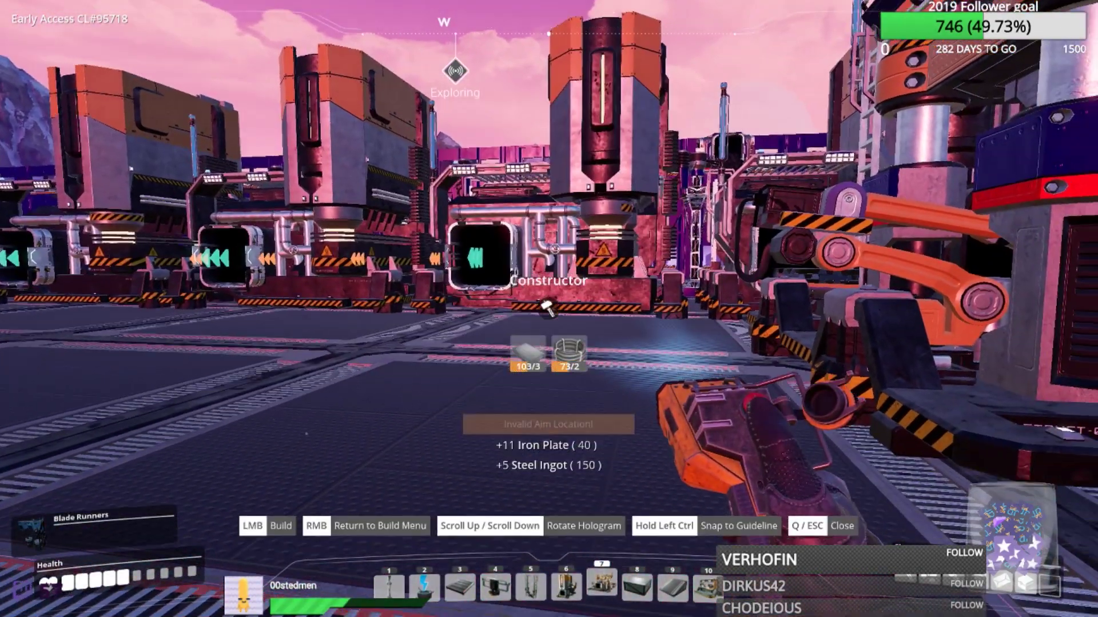
click(548, 309)
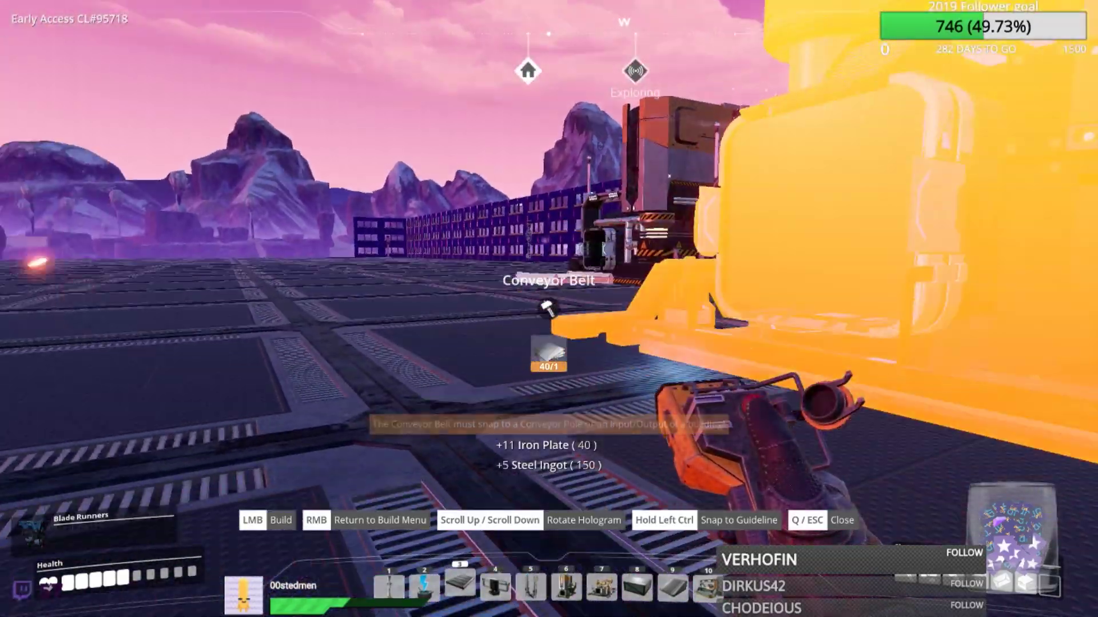
key(3)
click(547, 309)
click(547, 308)
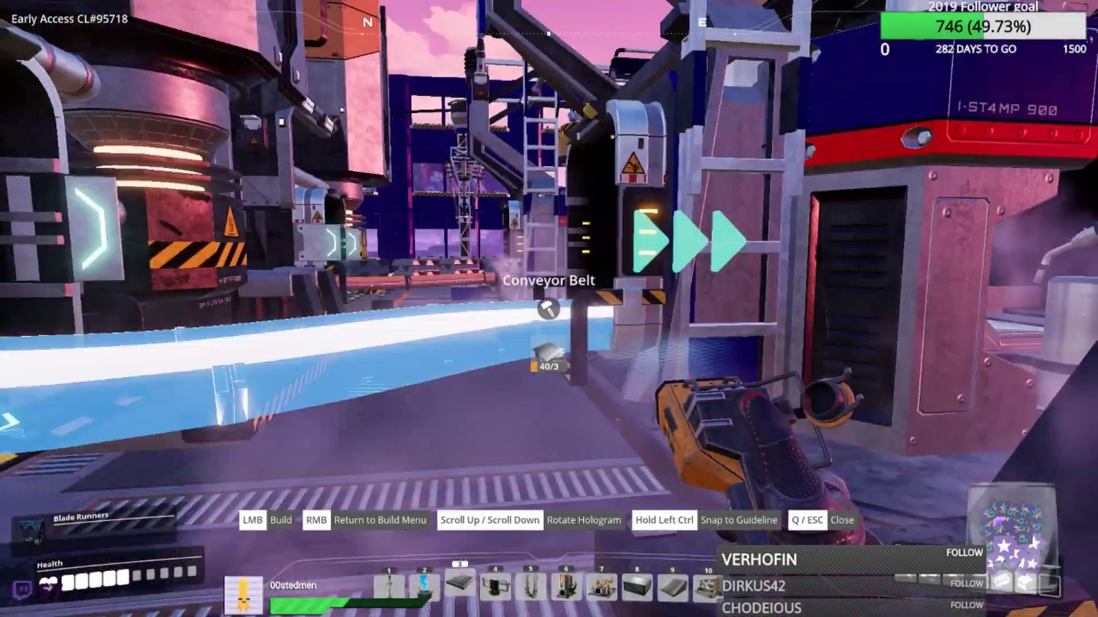
key(2)
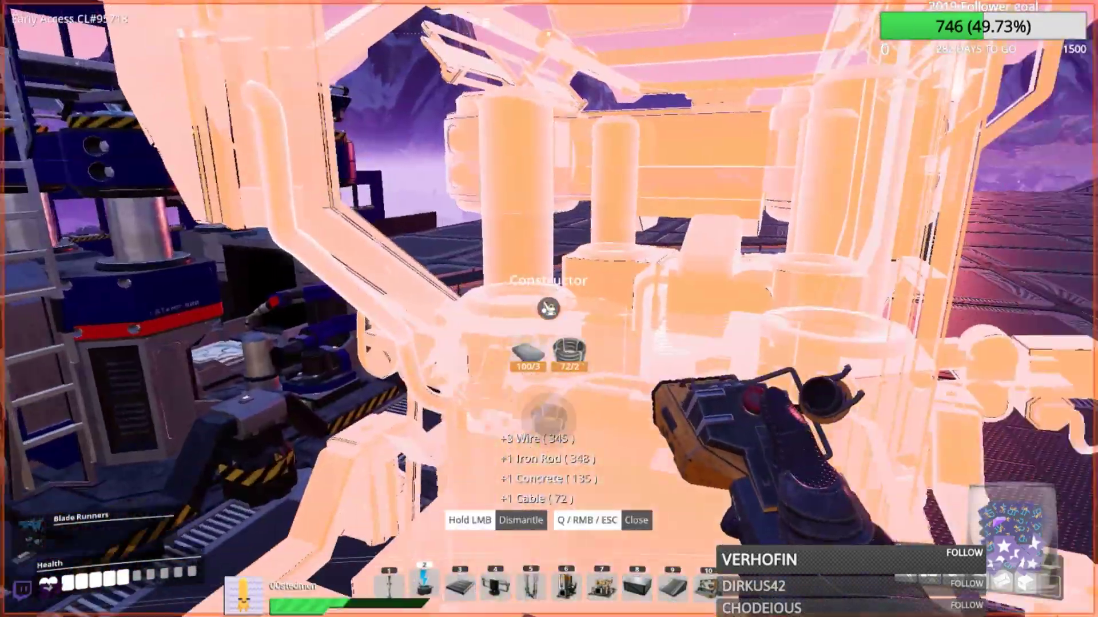
- Look through the constructor's recipe choices without changing them
key(Escape)
key(e)
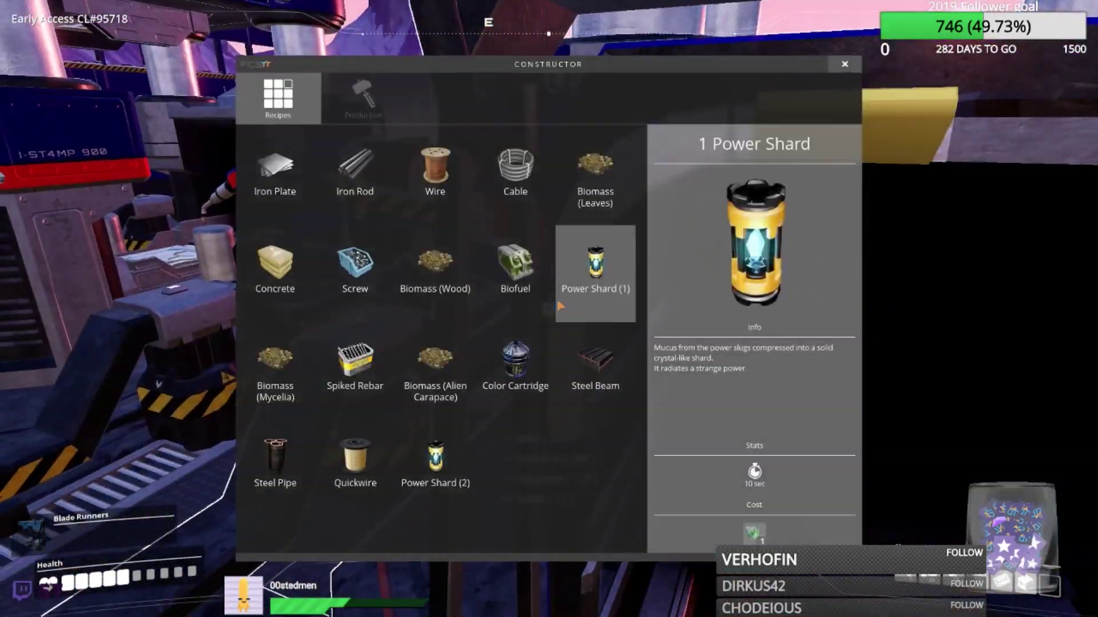
click(595, 370)
key(Escape)
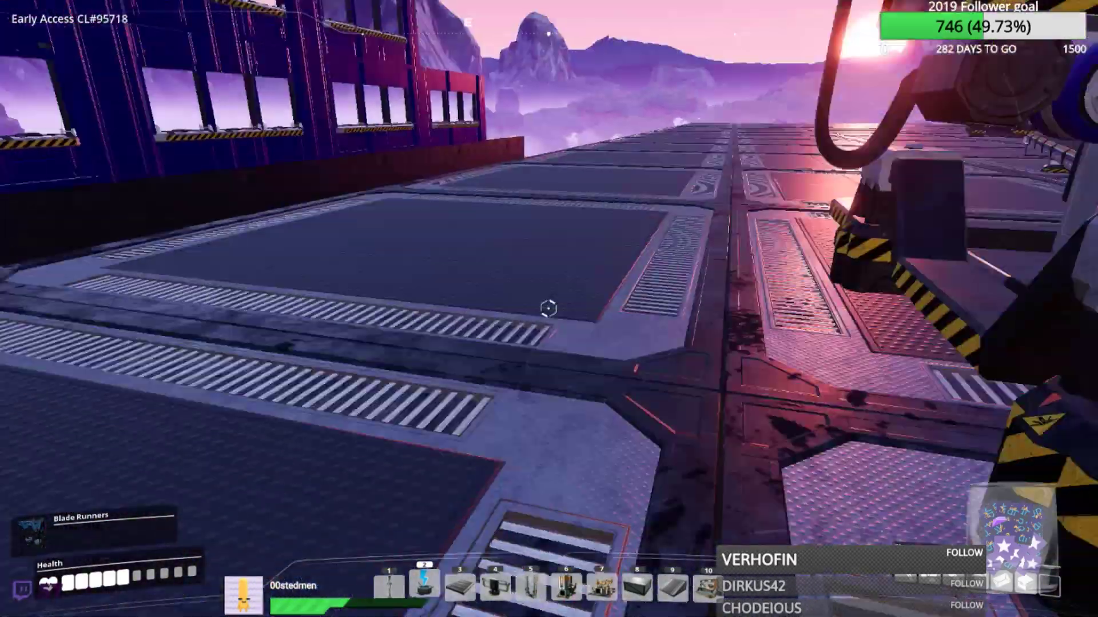
key(q)
key(Escape)
- Place a conveyor piece by the tower
key(q)
click(548, 308)
scroll(548, 309, down, 1)
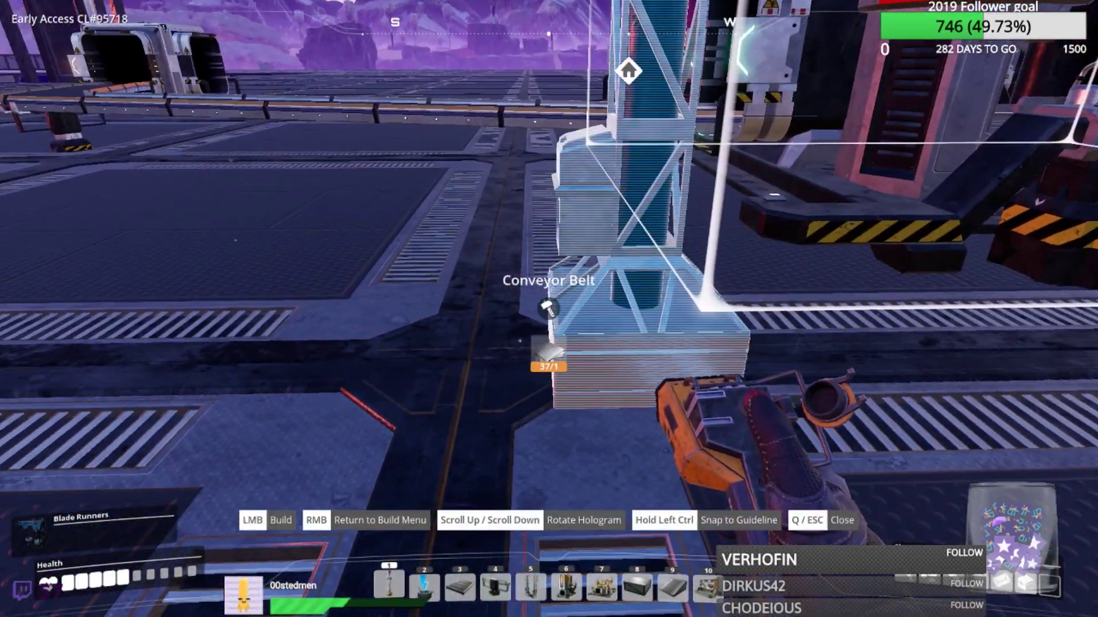
click(548, 310)
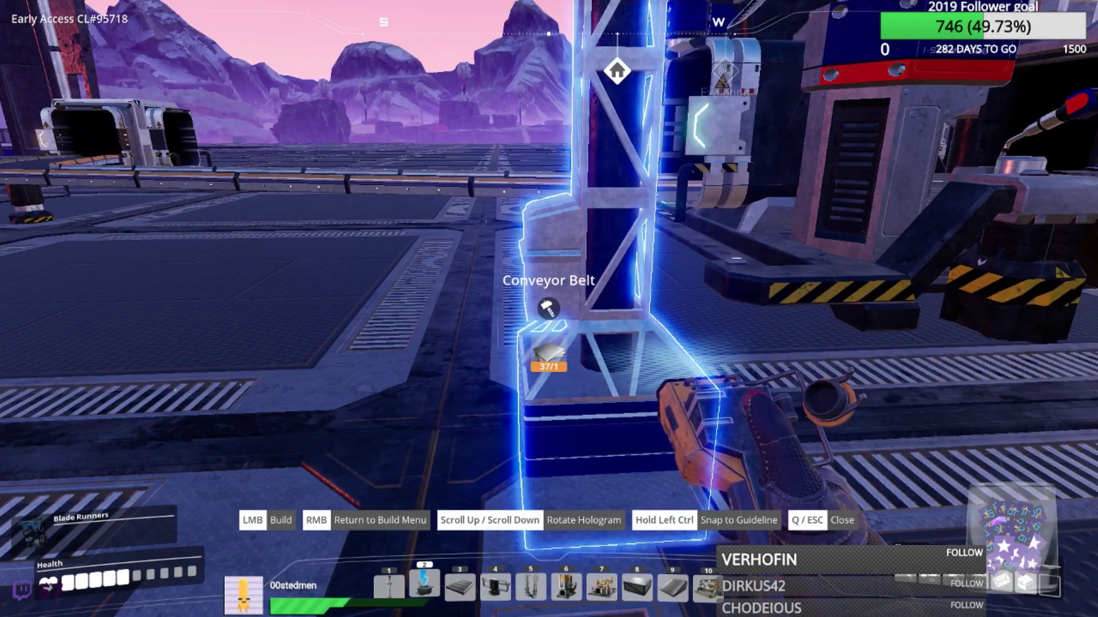
key(3)
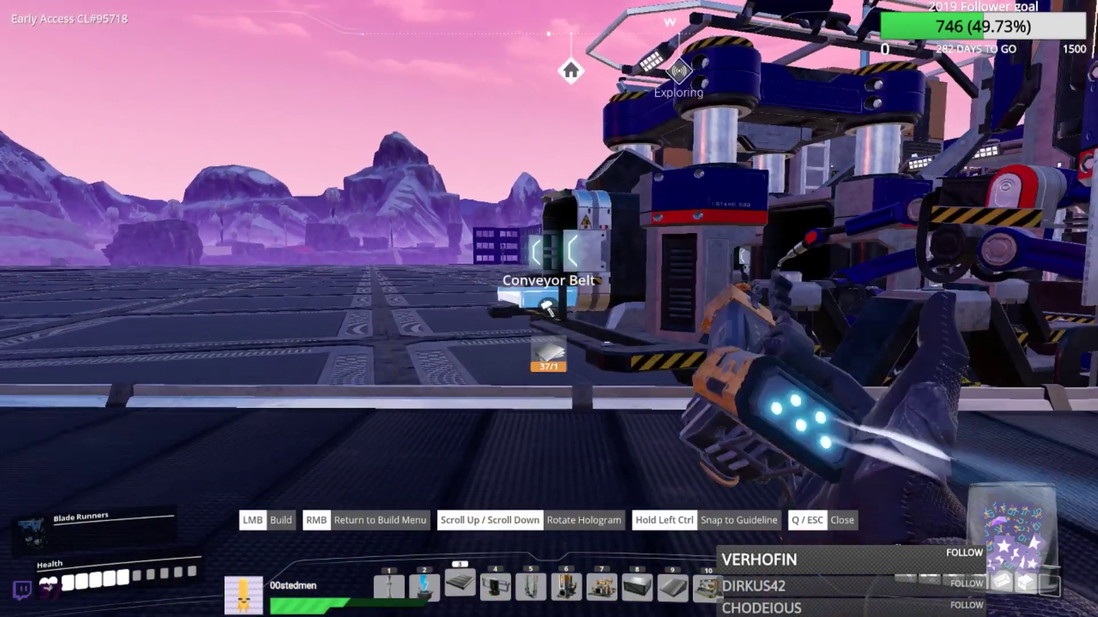
click(550, 309)
key(Escape)
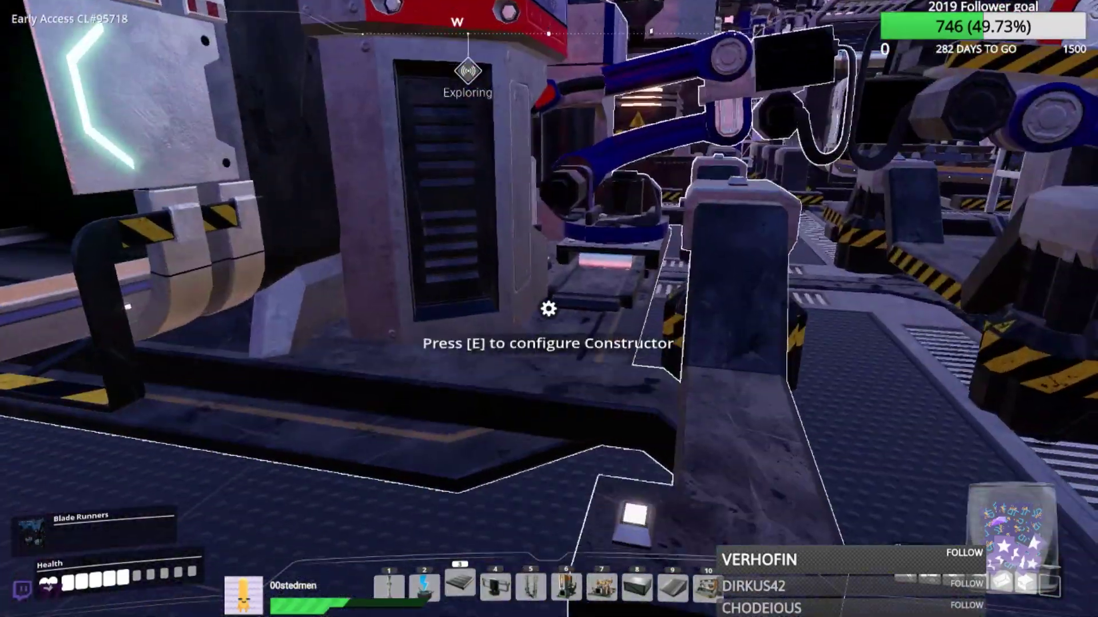
- Place a power pole near the constructors and wire it to a constructor
key(e)
key(Escape)
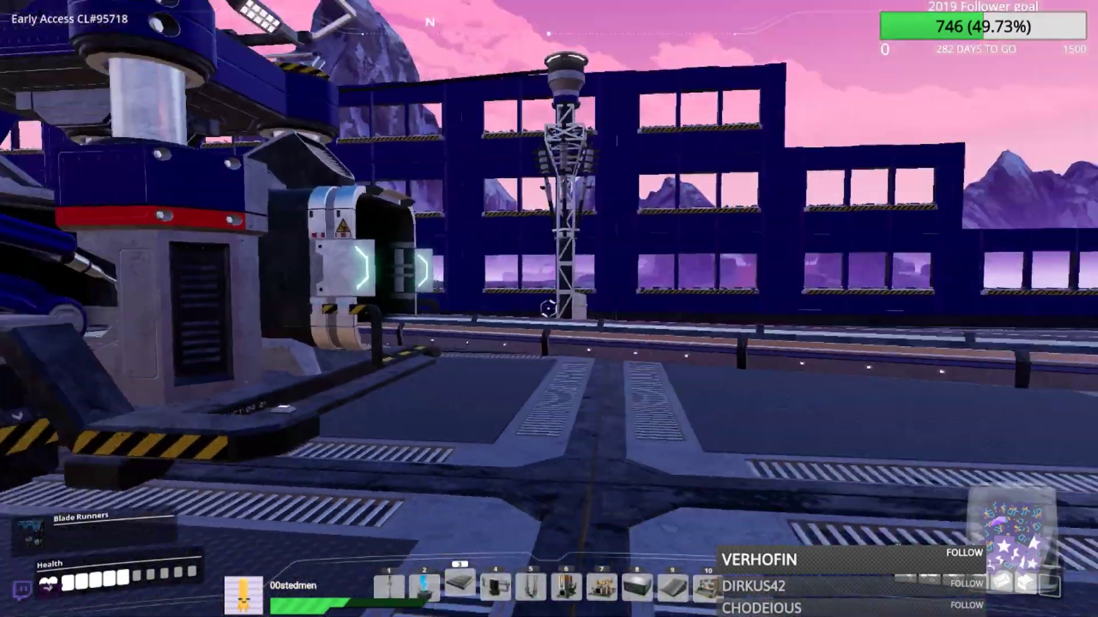
key(2)
key(1)
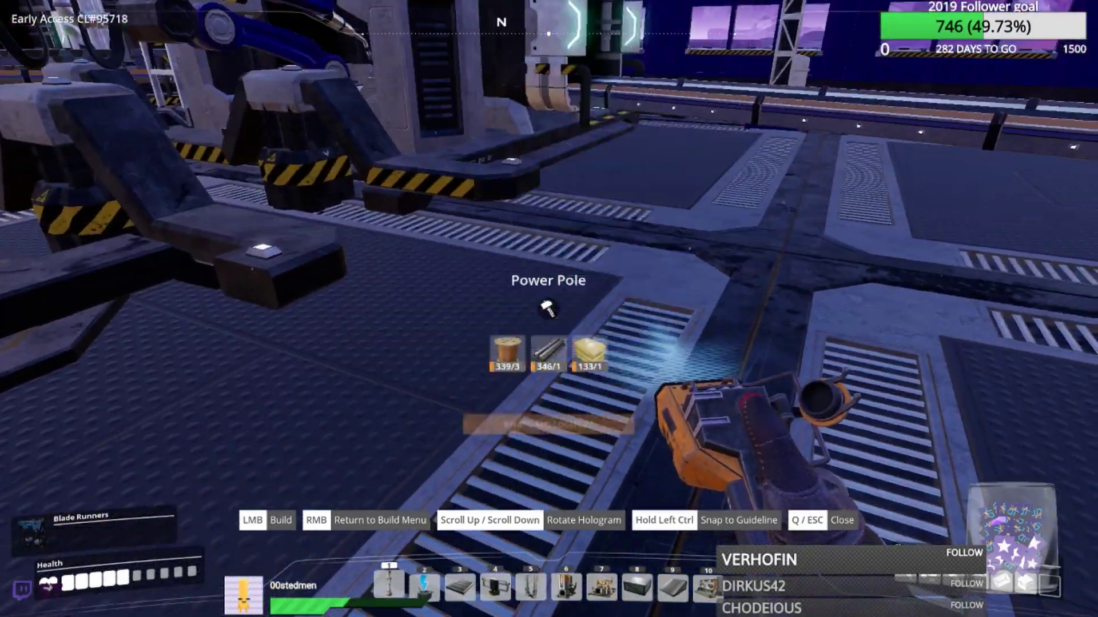
click(548, 308)
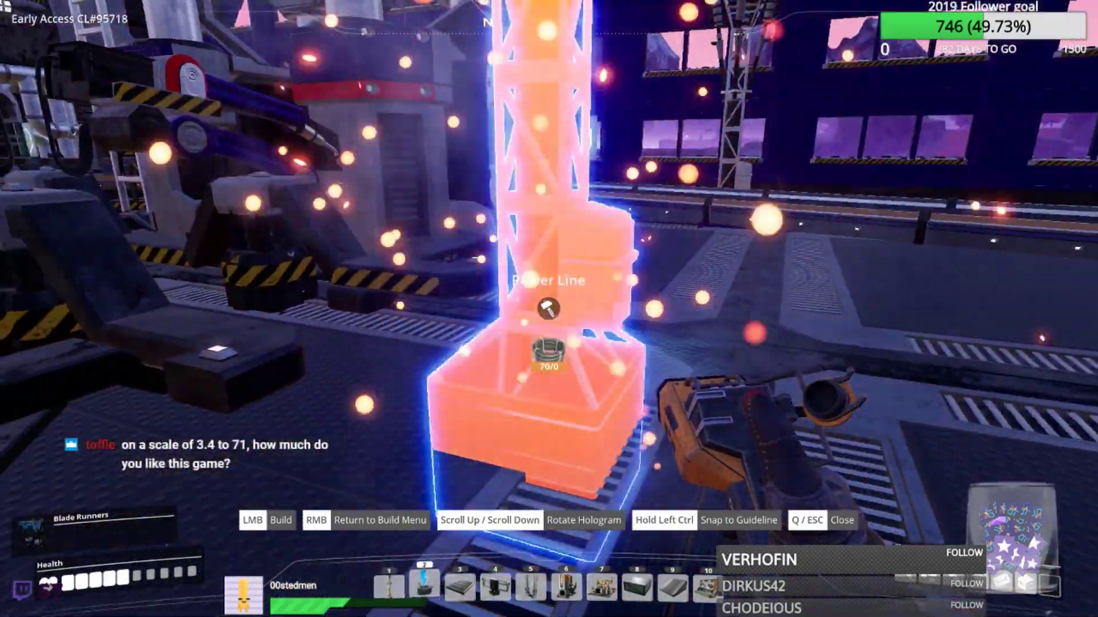
key(2)
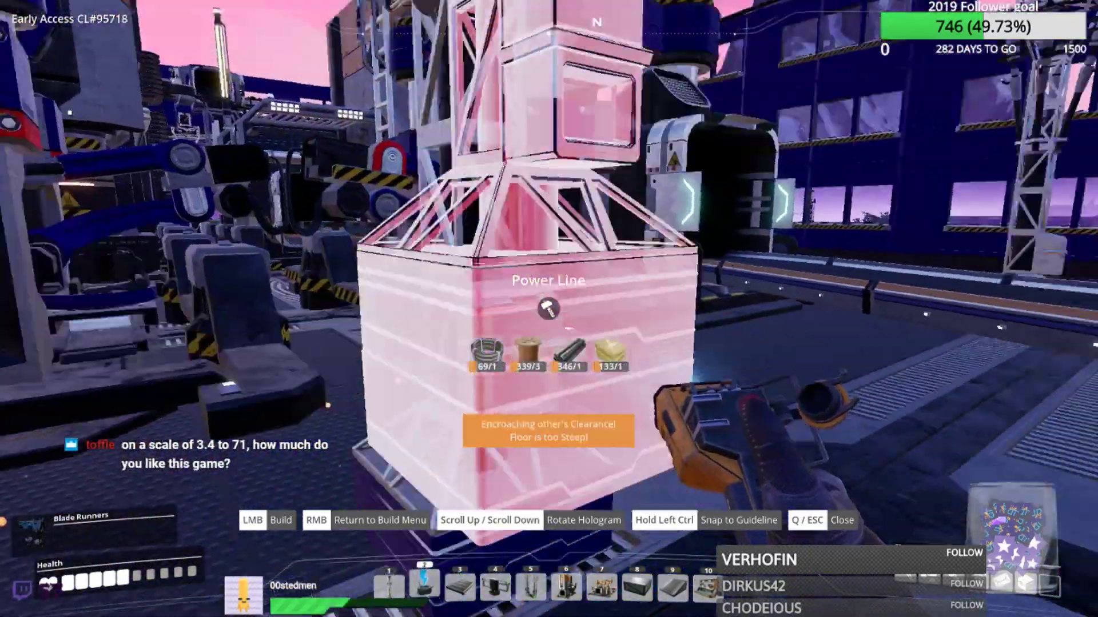
click(548, 309)
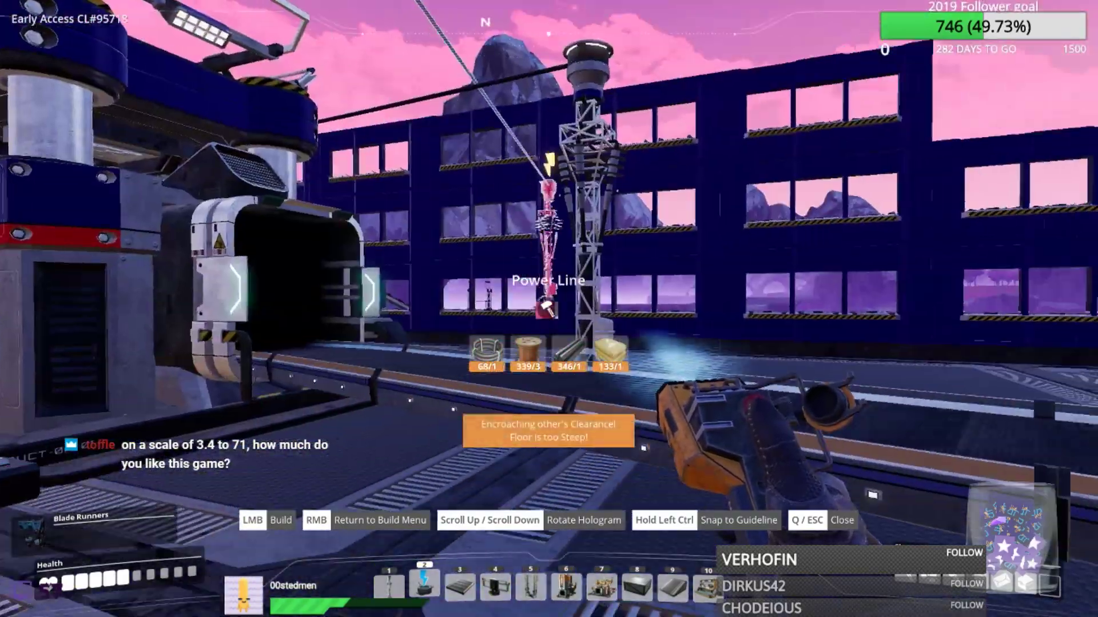
click(549, 309)
key(Escape)
- Set another constructor's recipe to Steel Beam
key(e)
key(Escape)
key(e)
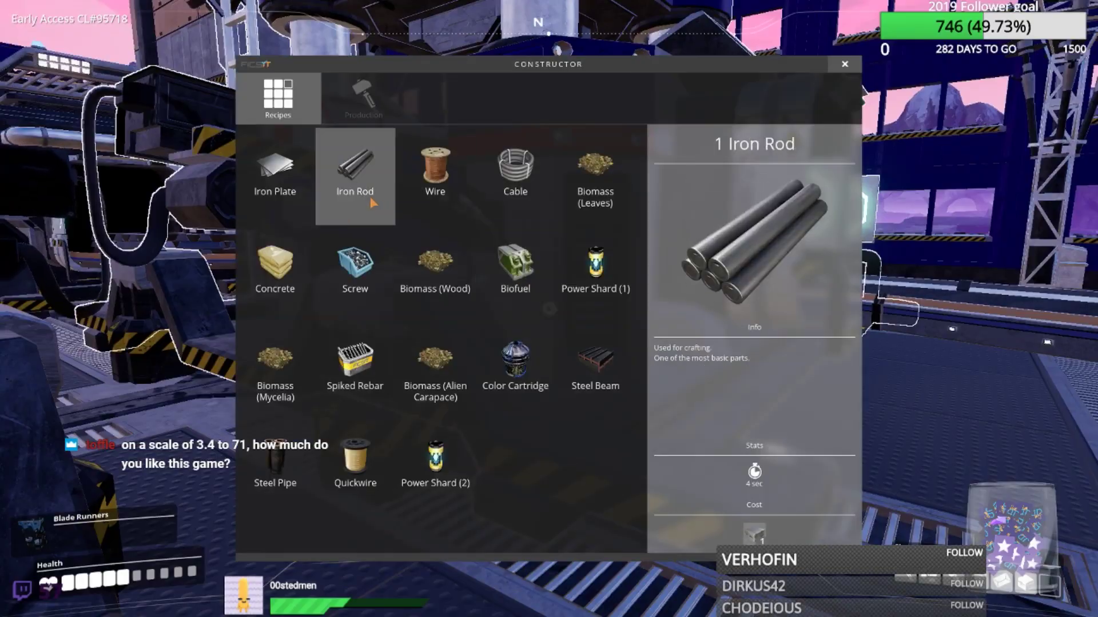
click(594, 371)
key(Escape)
key(w)
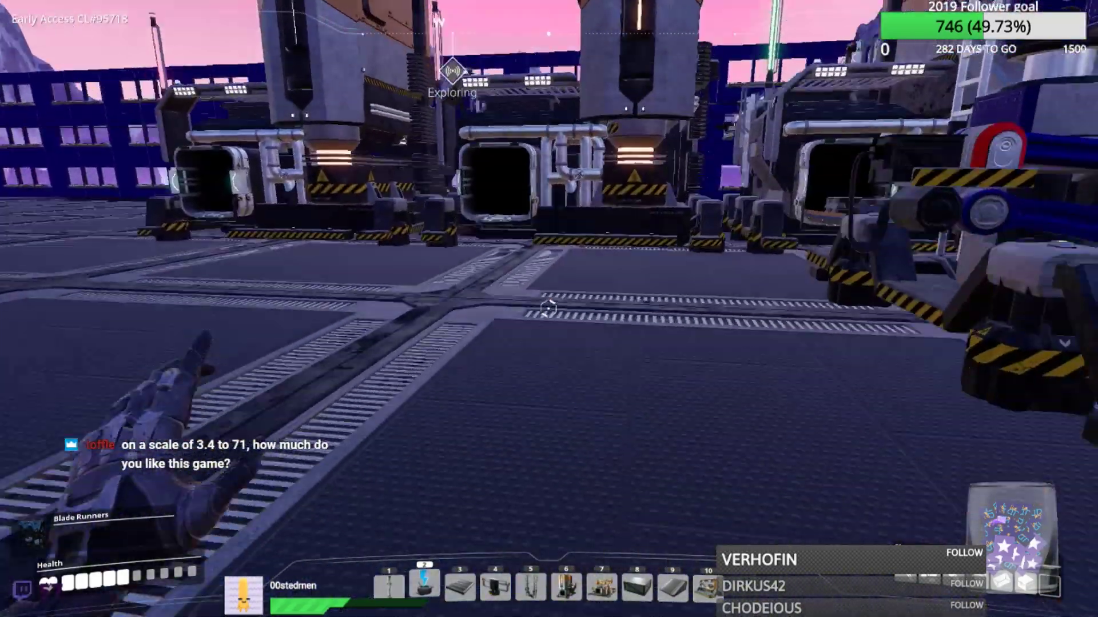
key(a)
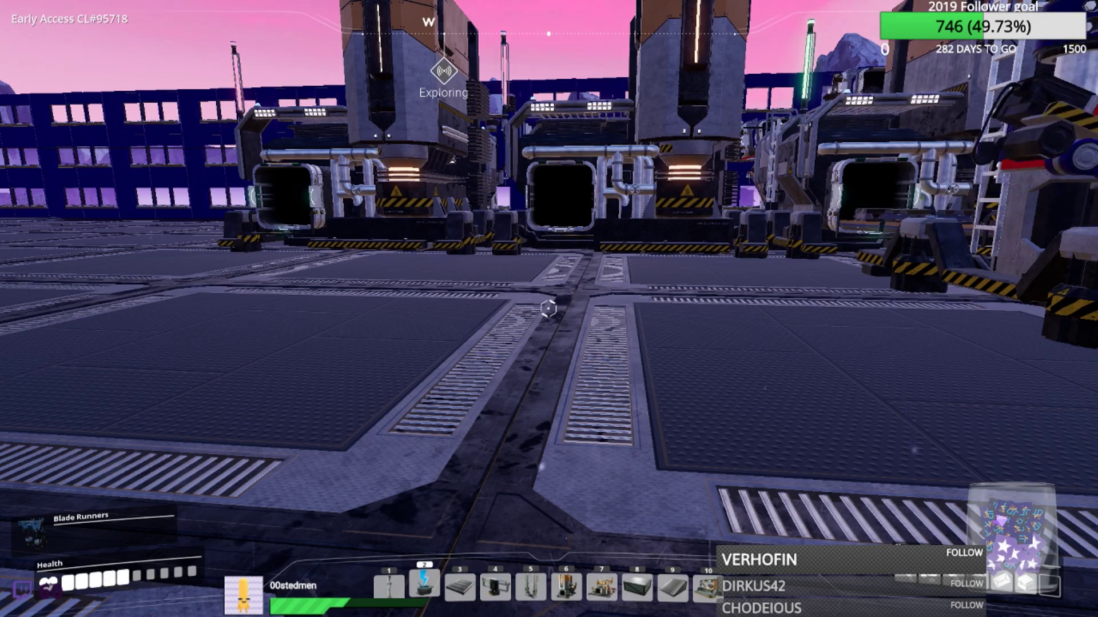
key(w)
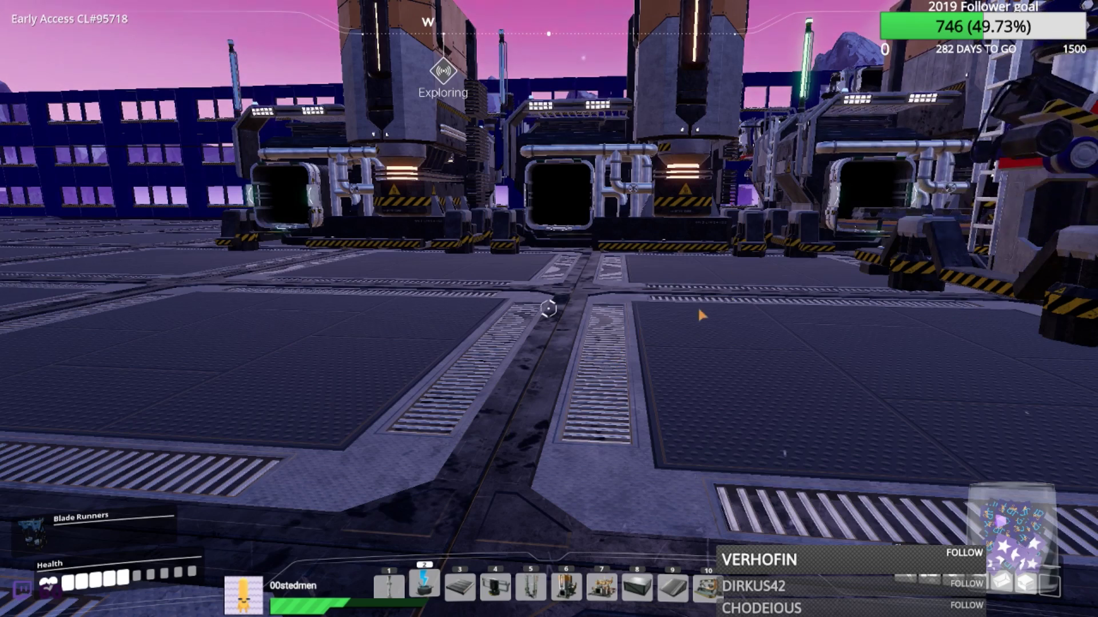
drag(700, 316, 699, 329)
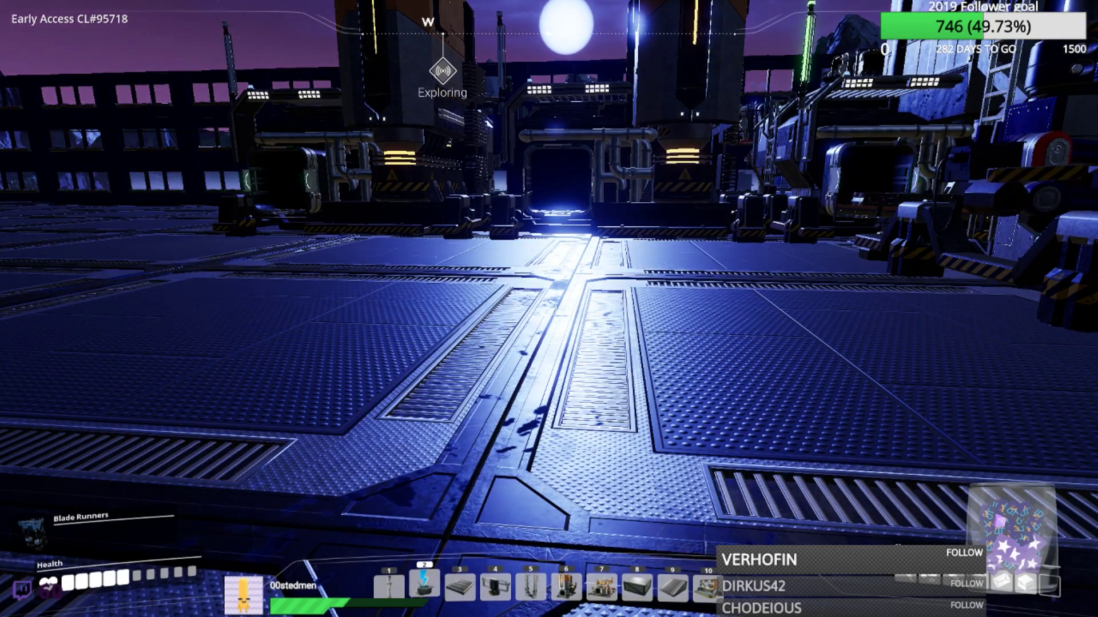
- Place two constructors beside the foundries, stepping back between placements
key(7)
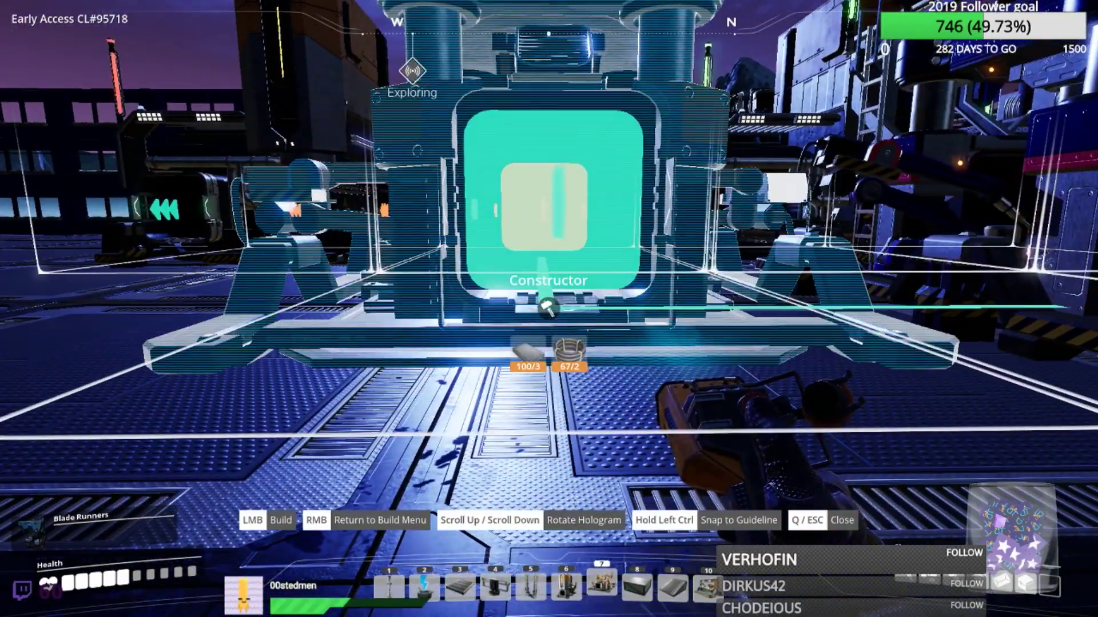
click(548, 307)
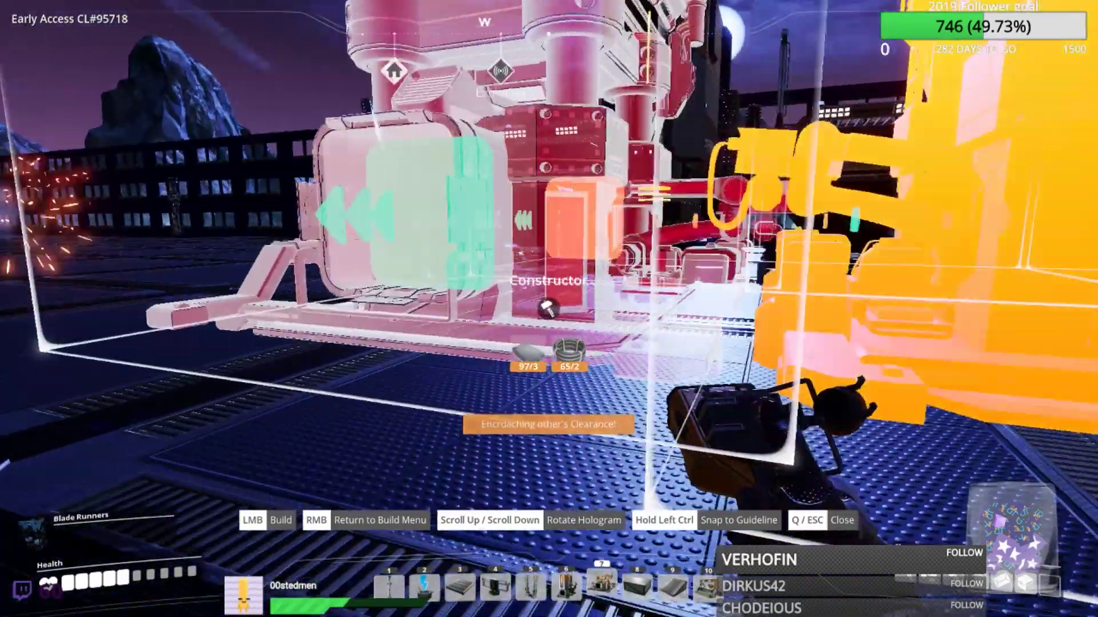
key(s)
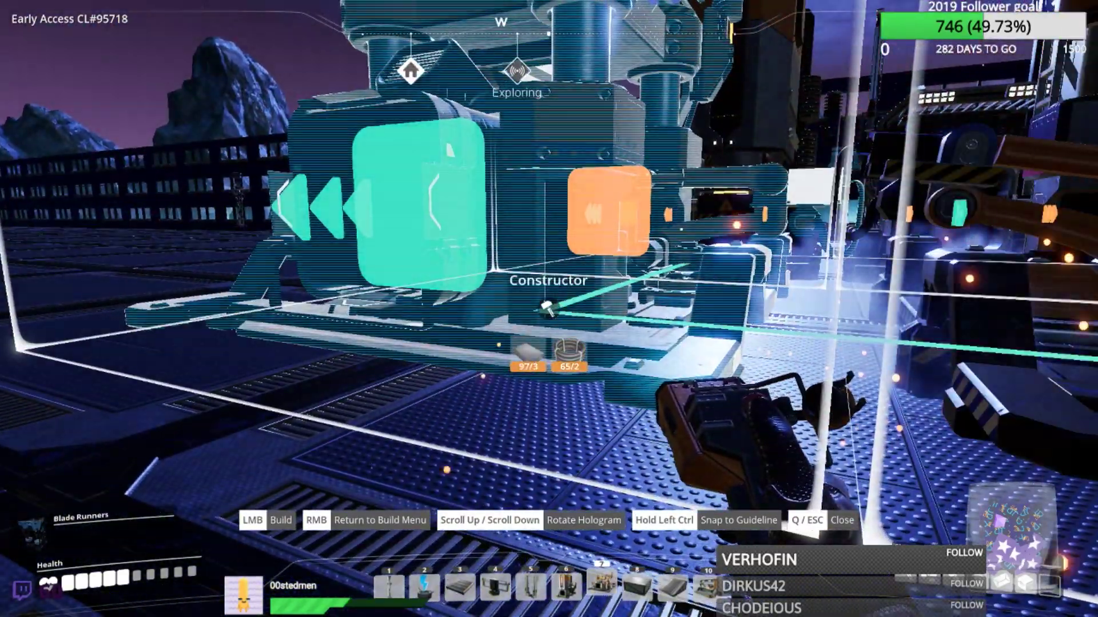
click(549, 307)
key(Escape)
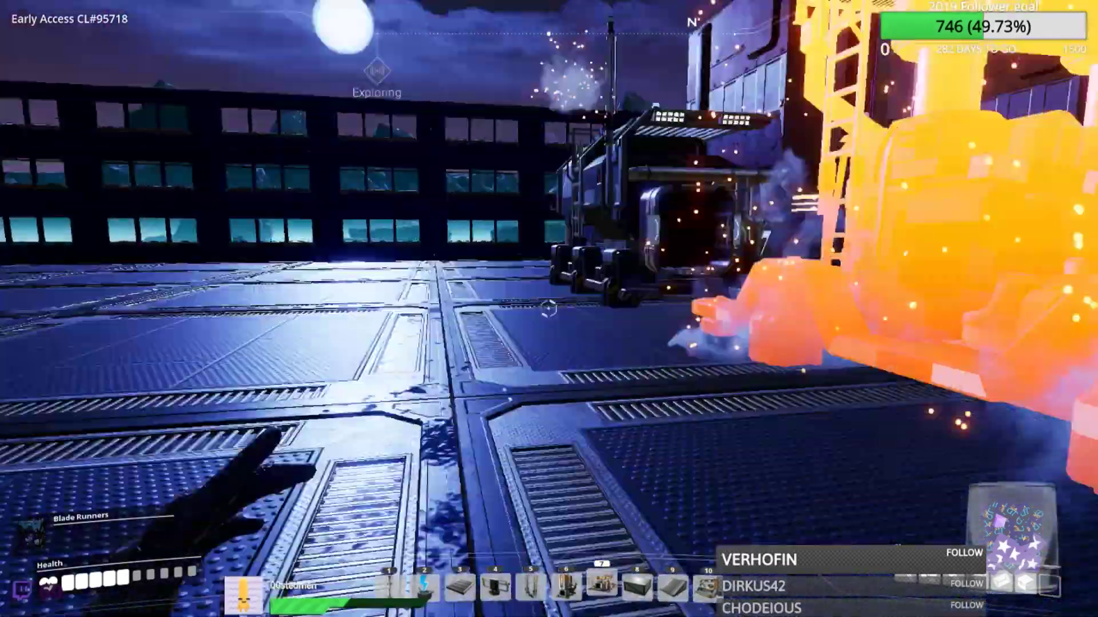
key(w)
- Walk into the factory aisle and dismantle the old splitter
key(3)
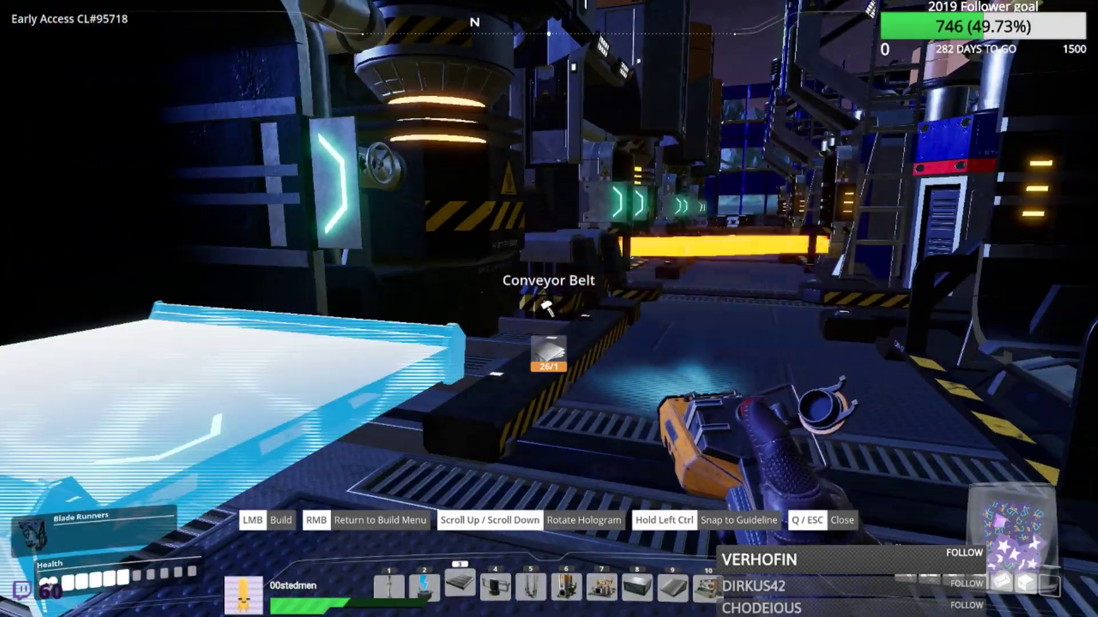
key(w)
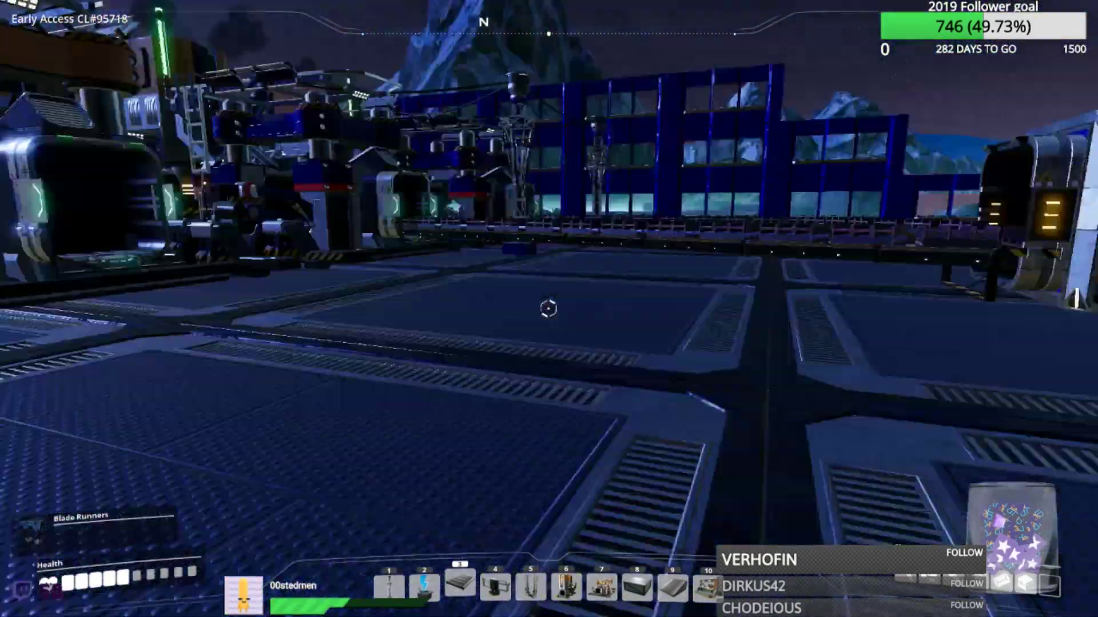
key(q)
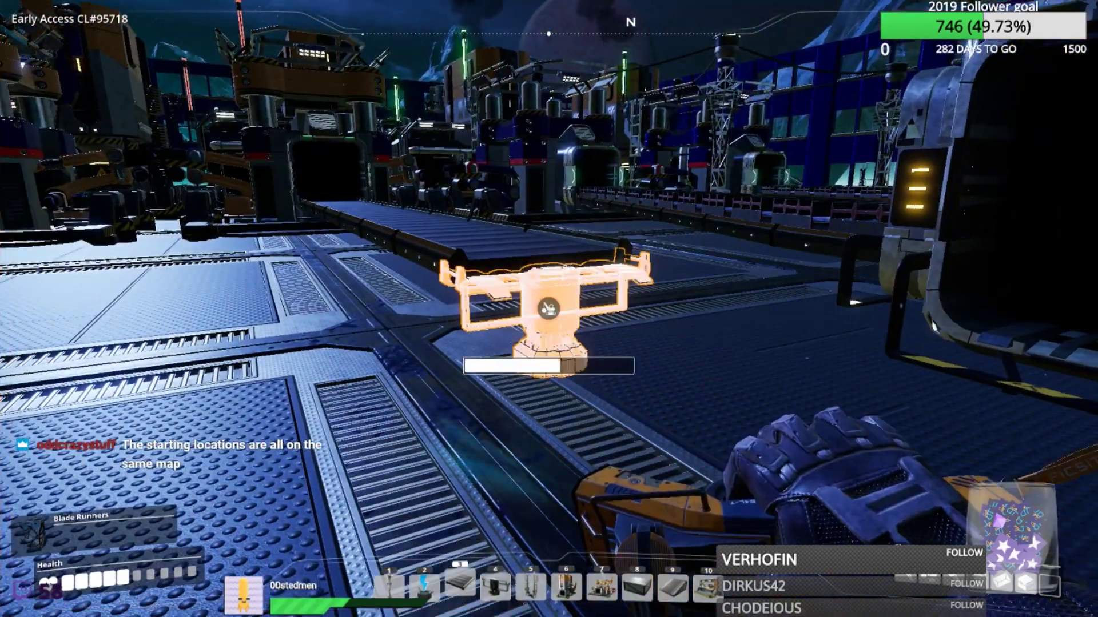
click(548, 309)
- Place a conveyor pole and lay conveyor belt segments from it
key(4)
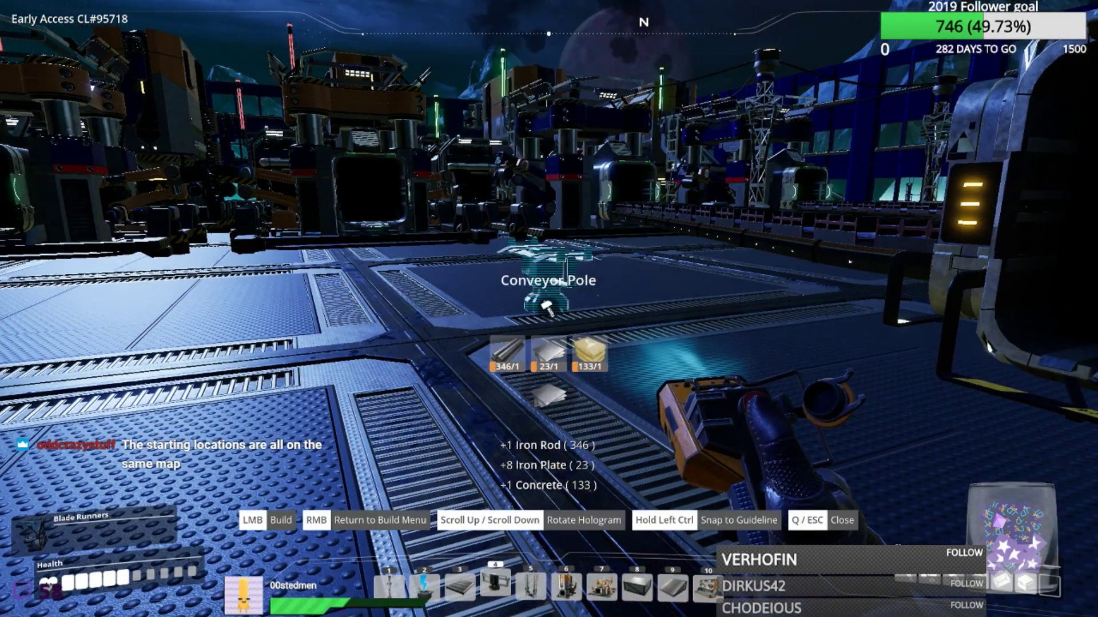
click(549, 309)
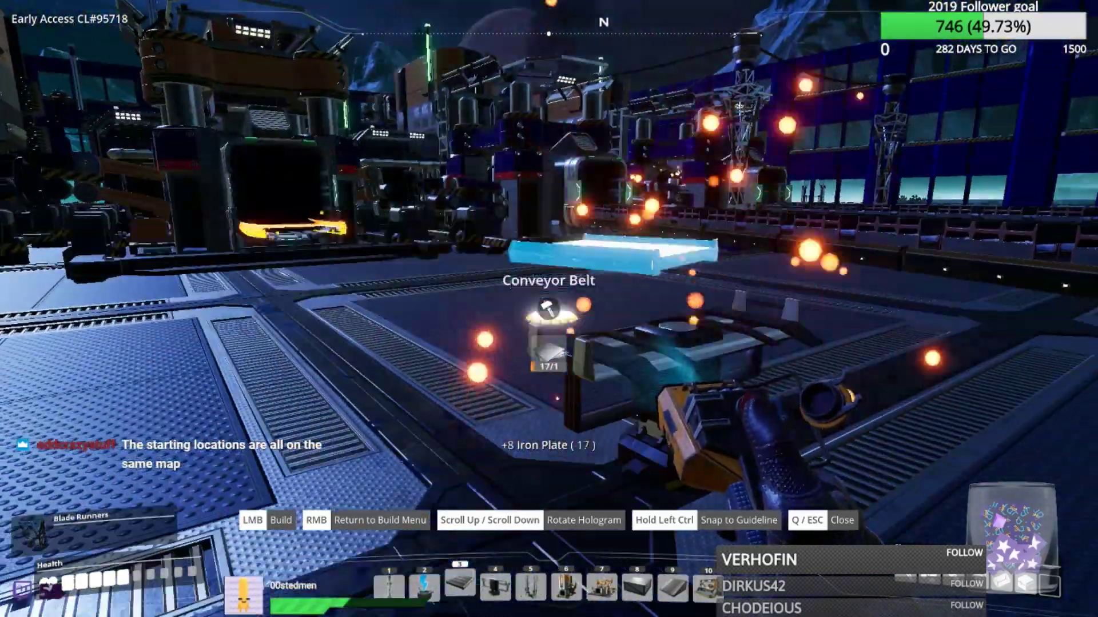
click(550, 310)
key(f)
key(q)
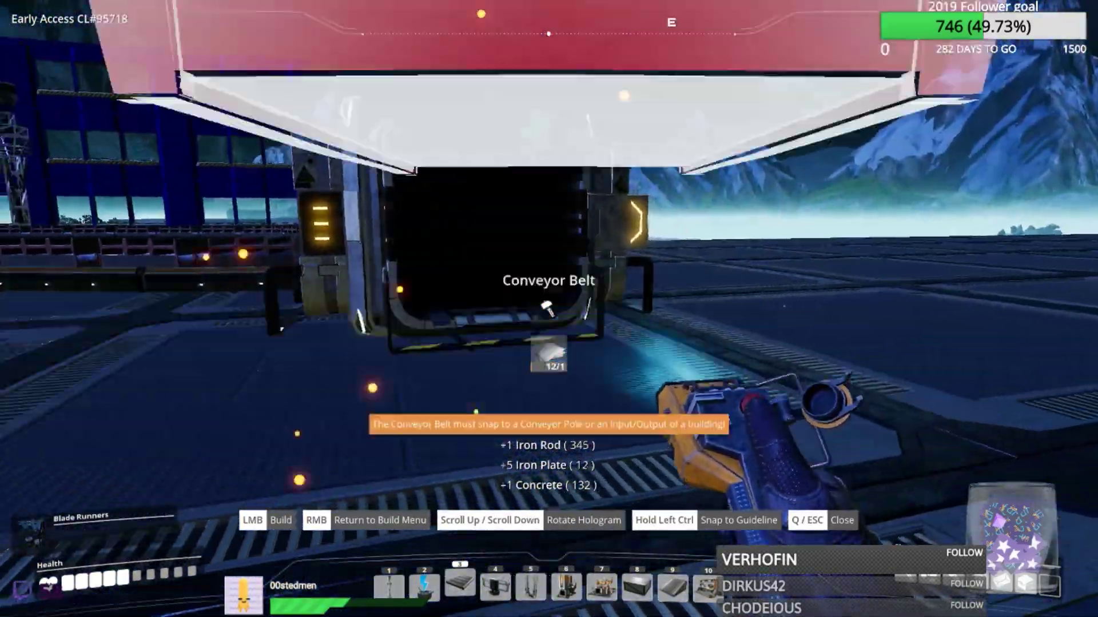
click(549, 309)
key(q)
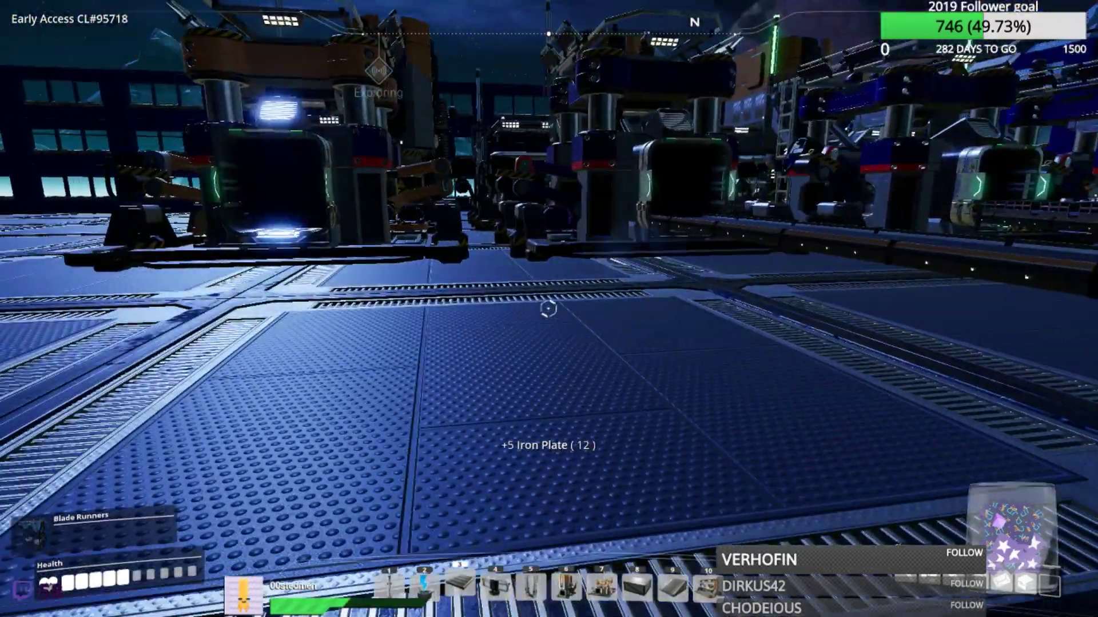
- Place a conveyor merger on the iron belt line
key(q)
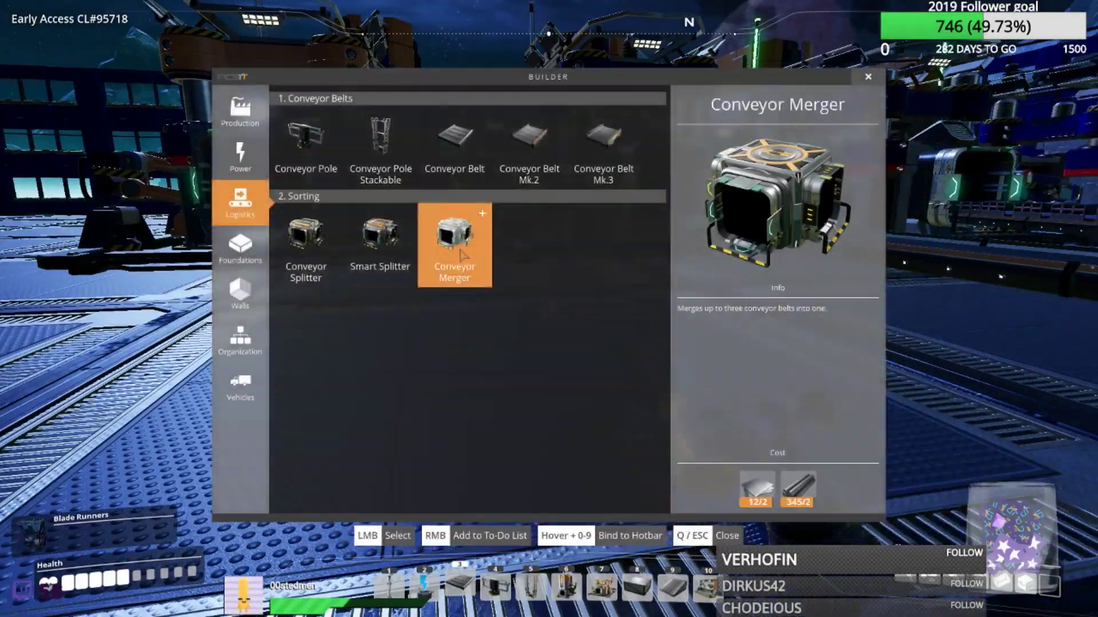
click(461, 256)
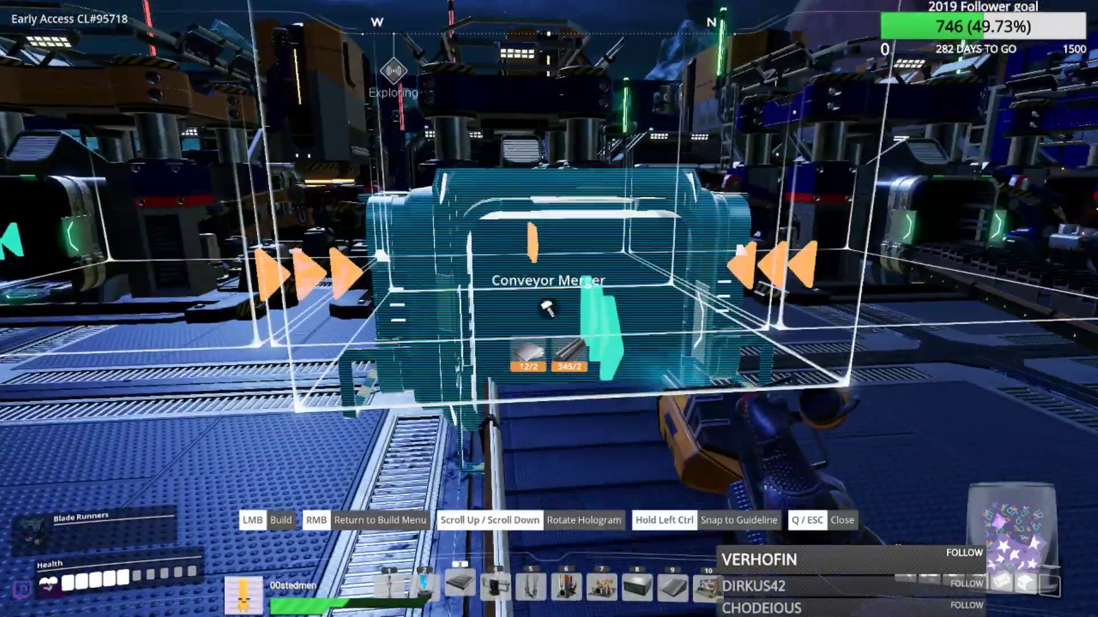
click(547, 309)
key(3)
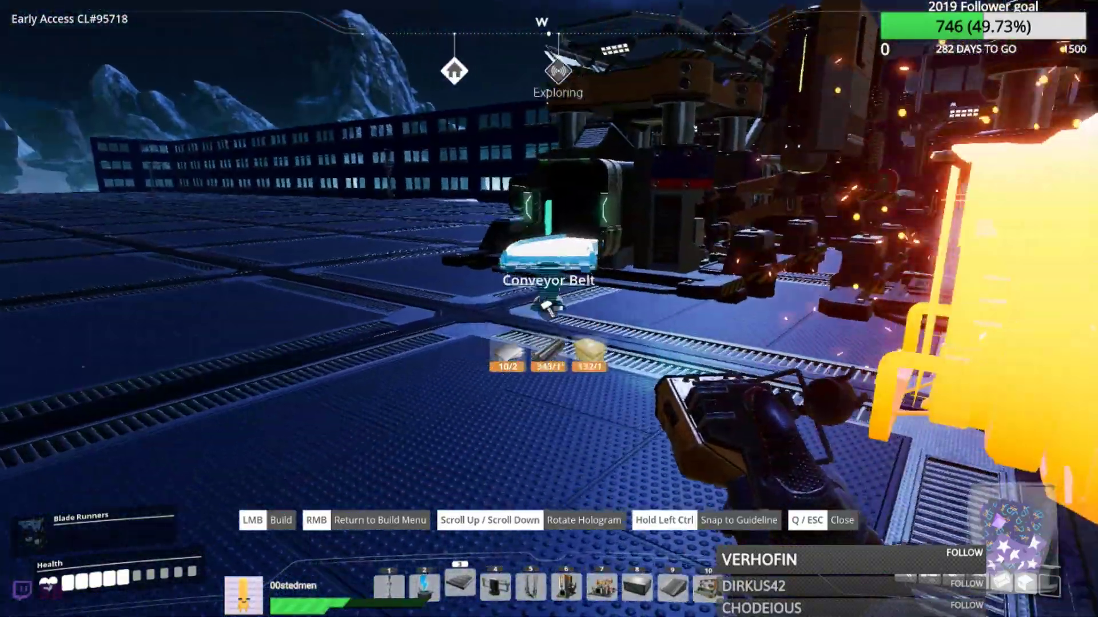
- Place a conveyor pole and lay a connecting conveyor belt
key(4)
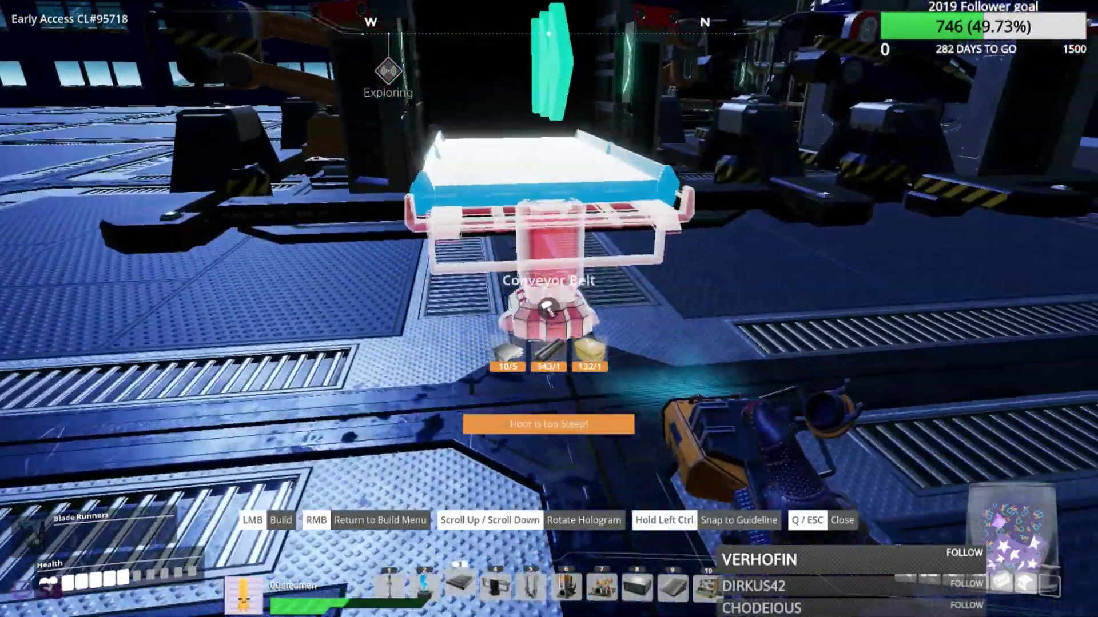
key(4)
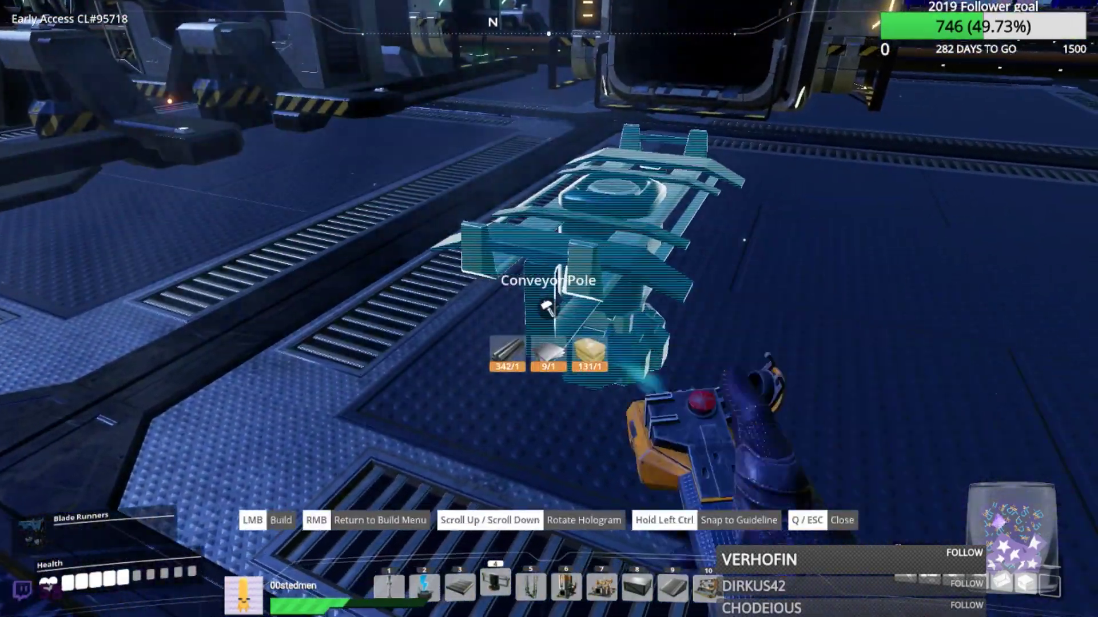
key(3)
key(4)
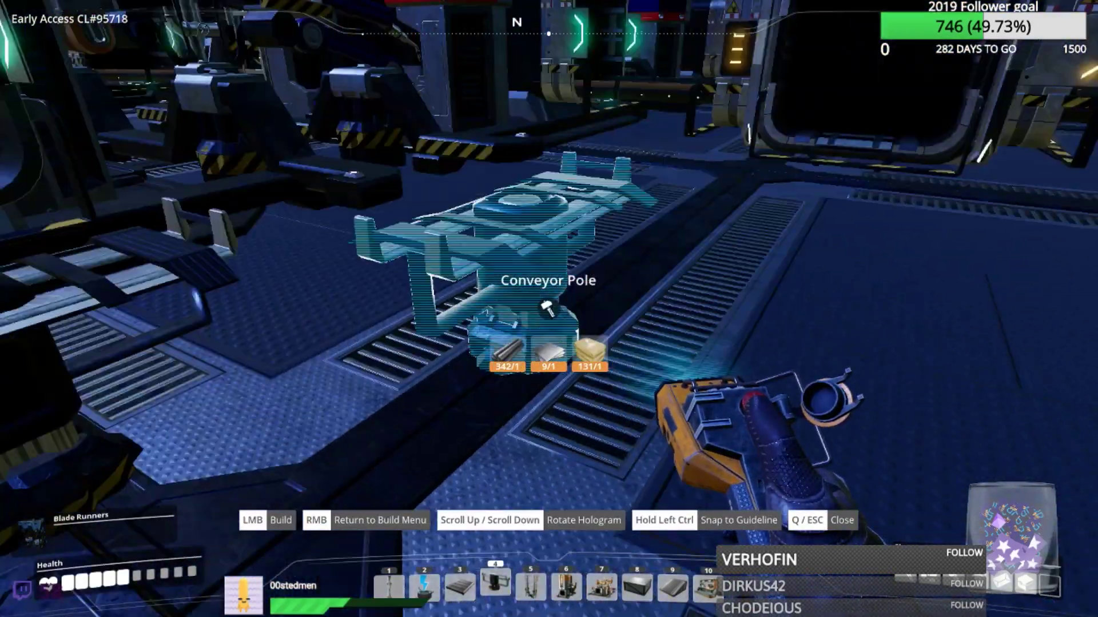
scroll(547, 309, up, 1)
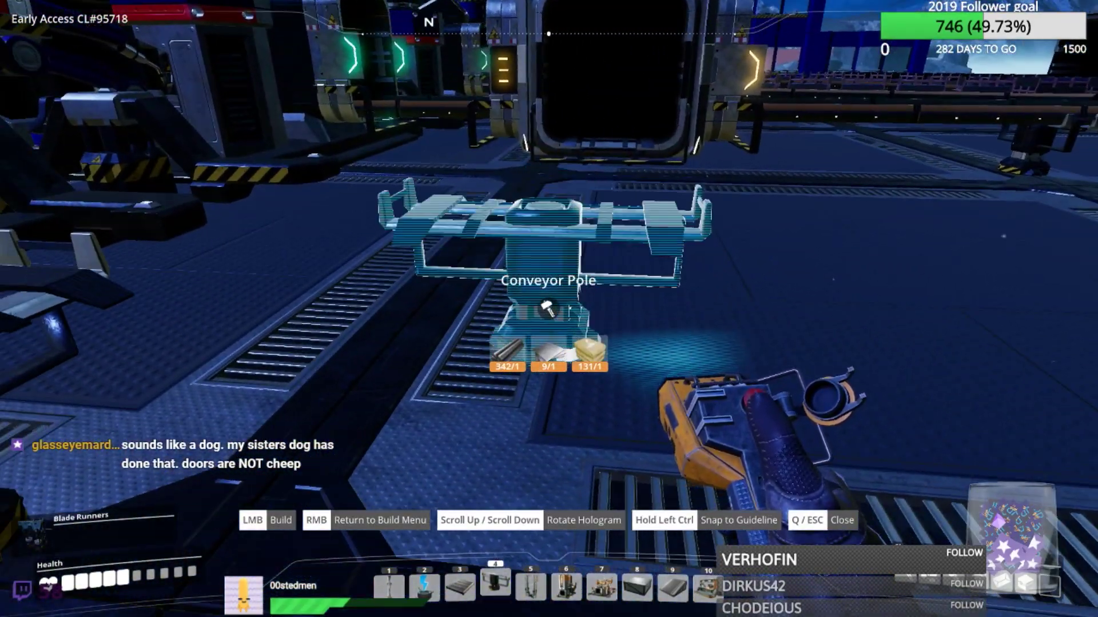
click(548, 310)
key(3)
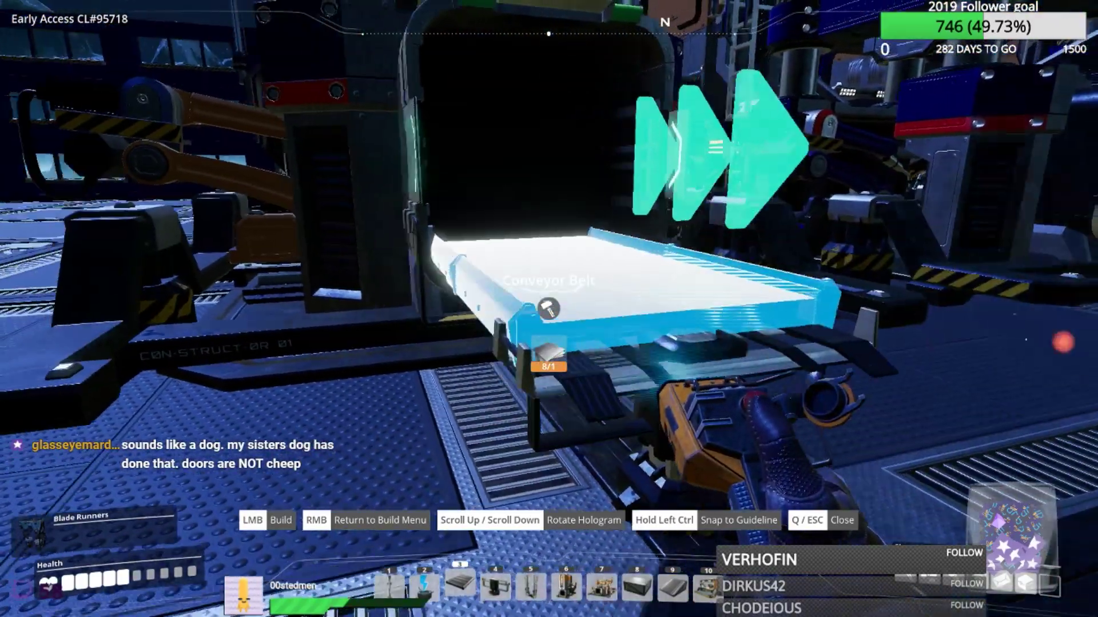
click(548, 309)
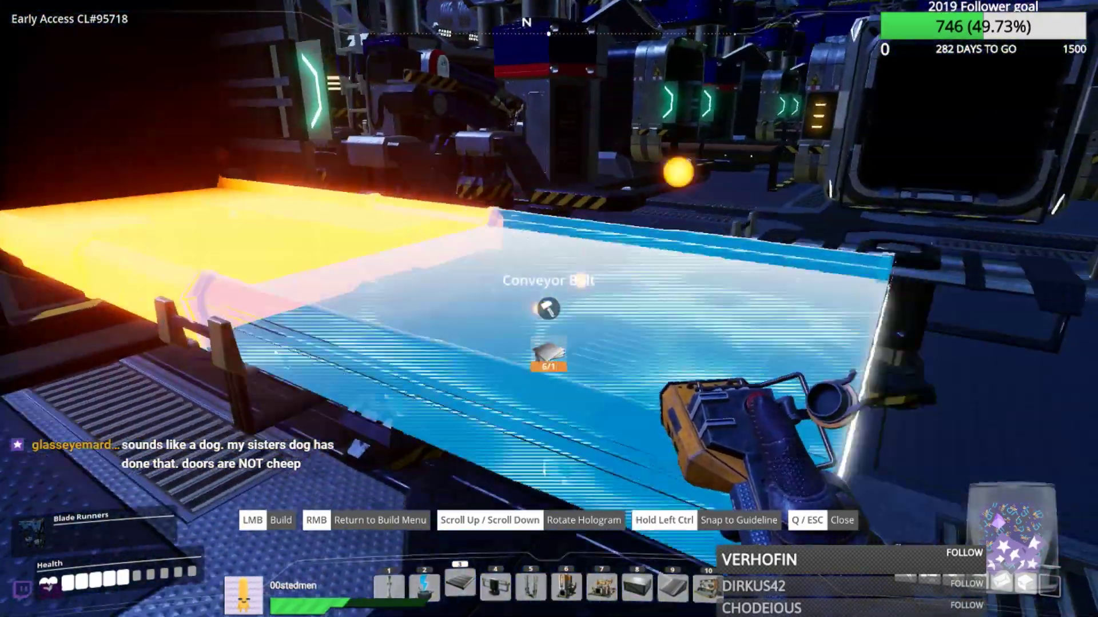
click(547, 309)
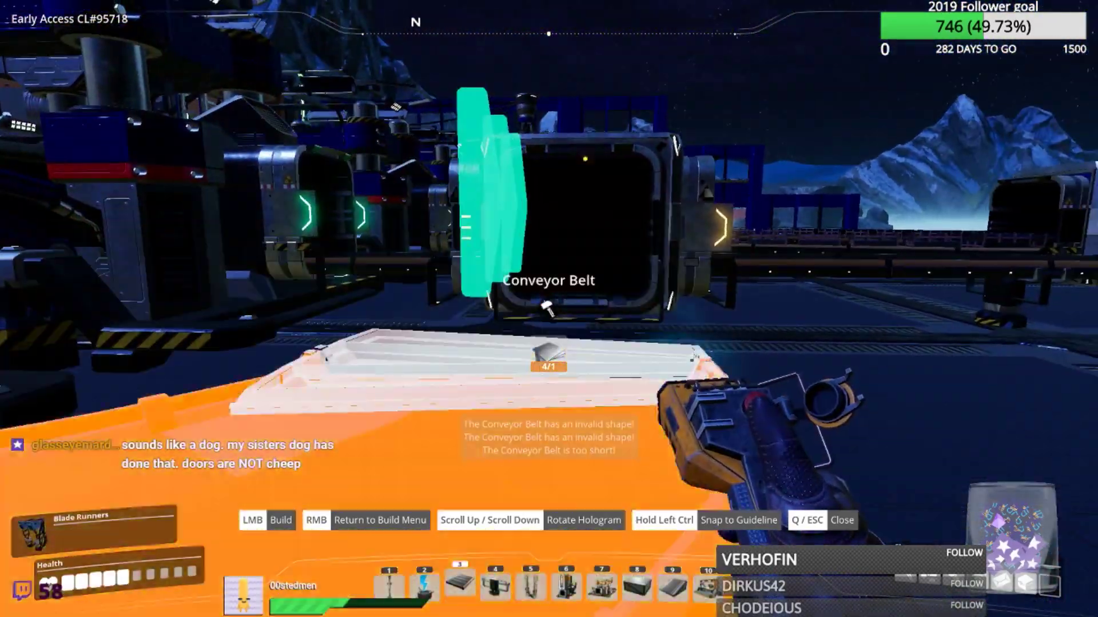
- Dismantle the unwanted conveyor belt, refunding two iron plates and two iron rods
key(Escape)
key(q)
key(Escape)
key(f)
click(548, 308)
drag(547, 308, 548, 308)
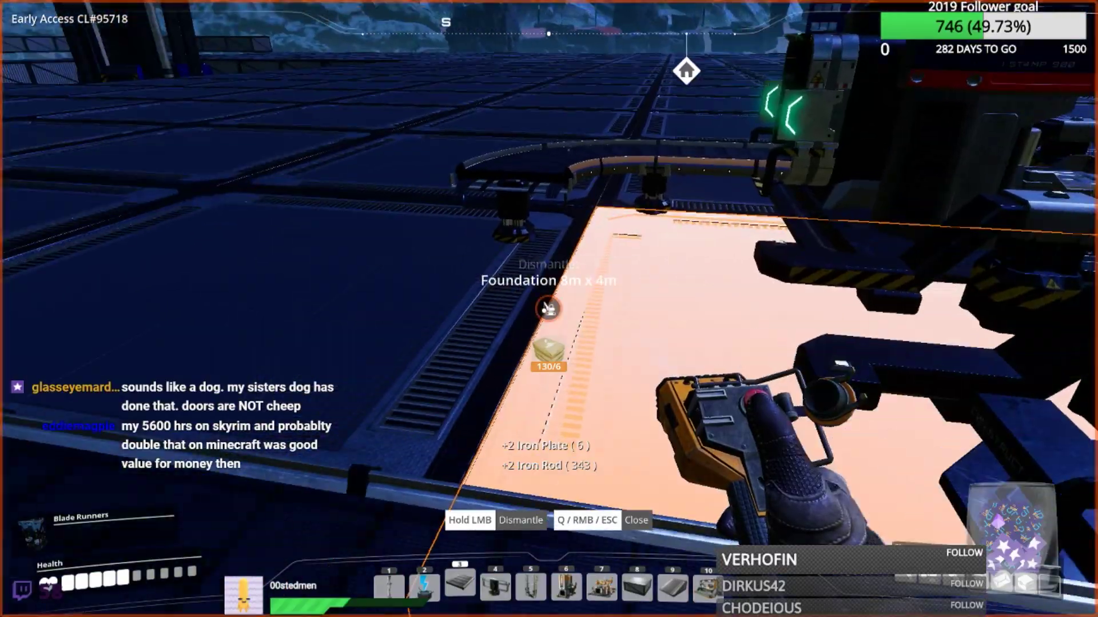
- Select the Conveyor Merger and line up its hologram on the belt line
key(Escape)
key(q)
click(451, 286)
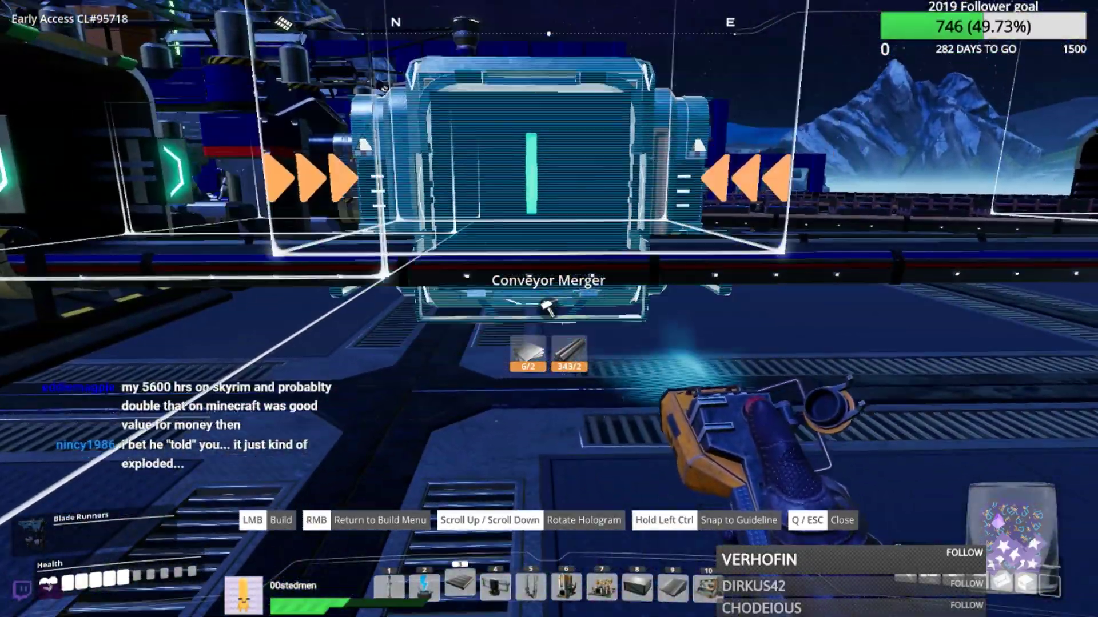
key(w)
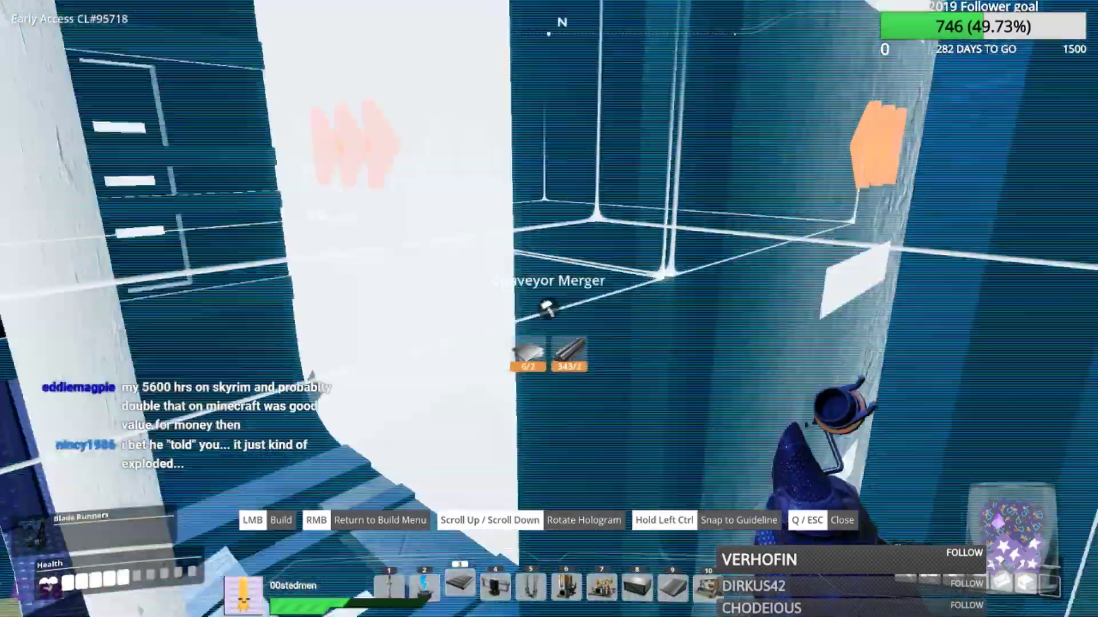
key(s)
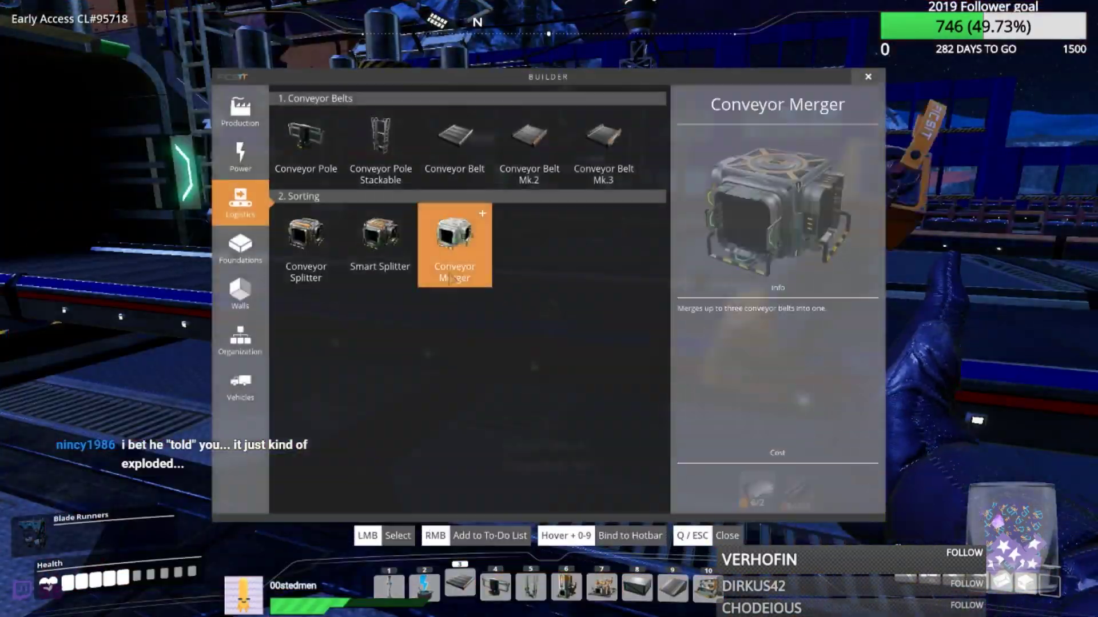
click(451, 276)
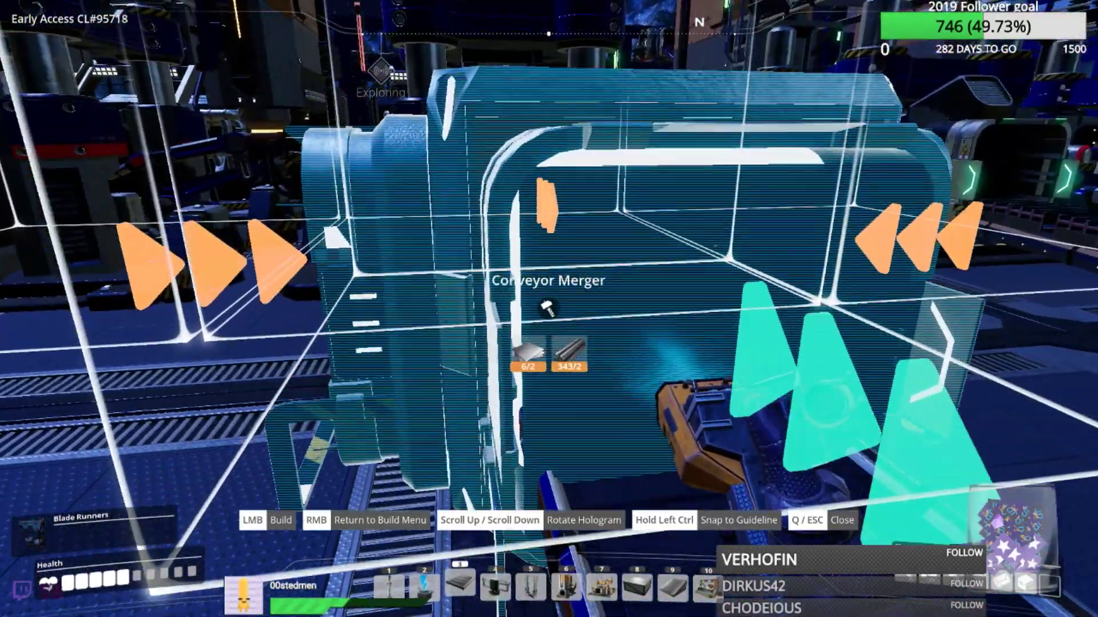
- Dismantle the misplaced merger, recovering two iron plates and two iron rods, then holster the build gun
key(2)
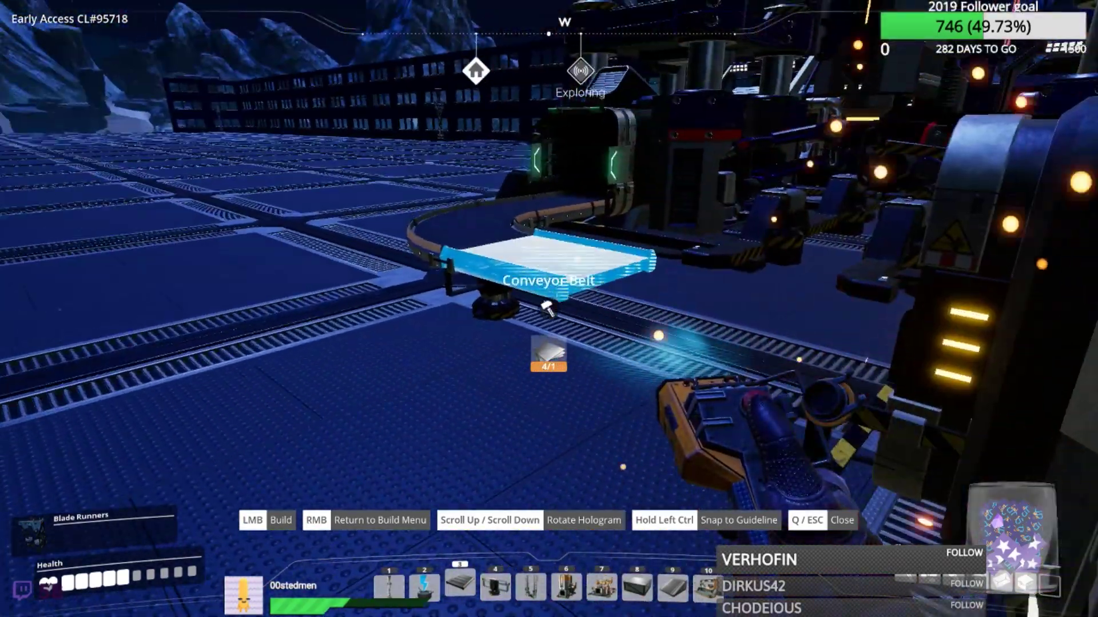
key(f)
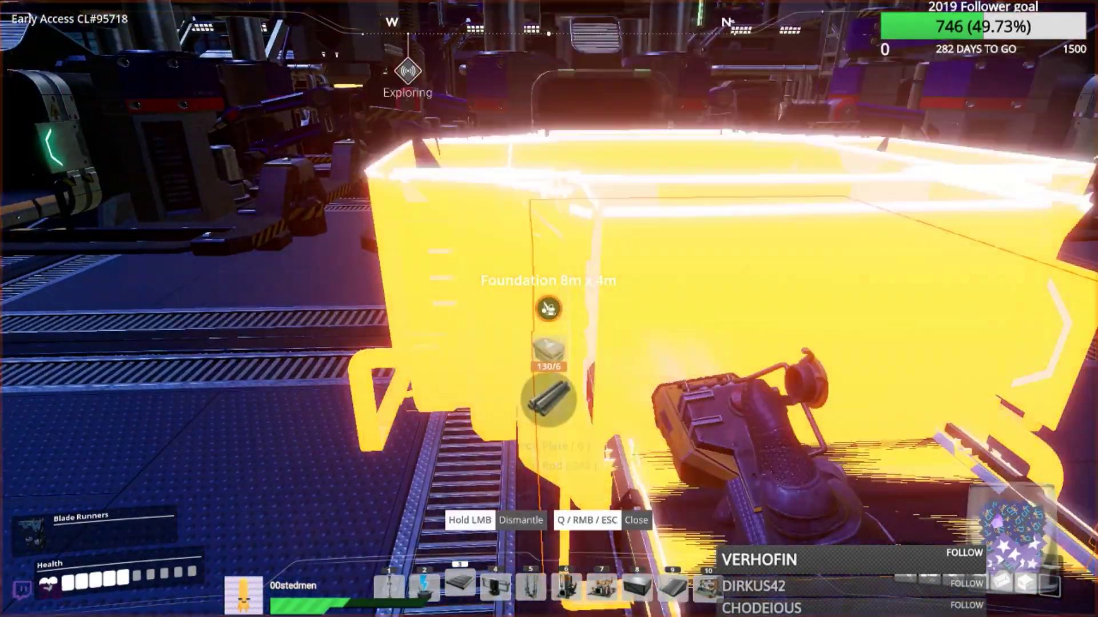
key(q)
click(455, 237)
key(q)
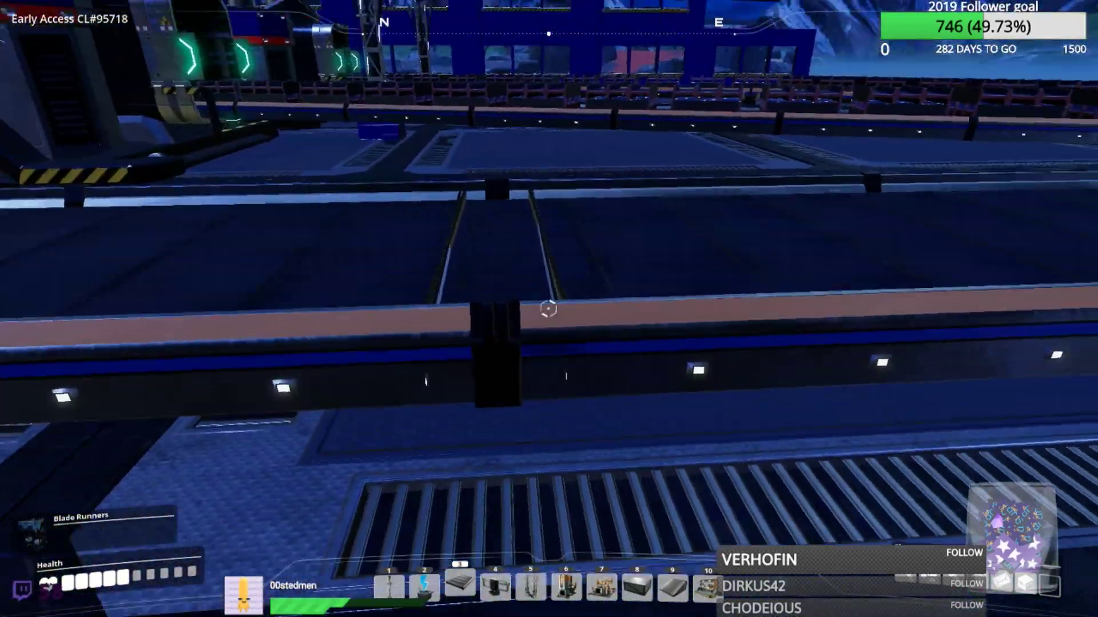
- Dismantle the foundation piece over the belt track and lay a new conveyor belt
drag(548, 309, 548, 309)
key(w)
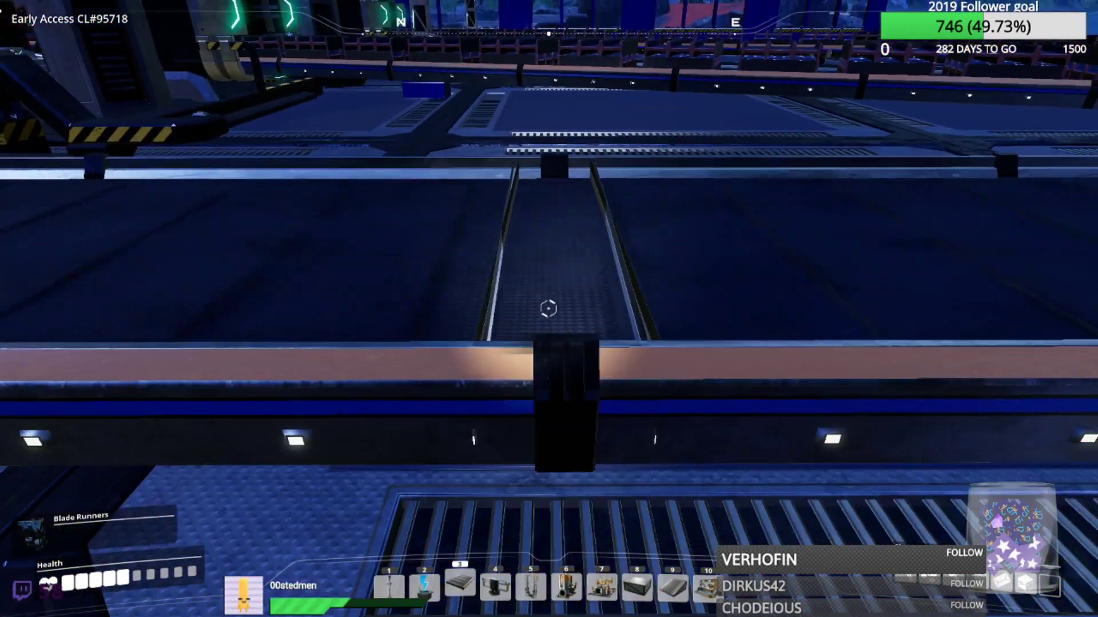
key(f)
drag(548, 309, 548, 309)
key(q)
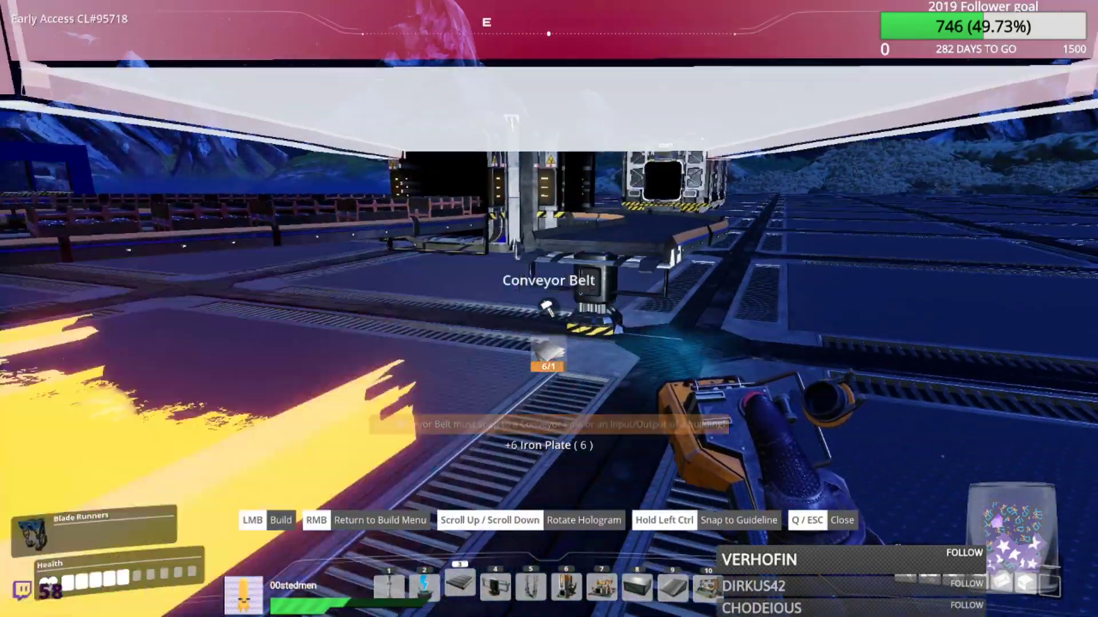
click(548, 309)
key(Escape)
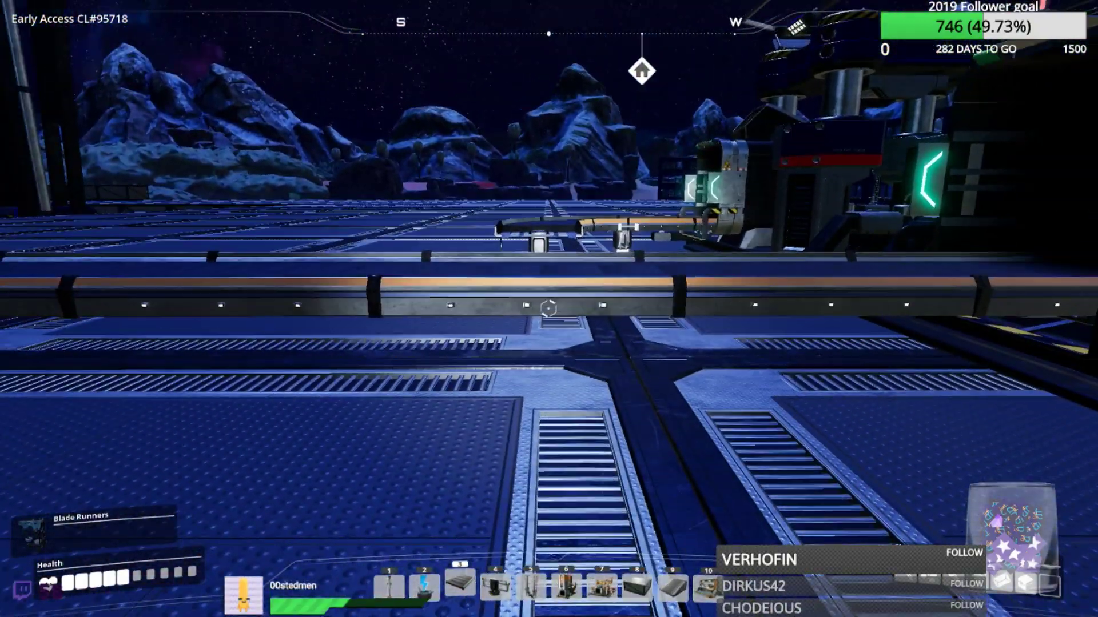
- Place a Conveyor Merger on the belt and connect a conveyor belt to it
key(q)
click(454, 248)
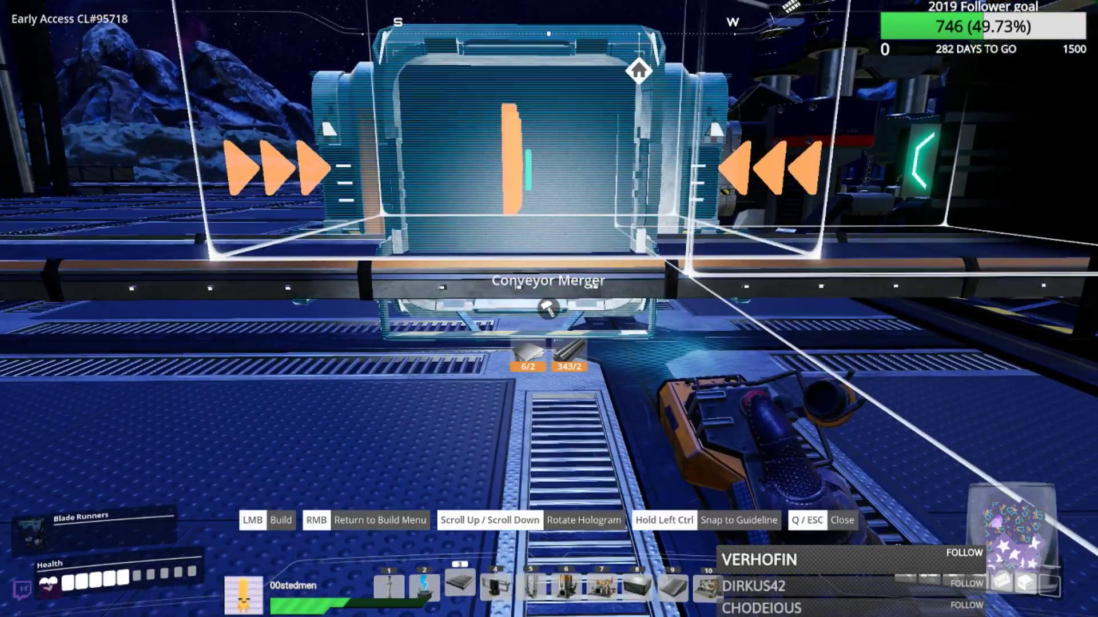
scroll(549, 309, down, 1)
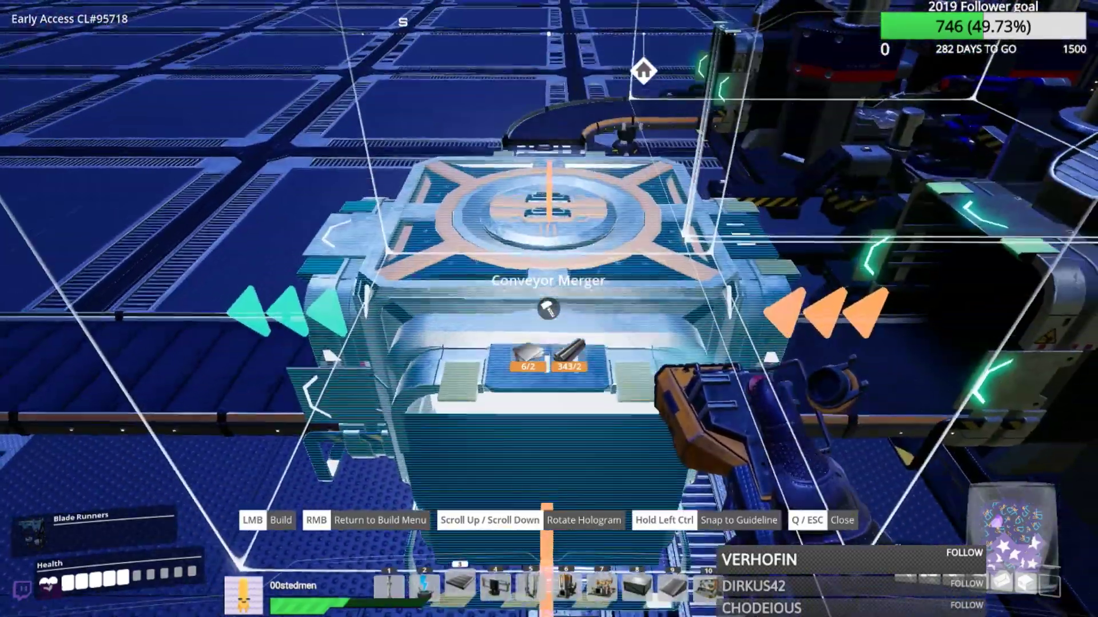
click(549, 309)
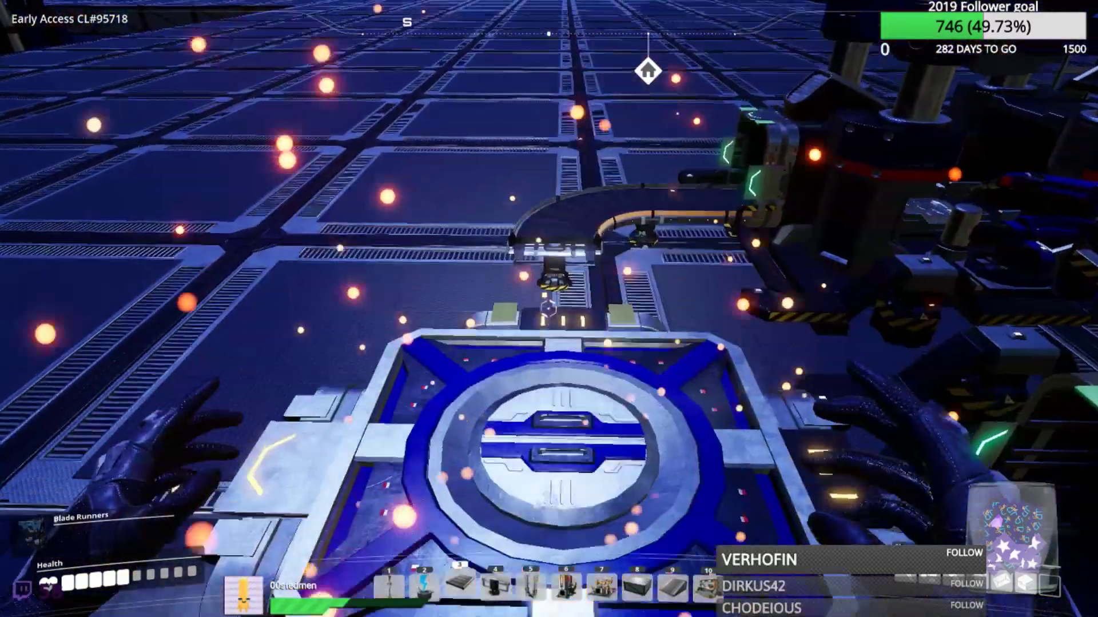
key(3)
click(549, 309)
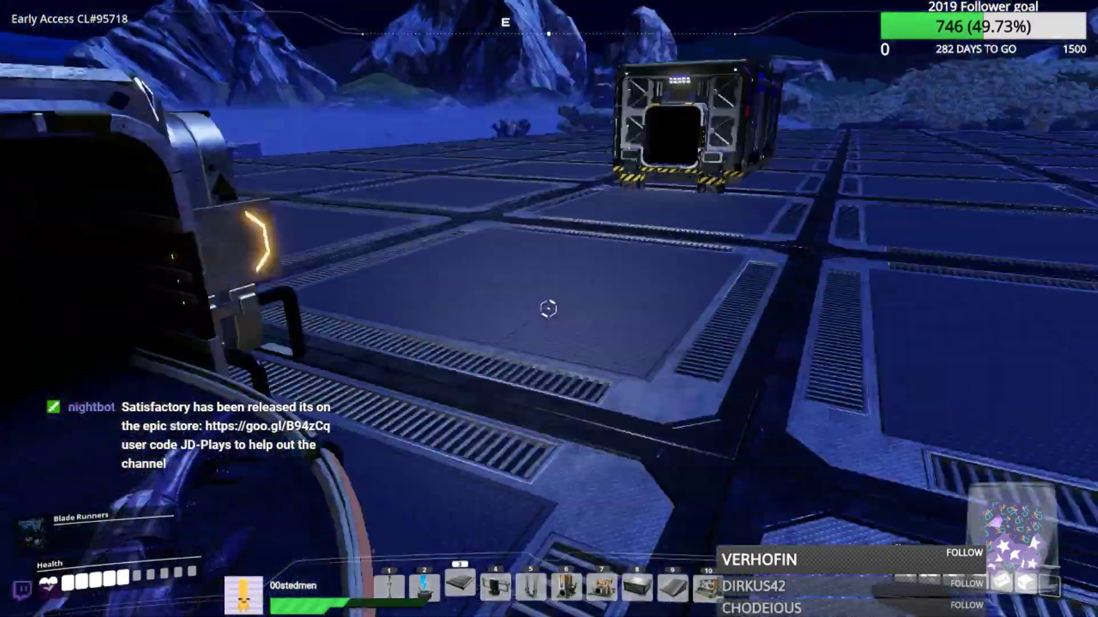
- Take iron plates from the storage container and lay a belt from the merger across the floor
key(3)
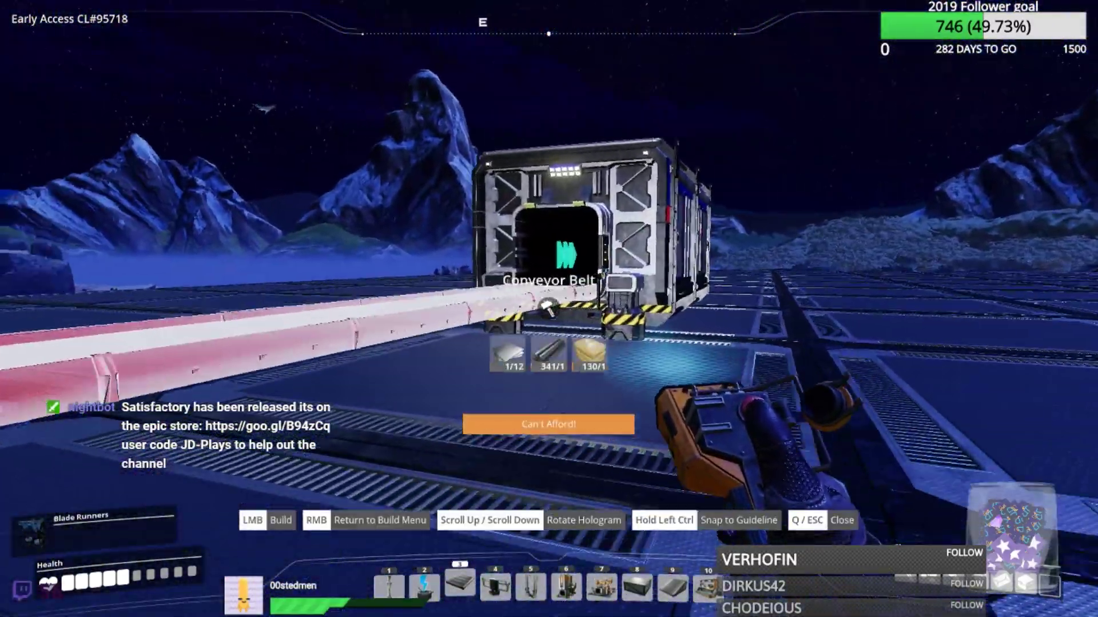
key(Escape)
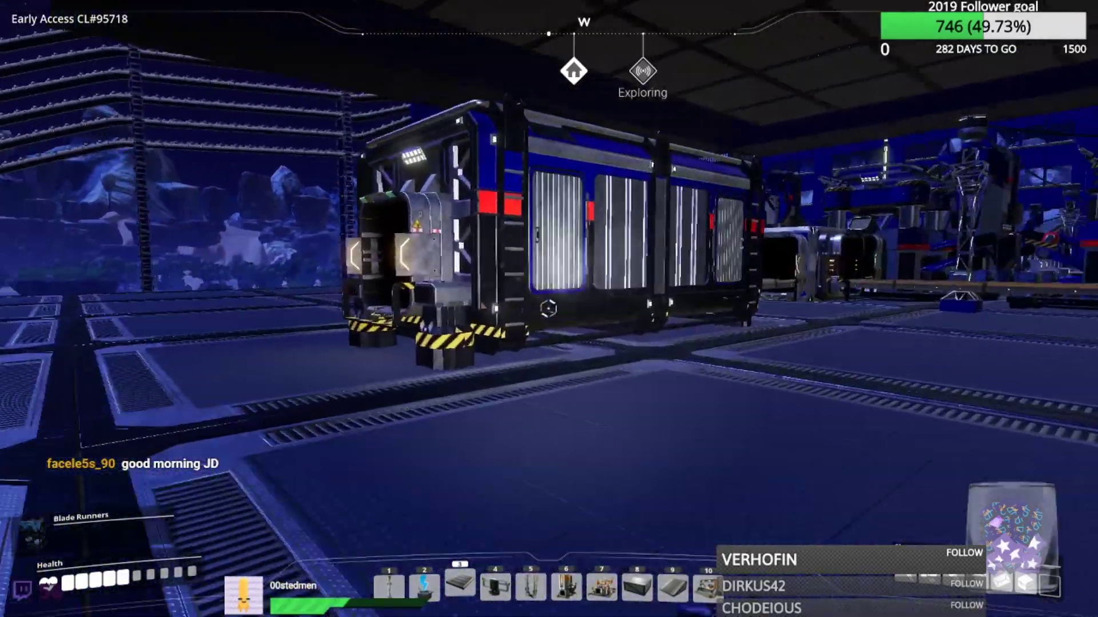
key(e)
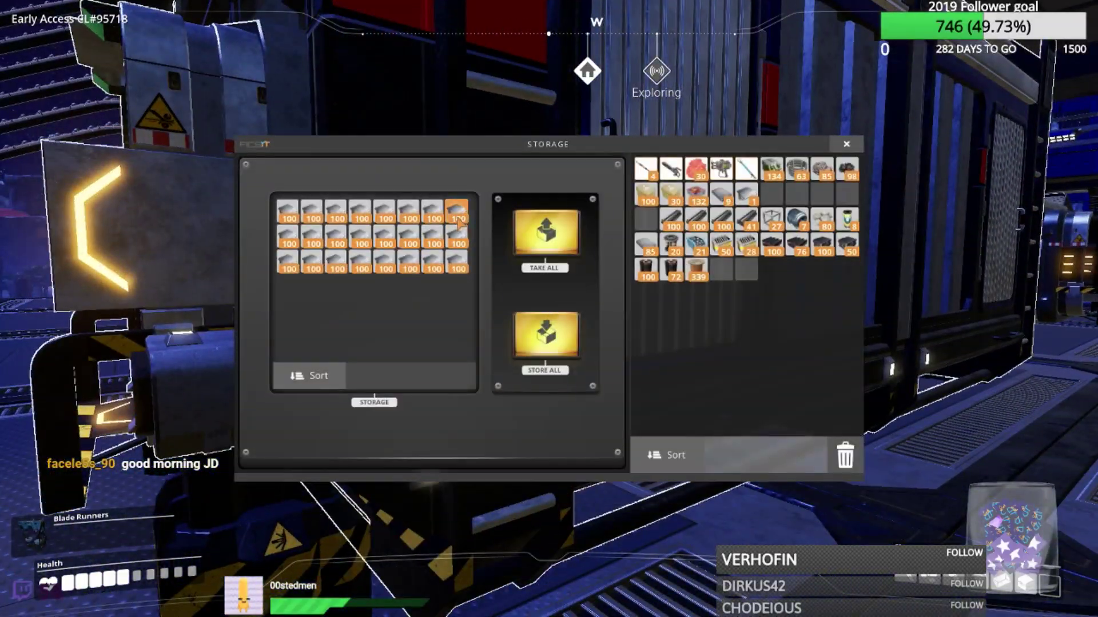
key(Escape)
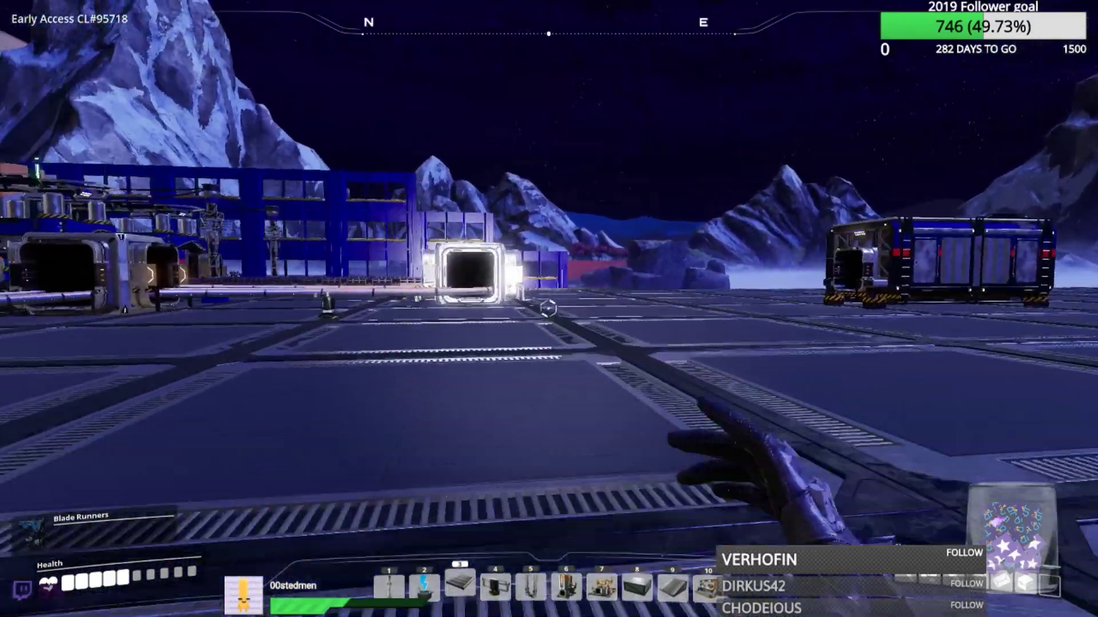
key(q)
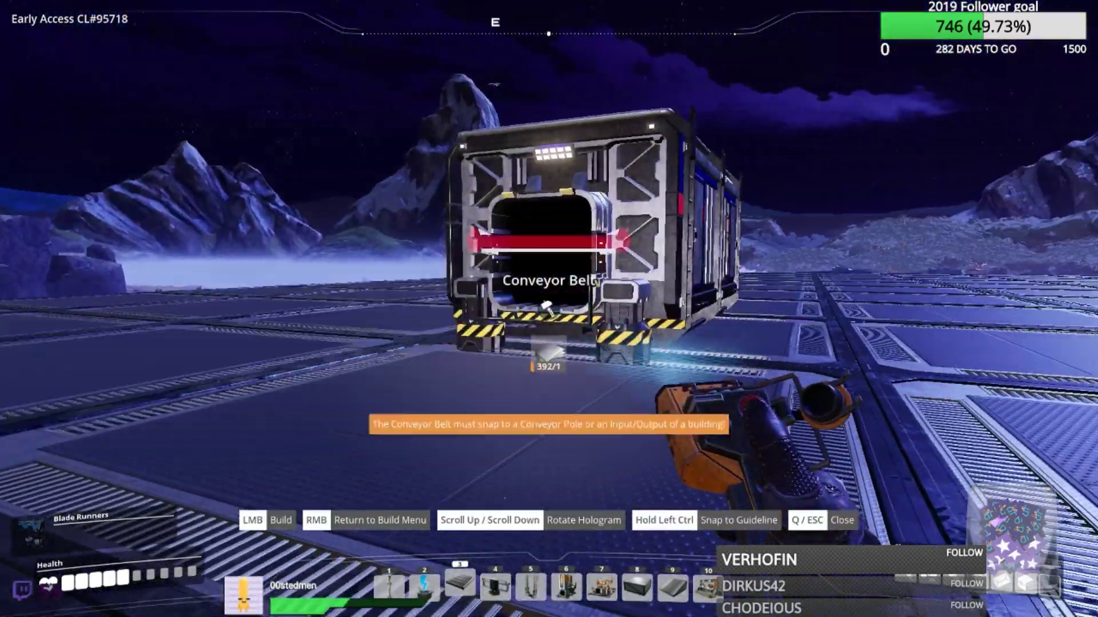
click(549, 310)
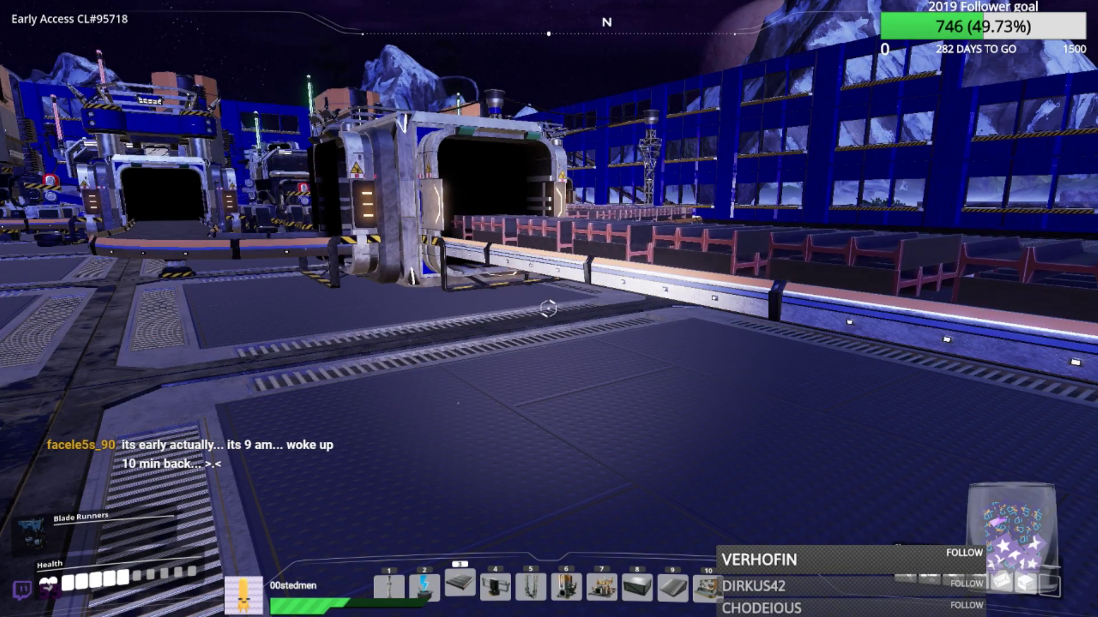
- Toggle the world map to full size and back, then magnify the central red area
key(alt+Tab)
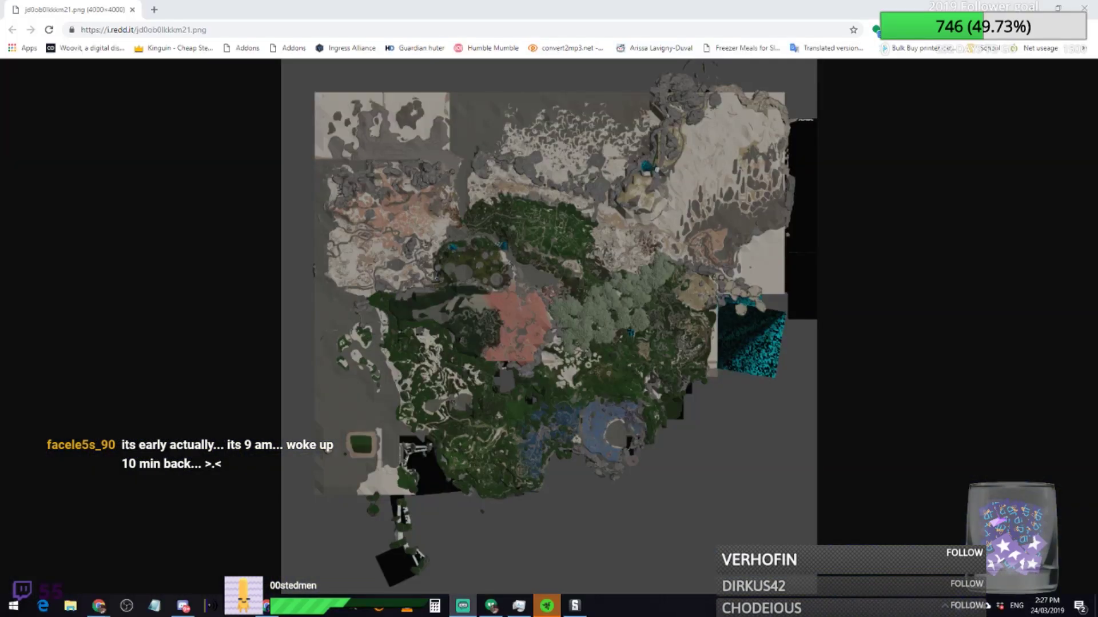
click(606, 352)
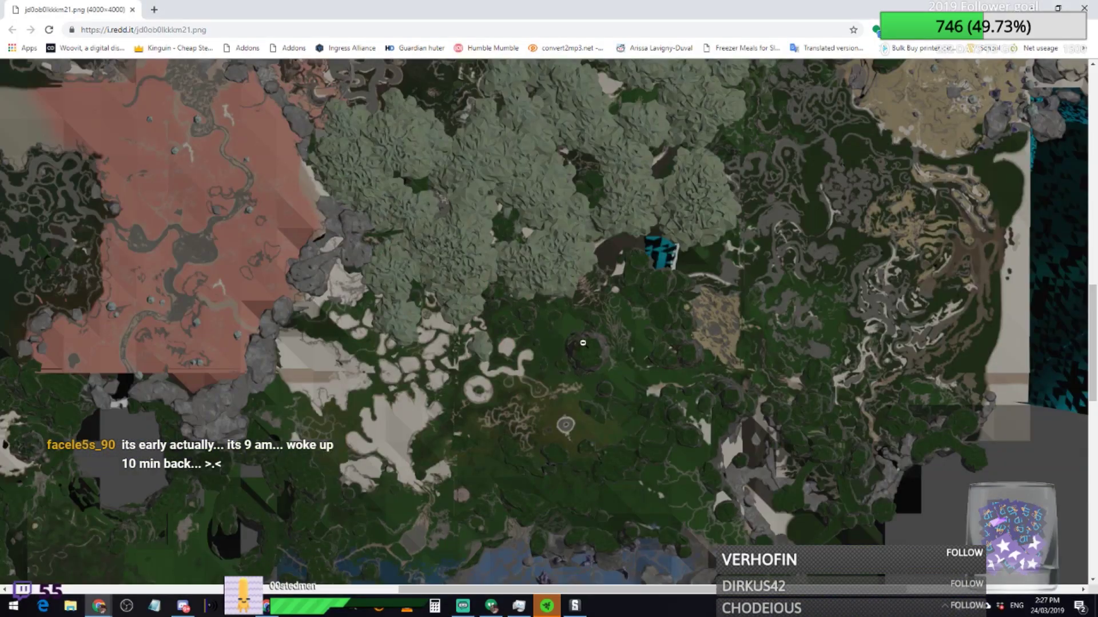
click(582, 341)
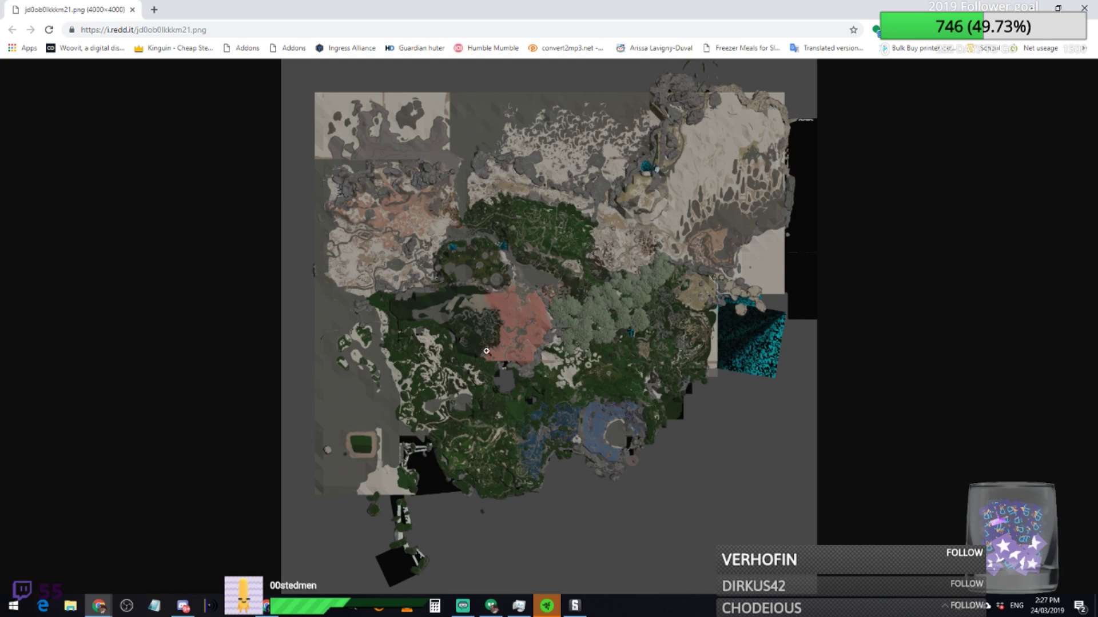
click(544, 308)
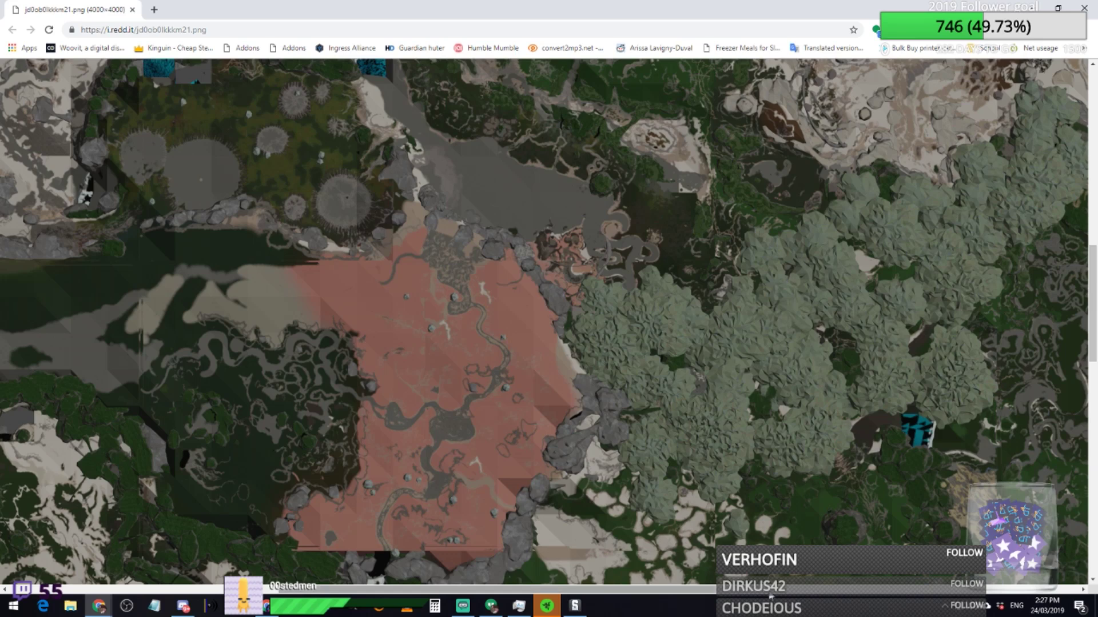
scroll(792, 496, right, 5)
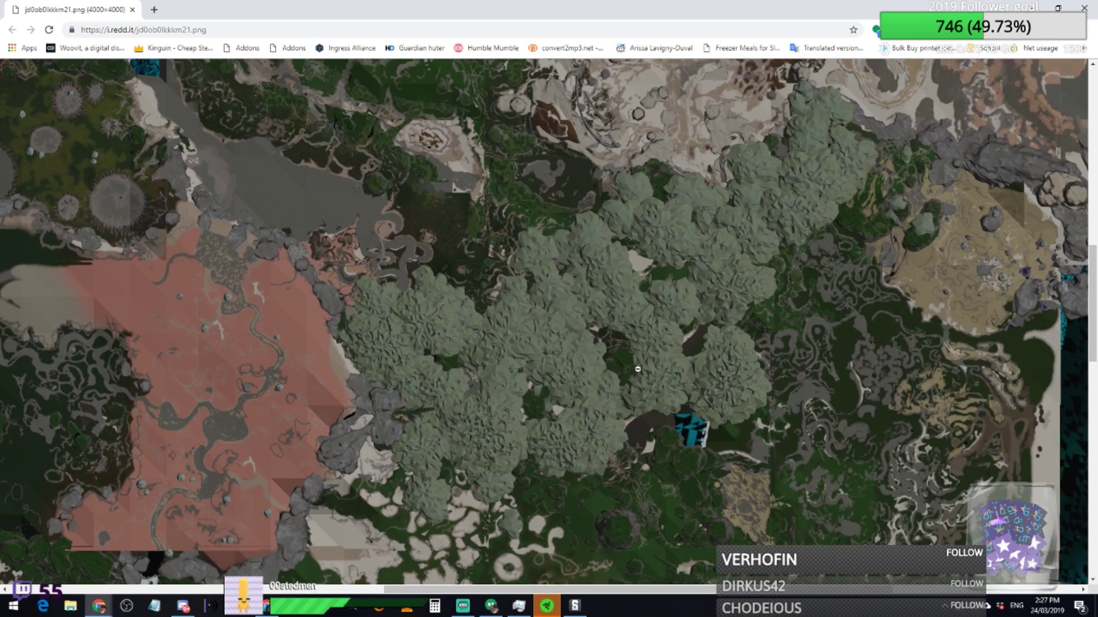
drag(1093, 301, 1094, 378)
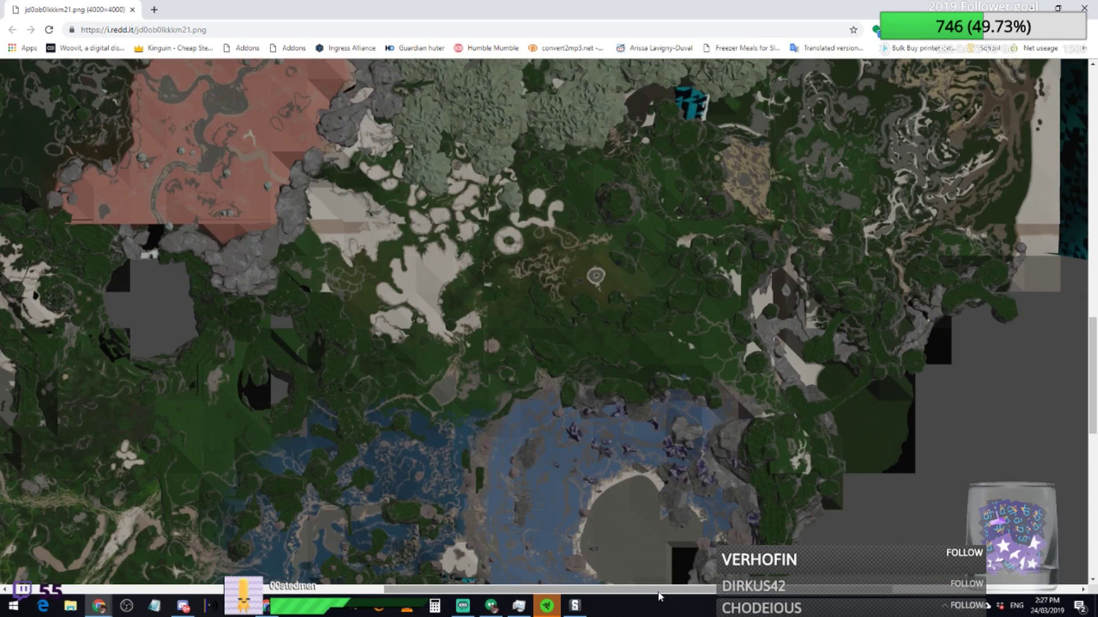
drag(654, 598, 494, 599)
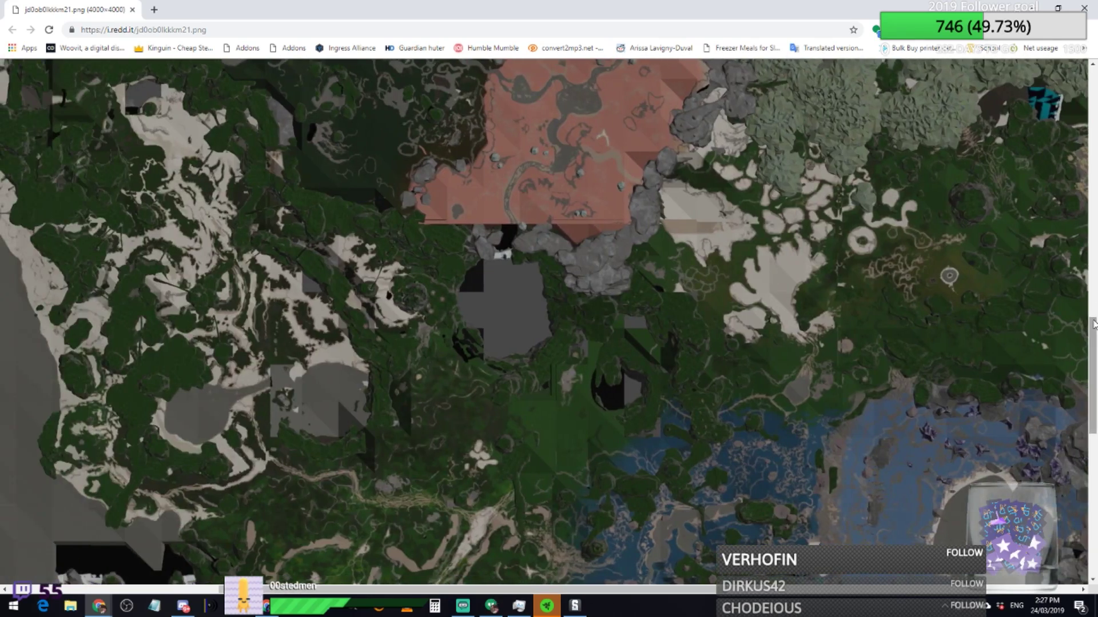
drag(1094, 325, 1094, 367)
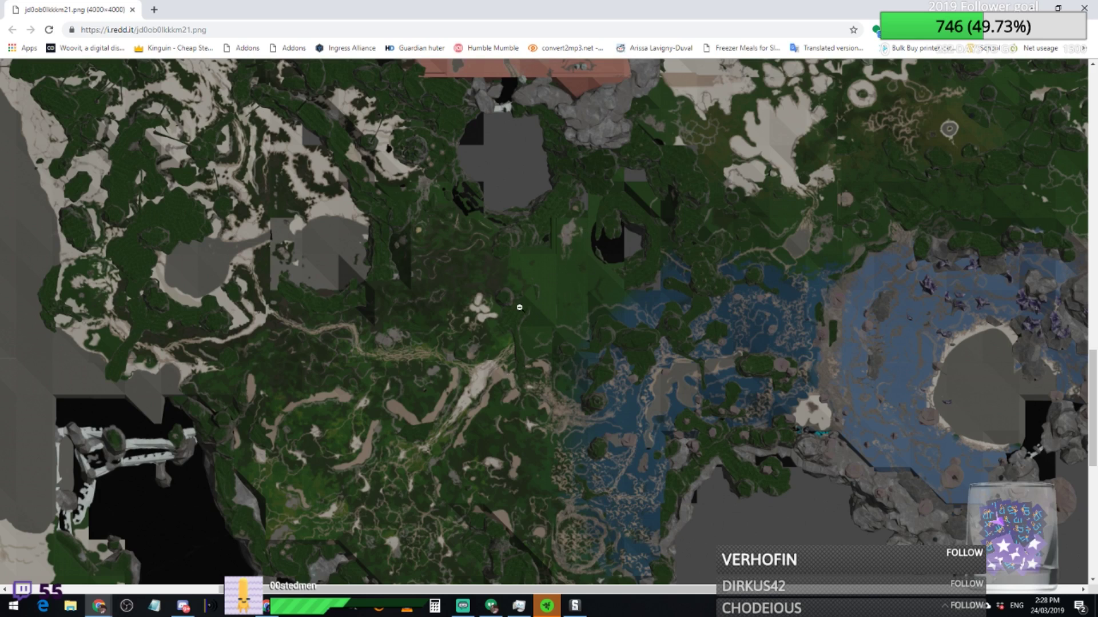
scroll(583, 307, up, 10)
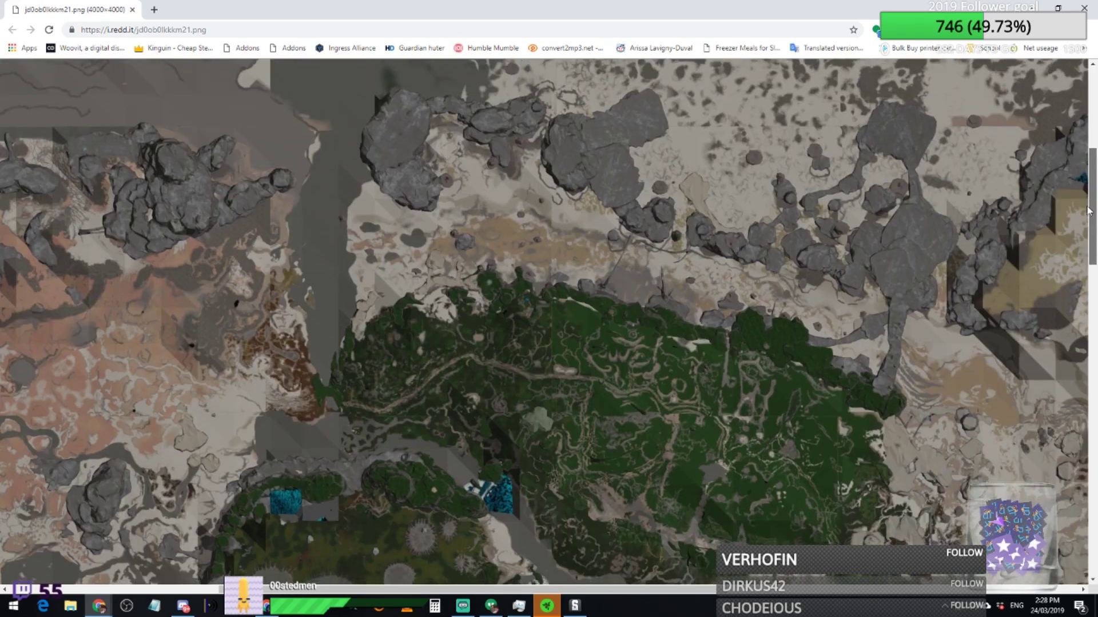
scroll(601, 387, down, 2)
- Pan the zoomed map across the western desert and eastward, then fit the whole map back
drag(266, 370, 601, 369)
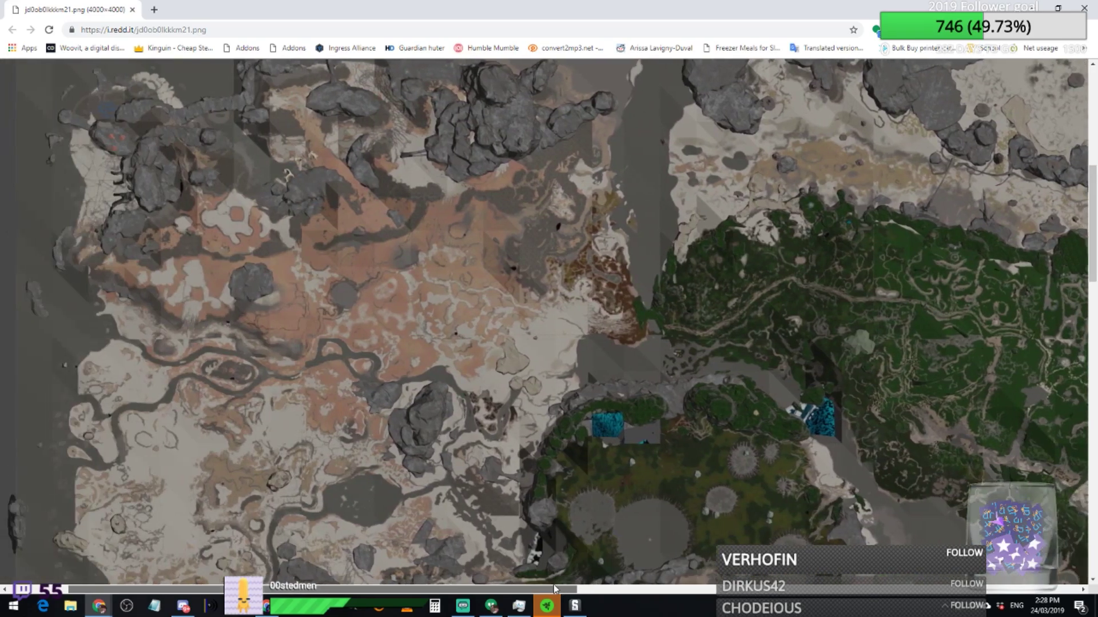
scroll(601, 370, down, 5)
scroll(600, 257, up, 3)
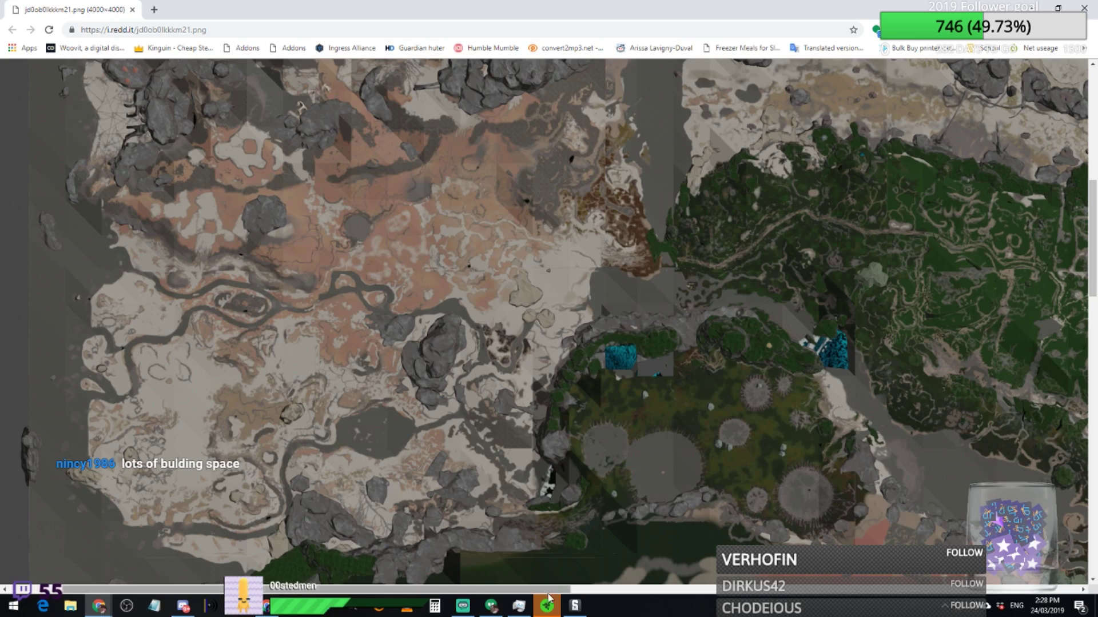
drag(601, 302, 0, 302)
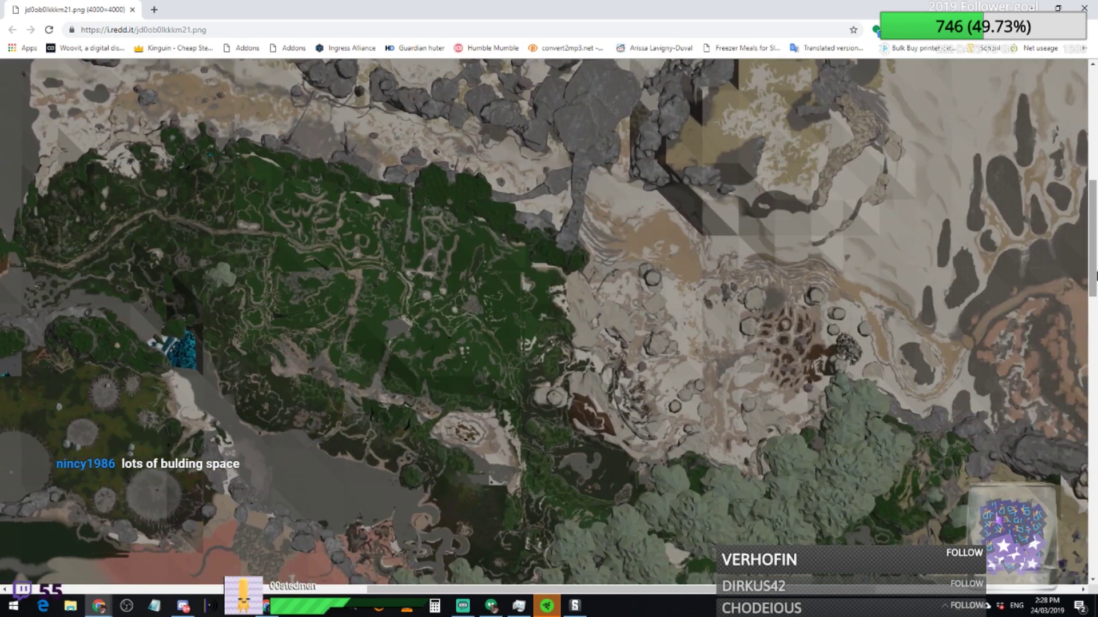
scroll(1078, 324, down, 5)
drag(713, 592, 772, 593)
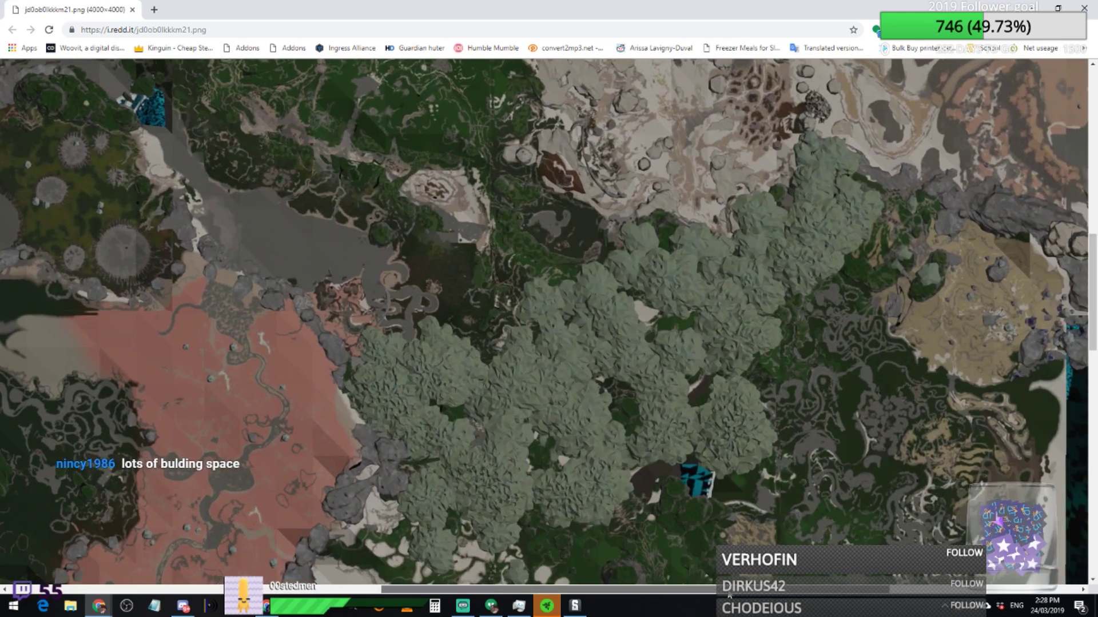
mouse_move(1095, 343)
mouse_down()
mouse_move(1094, 370)
mouse_move(1094, 358)
mouse_up()
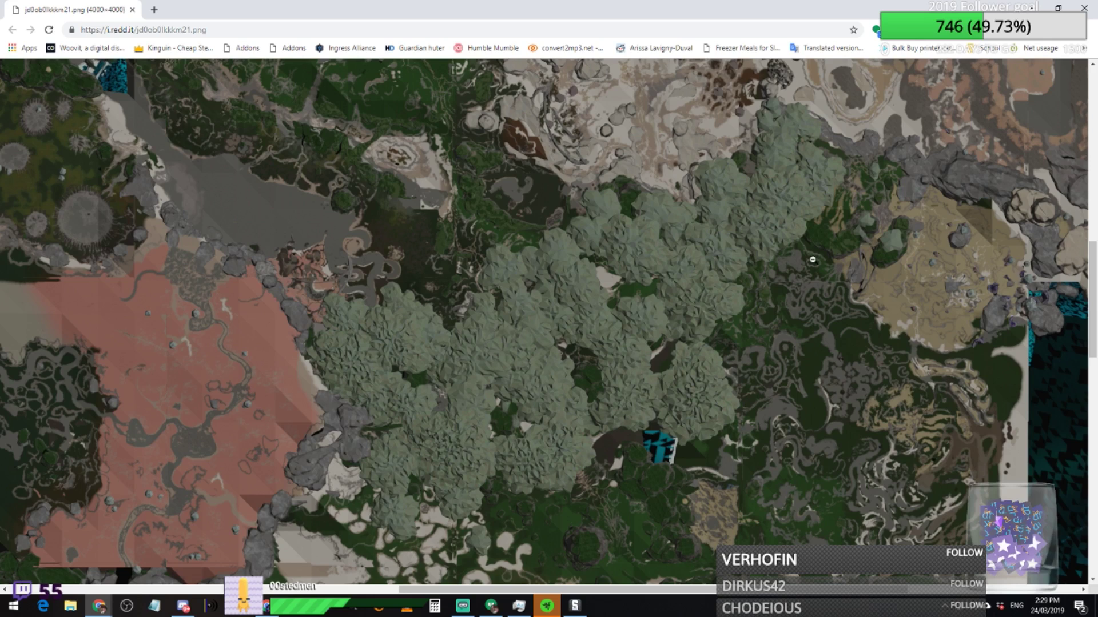
click(805, 361)
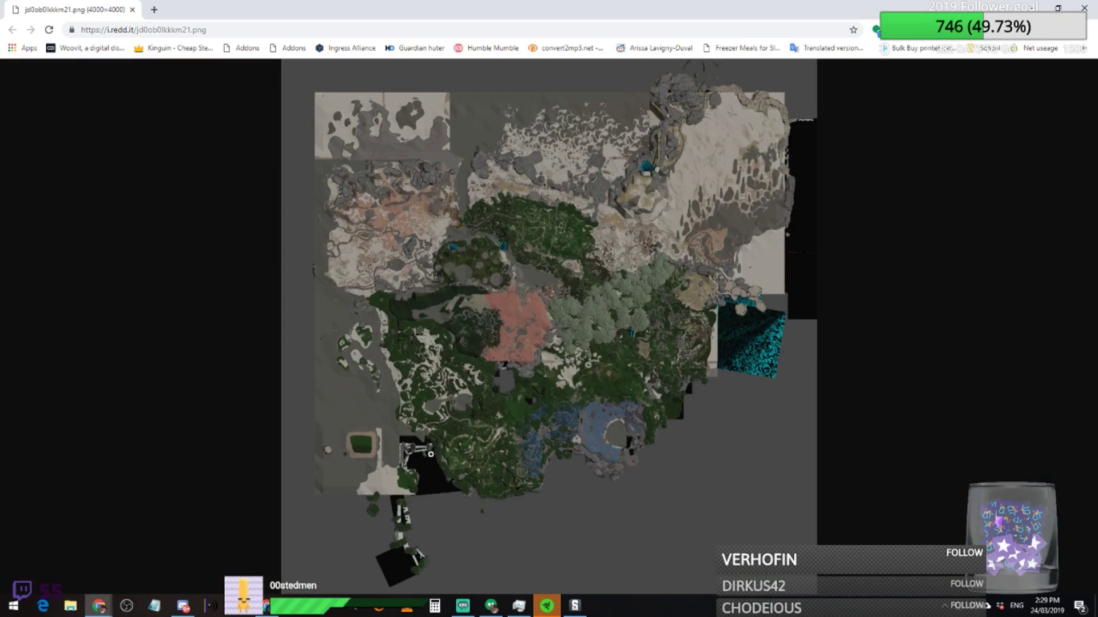
- Zoom in on the lower-left corner, red plateau and top-left corner, then return to the game
click(413, 477)
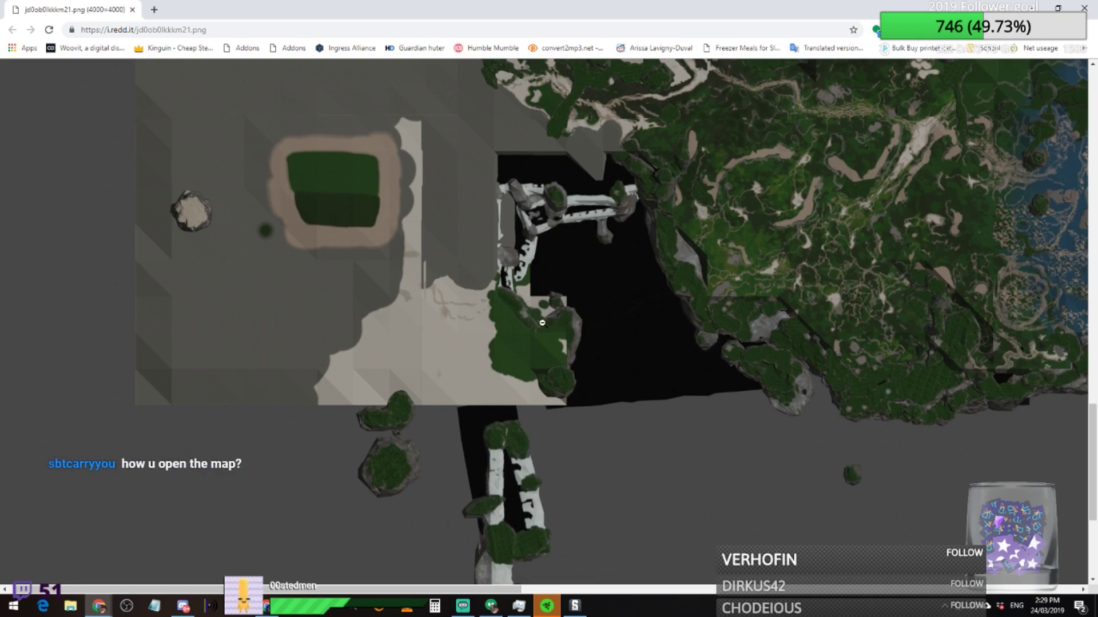
click(542, 324)
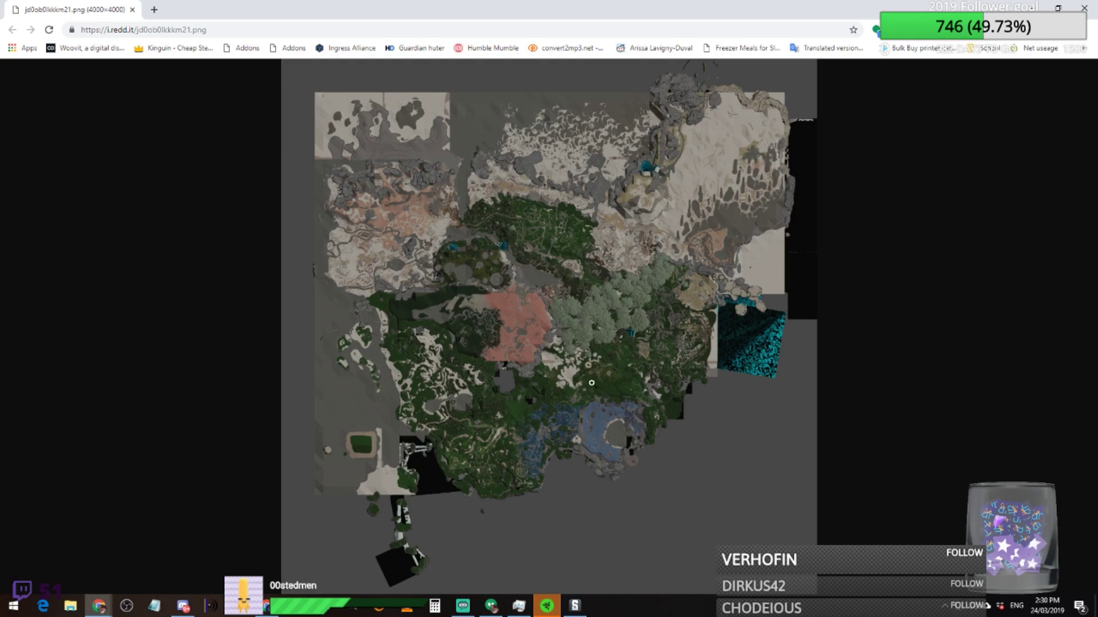
click(569, 369)
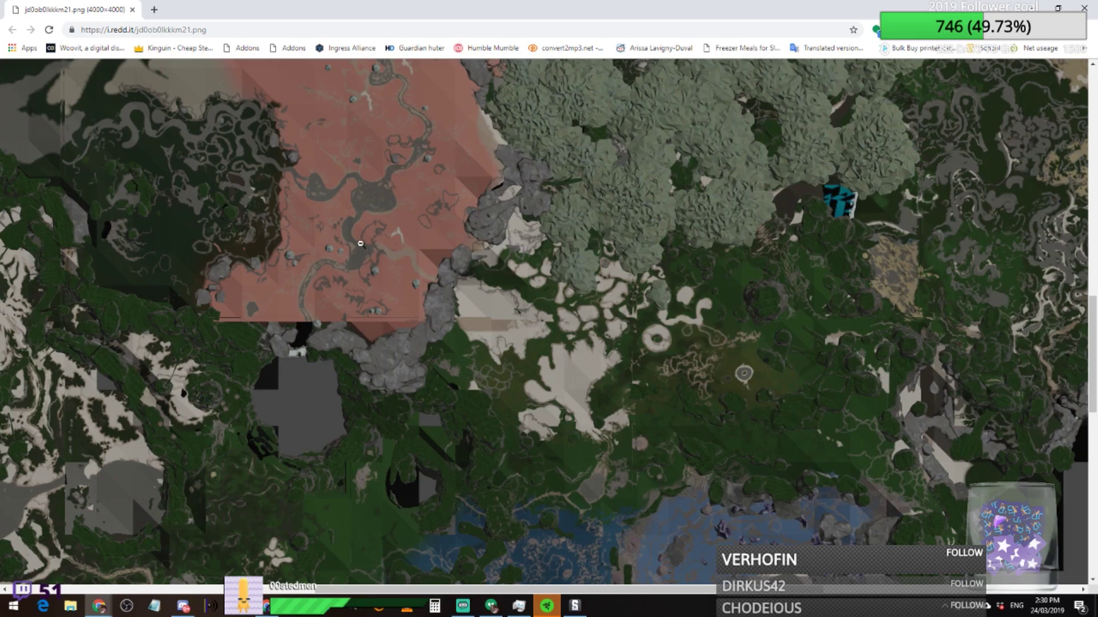
scroll(377, 261, up, 3)
scroll(377, 261, up, 2)
scroll(514, 343, down, 8)
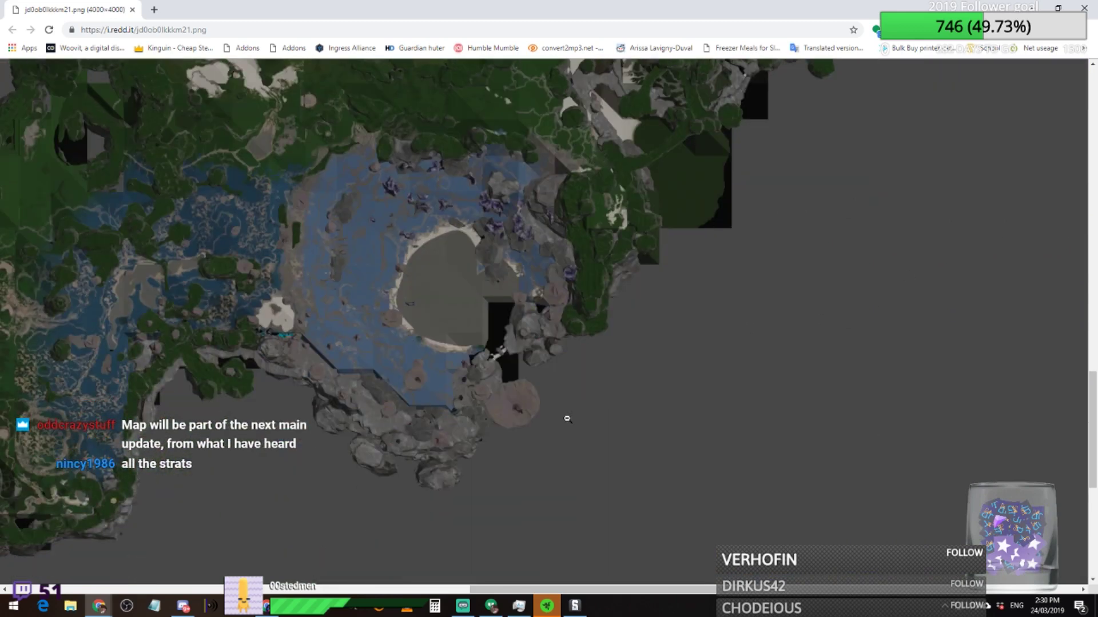
click(567, 418)
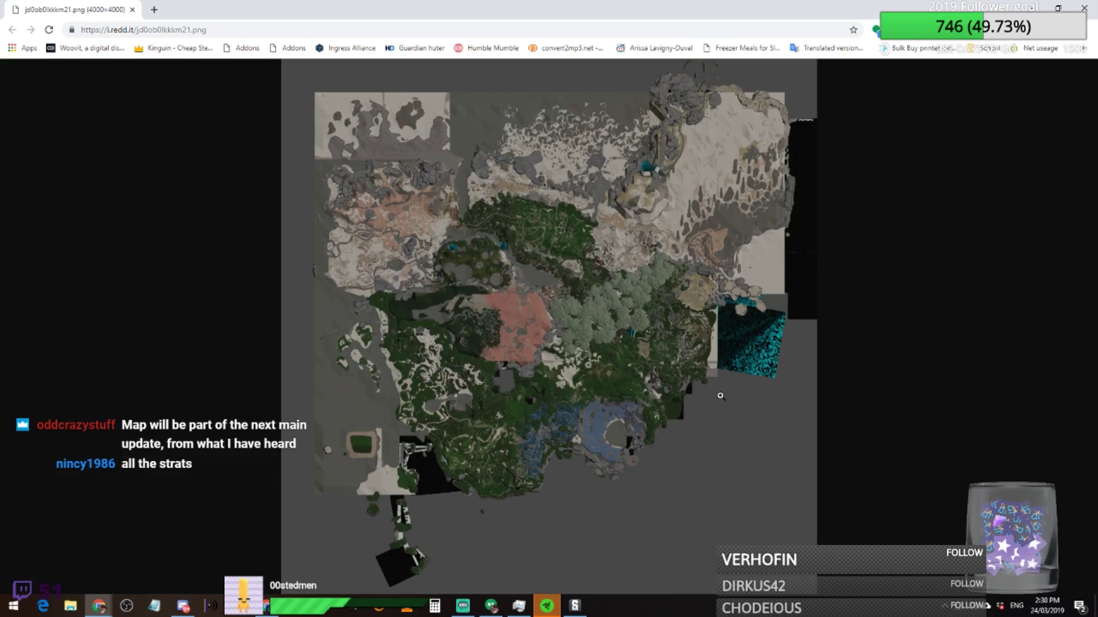
click(347, 135)
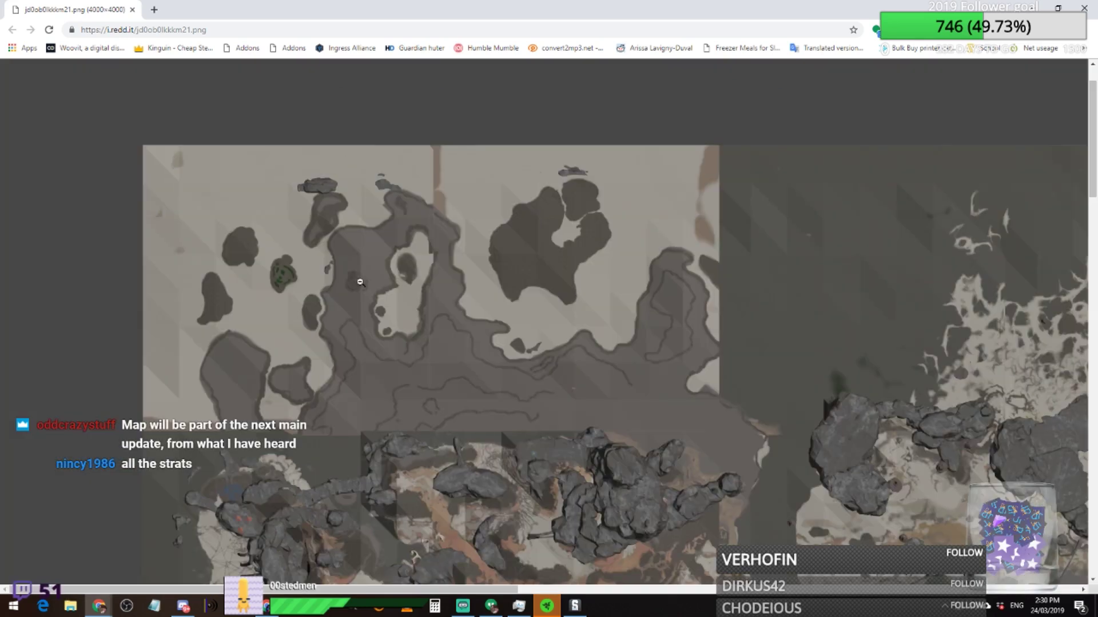
scroll(359, 377, down, 2)
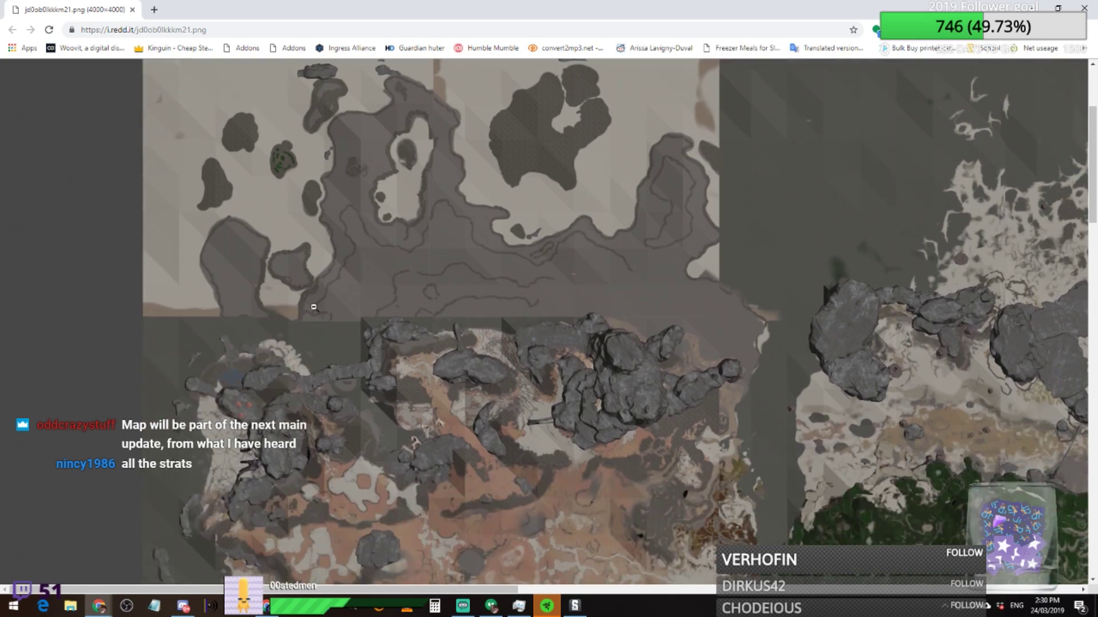
click(339, 345)
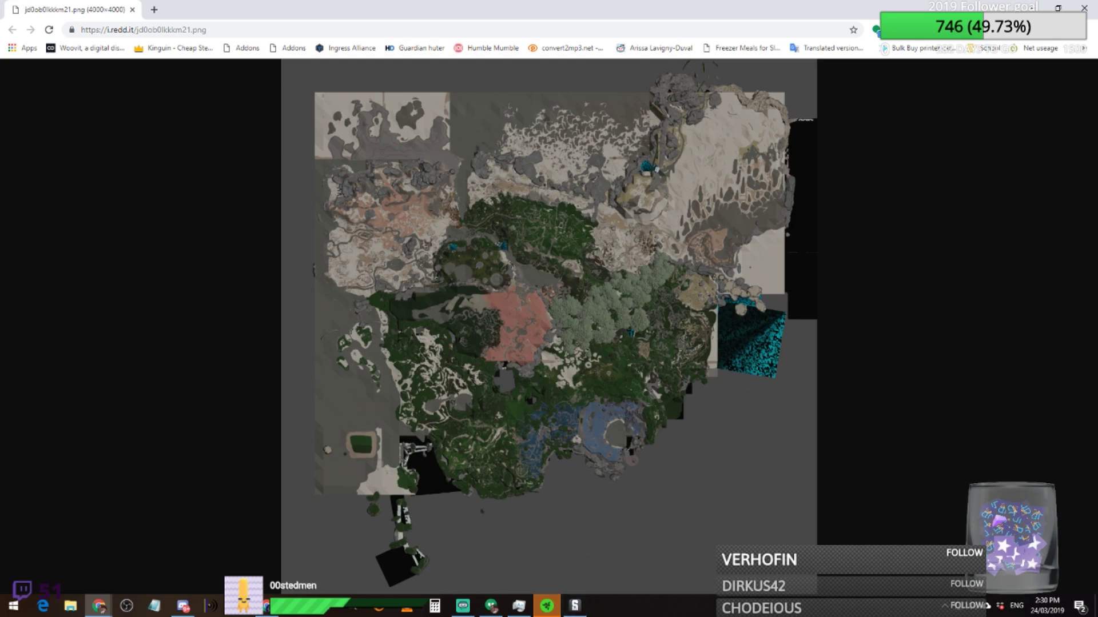
key(alt+Tab)
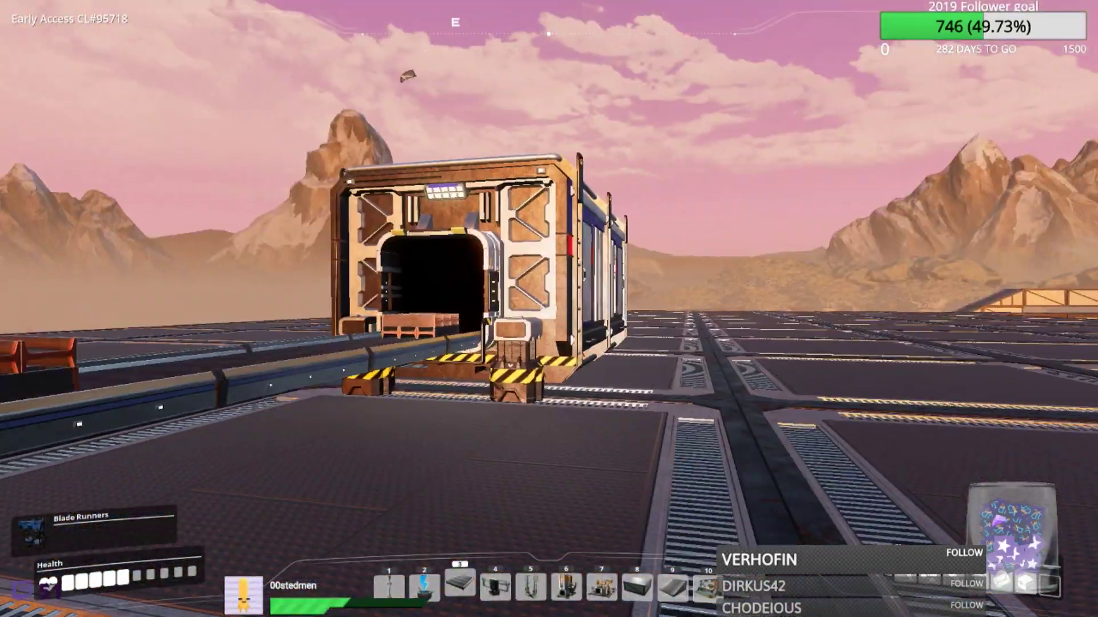
- Walk past the constructors to the foundry surveying the wall conveyors, then leave dismantle mode
key(w)
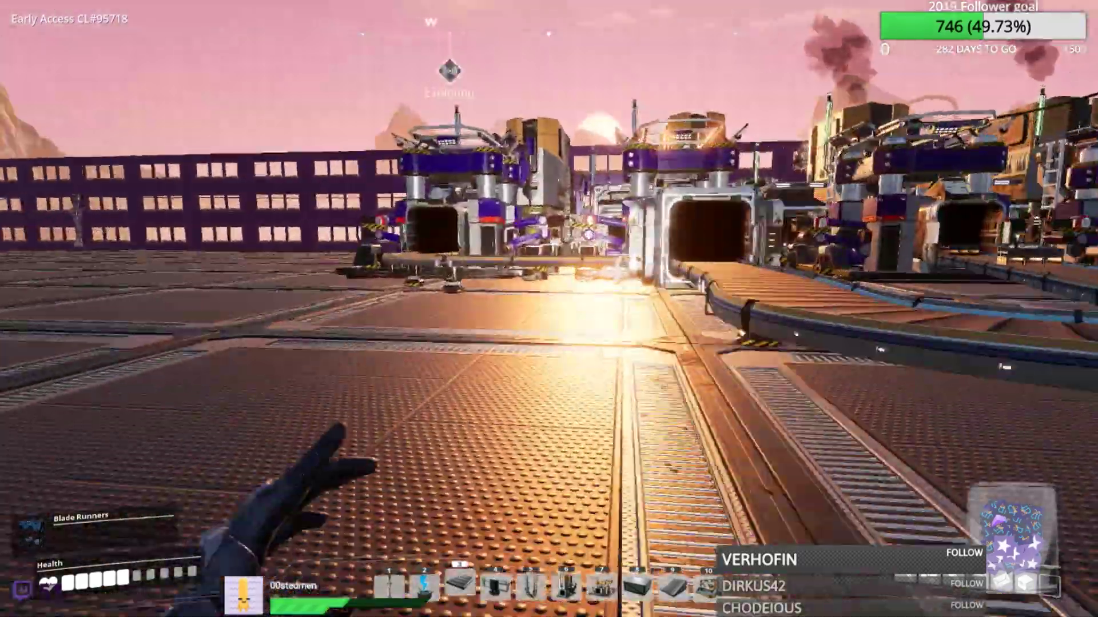
key(w)
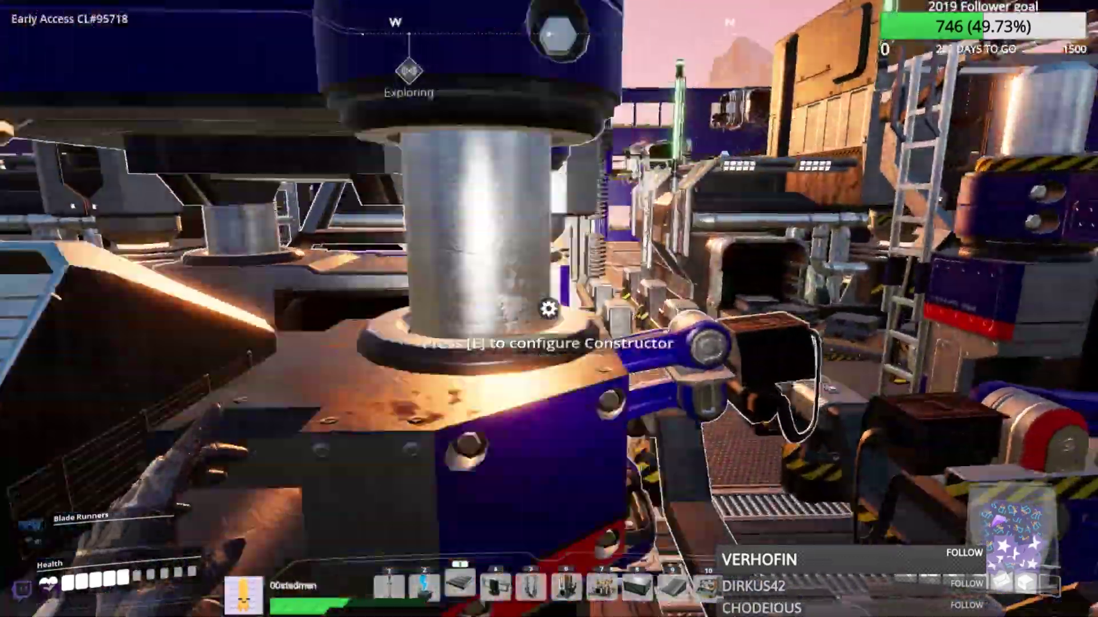
key(w)
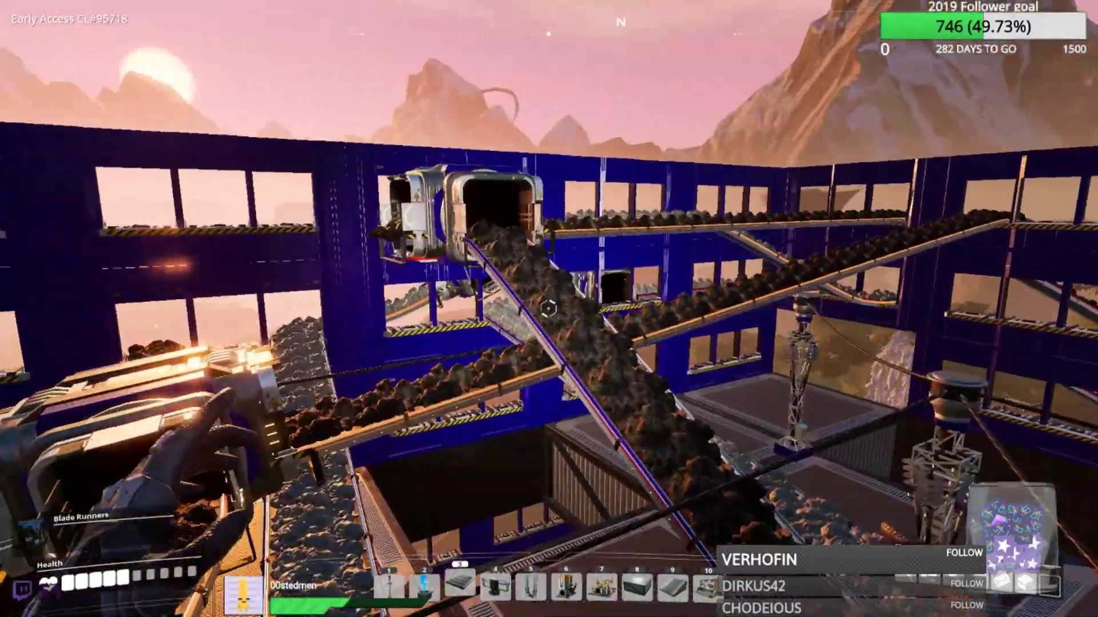
key(w)
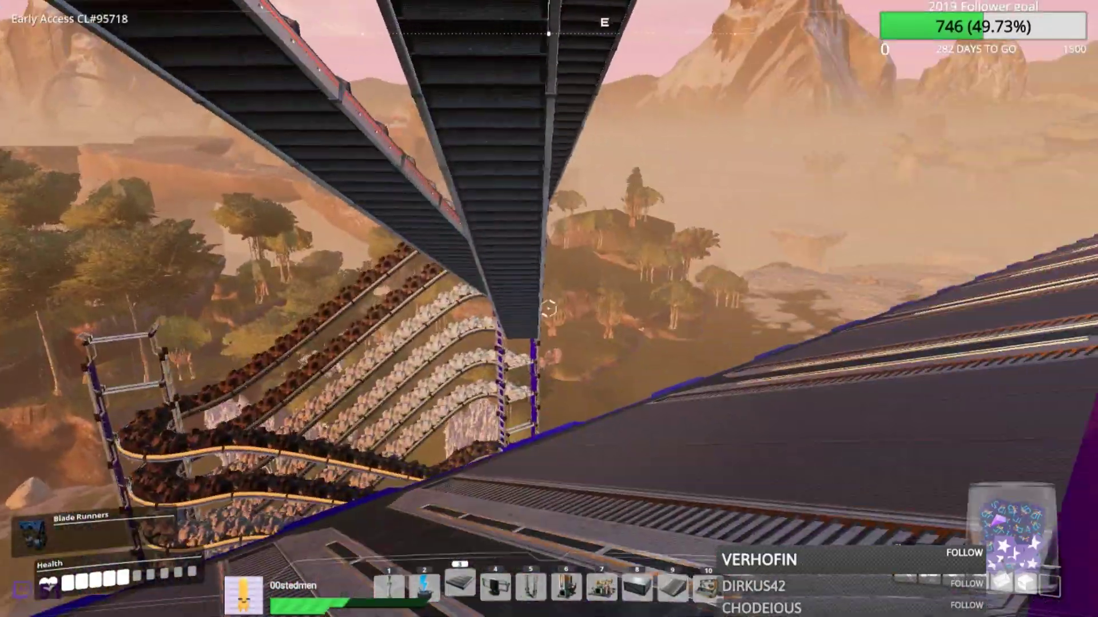
key(w)
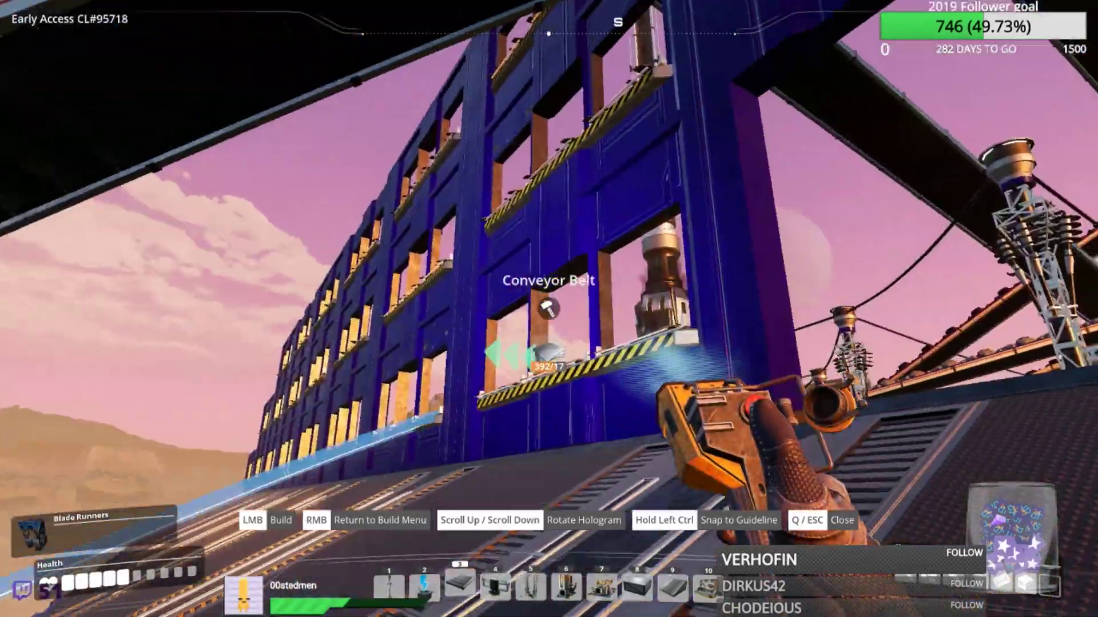
key(f)
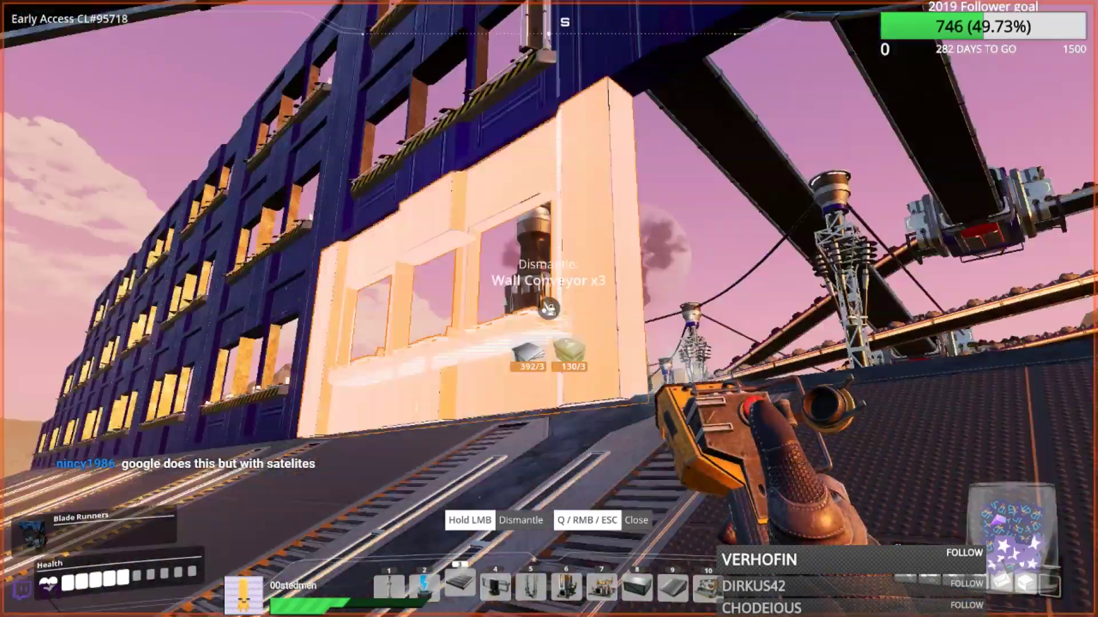
key(q)
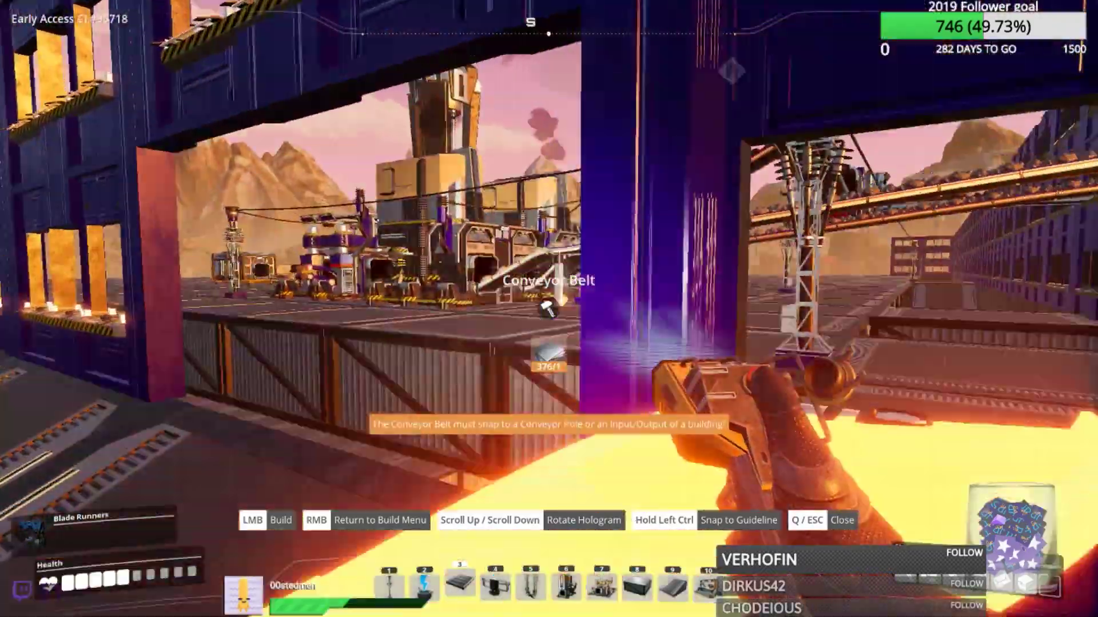
- Fill the pit with an 8m x 4m foundation and build a conveyor belt toward the wall window
key(q)
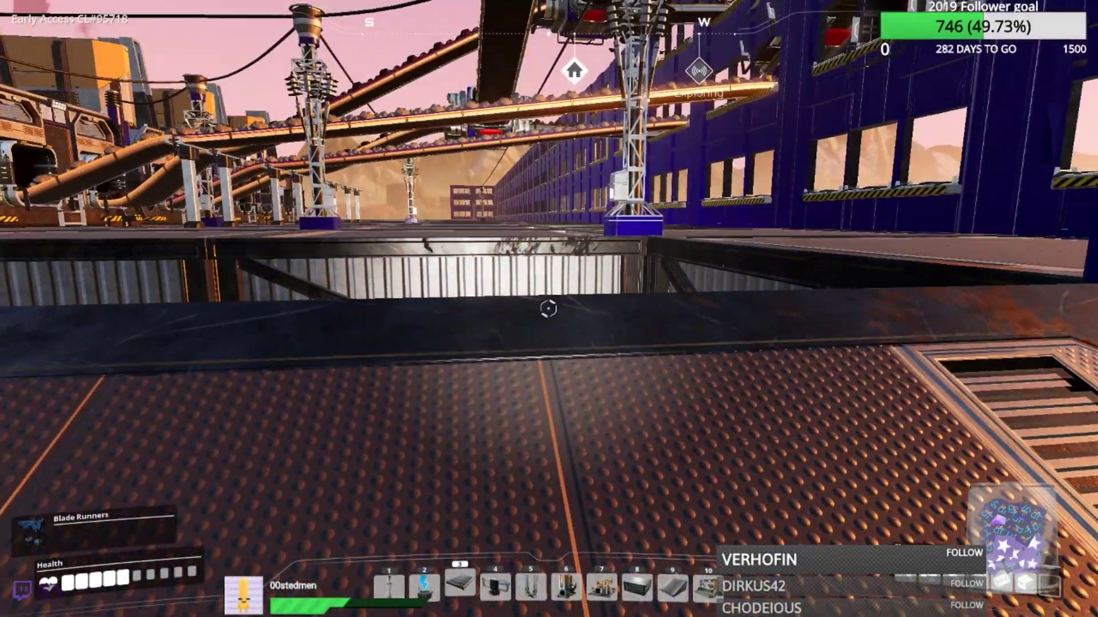
key(8)
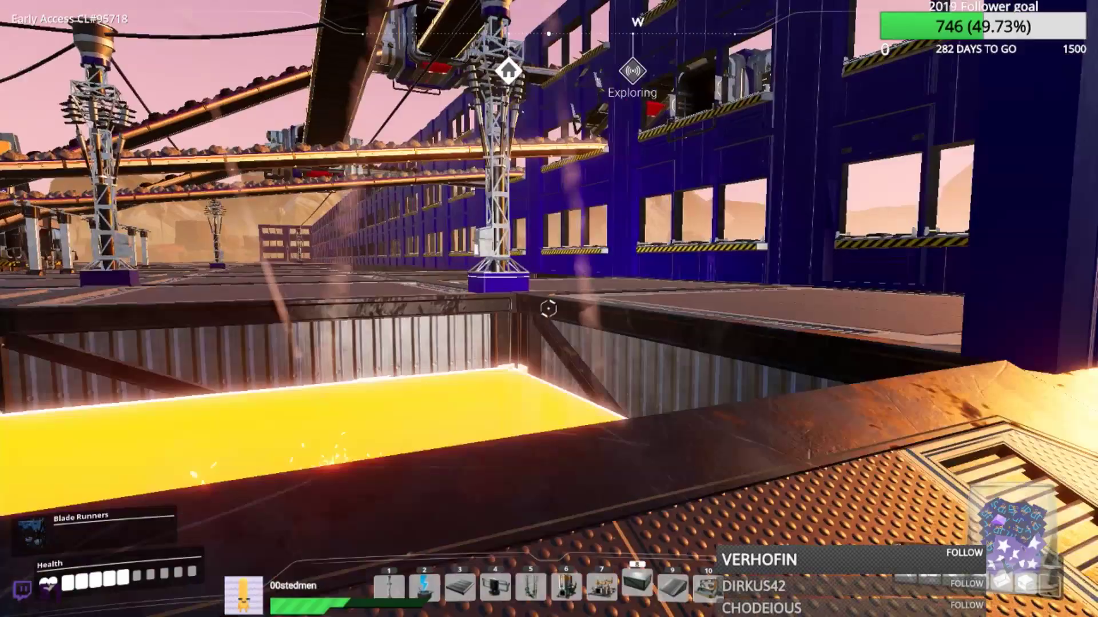
click(548, 308)
key(3)
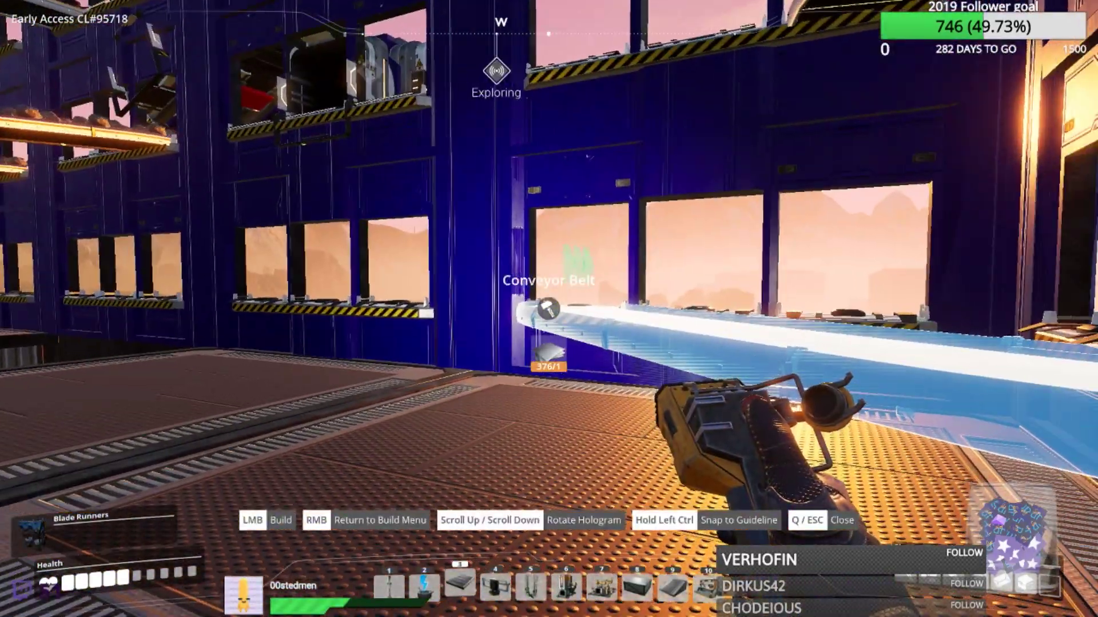
click(547, 310)
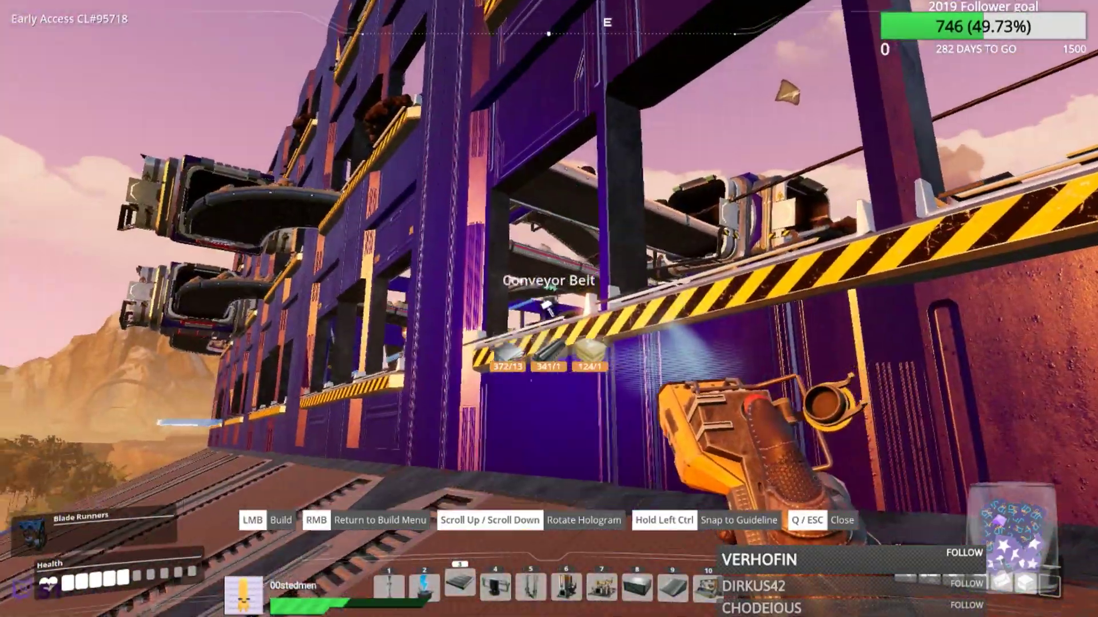
click(549, 309)
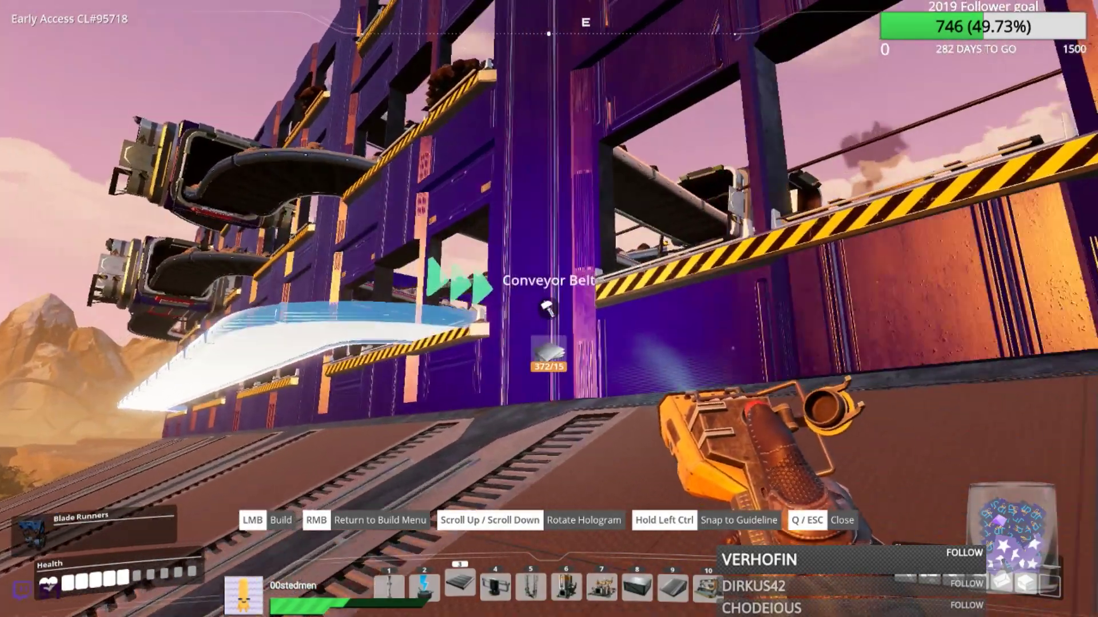
- Dismantle the wall piece and the 8m x 4m foundation
key(f)
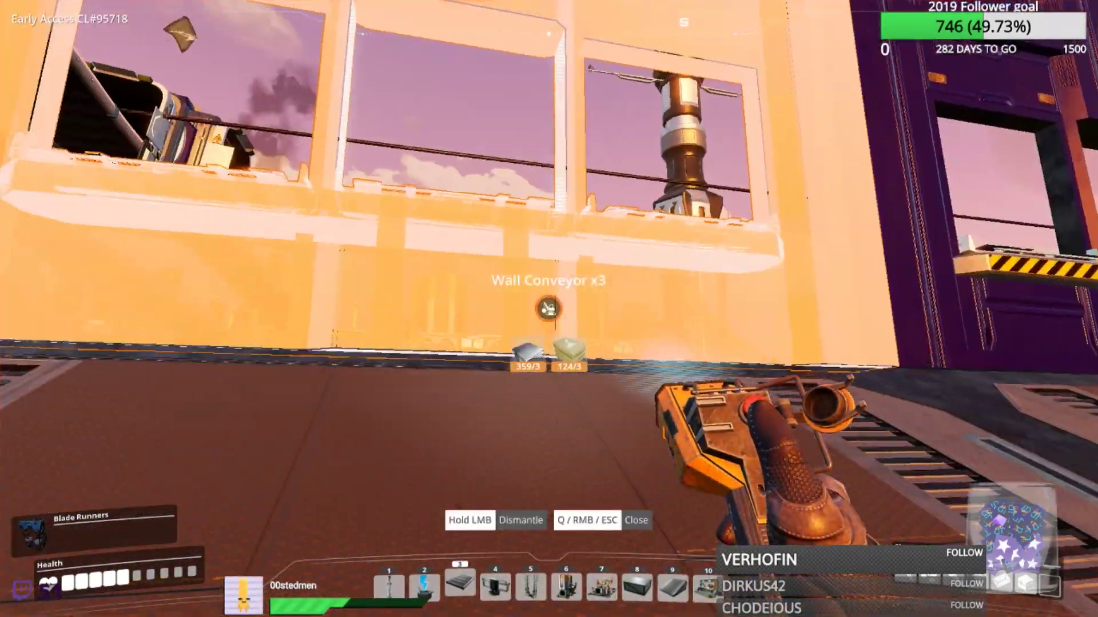
click(549, 309)
drag(549, 309, 549, 308)
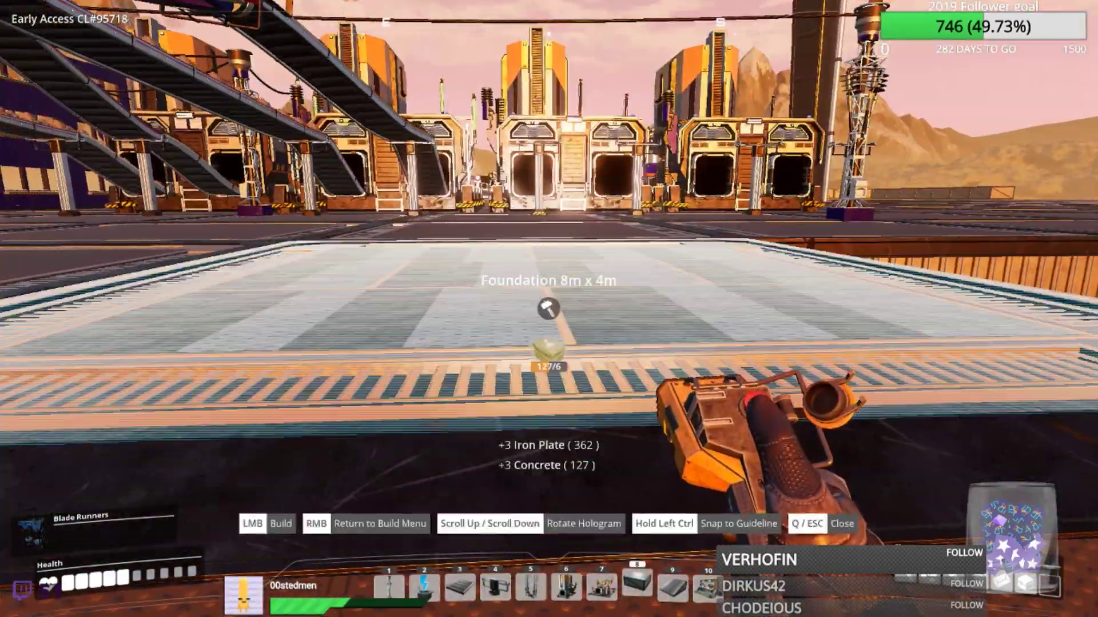
click(549, 309)
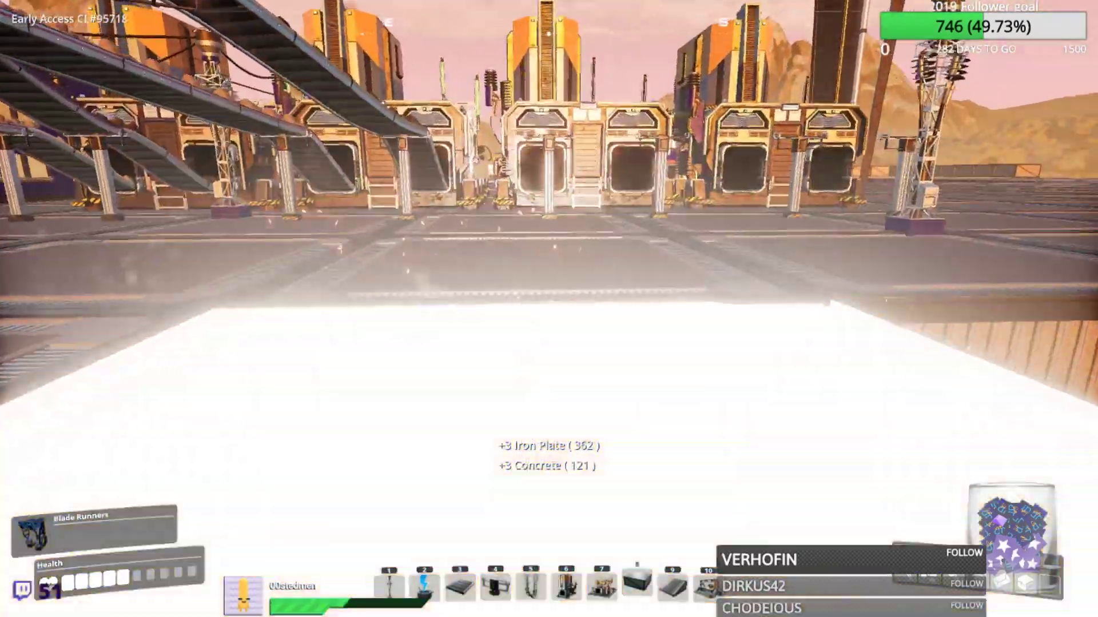
key(3)
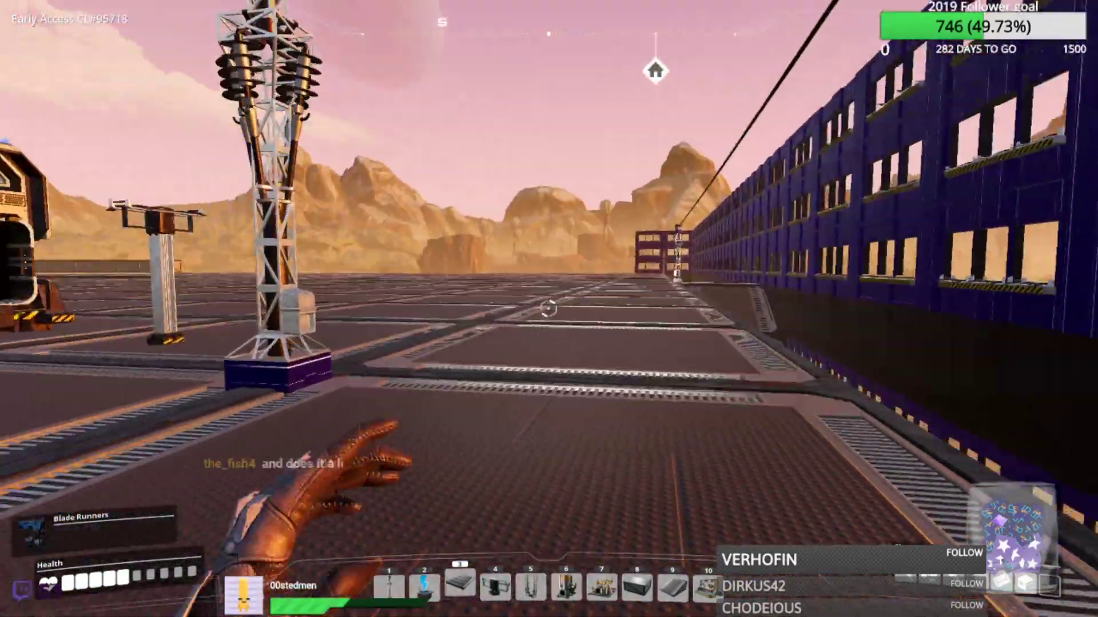
- Turn north toward the blue wall, attempt a conveyor belt, and put the tool away
drag(549, 309, 549, 309)
key(w)
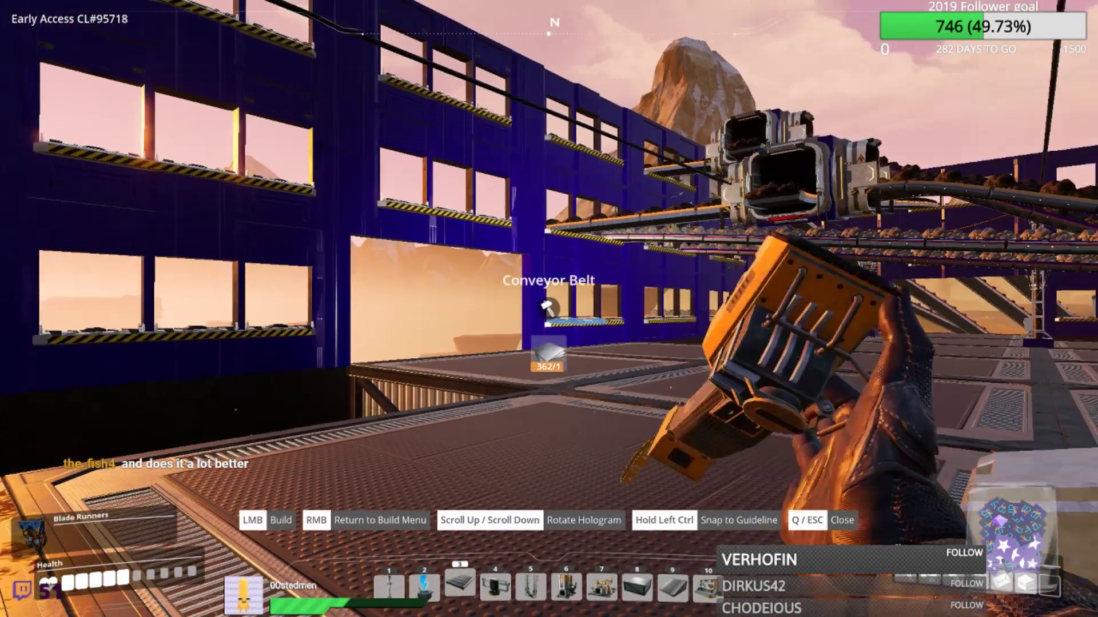
click(549, 309)
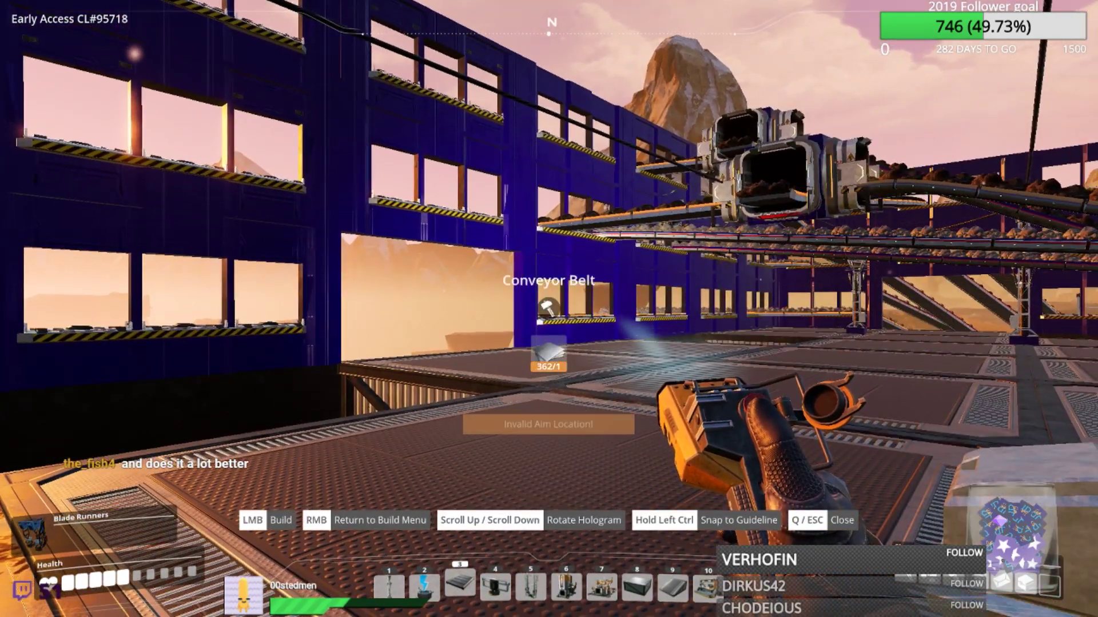
key(Escape)
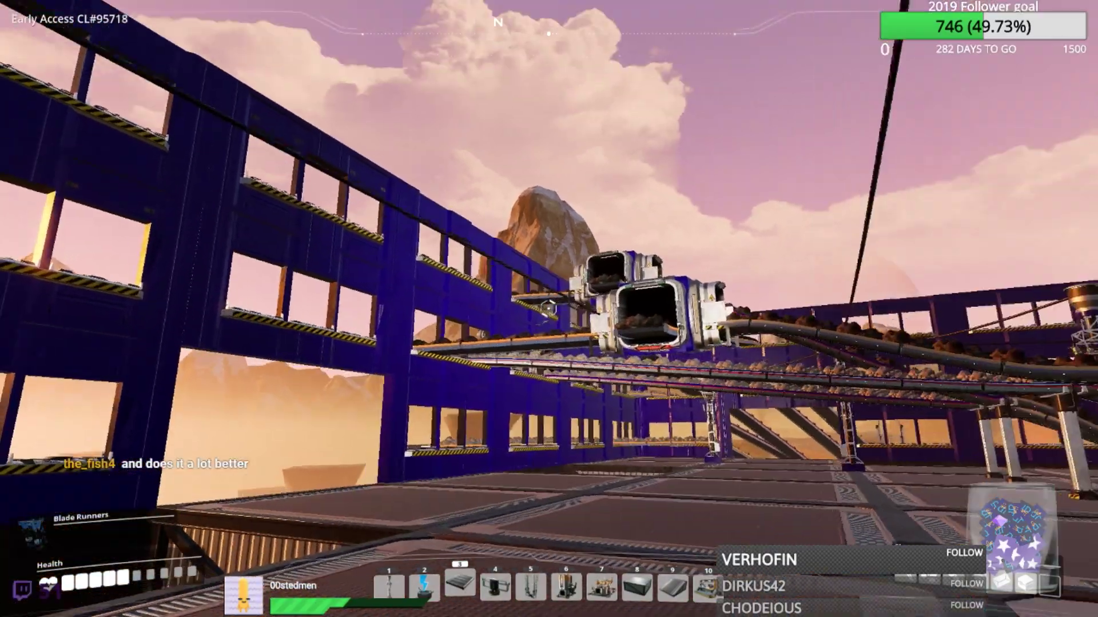
- Walk along the walkway surveying the factory and pick up iron ore from the belt
key(w)
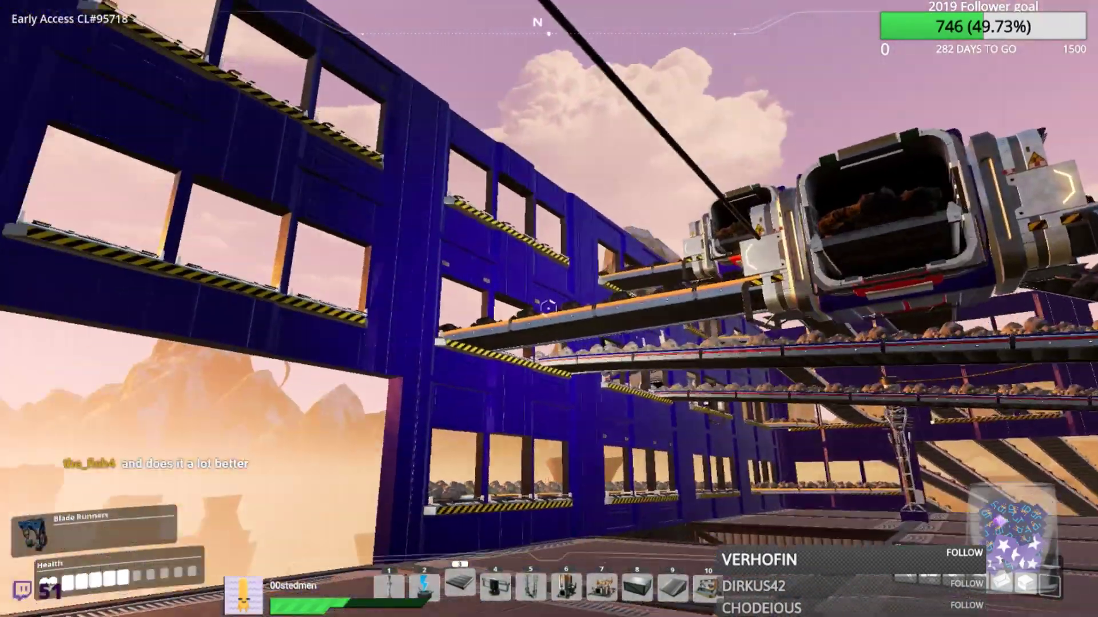
key(w)
key(w)
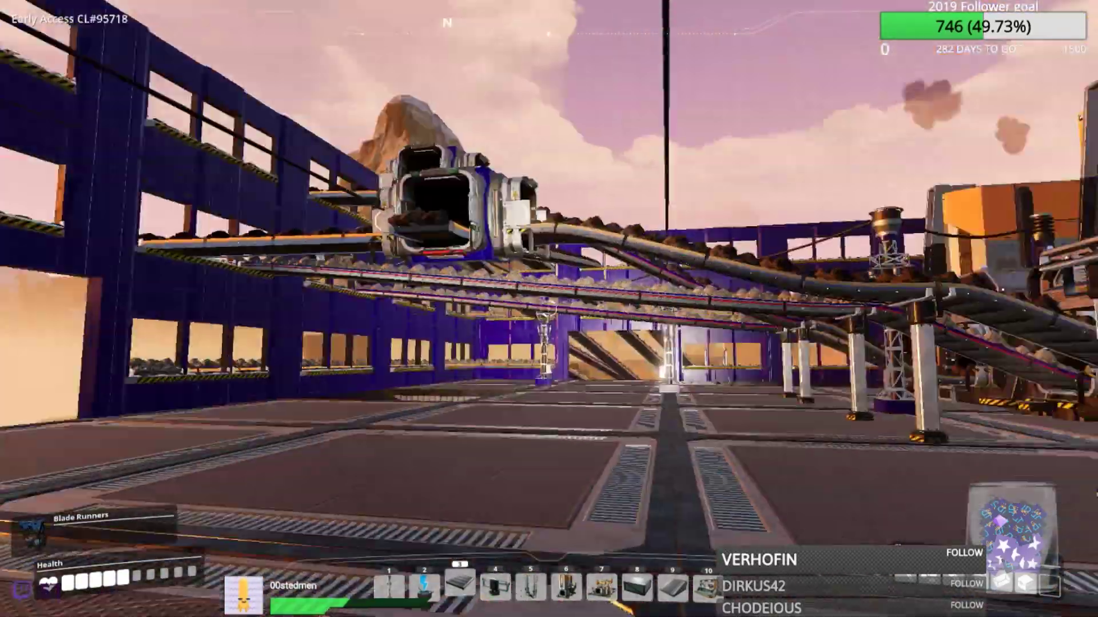
key(w)
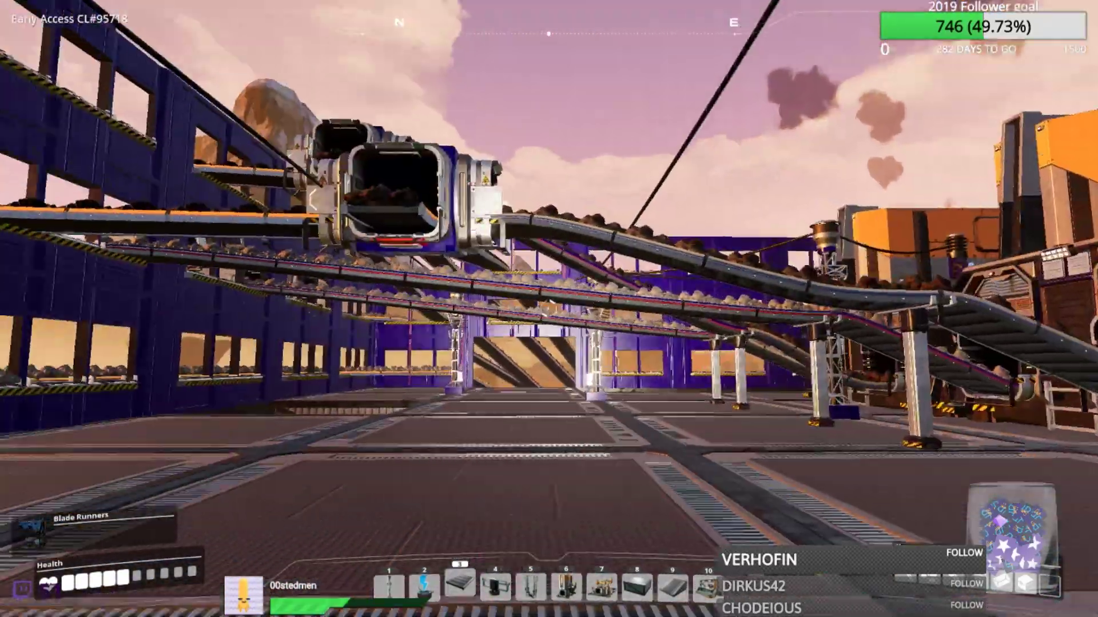
key(w)
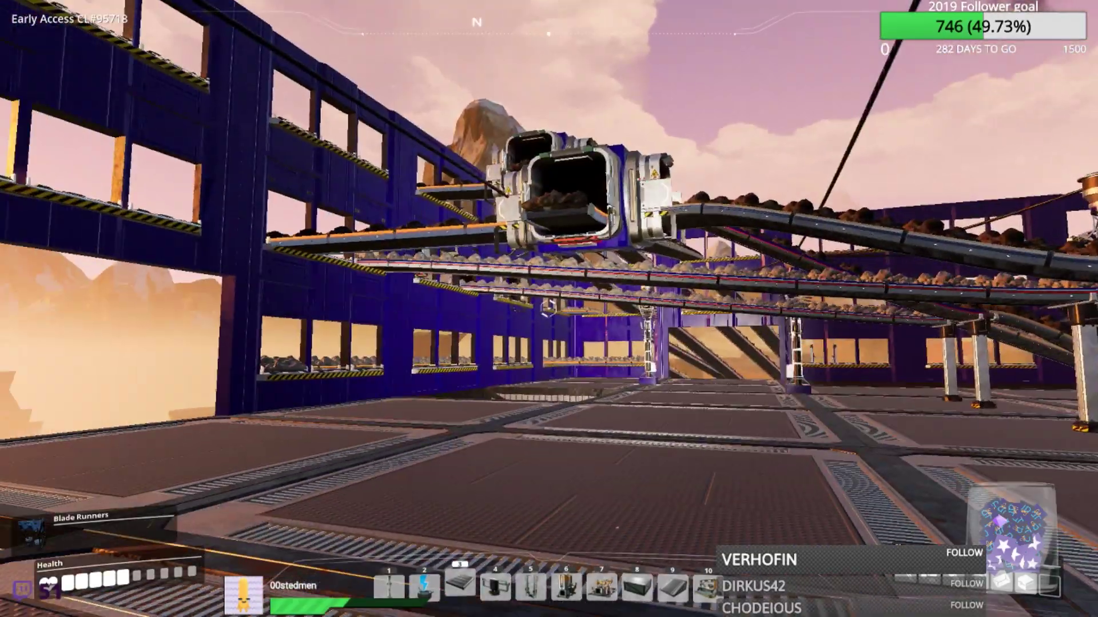
key(w)
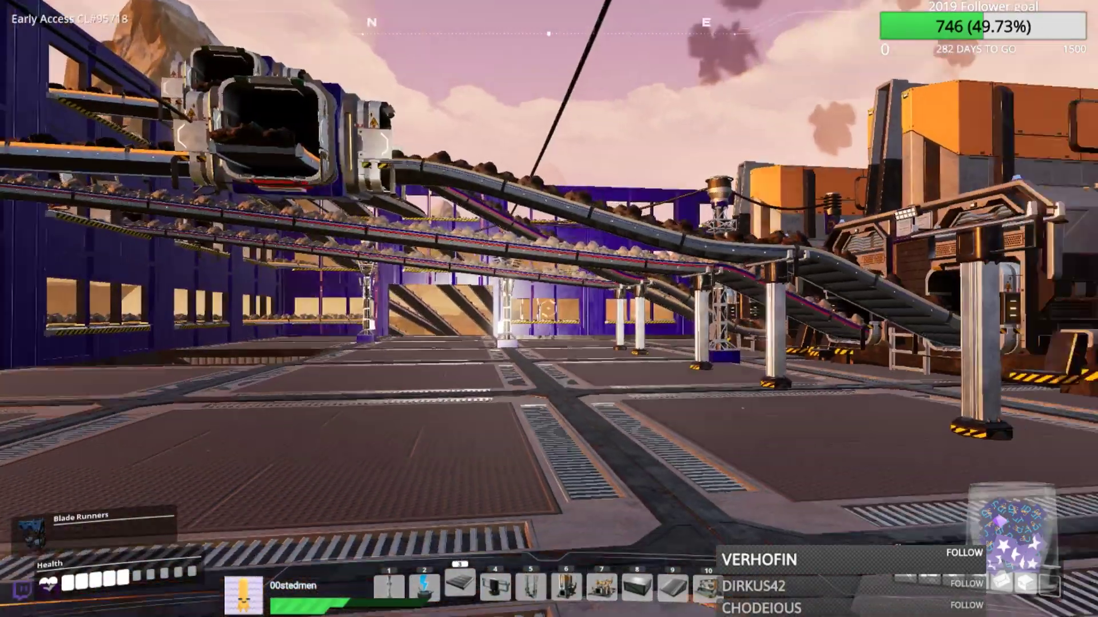
key(w)
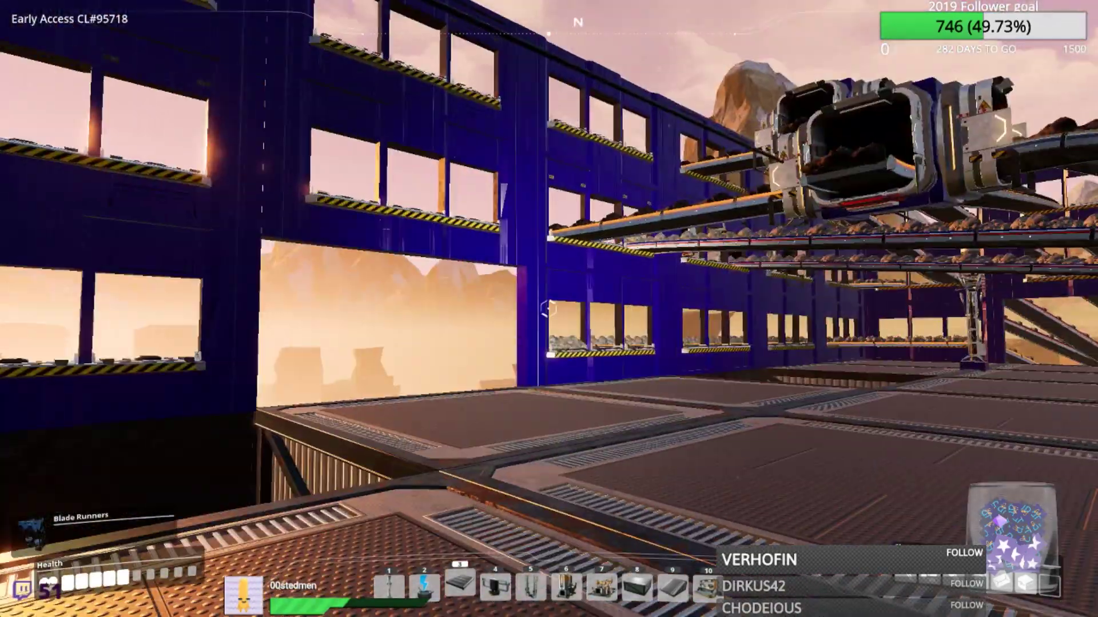
key(w)
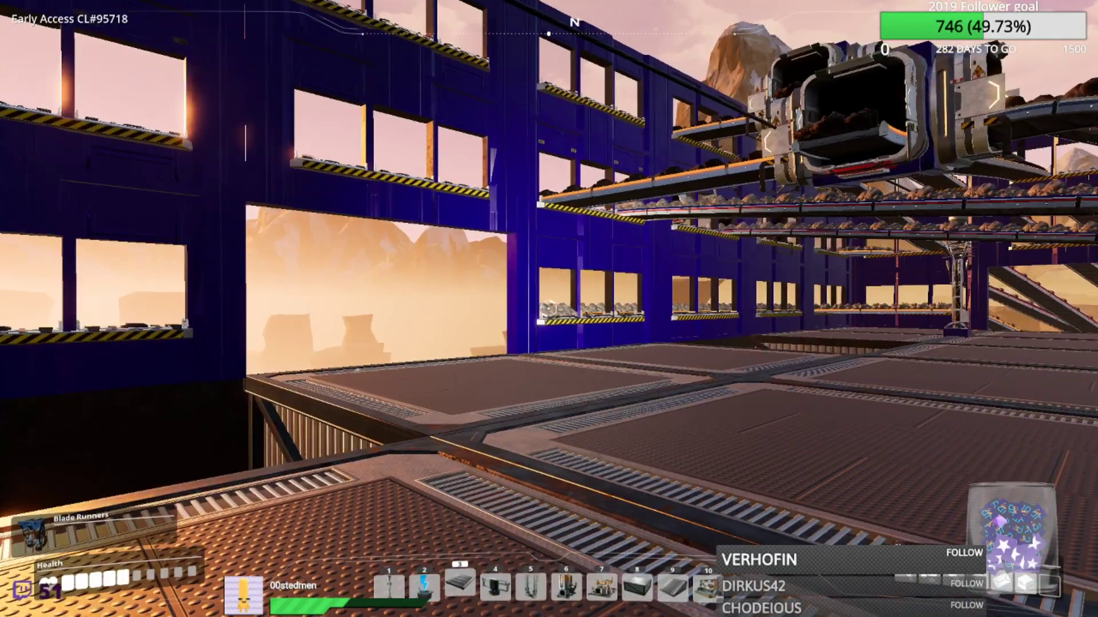
key(w)
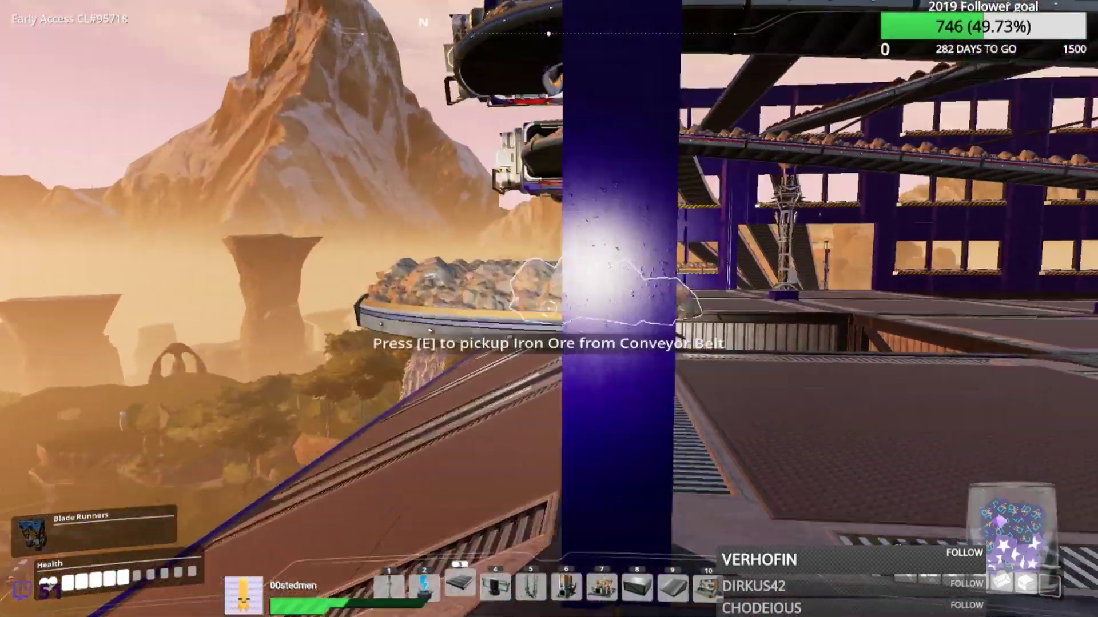
key(e)
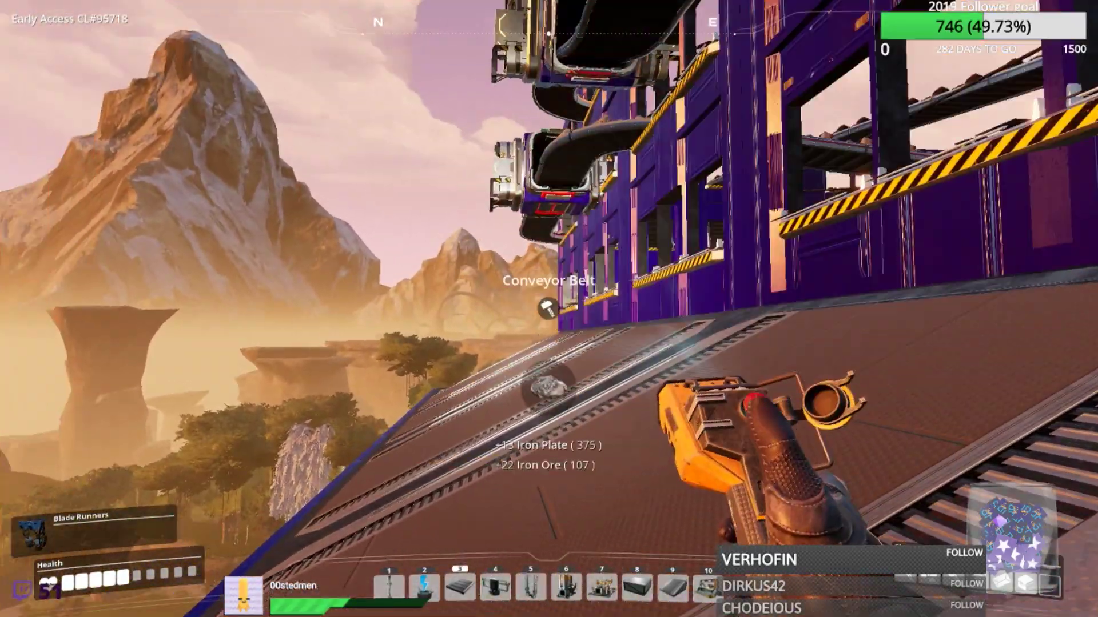
- Build a curved conveyor belt from the overhead conveyor down to ground level
key(q)
key(w)
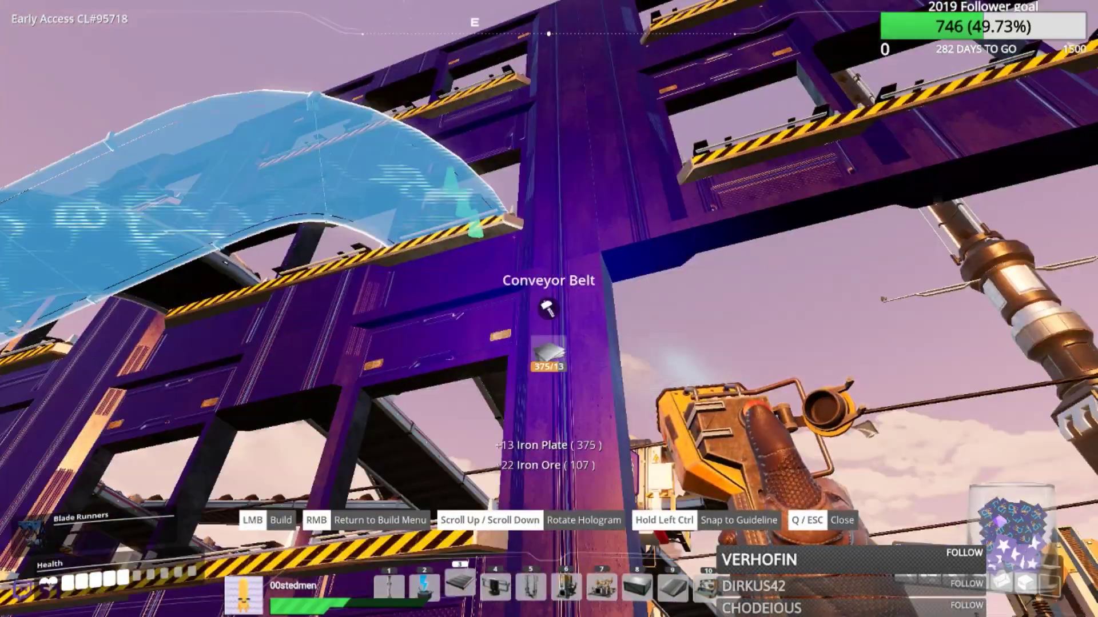
key(w)
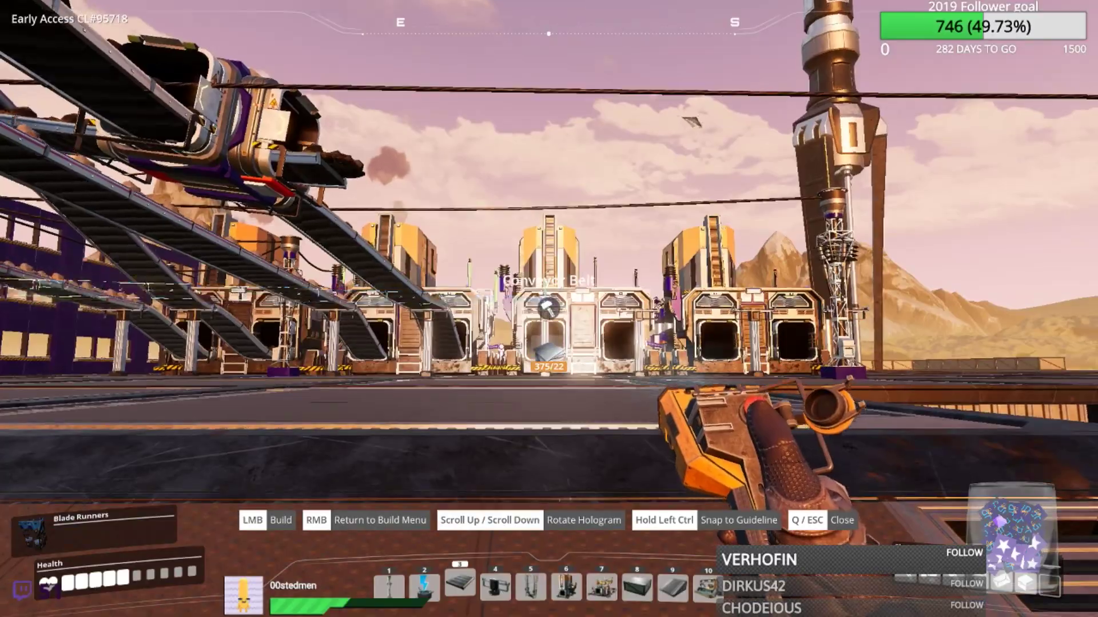
click(549, 309)
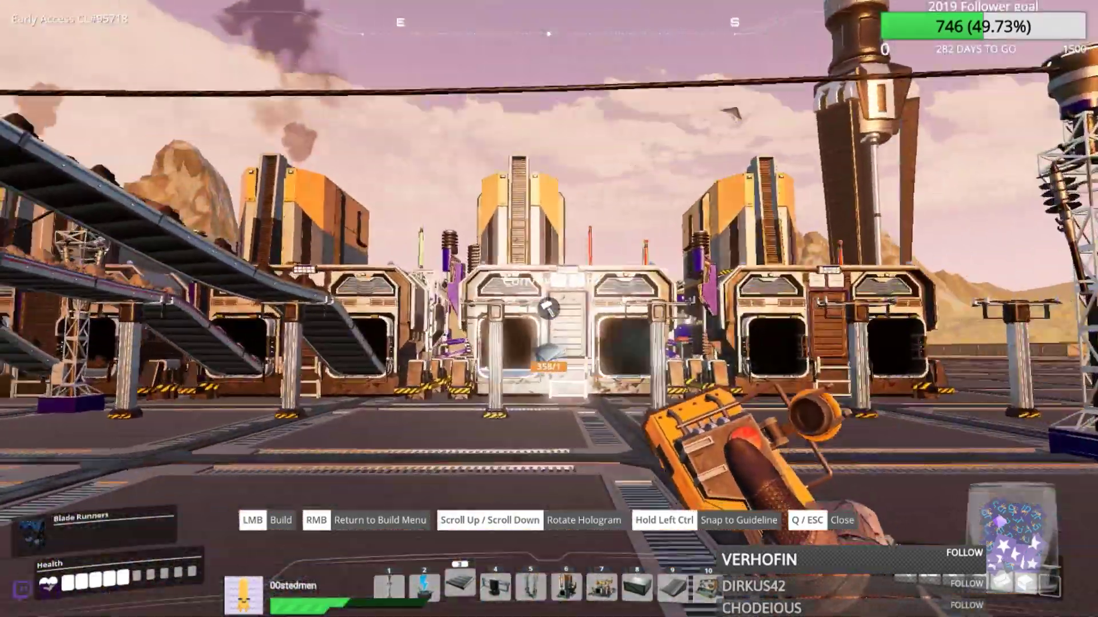
- Walk through the purple wall opening and dismantle the ramp
key(w)
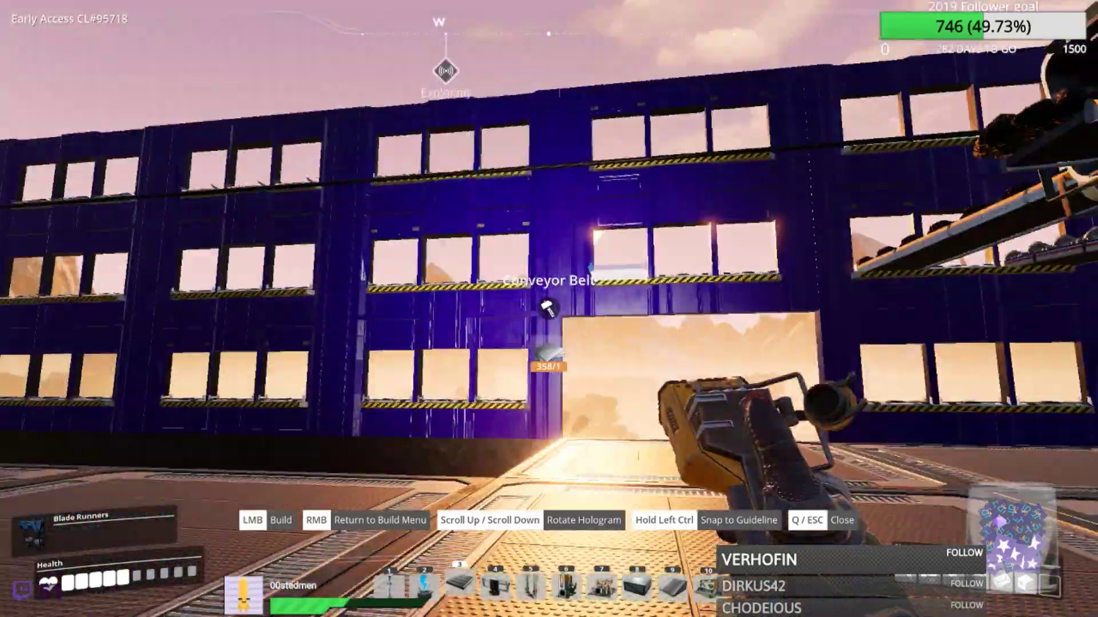
key(w)
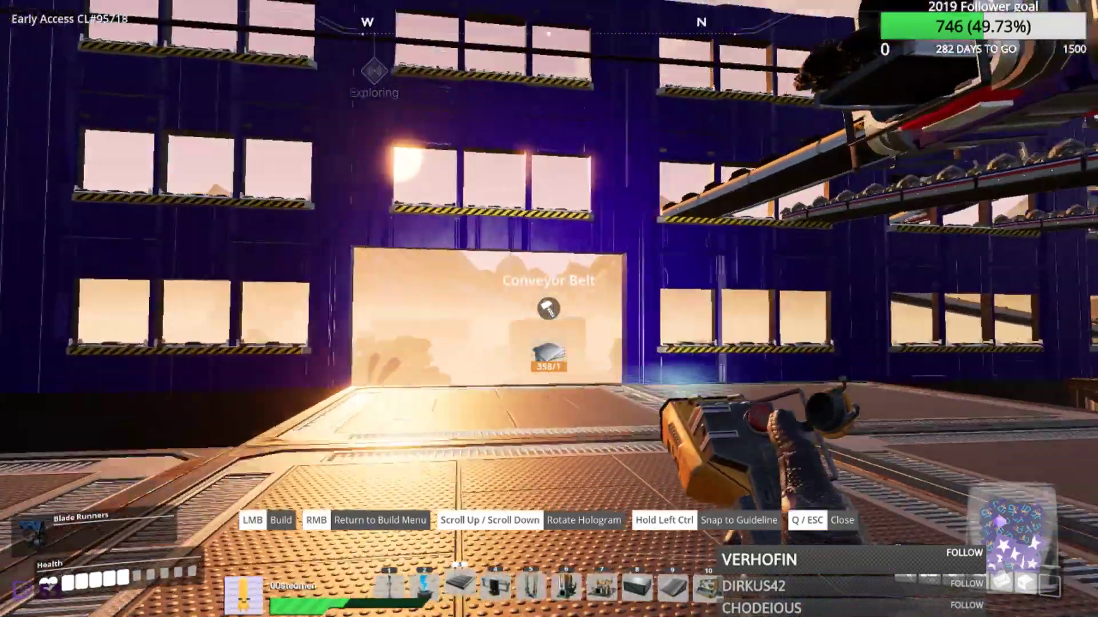
key(w)
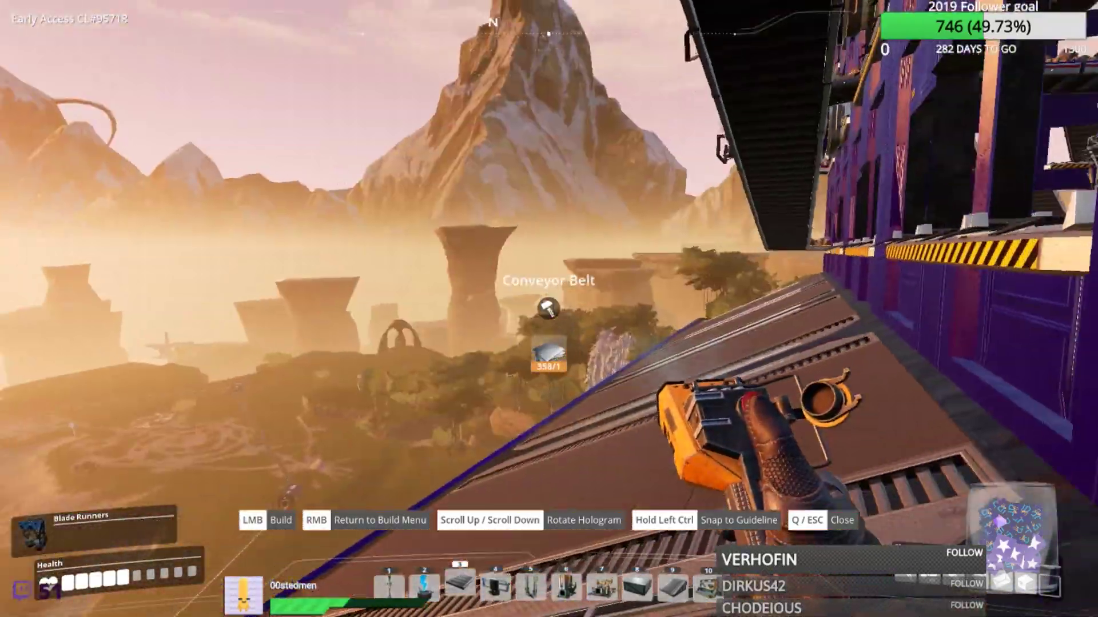
key(f)
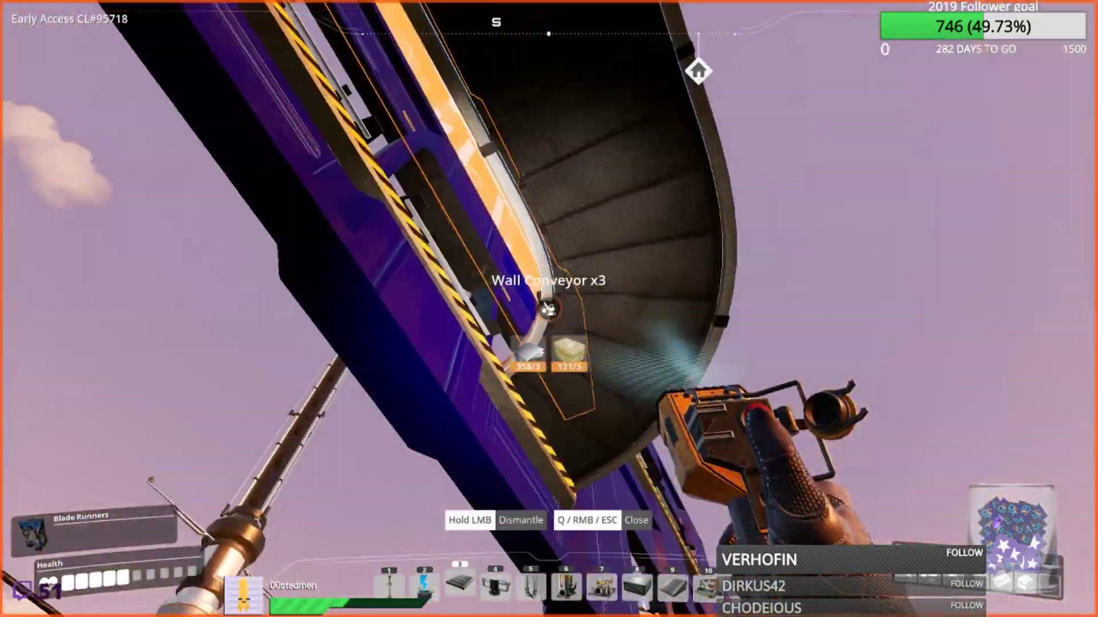
click(549, 309)
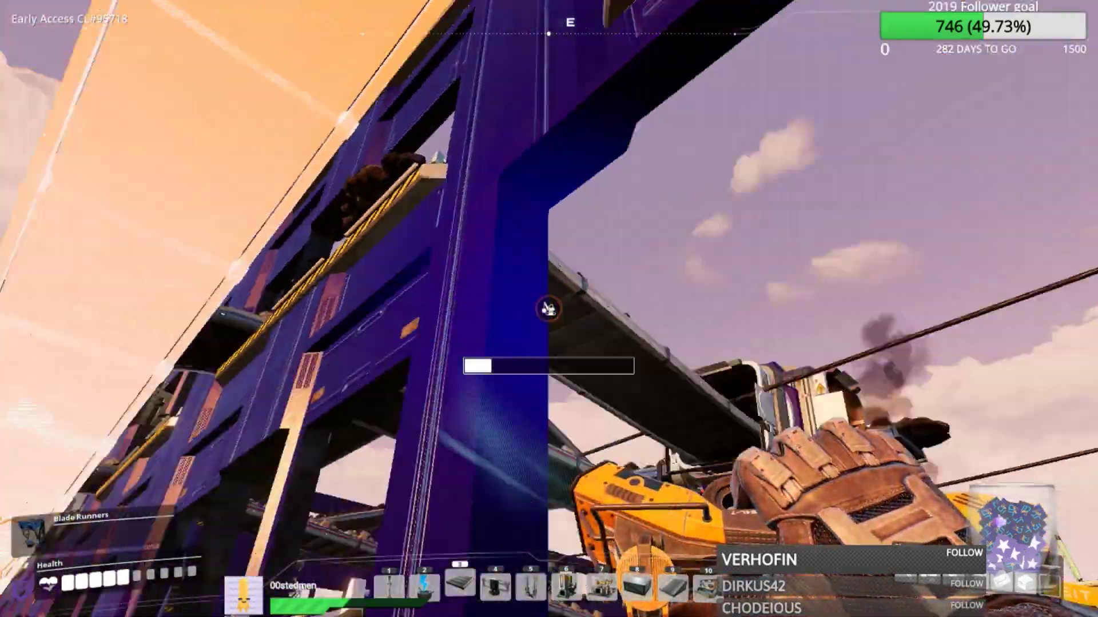
- Lay a belt section along the ramp, dismantle the misplaced belt, and reselect conveyor belts
key(3)
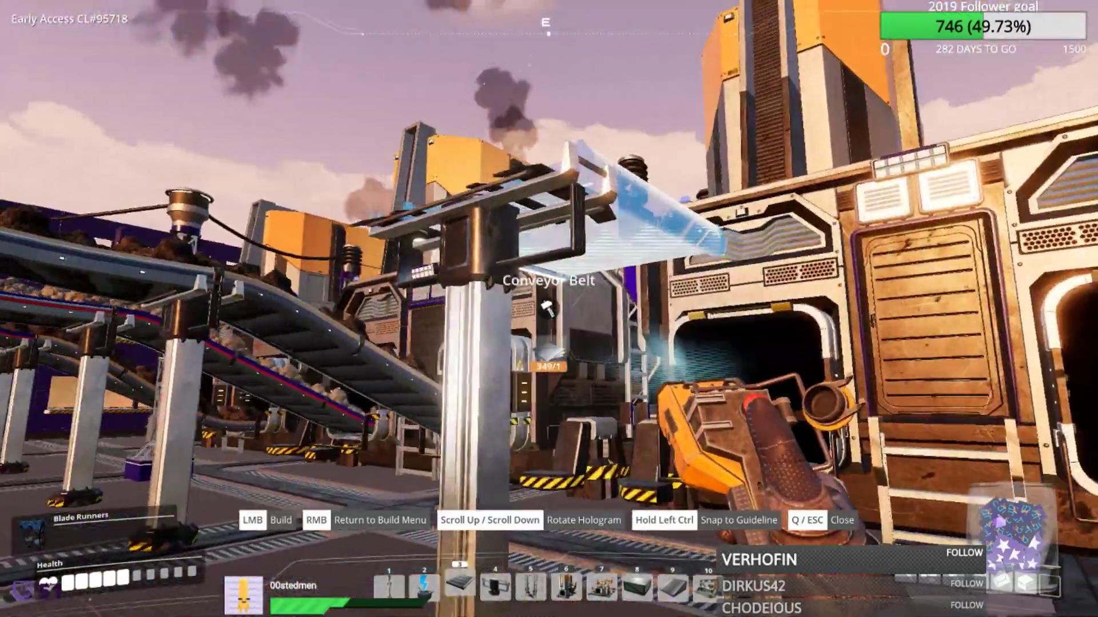
click(549, 309)
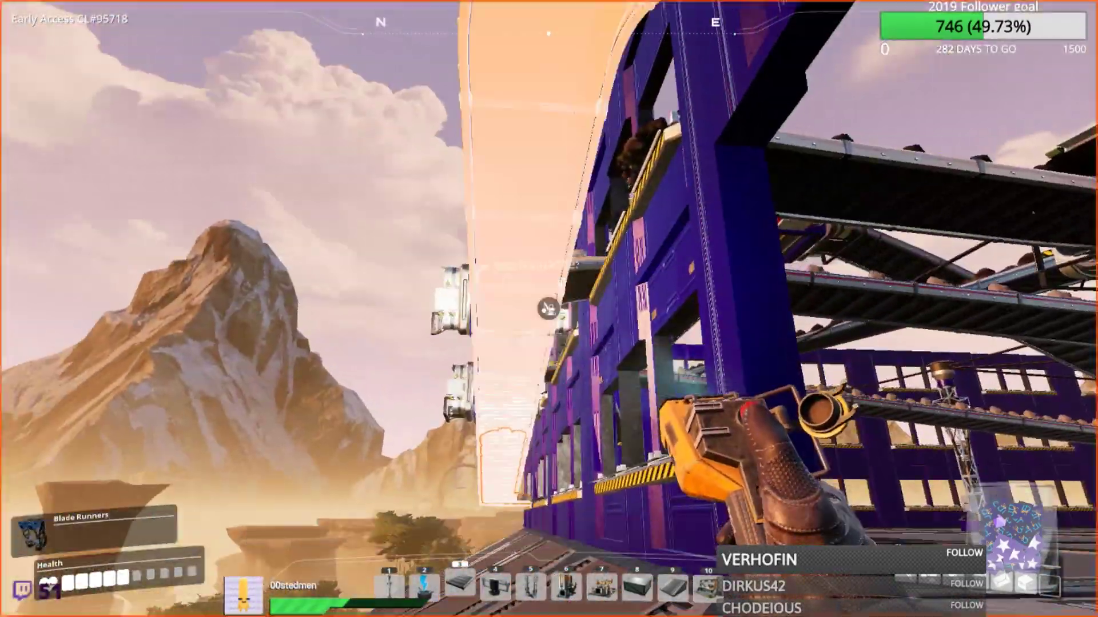
click(549, 309)
key(3)
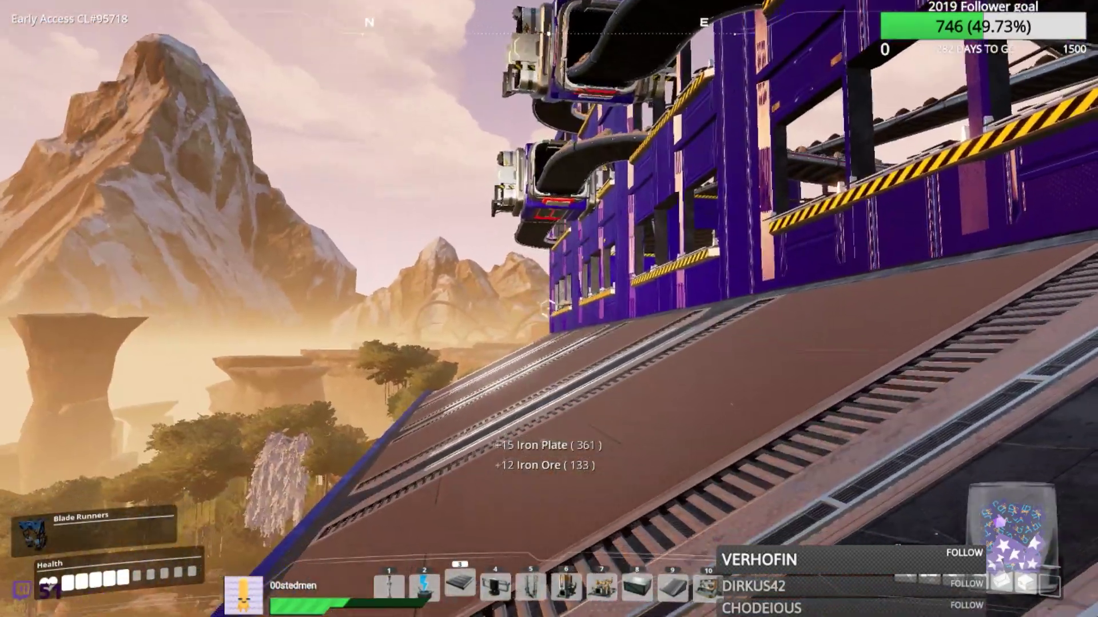
key(3)
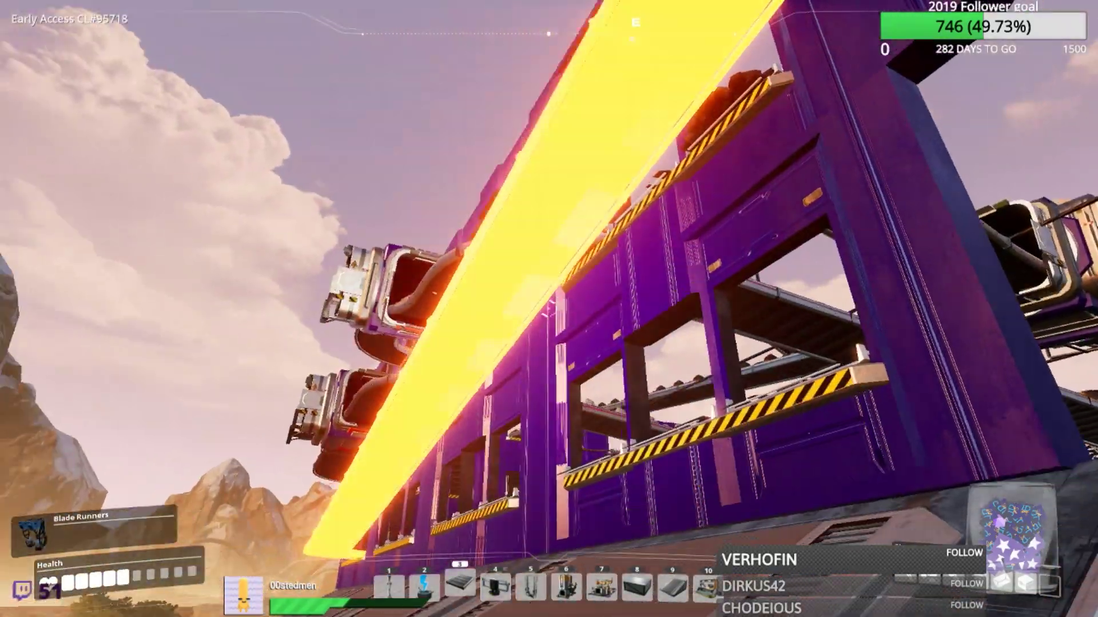
- Choose Conveyor Splitter from the Logistics build menu and place it on the wall belt
right_click(549, 308)
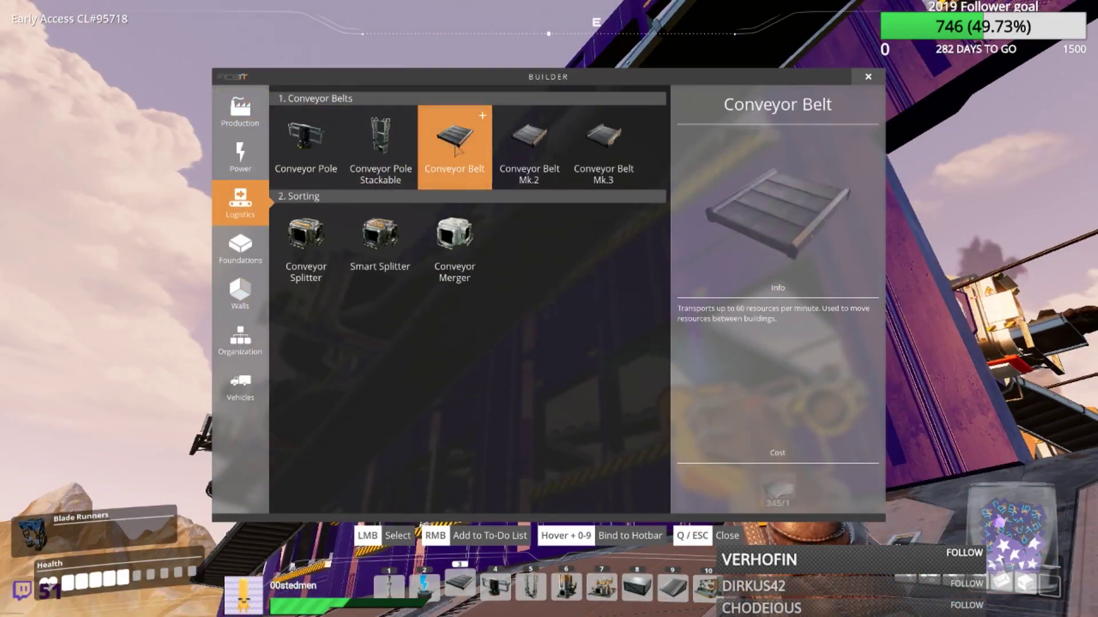
click(380, 245)
right_click(550, 309)
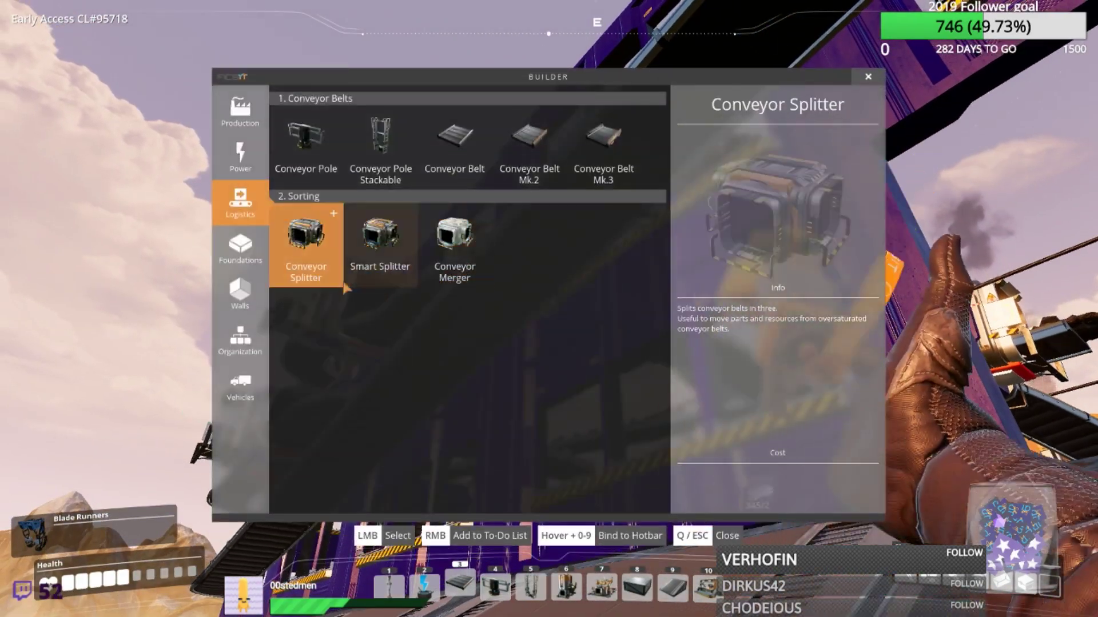
click(305, 245)
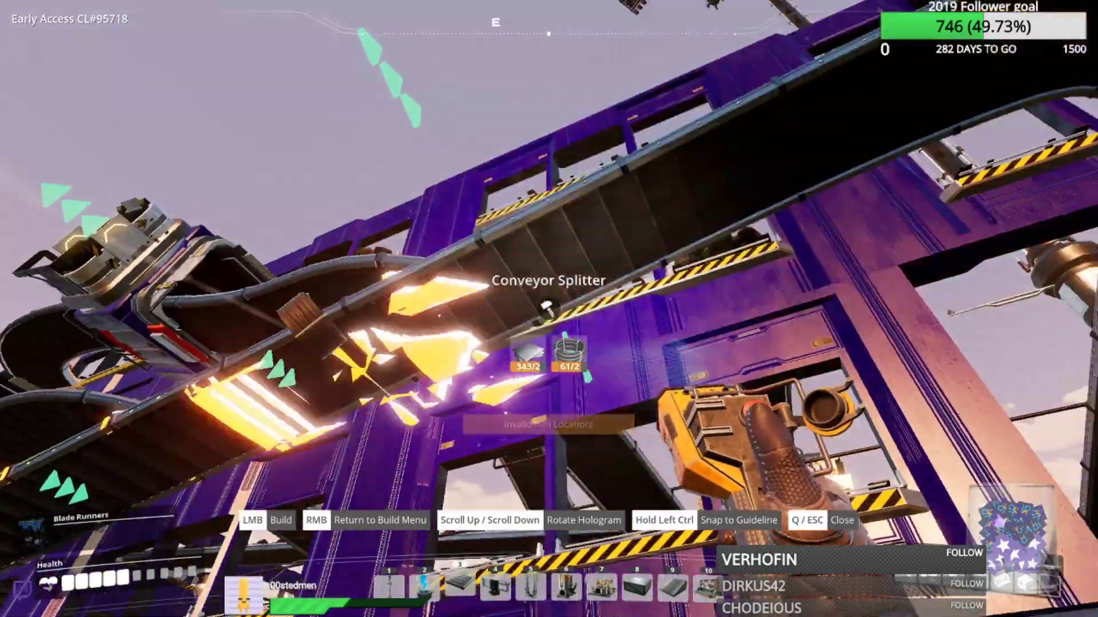
click(549, 309)
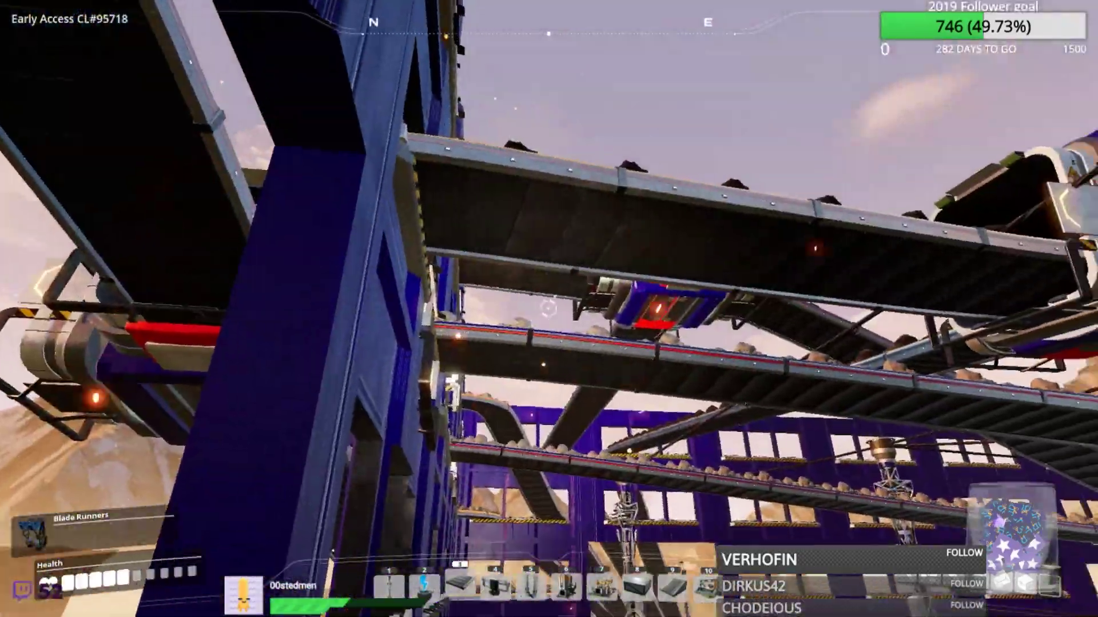
key(3)
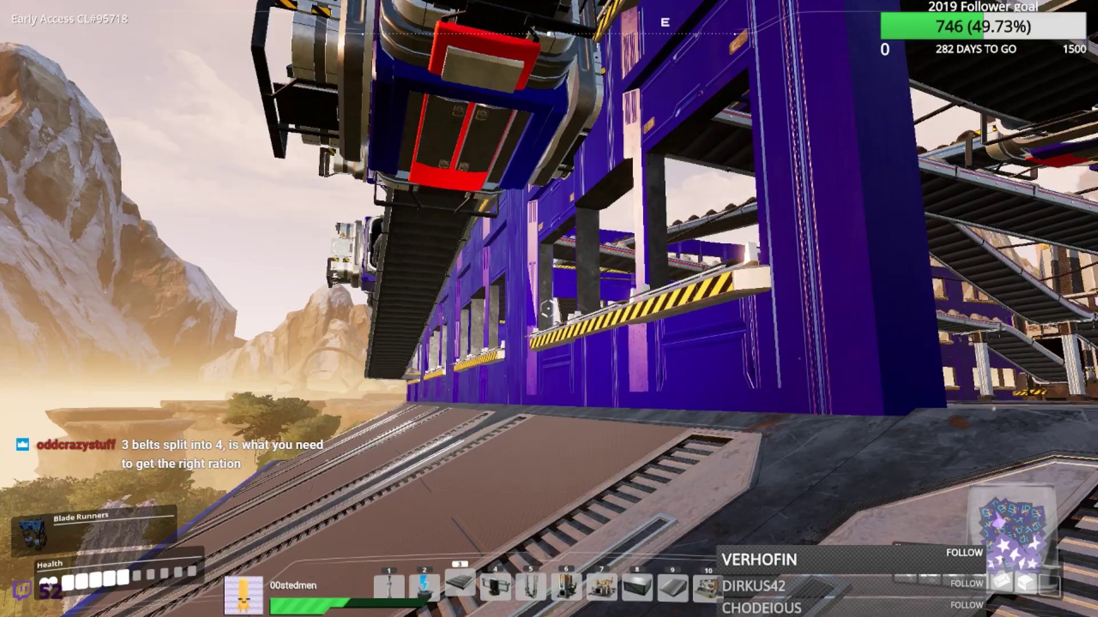
- Walk to the purple wall and back, starting a conveyor belt toward the foundries
key(w)
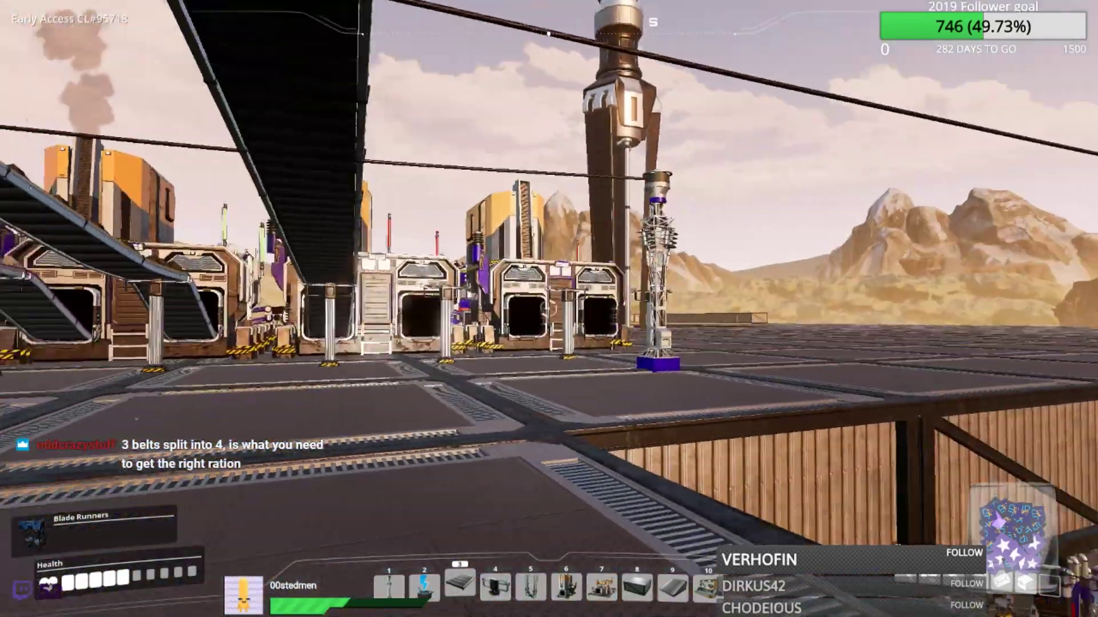
key(w)
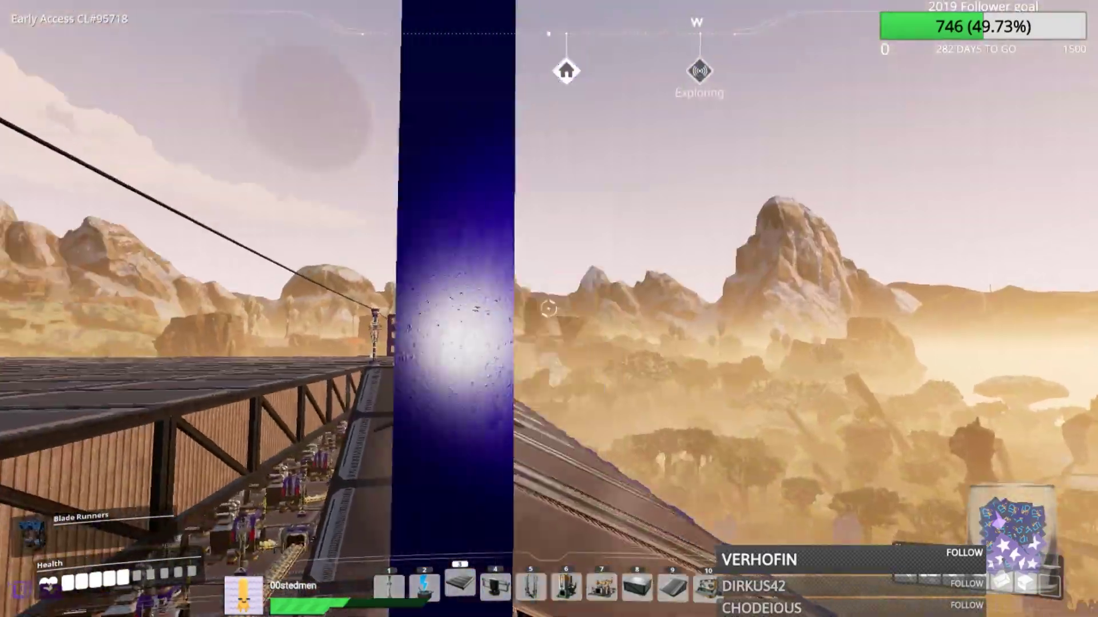
key(w)
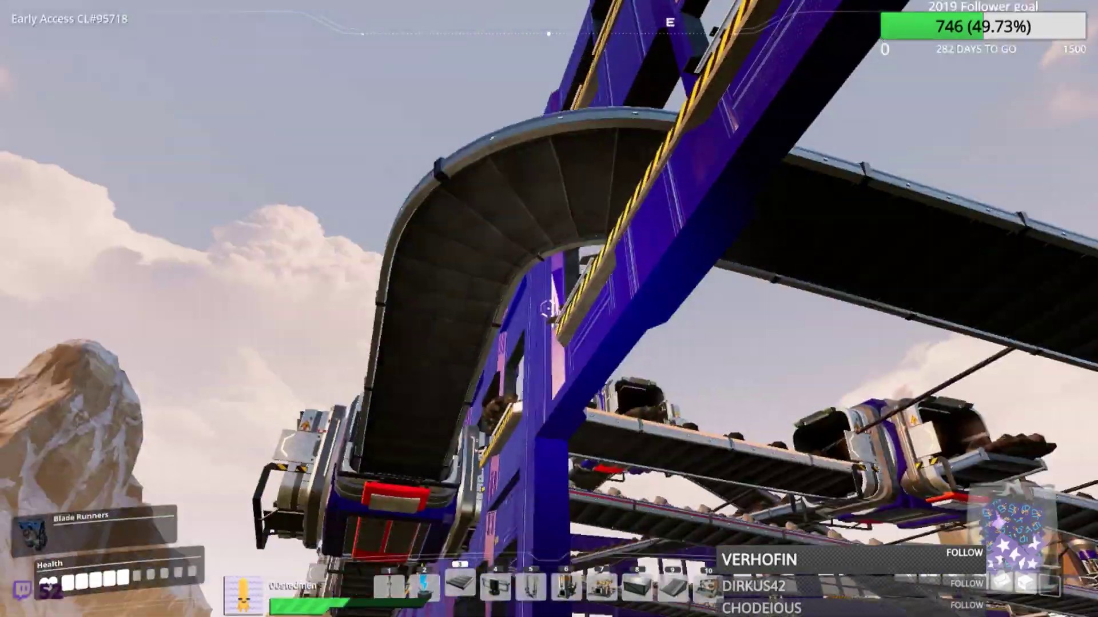
key(w)
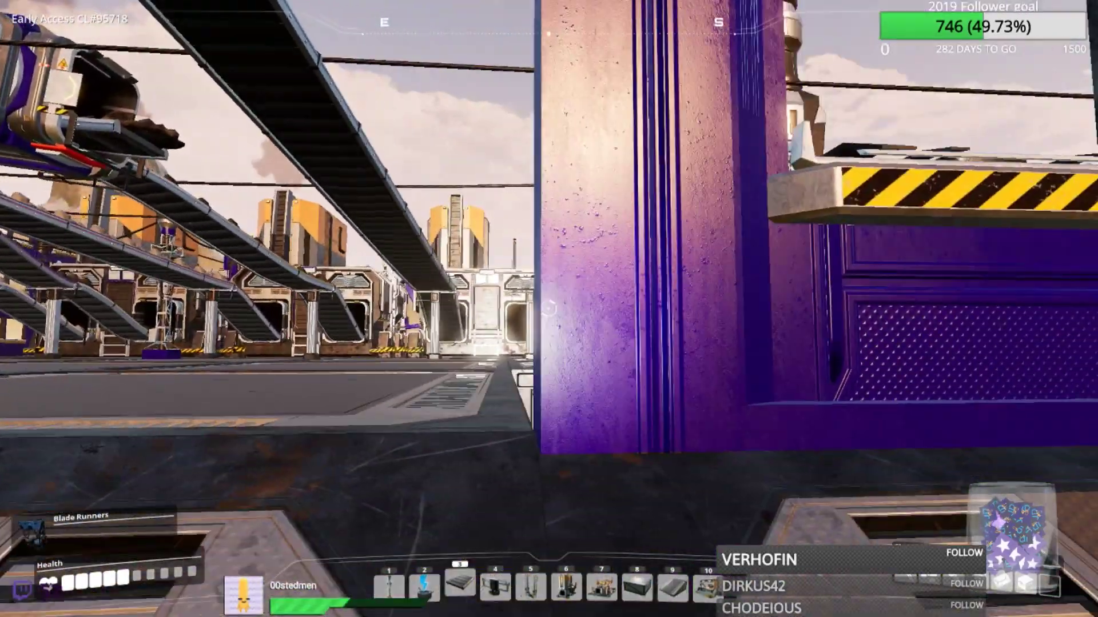
key(q)
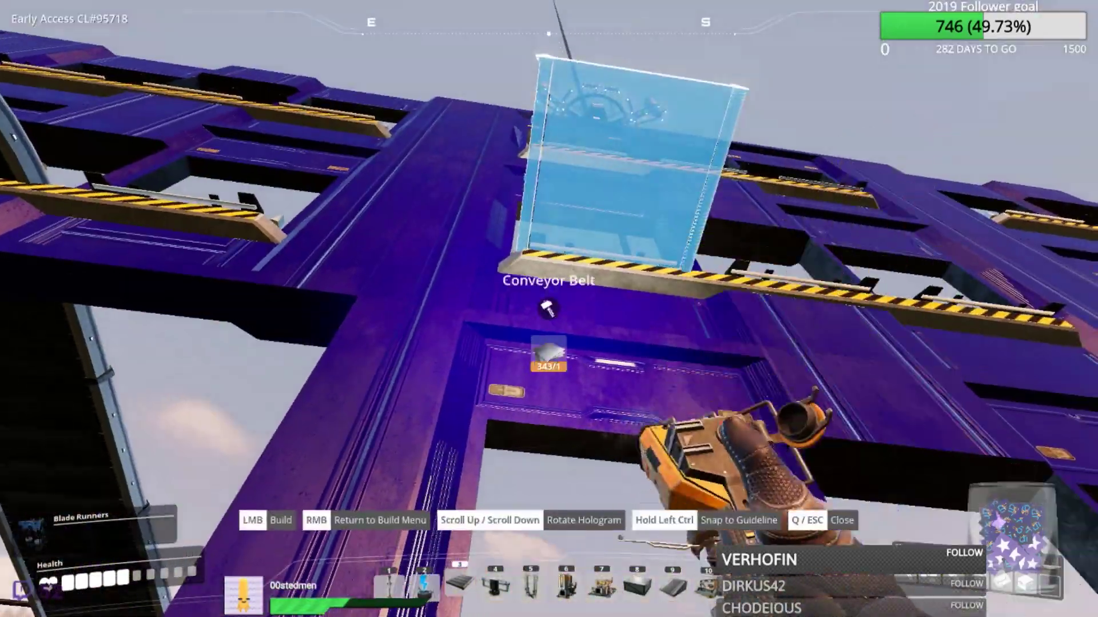
key(w)
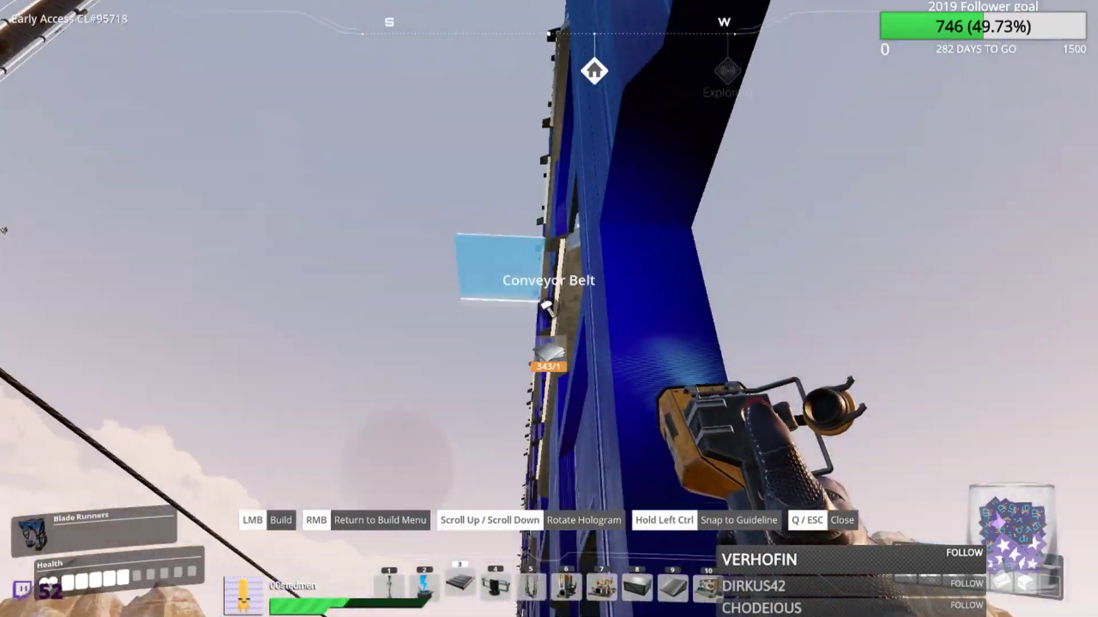
key(w)
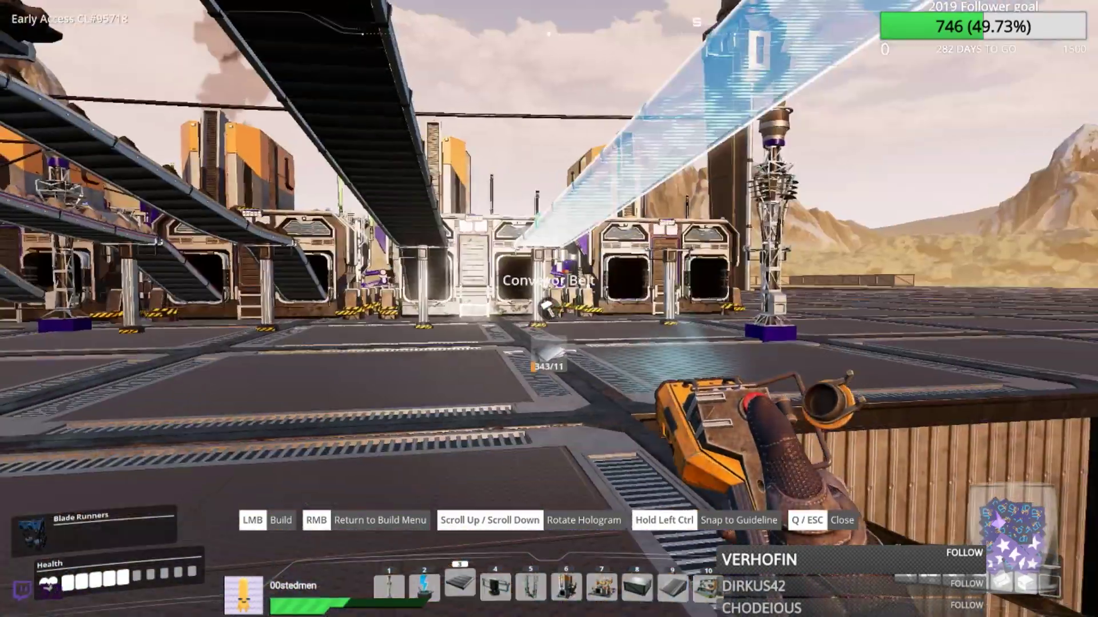
click(549, 309)
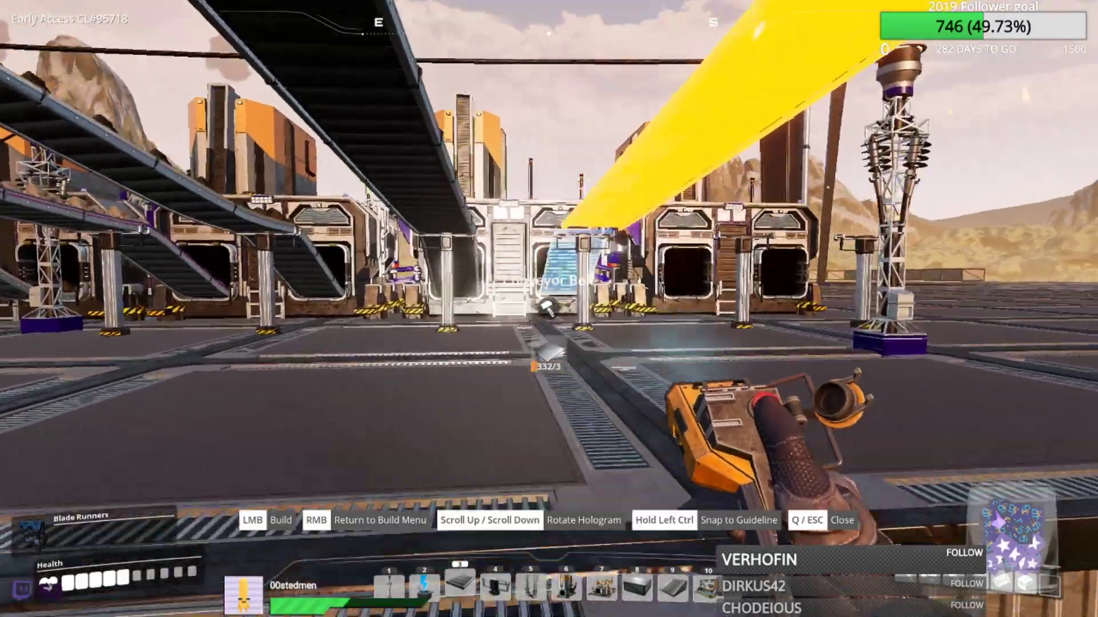
- Dismantle the power pole near the foundries and select power lines
drag(550, 309, 772, 309)
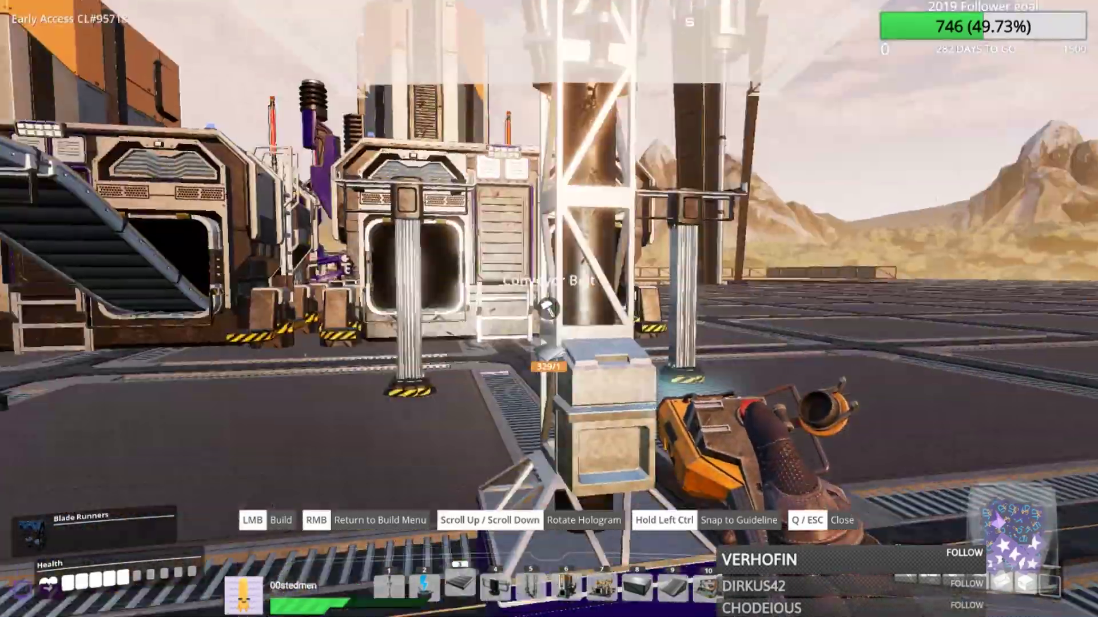
key(f)
click(549, 309)
key(2)
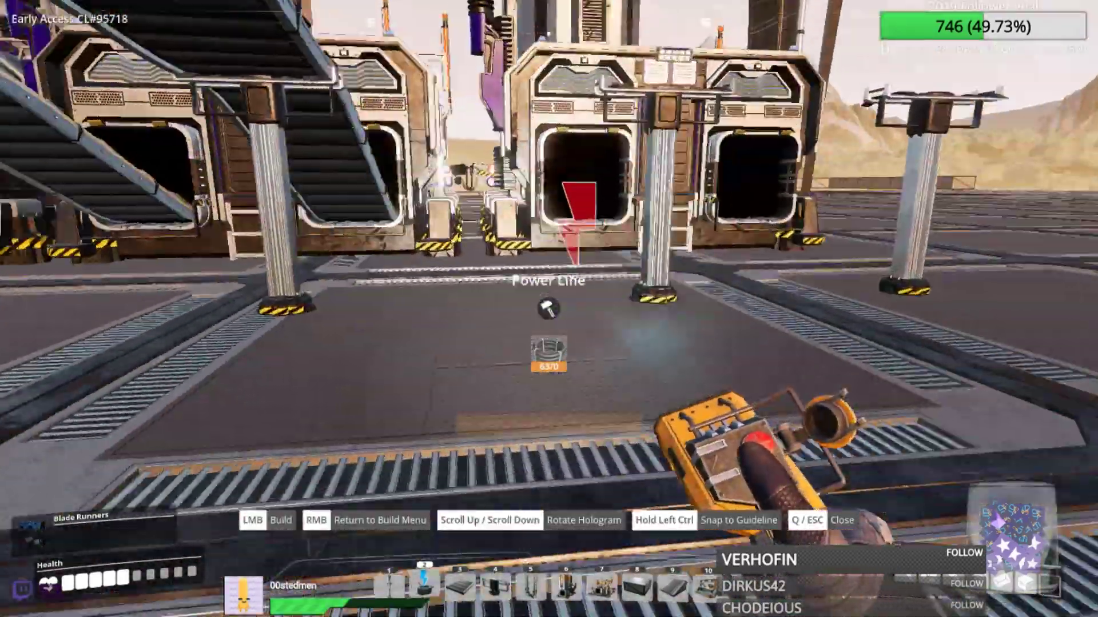
- Place a power pole on the ledge and string power lines to the neighboring poles
key(1)
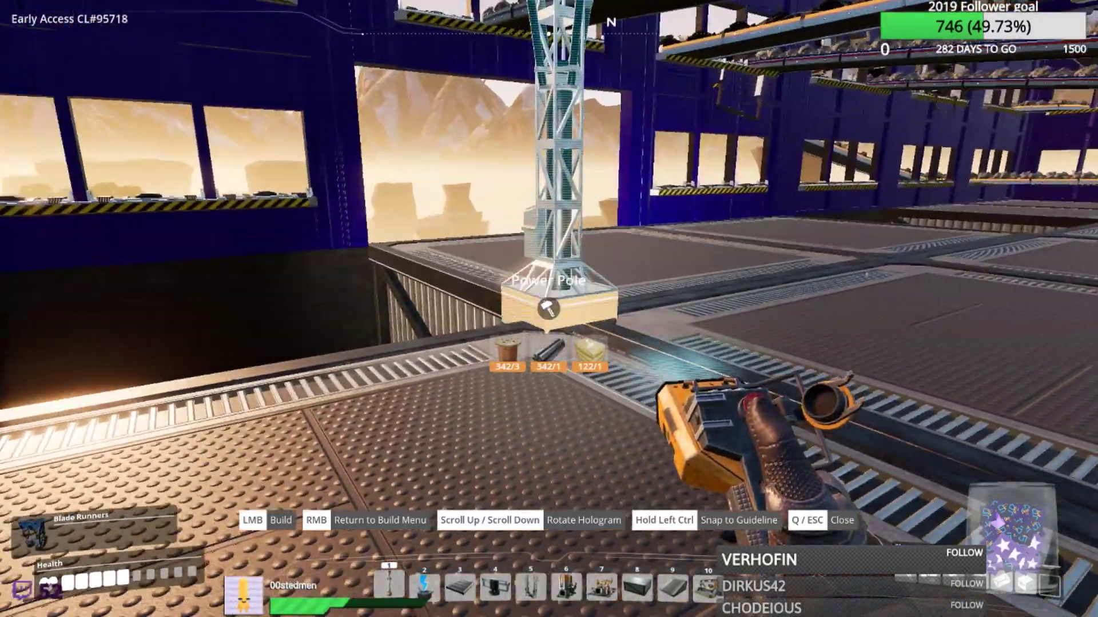
key(2)
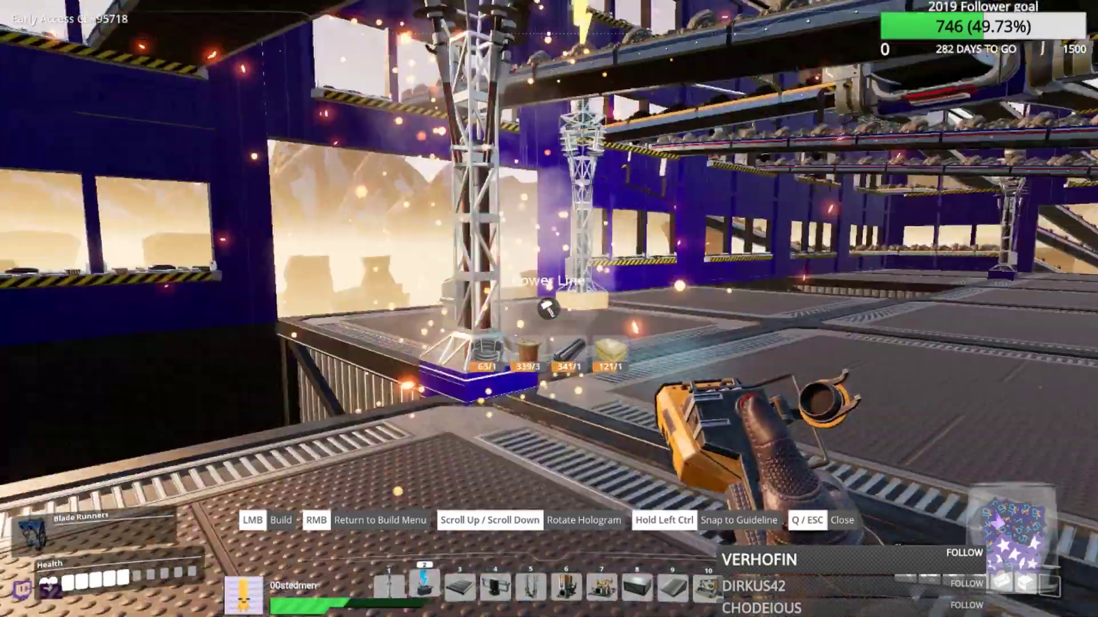
key(q)
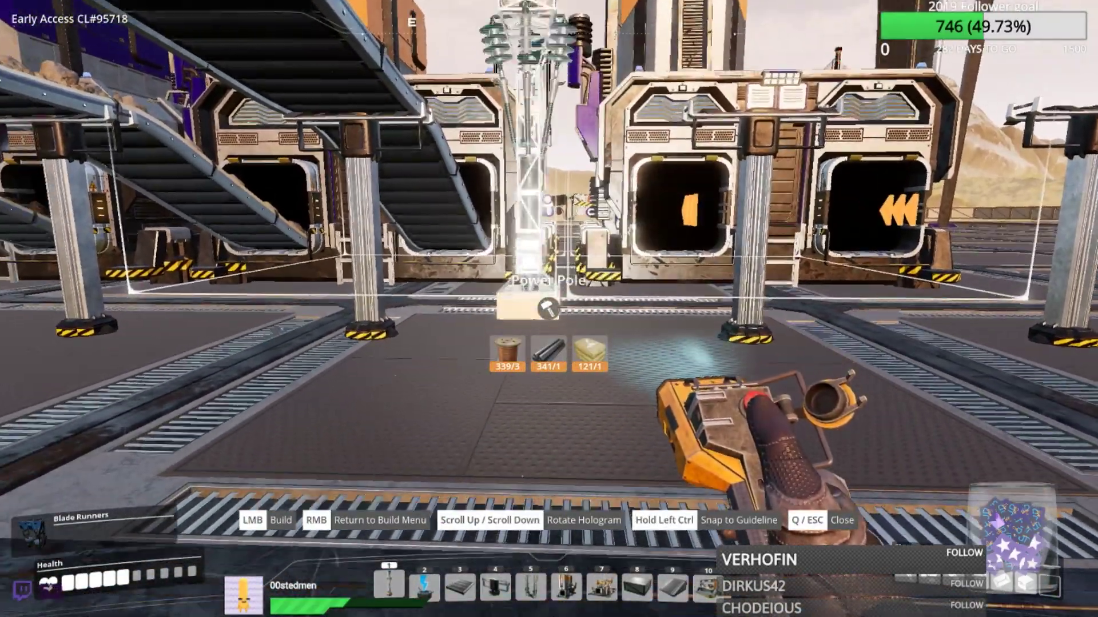
key(2)
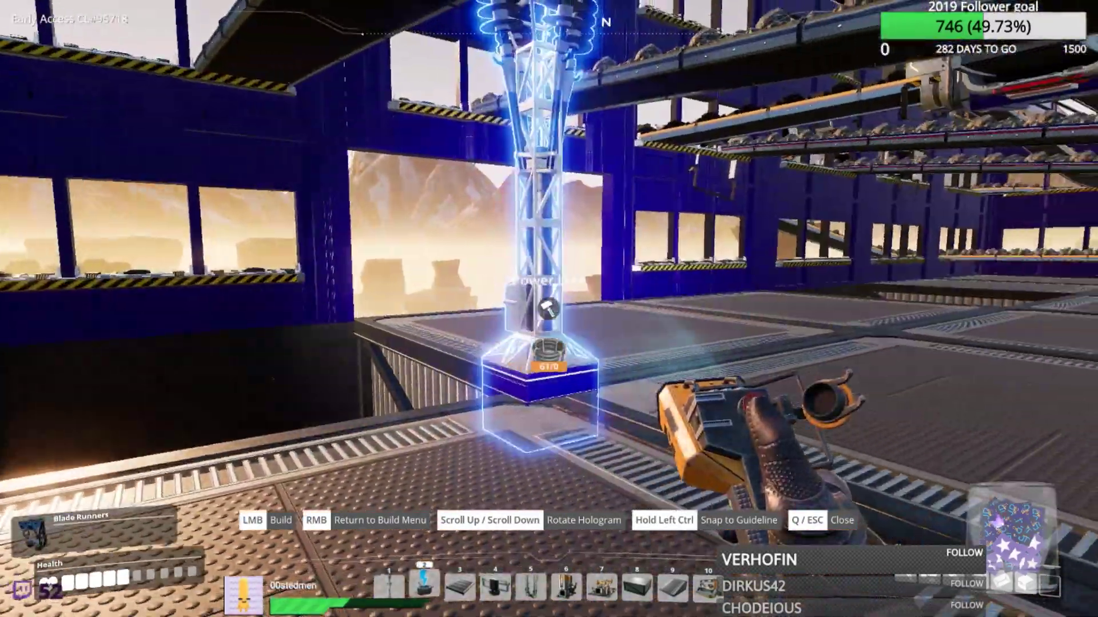
click(549, 310)
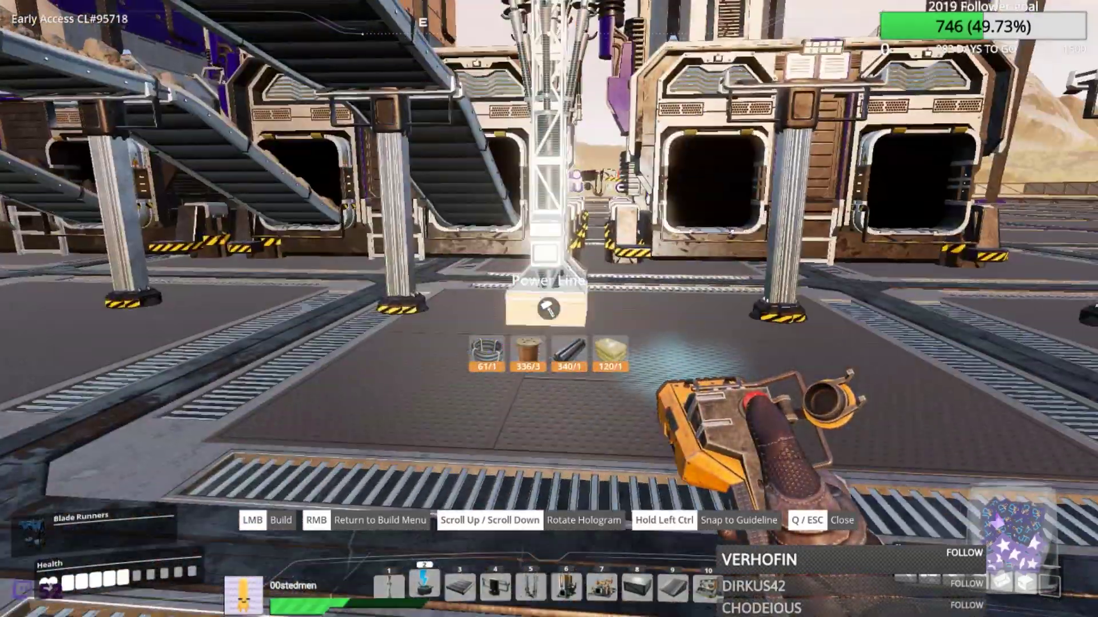
click(547, 307)
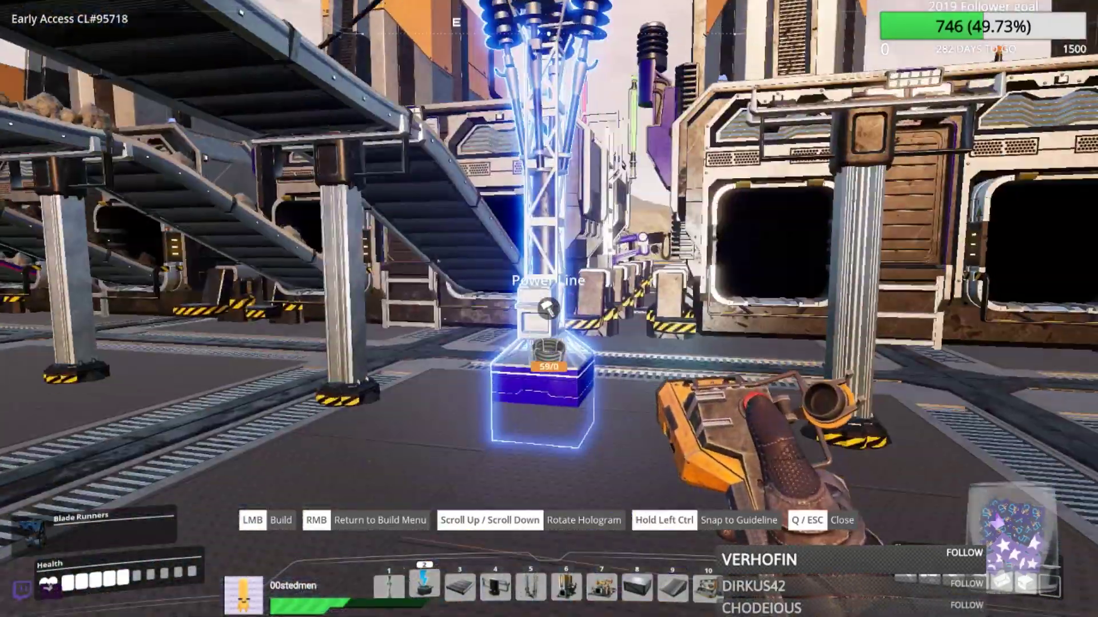
click(548, 307)
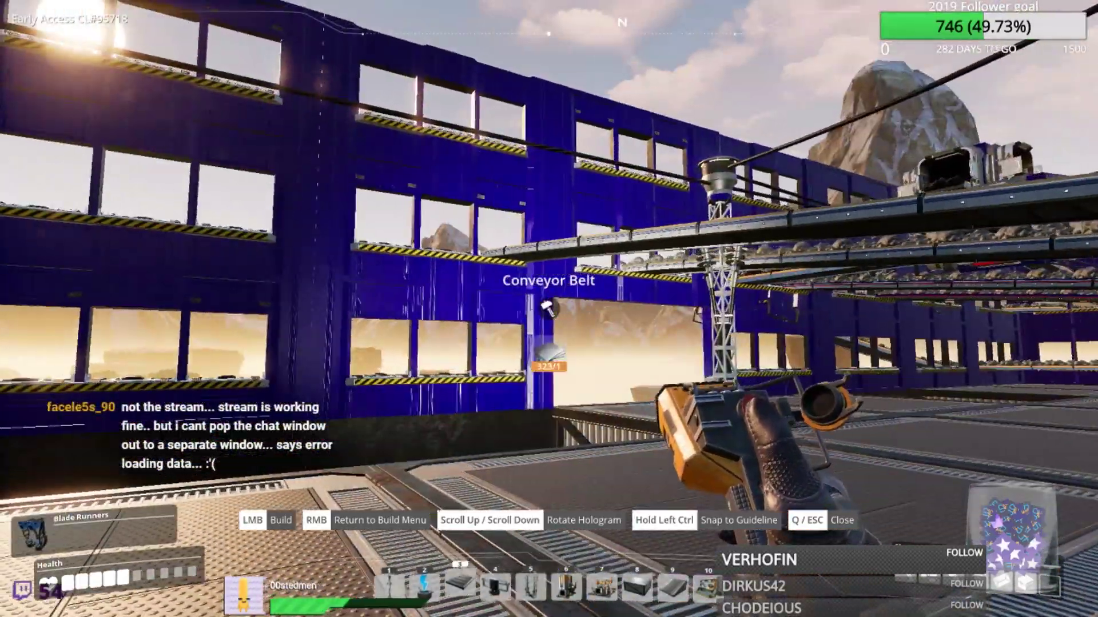
- Lay belt runs from the outer-wall splitters into the factory window openings
click(549, 309)
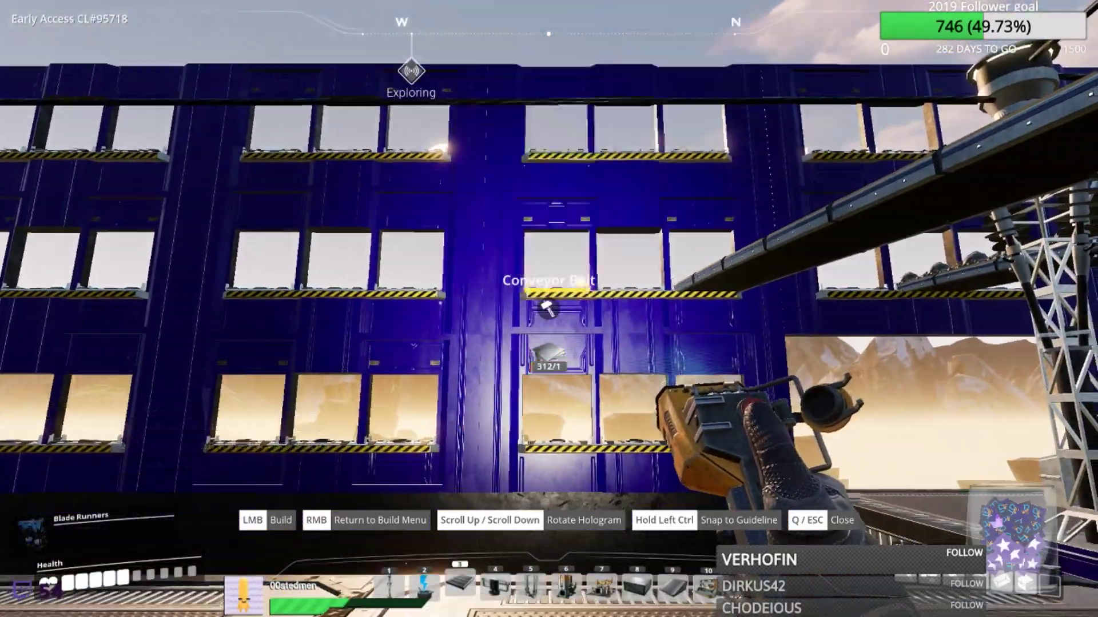
click(549, 308)
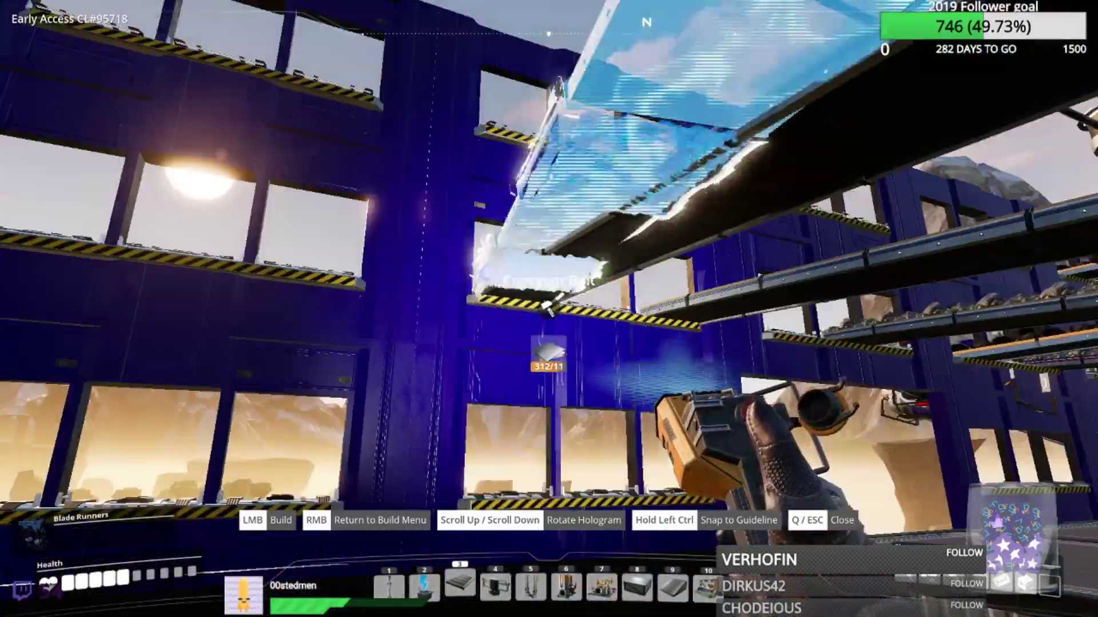
click(549, 310)
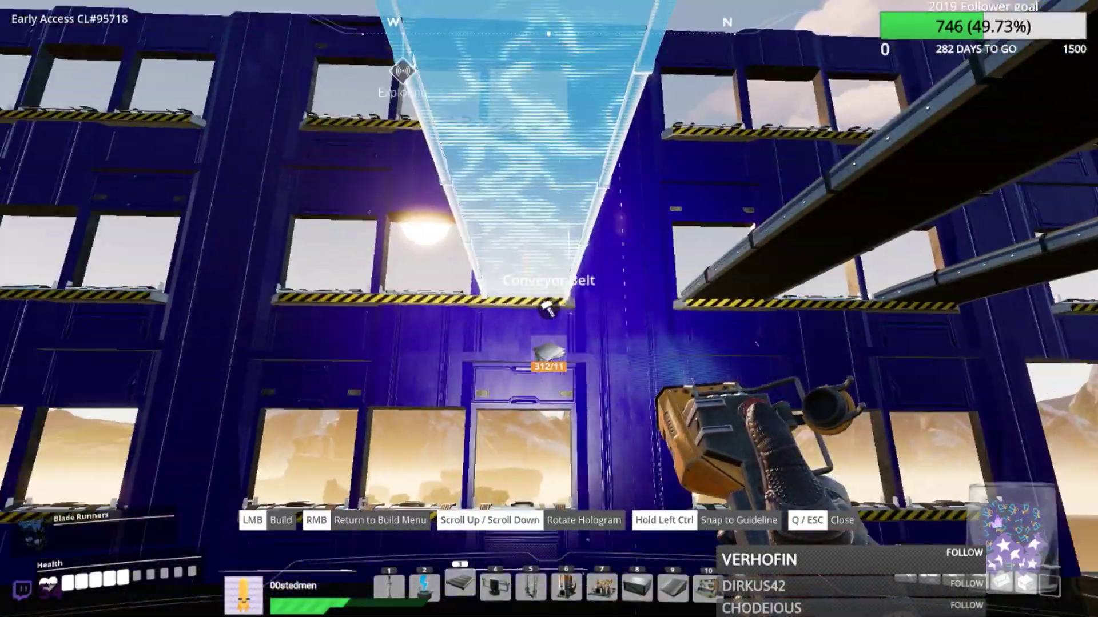
click(549, 309)
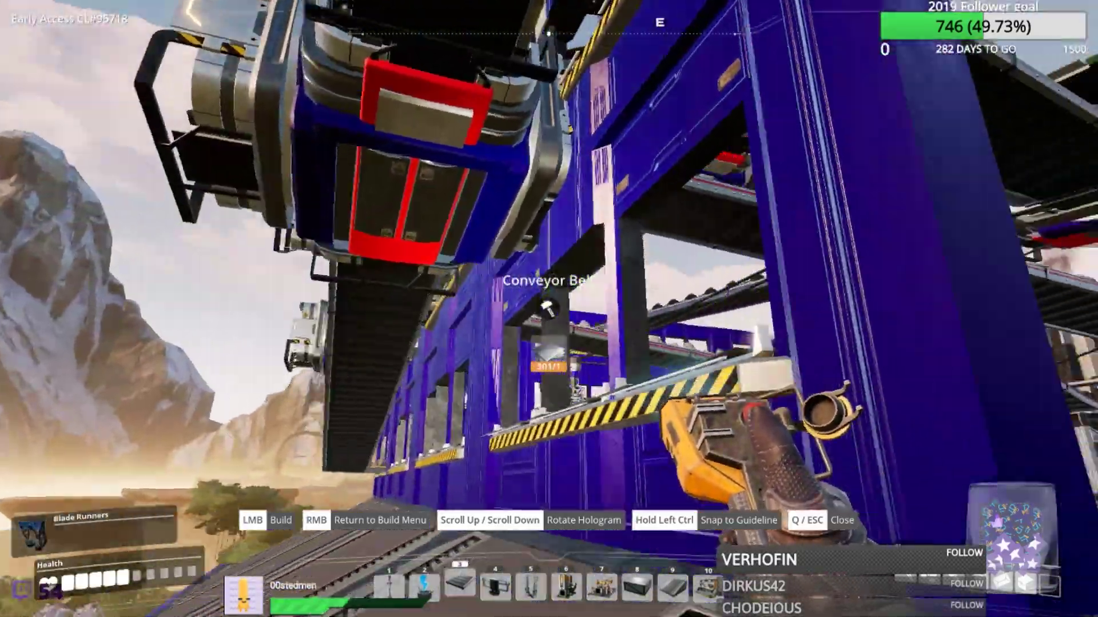
click(549, 309)
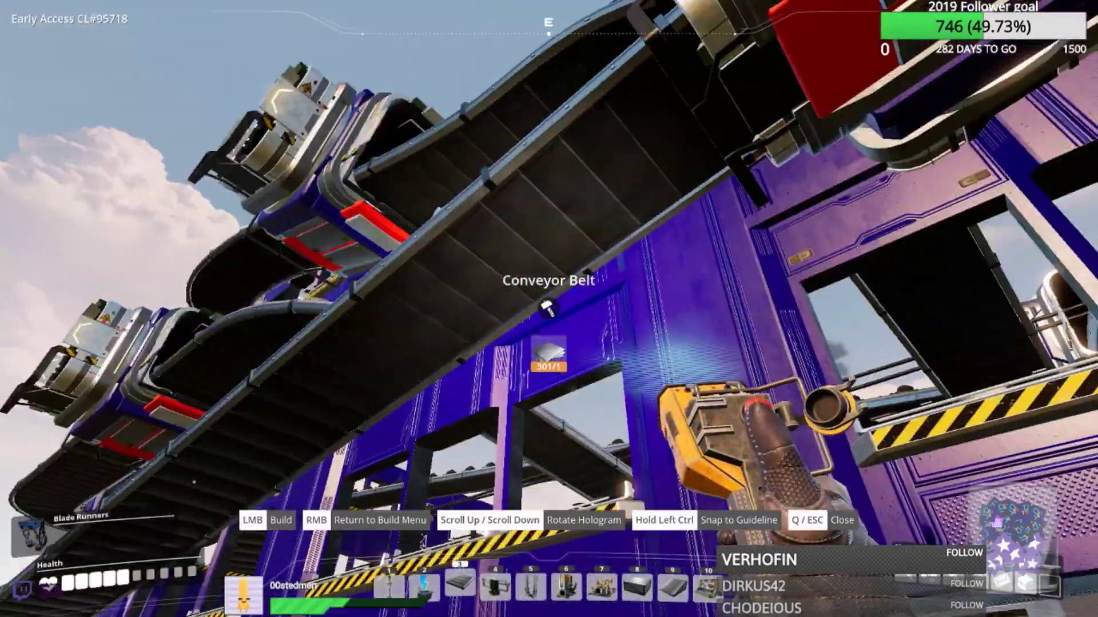
click(549, 309)
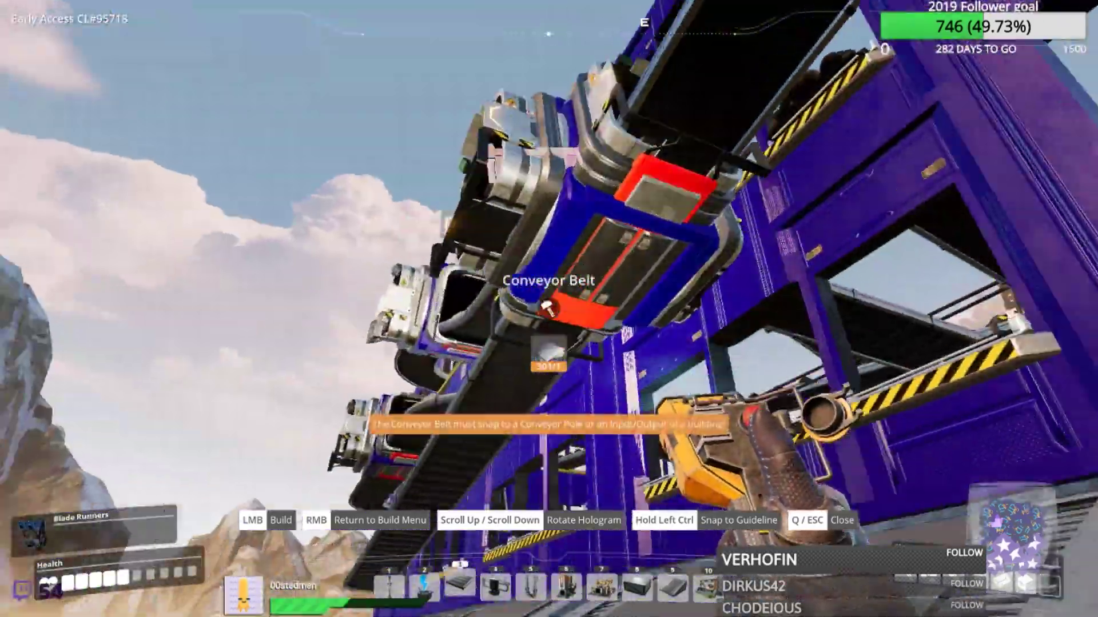
key(Escape)
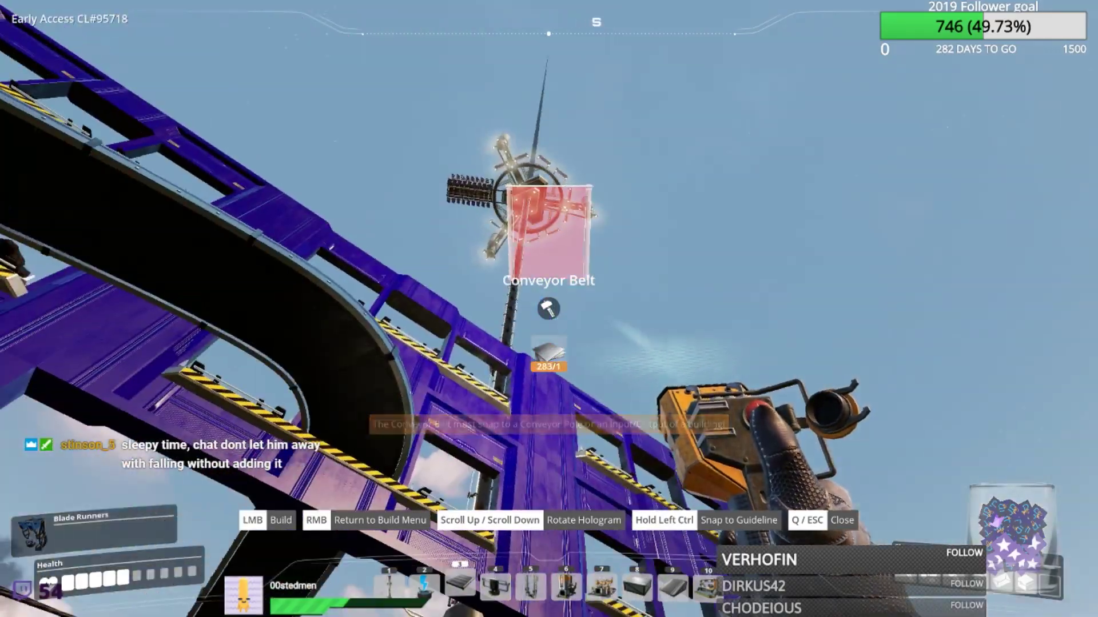
- Place a conveyor merger on the overhead belt and test a belt from it
right_click(550, 309)
click(454, 245)
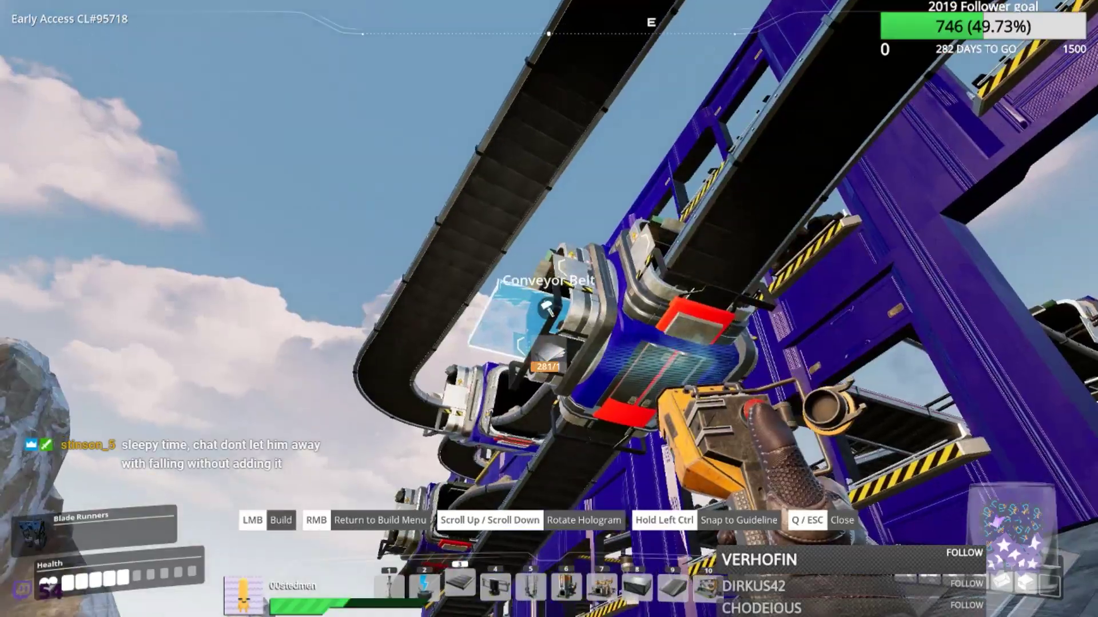
click(550, 309)
key(1)
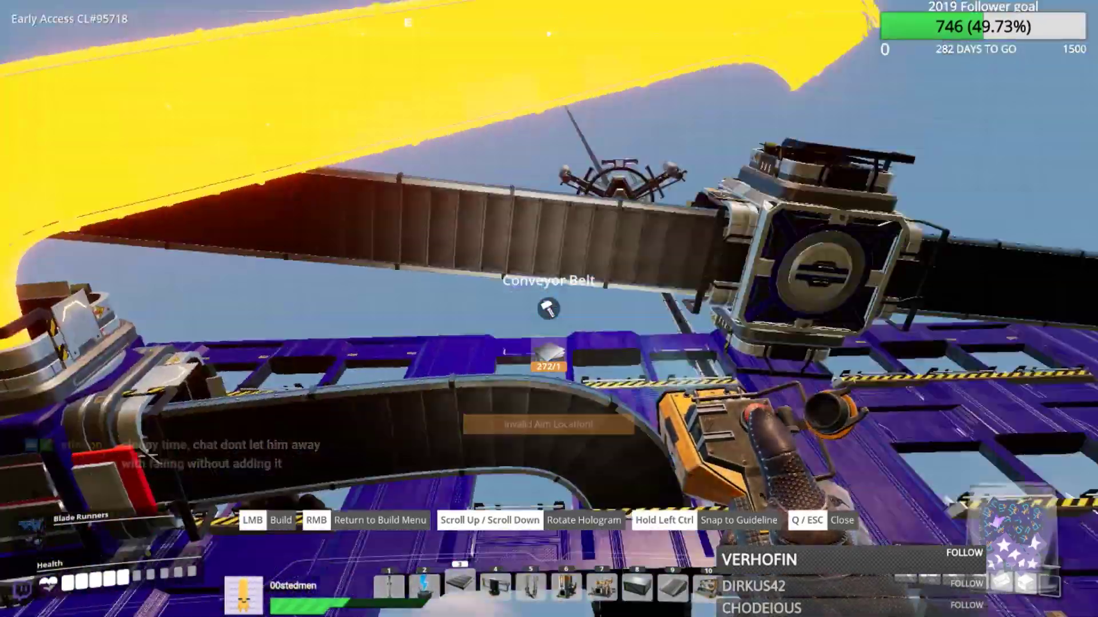
click(549, 310)
right_click(549, 310)
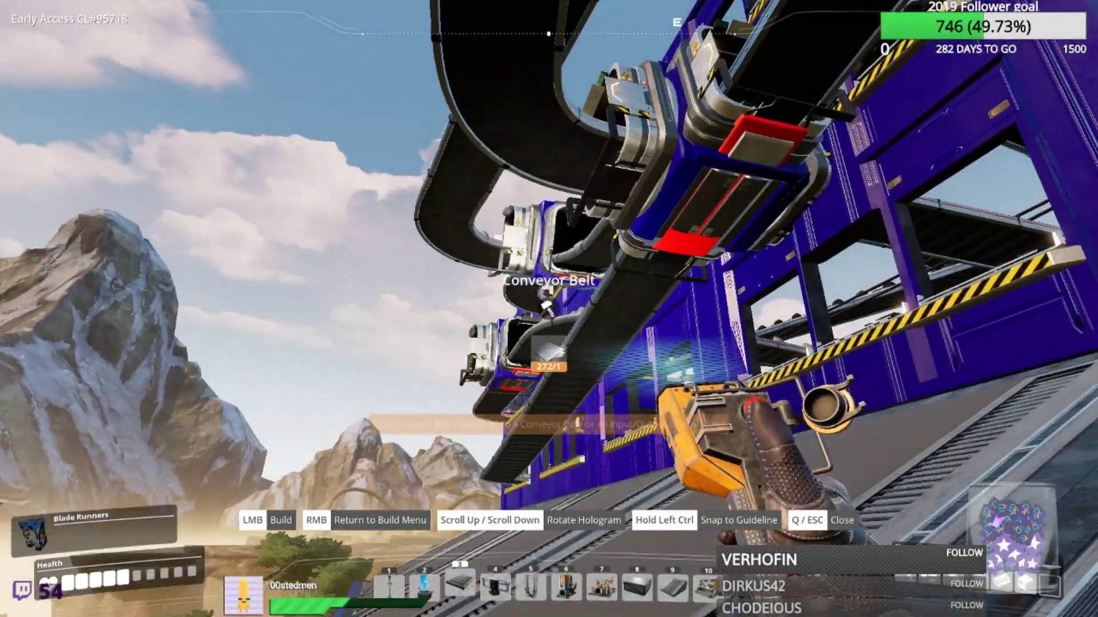
- Place a second conveyor merger on the overhead belt, then leave build mode
right_click(549, 309)
click(454, 244)
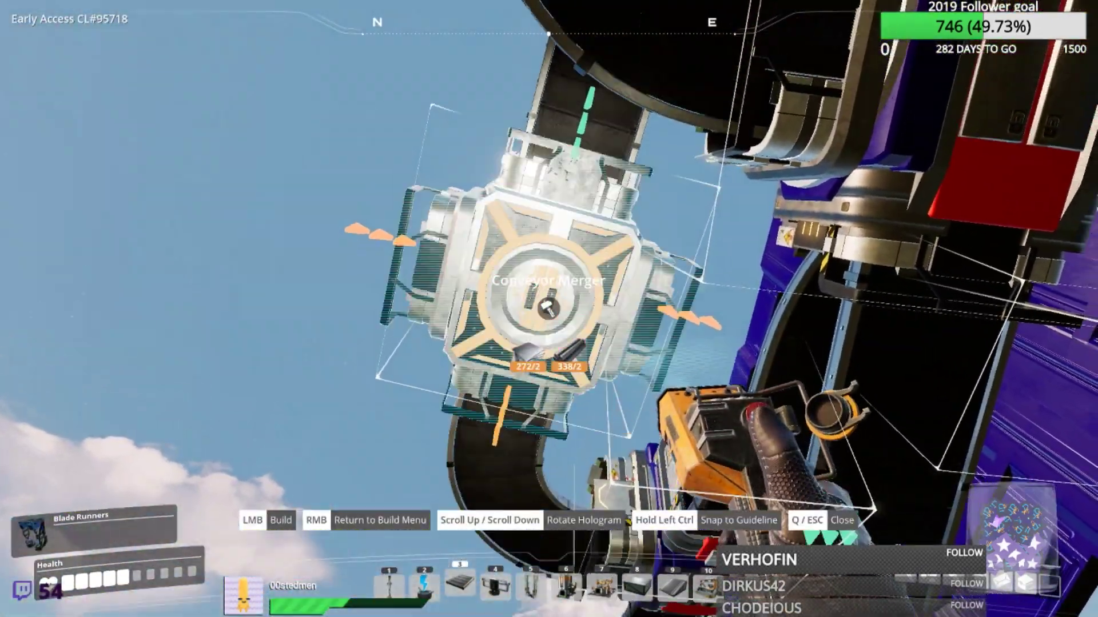
click(550, 308)
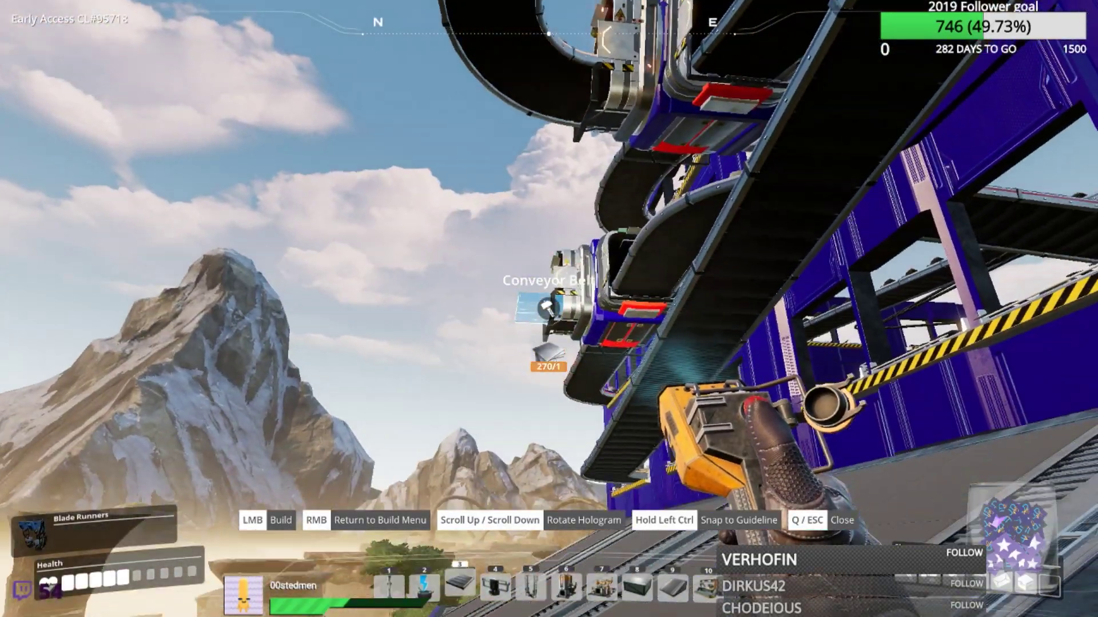
key(1)
click(548, 309)
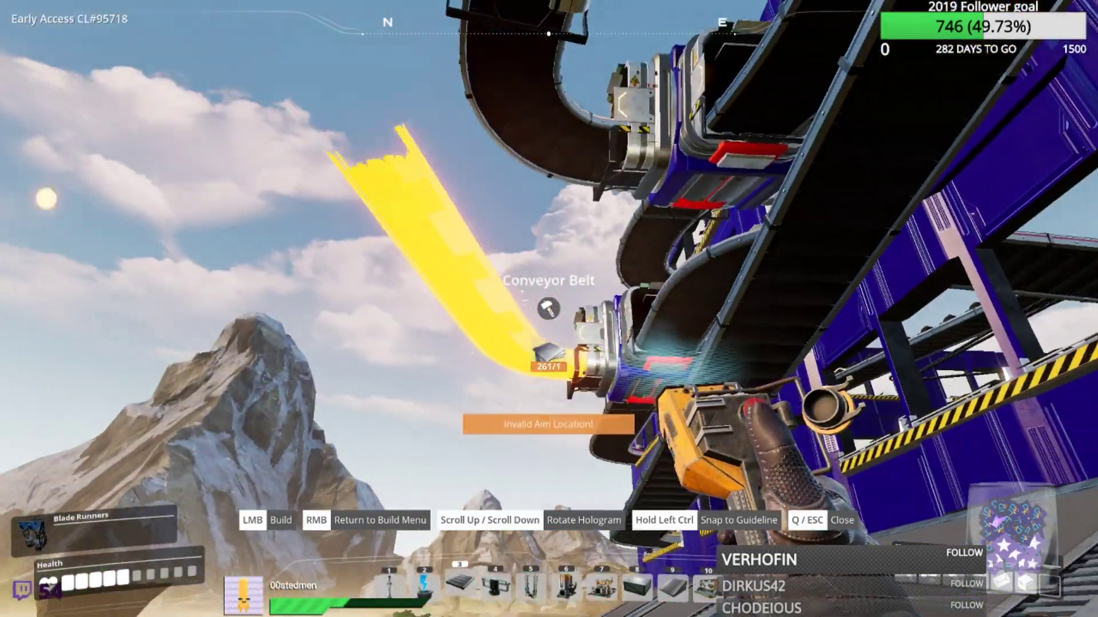
key(Escape)
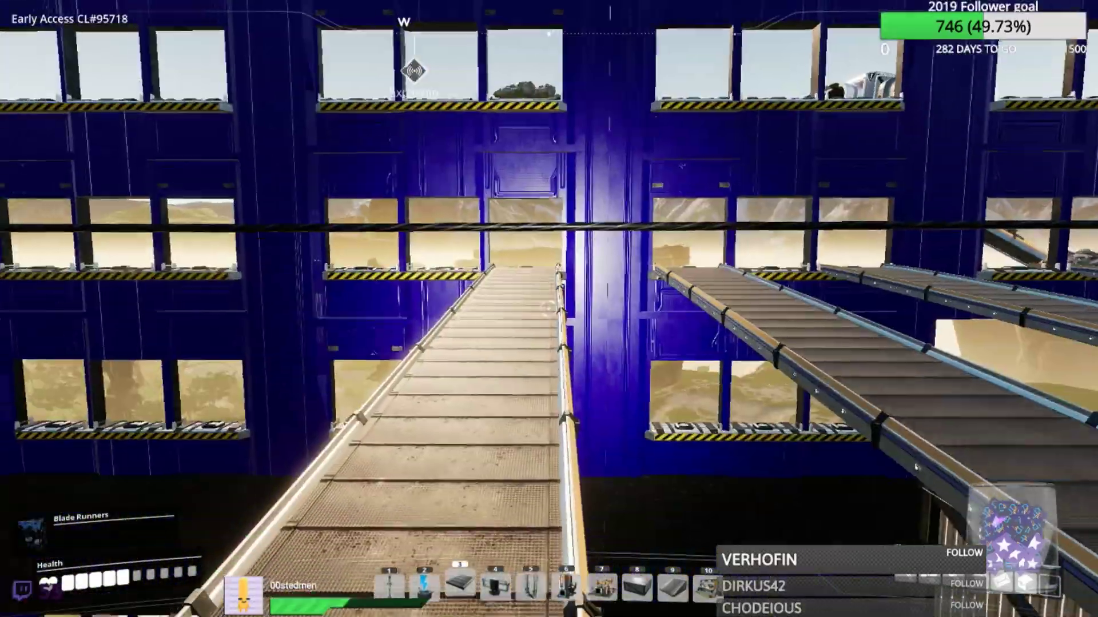
- Dismantle the conveyor belt rising toward the blue factory wall
drag(548, 309, 550, 309)
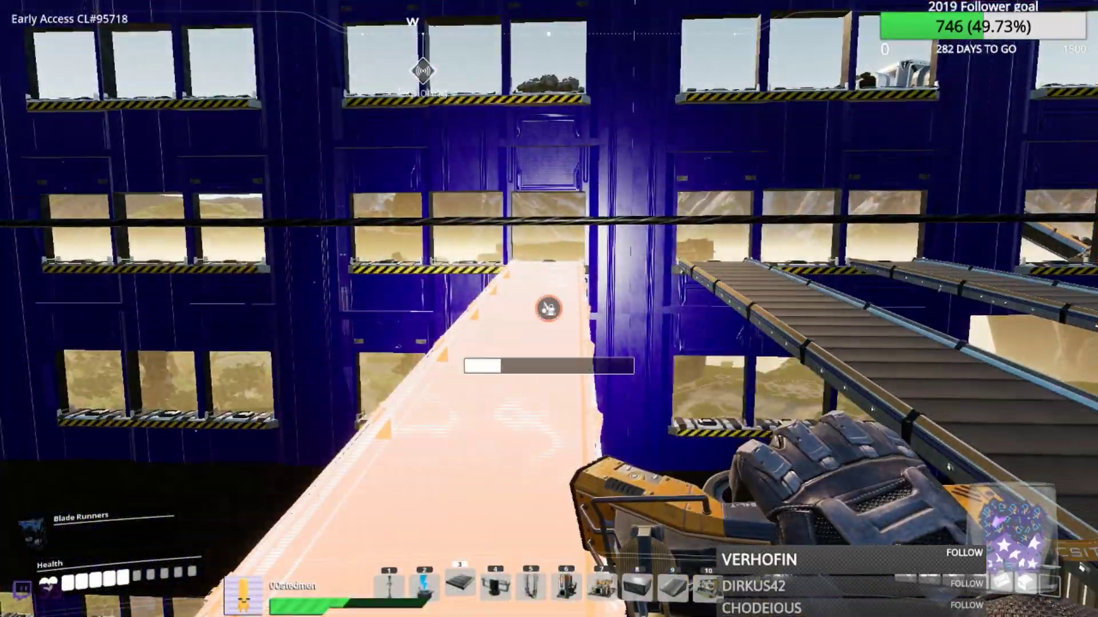
key(q)
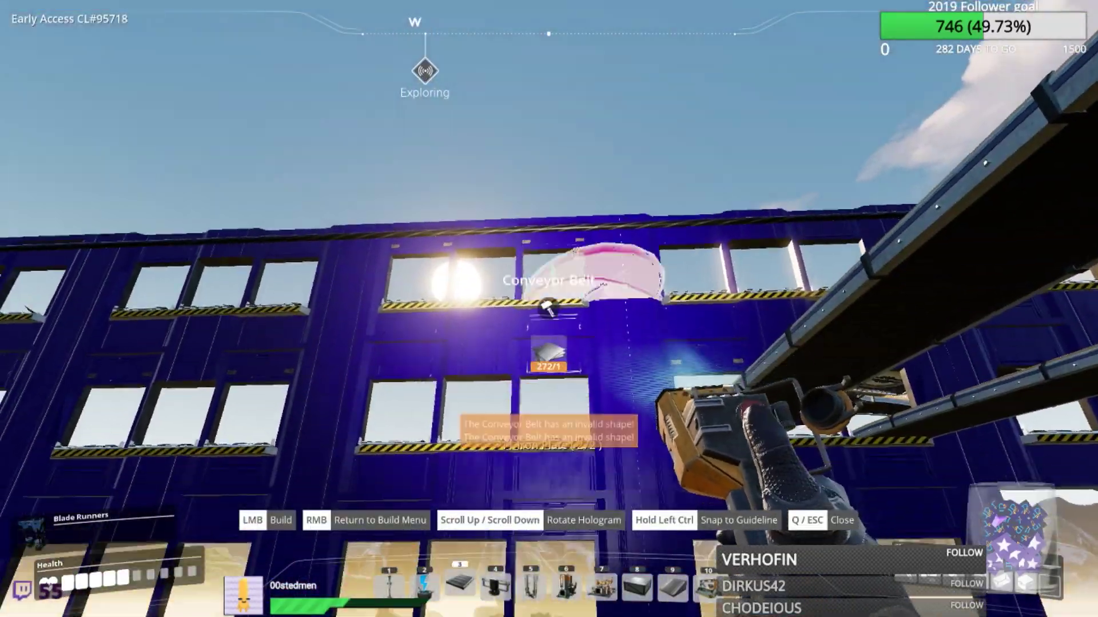
key(q)
key(f)
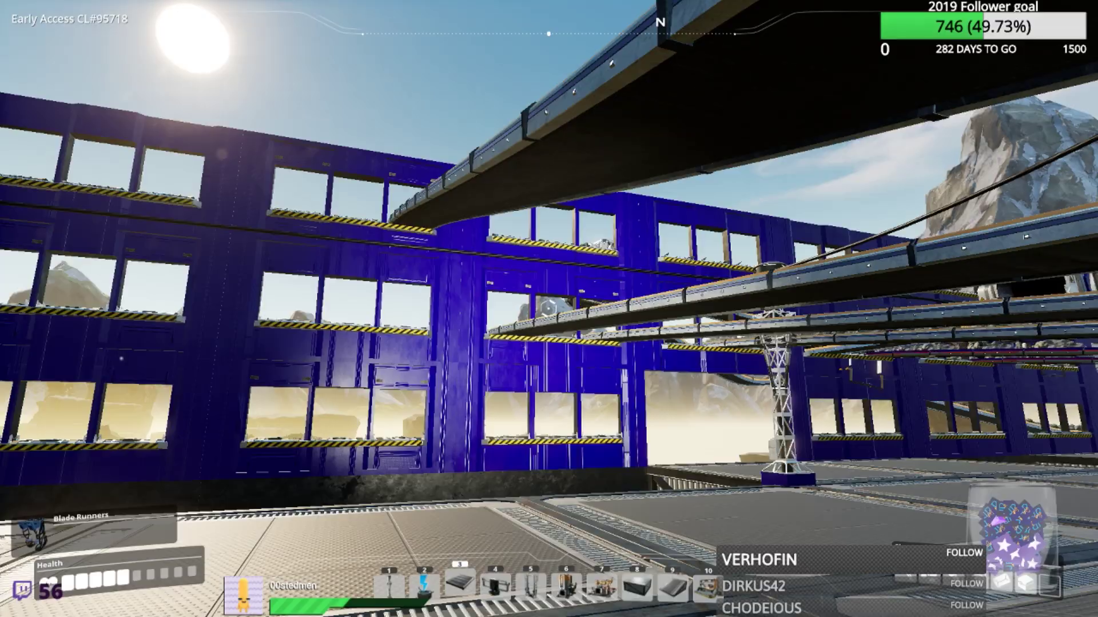
- Walk through the factory onto the foundation platform, past the foundries, overlooking the coal belts
key(w)
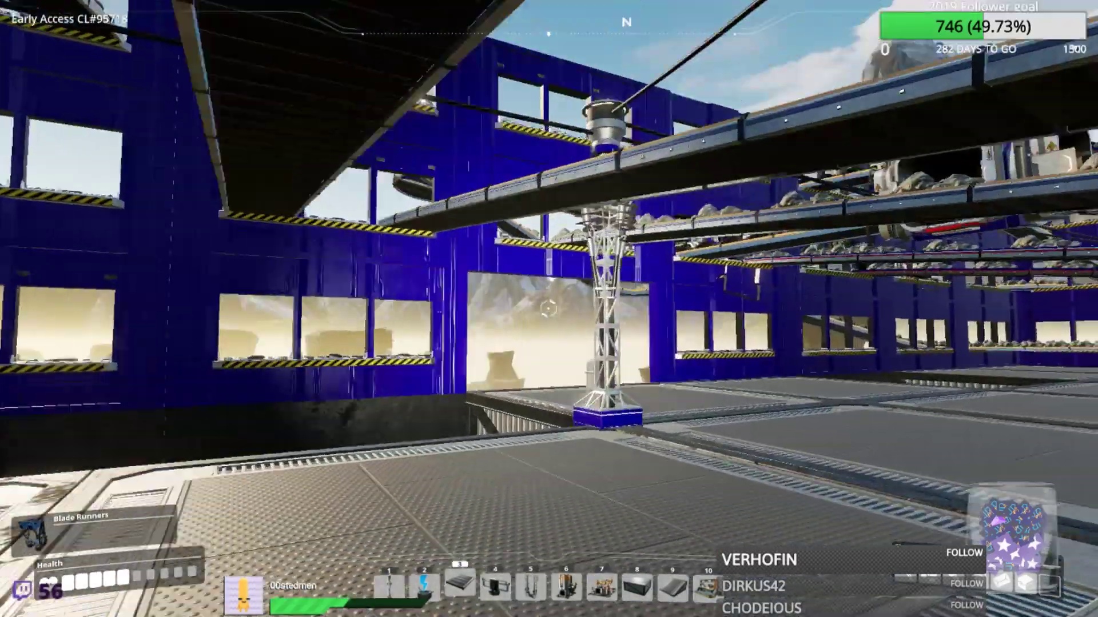
key(w)
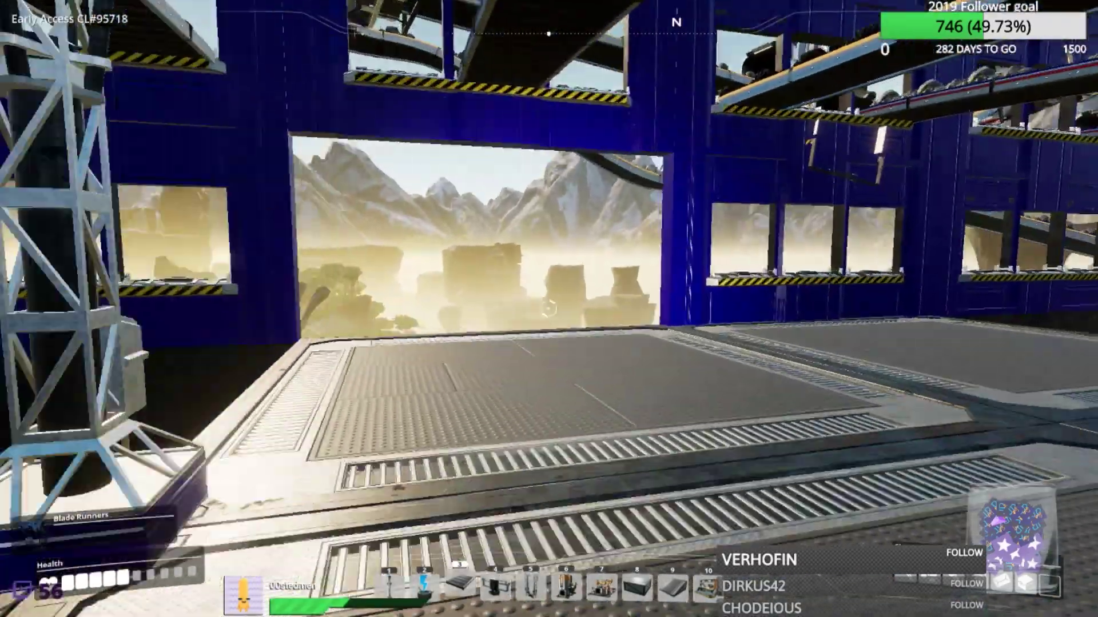
key(w)
key(w)
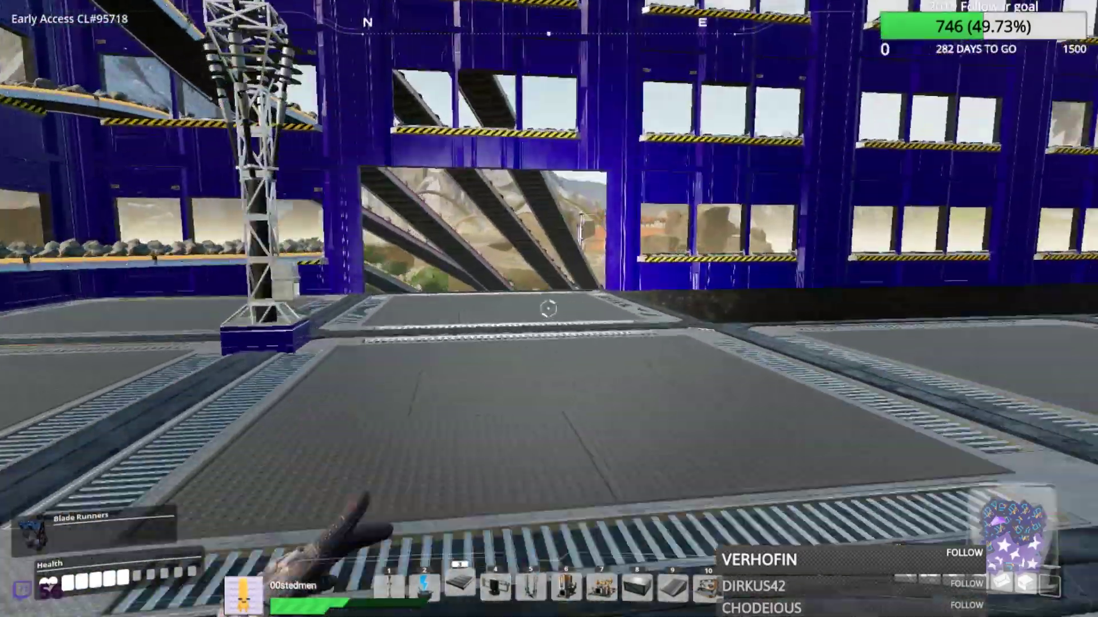
key(w)
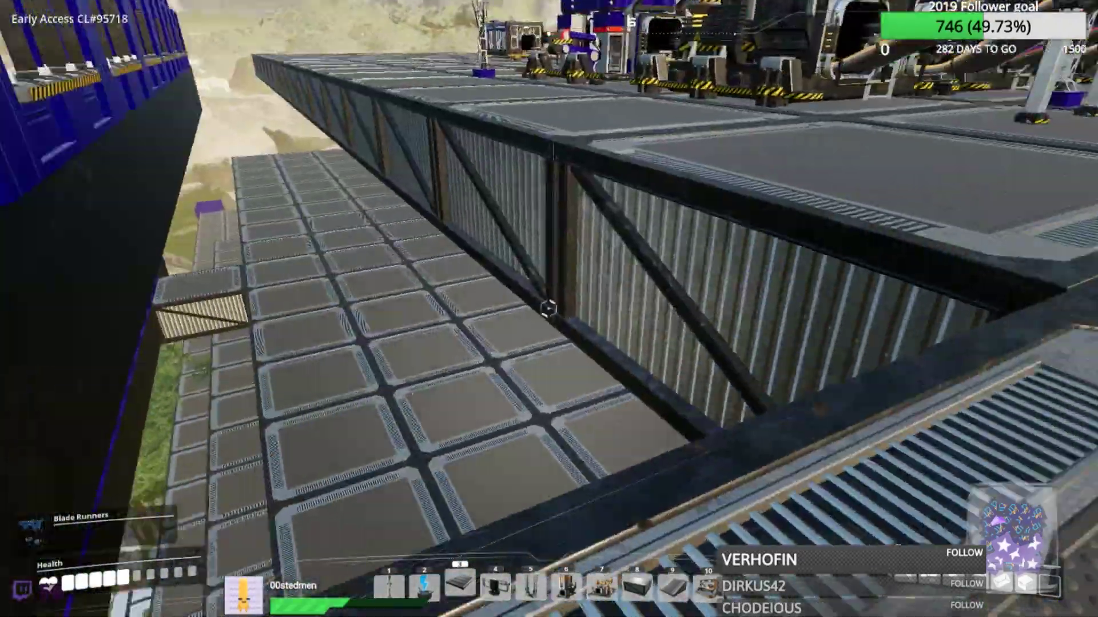
key(w)
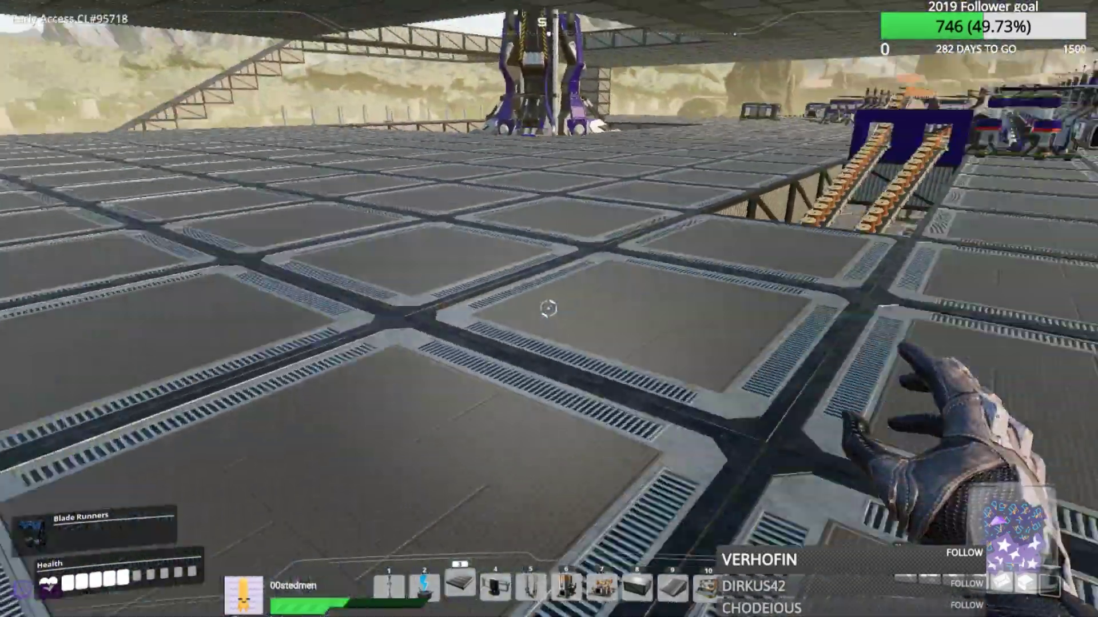
key(w)
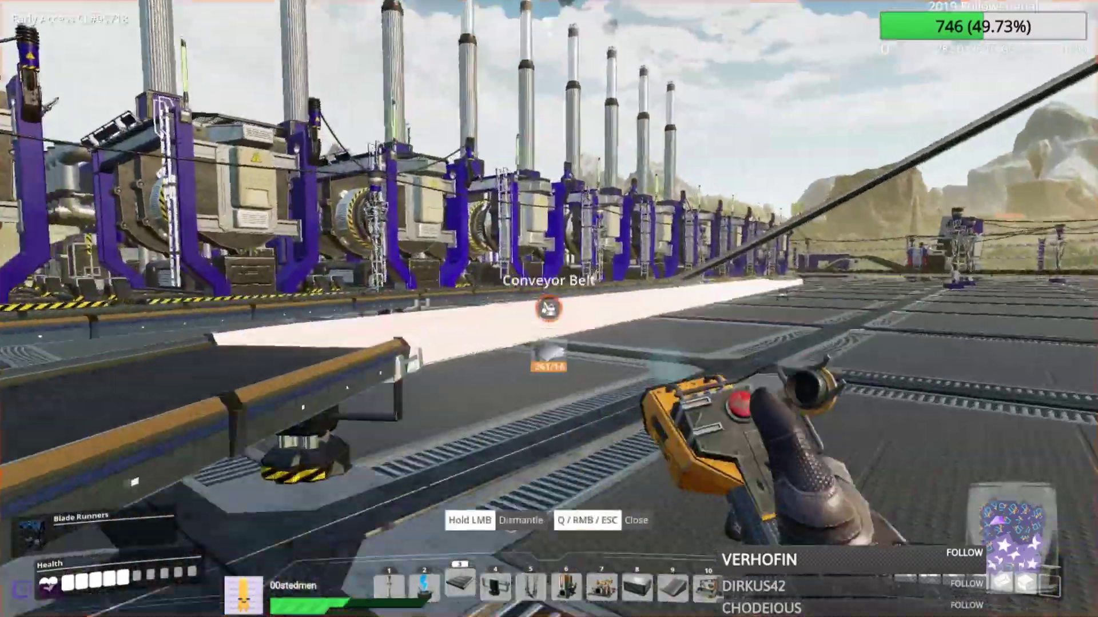
drag(549, 309, 549, 309)
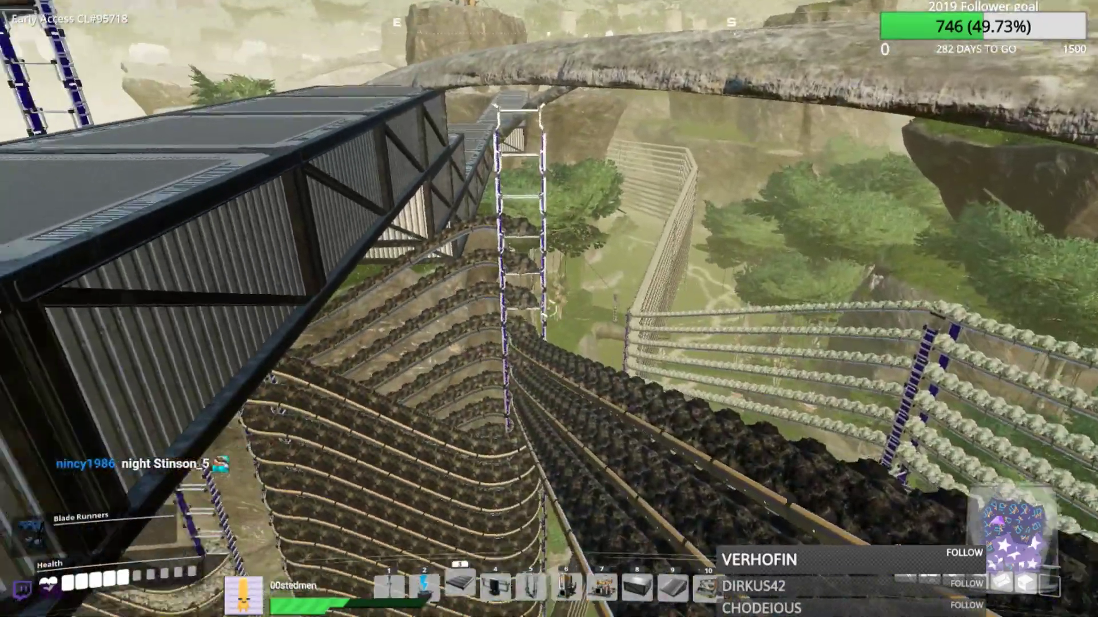
key(2)
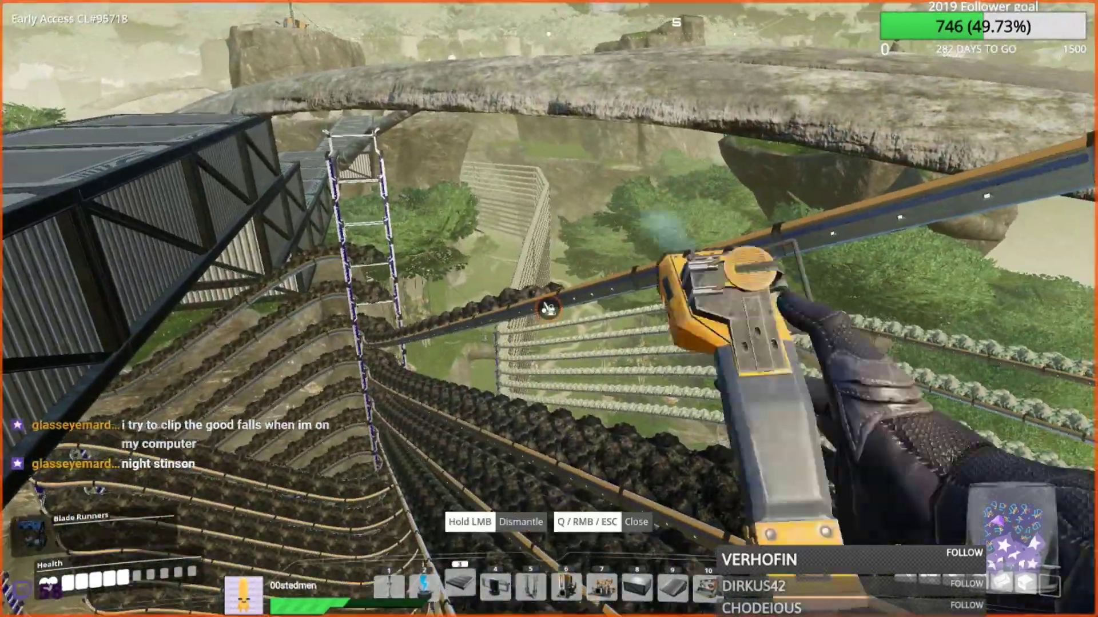
- Lay belt segments from the coal and iron lines down to the foundry floor, replacing a misplaced one
click(549, 308)
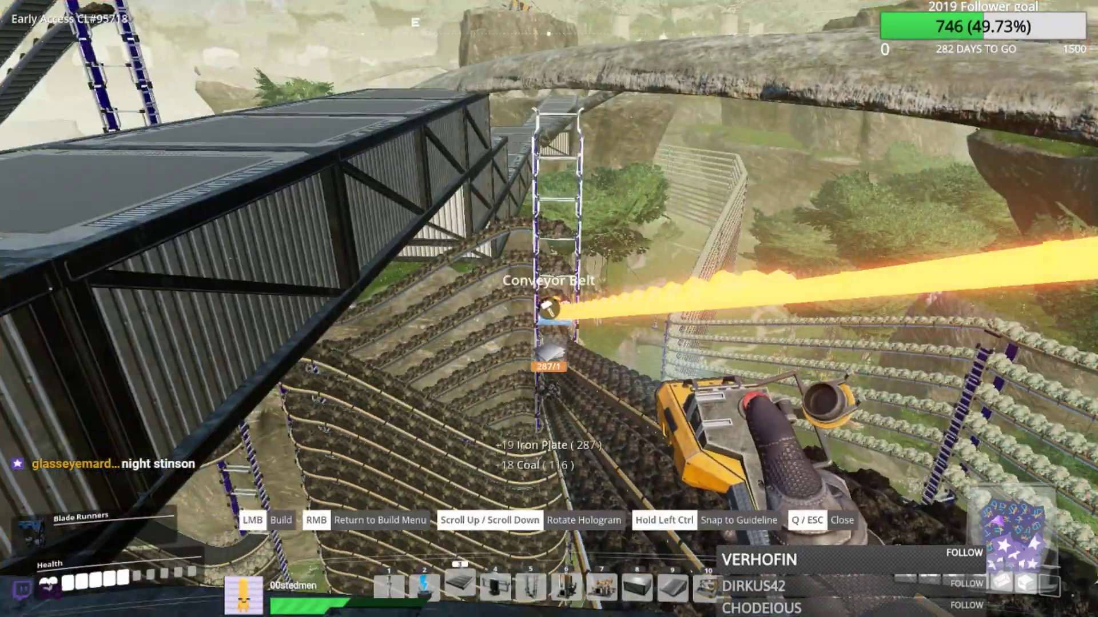
click(550, 309)
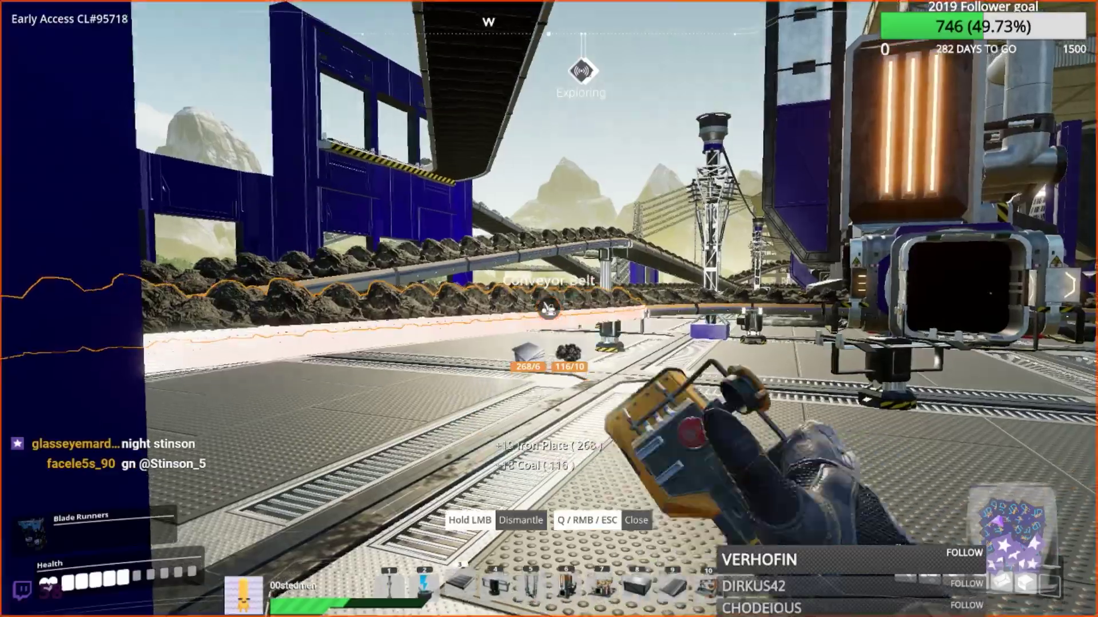
right_click(549, 309)
key(q)
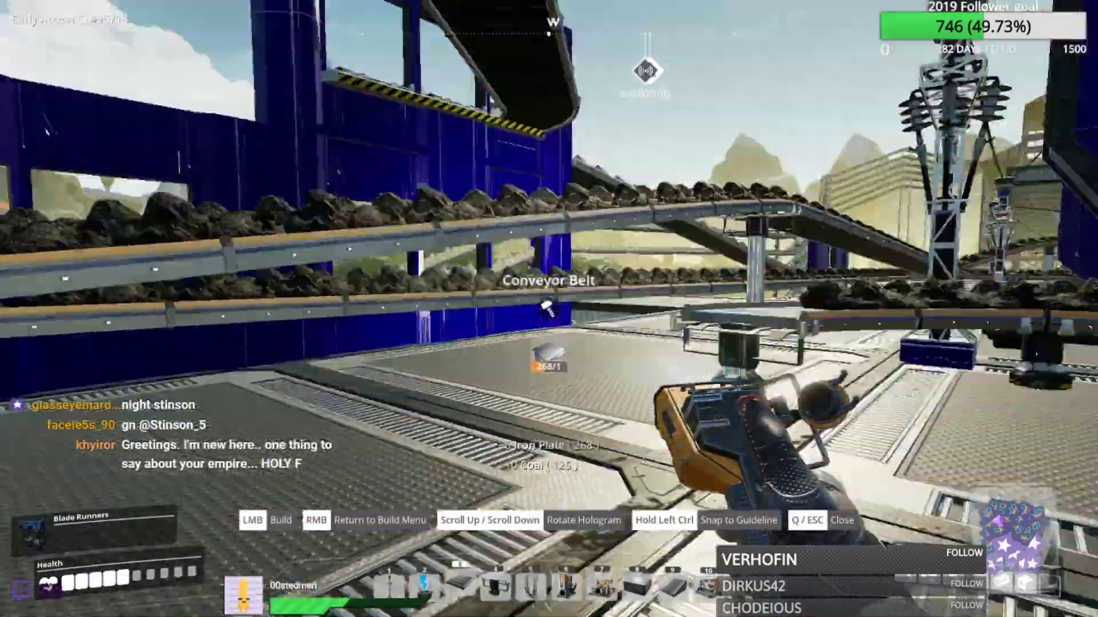
click(549, 309)
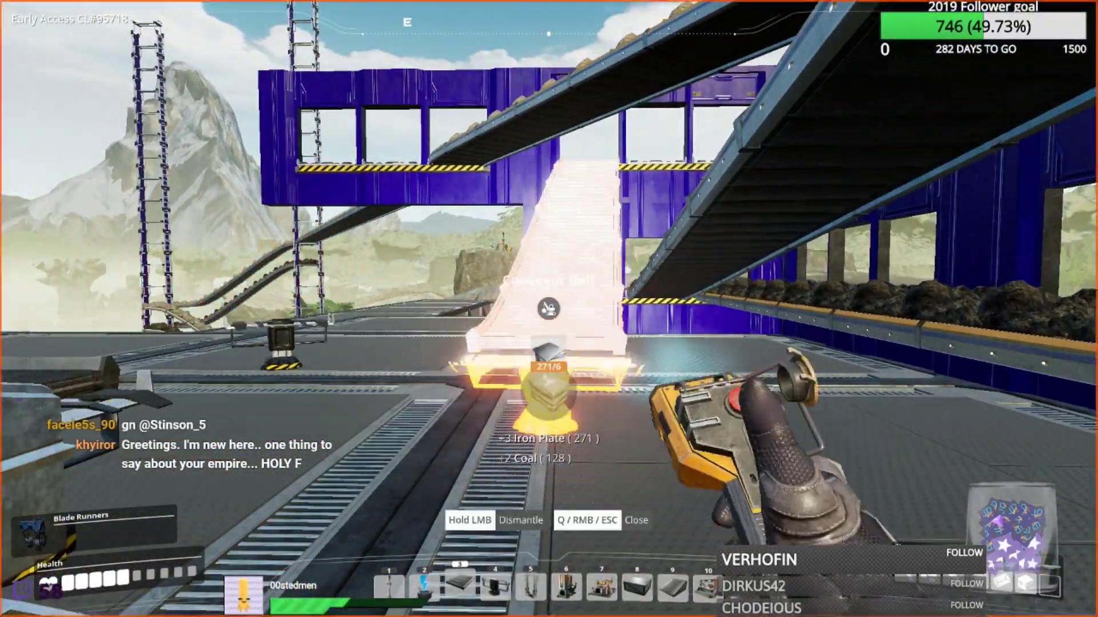
click(548, 308)
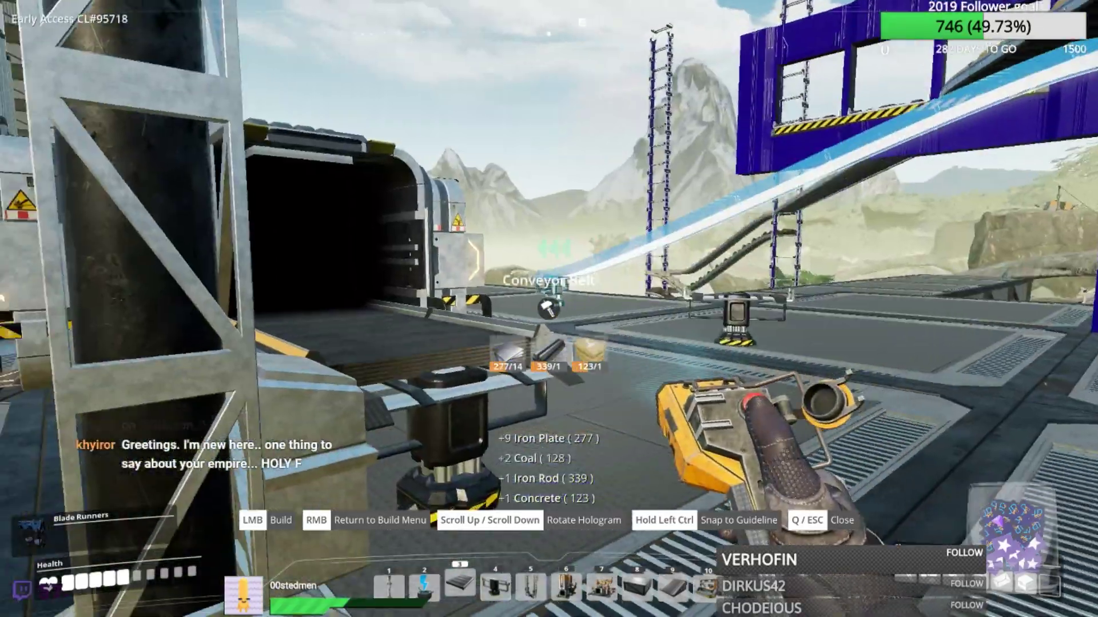
click(548, 309)
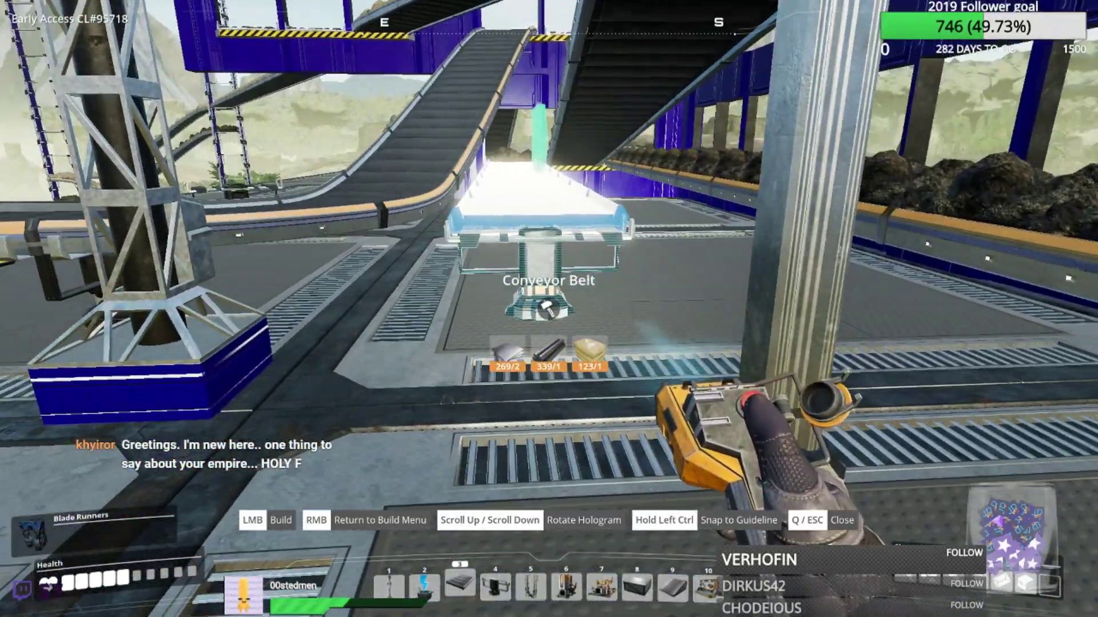
click(549, 309)
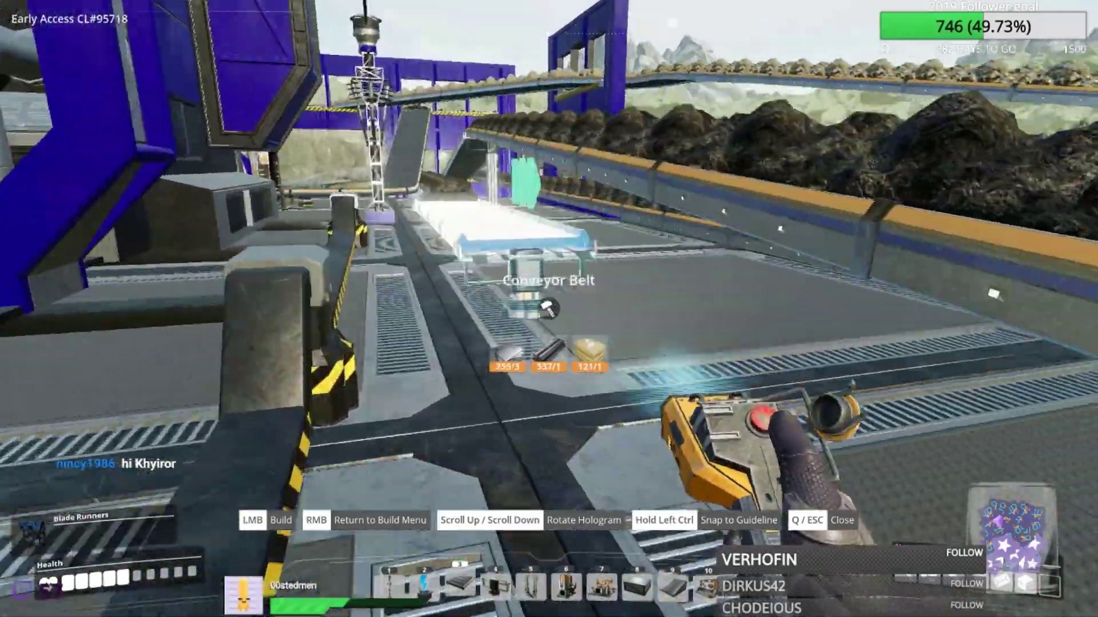
key(Escape)
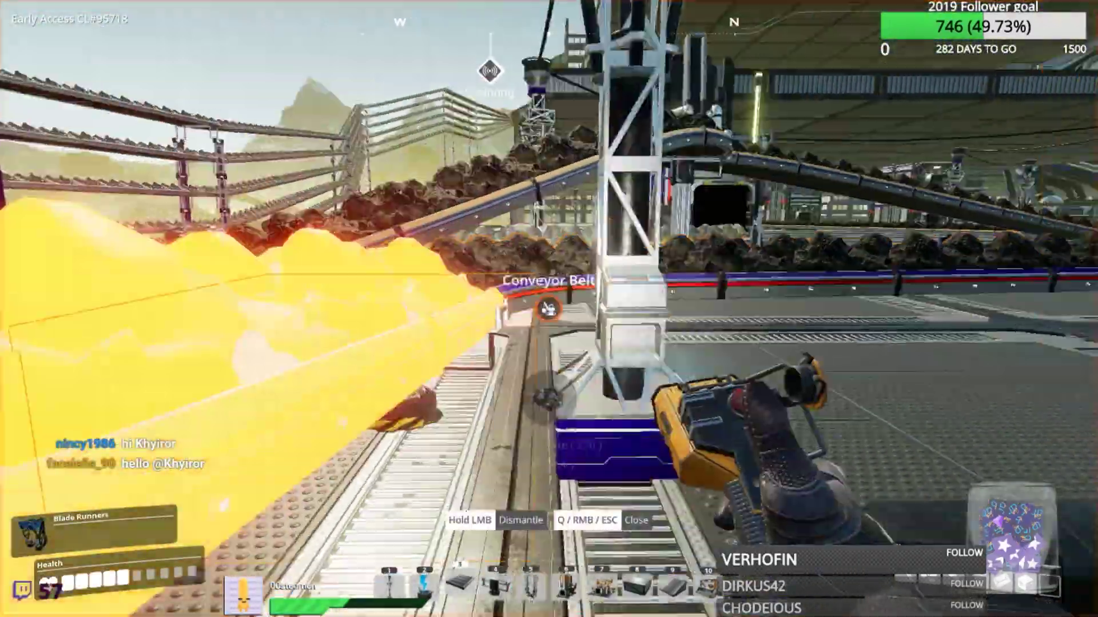
- Remove the unwanted conveyor section and support pole, then place two stackable conveyor poles
click(548, 309)
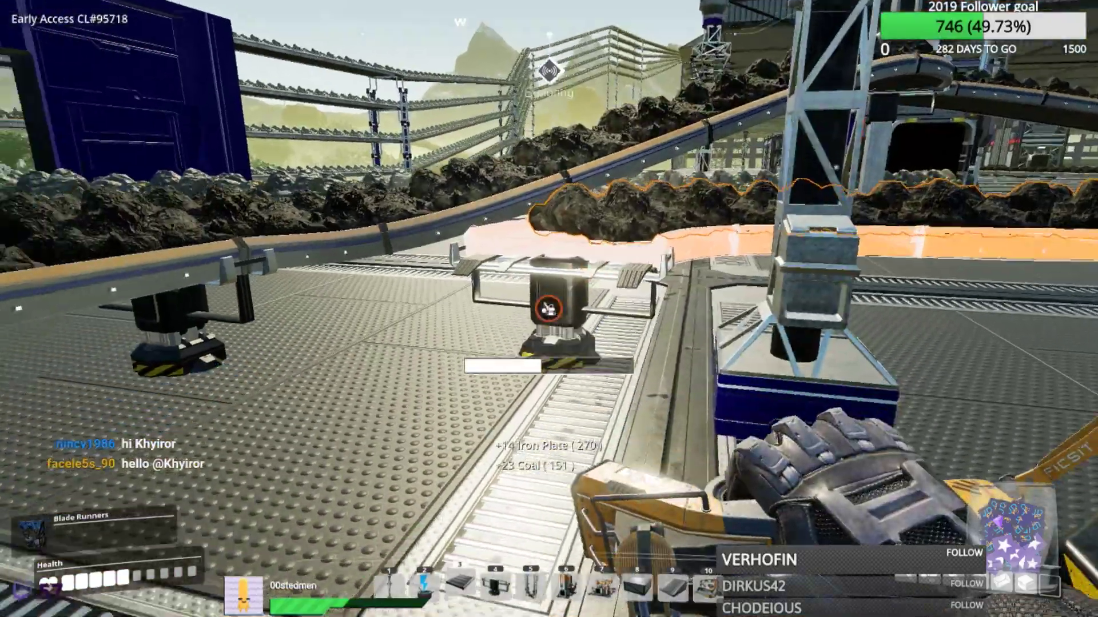
click(547, 309)
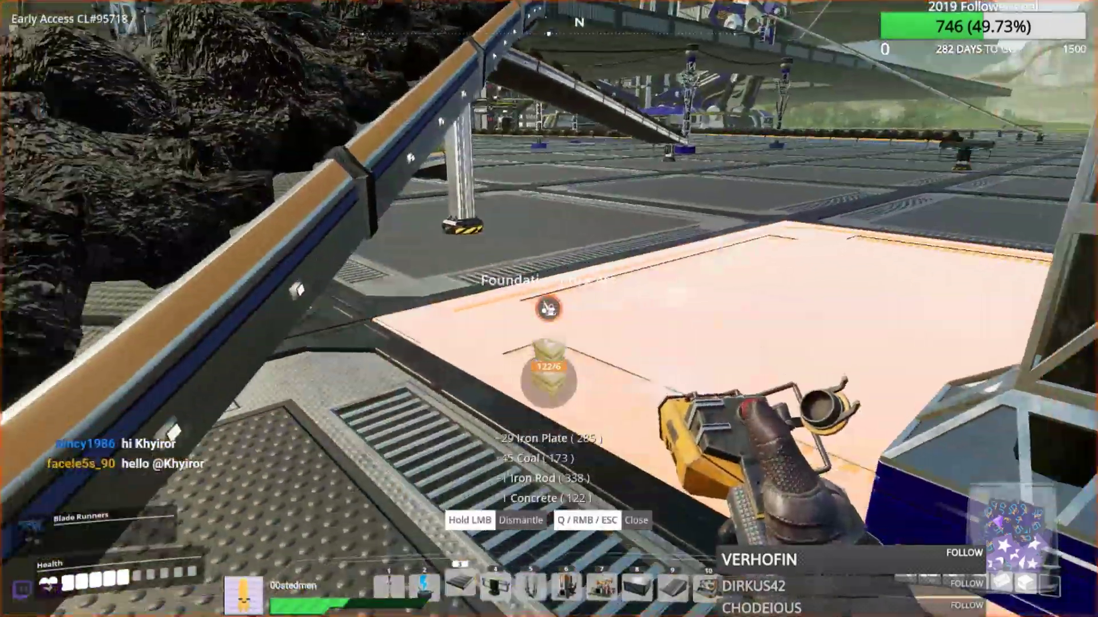
key(5)
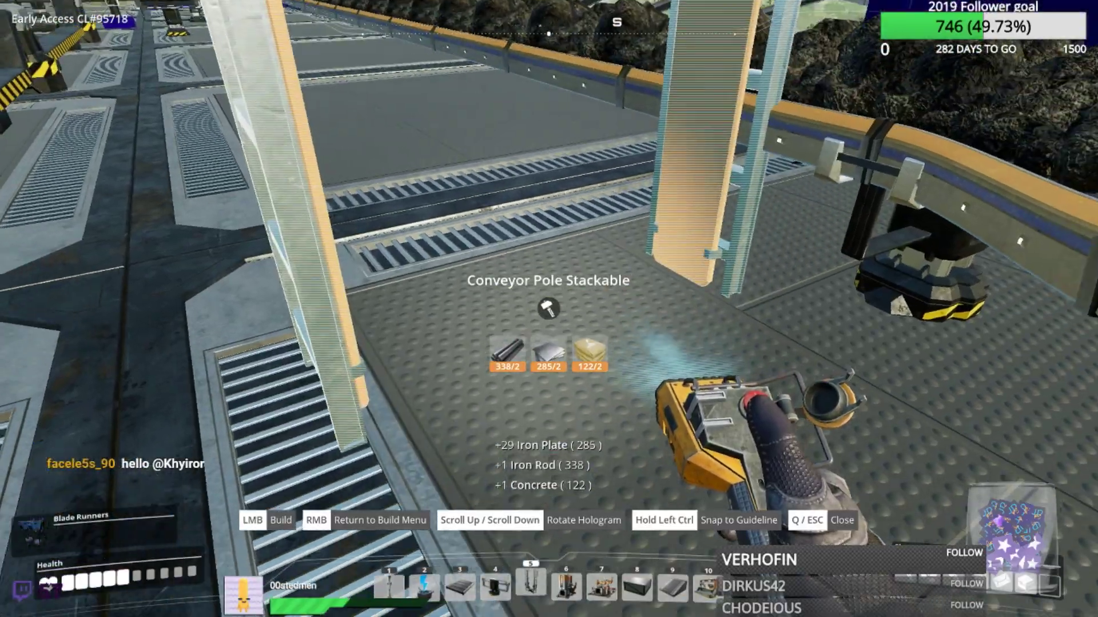
click(549, 308)
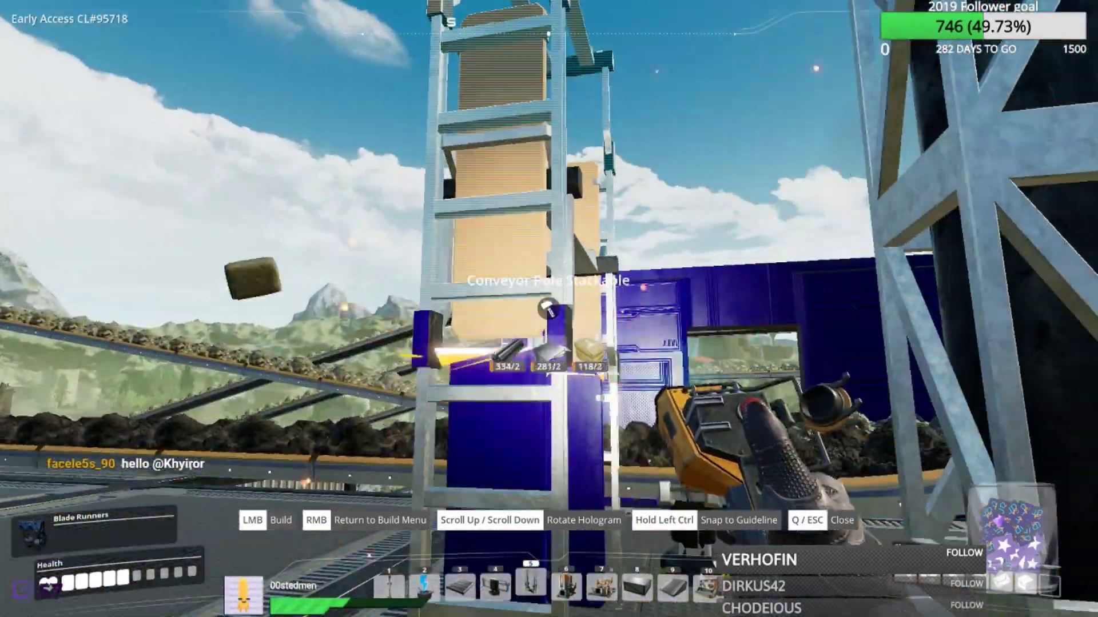
click(549, 309)
key(3)
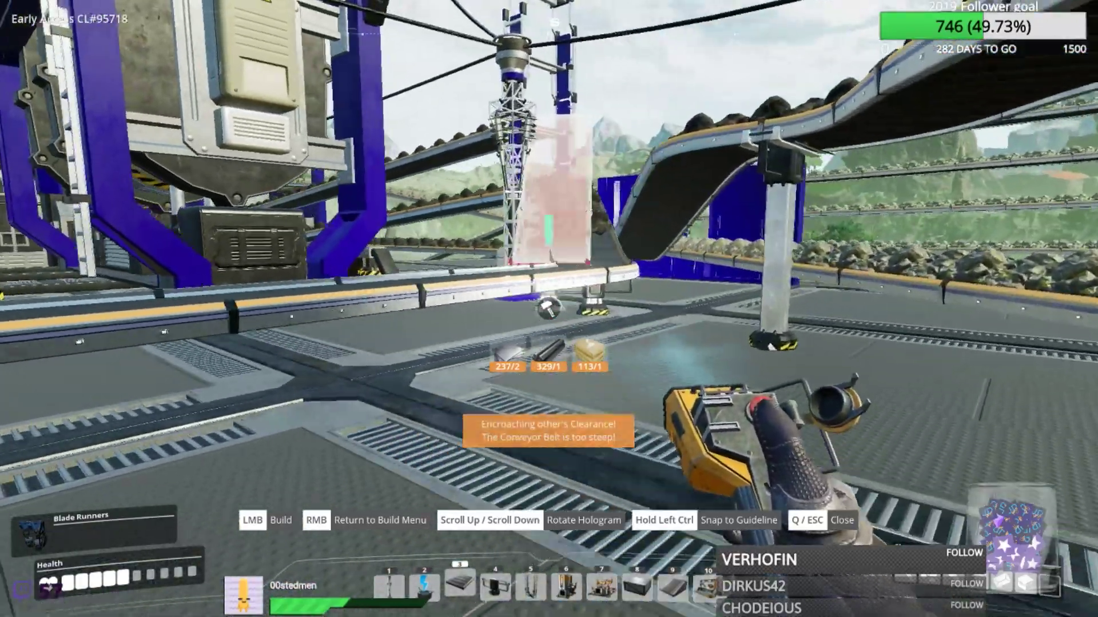
- Place another stackable pole beside the coal belt and anchor a new belt's start
key(2)
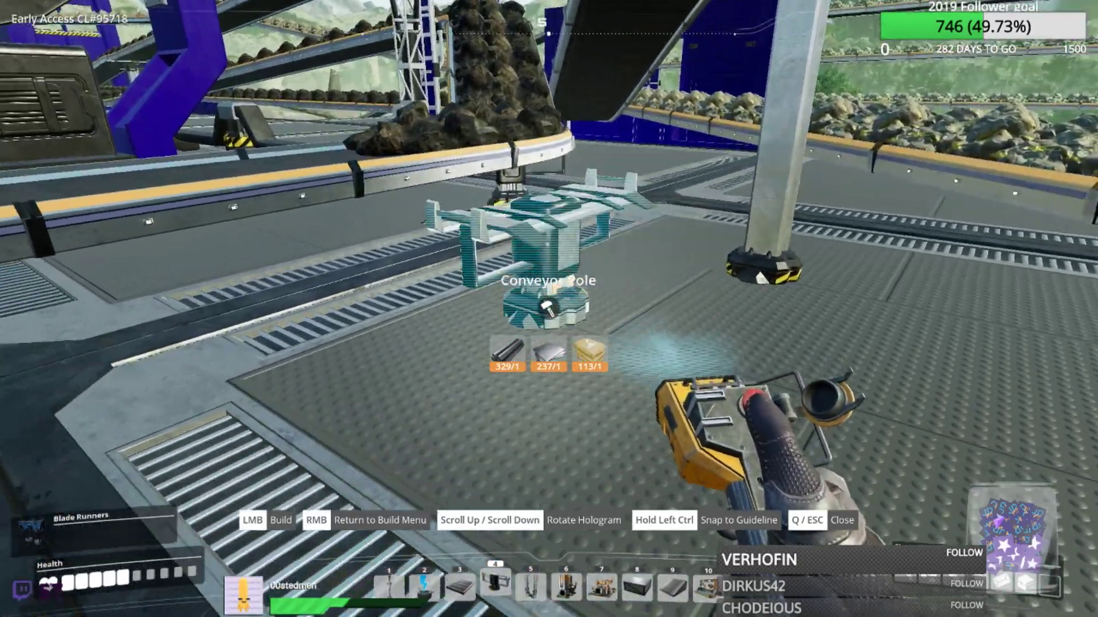
key(5)
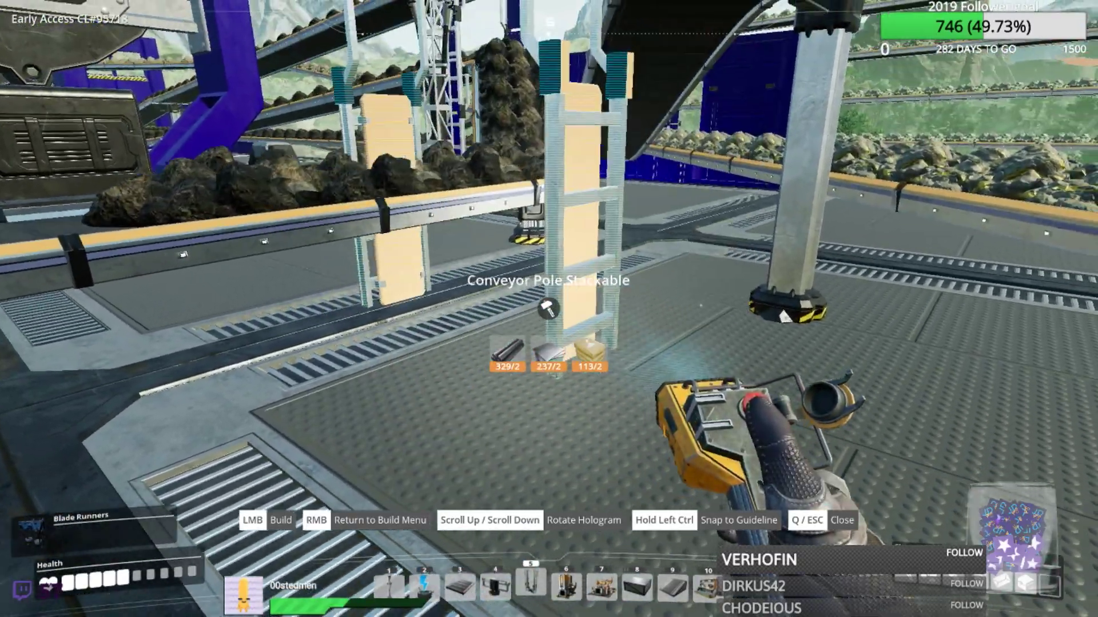
click(548, 307)
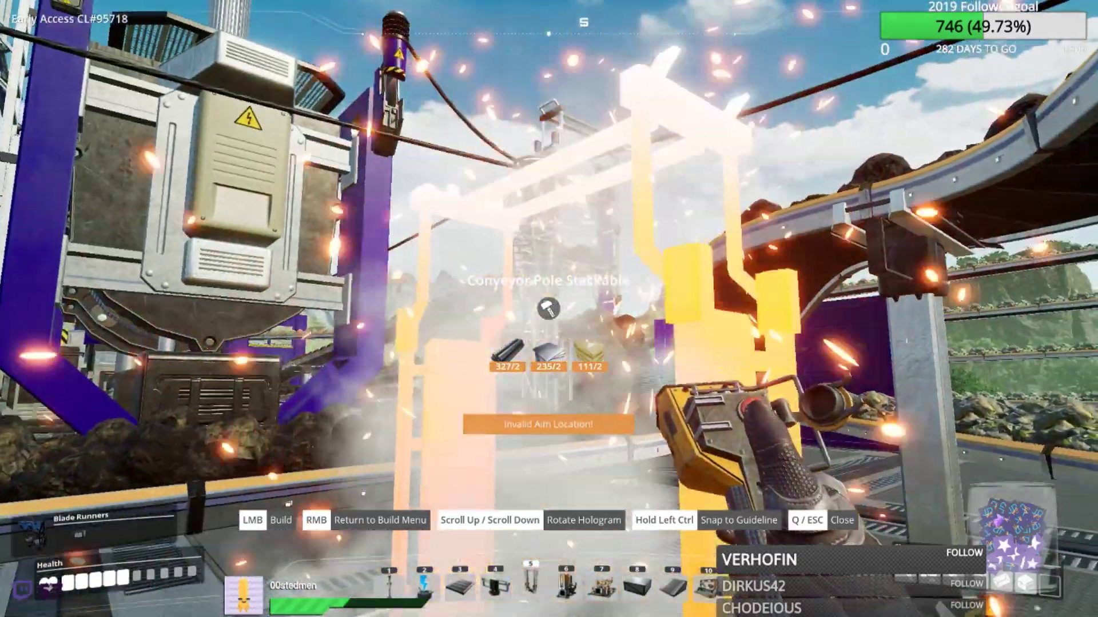
key(3)
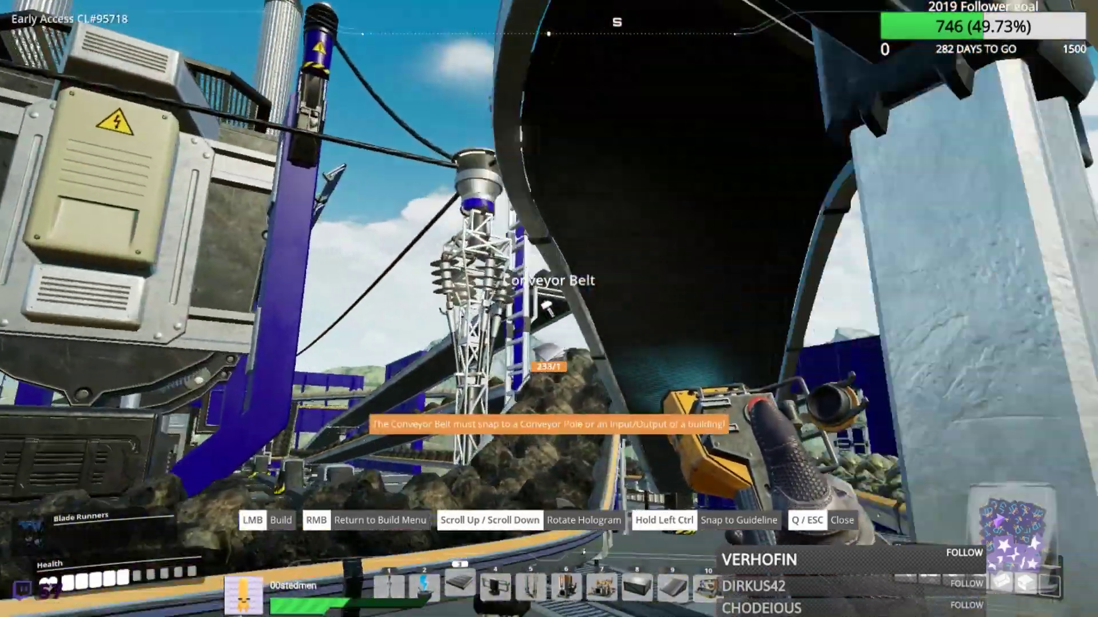
click(549, 307)
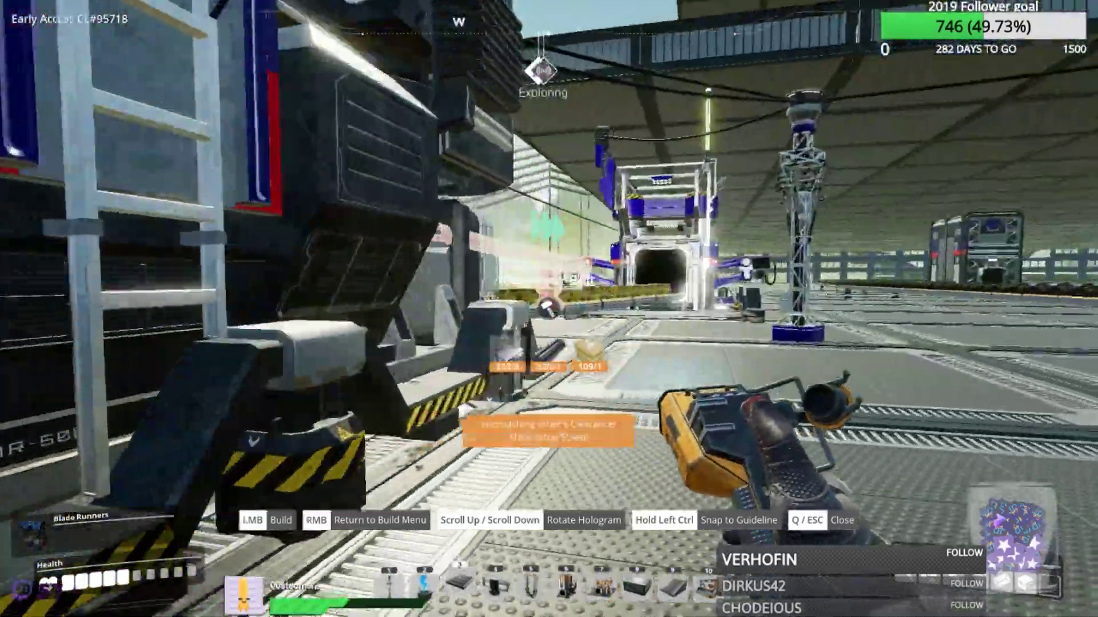
key(q)
key(3)
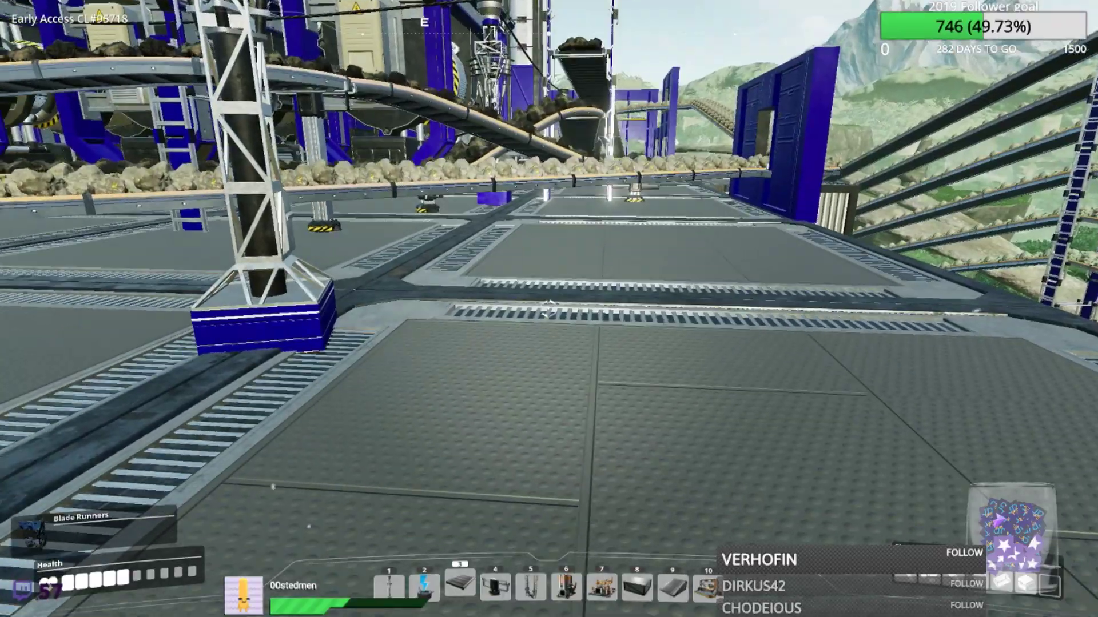
- Stack two conveyor poles near the wall opening and dismantle the misplaced pole
key(5)
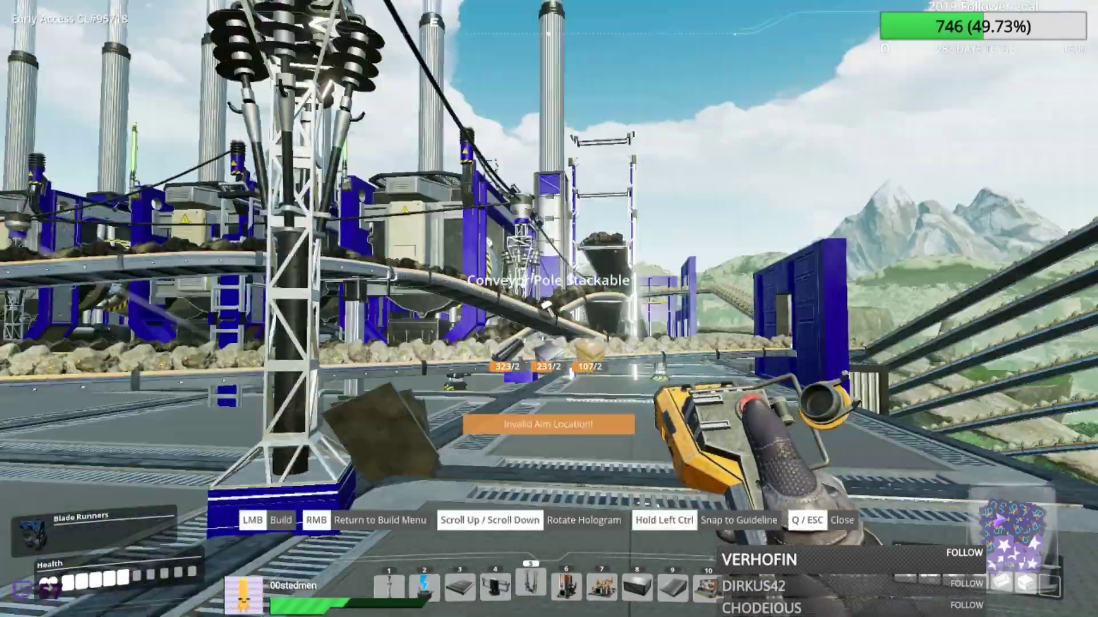
click(547, 307)
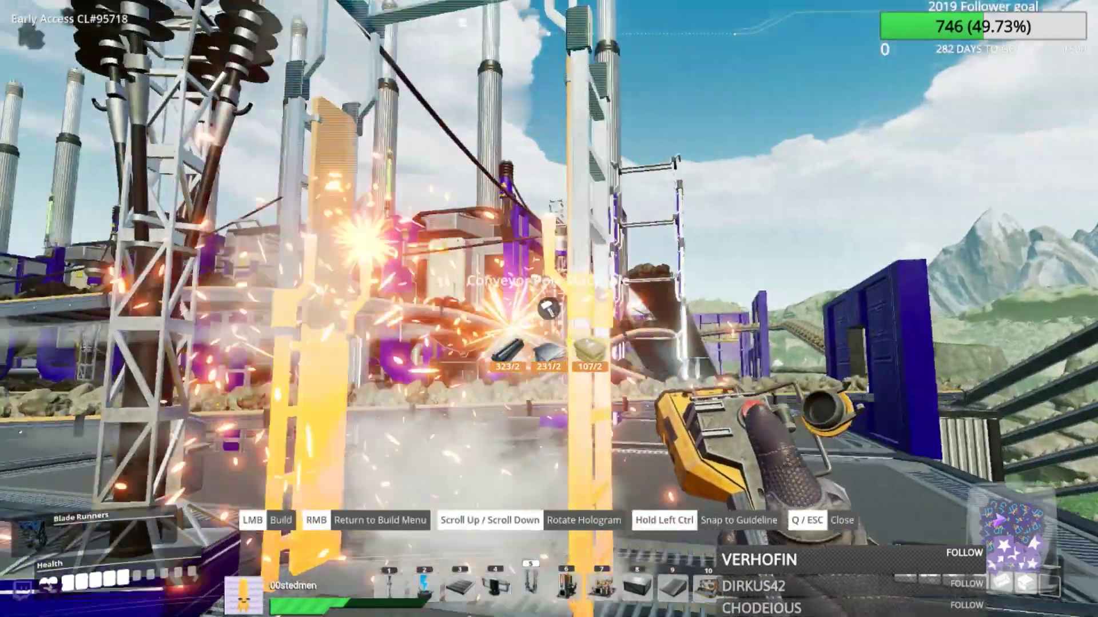
click(548, 307)
scroll(547, 307, down, 1)
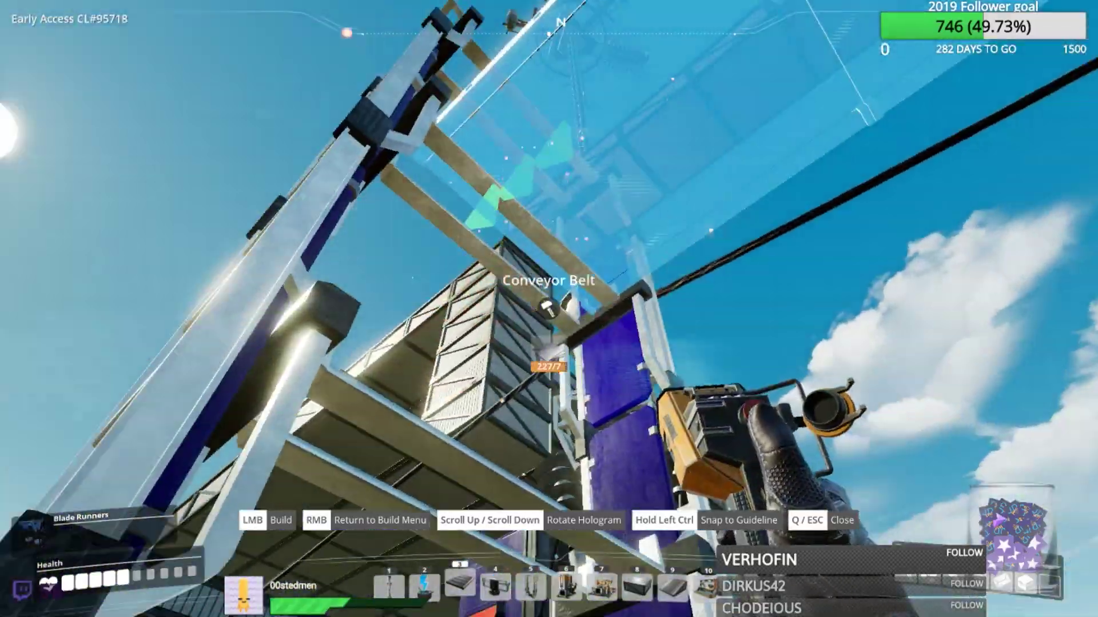
key(f)
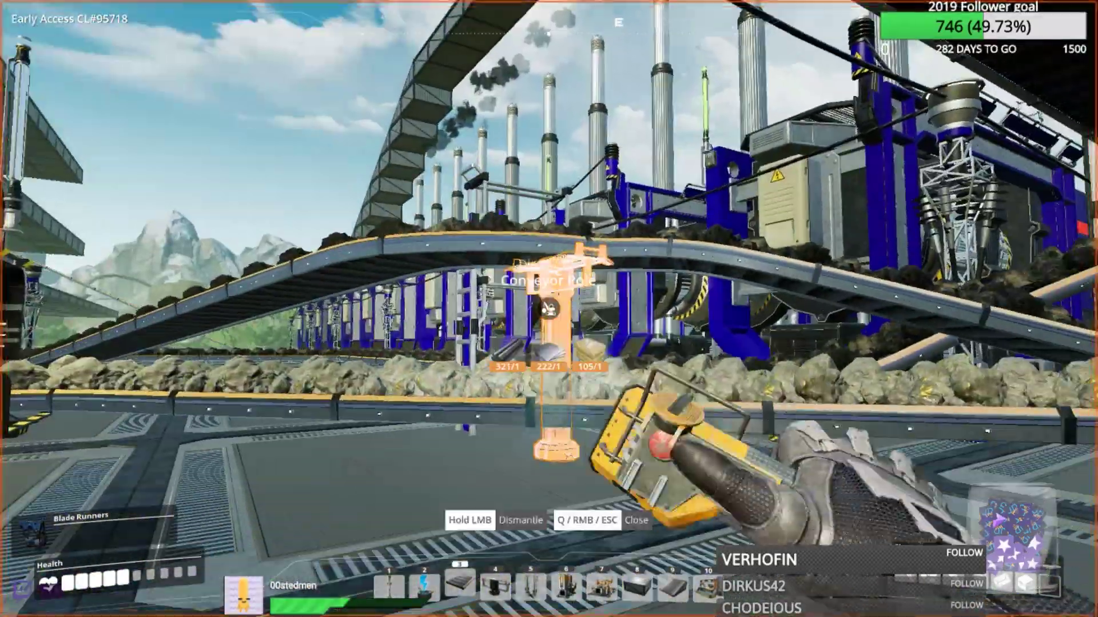
click(549, 309)
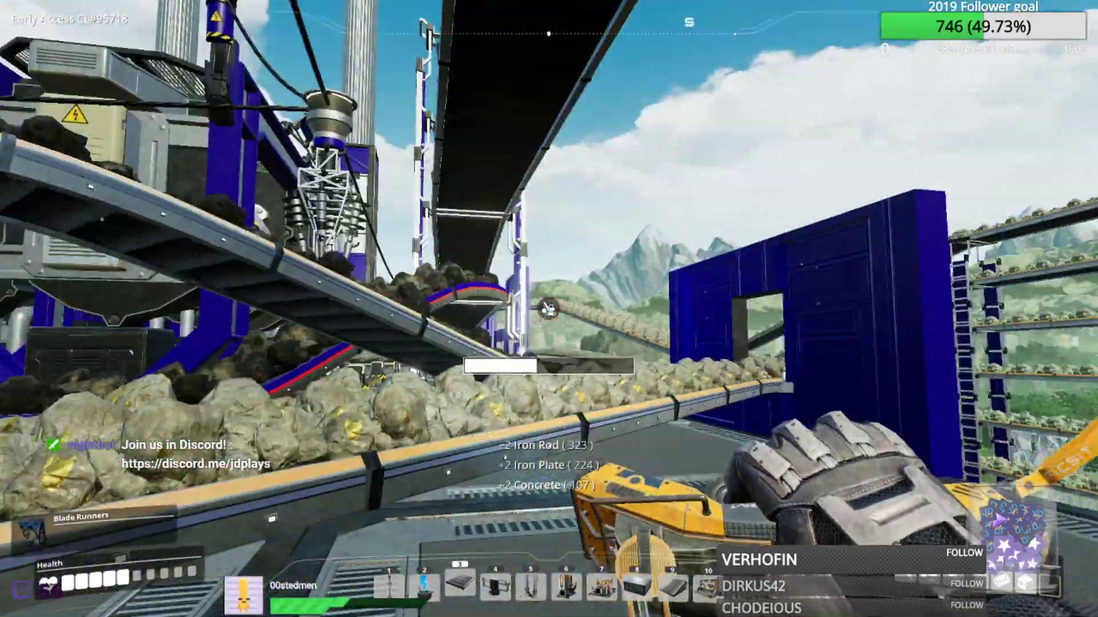
key(3)
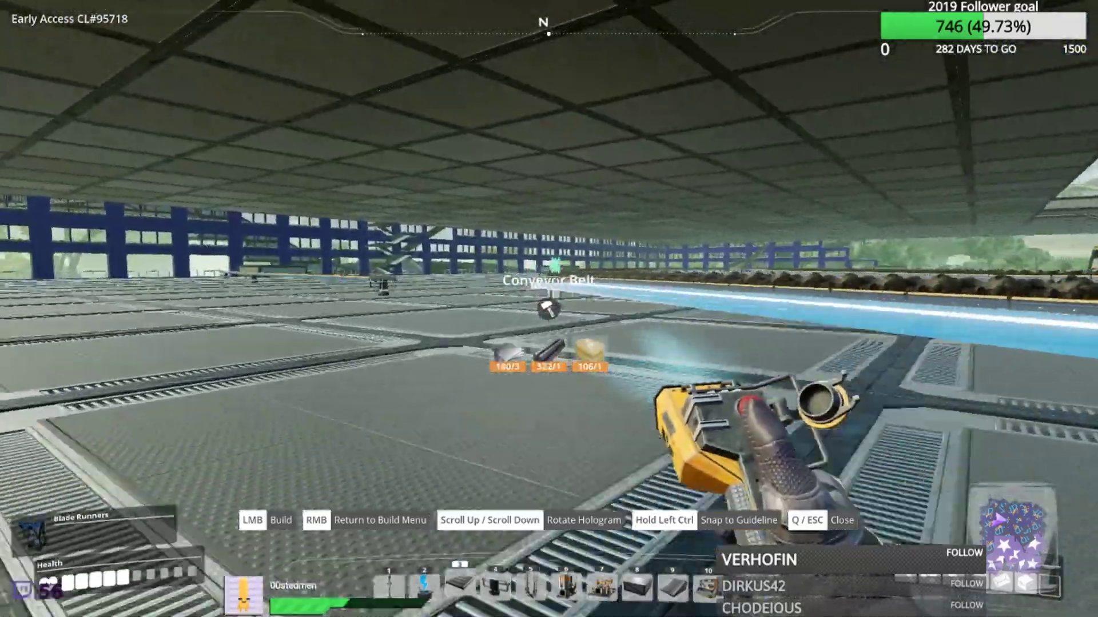
- Lay a belt segment, survey the route to the blue wall, and anchor a belt near the tower
click(548, 308)
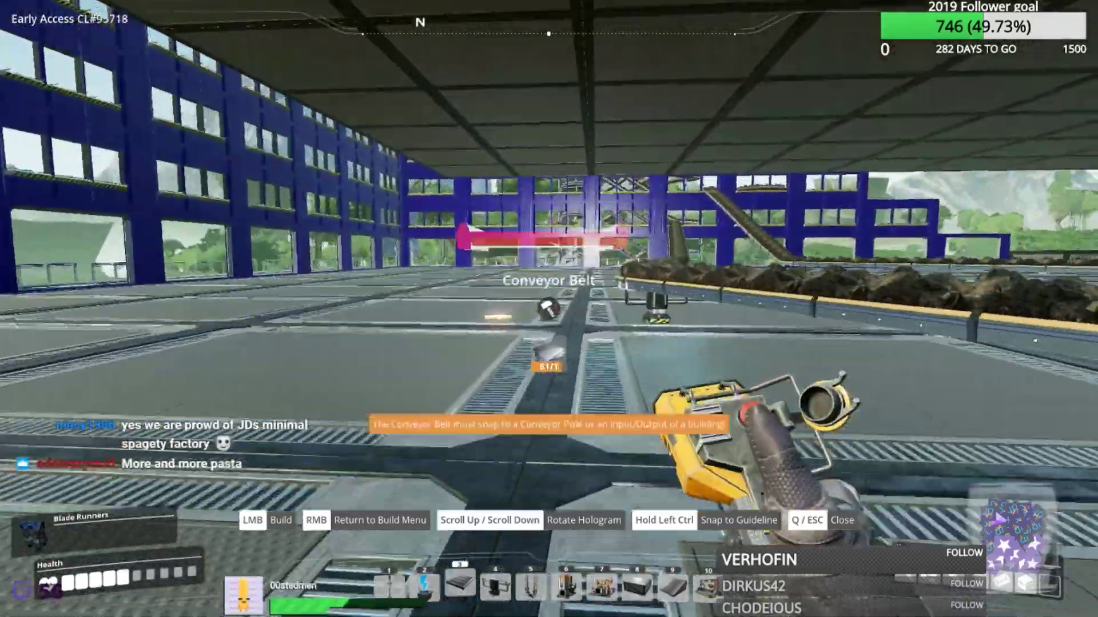
drag(548, 310, 549, 308)
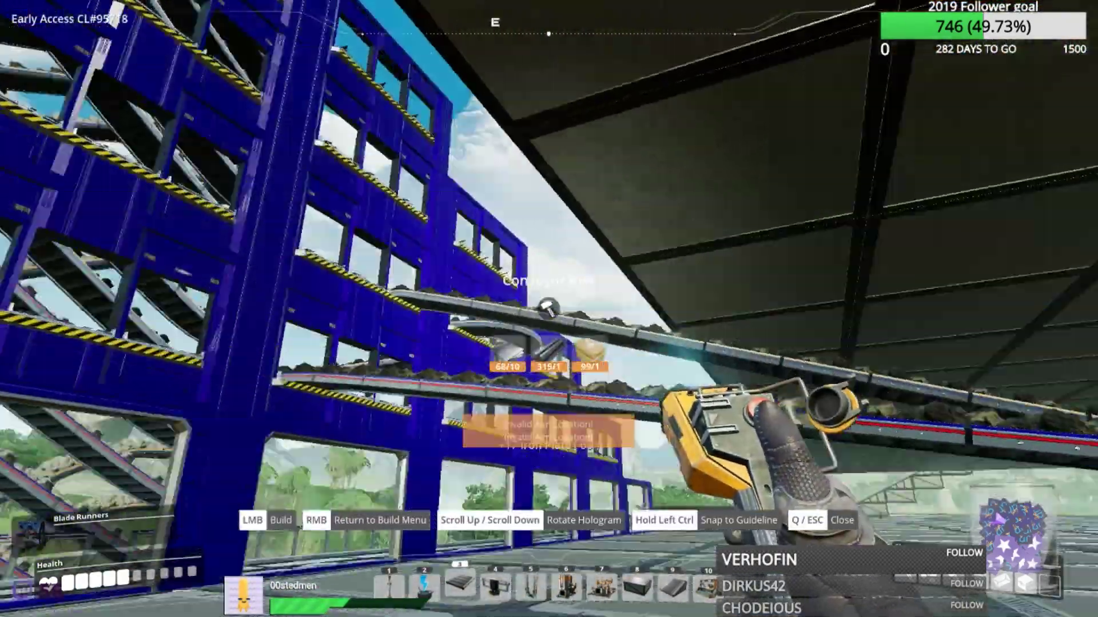
drag(549, 308, 548, 309)
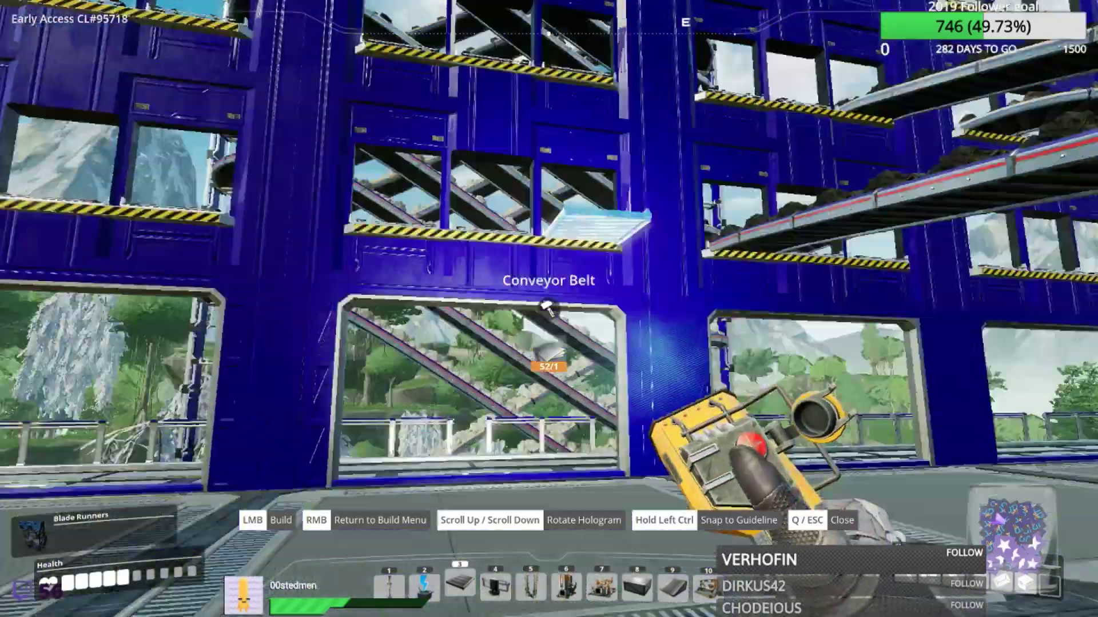
drag(549, 309, 548, 309)
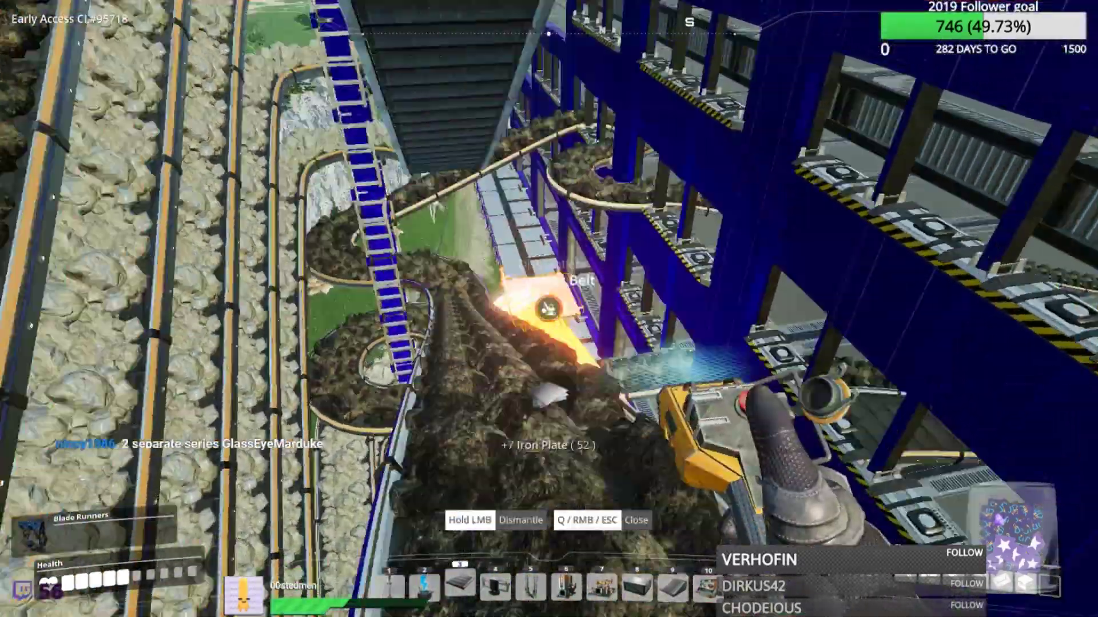
key(Escape)
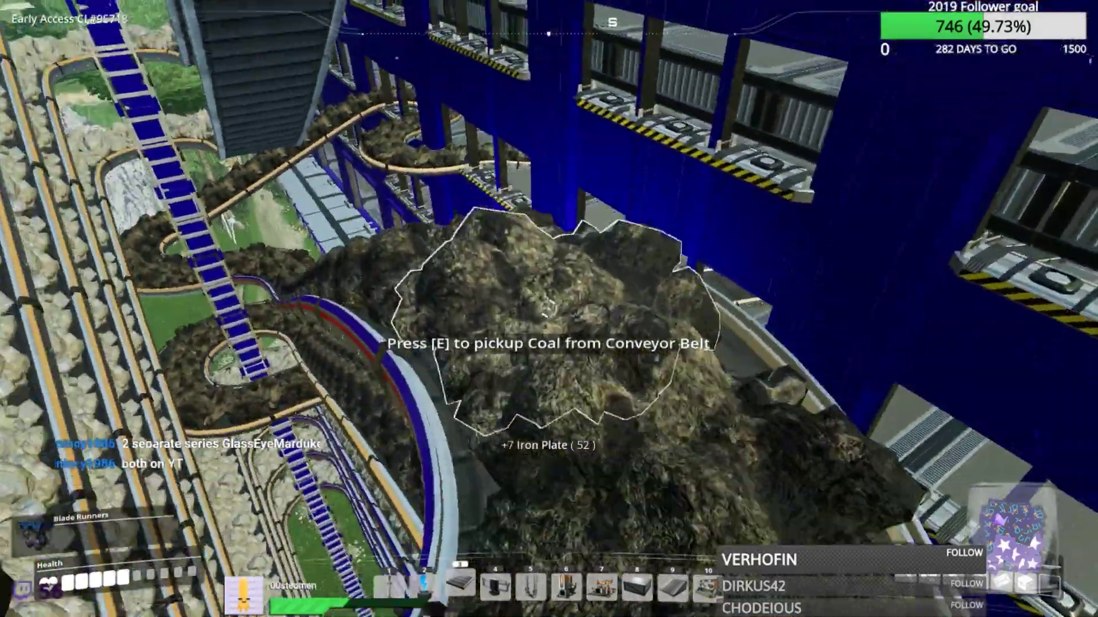
key(q)
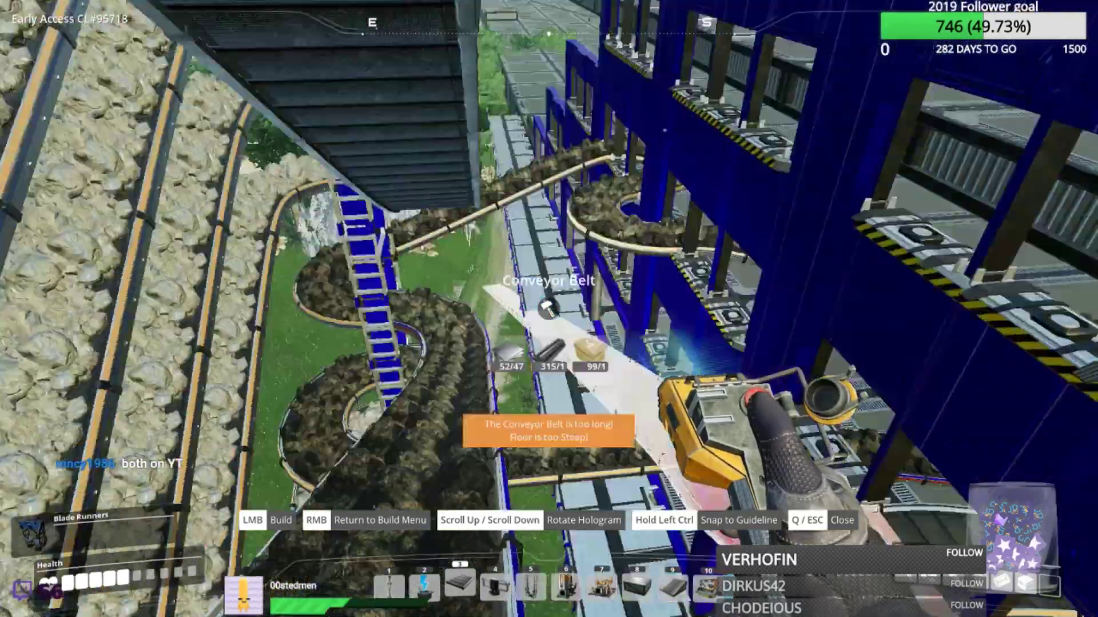
key(q)
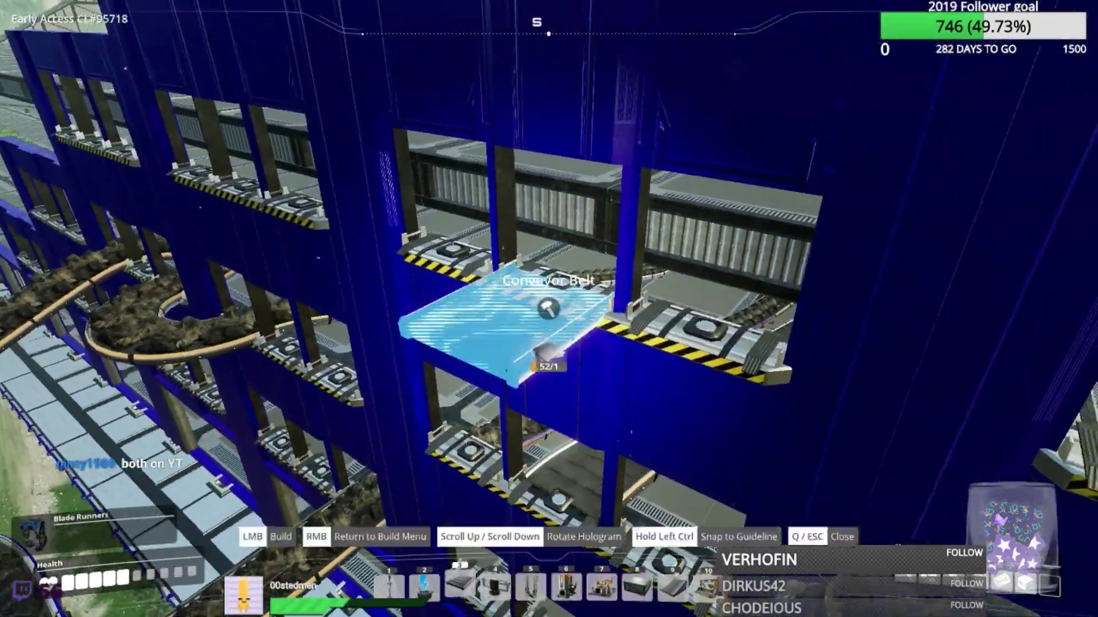
click(549, 309)
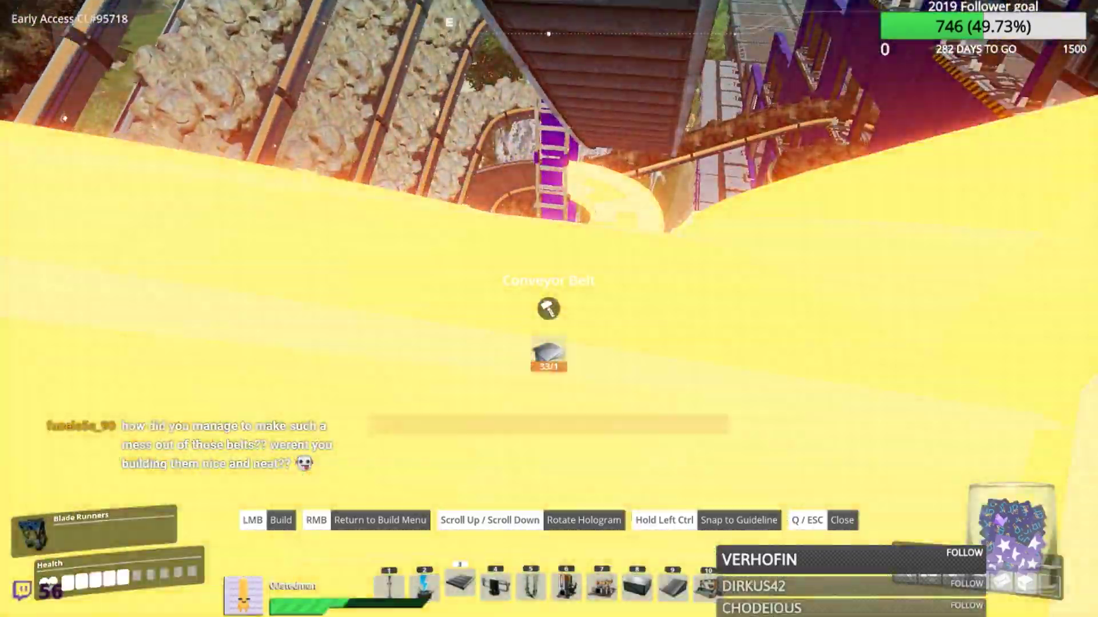
- Dismantle the badly routed conveyor belt and the walkway blocking the path
key(f)
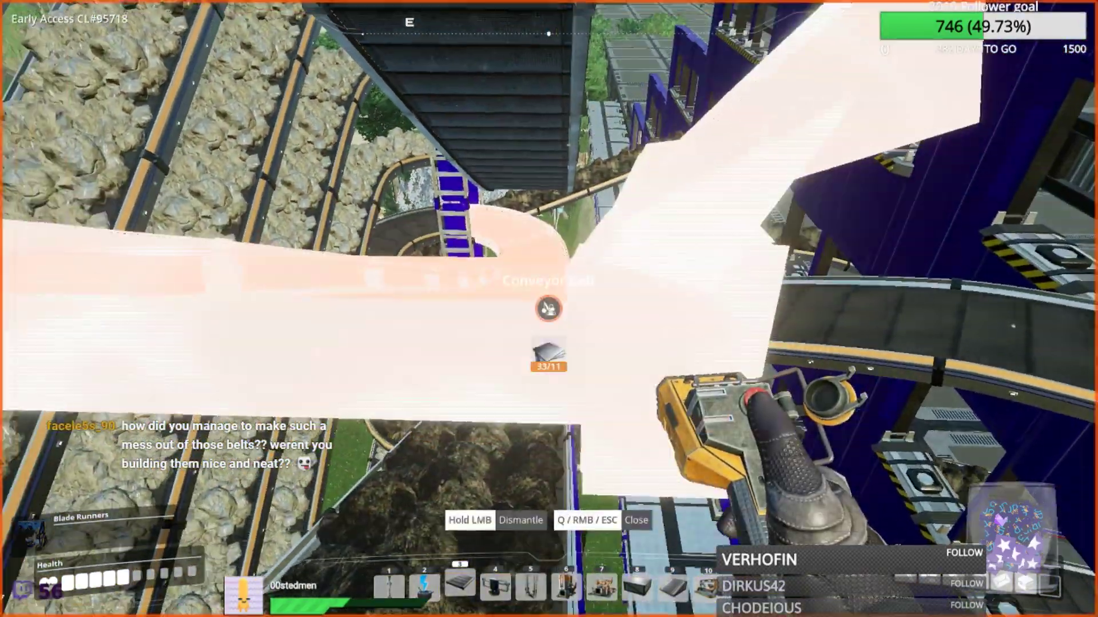
click(548, 308)
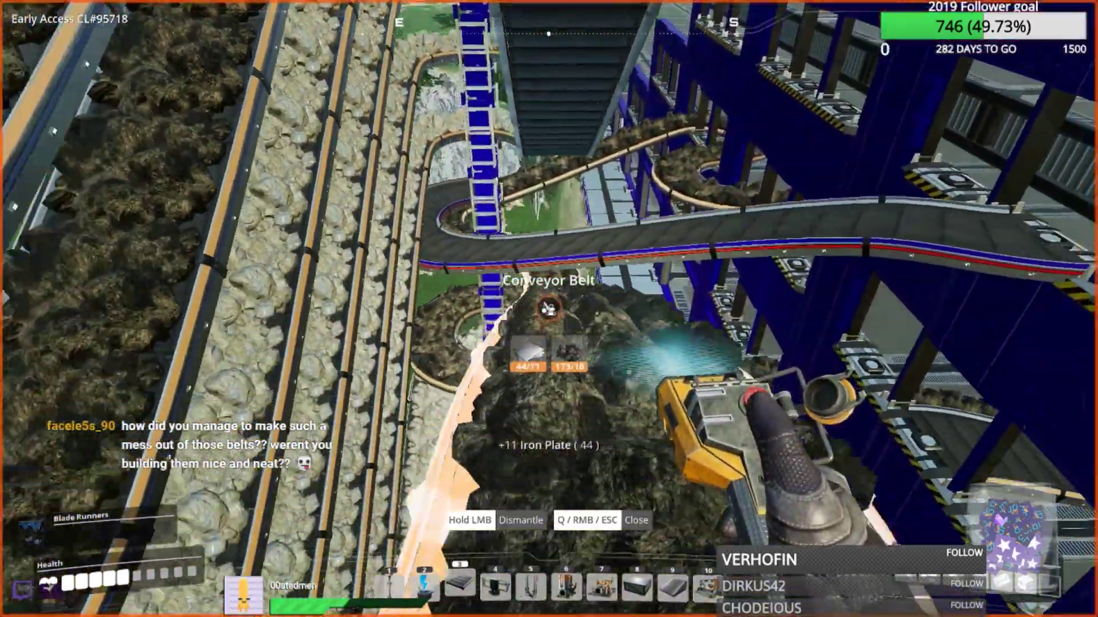
key(q)
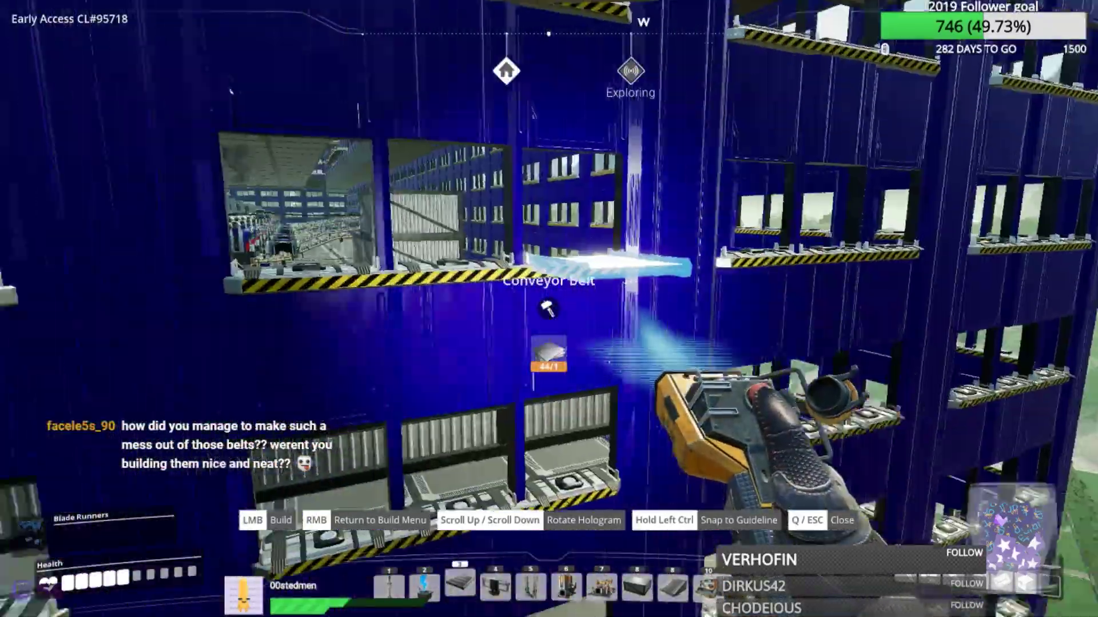
key(Escape)
key(f)
click(548, 308)
click(548, 307)
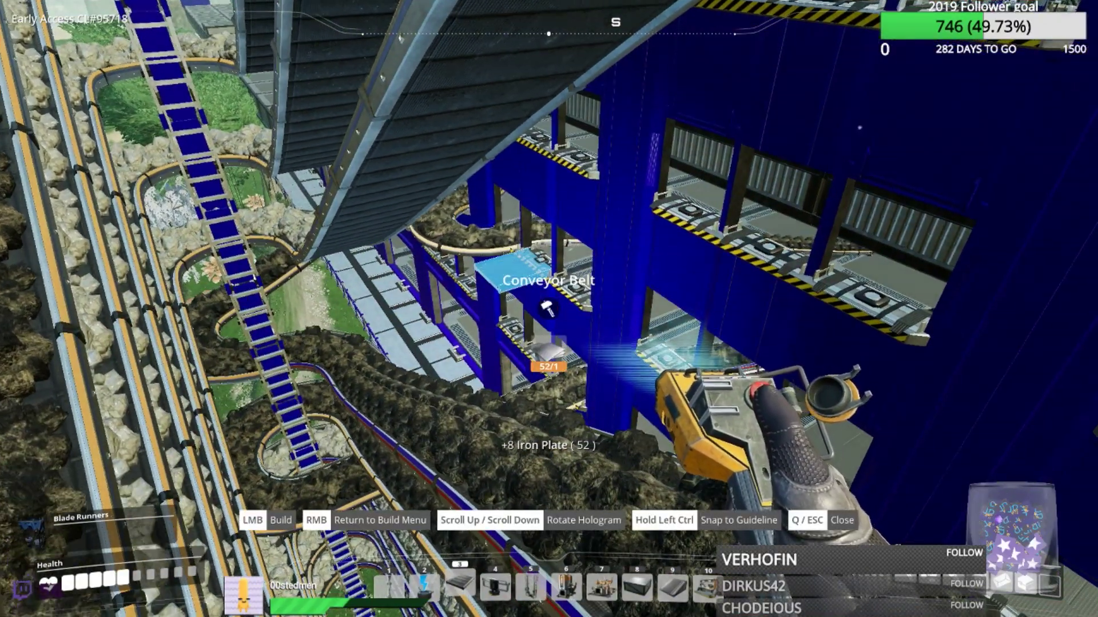
- Route a belt from the window ledge down the tower toward the conveyor poles
click(547, 308)
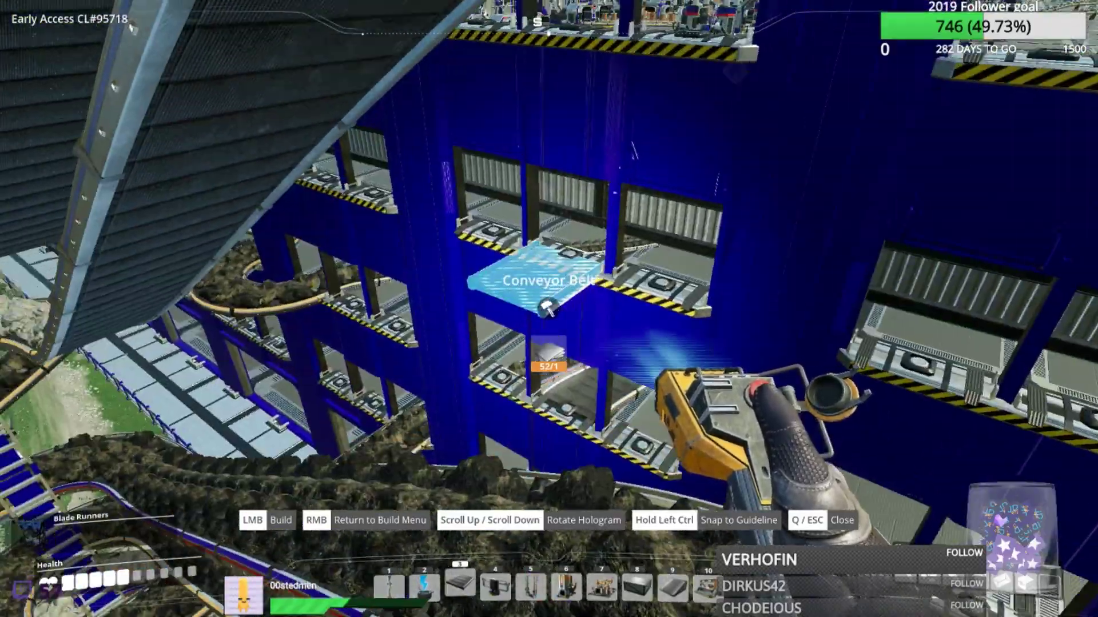
click(548, 308)
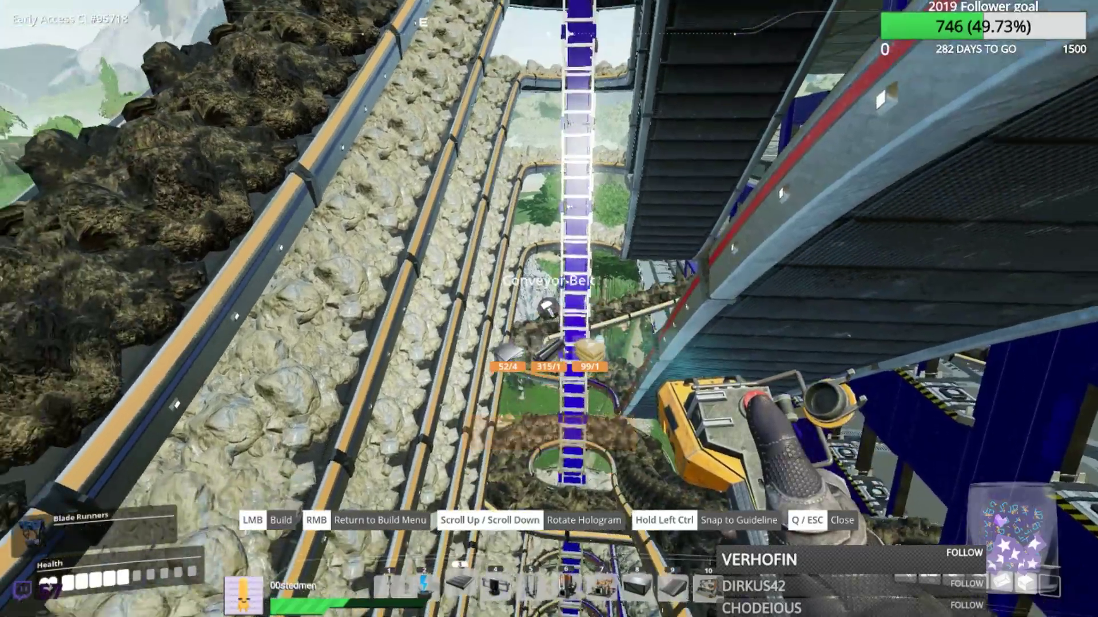
click(547, 307)
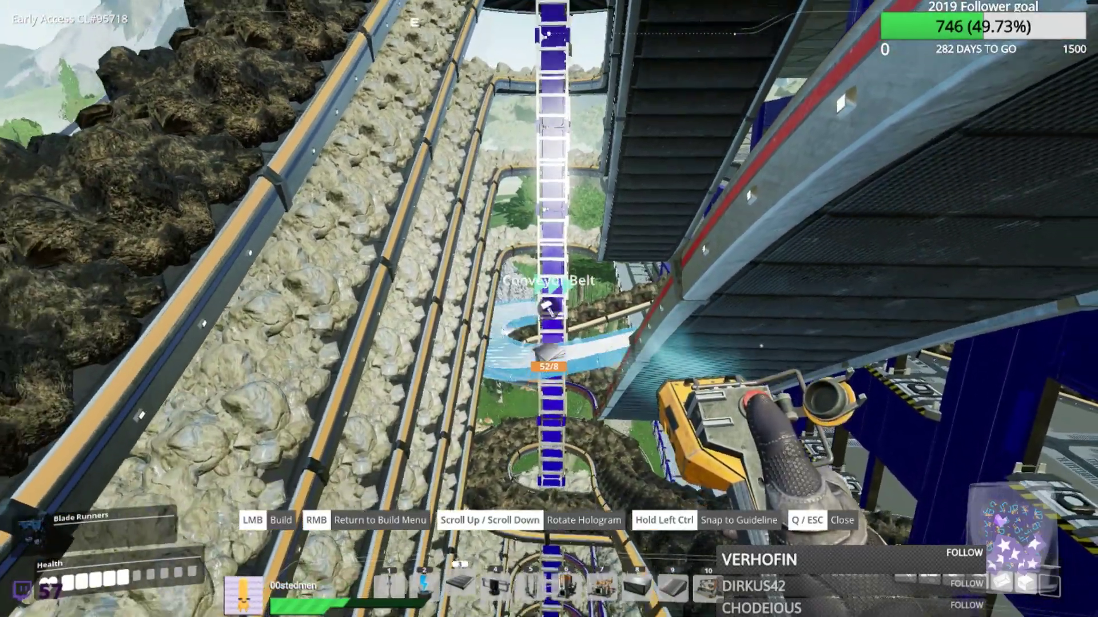
click(548, 308)
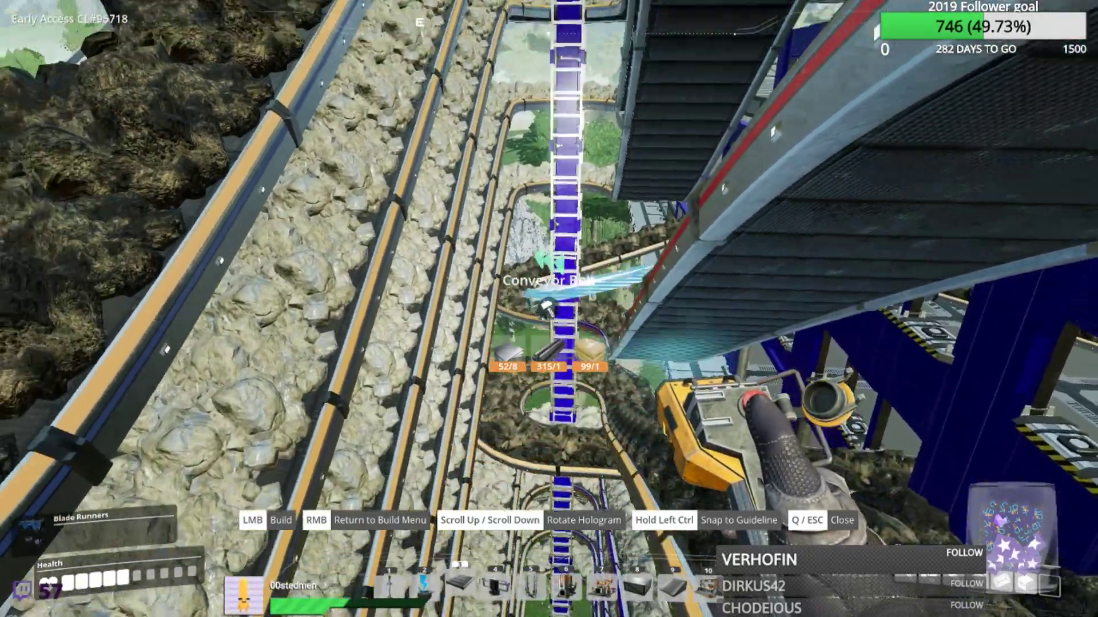
click(548, 309)
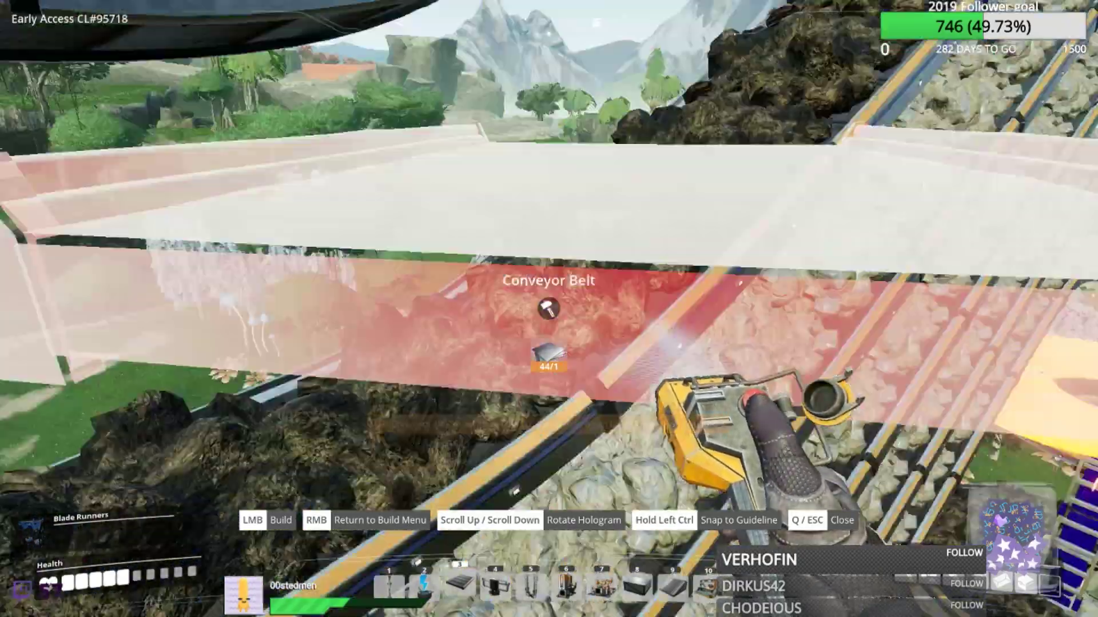
key(q)
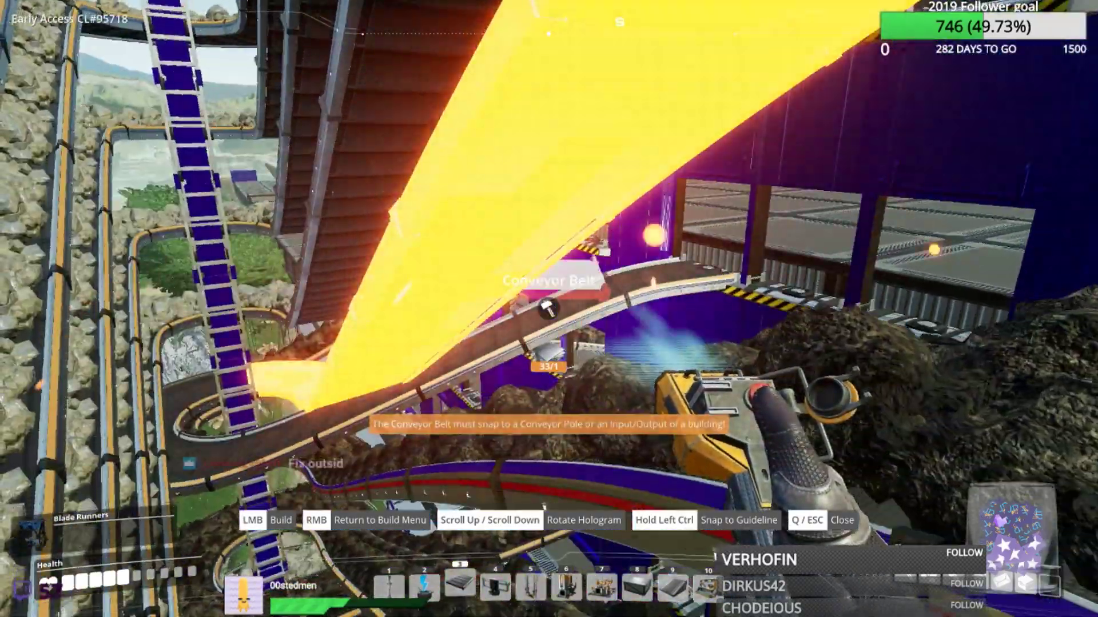
- Remove the misrouted belt and rebuild it ending inside the window opening
key(f)
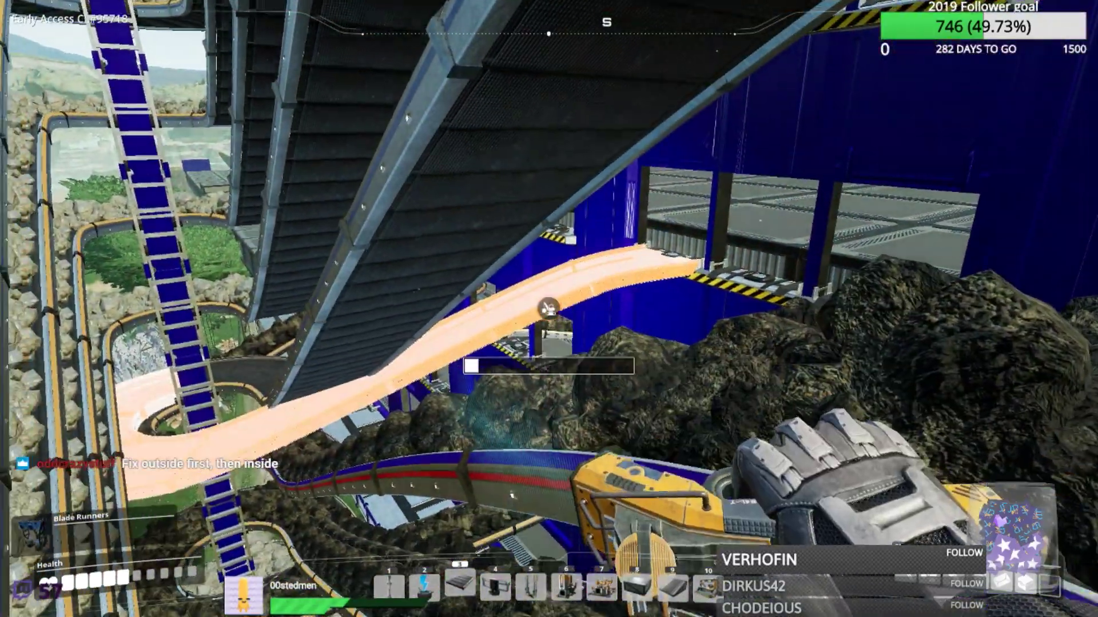
click(549, 309)
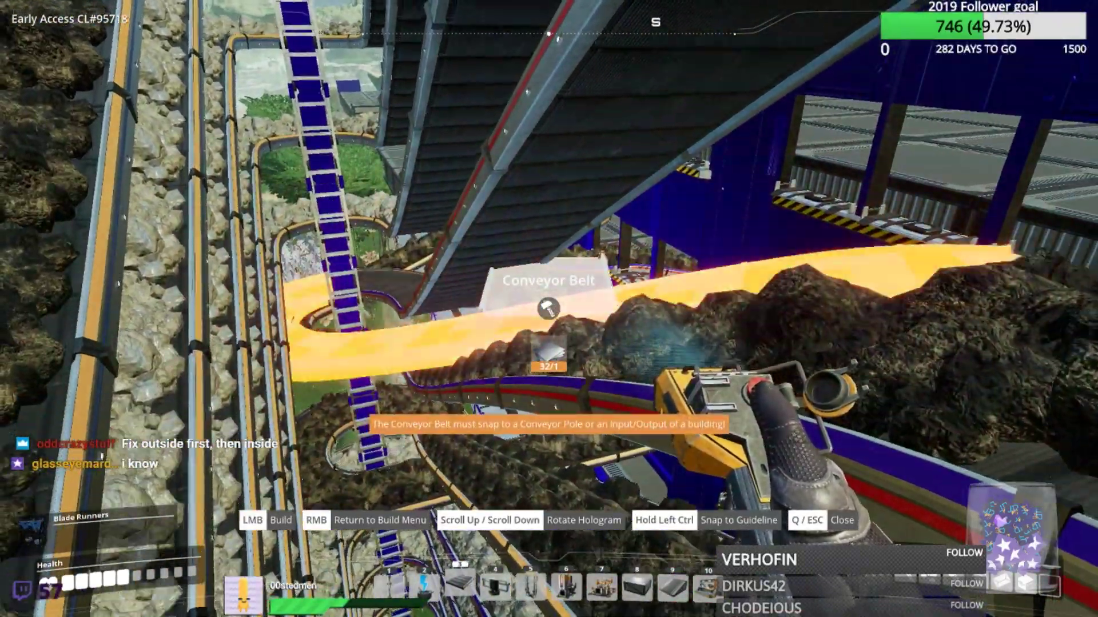
key(f)
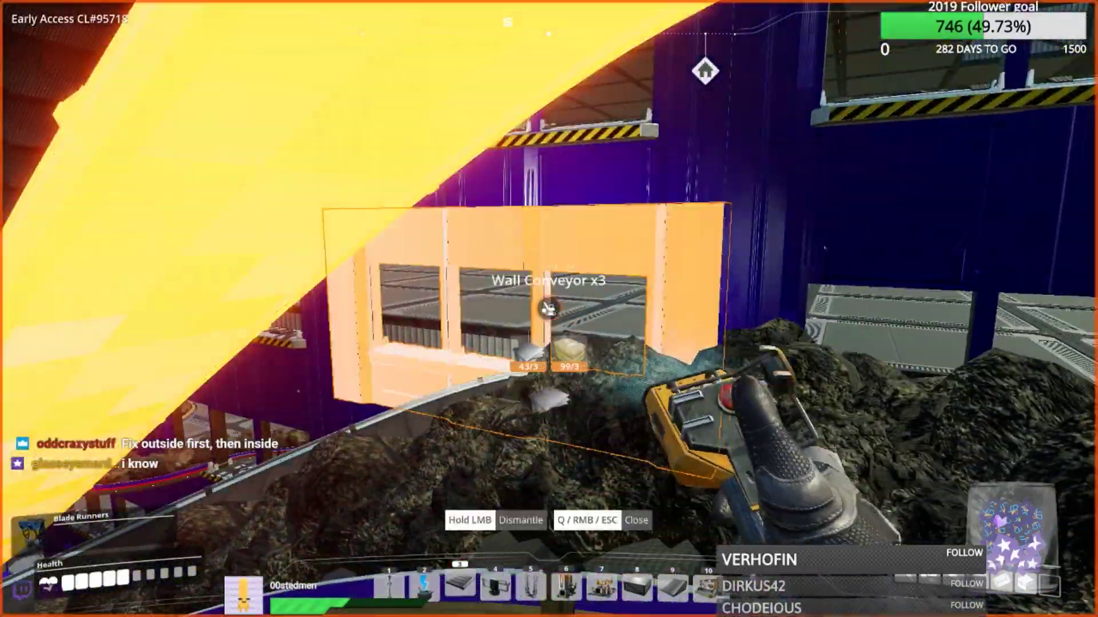
key(q)
click(549, 309)
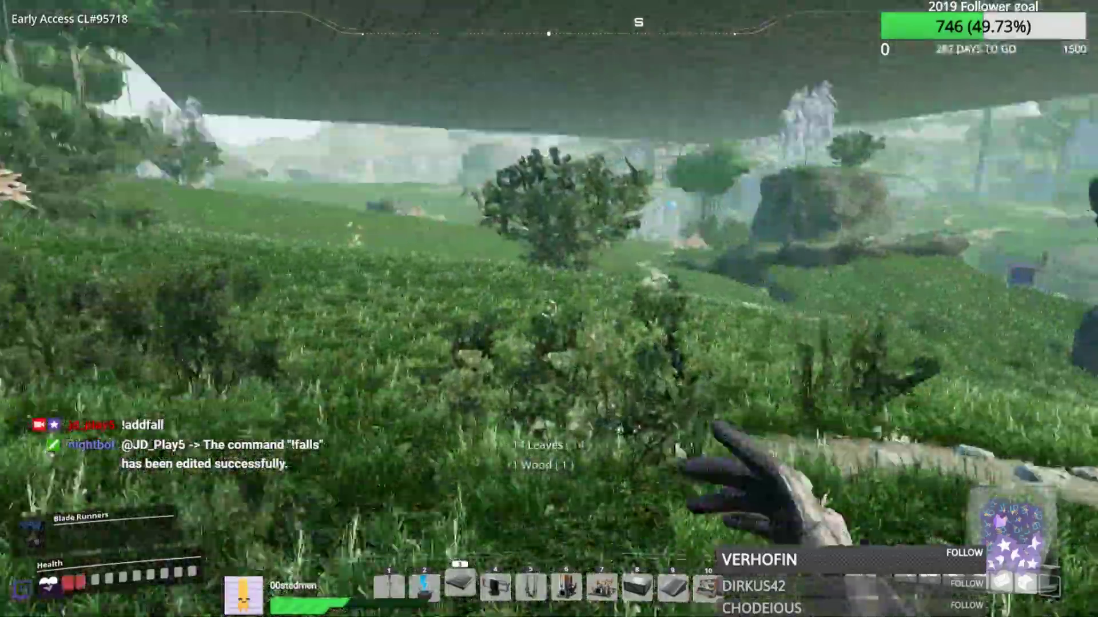
- Harvest a bush for leaves and wood, walk back, and open a storage container
key(e)
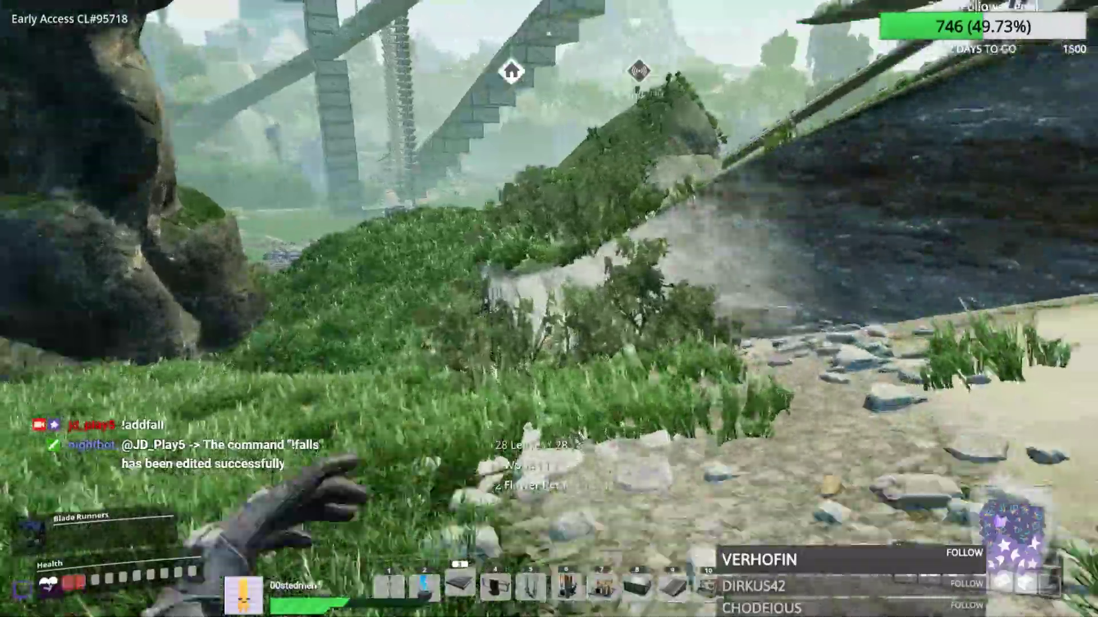
key(e)
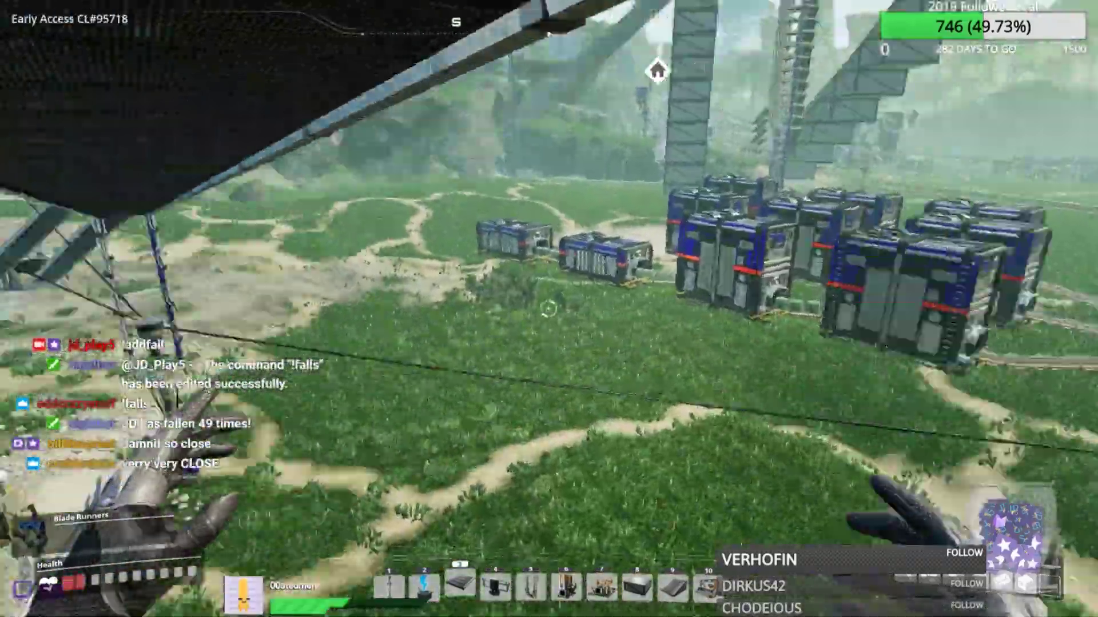
key(Tab)
key(Tab)
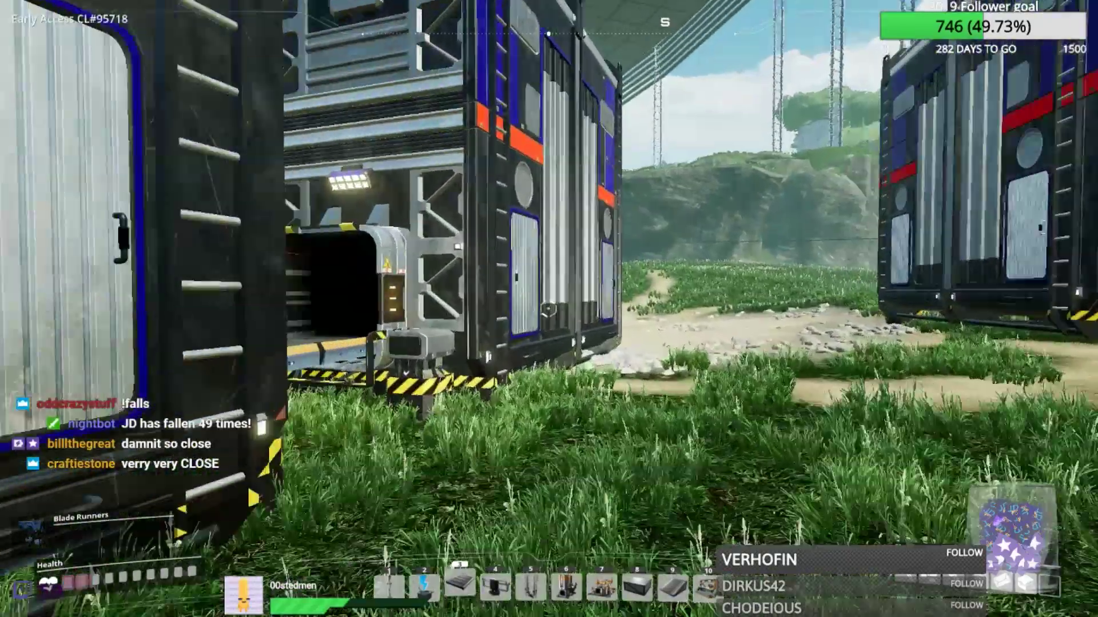
key(e)
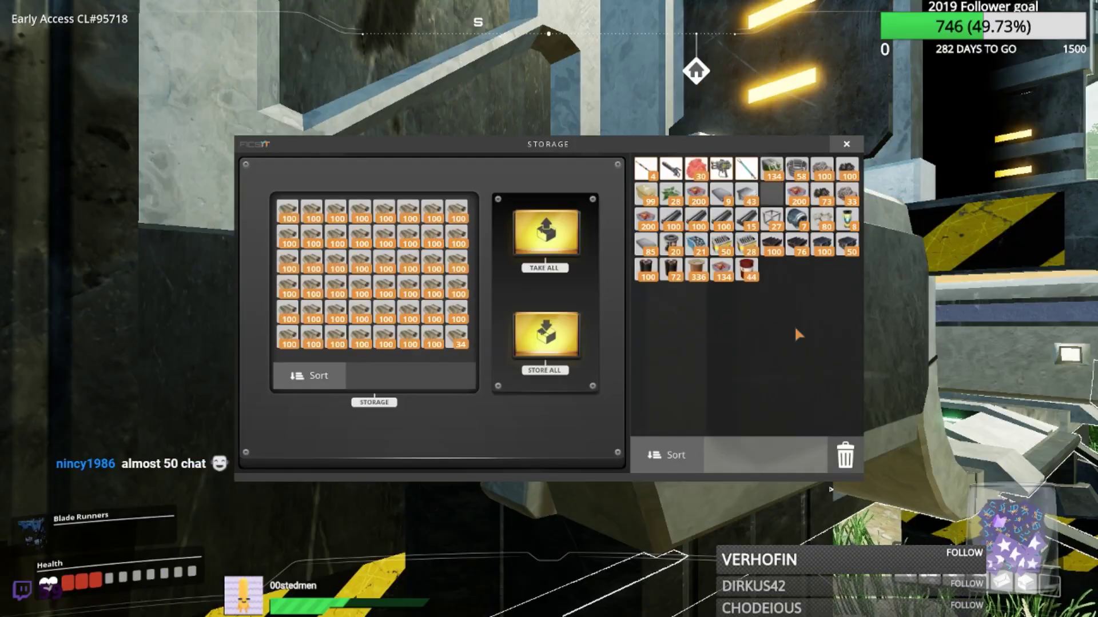
- Check the stock of five storage containers in turn, including one holding green items
key(Escape)
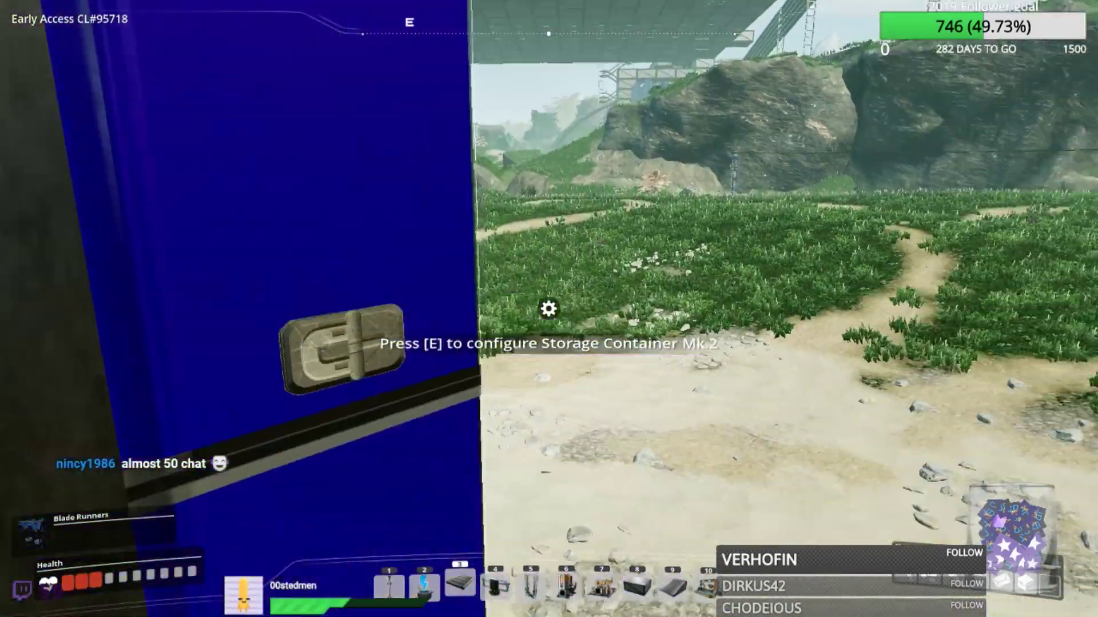
key(w)
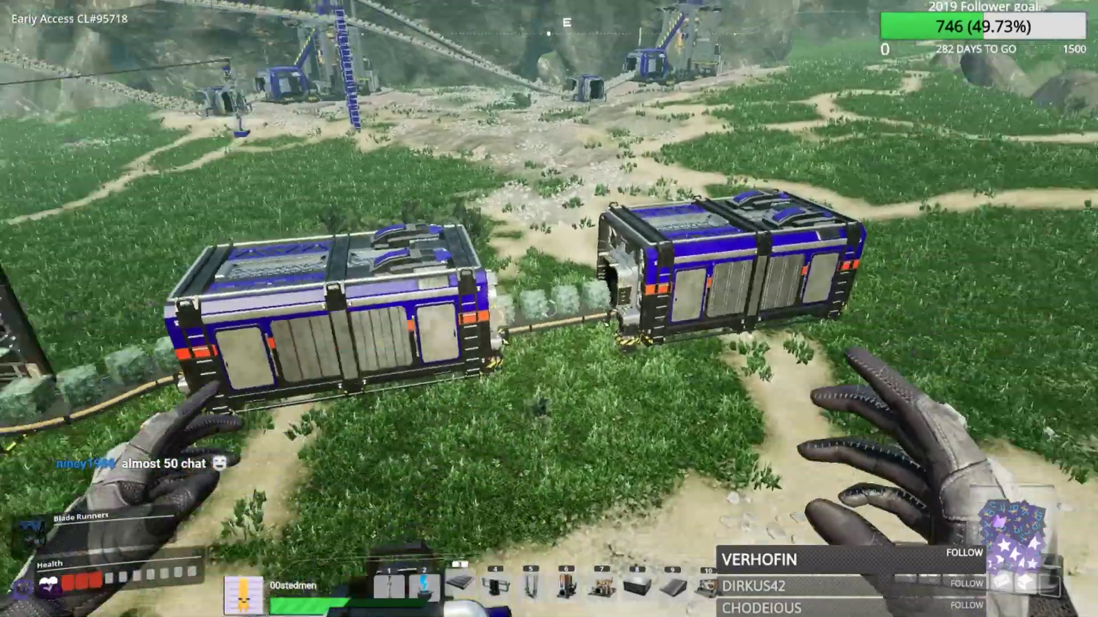
key(w)
key(e)
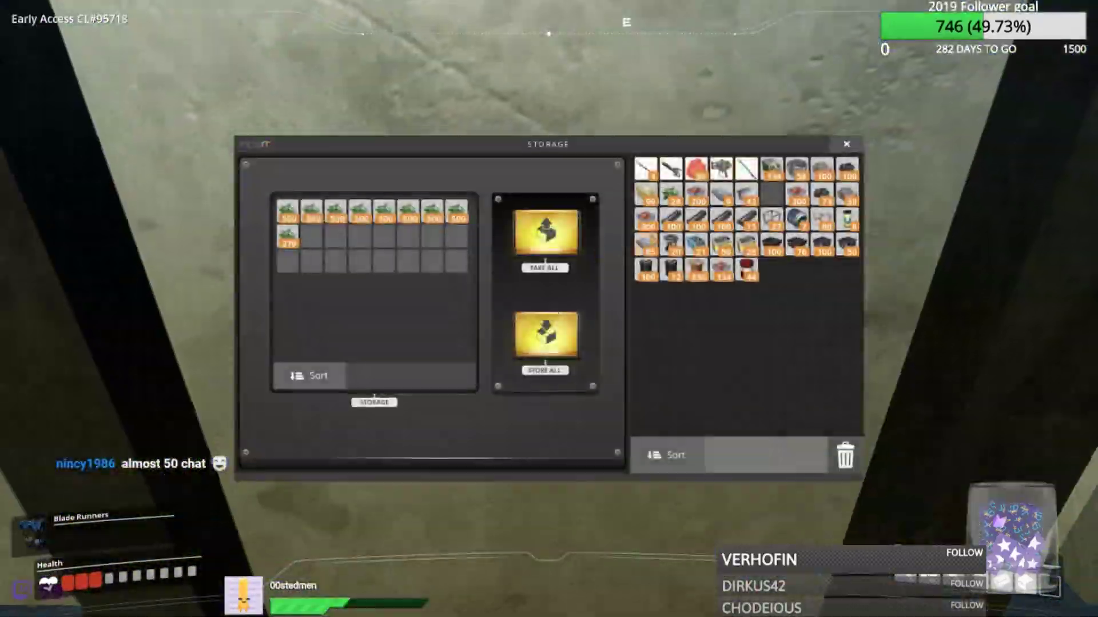
key(Escape)
key(w)
key(e)
key(Escape)
key(w)
key(e)
key(Escape)
key(w)
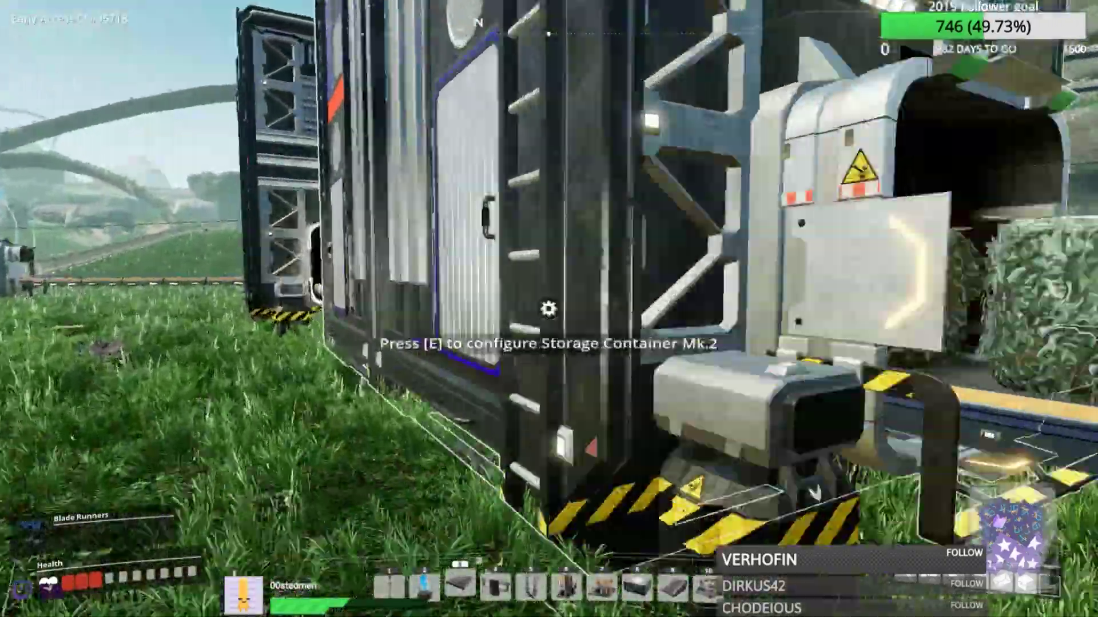
key(e)
key(Escape)
key(w)
key(e)
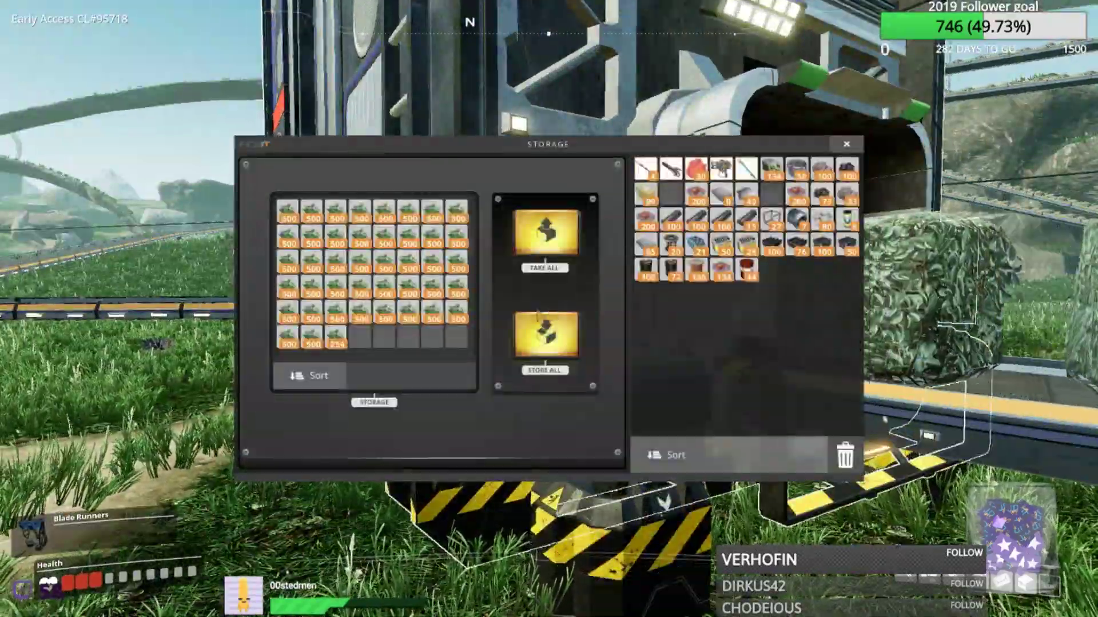
key(Escape)
key(w)
key(w)
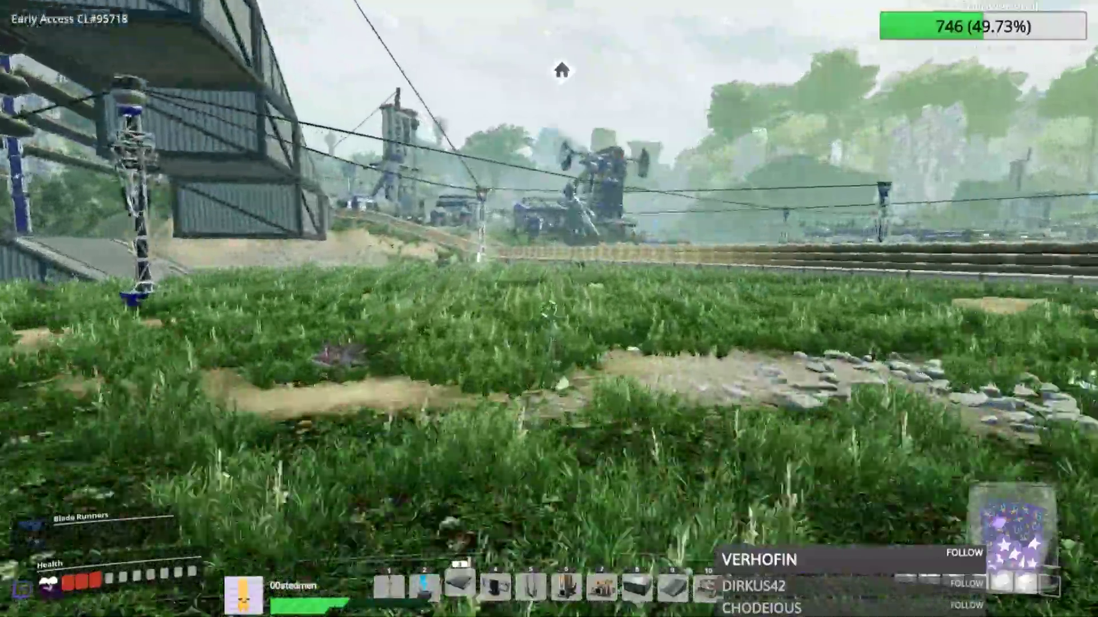
- Walk across the field past the sandbag wall and inspect the storage crate
key(w)
key(w)
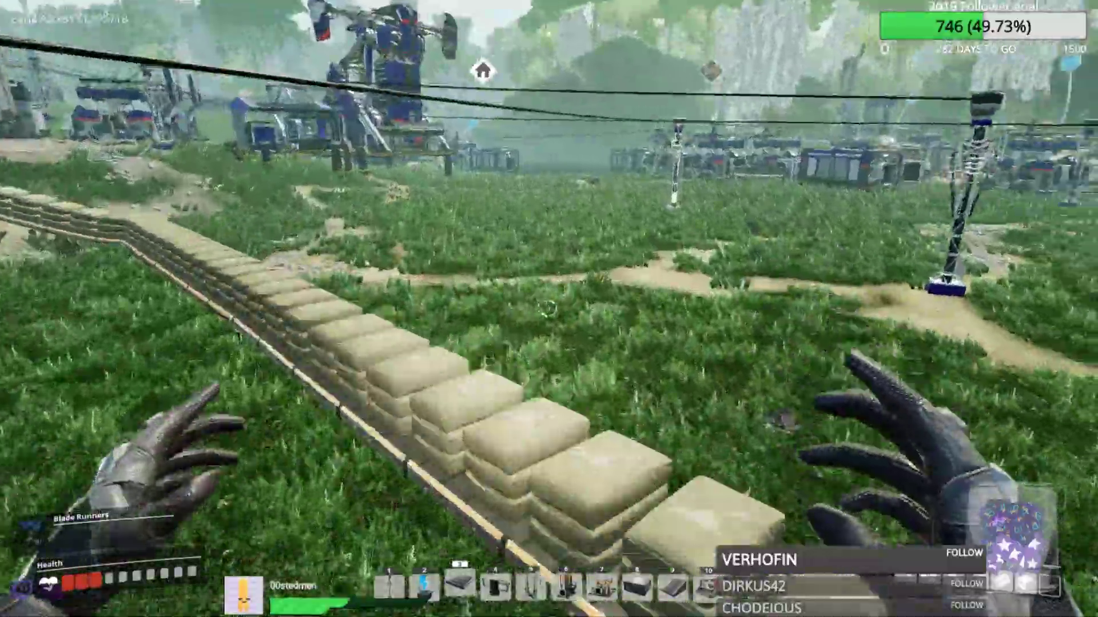
key(w)
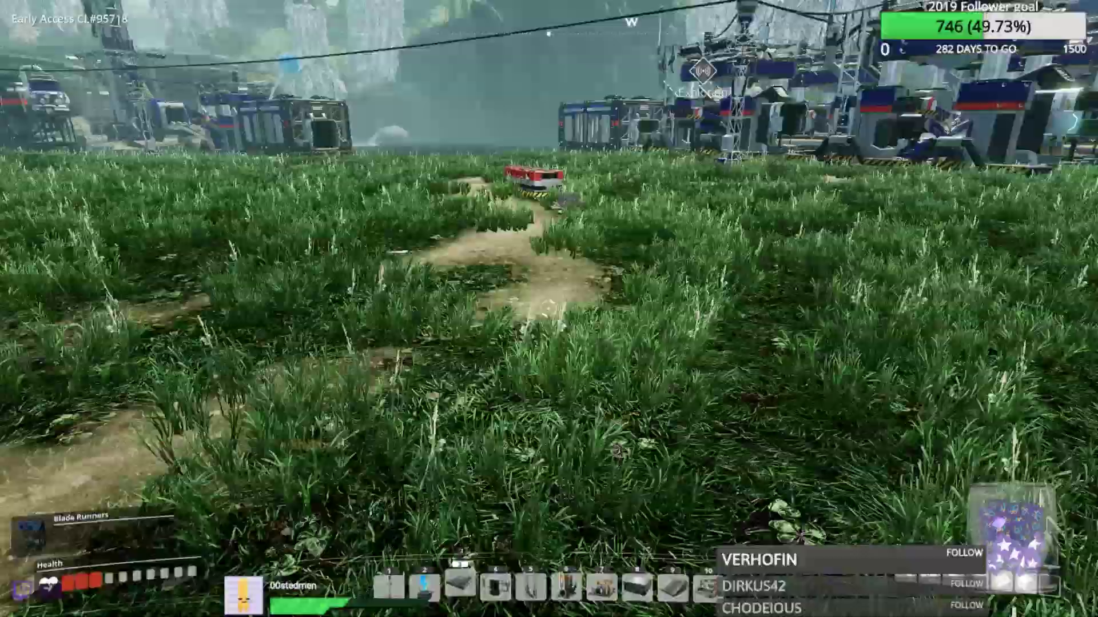
key(w)
key(e)
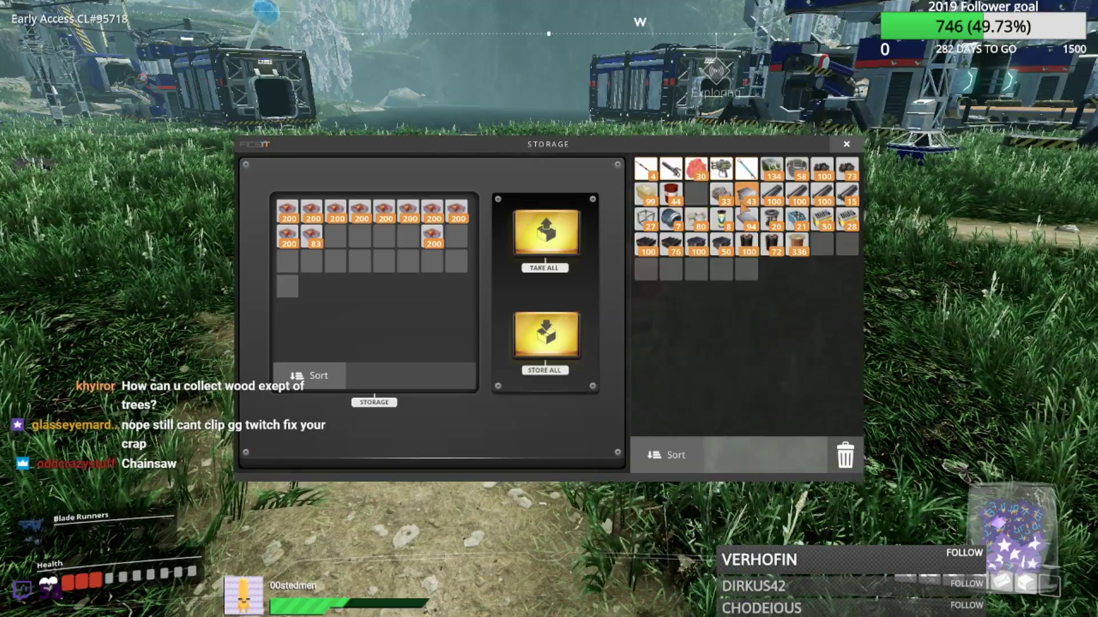
key(Escape)
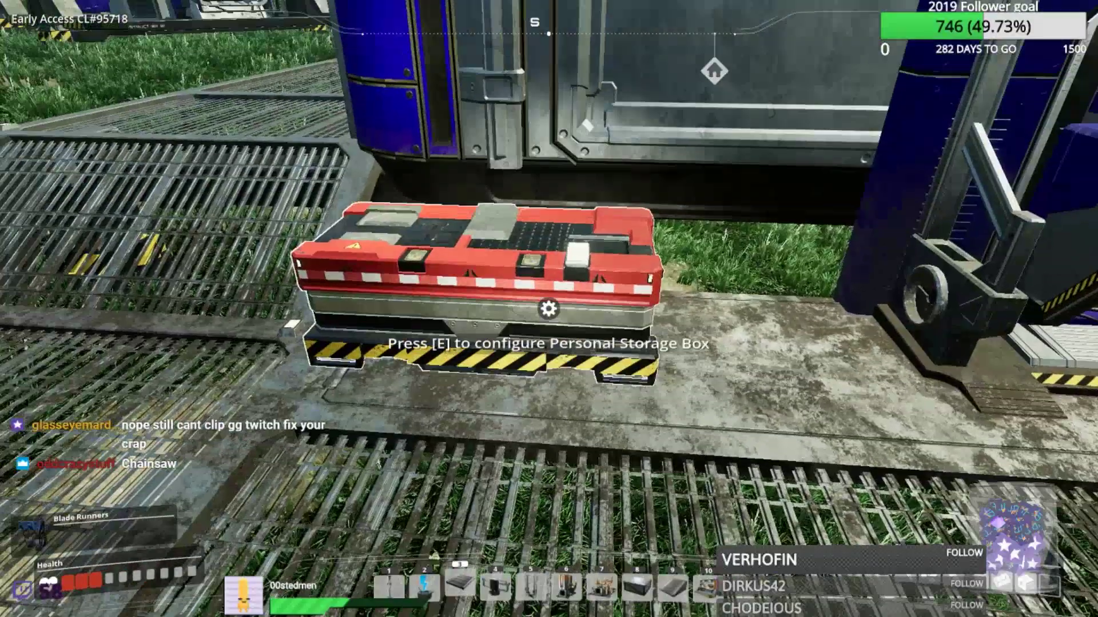
- Move an inventory item into the personal storage box
key(e)
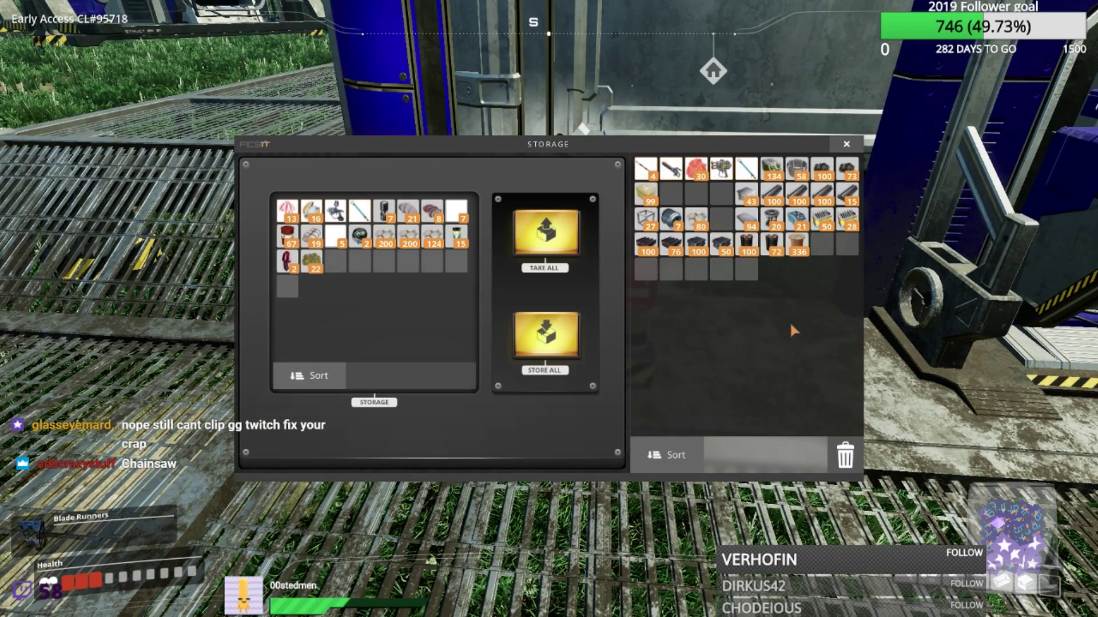
shift+click(696, 219)
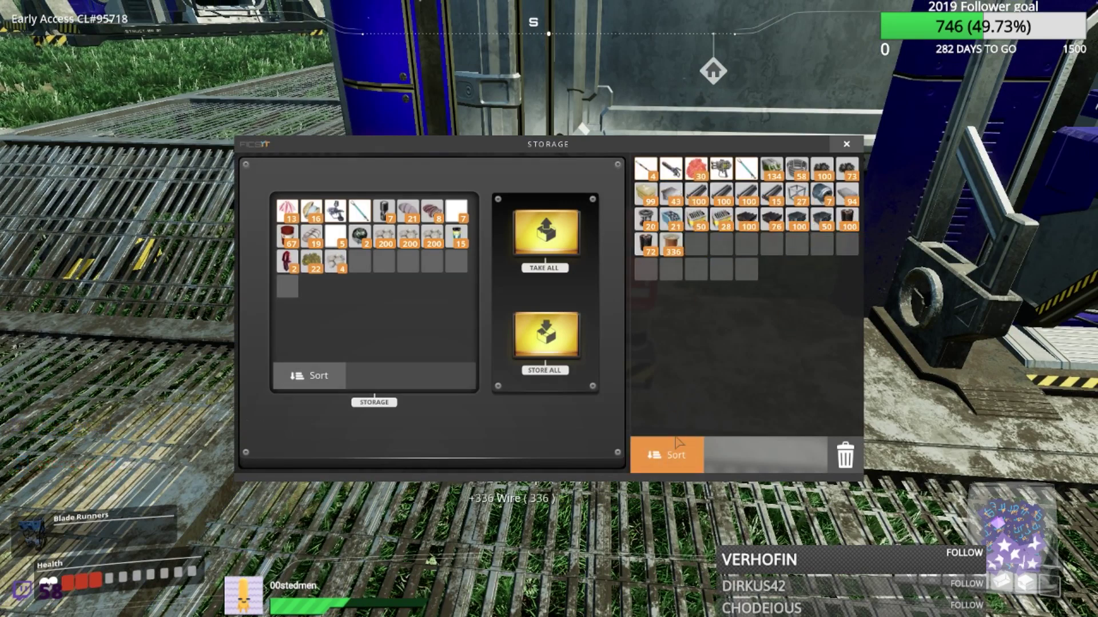
key(Escape)
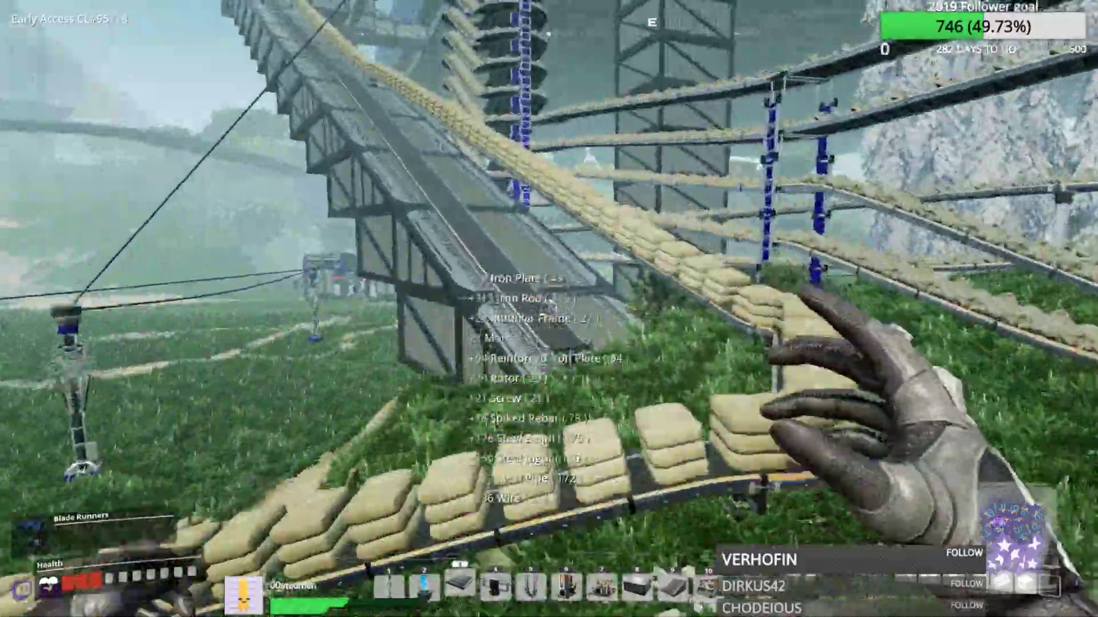
- Equip Paleberries in the hand equipment slot
key(Tab)
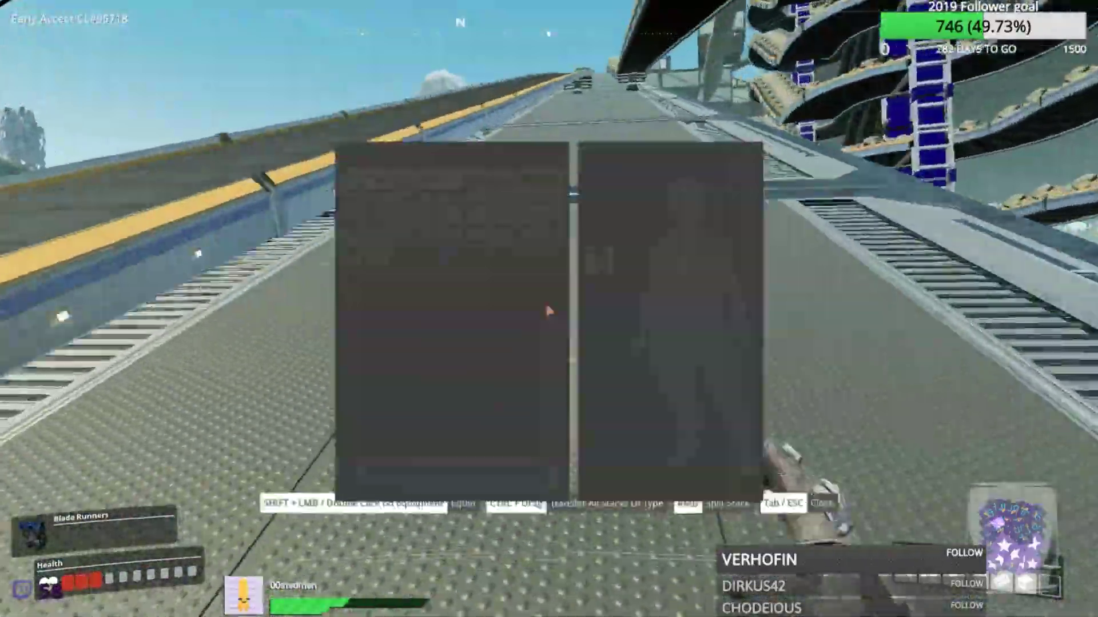
drag(400, 152, 619, 335)
key(Tab)
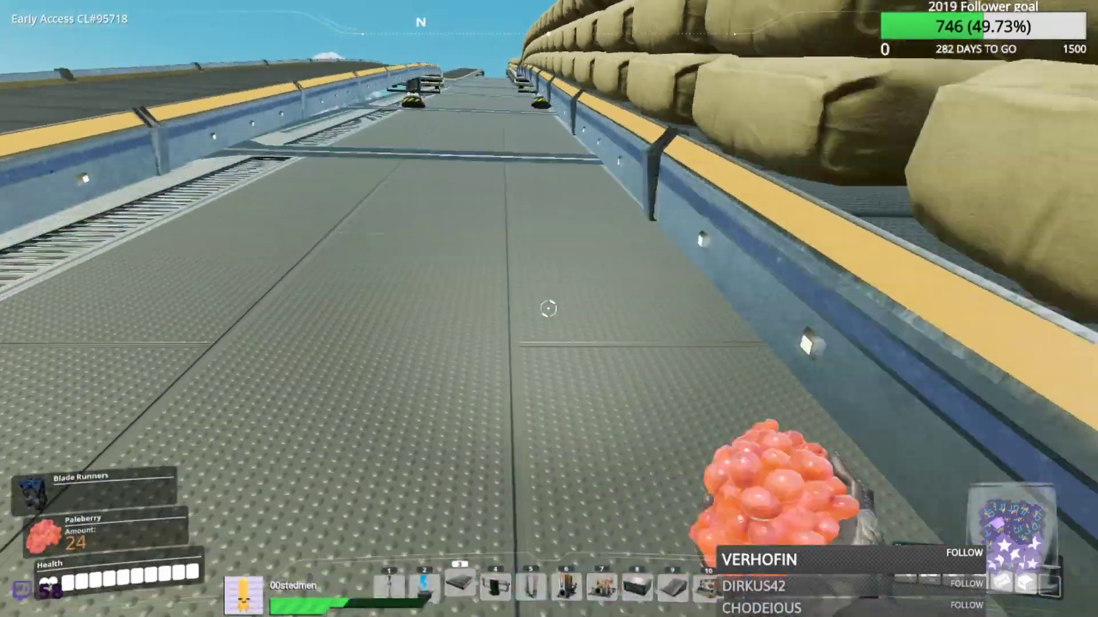
key(Tab)
key(Tab)
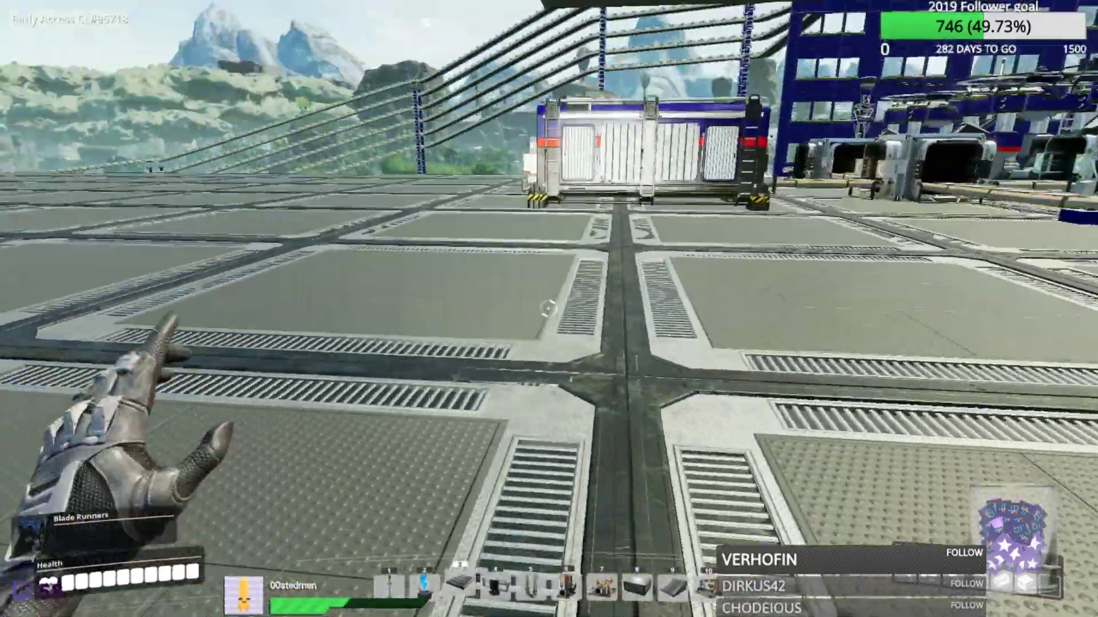
- Take iron plates from the upper-floor storage container, then cross the factory floor
key(e)
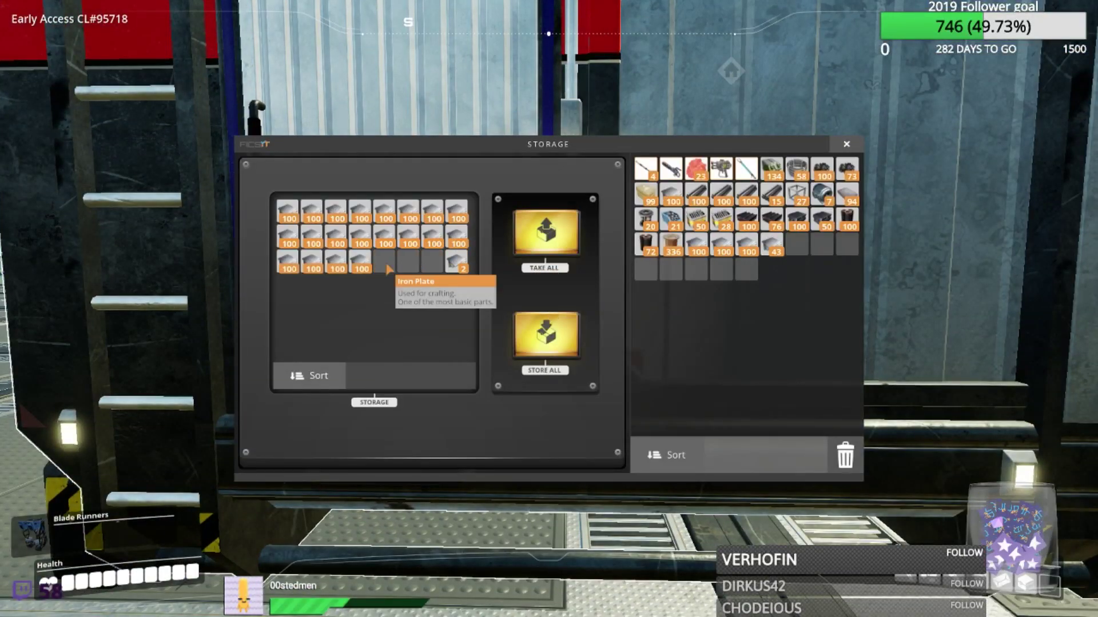
key(Escape)
key(w)
key(w)
key(w)
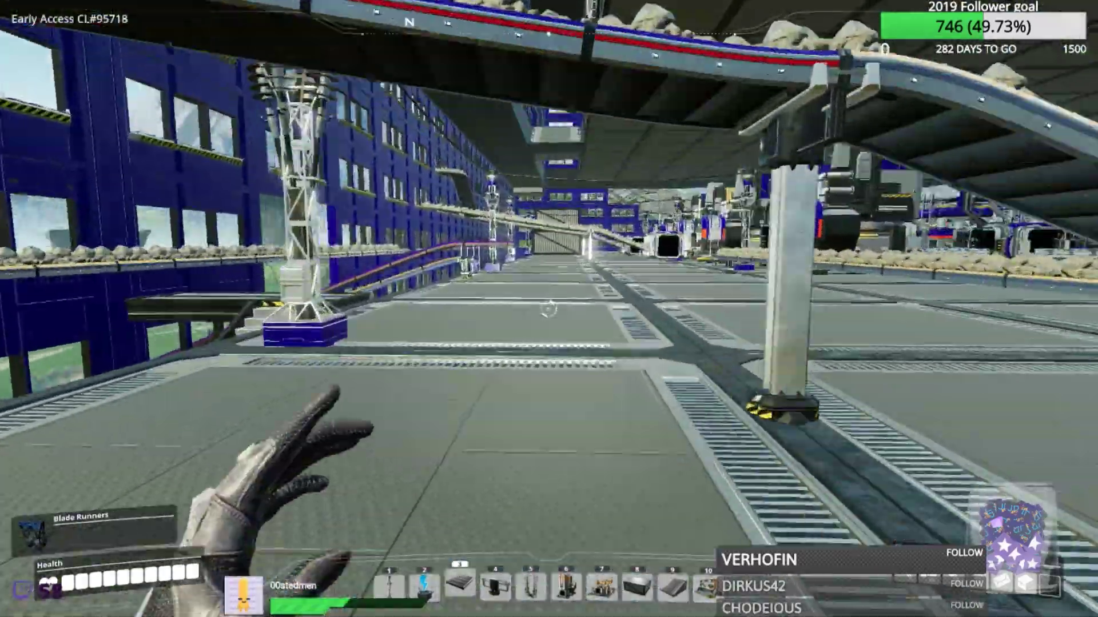
key(w)
key(w)
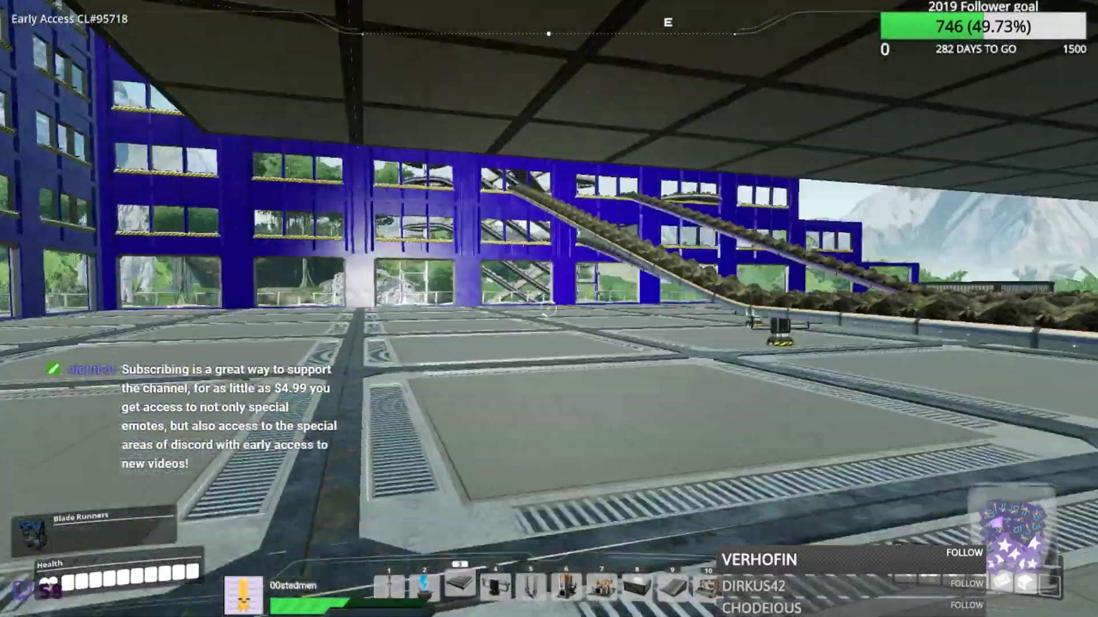
- Step out through the wall window and dismantle the conveyor section by the ramps
key(w)
key(w)
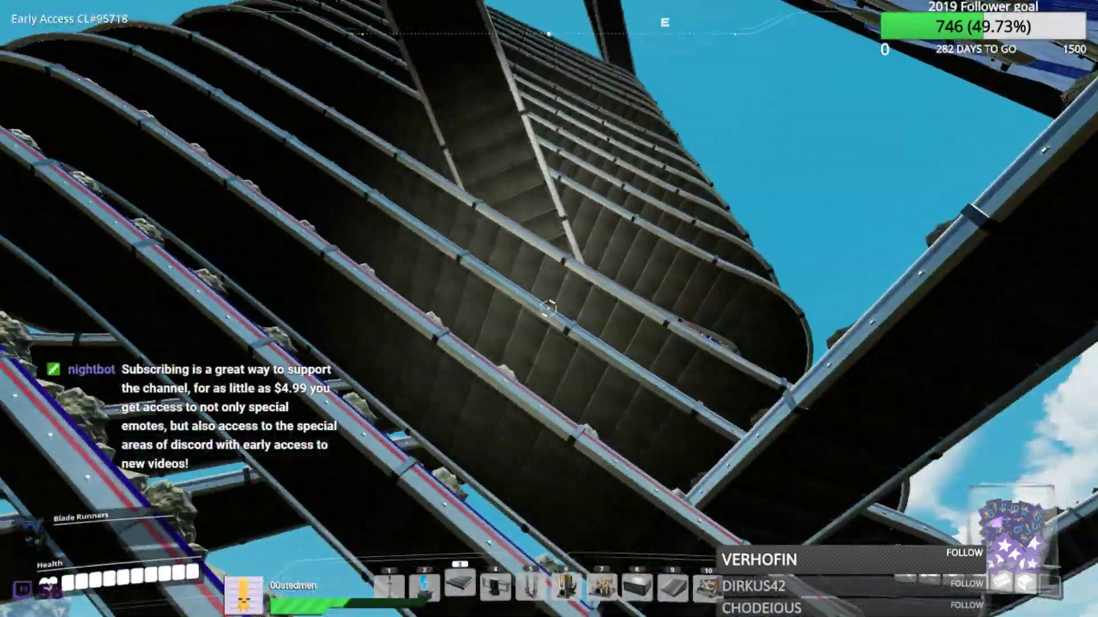
key(f)
key(w)
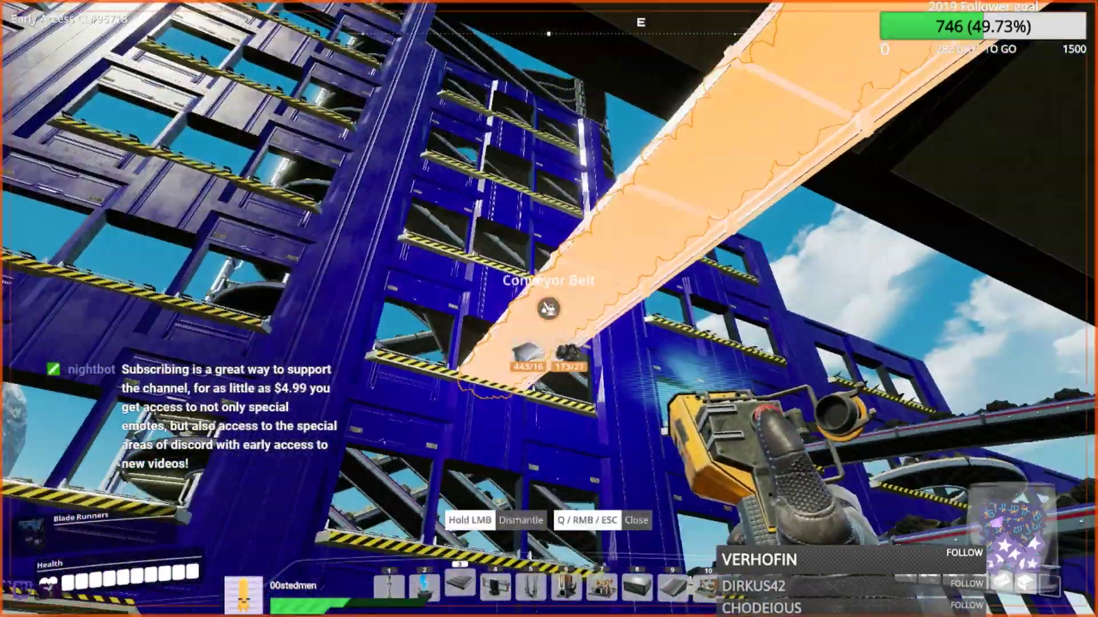
- Ready a replacement Conveyor Belt and aim its hologram beside the lift tower
key(q)
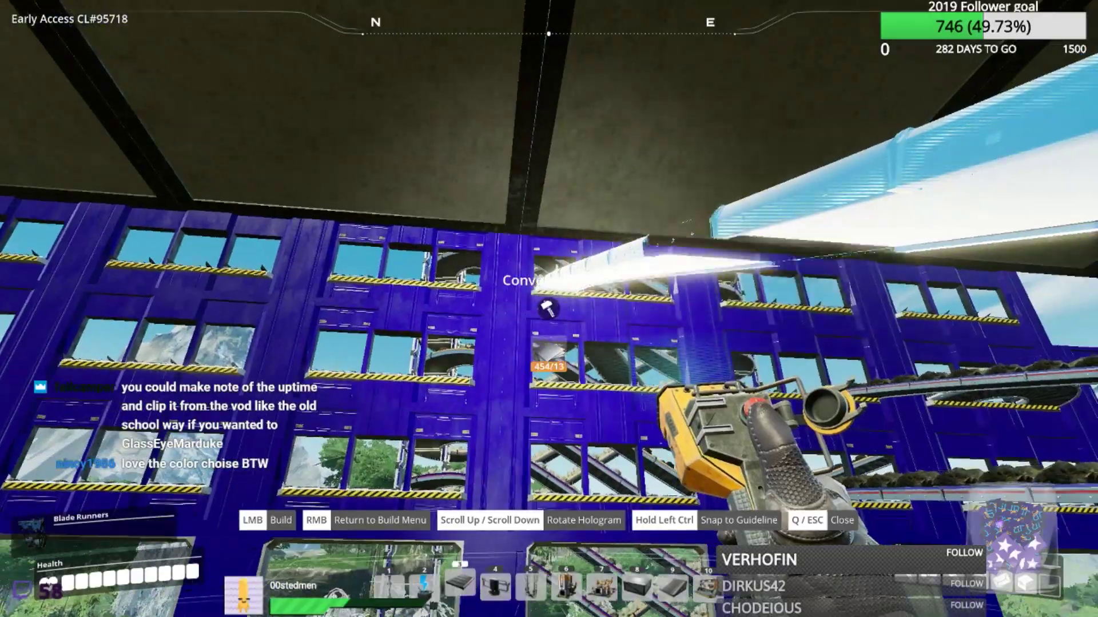
key(Escape)
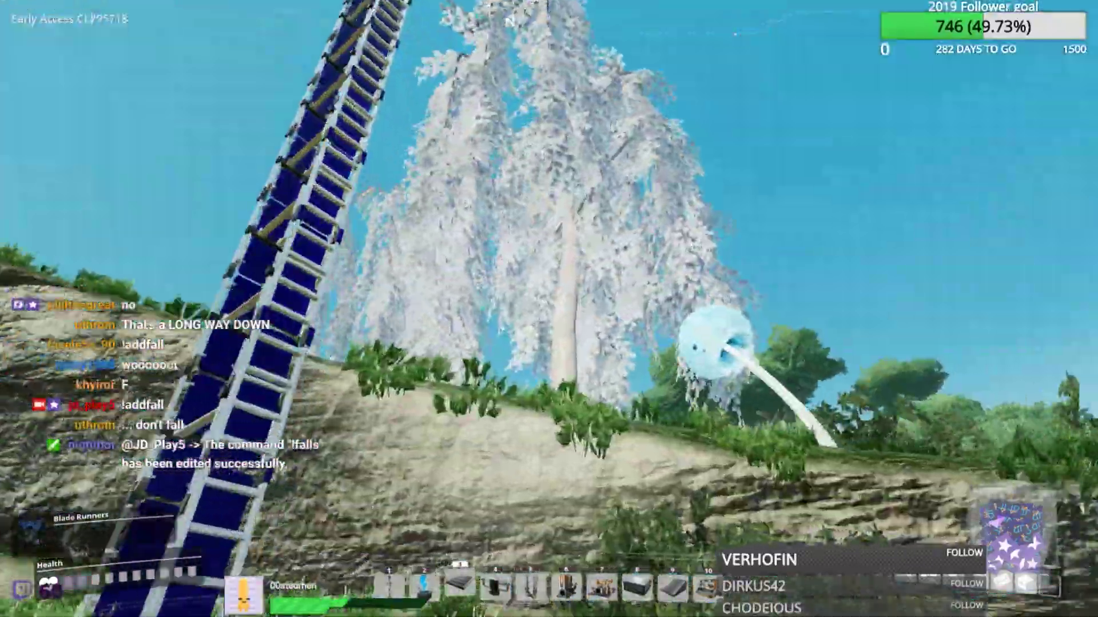
key(Tab)
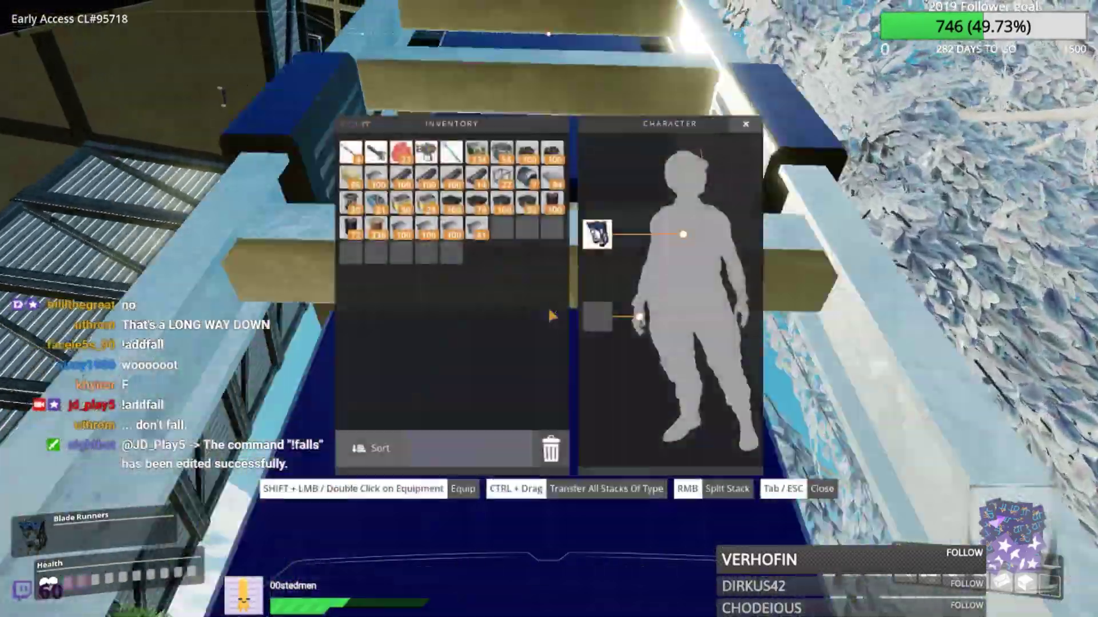
key(Tab)
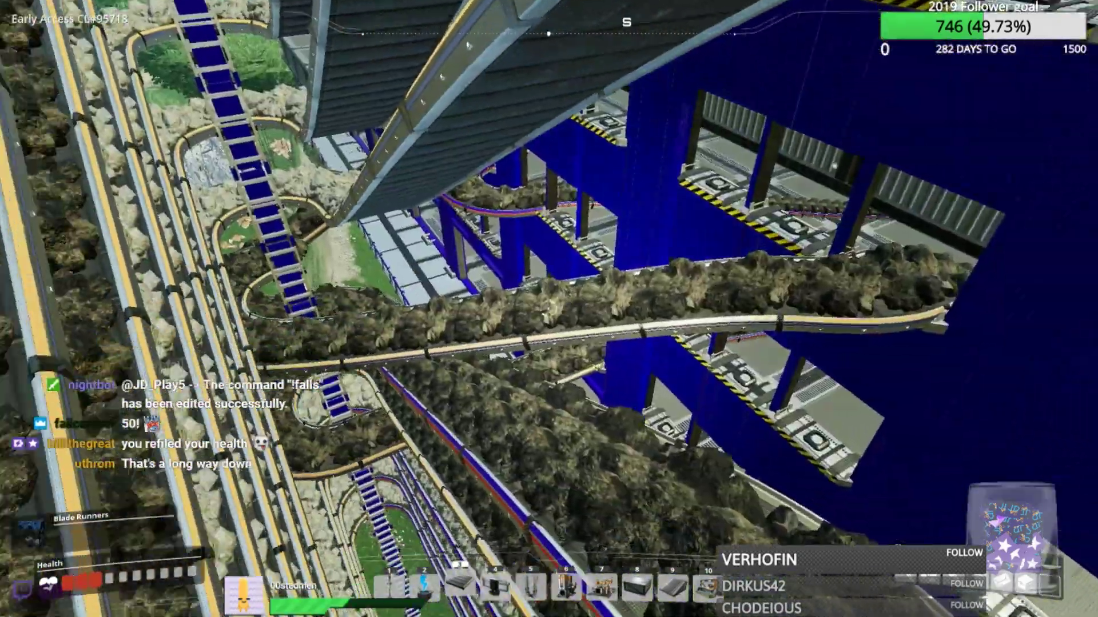
key(q)
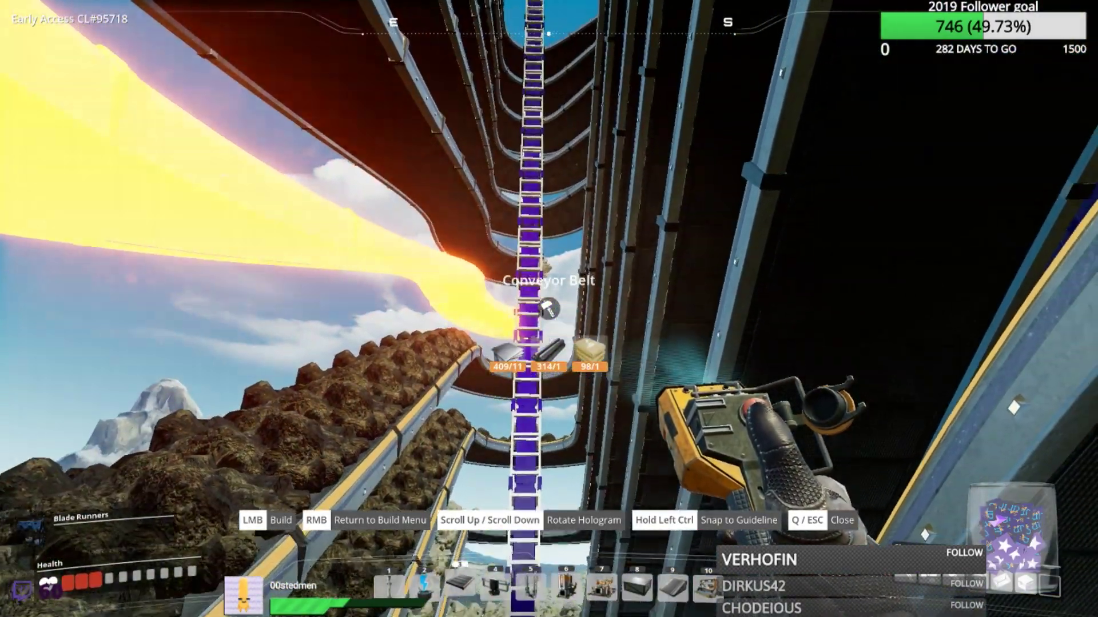
- Dismantle the stackable conveyor poles beside the lift tower and aim a replacement belt
click(548, 309)
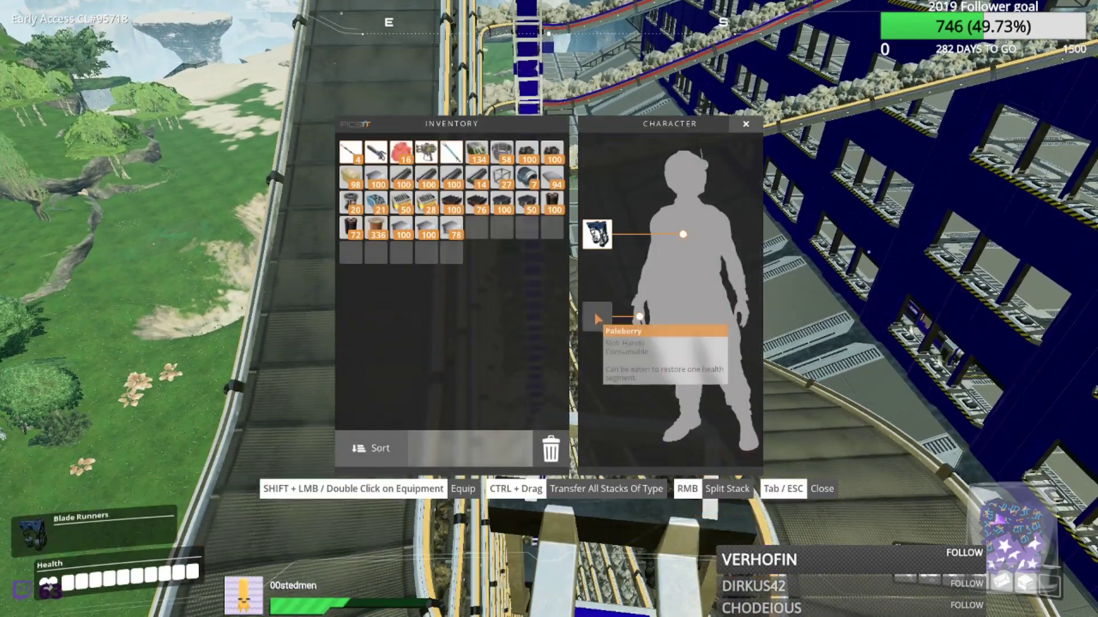
key(Tab)
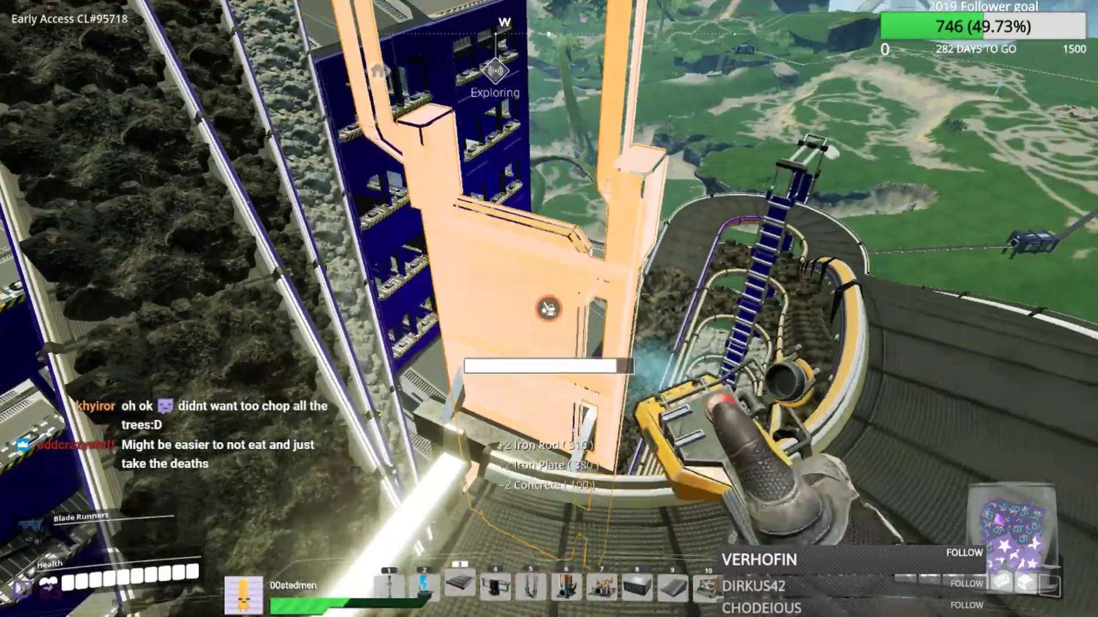
key(q)
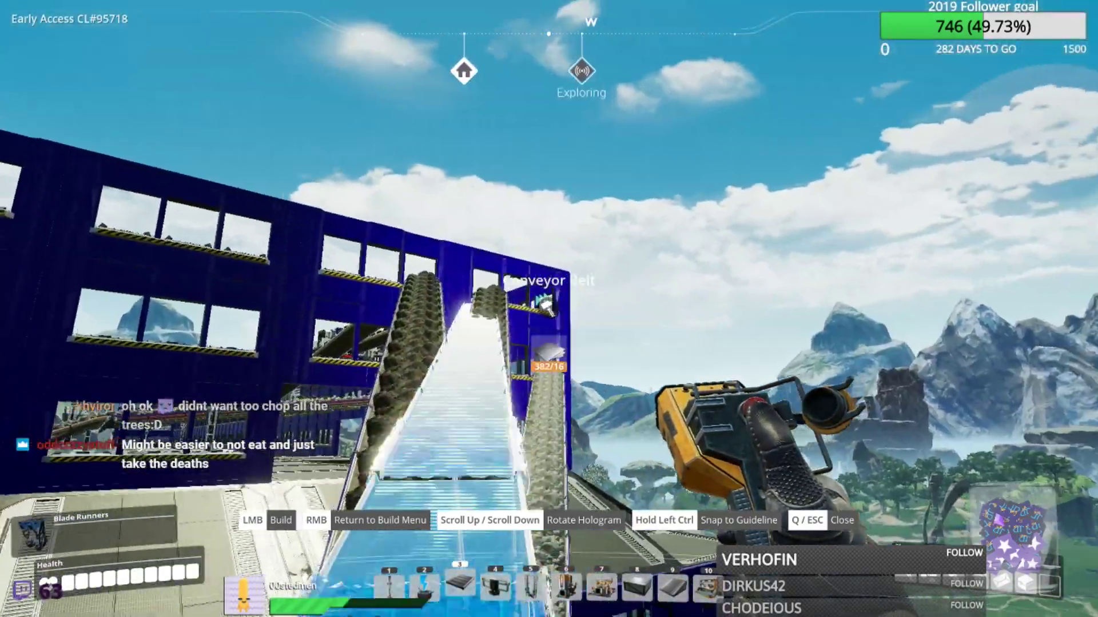
- Put away the conveyor belt tool and walk through the factory toward the valley
key(Escape)
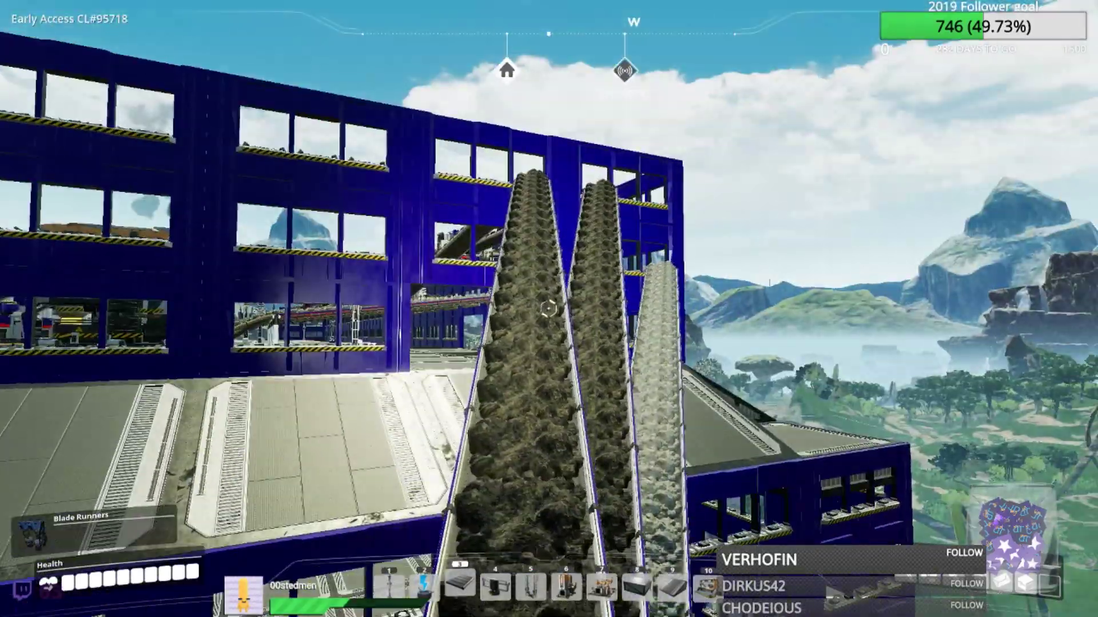
key(3)
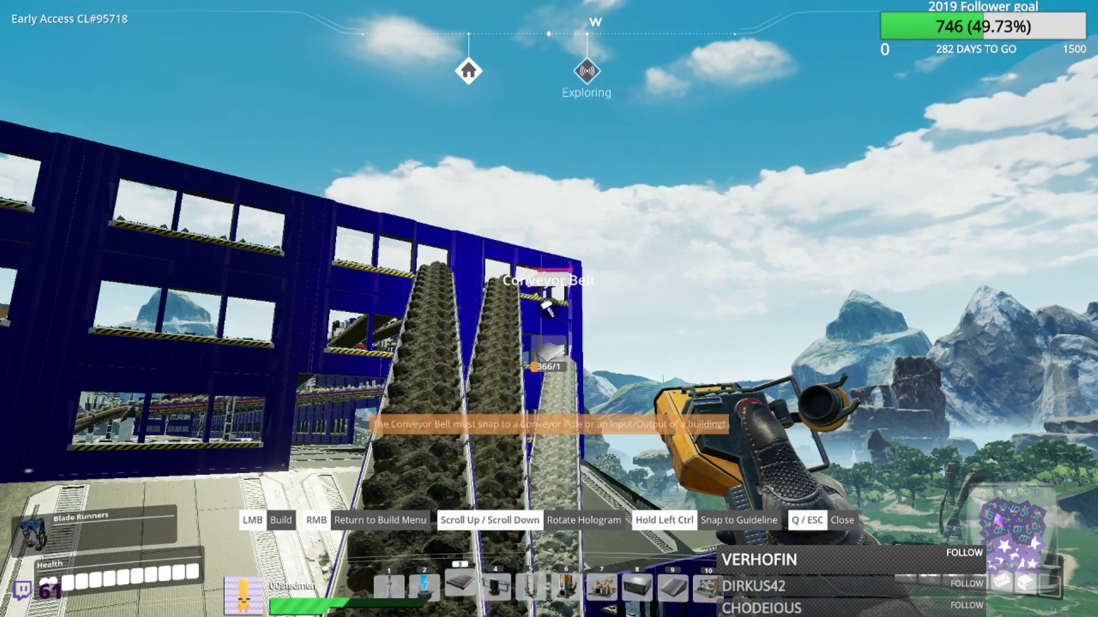
key(Escape)
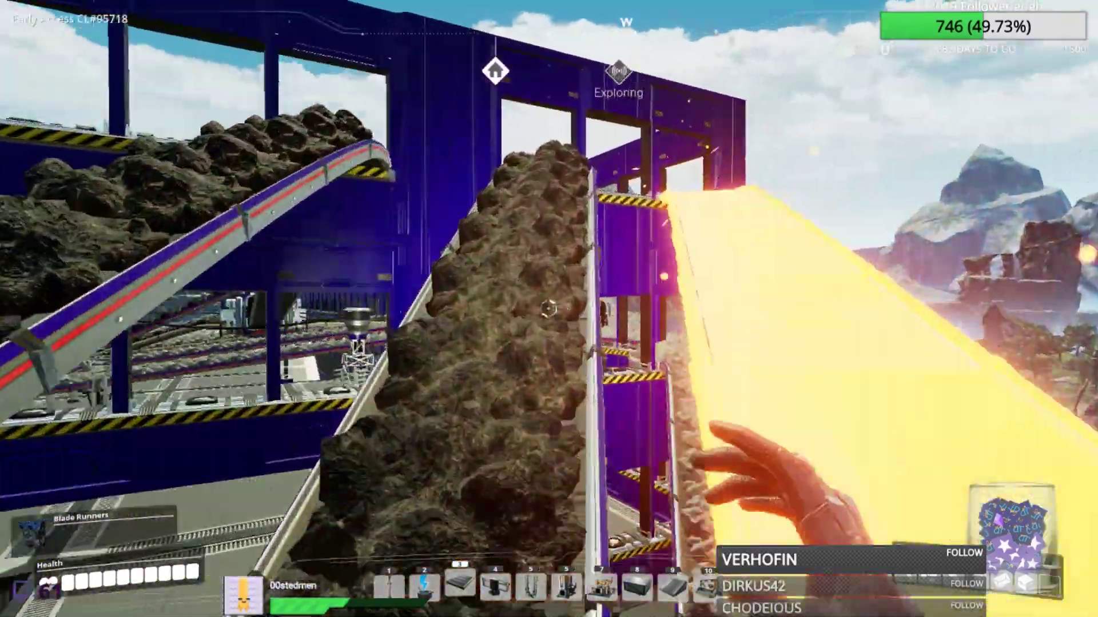
key(w)
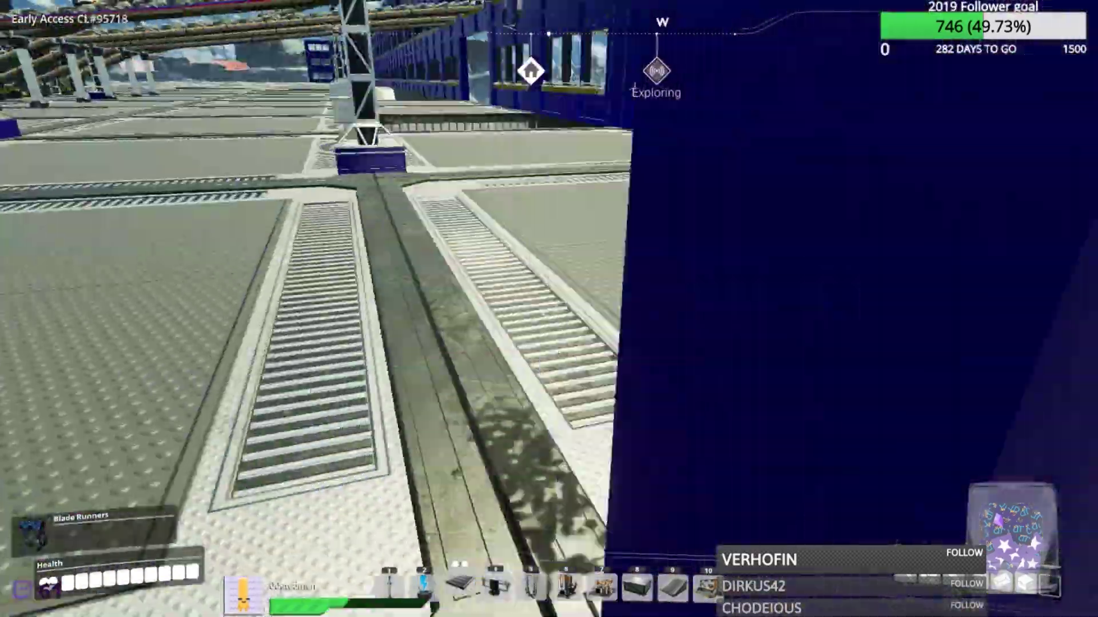
key(w)
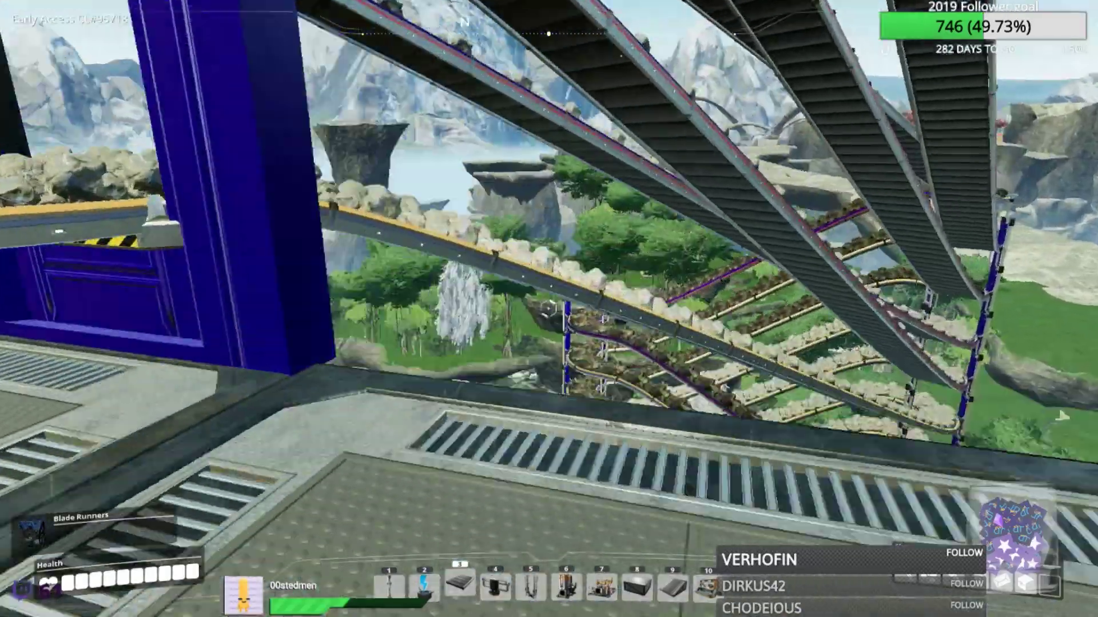
key(w)
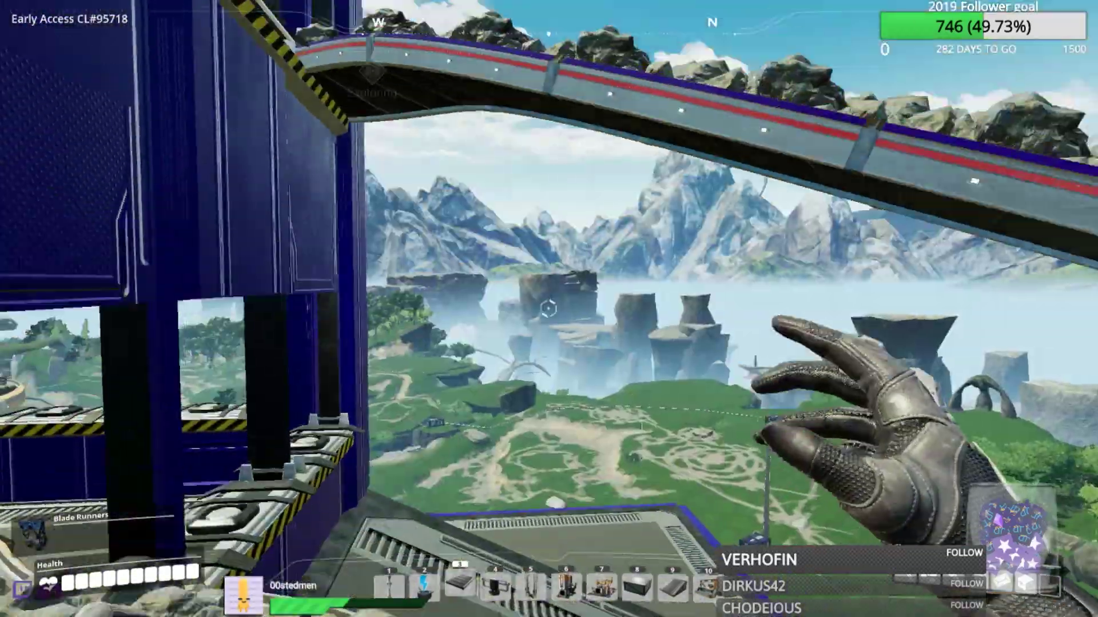
key(w)
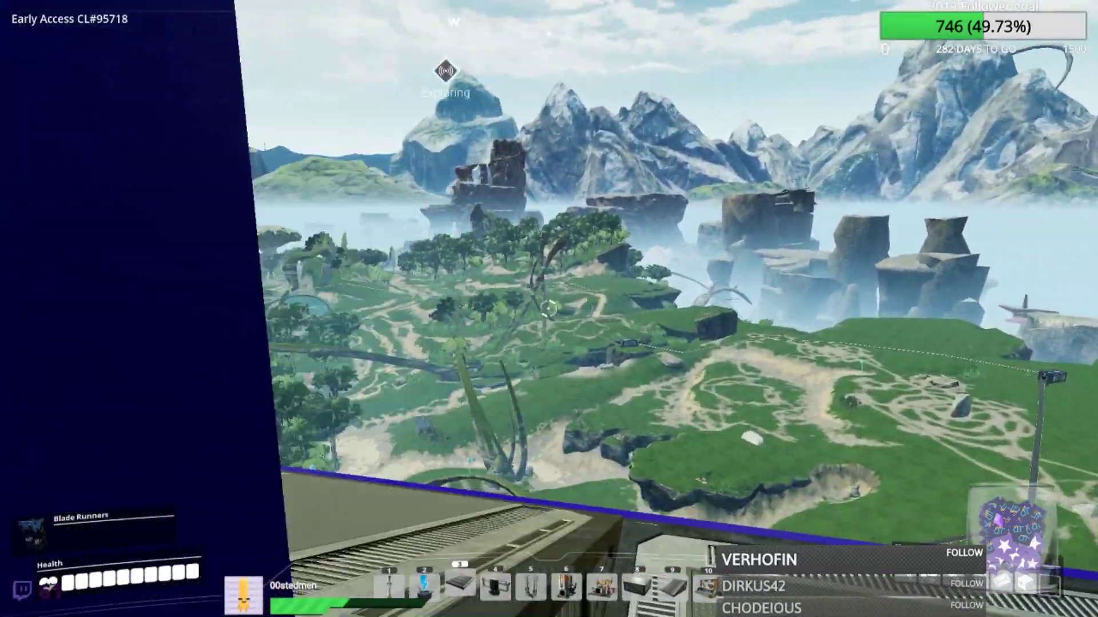
key(w)
- Circle the blue tower and try placing a conveyor belt under the overhead lifts
key(w)
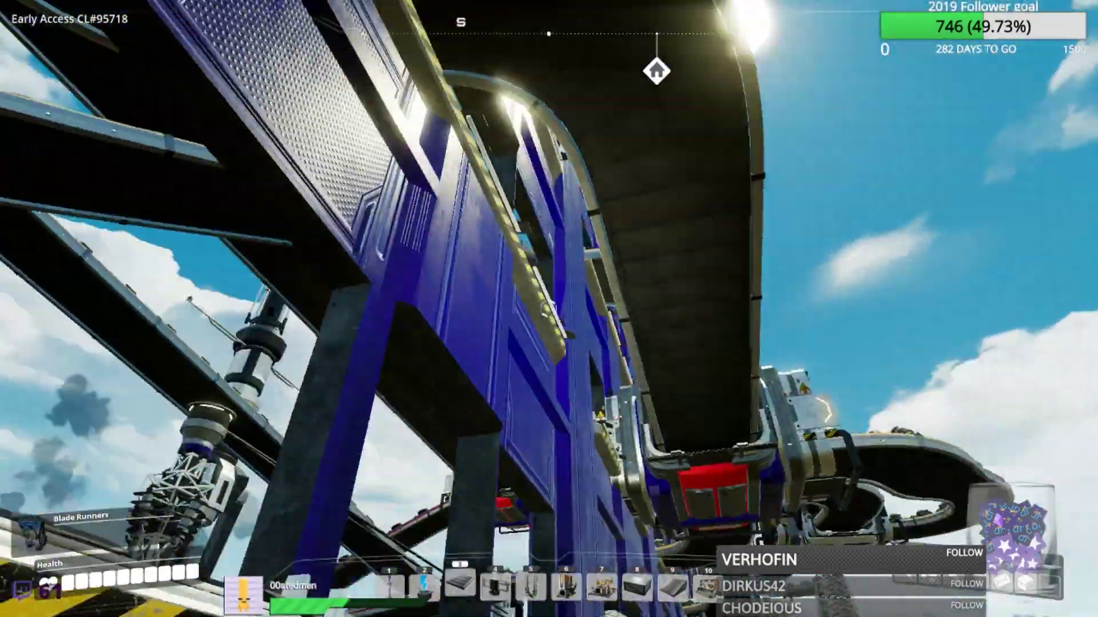
key(w)
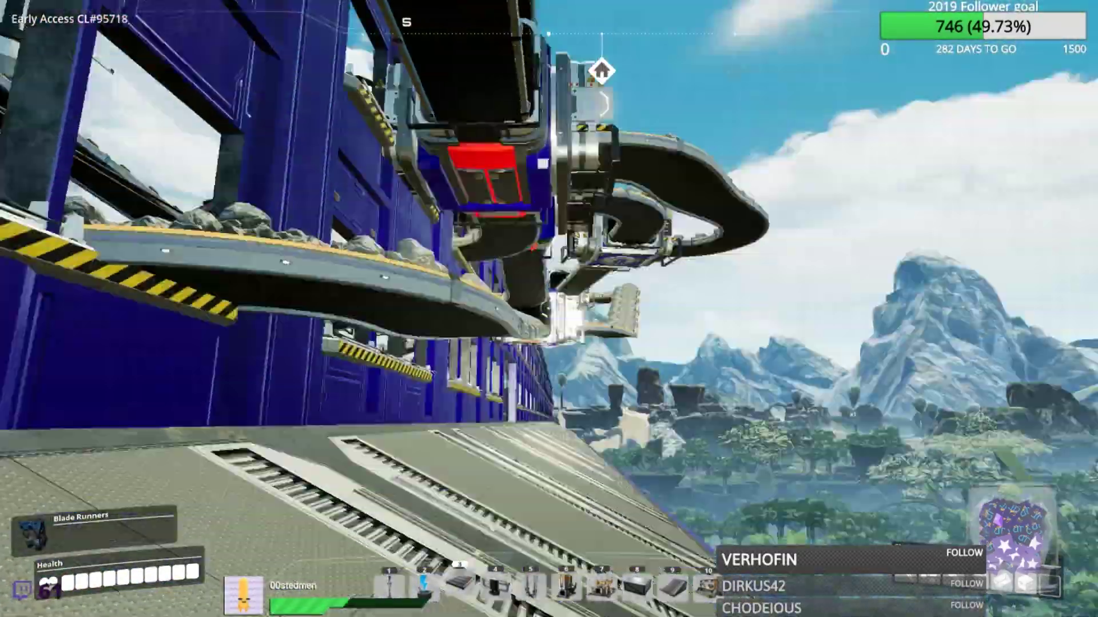
key(w)
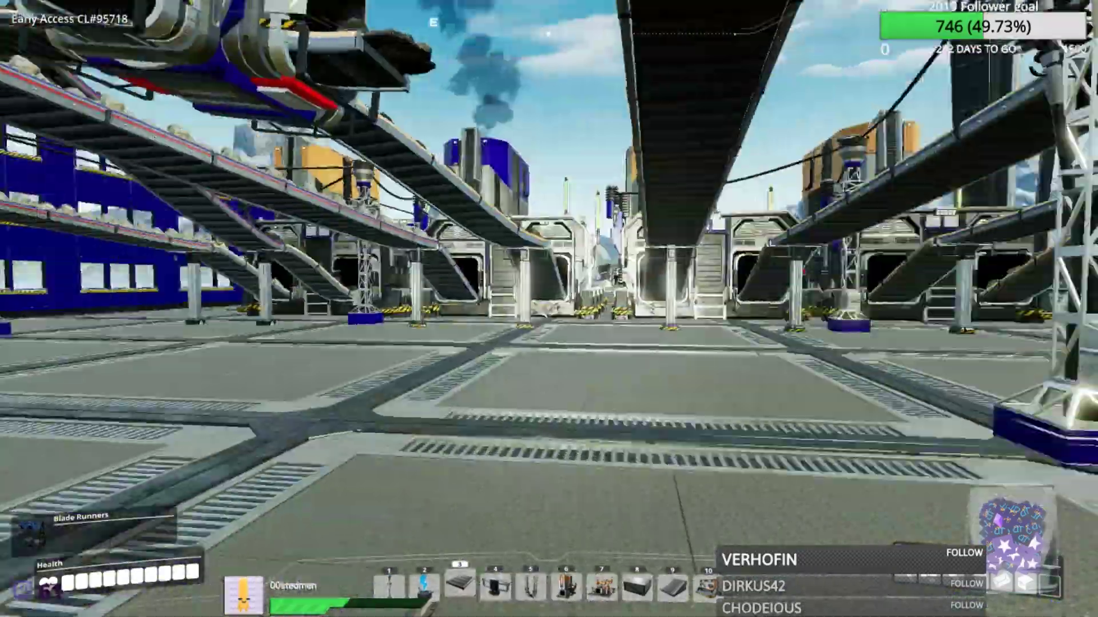
key(w)
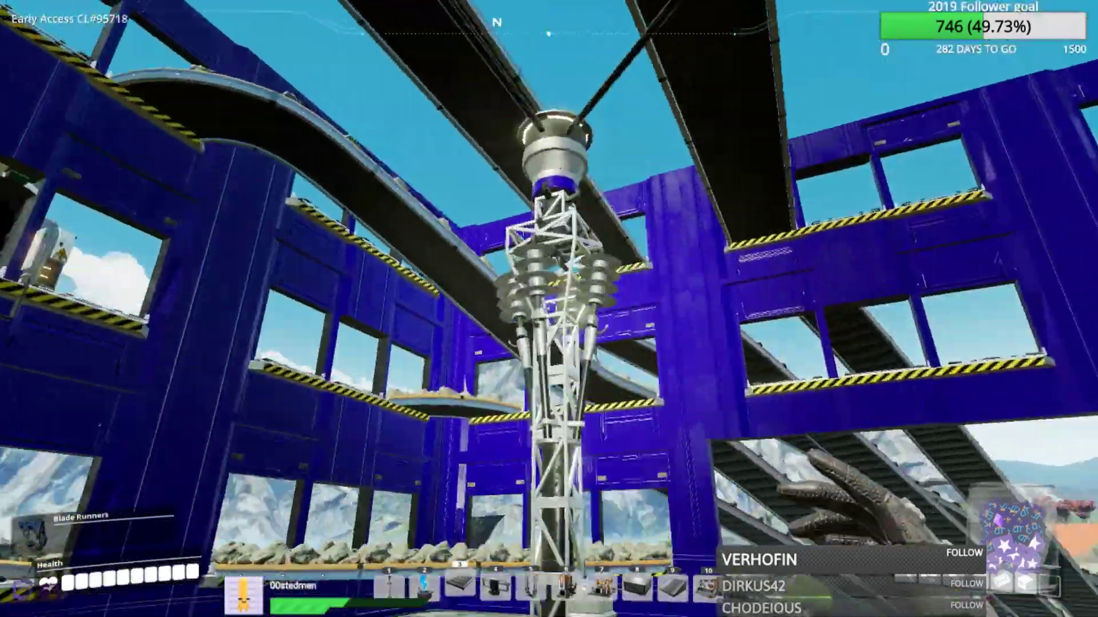
key(3)
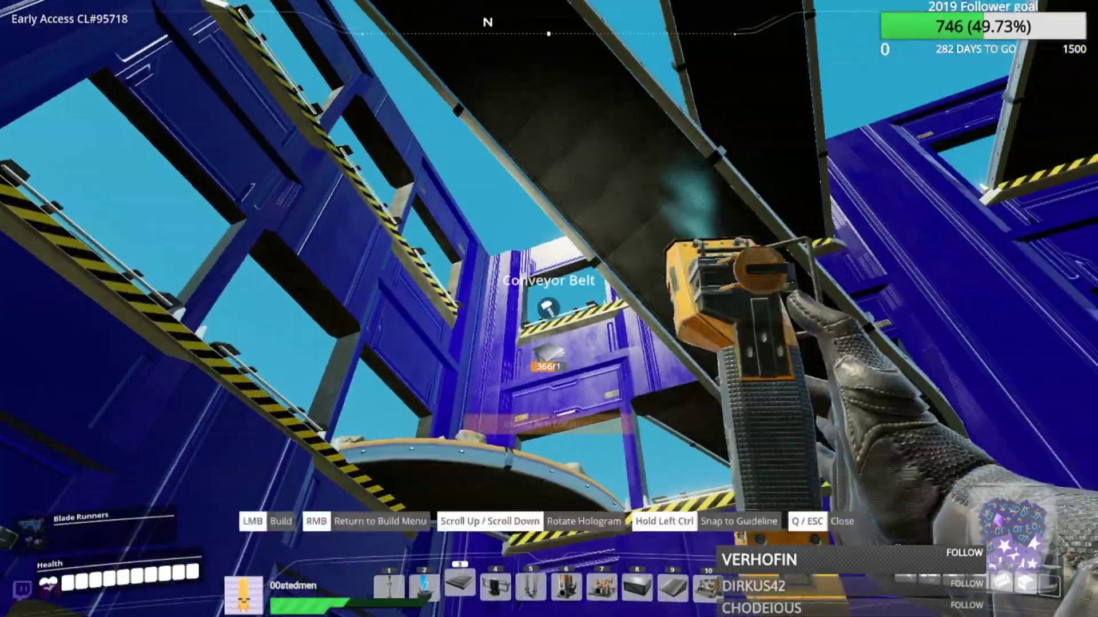
click(547, 309)
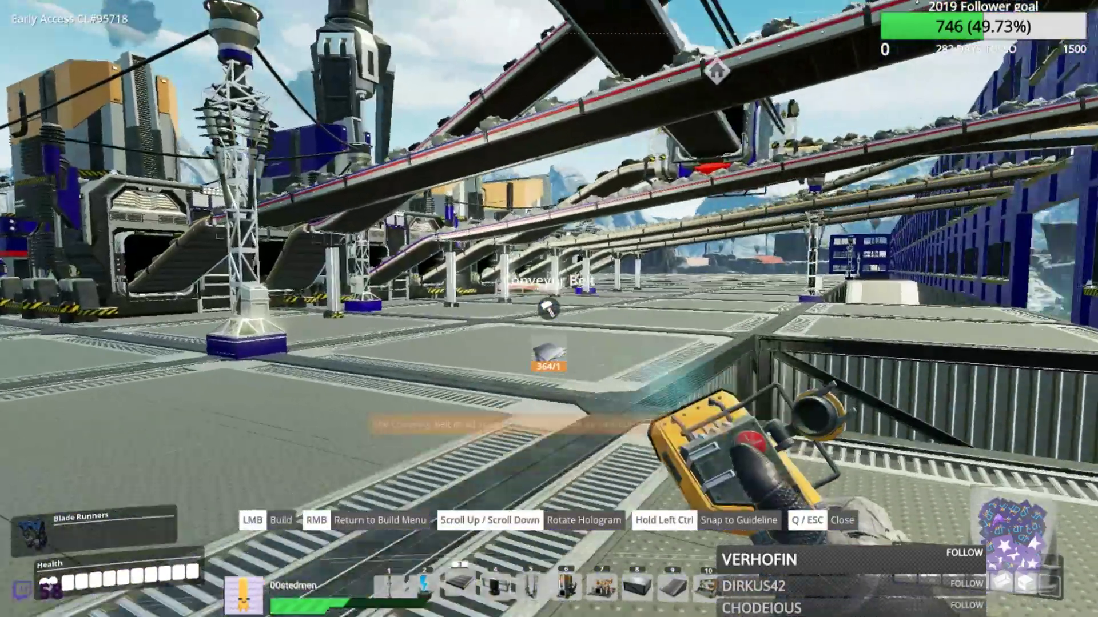
key(w)
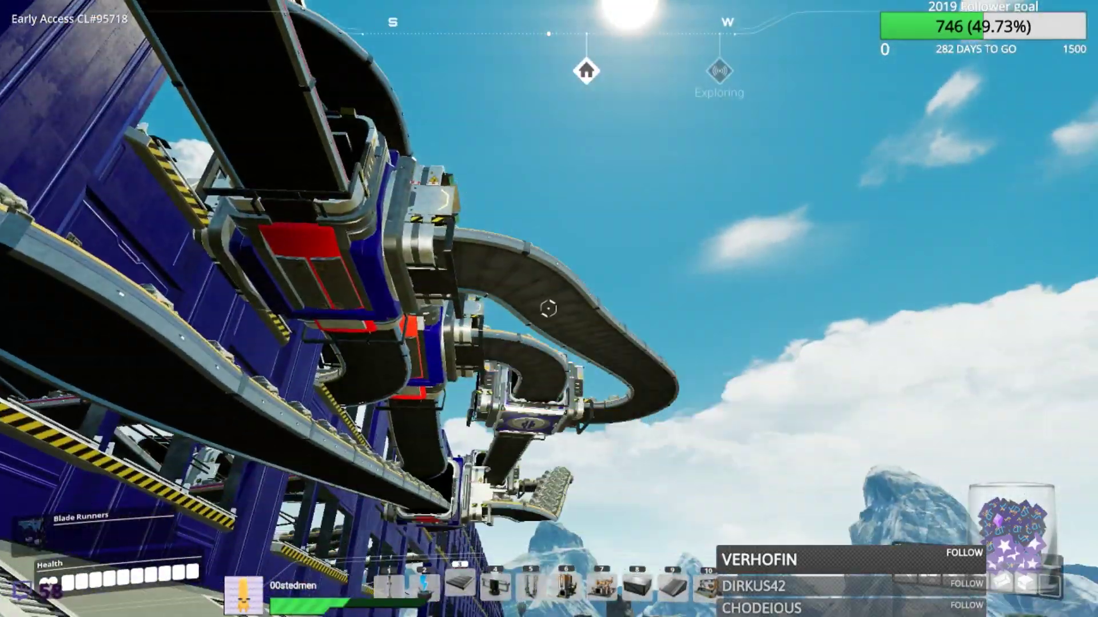
- Show the Walls catalogue and add Wall Conveyor x3 to the To-Do List
right_click(549, 309)
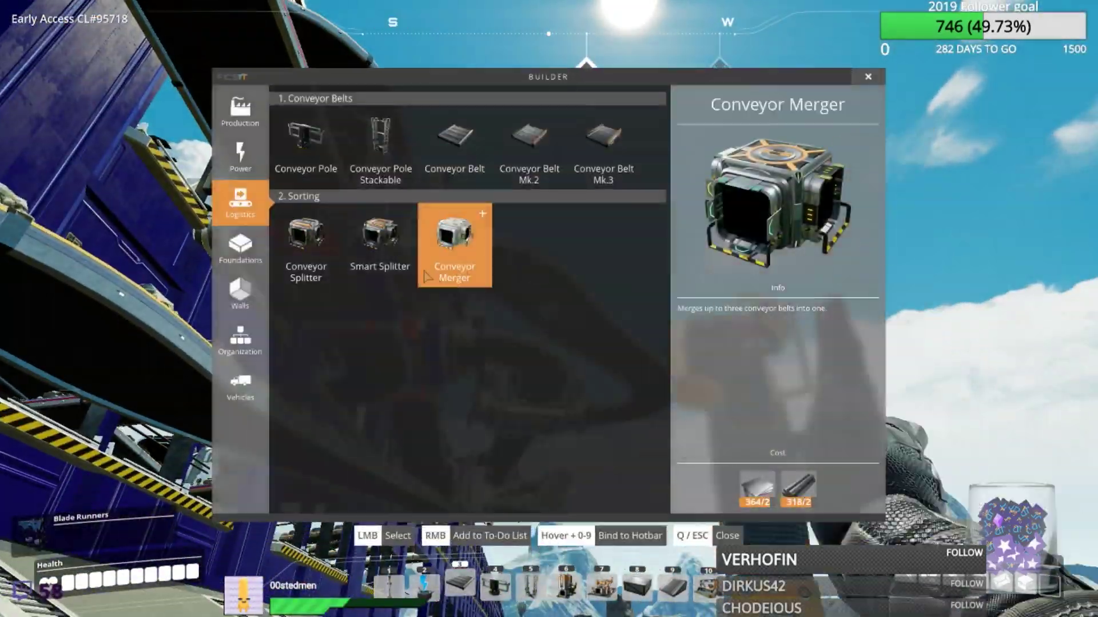
click(455, 246)
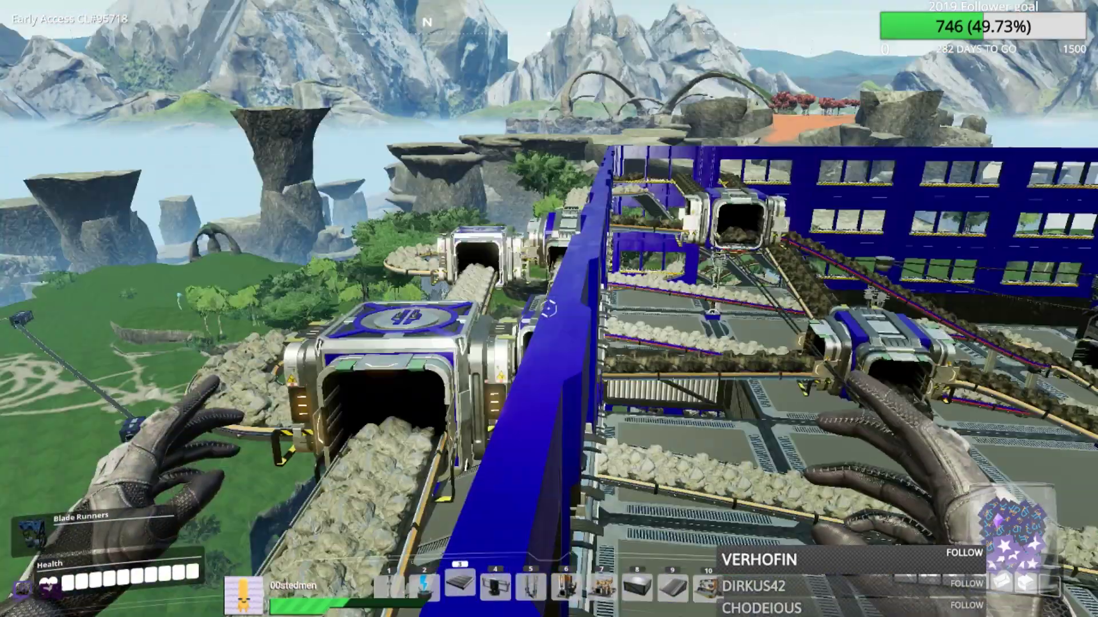
key(q)
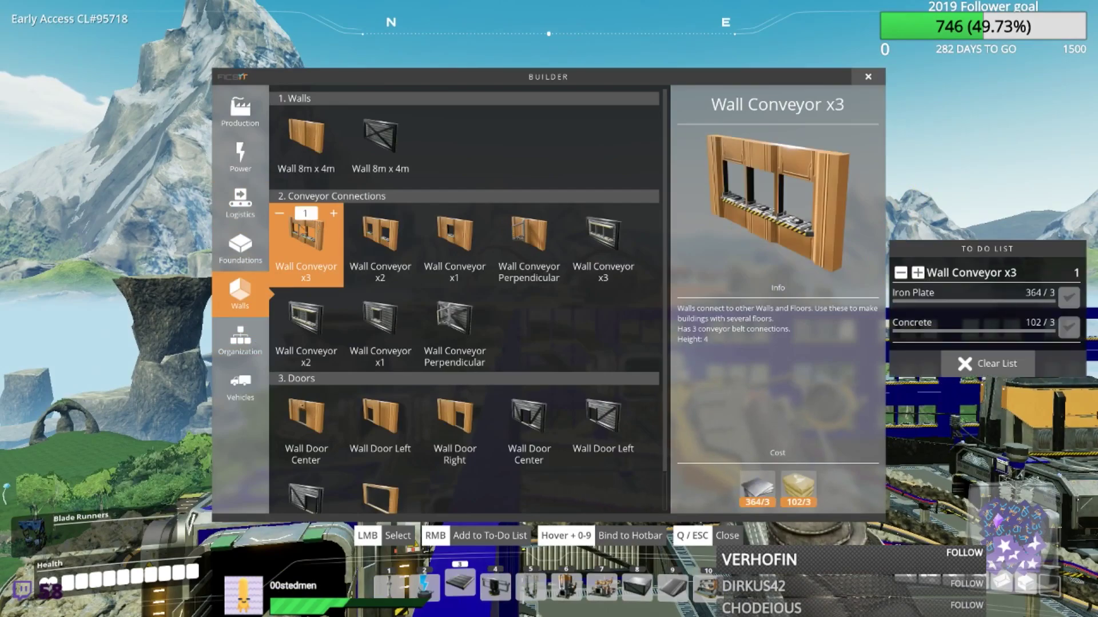
- Place three Wall Conveyor x3 panels into the gaps of the blue factory wall
click(306, 240)
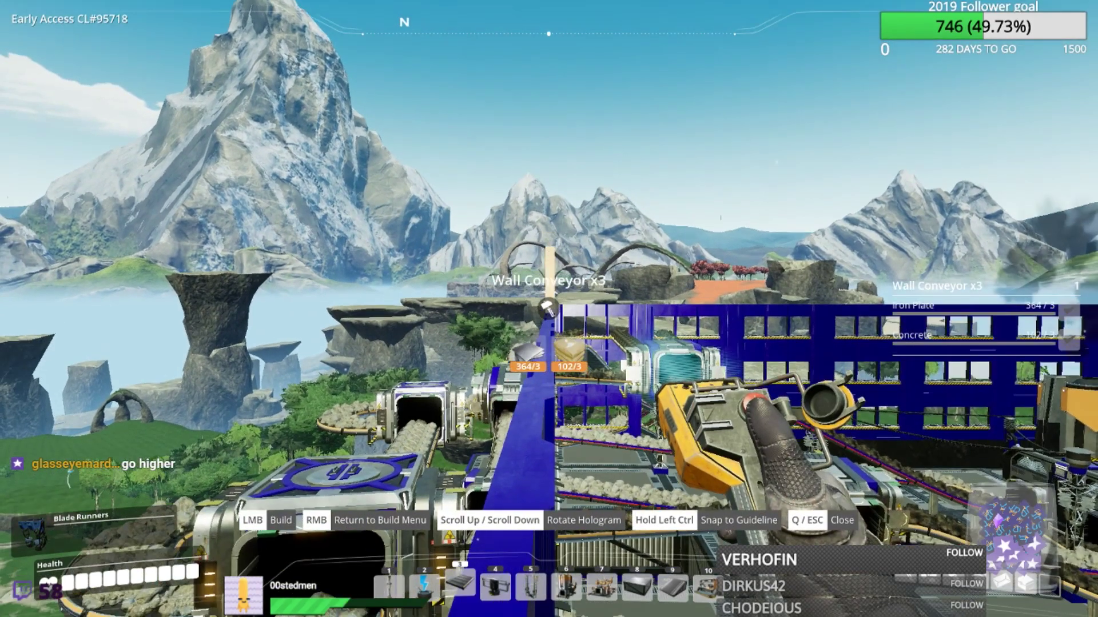
click(549, 309)
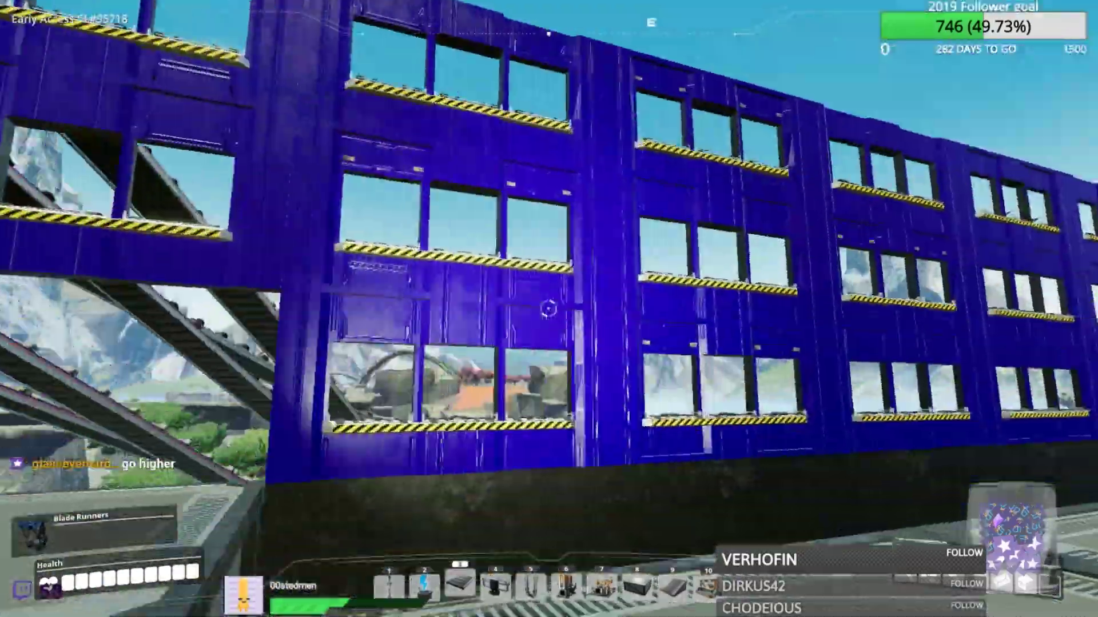
key(q)
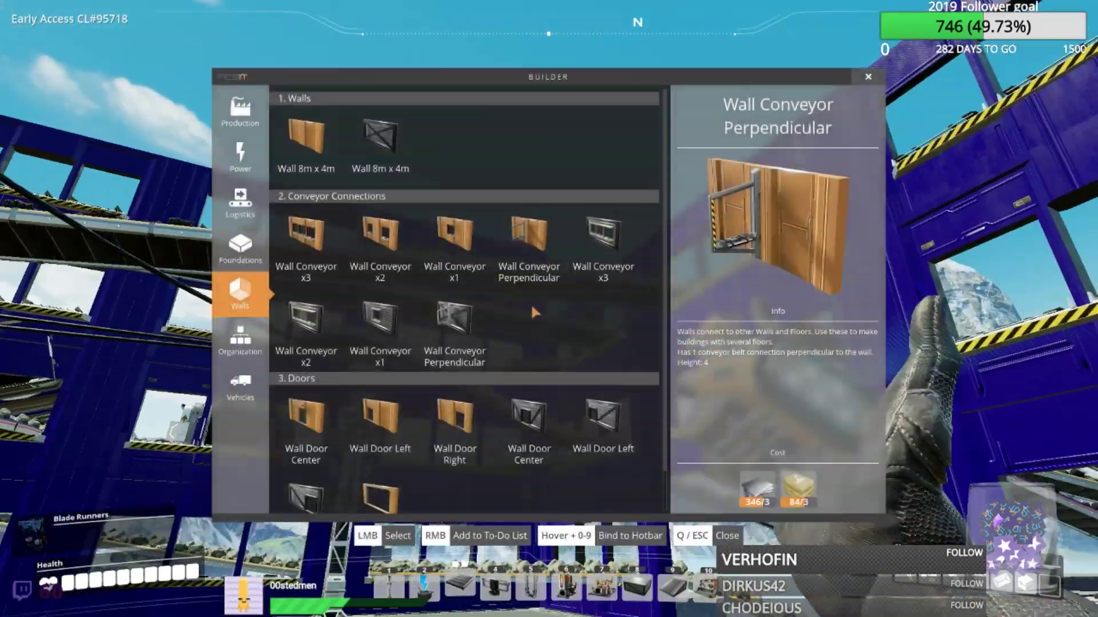
click(306, 240)
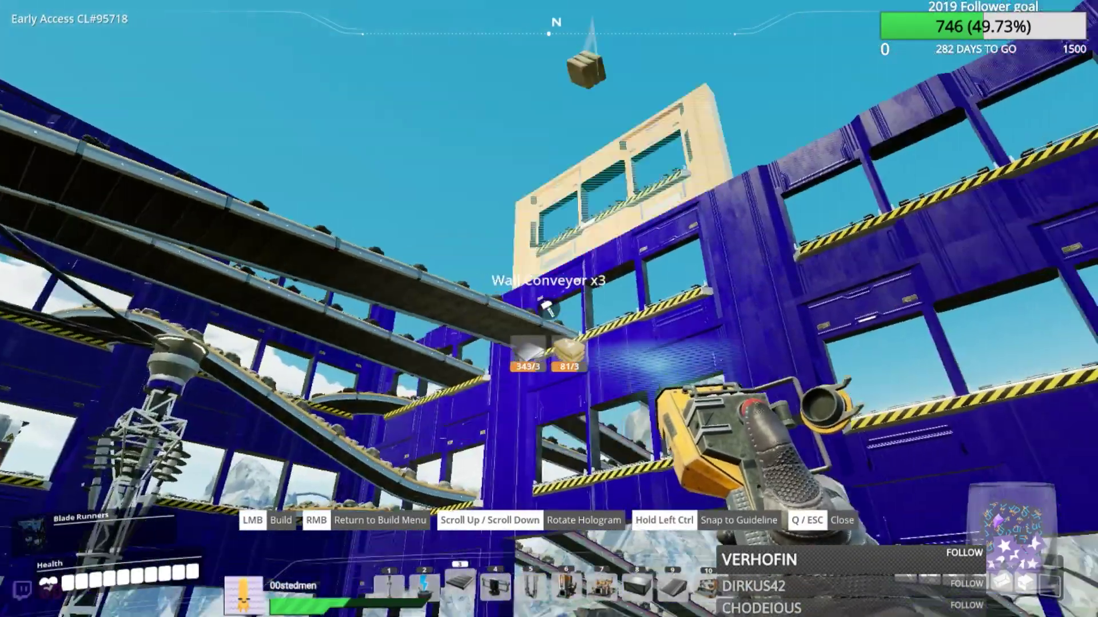
click(549, 309)
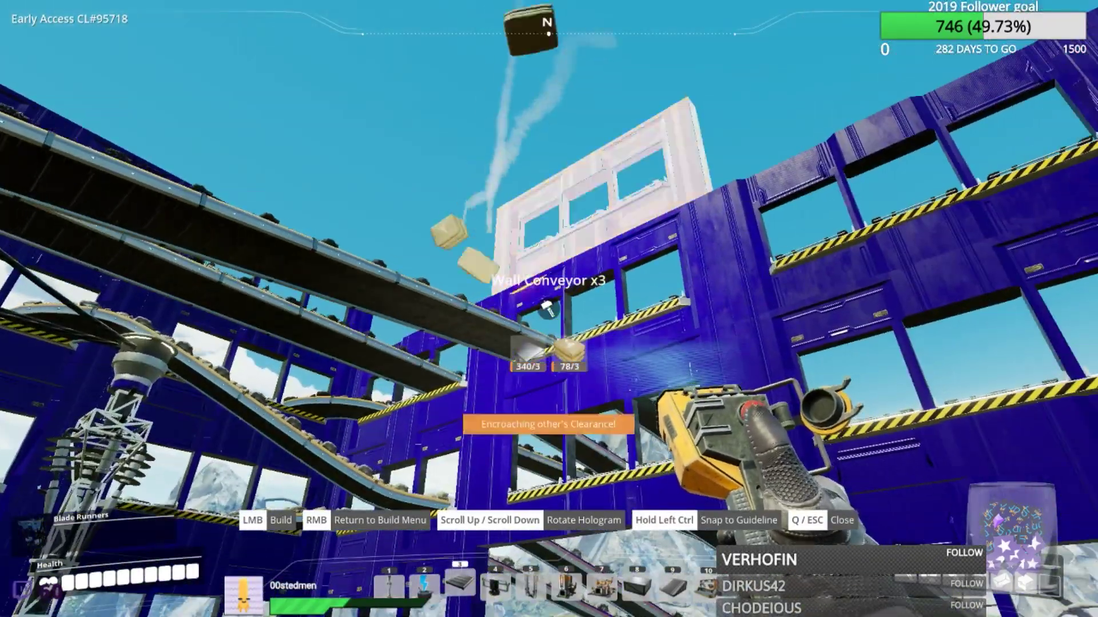
click(549, 309)
key(Escape)
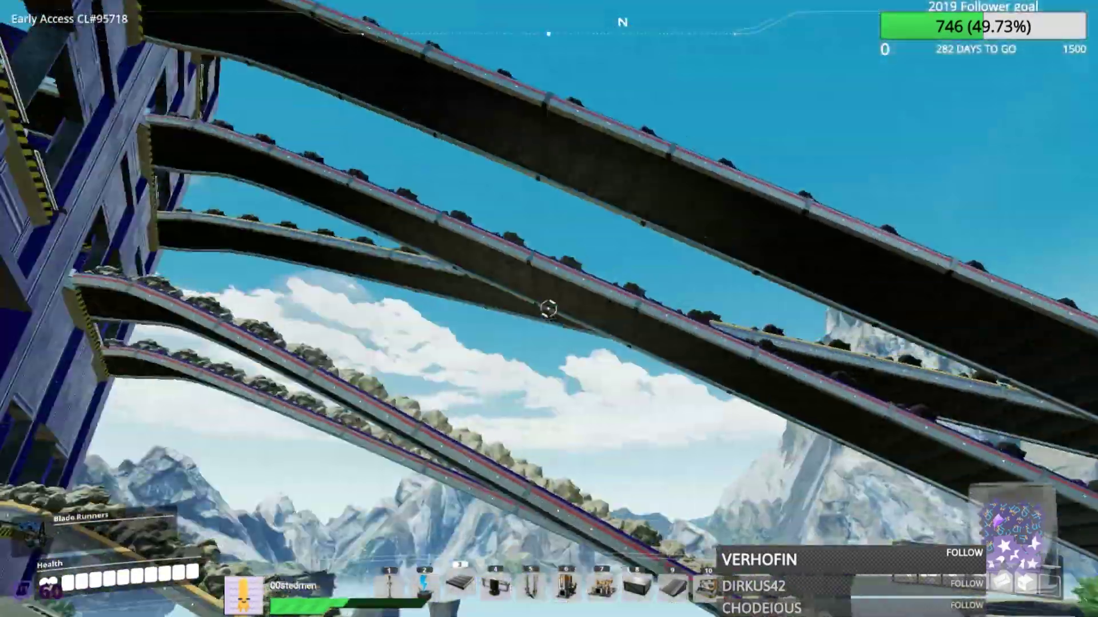
- Dismantle two old overhead conveyor belts inside the factory, then equip a new belt
key(f)
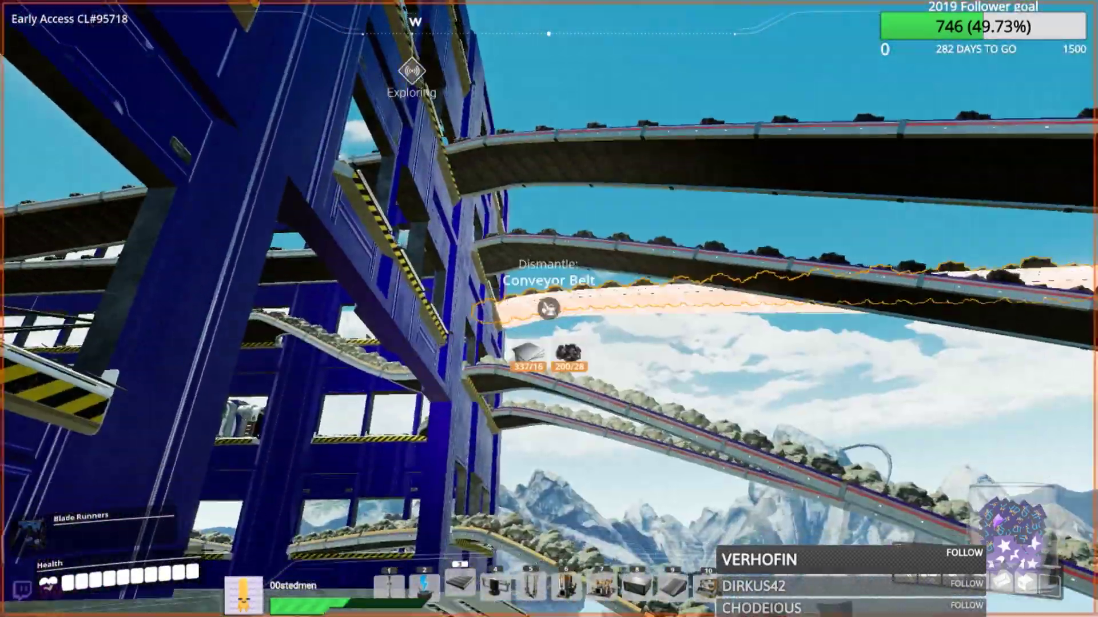
click(549, 309)
key(q)
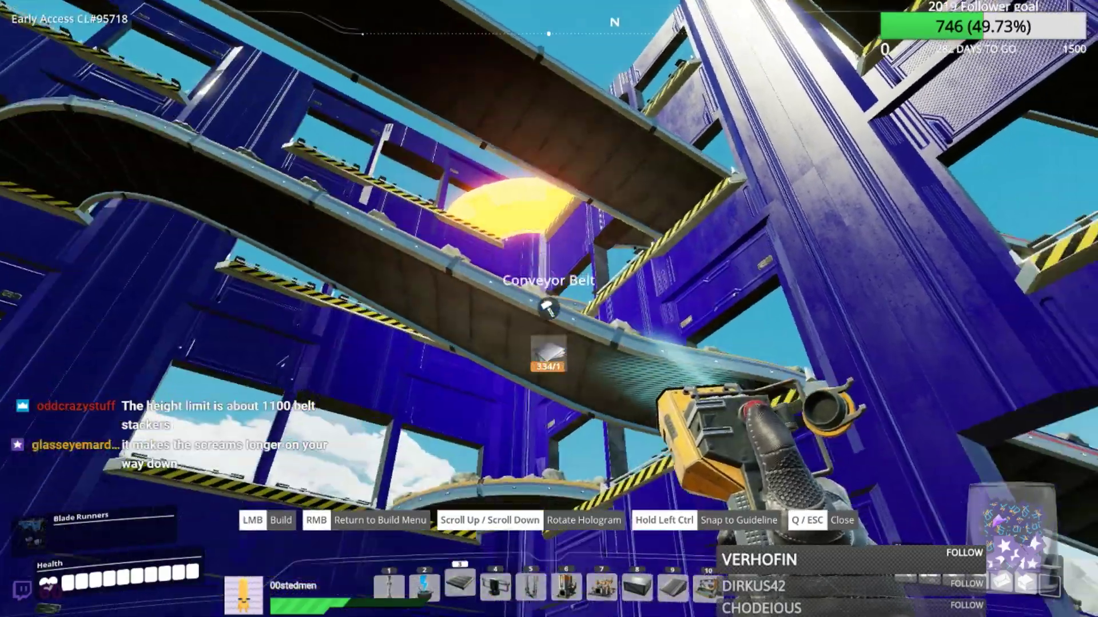
key(f)
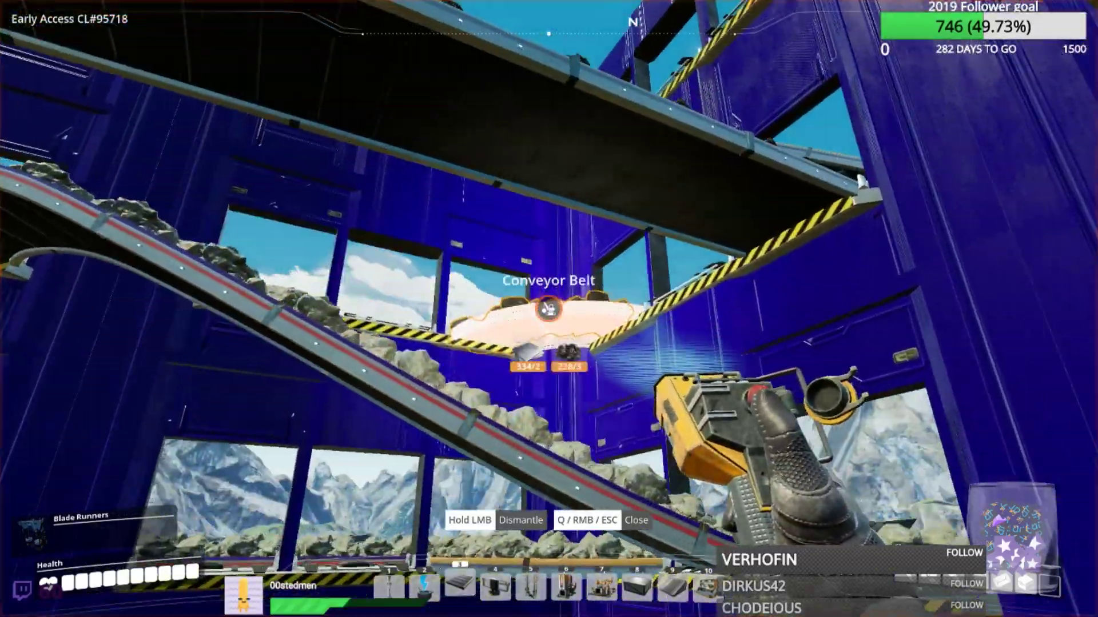
click(549, 310)
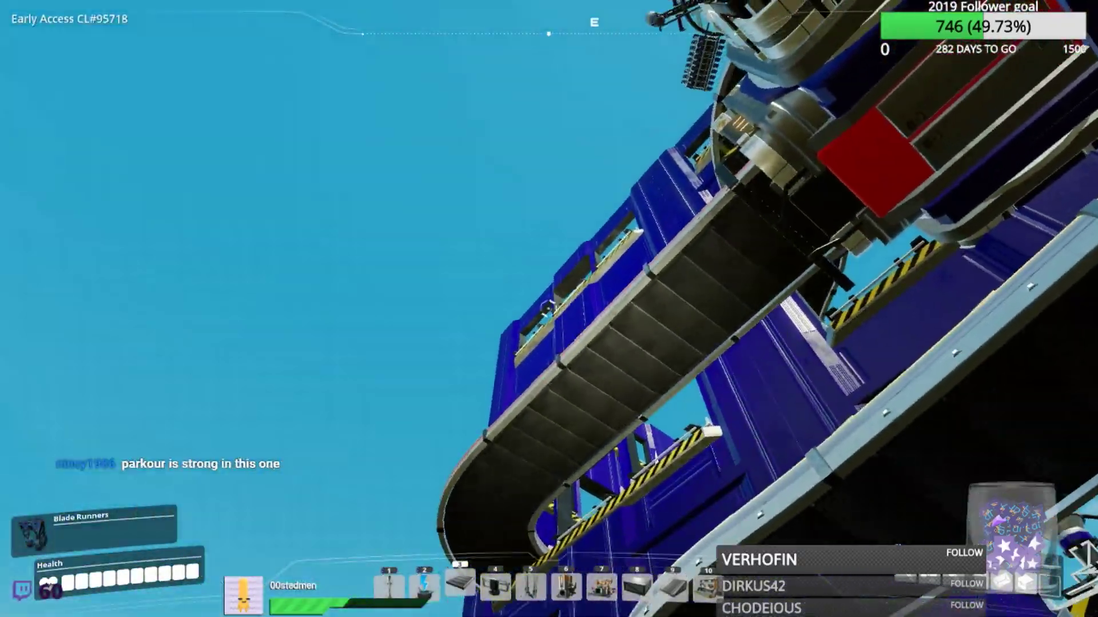
key(4)
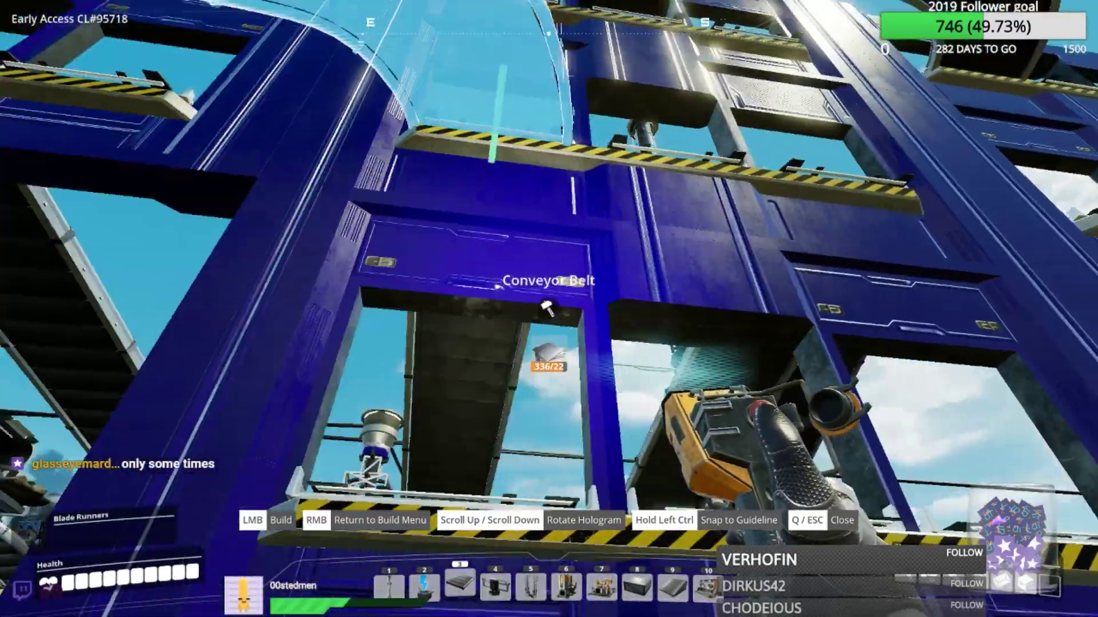
- Dismantle the overhead conveyor by the blue wall and aim a new belt at a window ledge
click(549, 310)
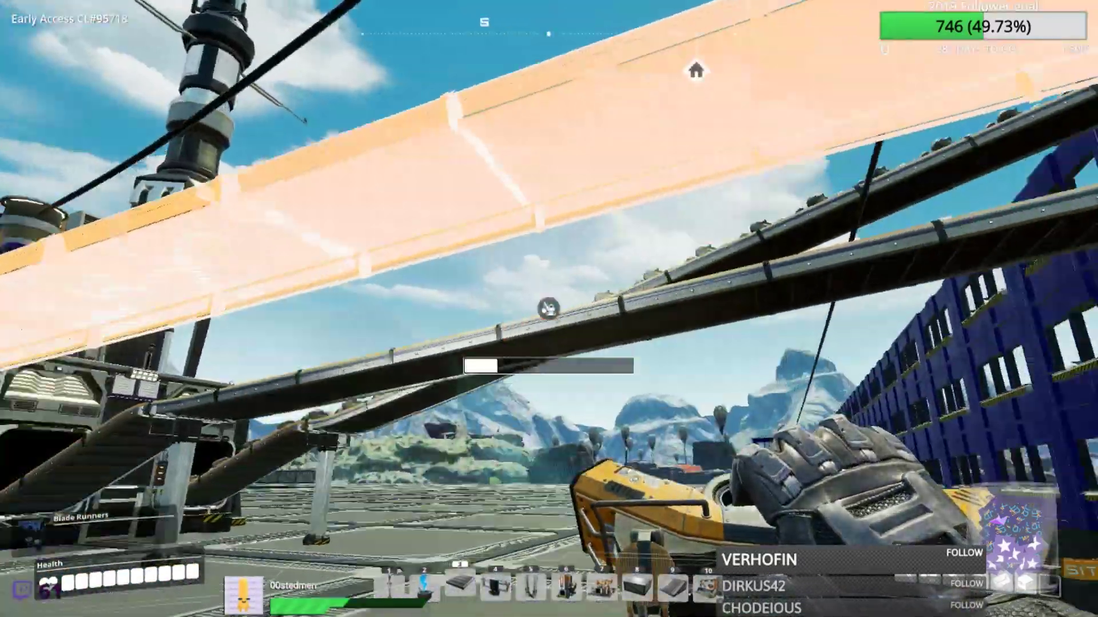
key(f)
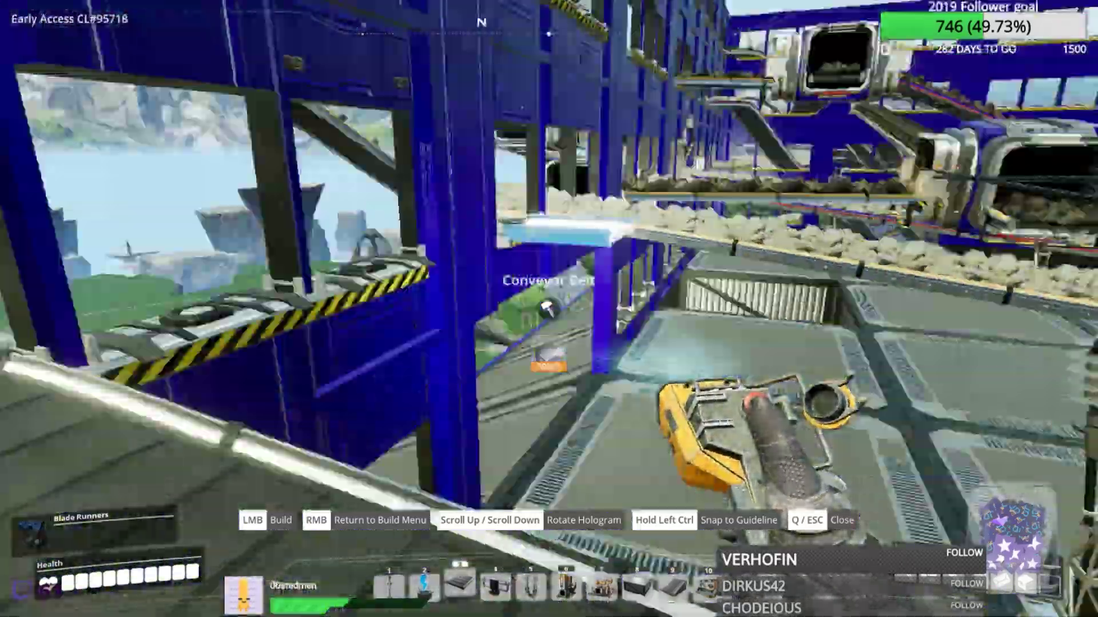
- Dismantle the 8m x 4m foundation beside the wall and walk onto the ramp
key(f)
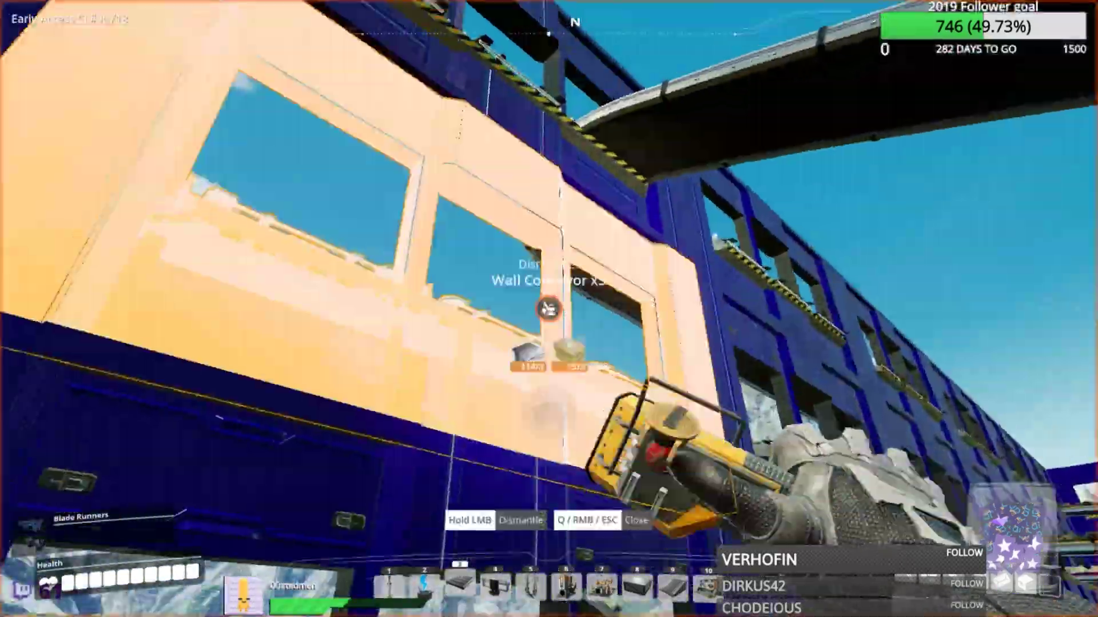
click(549, 308)
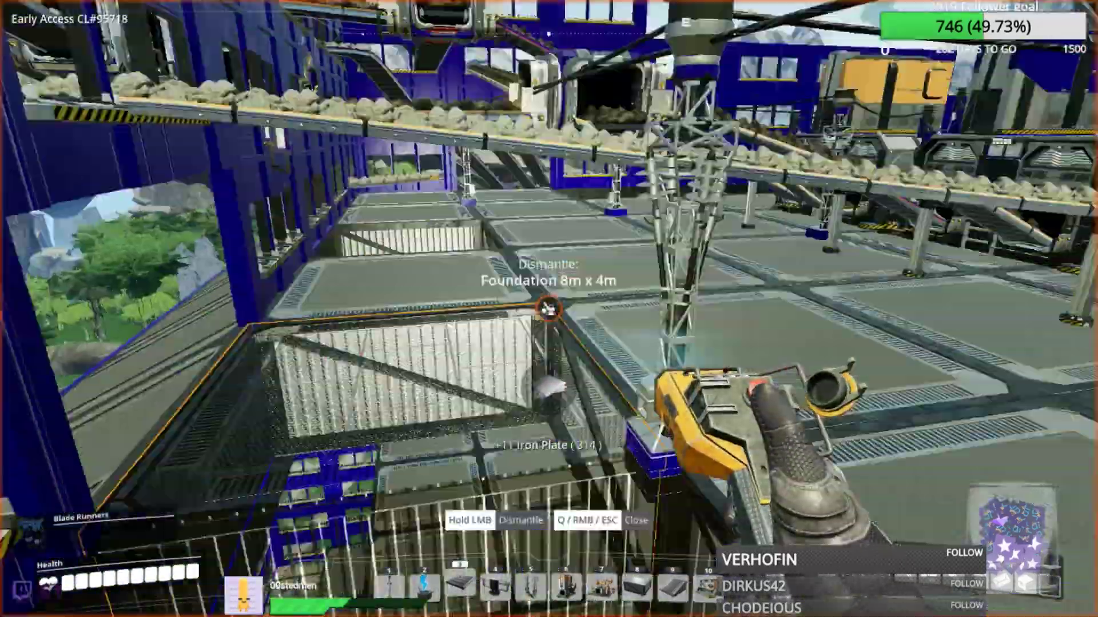
key(q)
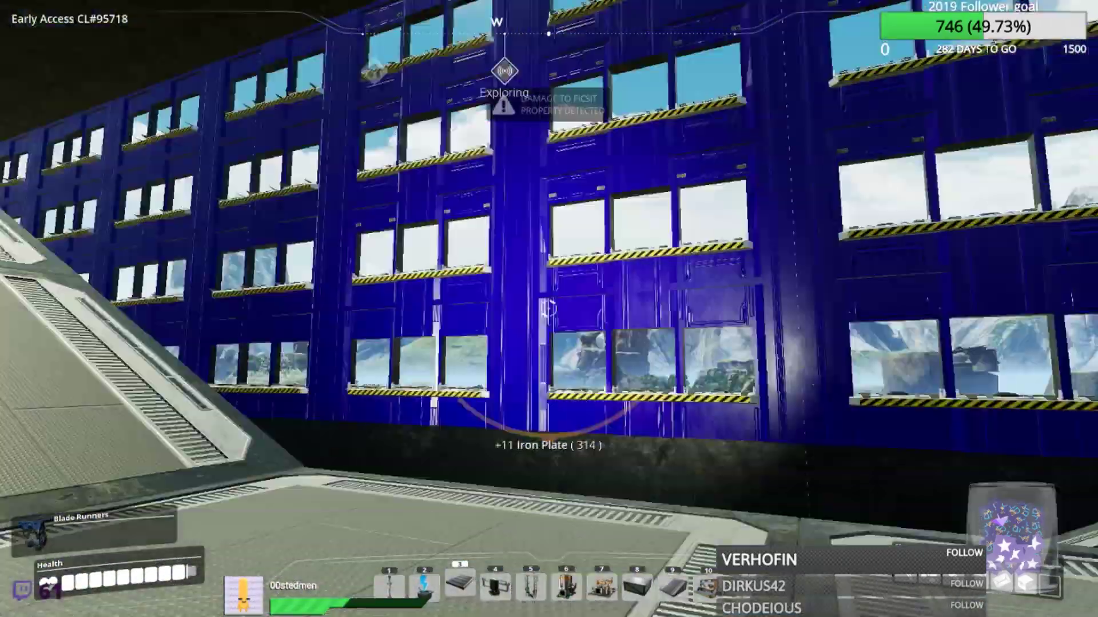
key(w)
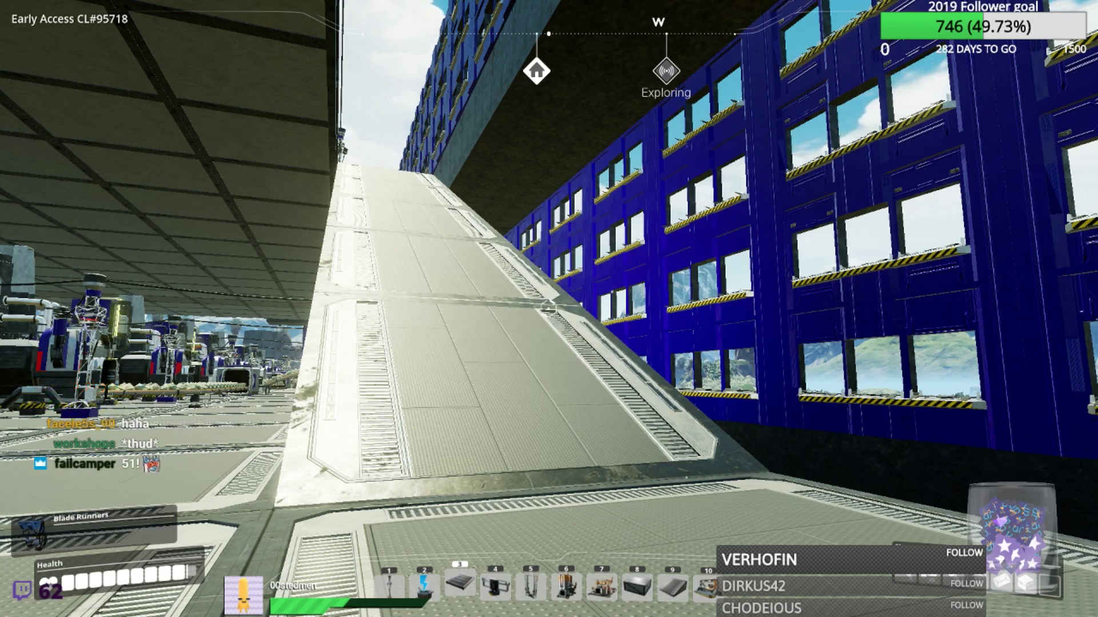
- Climb the ramp, look up the tall tower, and walk back to the blue factory building
key(w)
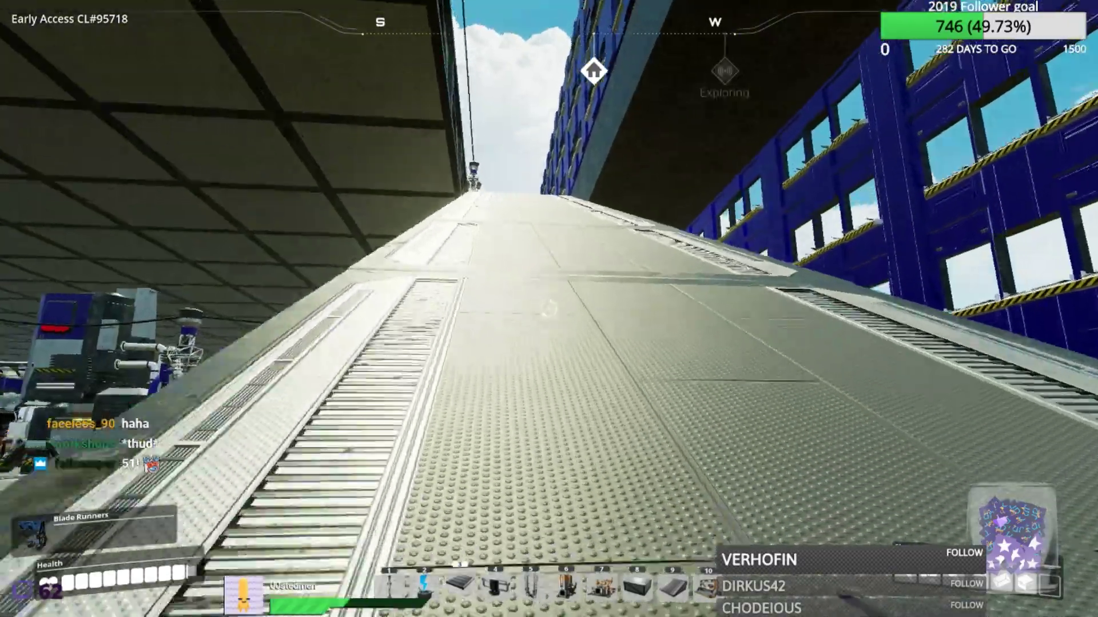
key(w)
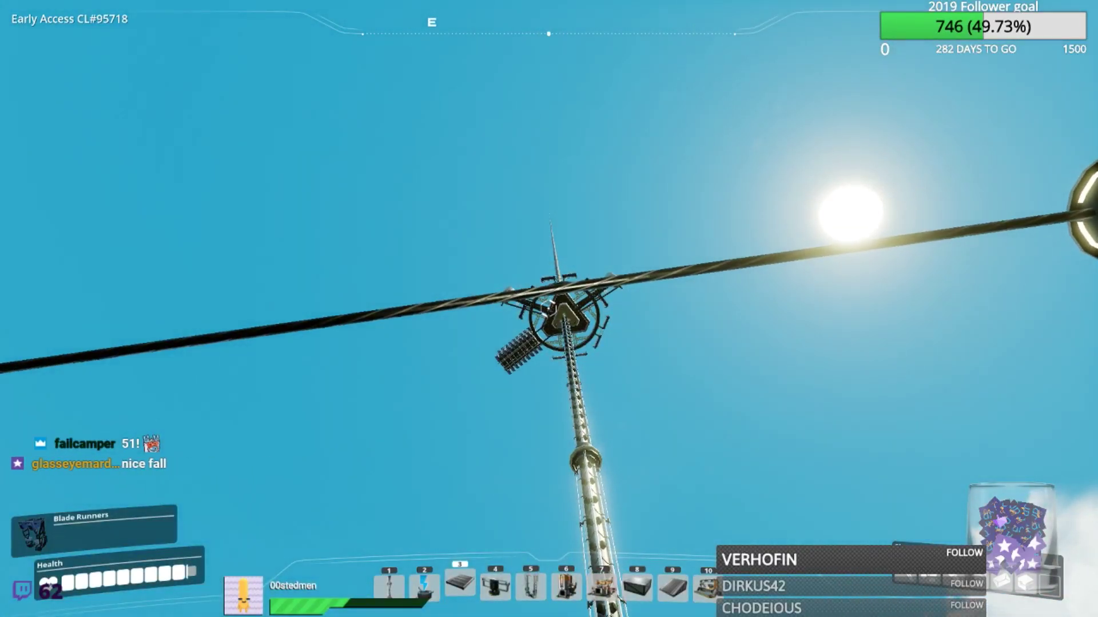
drag(549, 309, 601, 258)
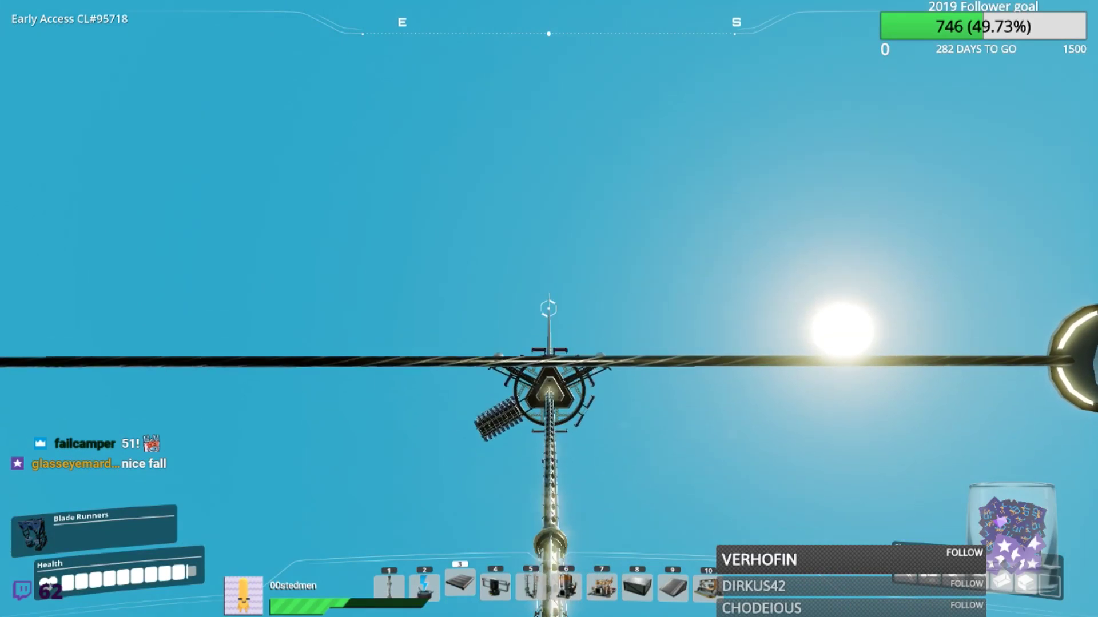
drag(549, 309, 497, 258)
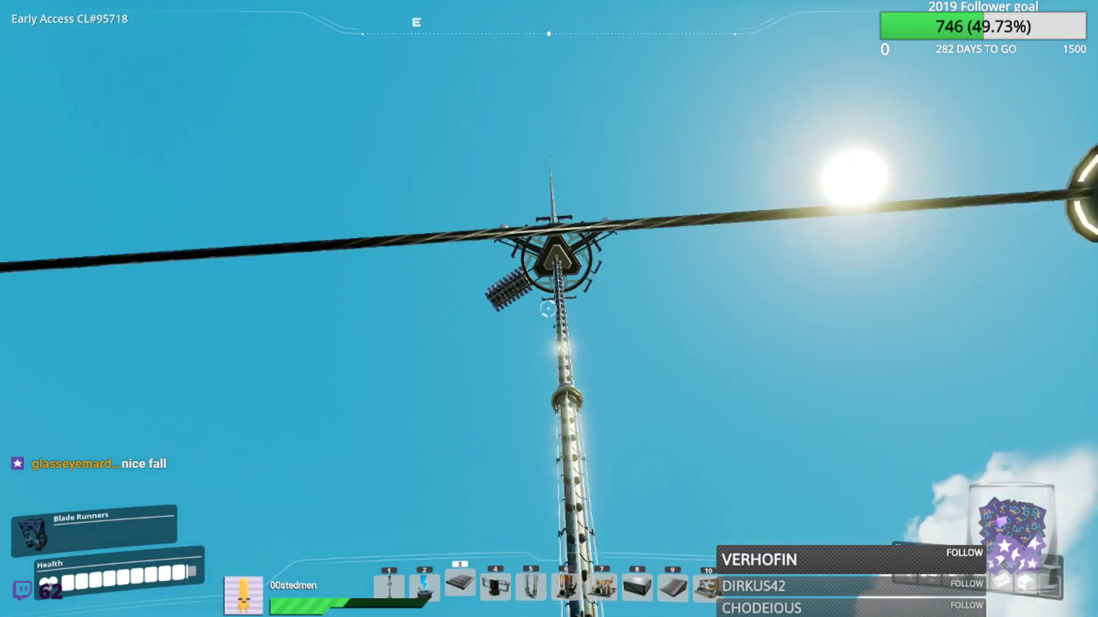
drag(549, 308, 600, 283)
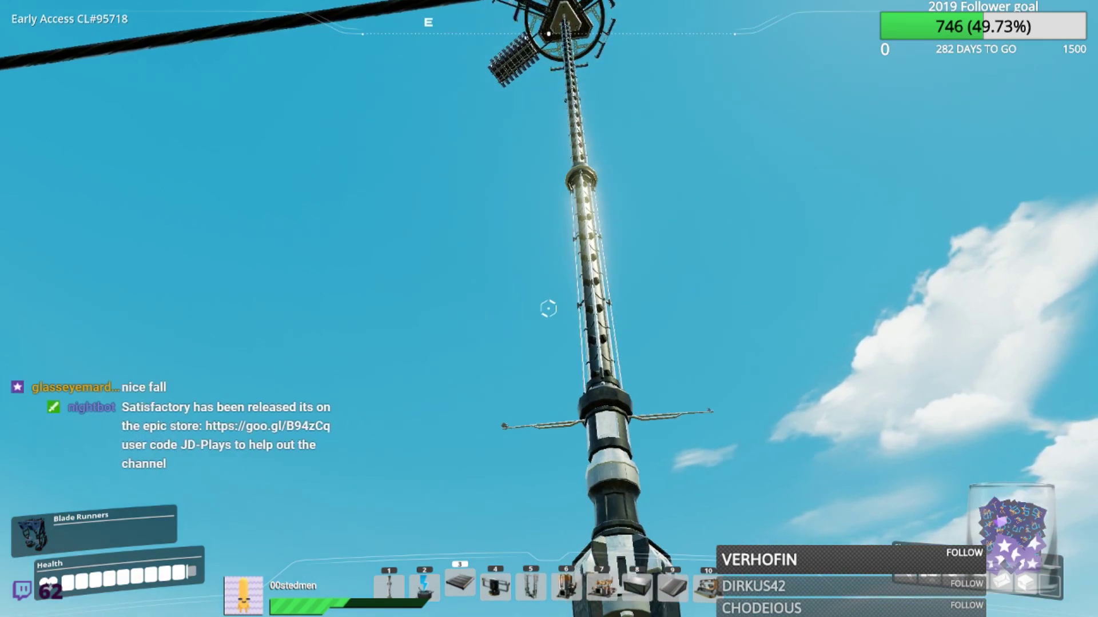
drag(549, 309, 549, 429)
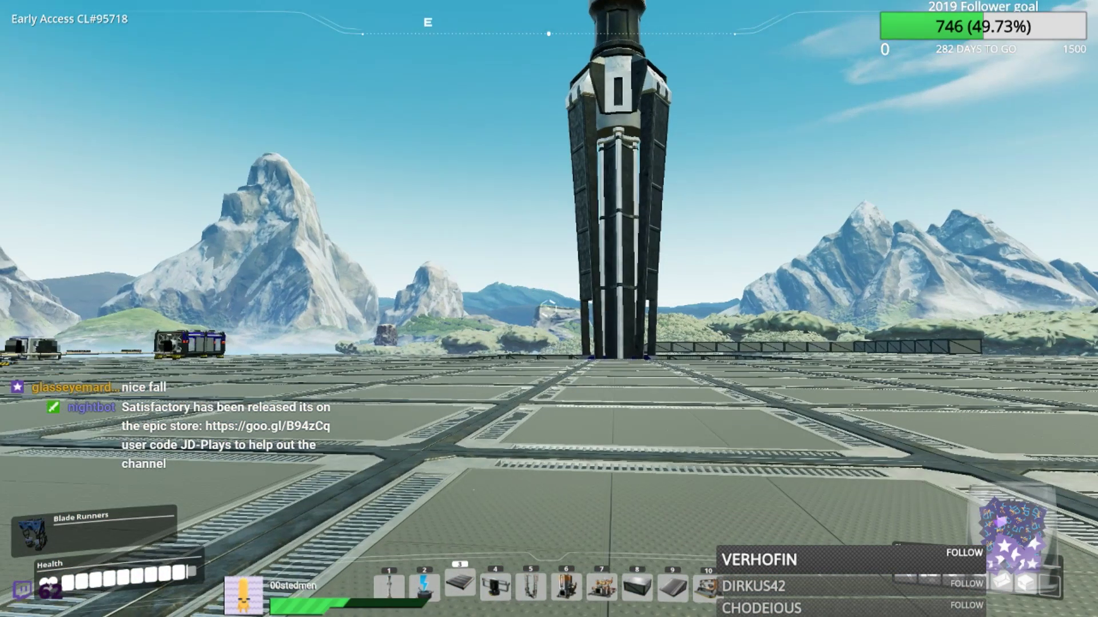
drag(548, 309, 343, 310)
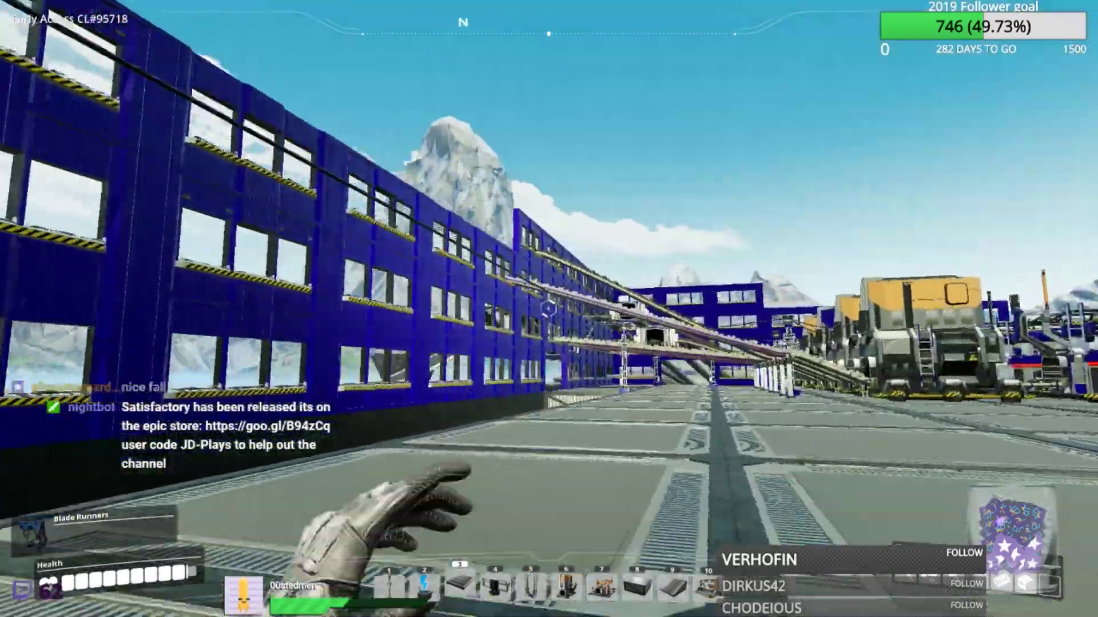
key(w)
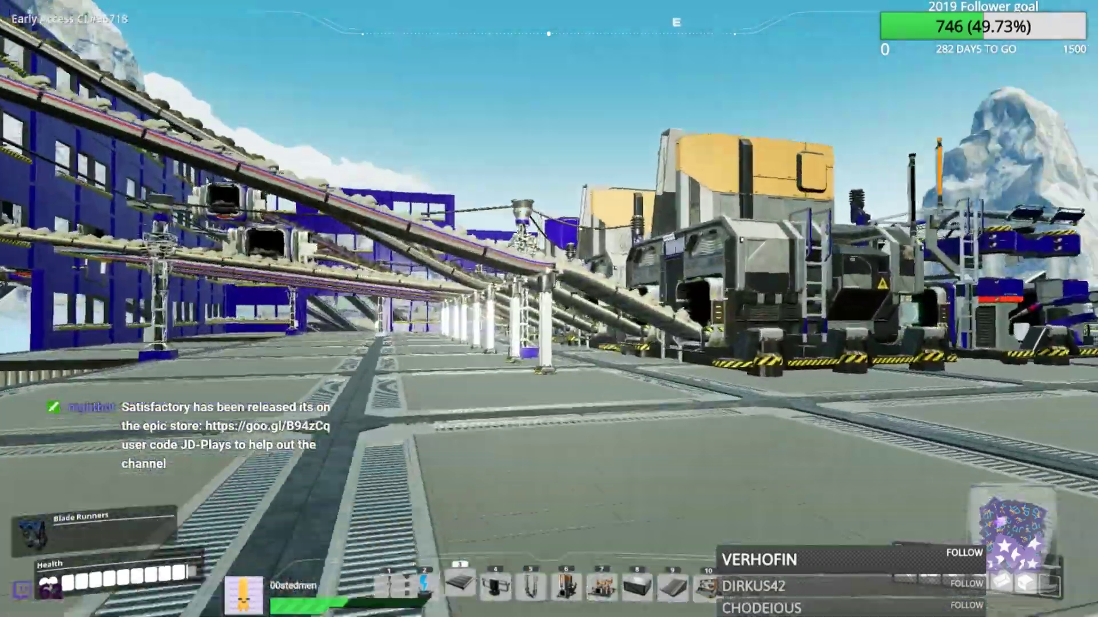
key(w)
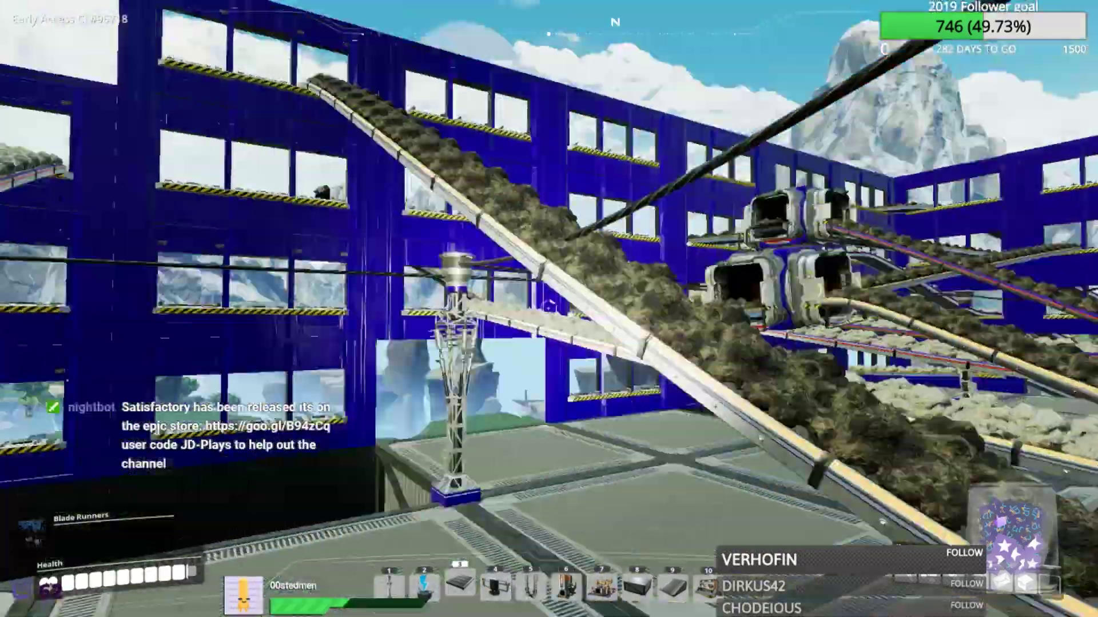
key(w)
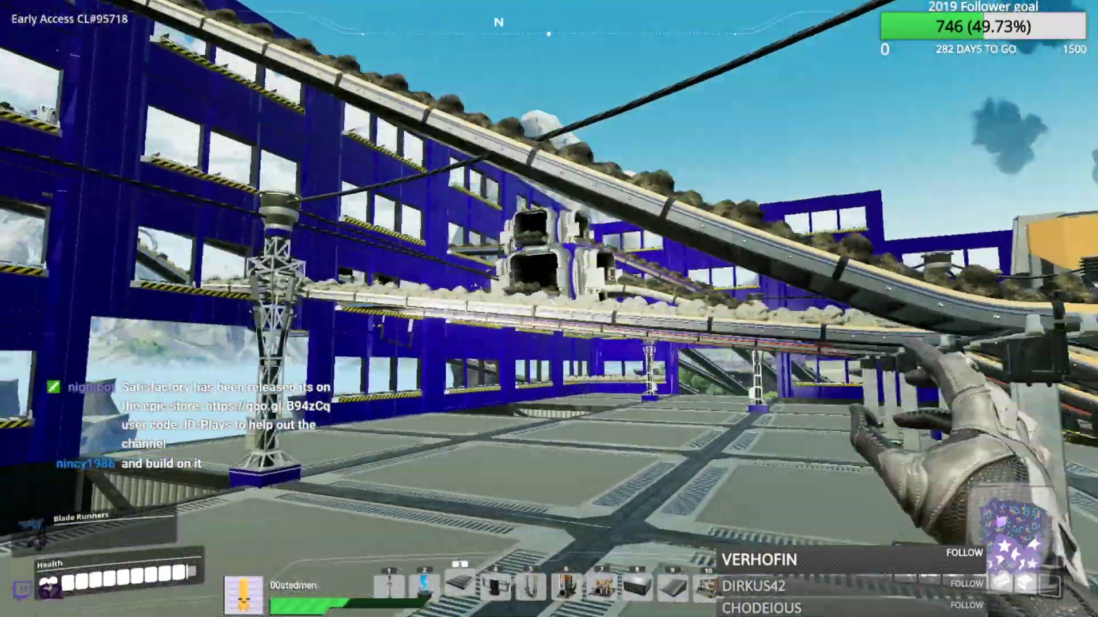
- Dismantle the triple wall conveyor and the overhead conveyor belt
key(3)
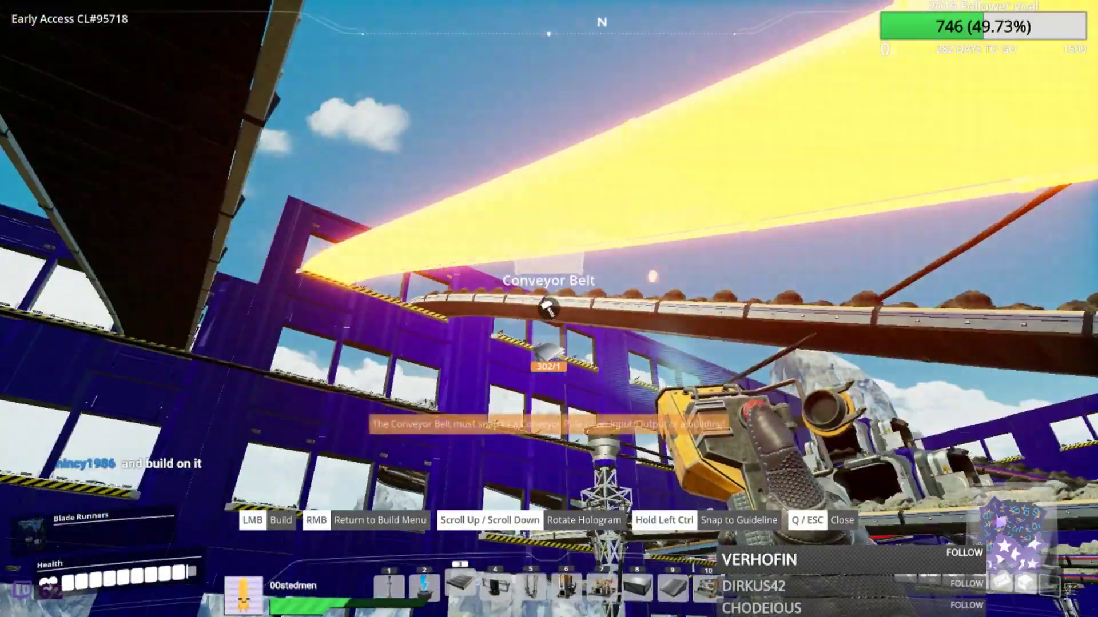
key(f)
click(549, 308)
click(550, 309)
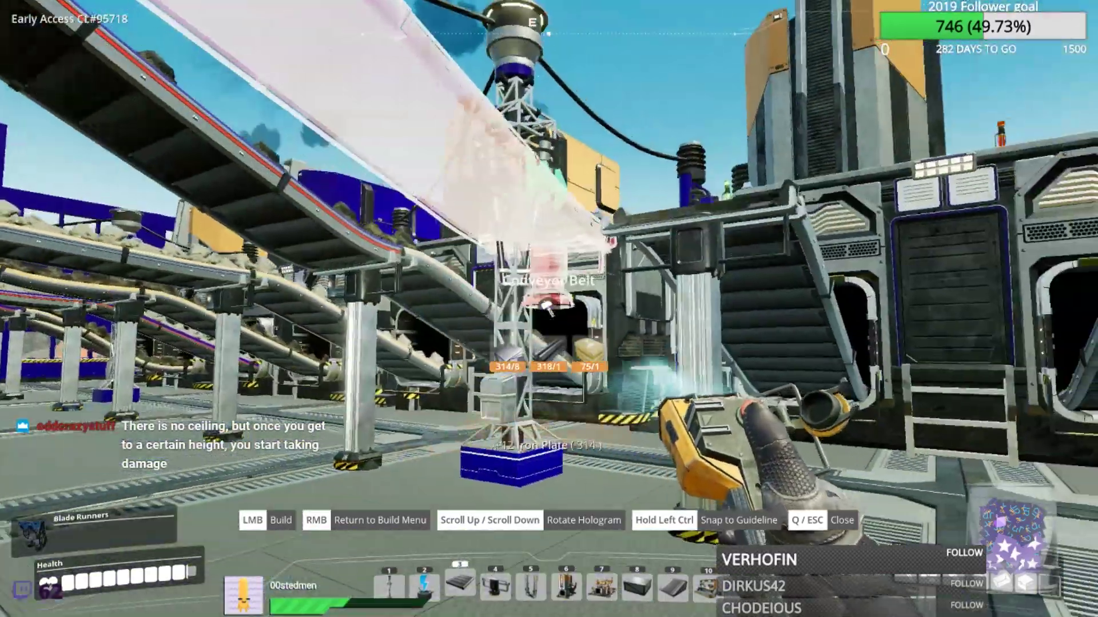
key(Escape)
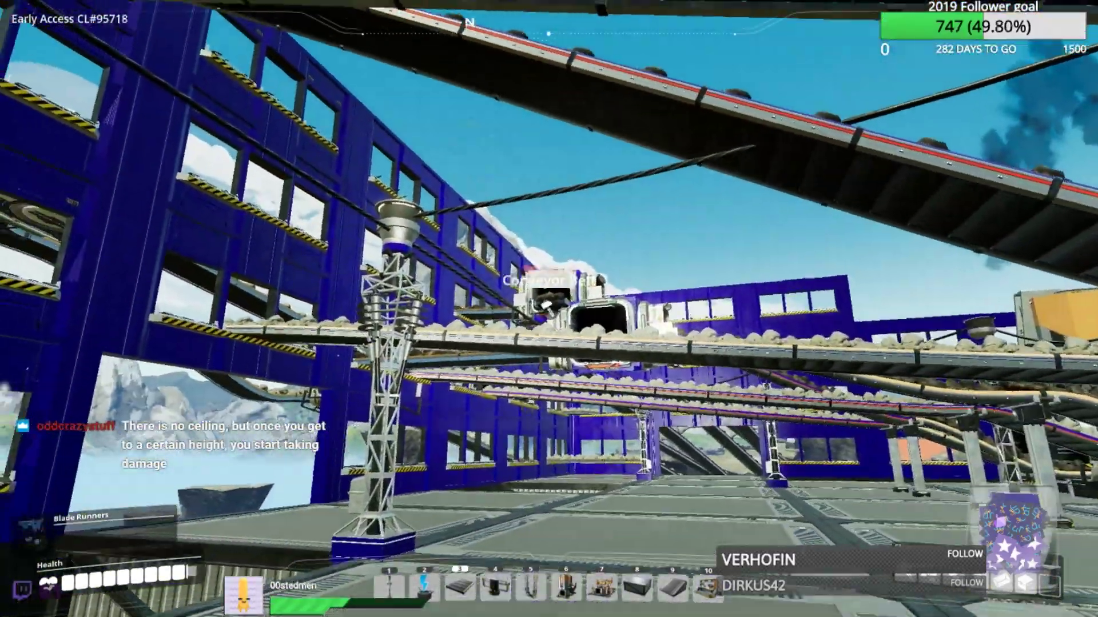
key(q)
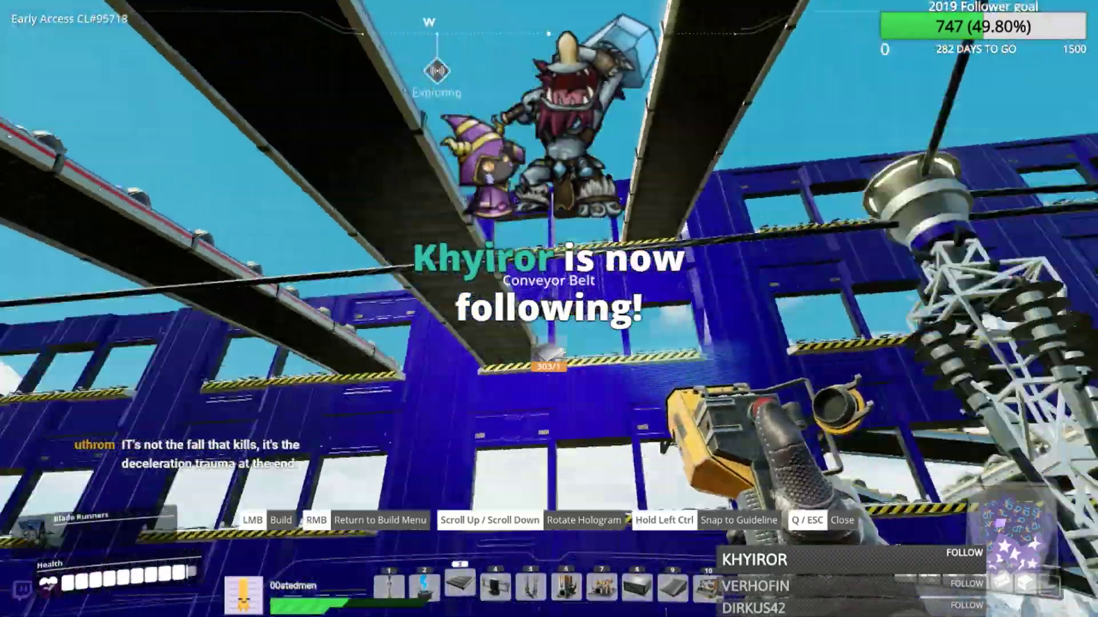
click(549, 309)
key(Escape)
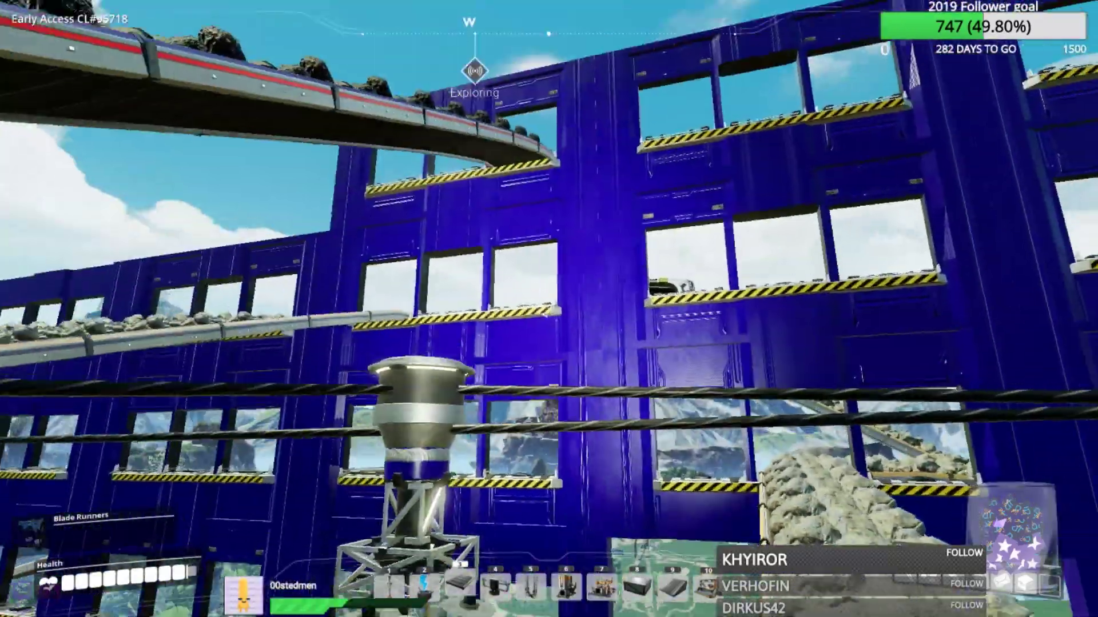
- Select the Conveyor Merger, lay a stray belt segment, and cancel the merger
key(q)
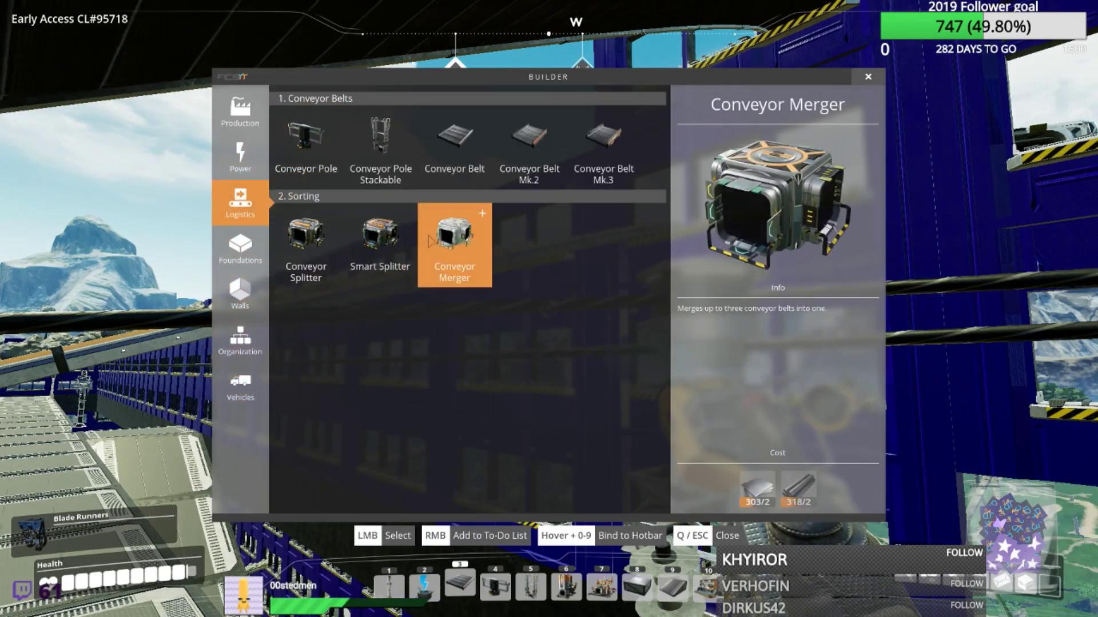
click(455, 246)
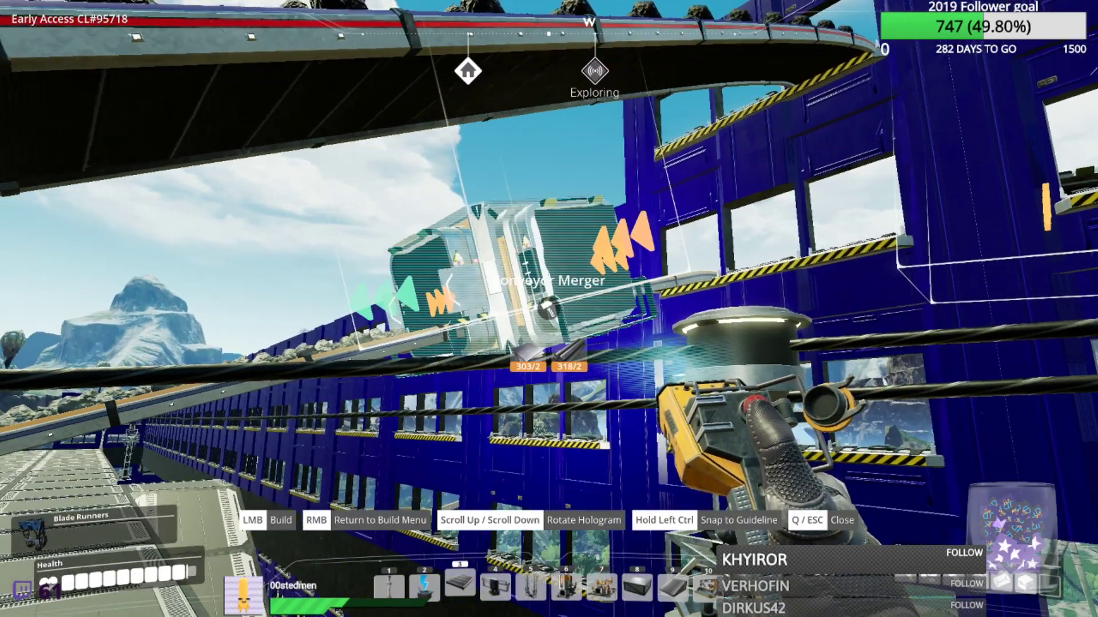
key(1)
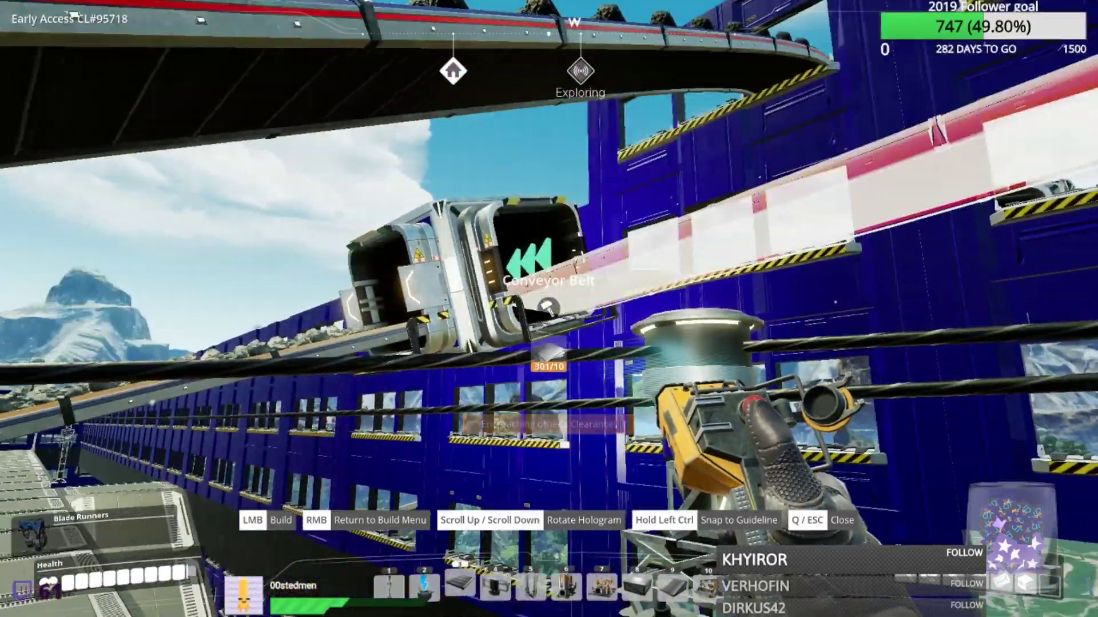
scroll(548, 309, down, 2)
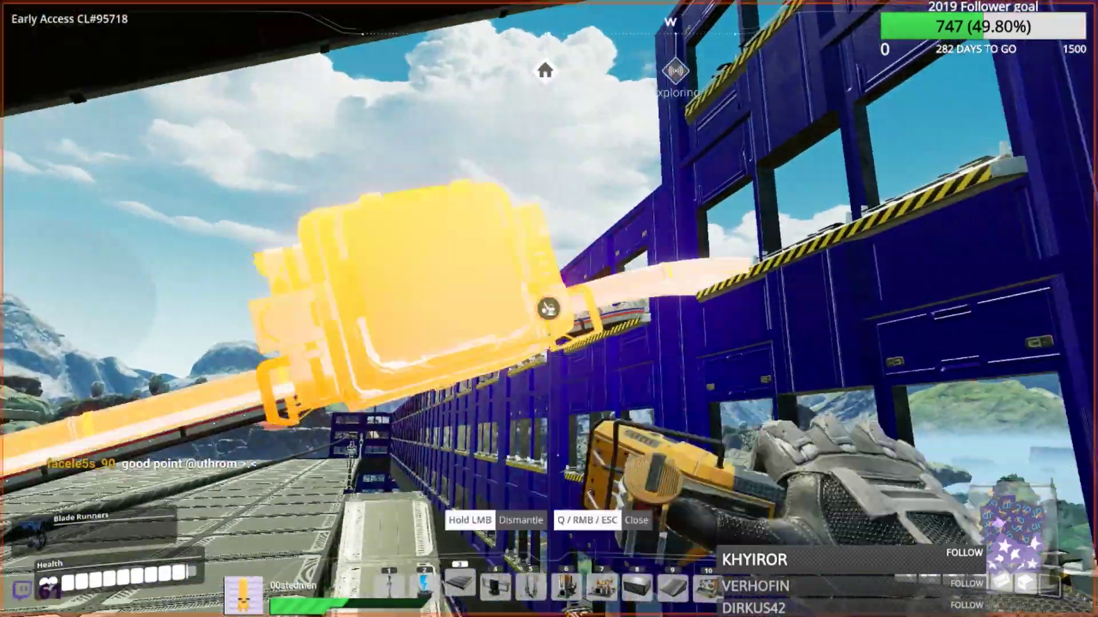
click(549, 309)
key(q)
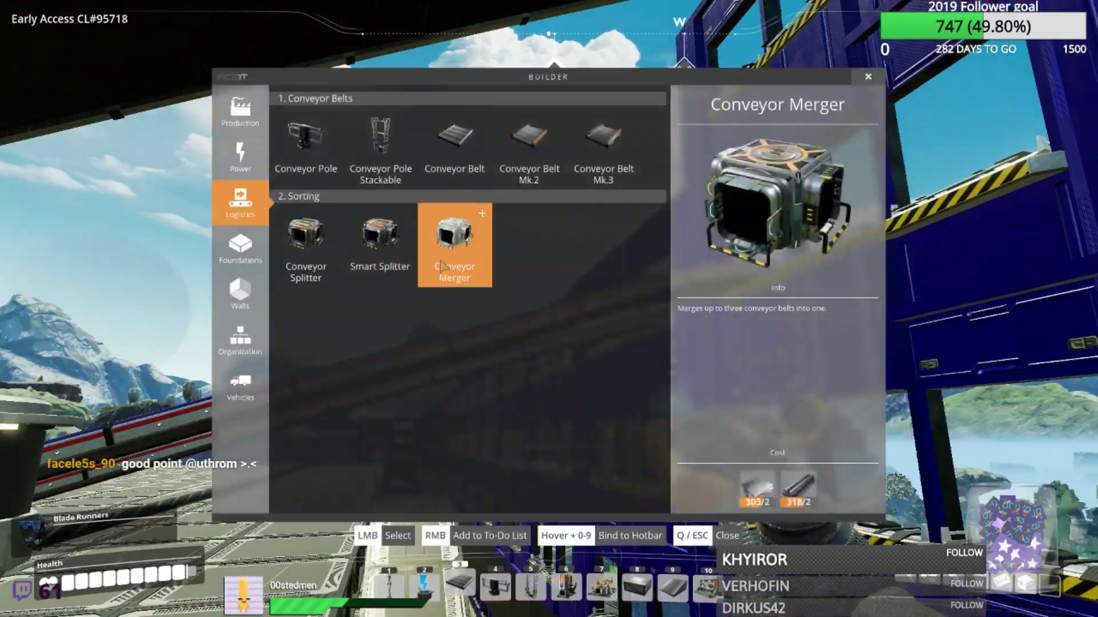
click(443, 266)
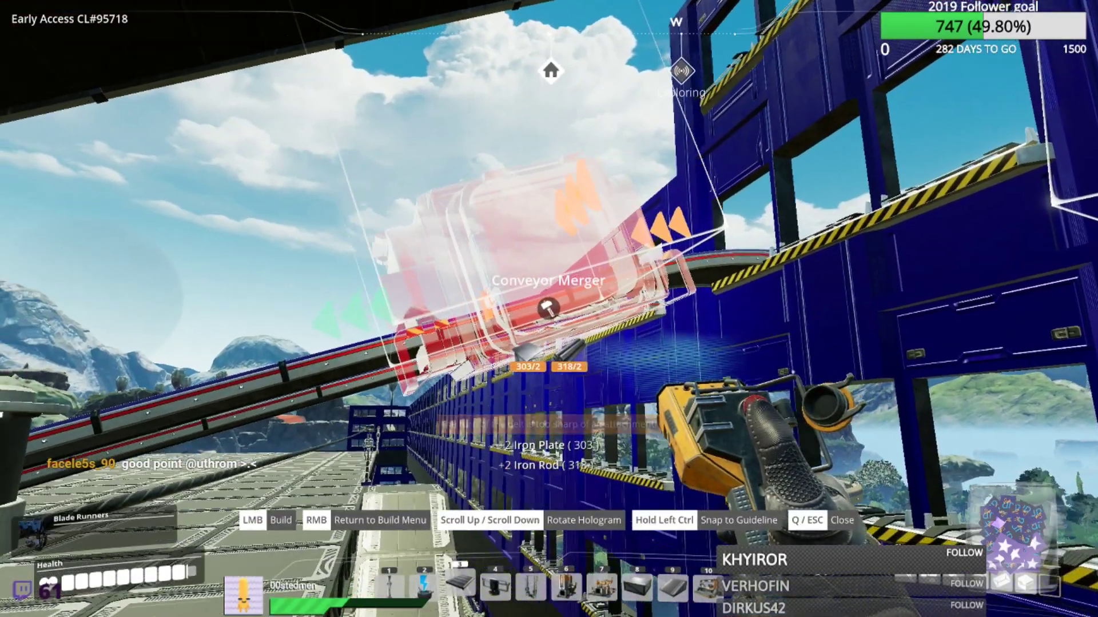
scroll(549, 310, down, 1)
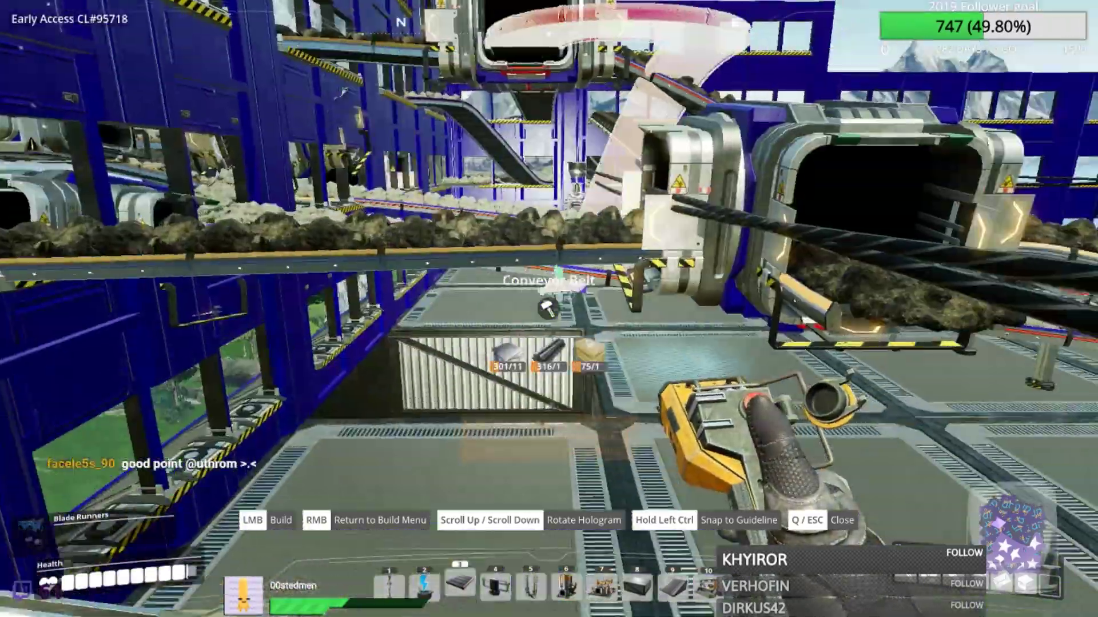
key(Escape)
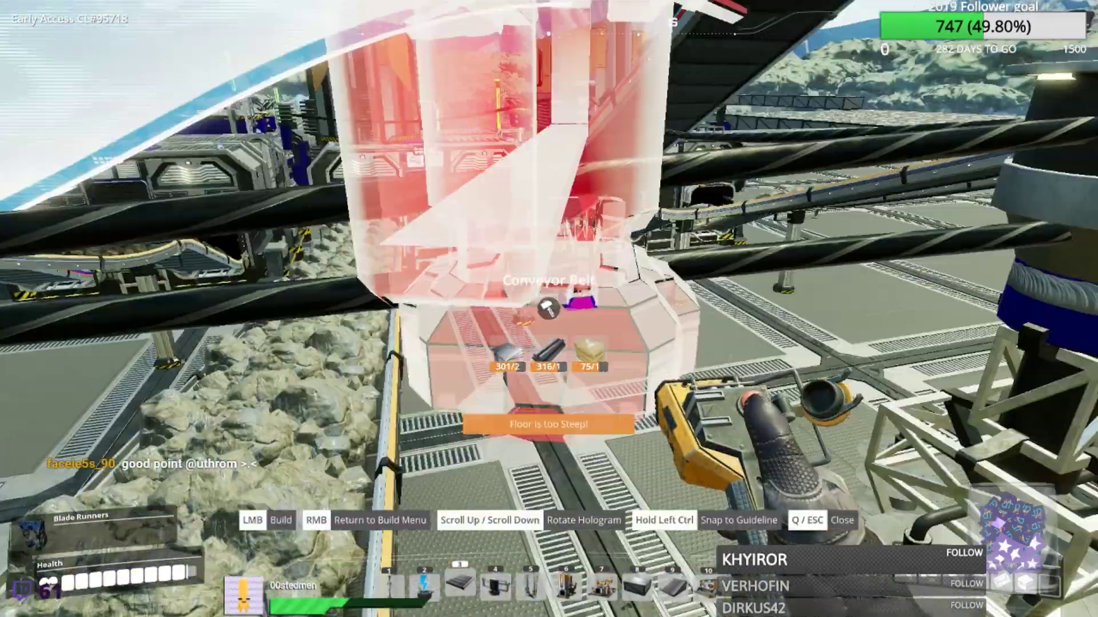
- Clear a stray belt piece and place the conveyor merger at the belt junction
click(548, 309)
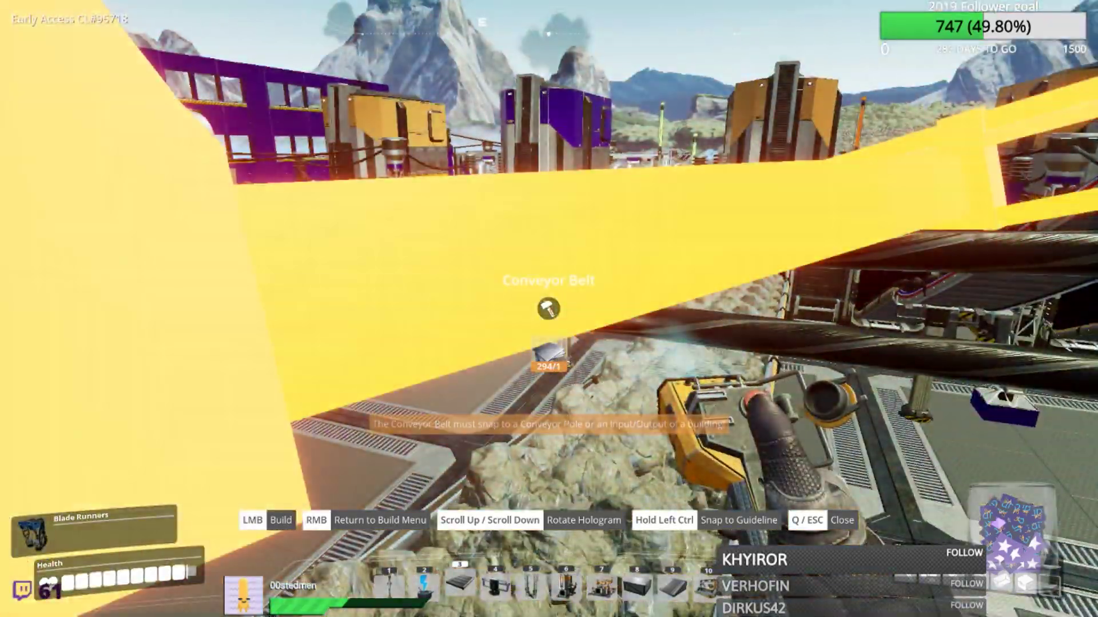
key(Escape)
drag(549, 310, 549, 309)
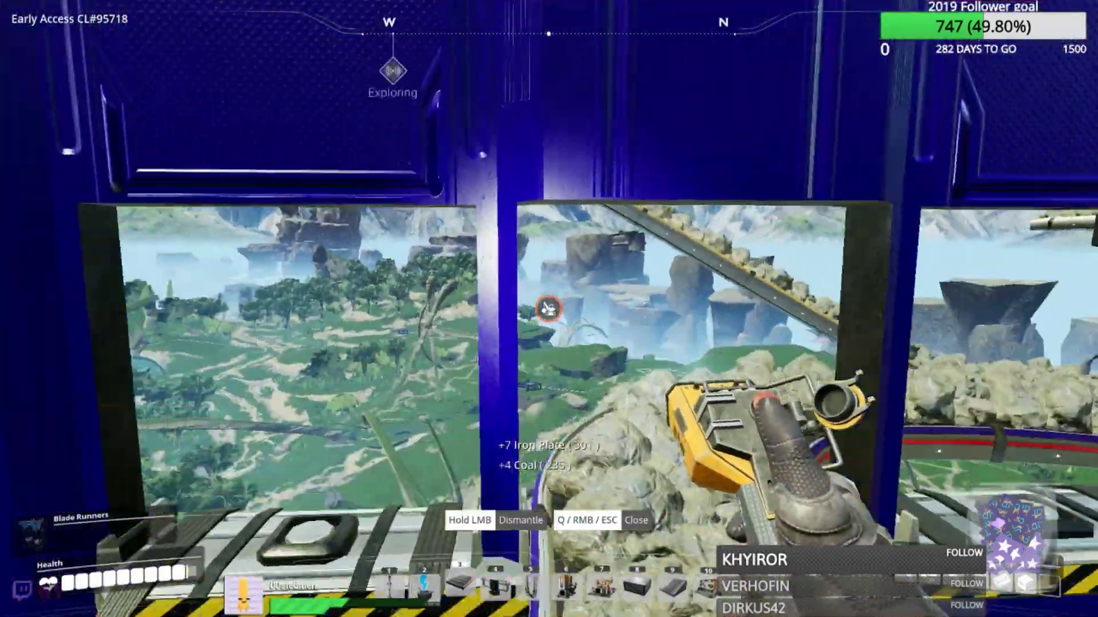
key(q)
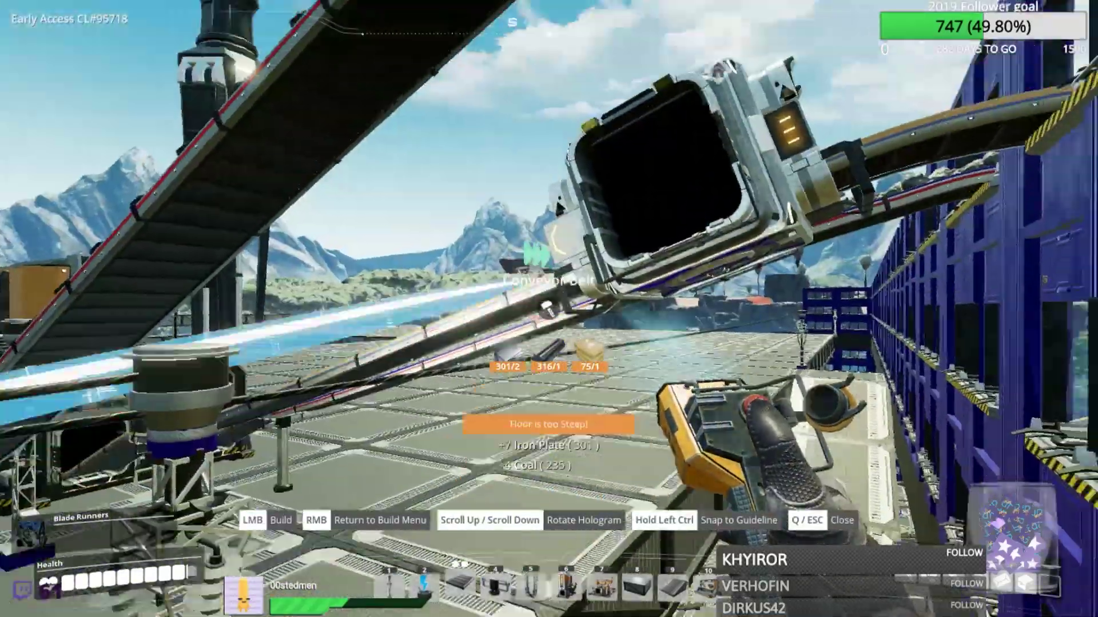
key(Escape)
key(q)
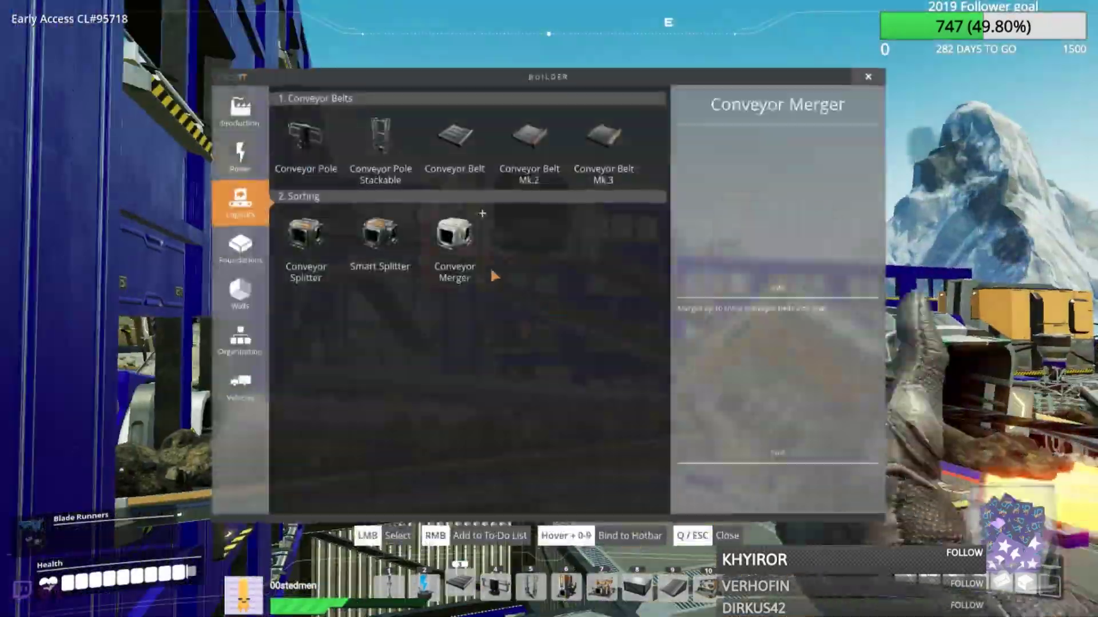
click(455, 246)
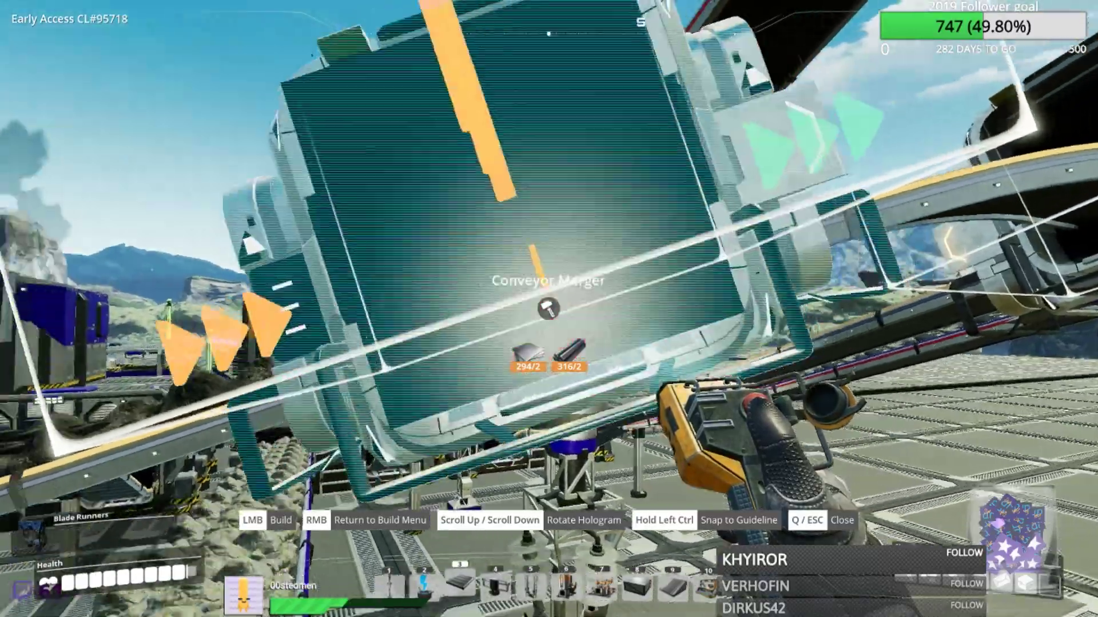
click(549, 310)
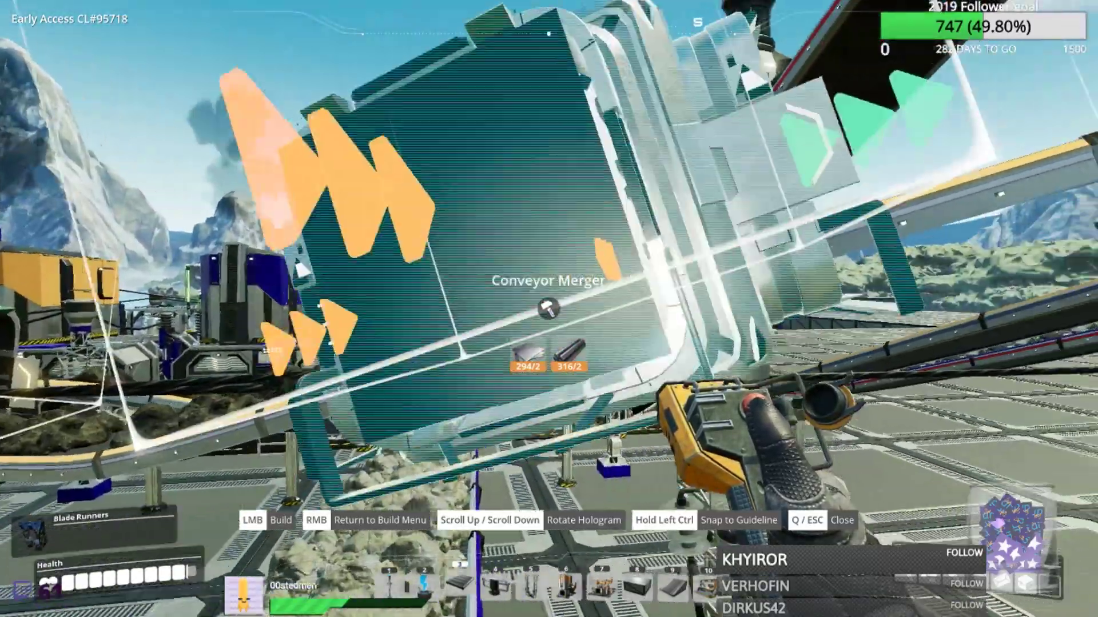
key(1)
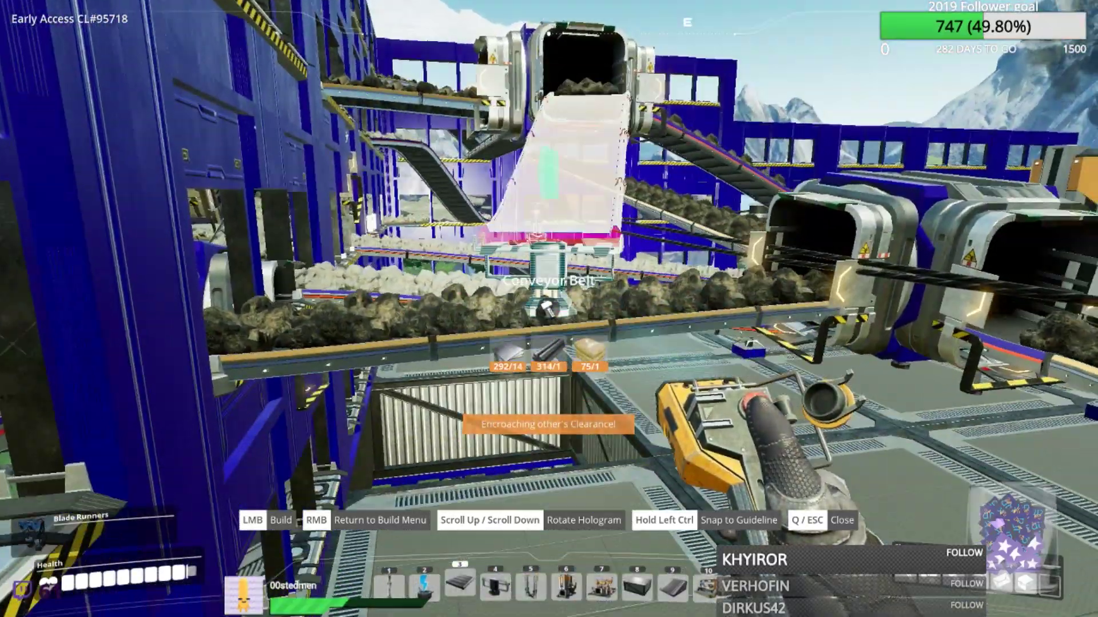
- Dismantle old overhead belt pieces near the foundries, refunding iron plates, cable, coal and rods
key(q)
key(space)
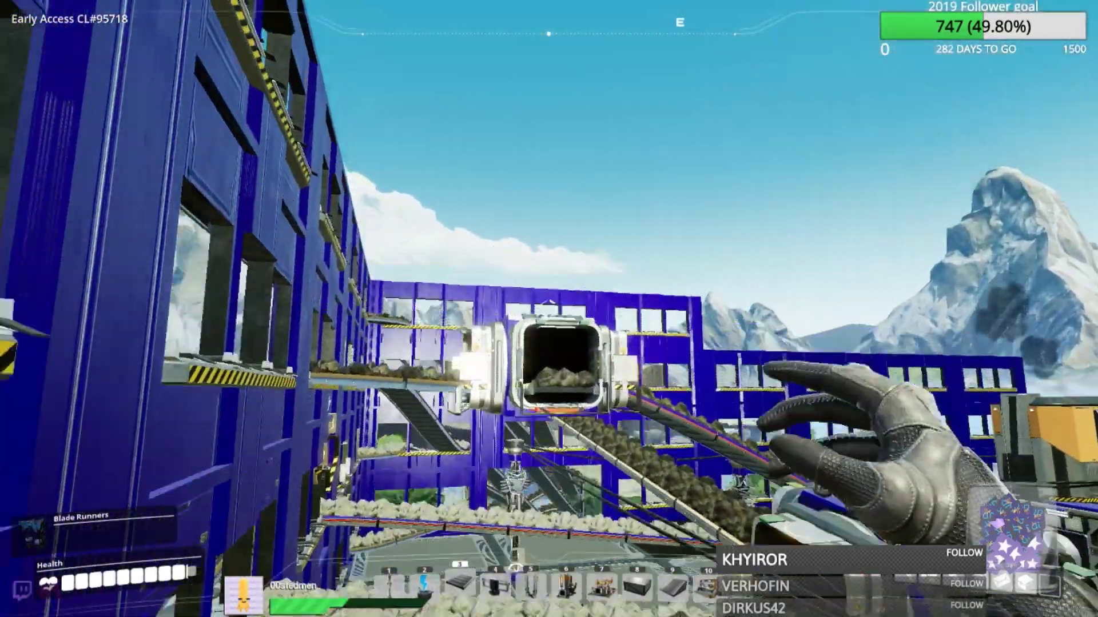
key(f)
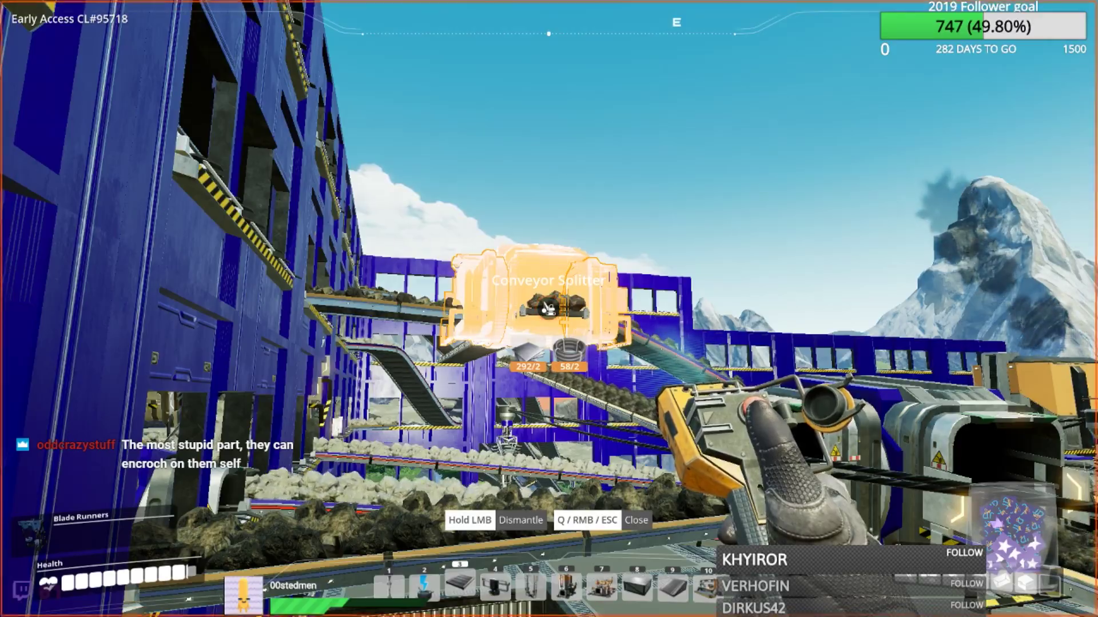
key(1)
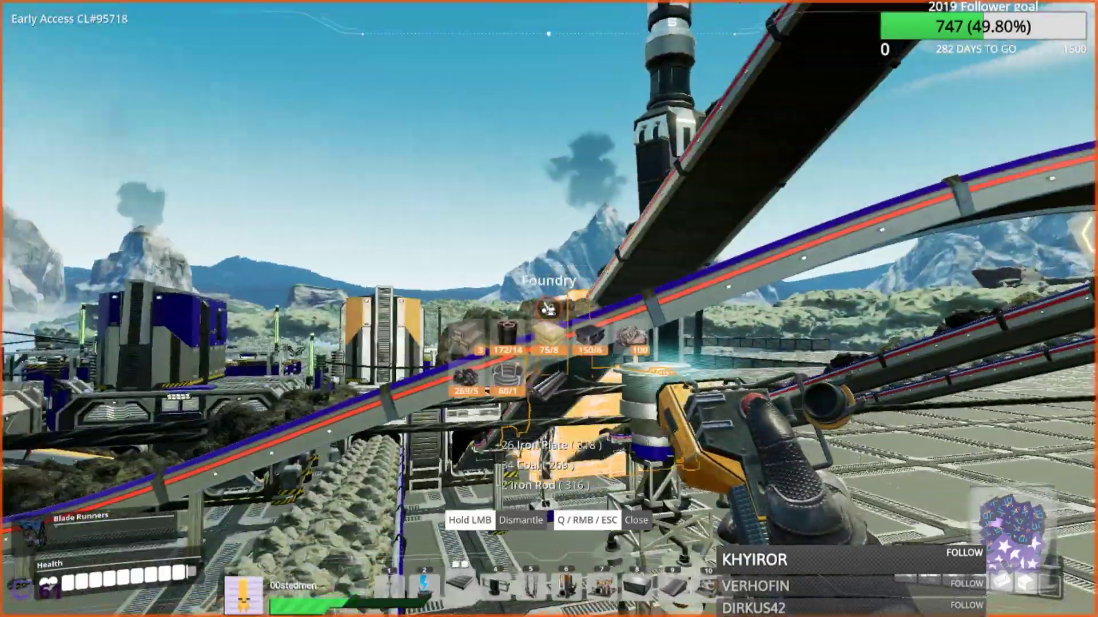
key(q)
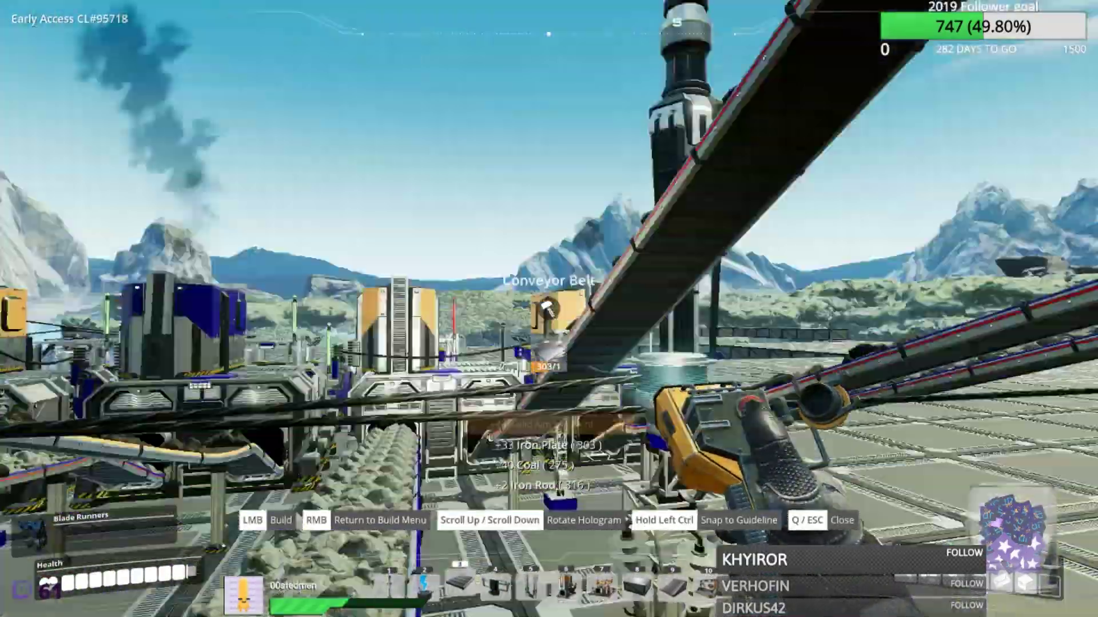
- Try the Merger and Splitter, then dismantle the coal belt on the window ledge
key(Tab)
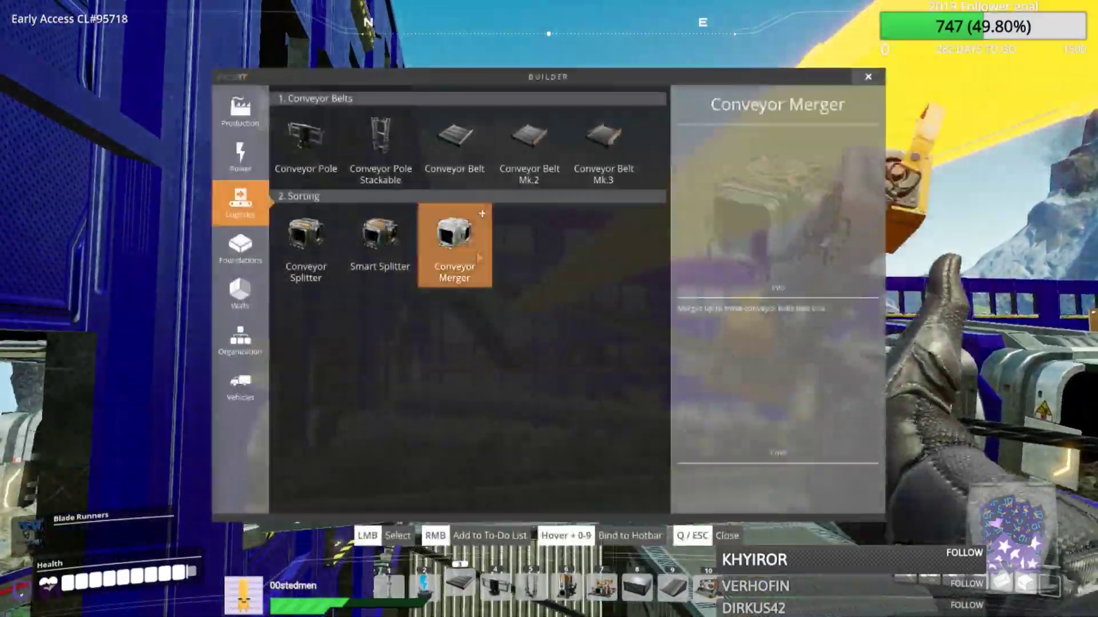
click(474, 254)
key(q)
click(305, 245)
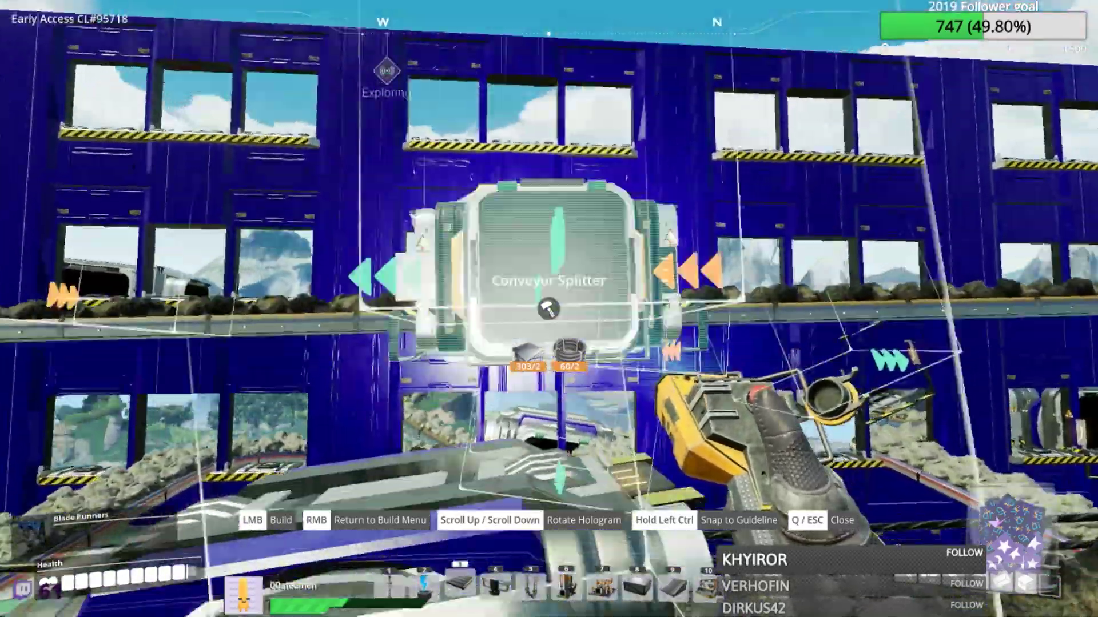
key(q)
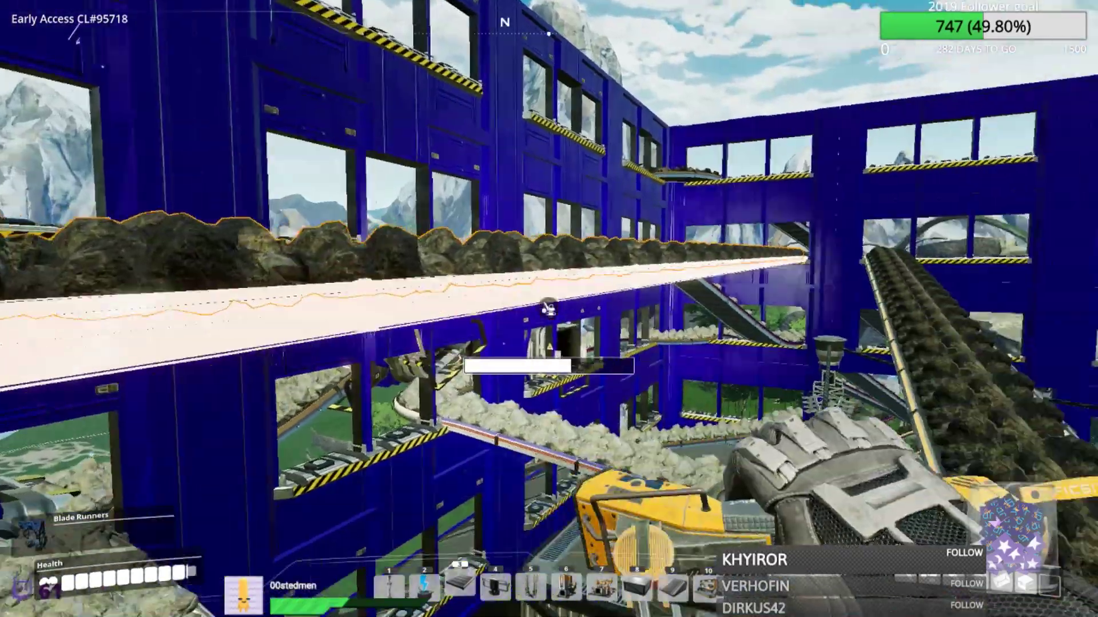
click(549, 309)
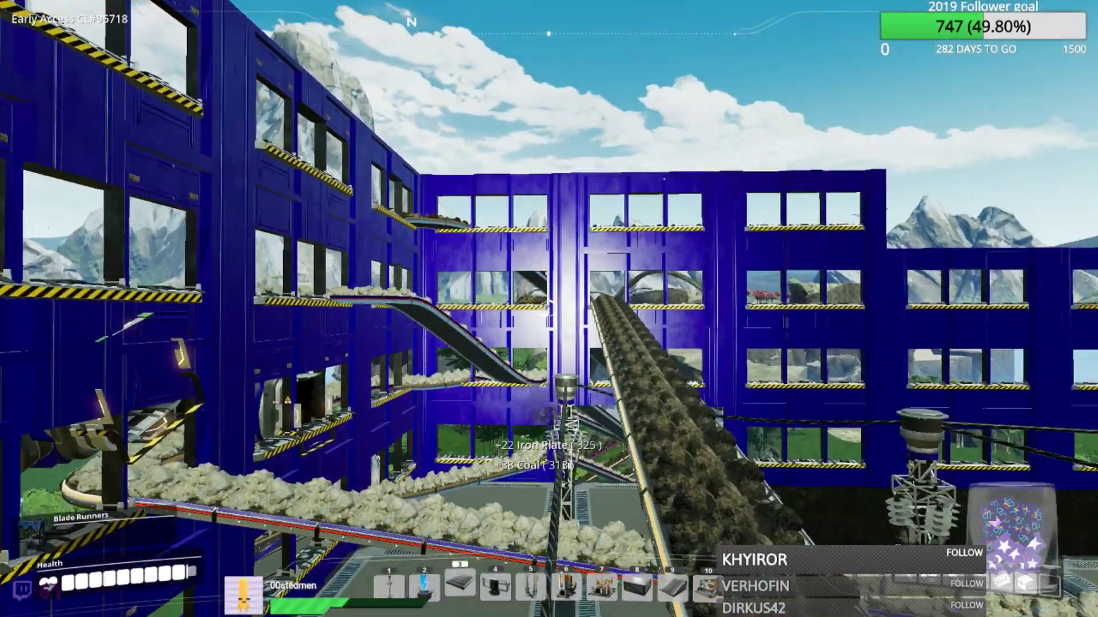
key(1)
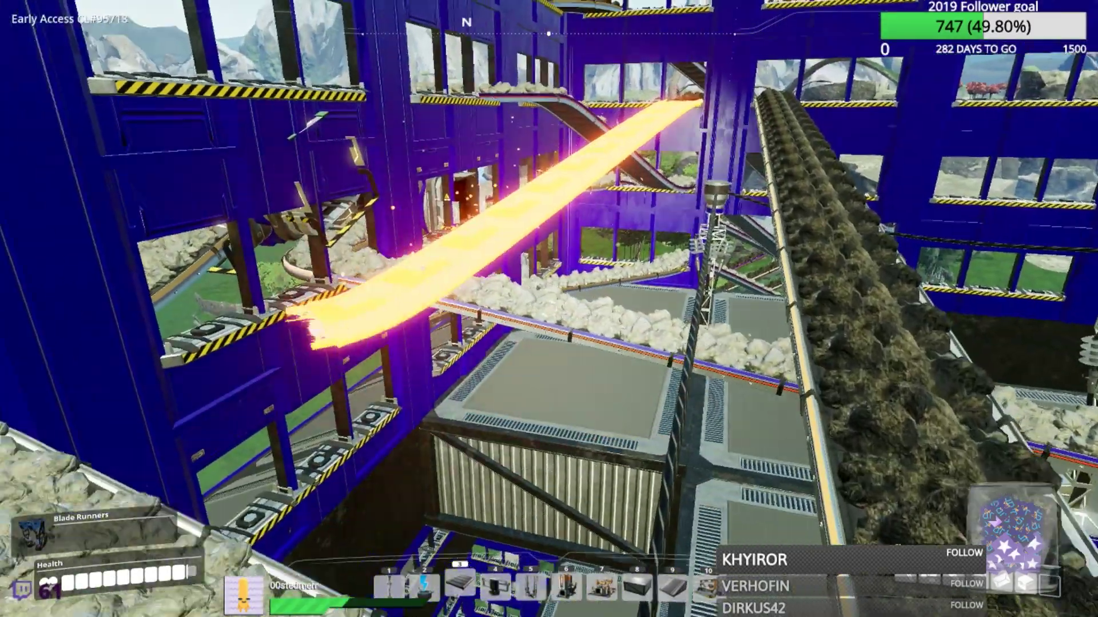
- Stack stackable conveyor poles up against the blue factory's inner wall
right_click(549, 309)
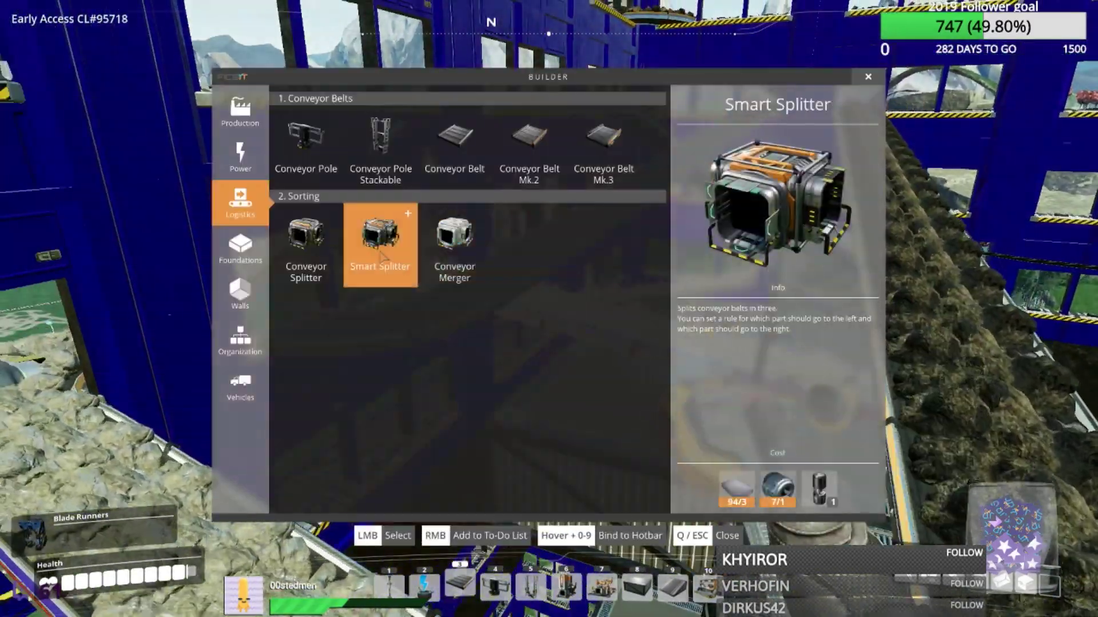
click(306, 247)
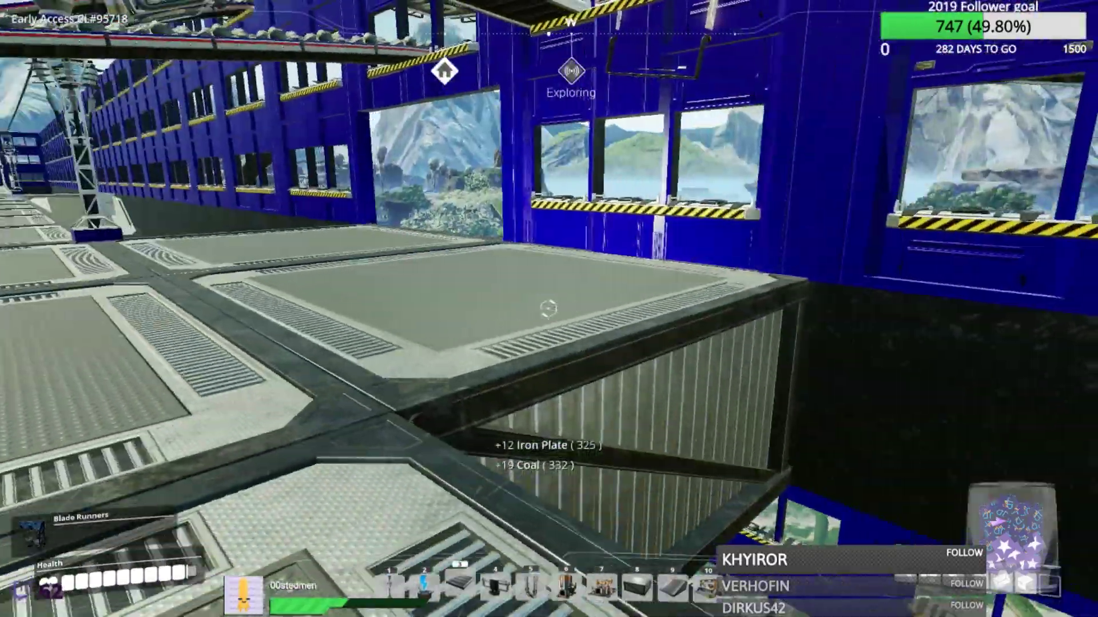
key(q)
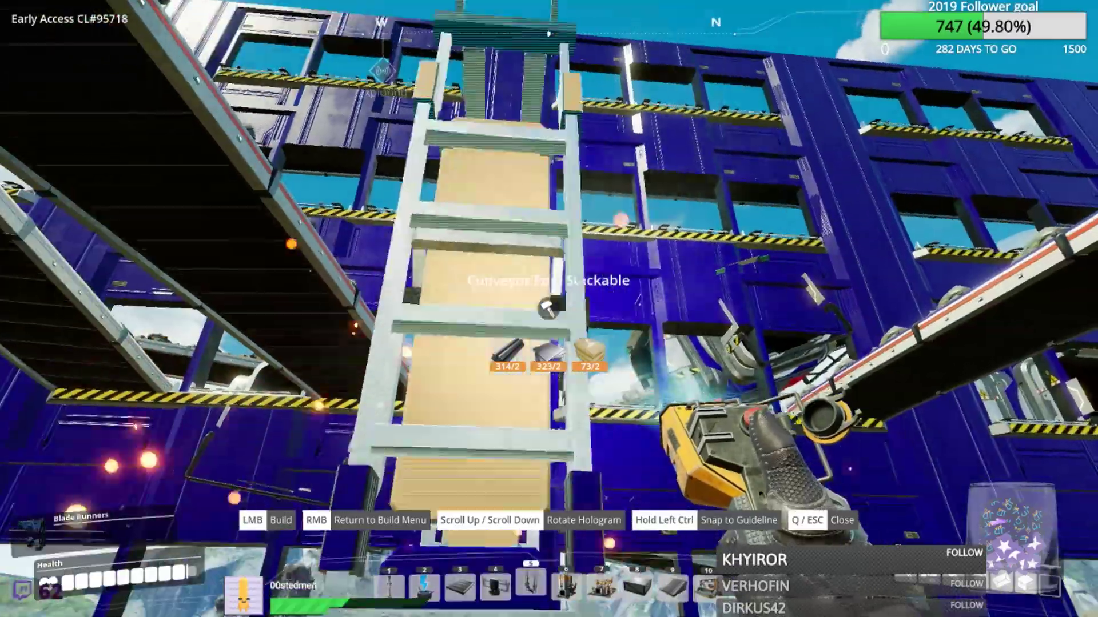
click(547, 307)
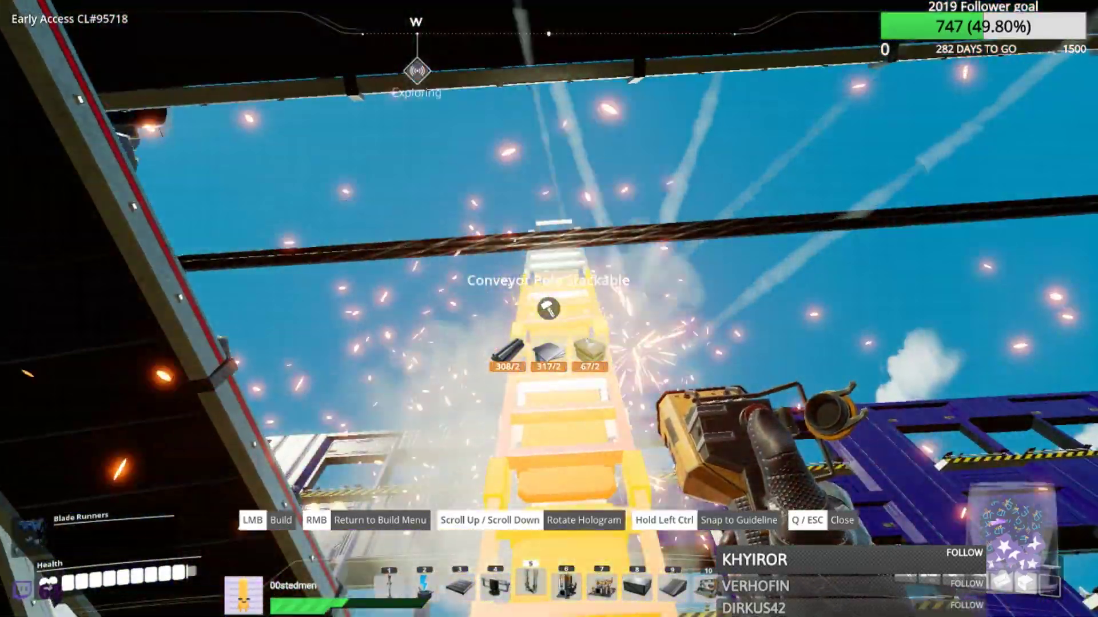
key(3)
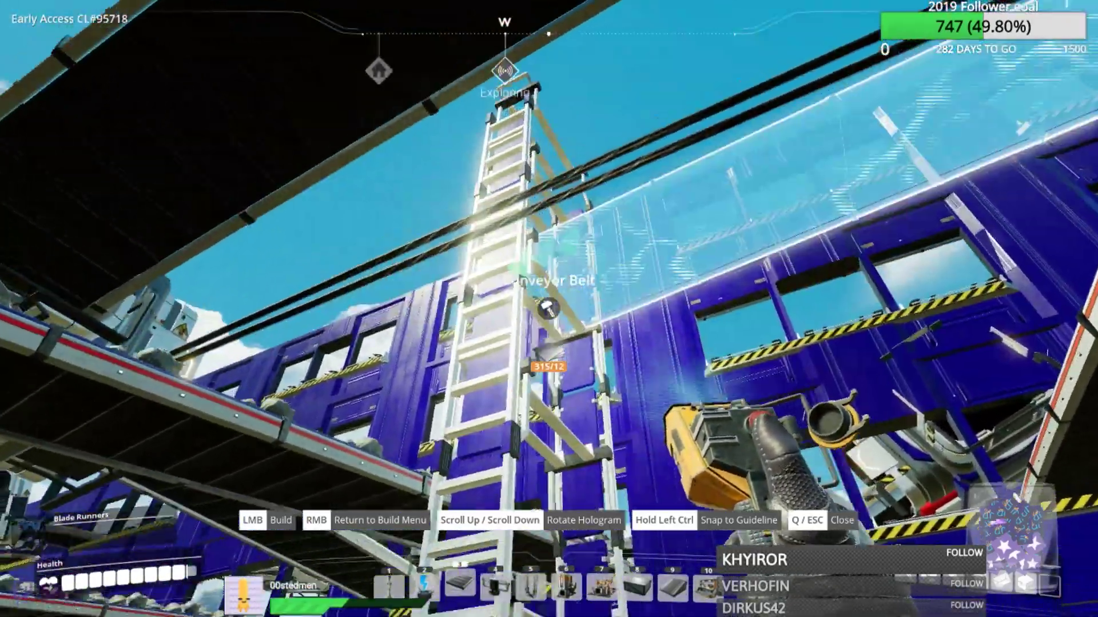
- Place a conveyor splitter up on the factory wall
key(Escape)
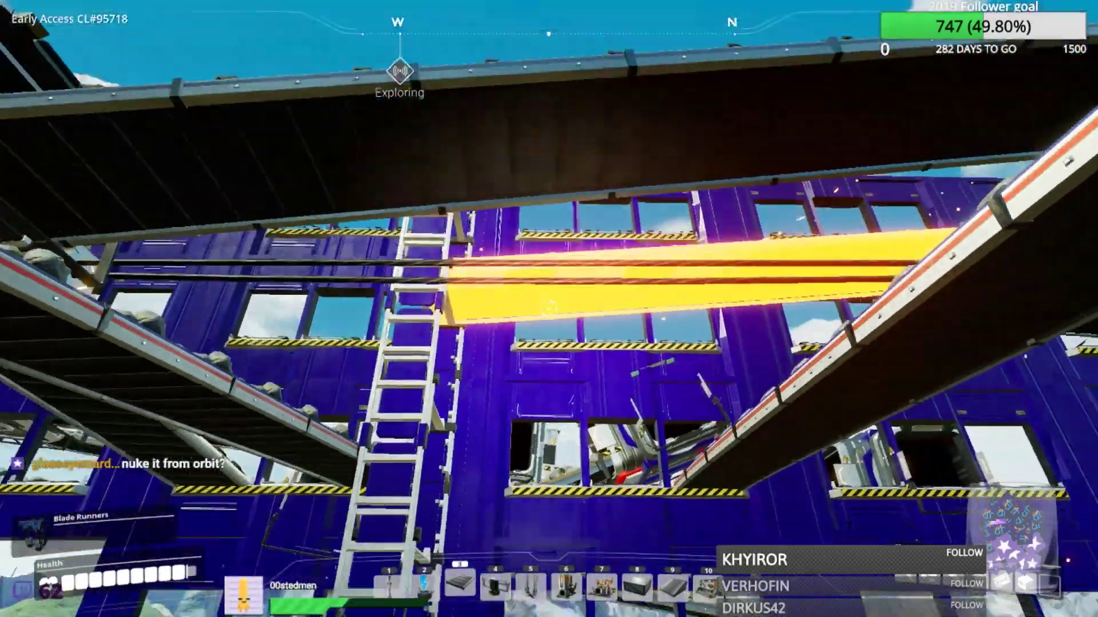
key(f)
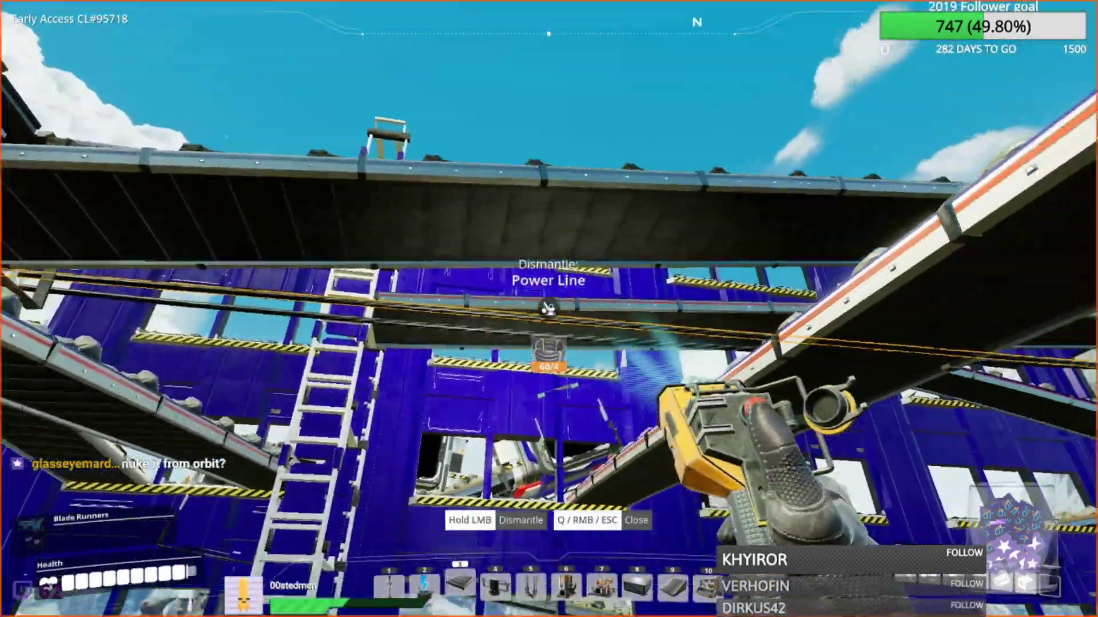
key(q)
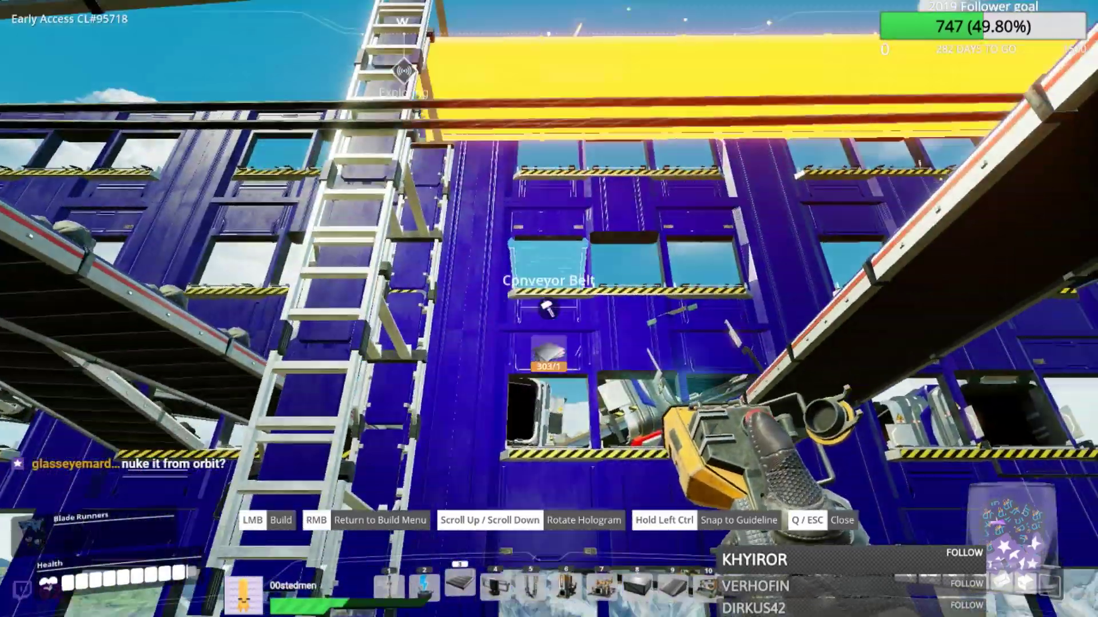
key(Escape)
key(q)
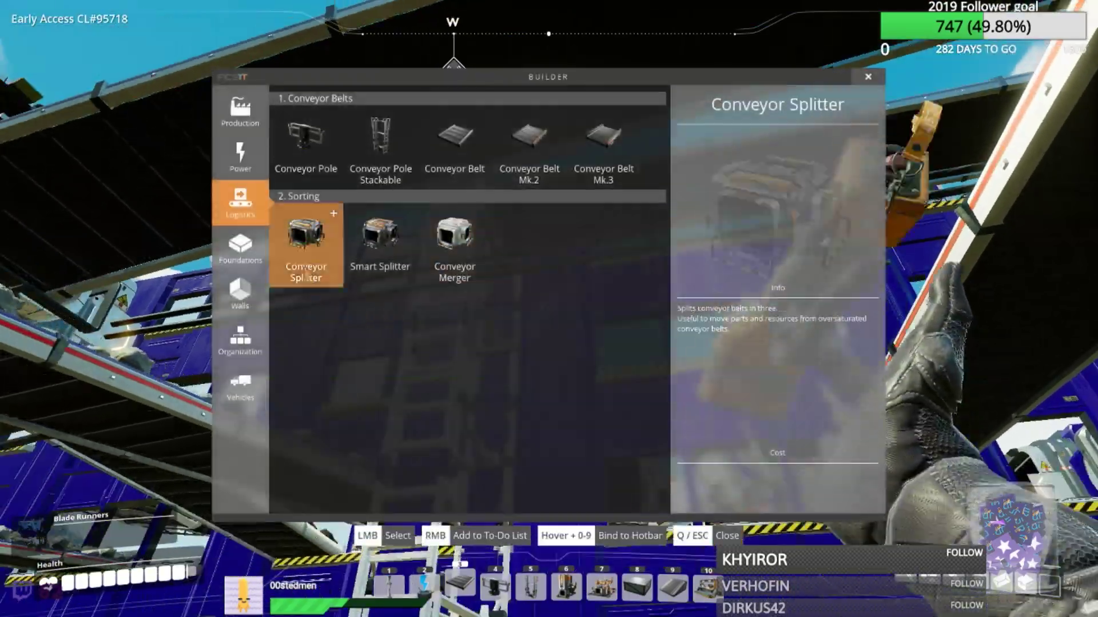
click(307, 249)
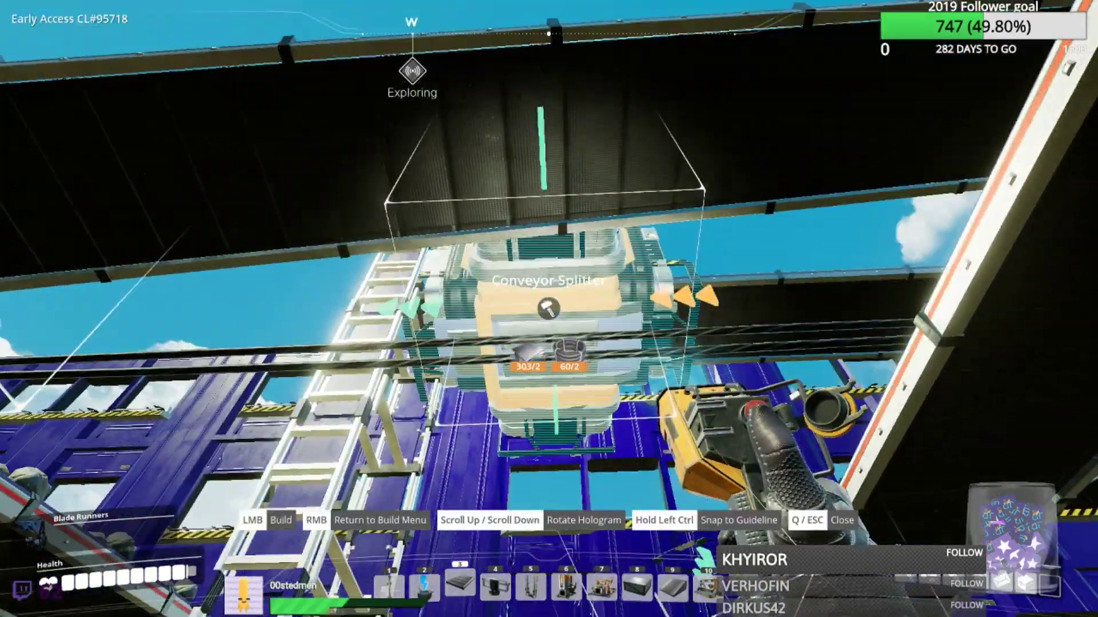
click(549, 309)
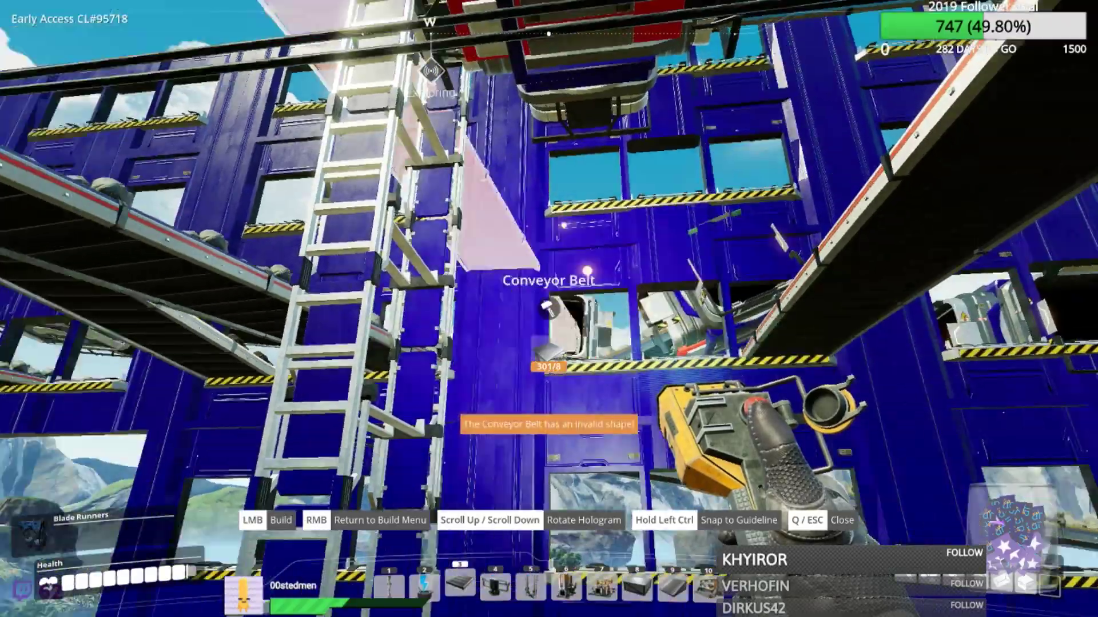
key(Escape)
- Move closer to the stacked poles and select the Conveyor Merger
key(w)
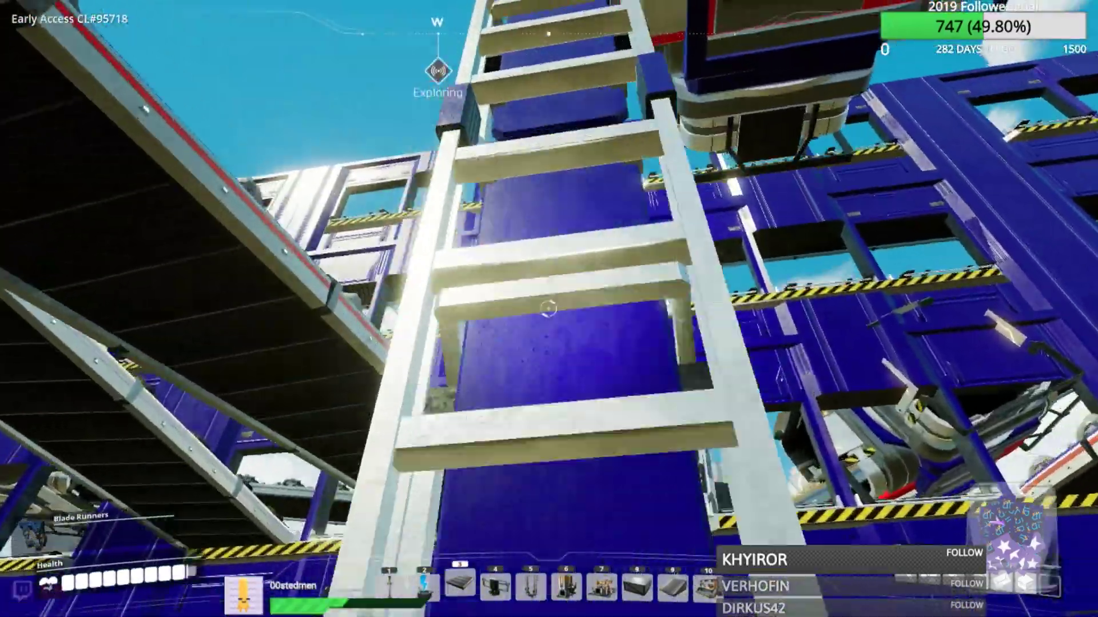
key(f)
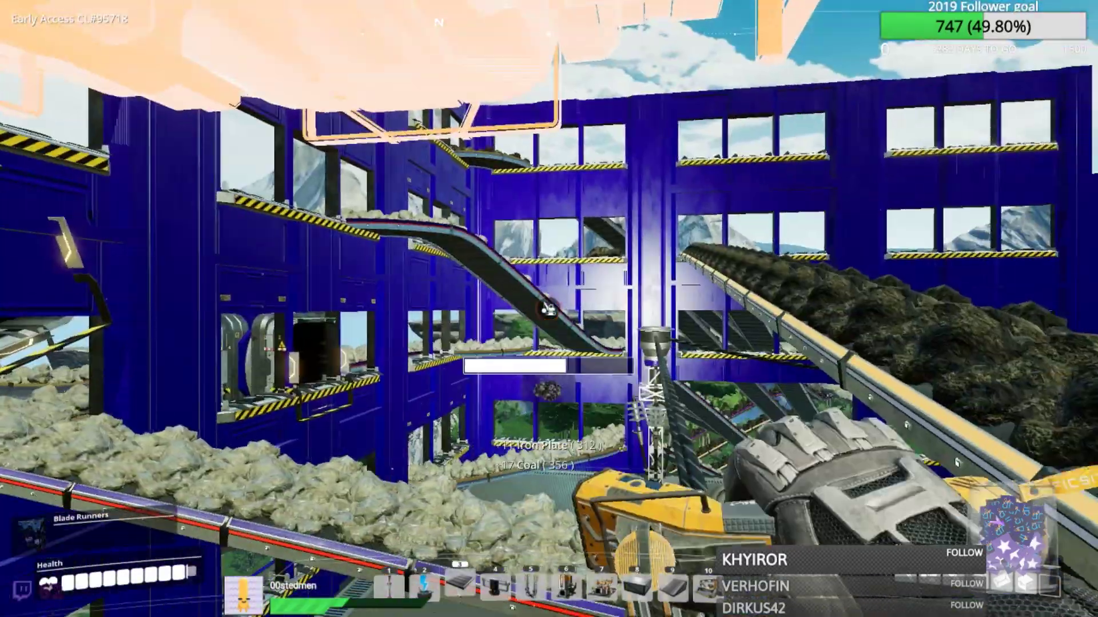
key(q)
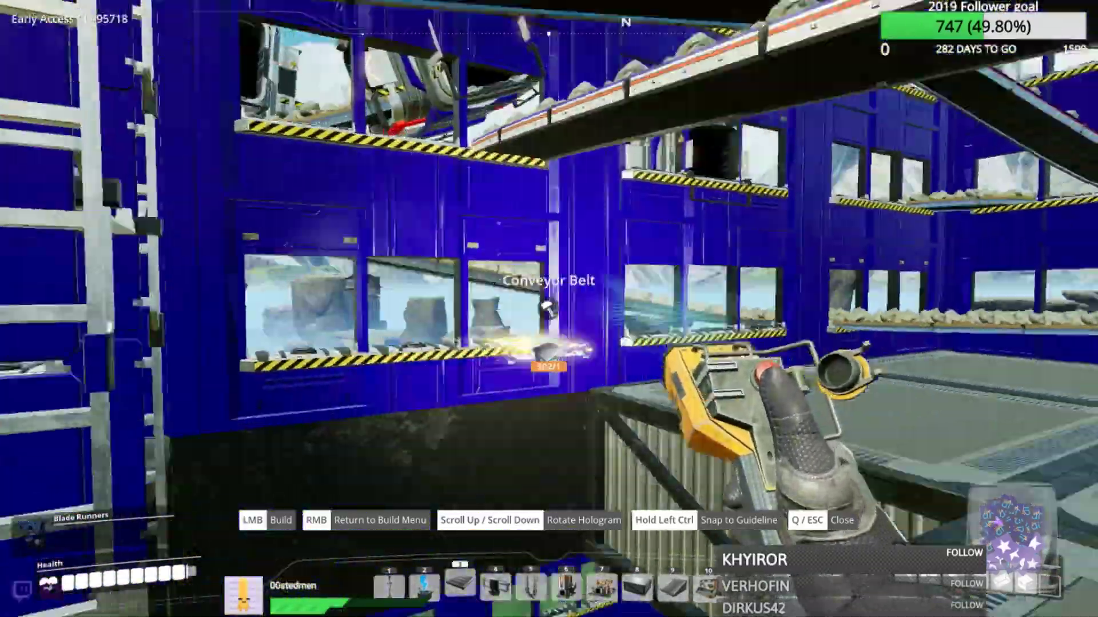
key(Escape)
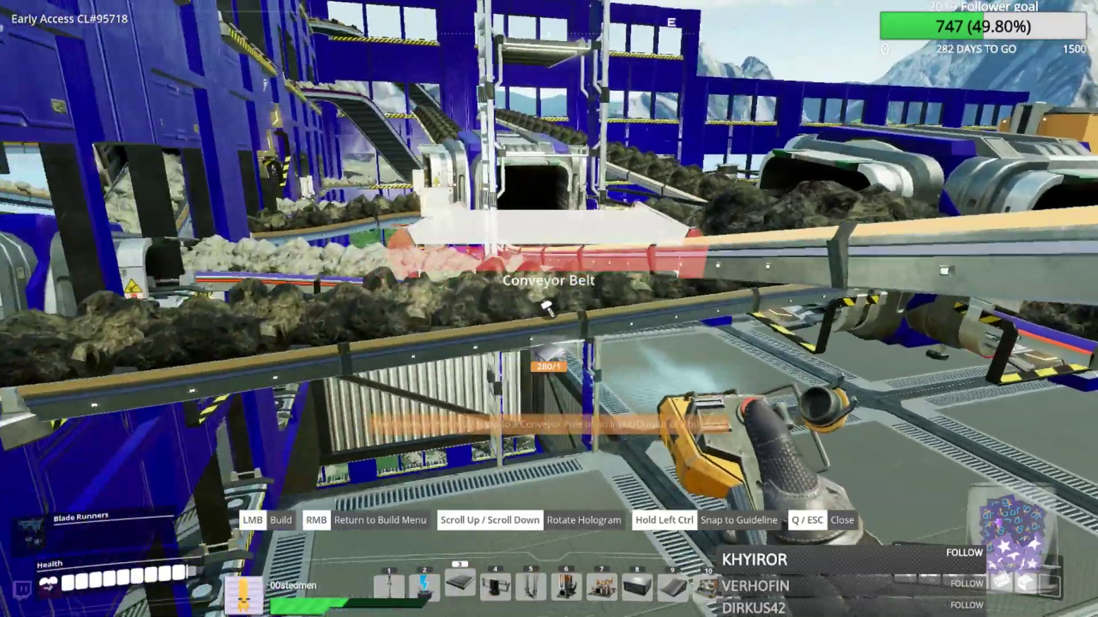
key(f)
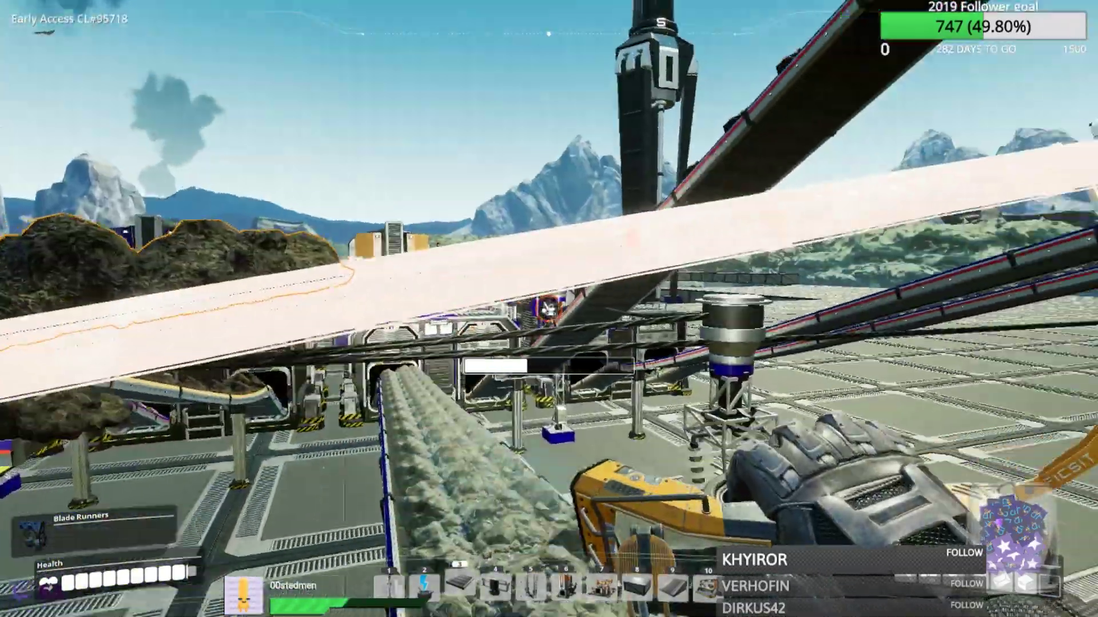
key(q)
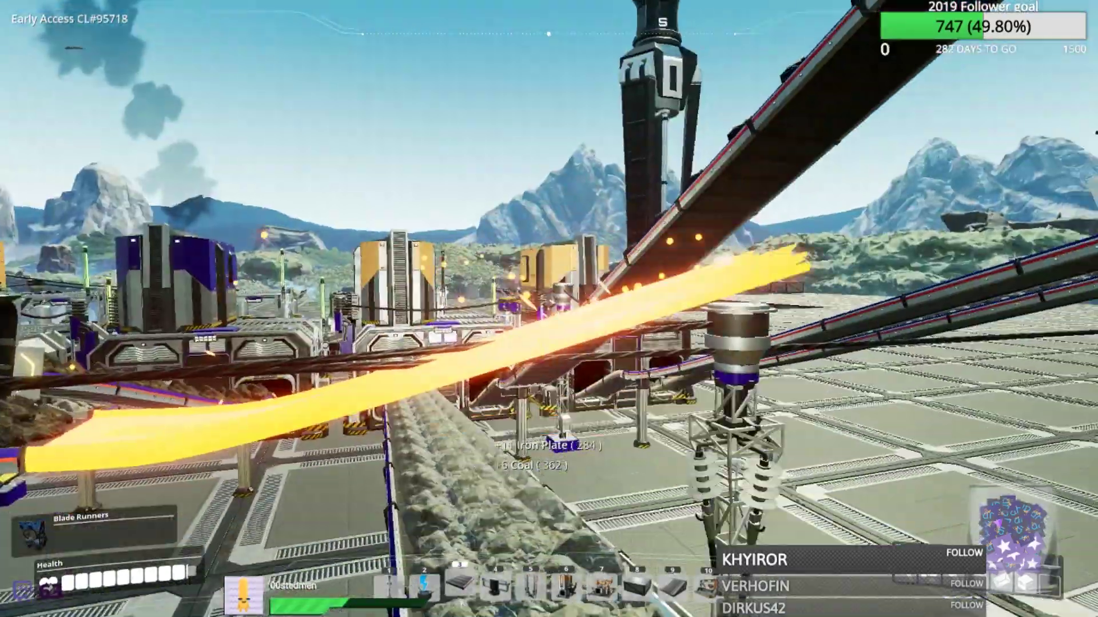
key(q)
click(454, 245)
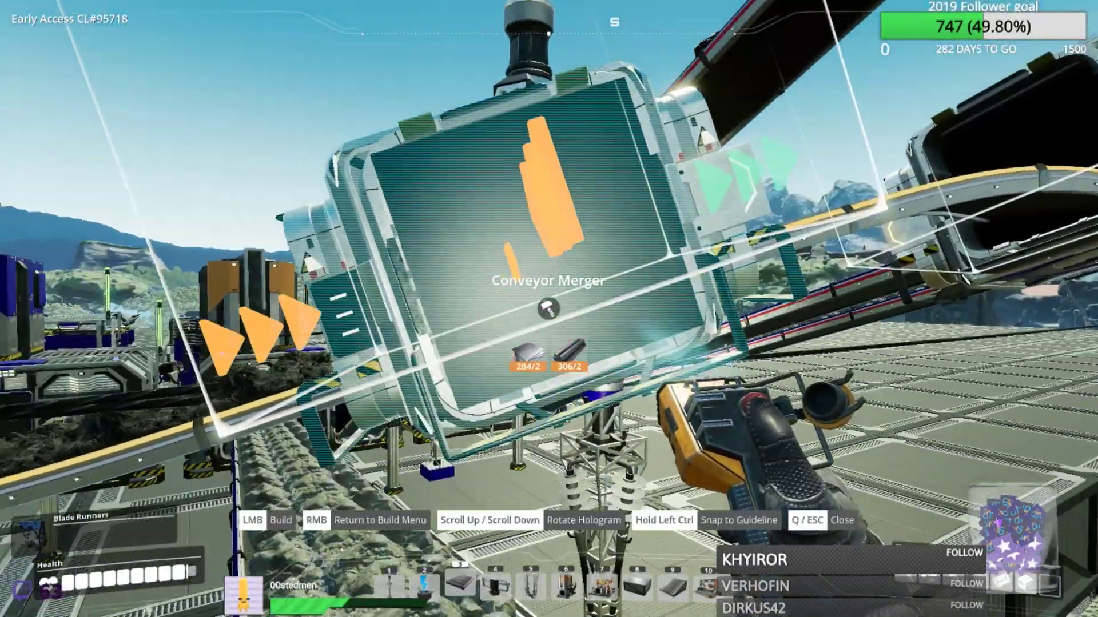
- Dismantle the old splitter, the coal and iron belts, and the overhead belt
key(f)
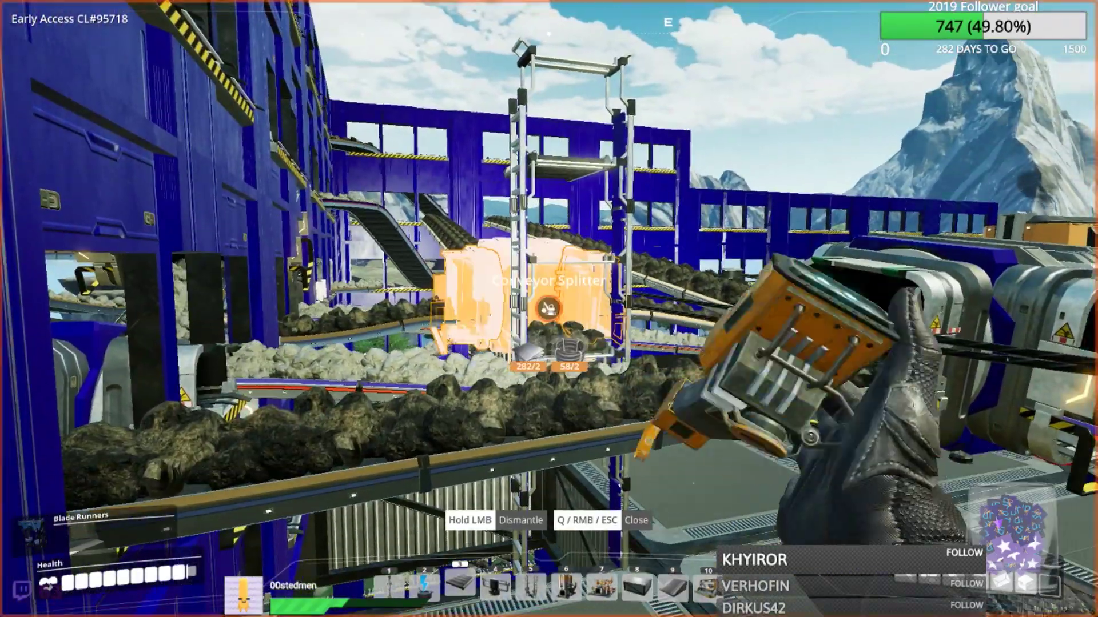
click(550, 310)
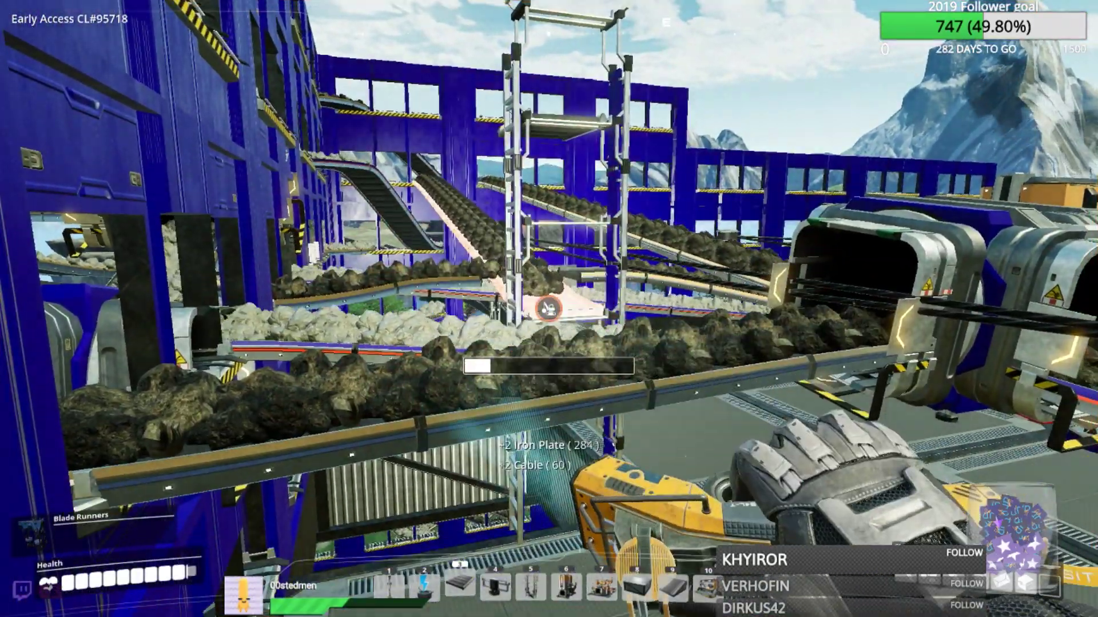
click(549, 309)
click(549, 309)
key(6)
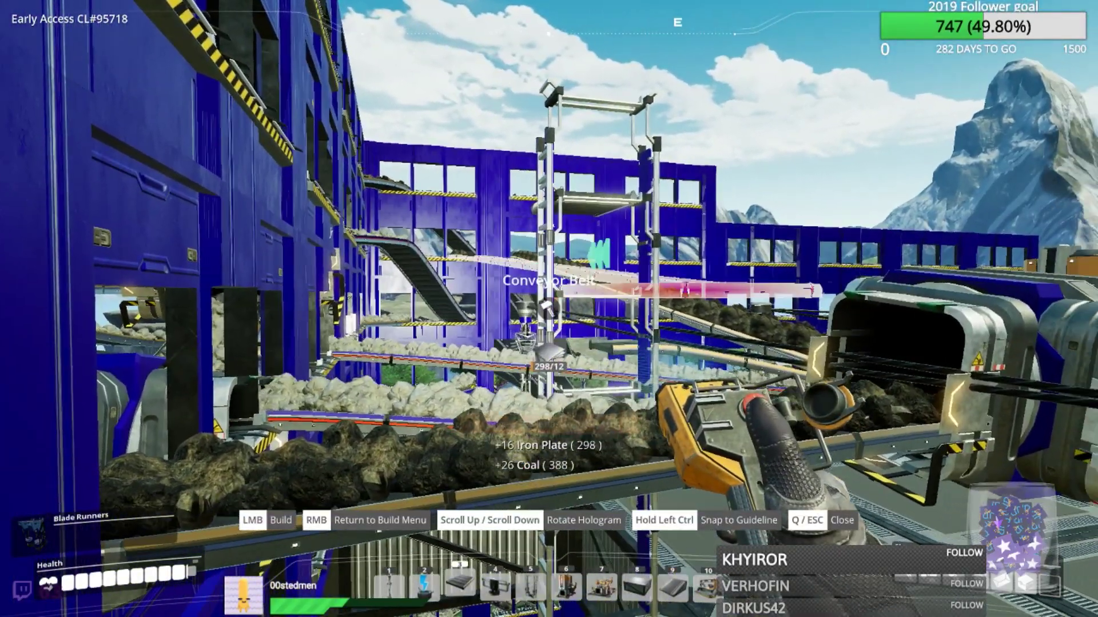
key(Escape)
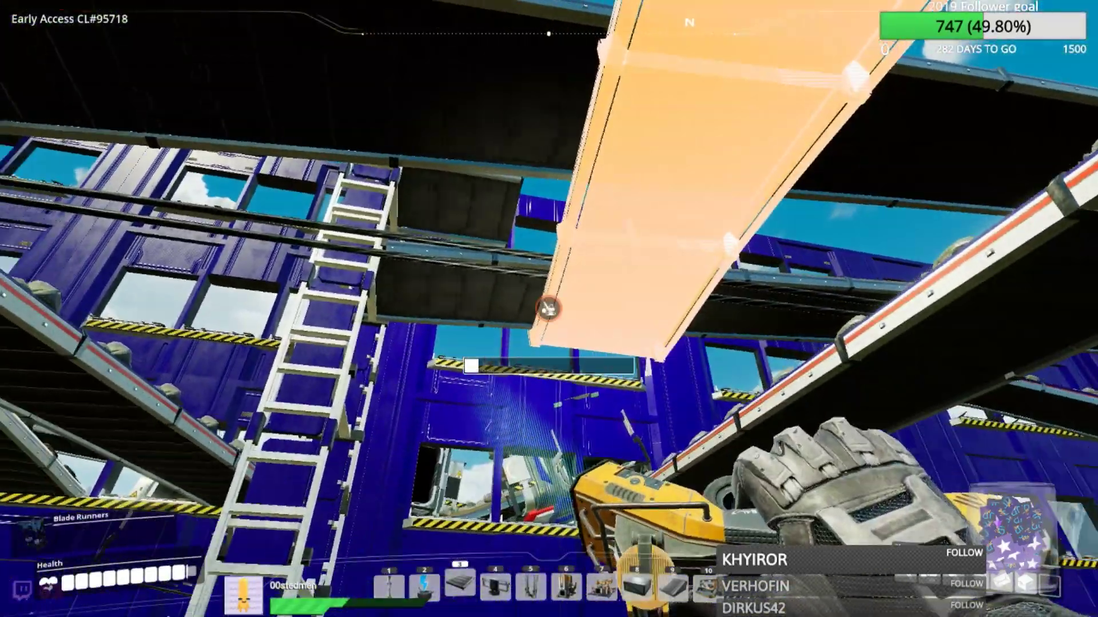
click(549, 309)
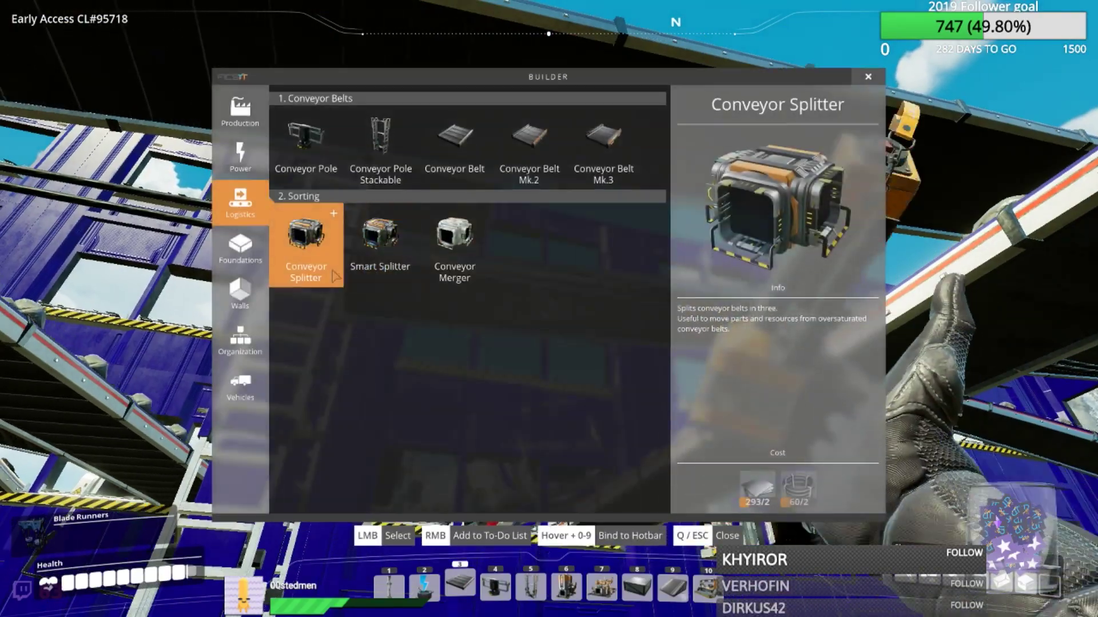
- Place a splitter on the overhead line and replace the misplaced conveyor pole
click(306, 246)
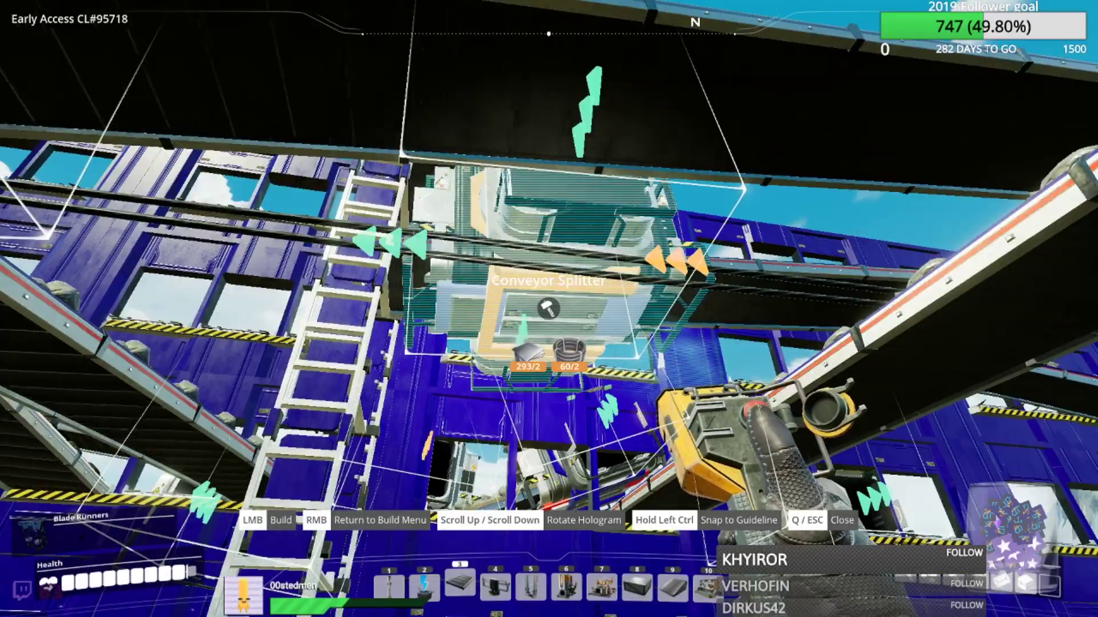
click(549, 309)
key(3)
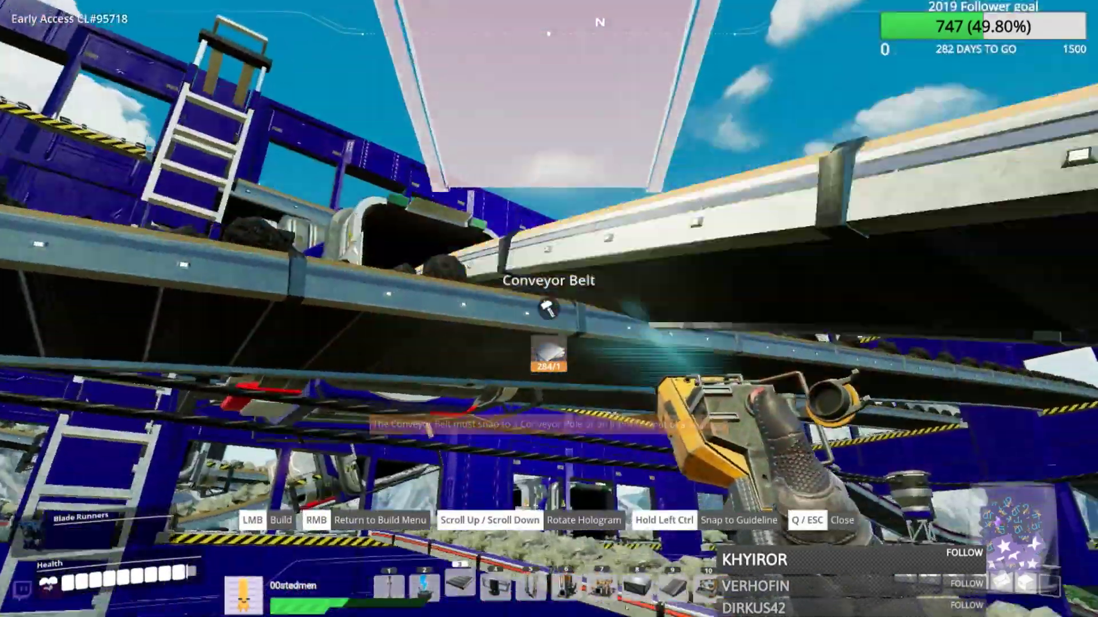
key(Escape)
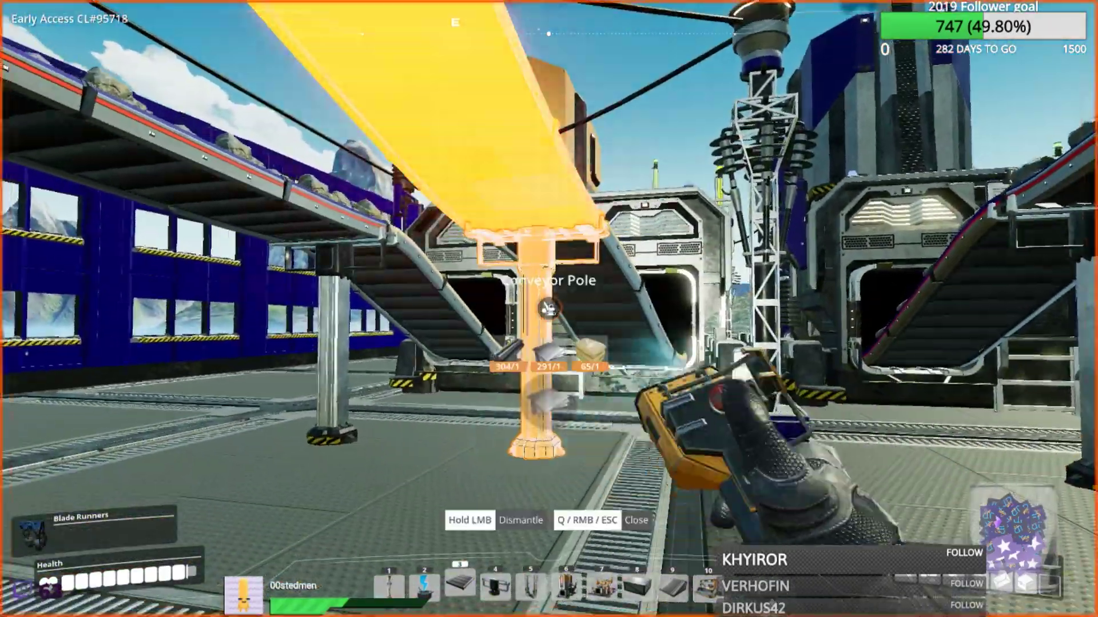
click(550, 309)
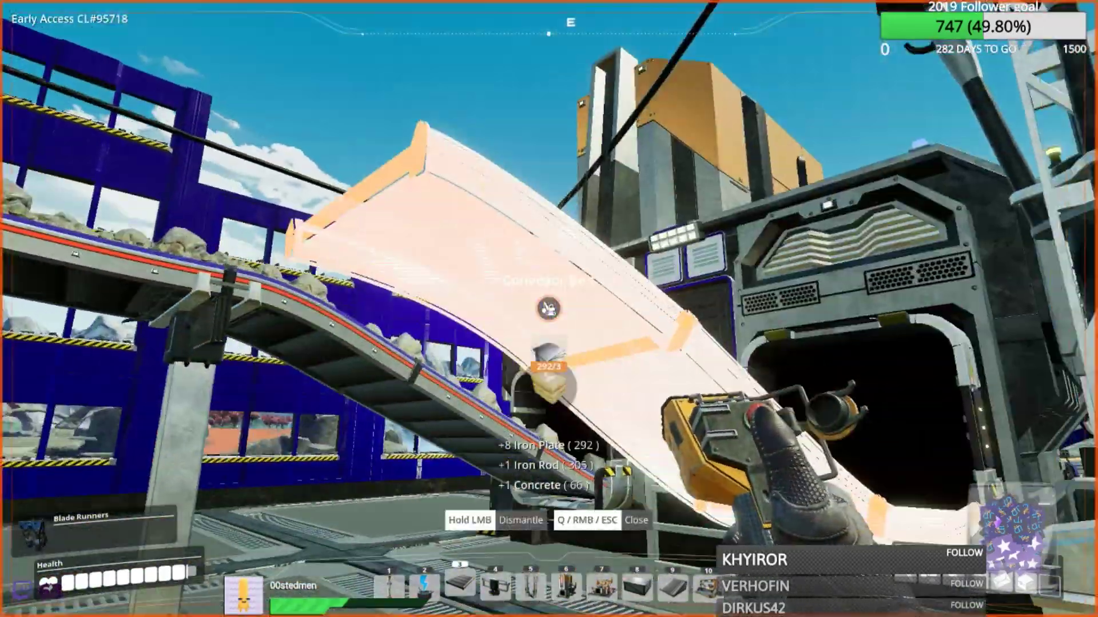
key(q)
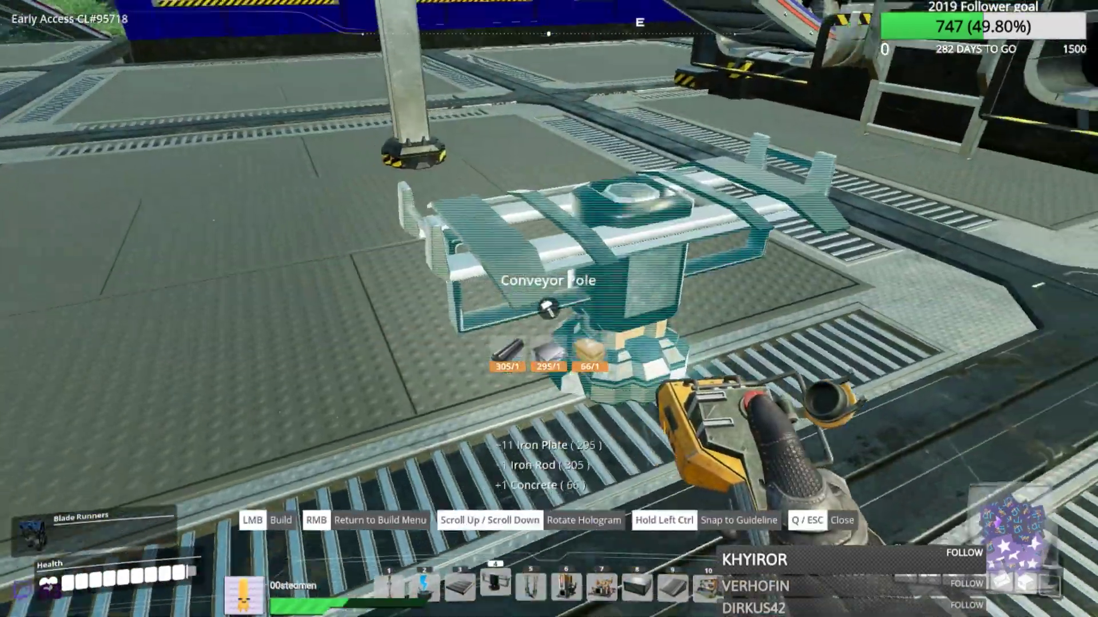
click(548, 309)
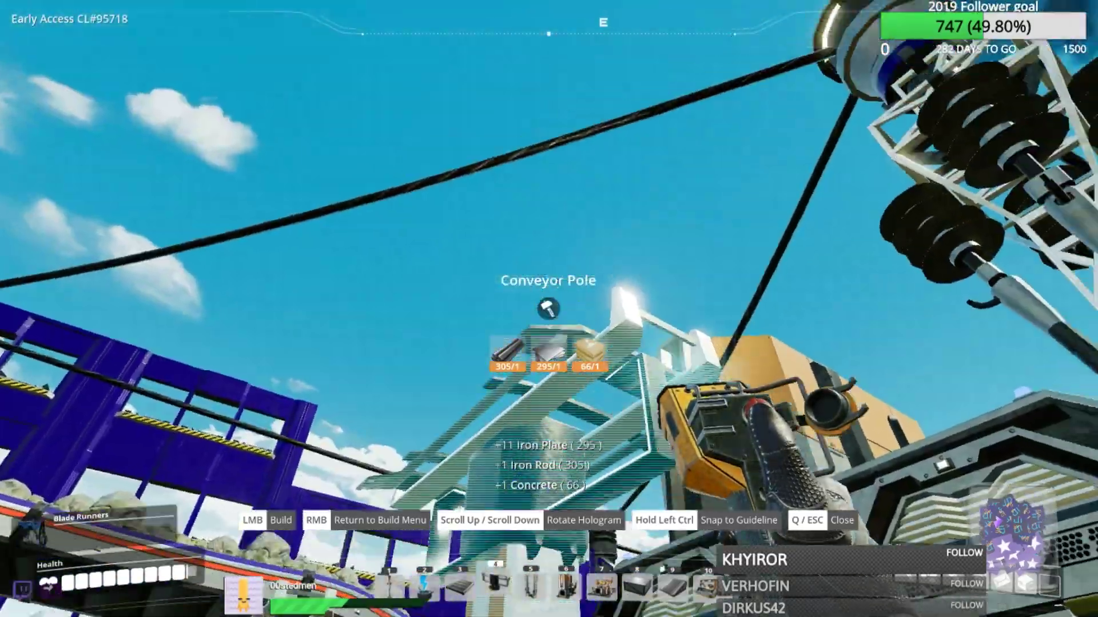
- Lay conveyor belts from the overhead conveyor, removing a misplaced segment
key(2)
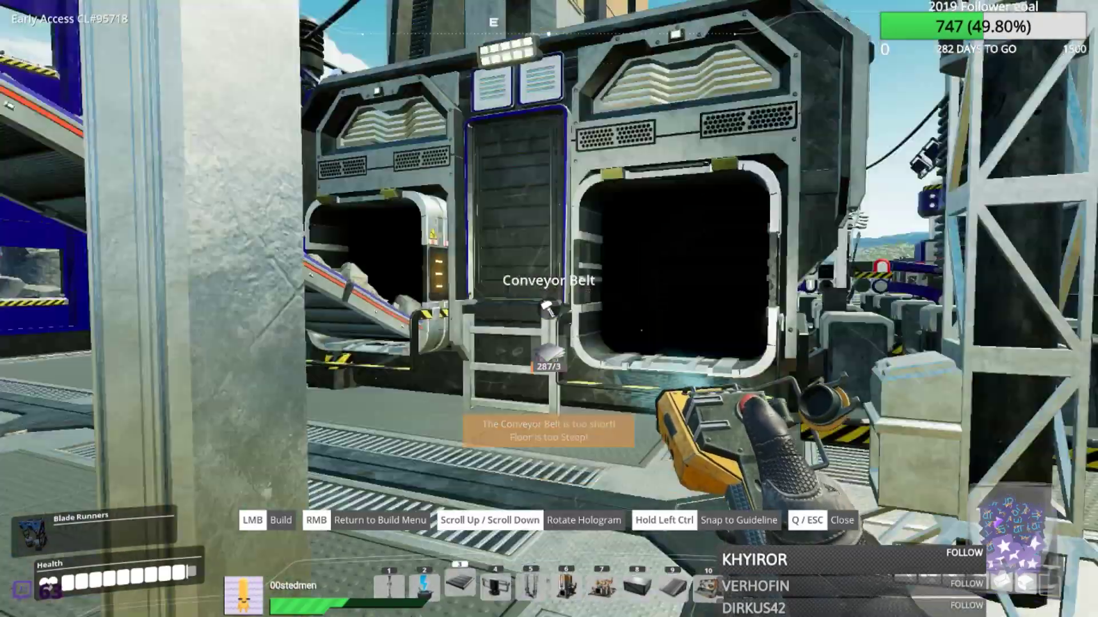
click(549, 309)
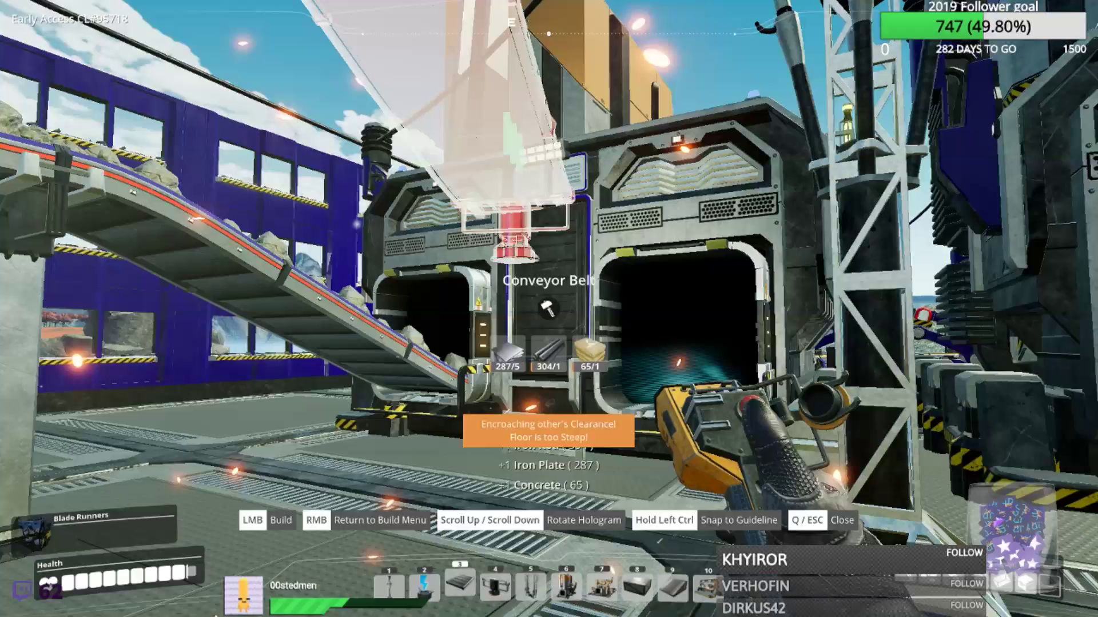
click(549, 309)
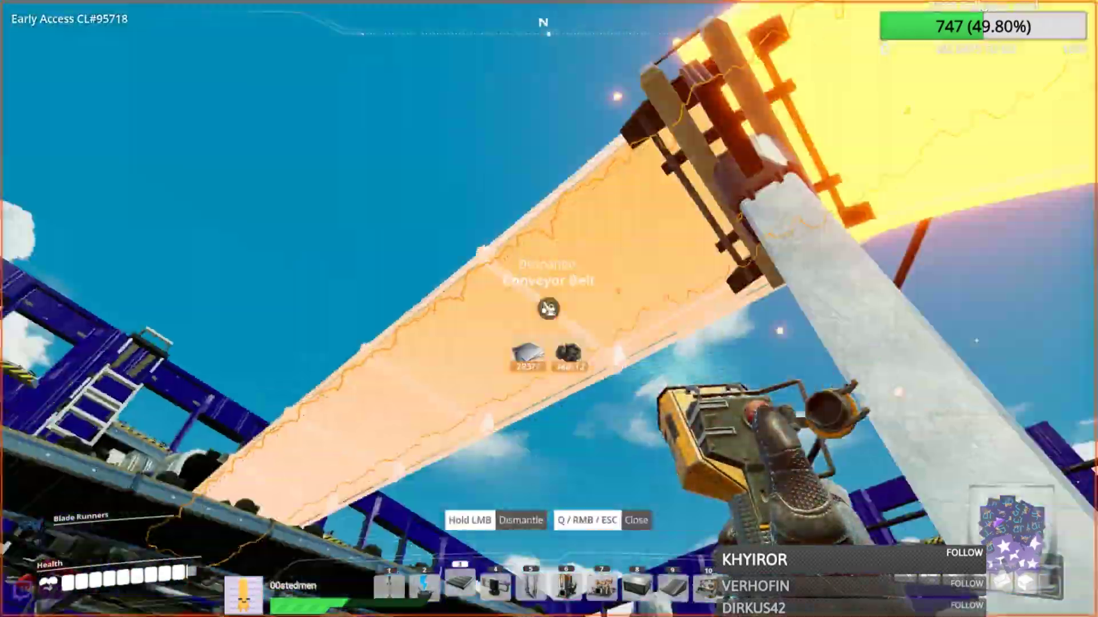
click(549, 308)
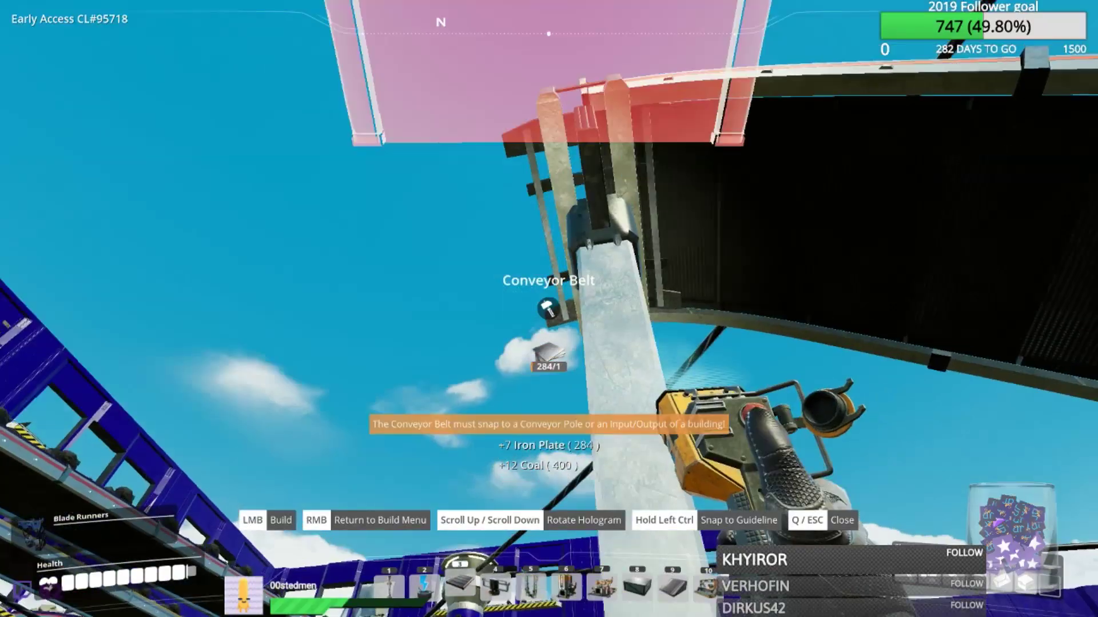
click(549, 308)
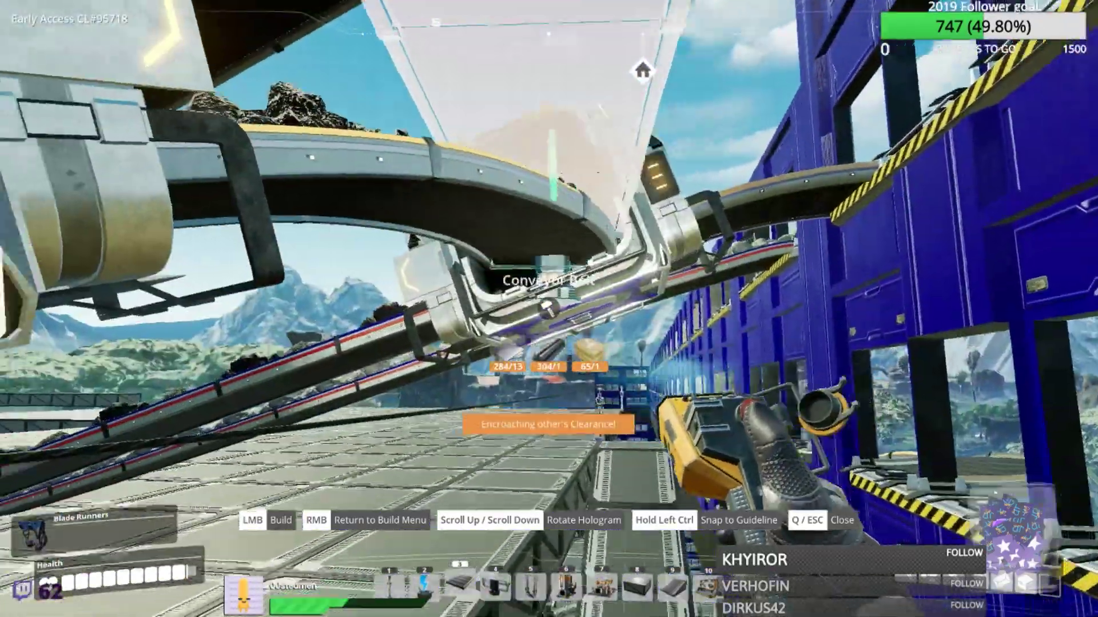
- Dismantle the old conveyor belt and merger on the overhead line
key(f)
click(549, 309)
click(549, 309)
click(549, 309)
key(1)
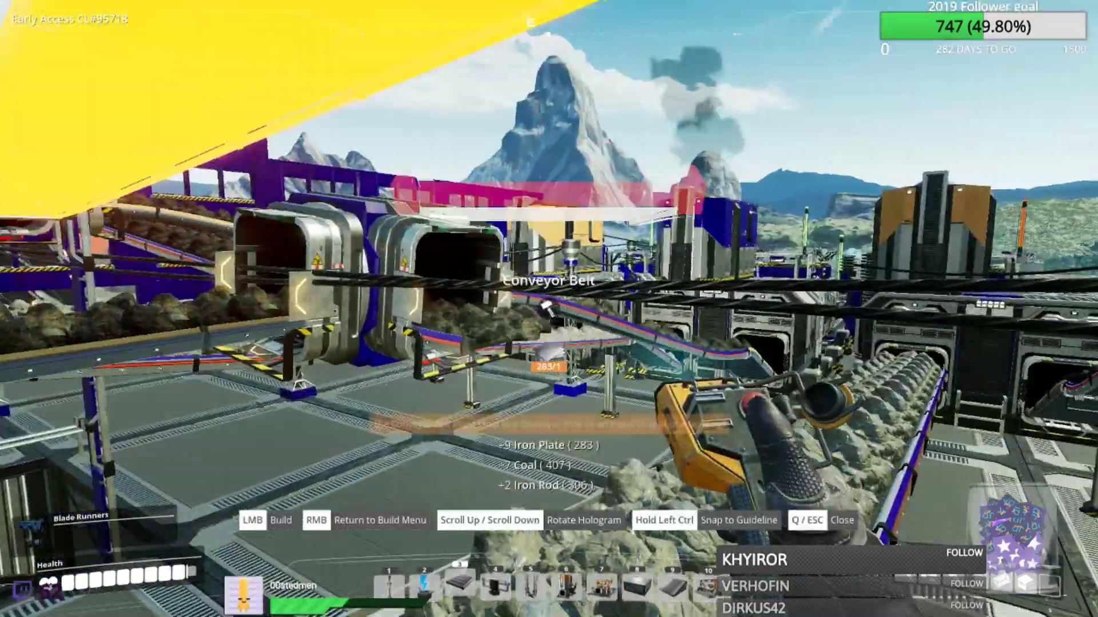
click(550, 309)
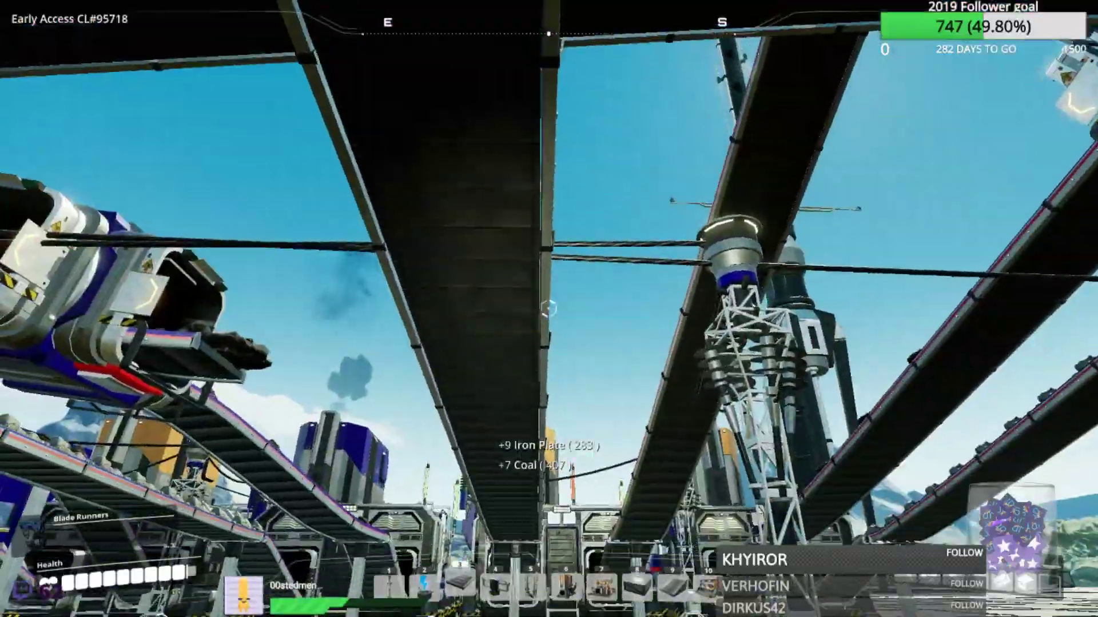
- Place a conveyor merger on the overhead line, then remove it as misplaced
key(q)
click(454, 245)
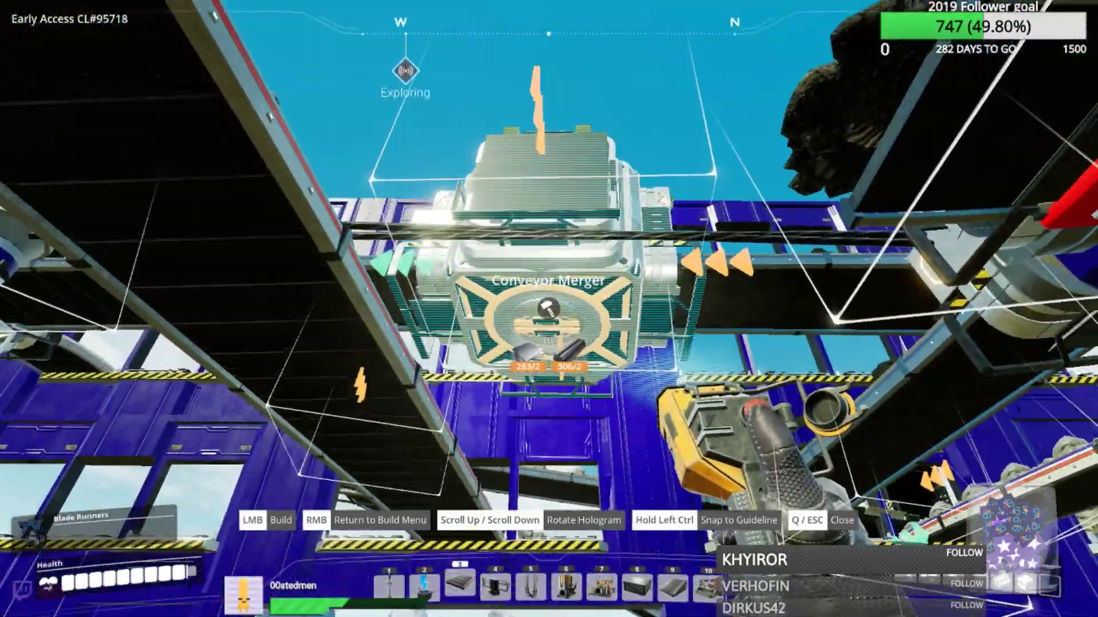
click(549, 308)
key(1)
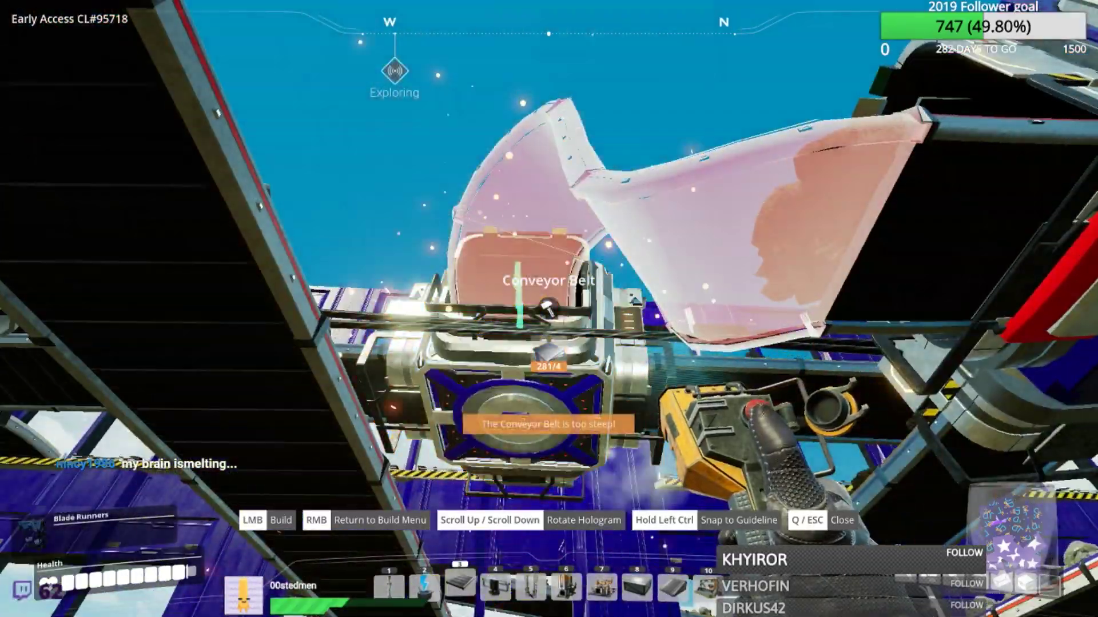
key(f)
click(549, 309)
drag(550, 309, 550, 308)
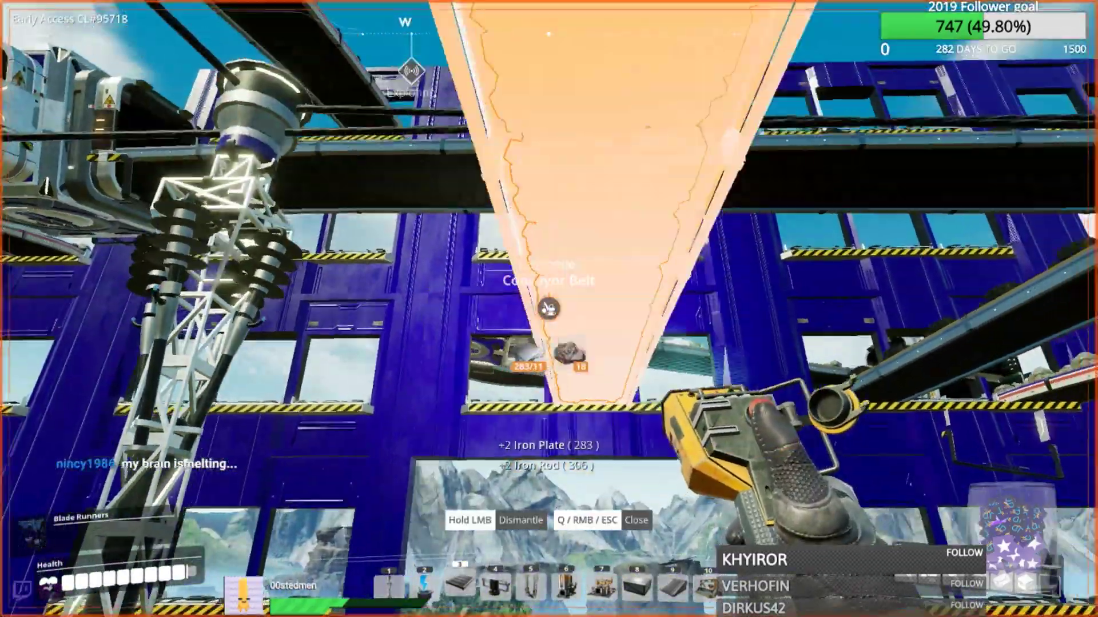
- Build two conveyor mergers where the coal belts join the overhead line
key(Escape)
key(q)
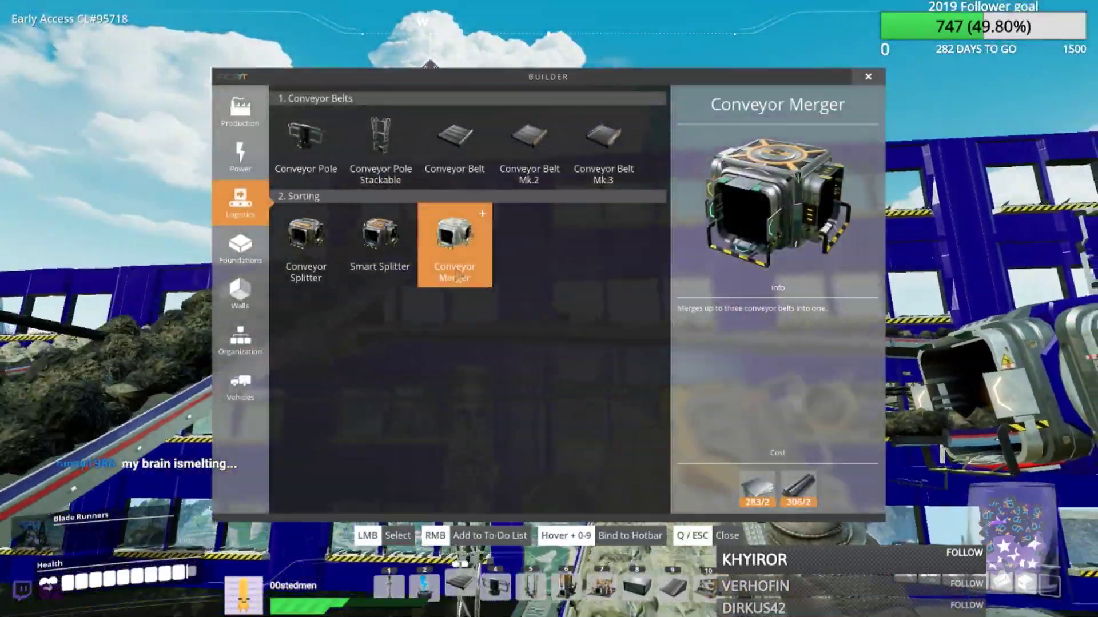
click(461, 279)
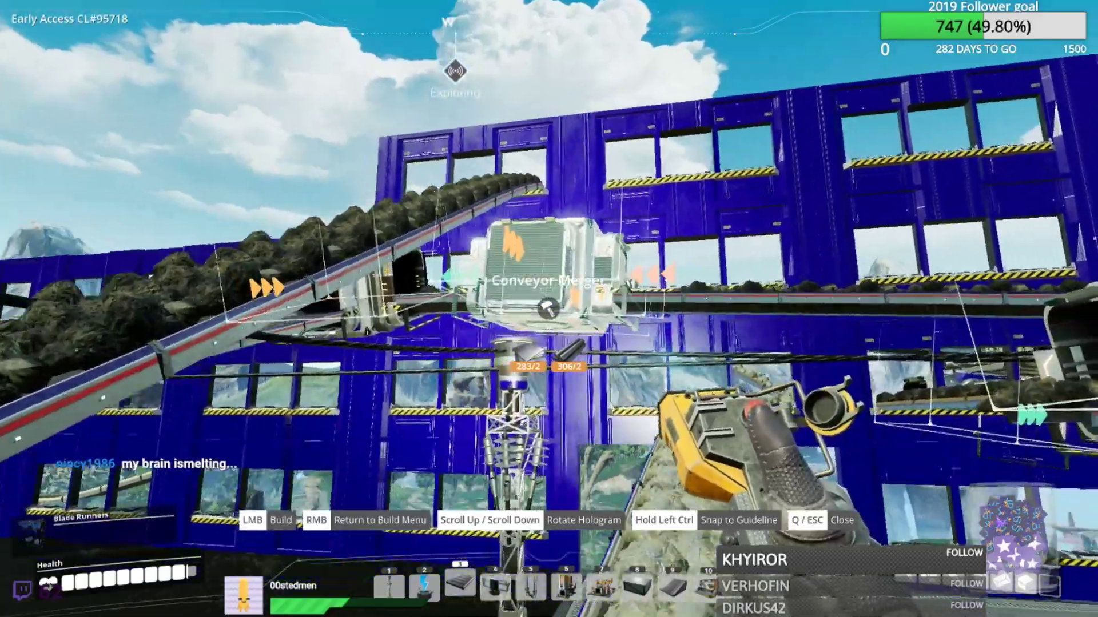
click(548, 307)
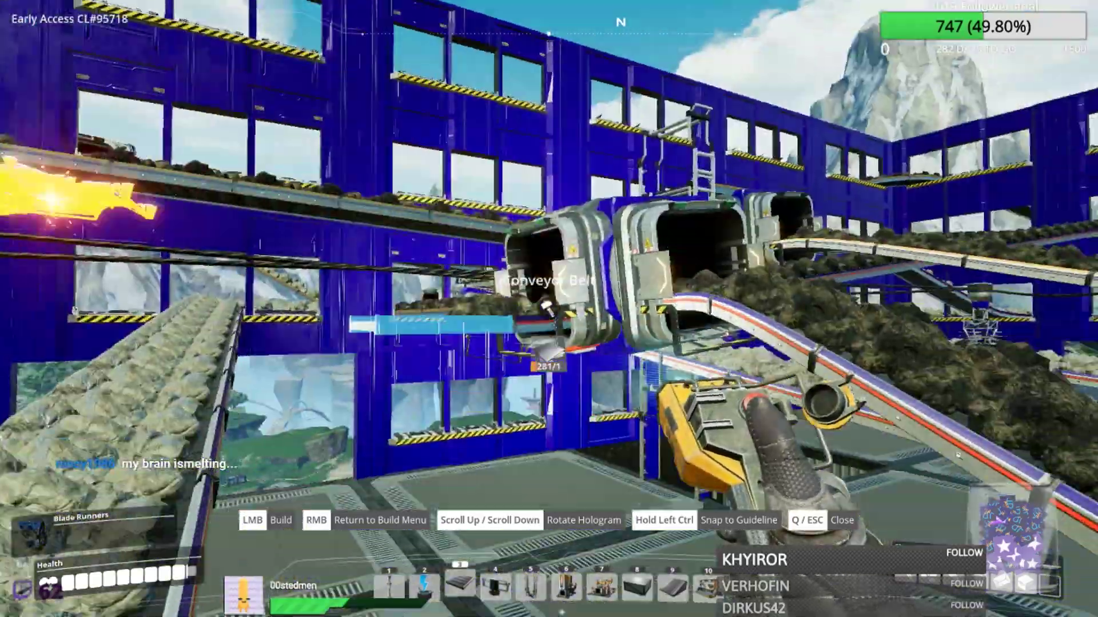
click(547, 307)
key(Escape)
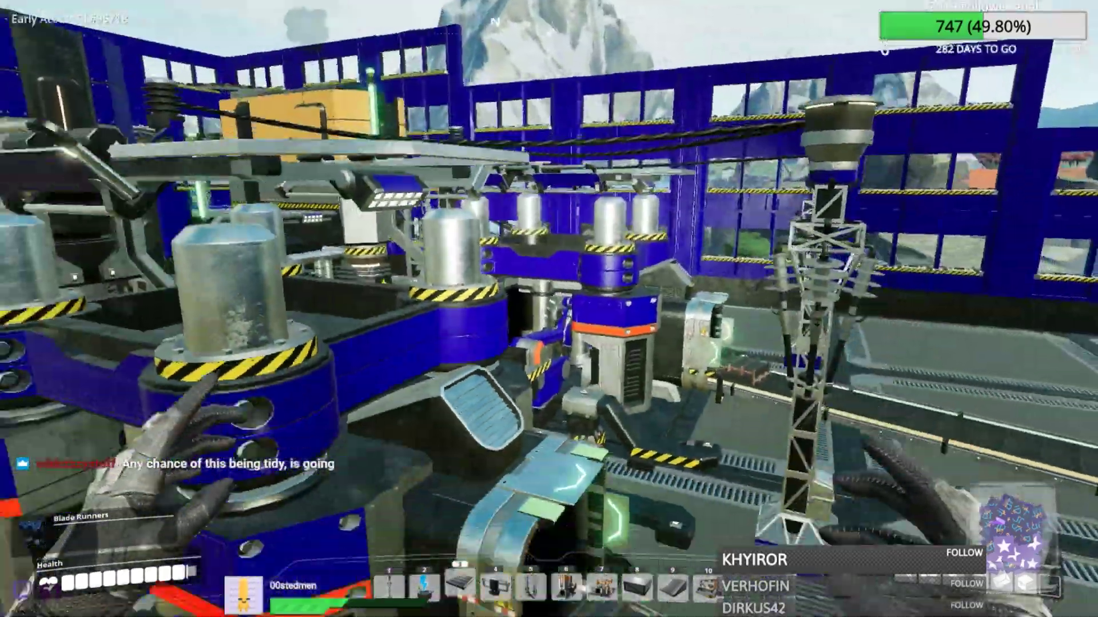
- Build a power pole beside the constructor and set a constructor to Steel Beams
key(q)
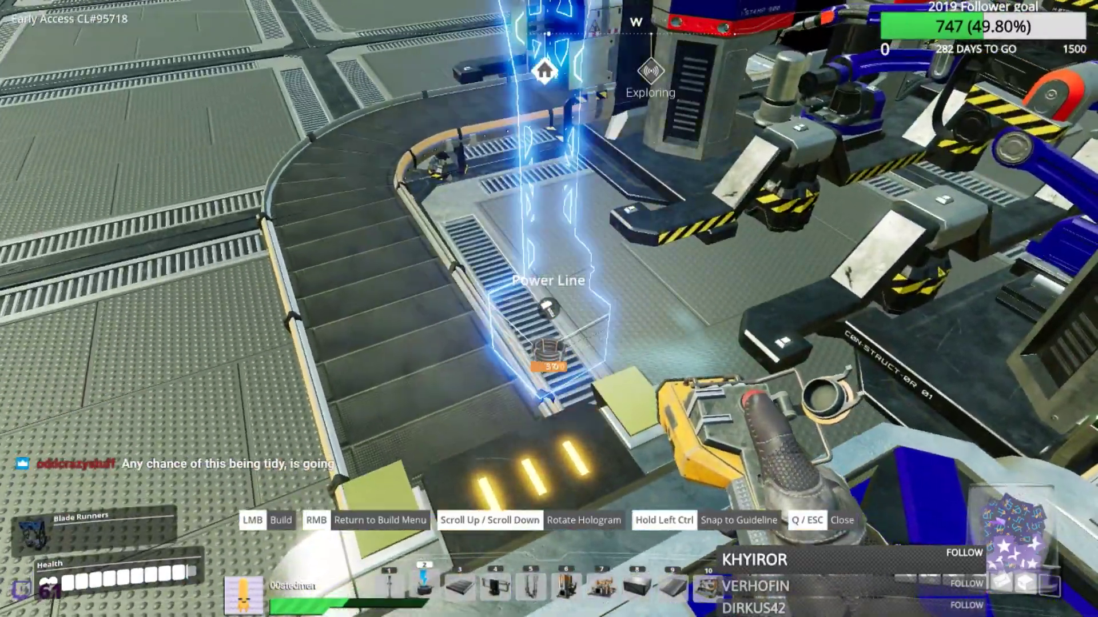
click(547, 307)
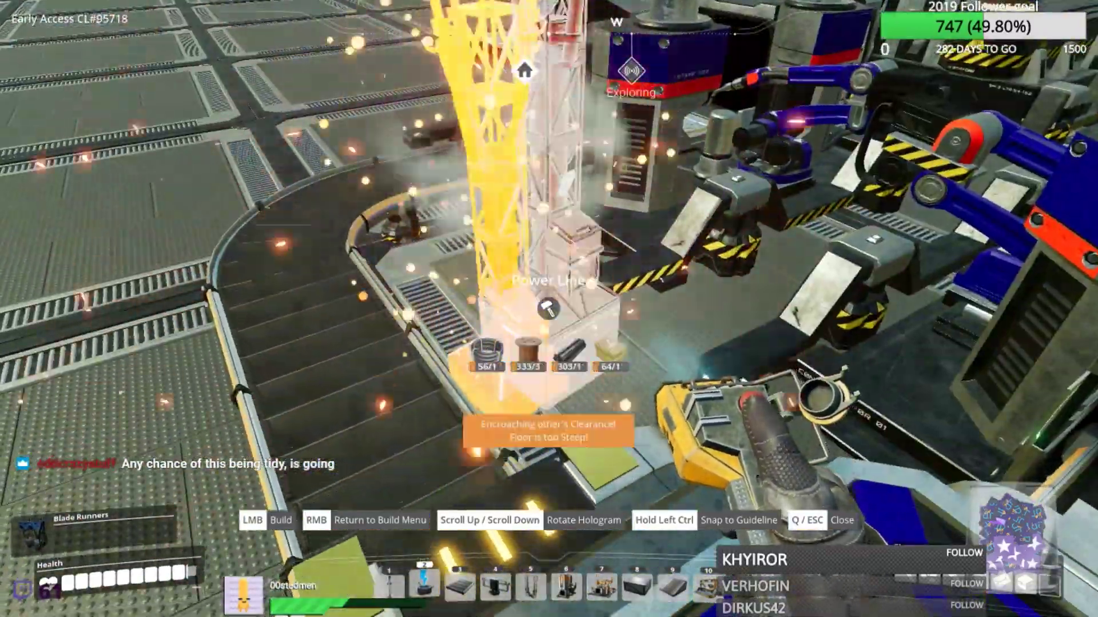
key(Escape)
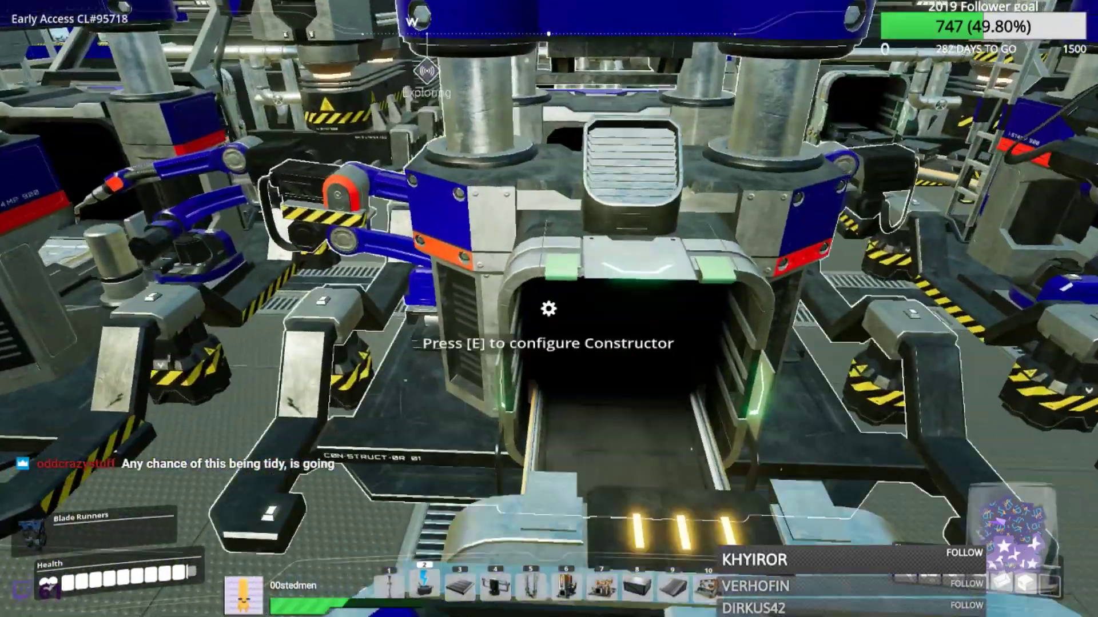
key(e)
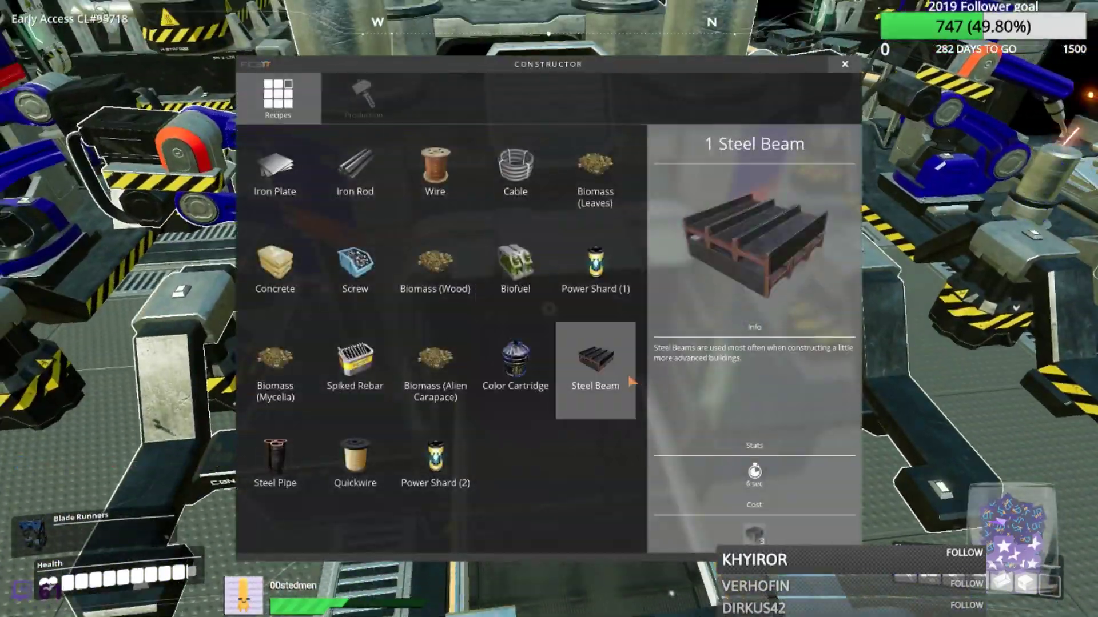
key(Escape)
key(e)
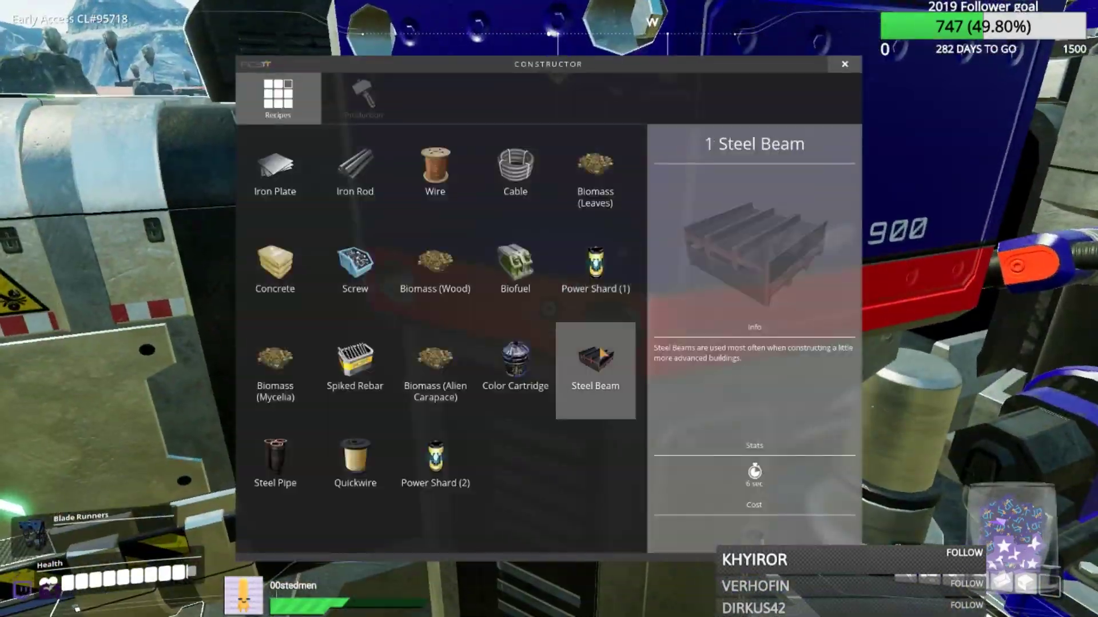
click(595, 378)
key(Escape)
- Inspect the foundries' Steel Ingot output, then open a constructor's production details
key(e)
key(Escape)
key(e)
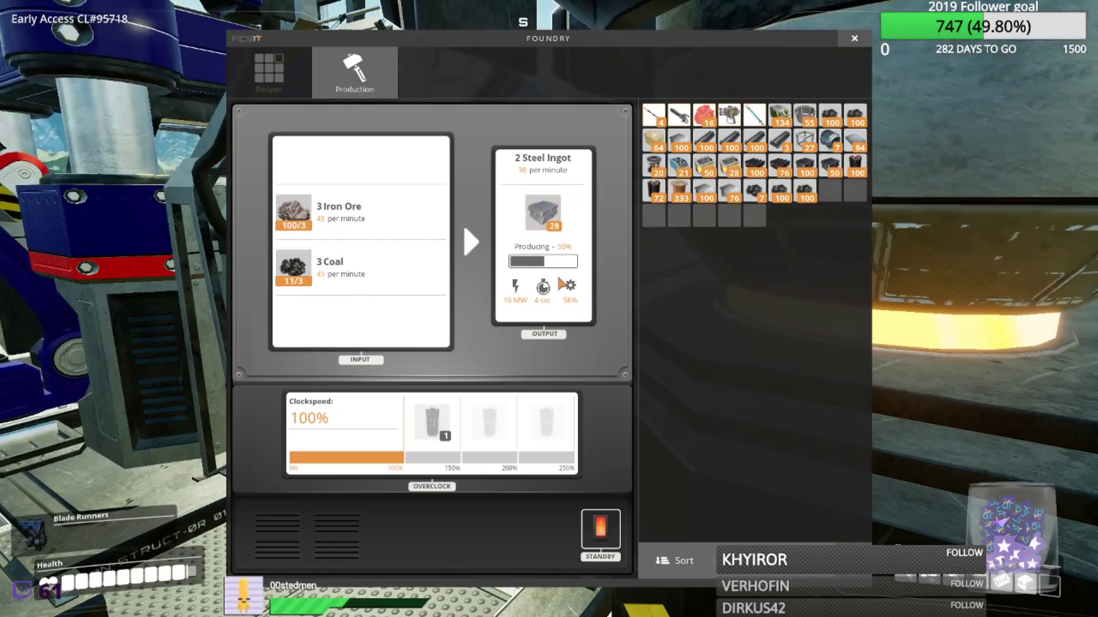
key(Escape)
key(e)
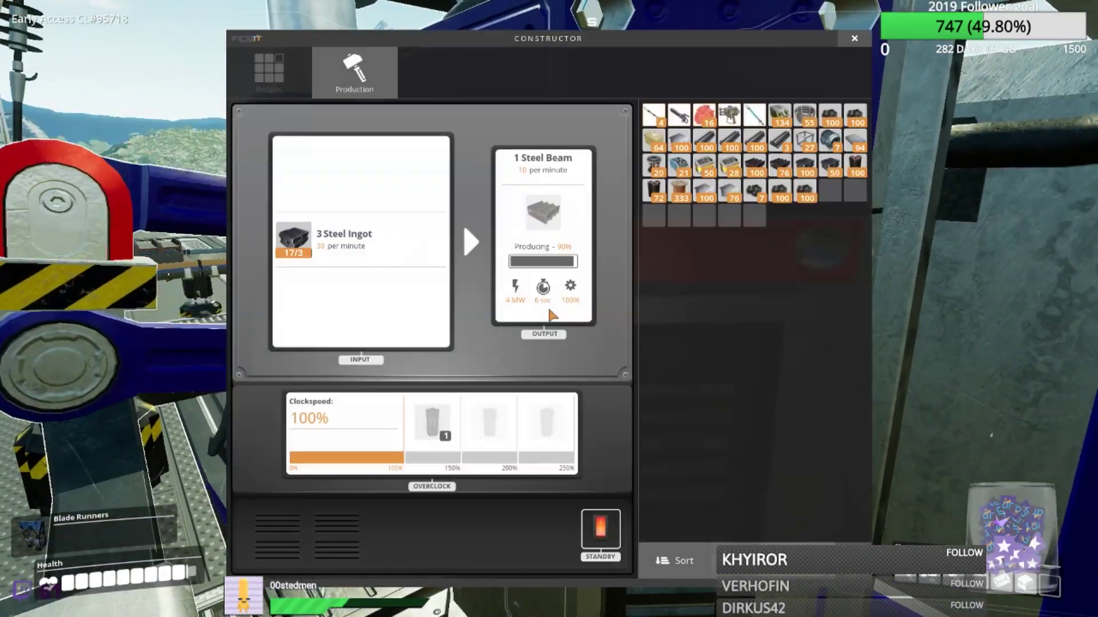
key(Escape)
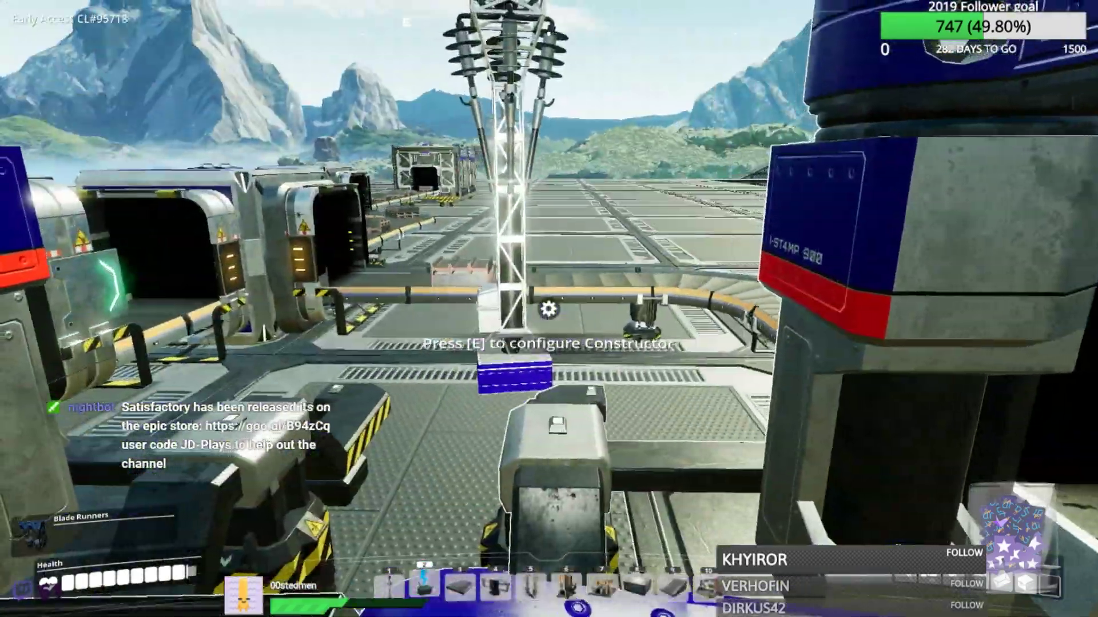
key(e)
key(Escape)
key(w)
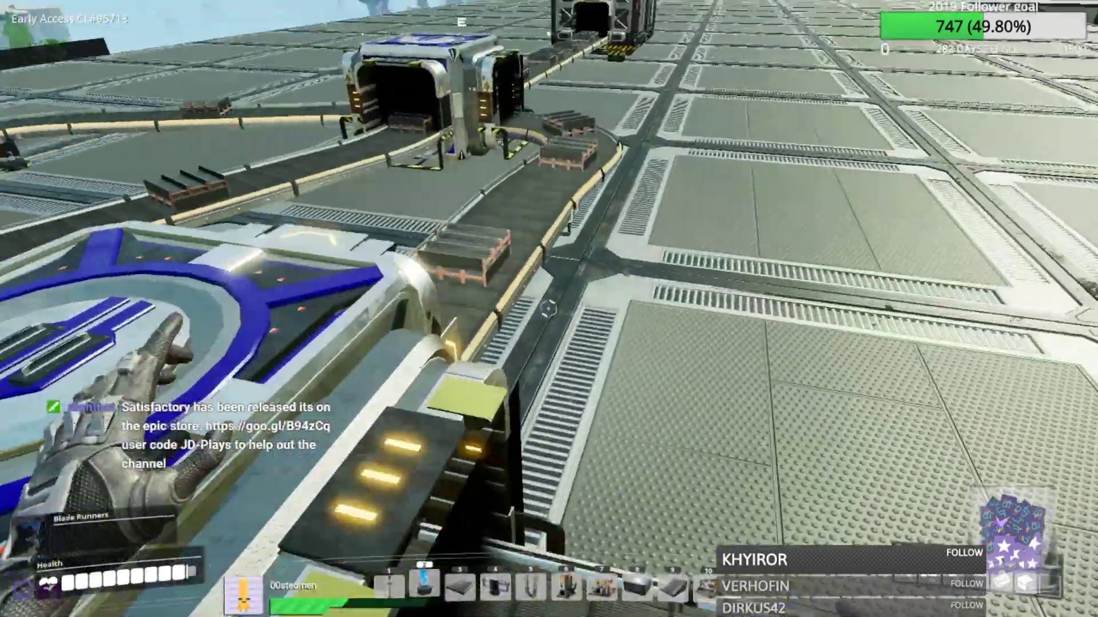
key(w)
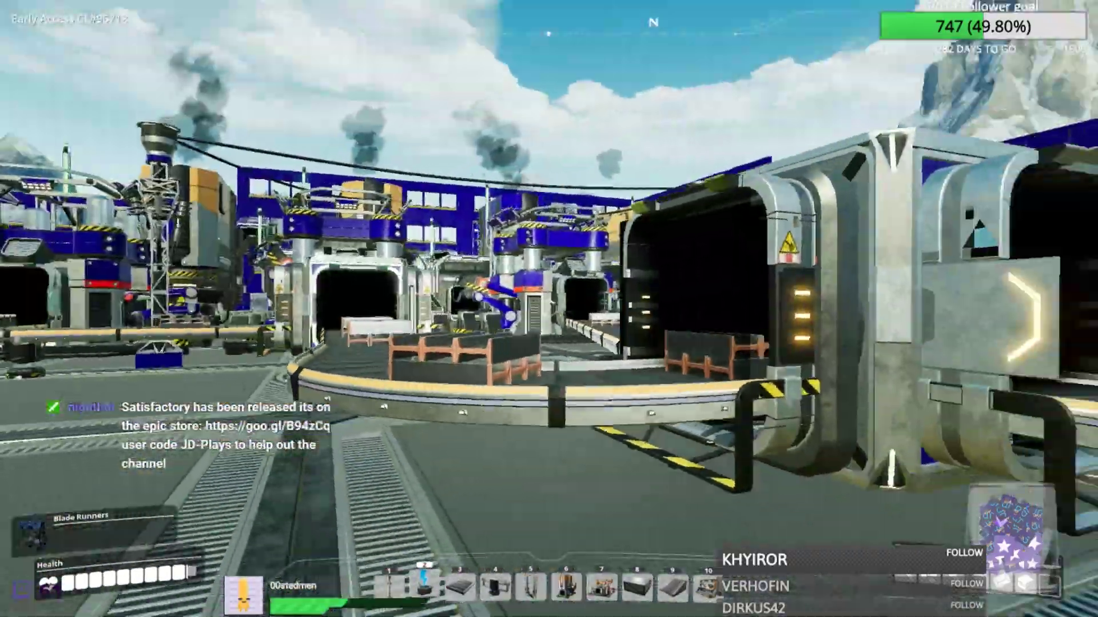
key(w)
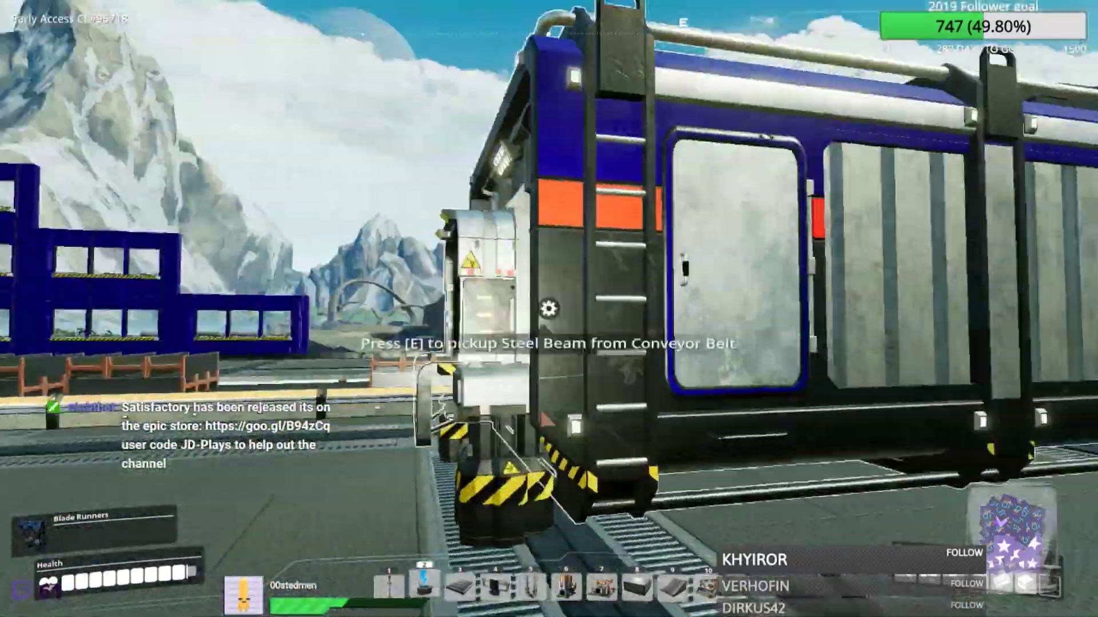
key(w)
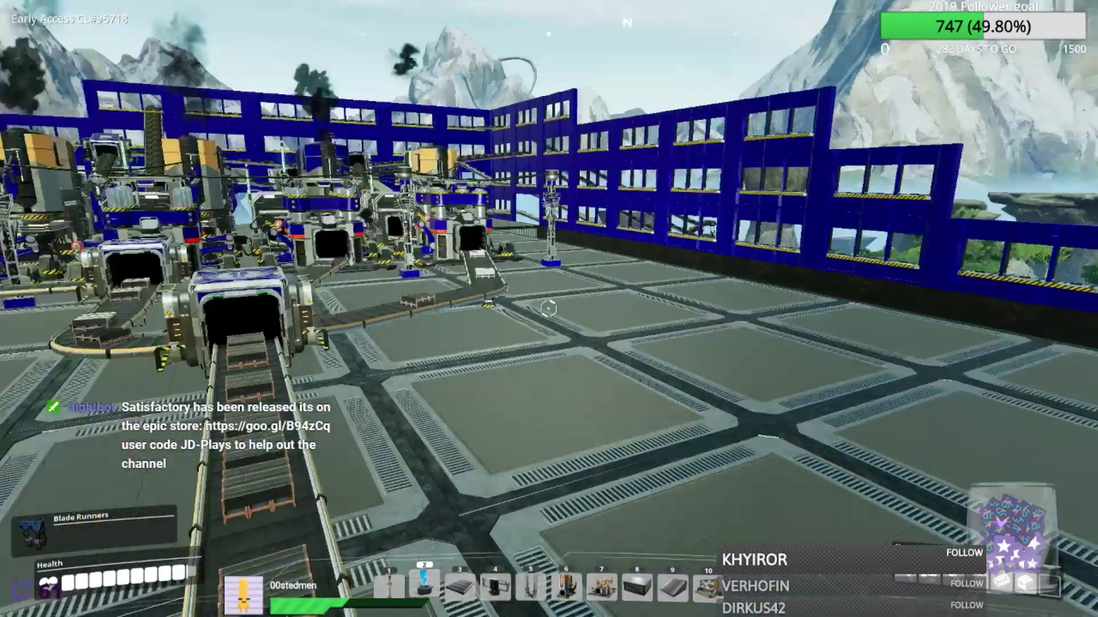
key(w)
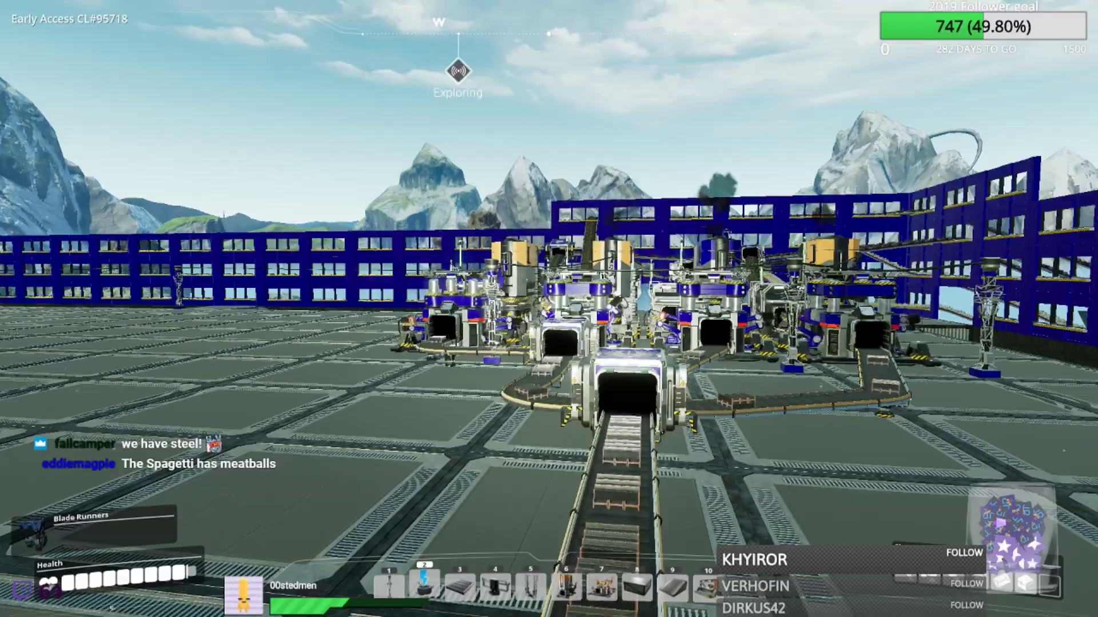
- Walk down the foundry corridor and check several foundries' production status
key(w)
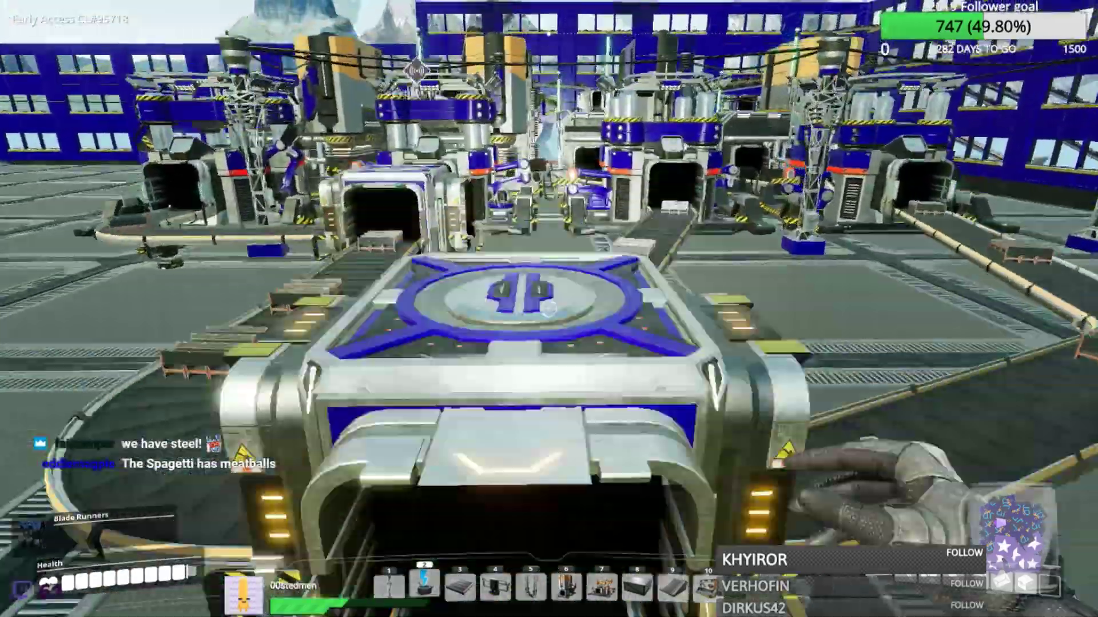
key(w)
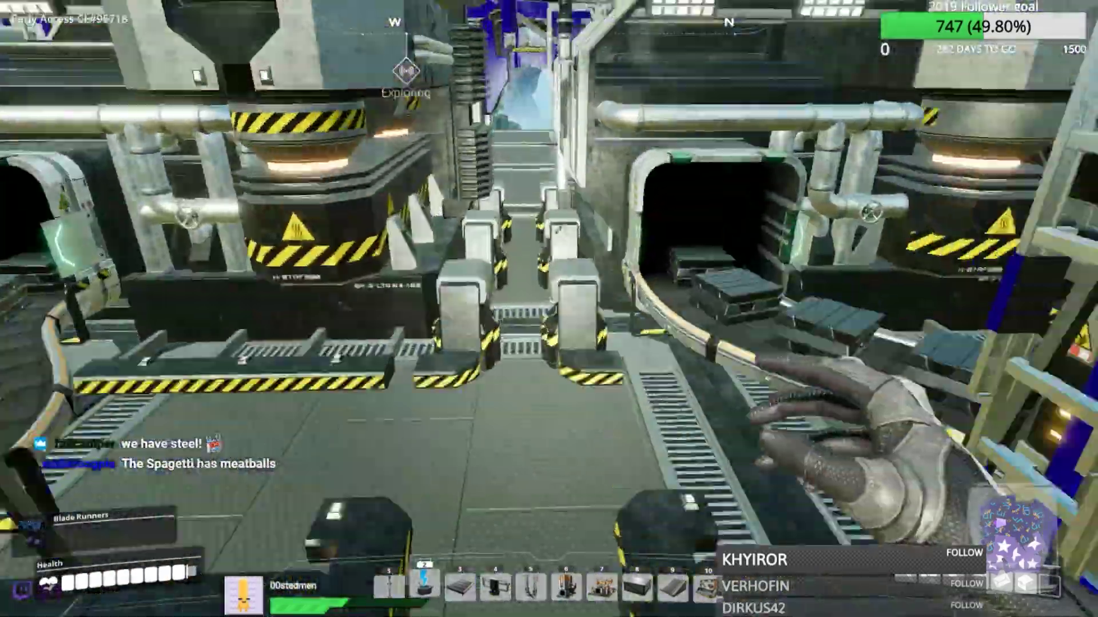
key(w)
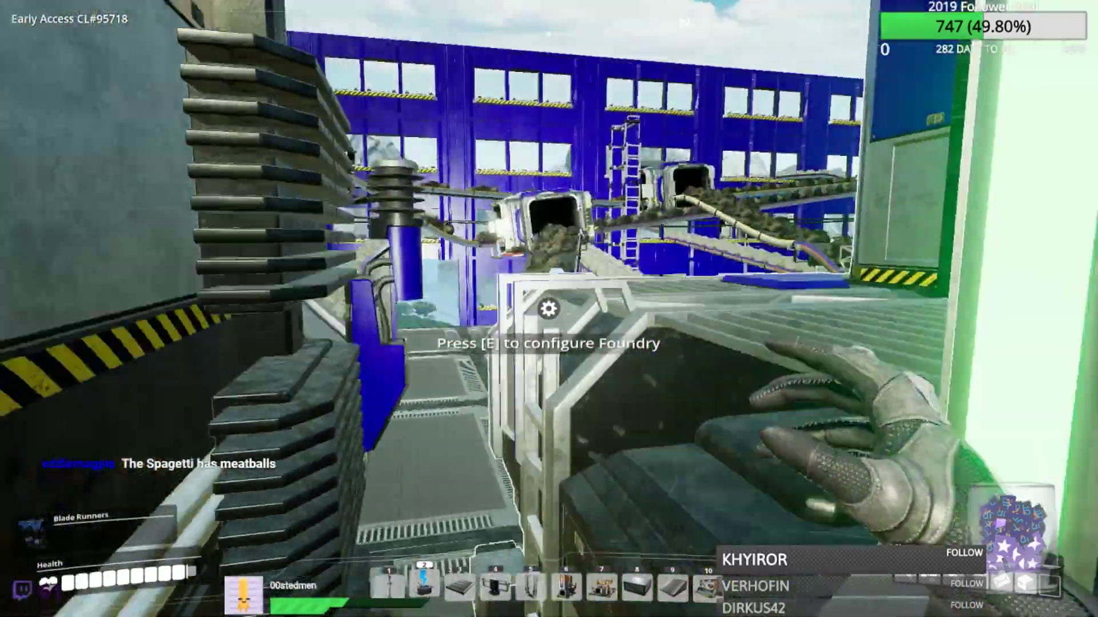
key(w)
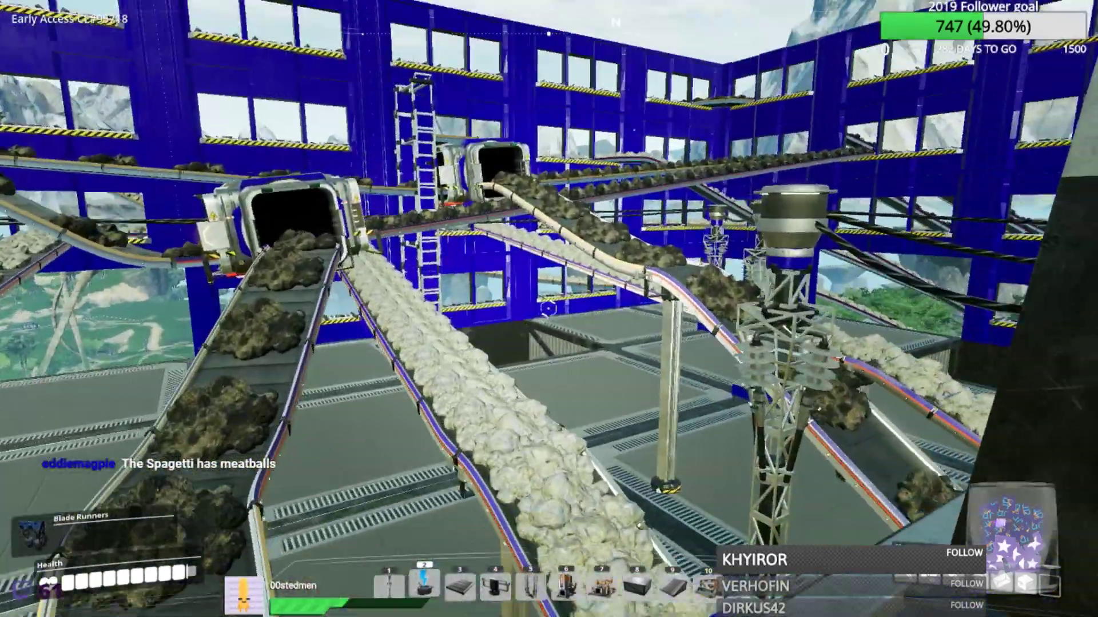
key(w)
key(w)
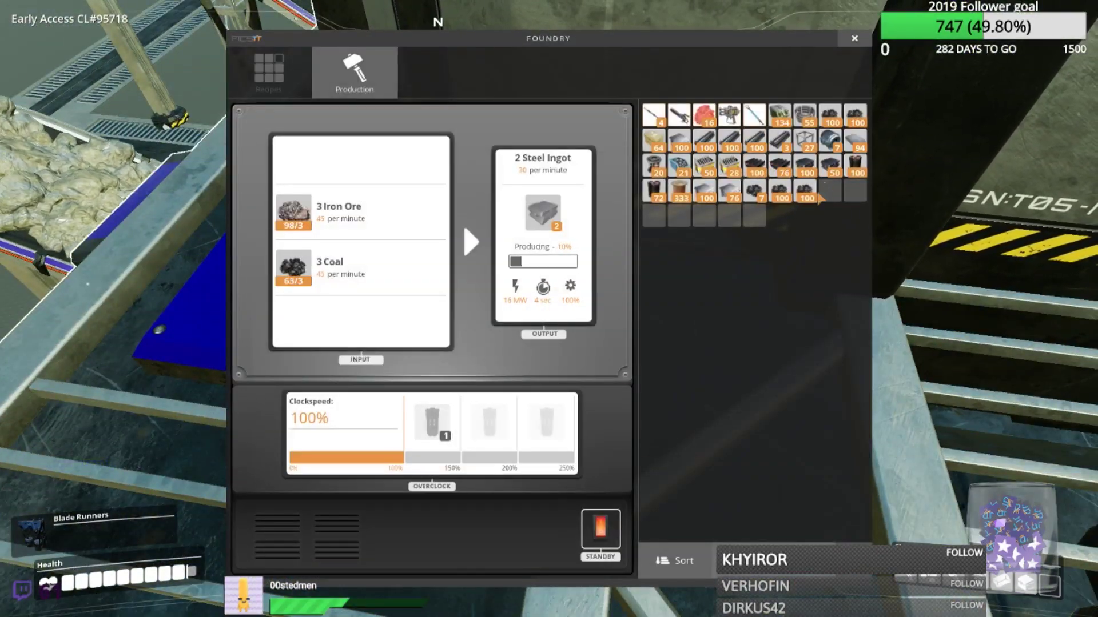
key(Escape)
key(w)
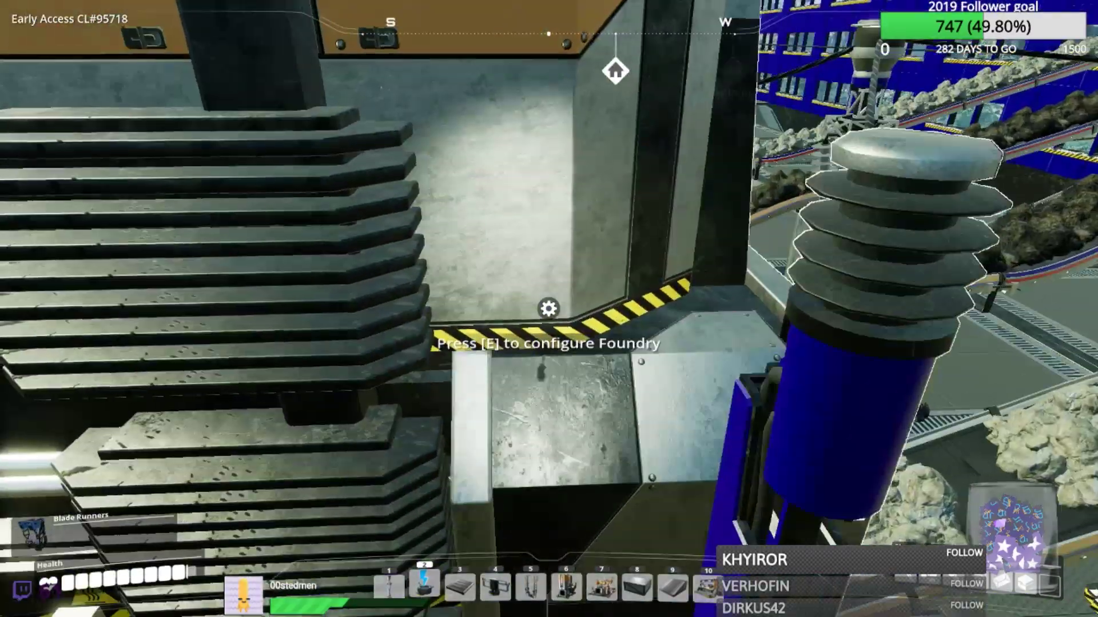
key(e)
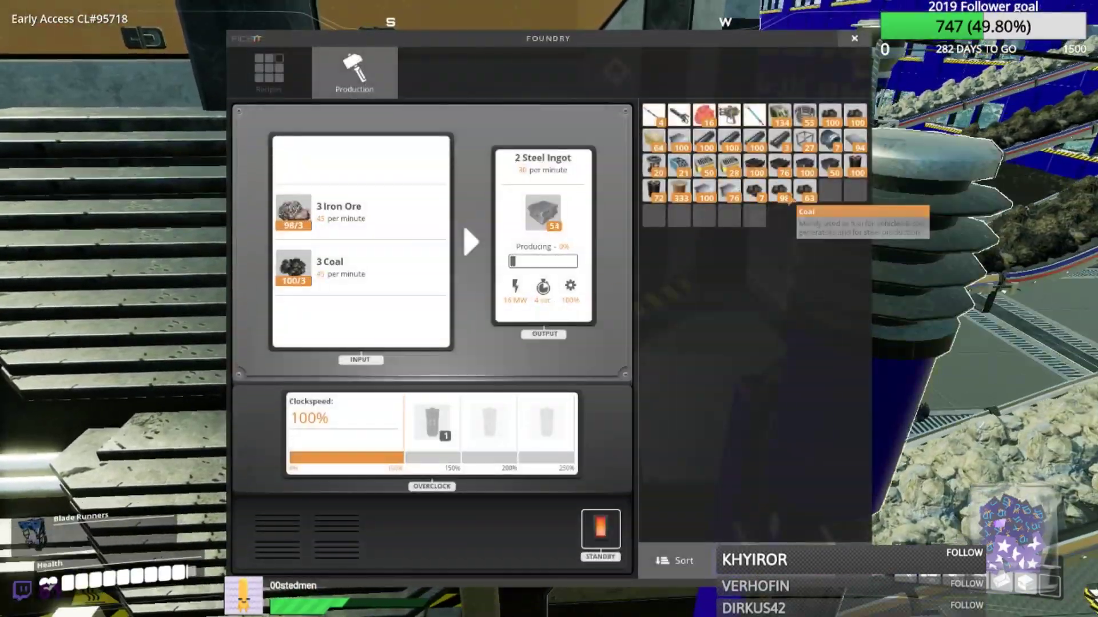
key(Escape)
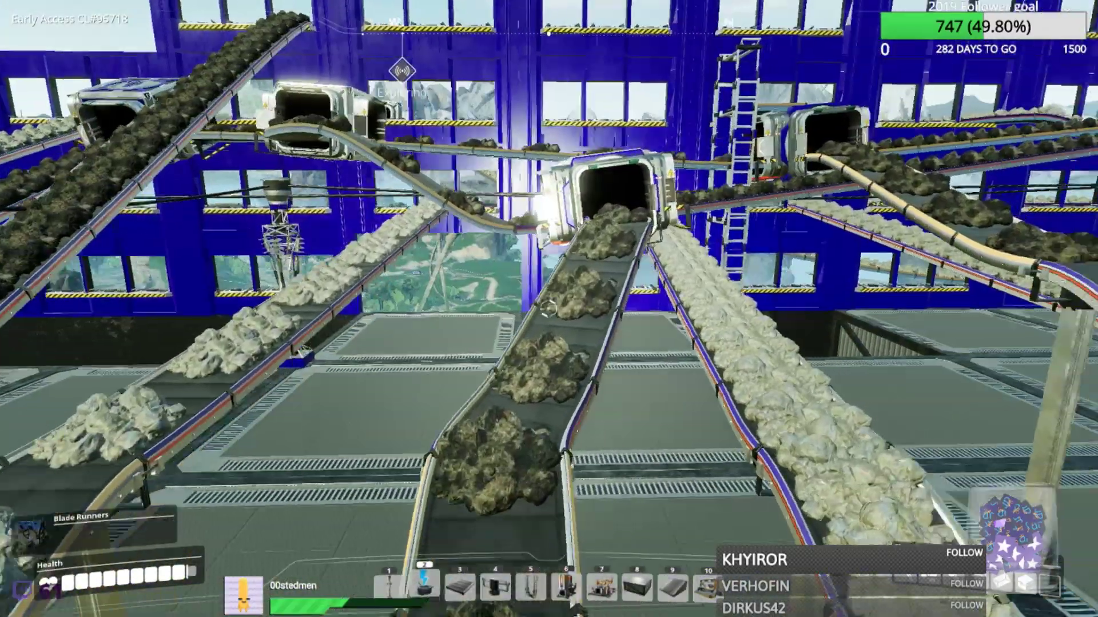
- Follow the ore and coal belts into the wall tunnels, then view a foundry's status
key(w)
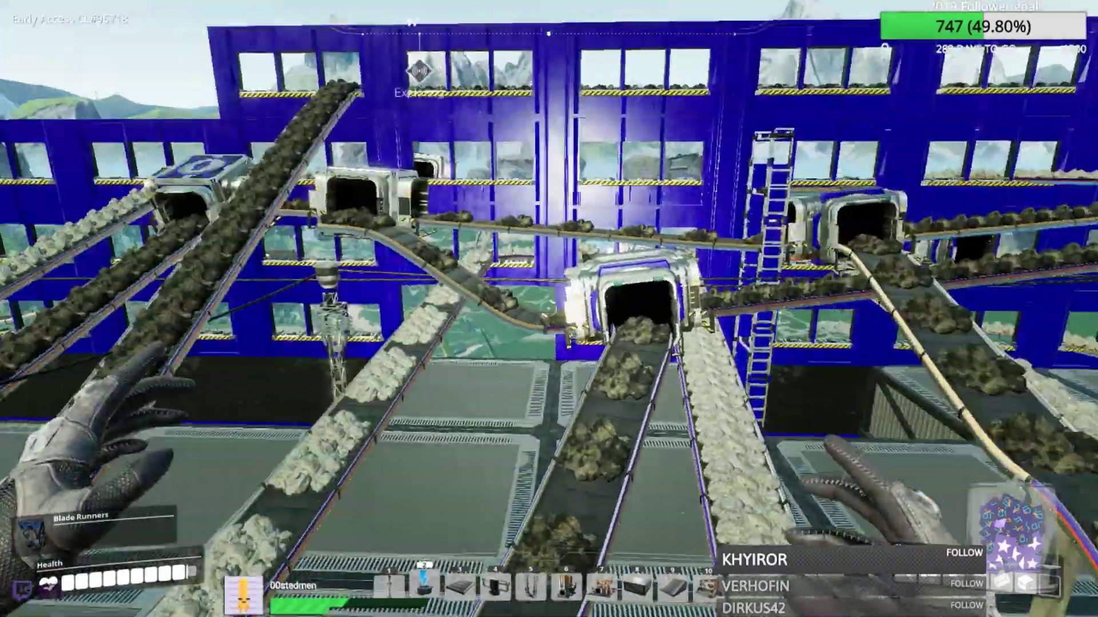
key(w)
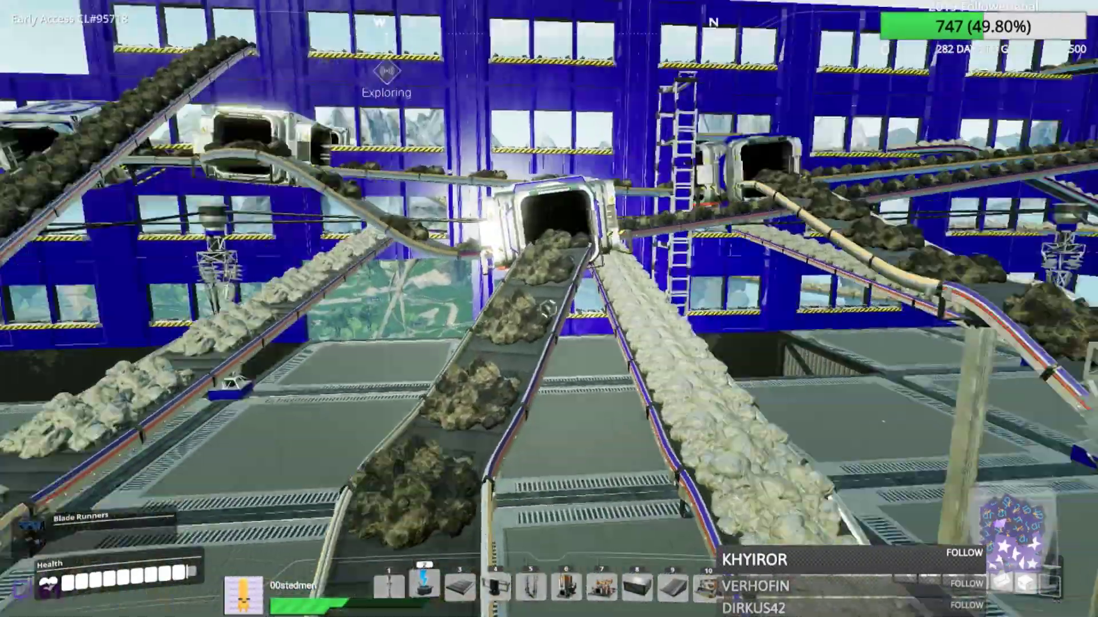
key(w)
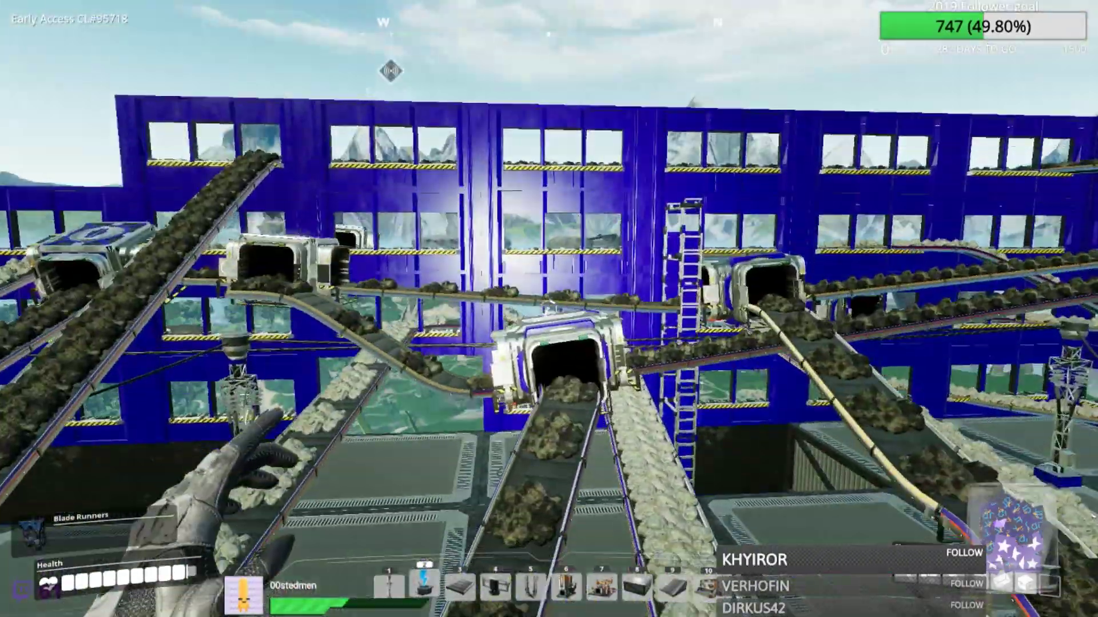
key(w)
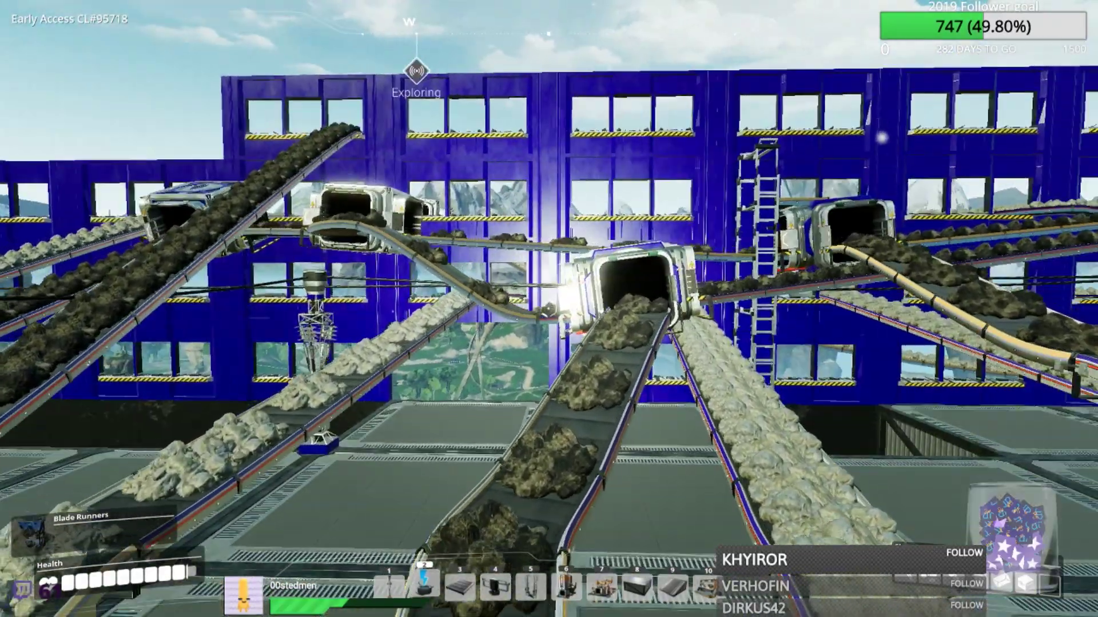
key(w)
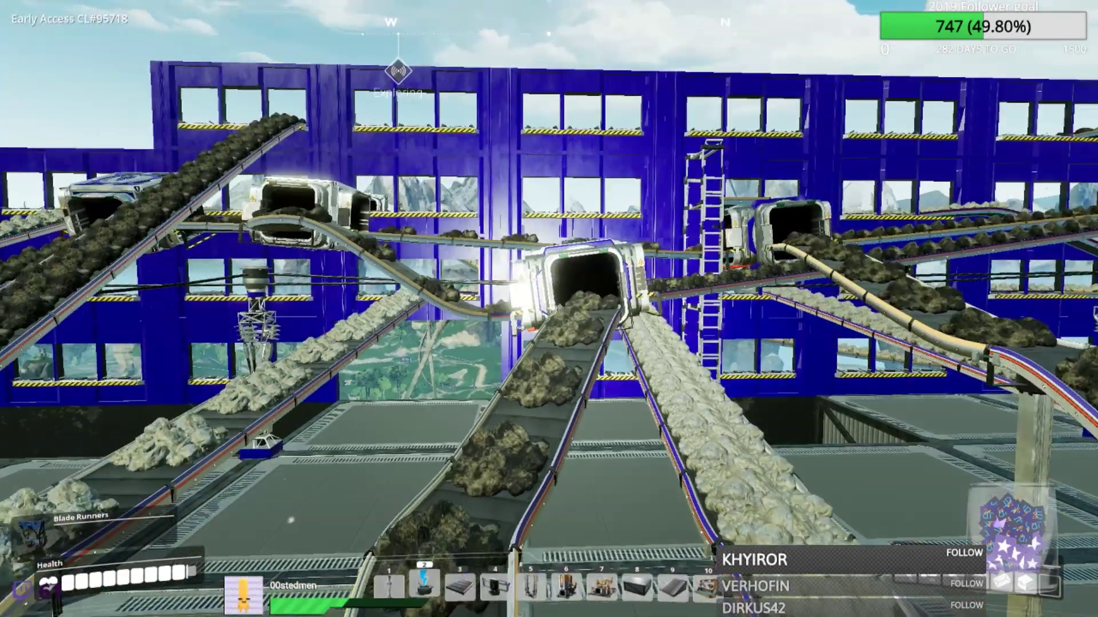
key(a)
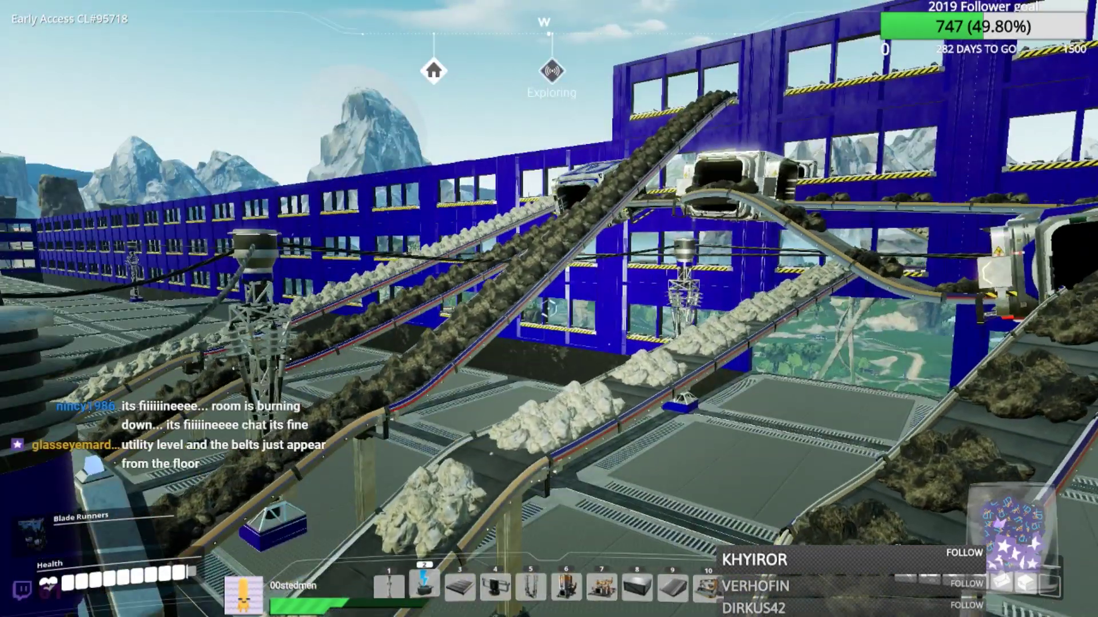
key(w)
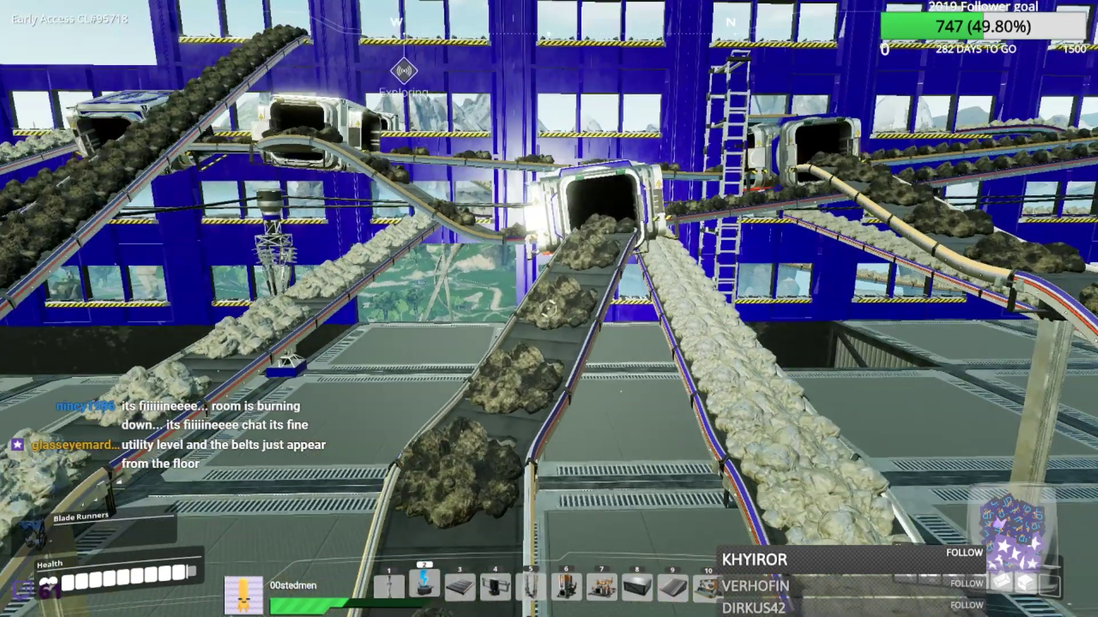
key(a)
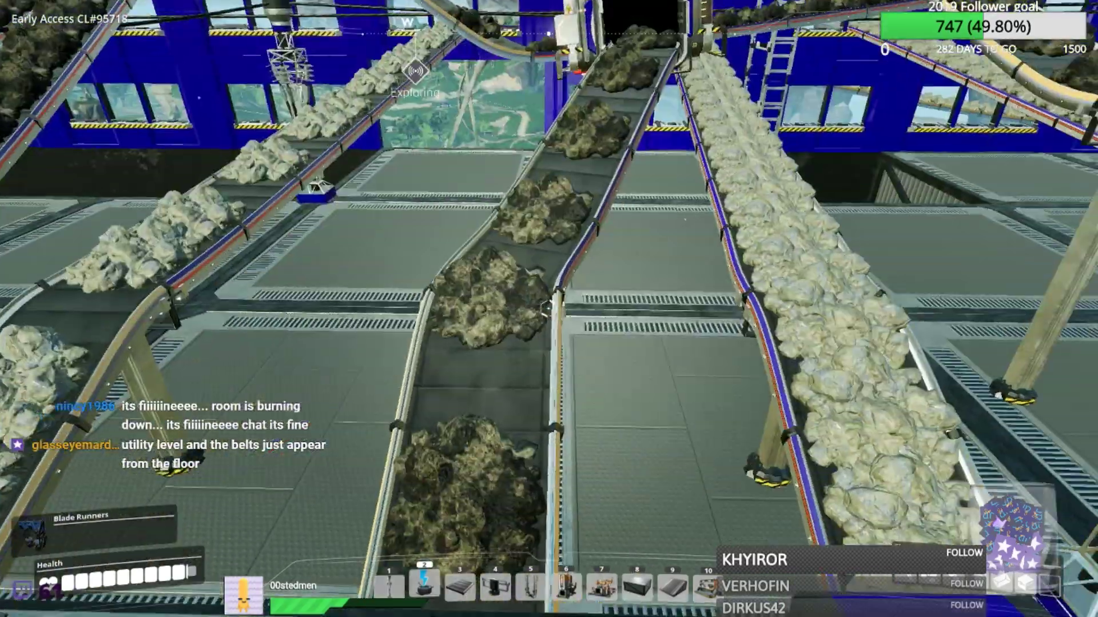
drag(548, 309, 549, 257)
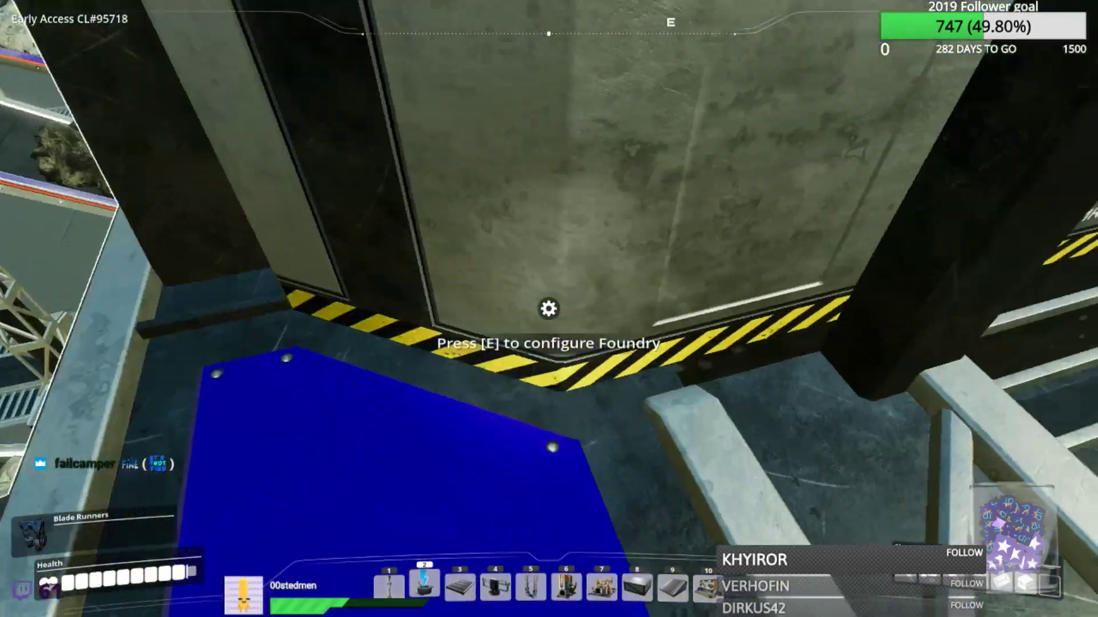
key(e)
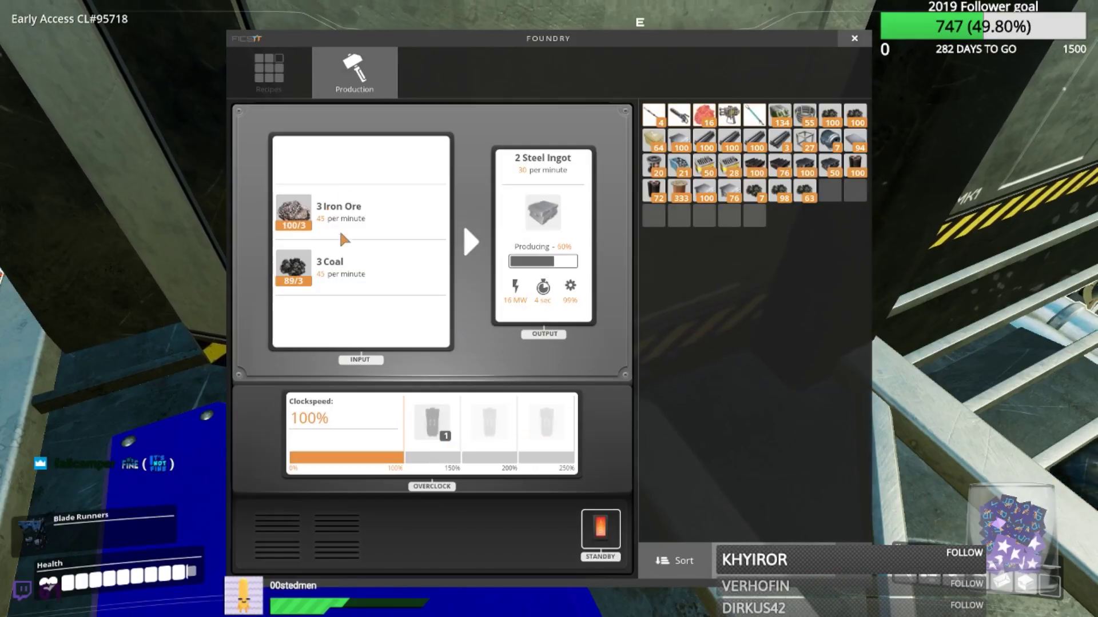
- Close the foundry status and dismantle the stray conveyor pole among the iron ore and coal belts
key(Escape)
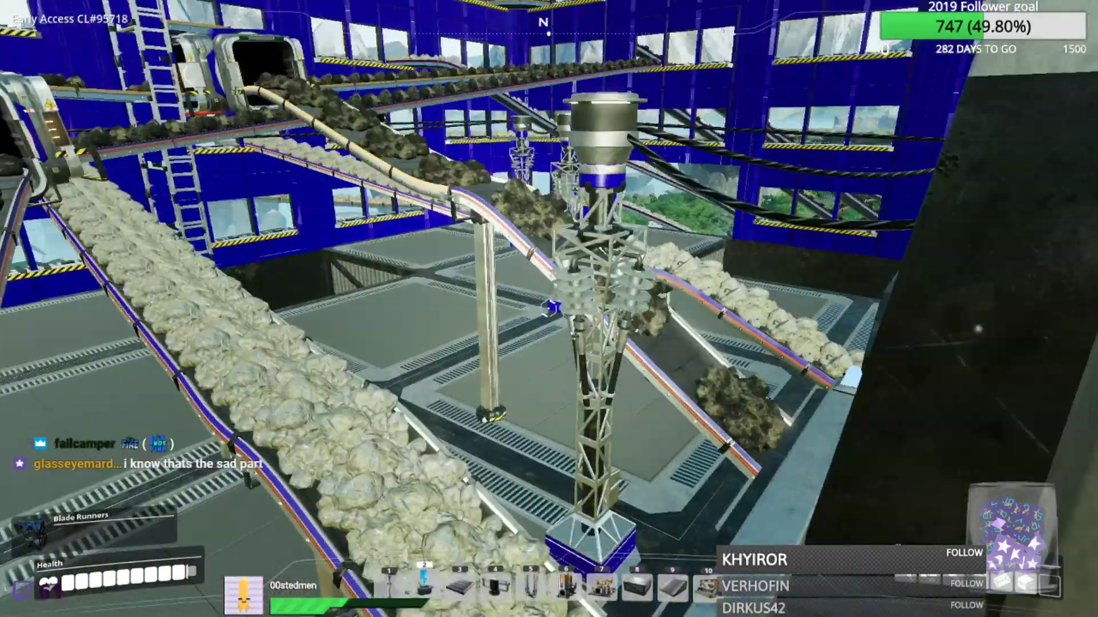
key(2)
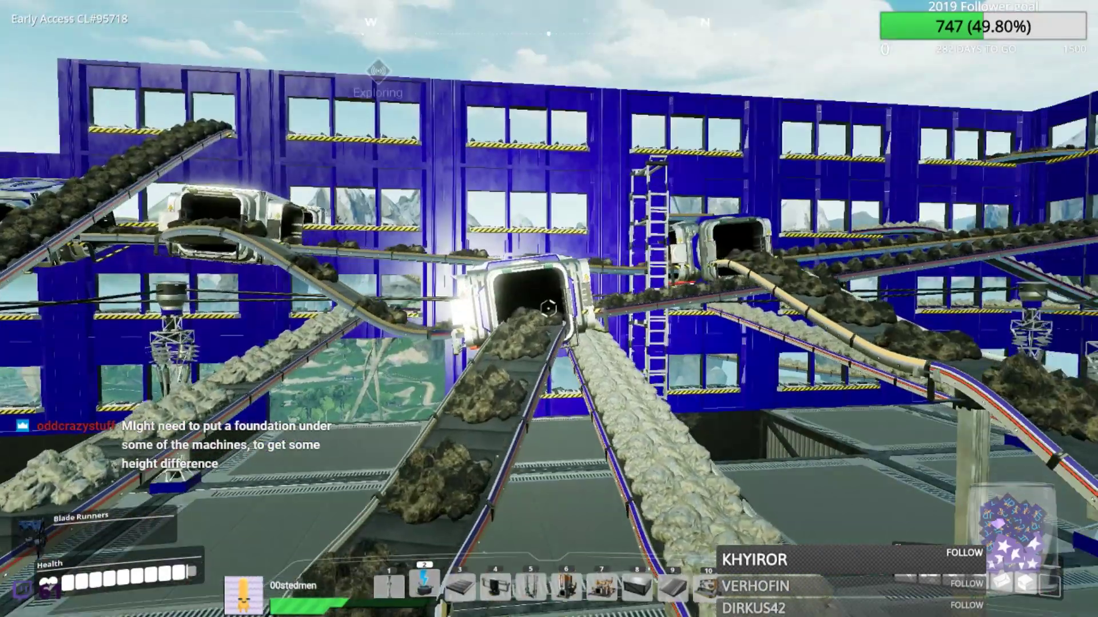
key(f)
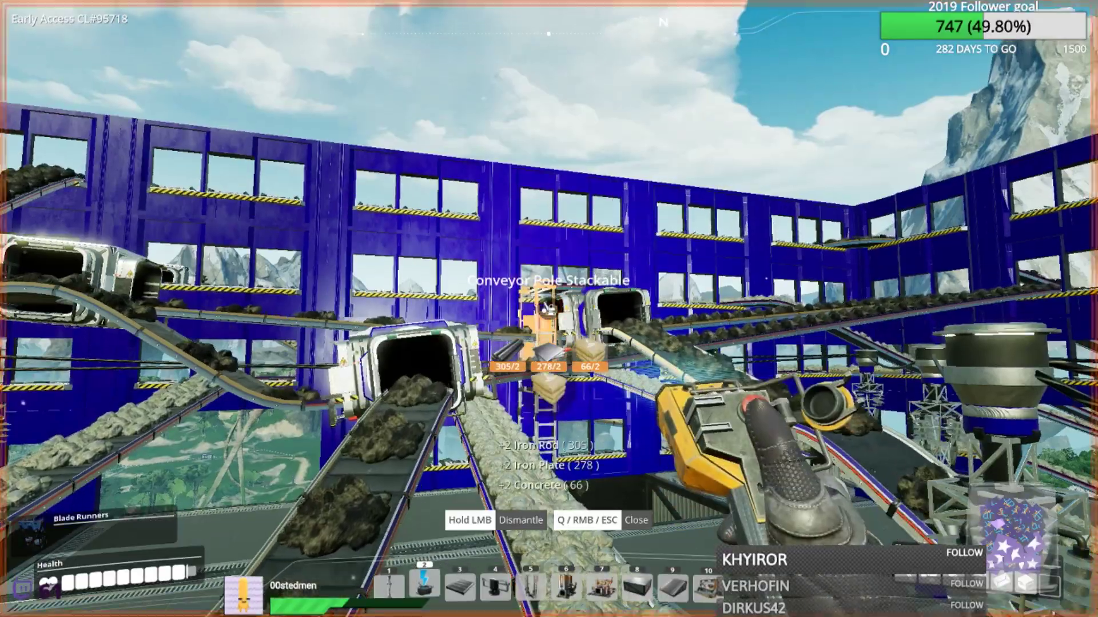
drag(549, 309, 549, 309)
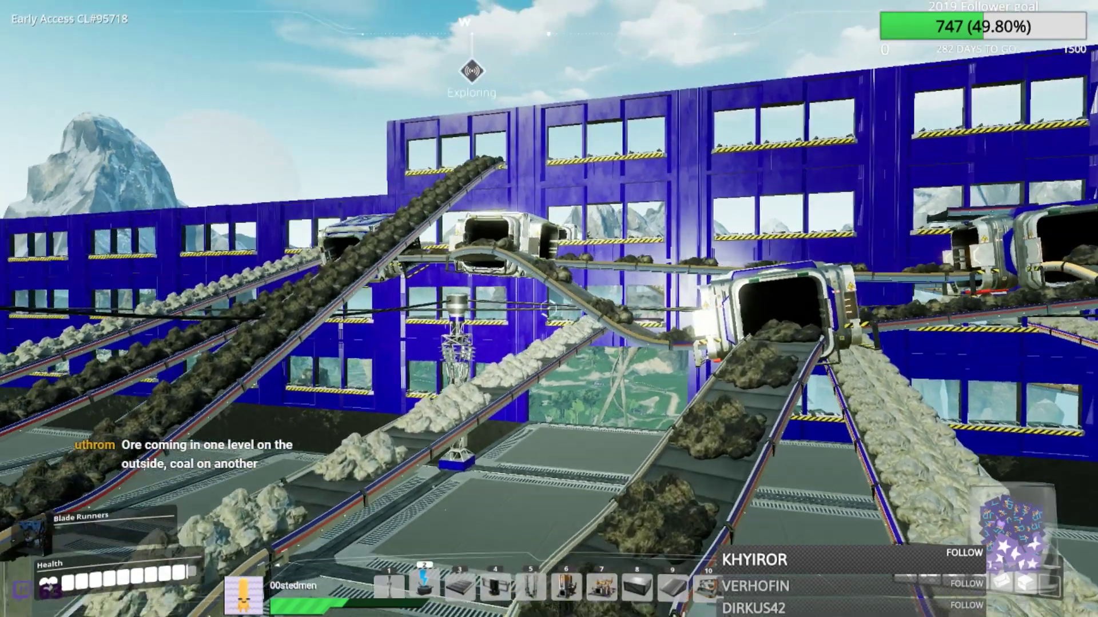
- Survey the belt exits and platform, painting a foundry surface black along the way
drag(550, 309, 343, 309)
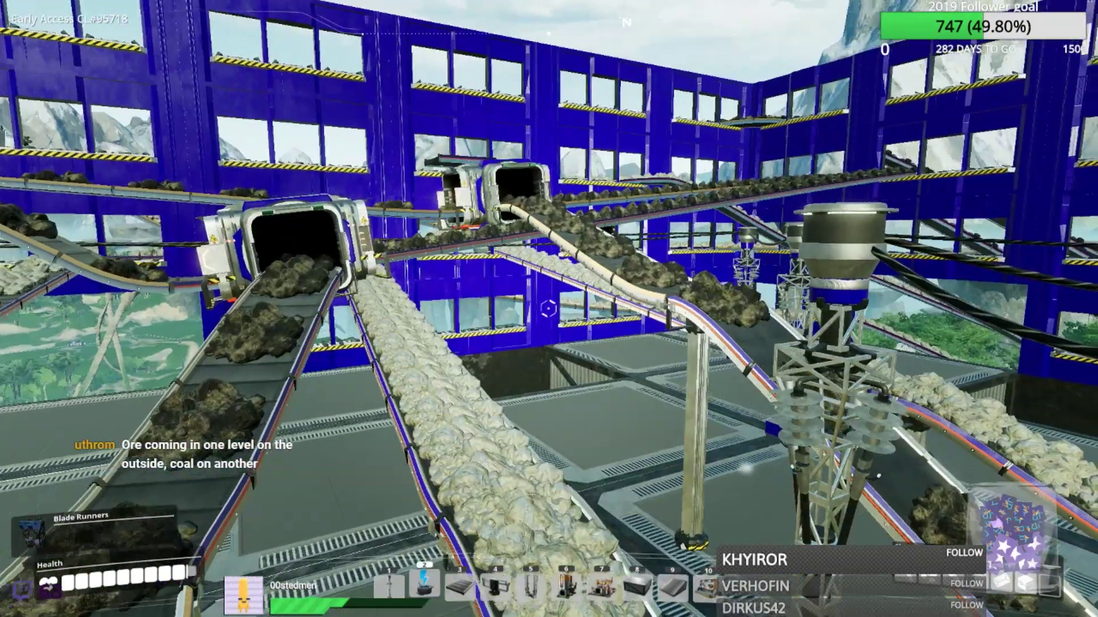
drag(550, 309, 343, 310)
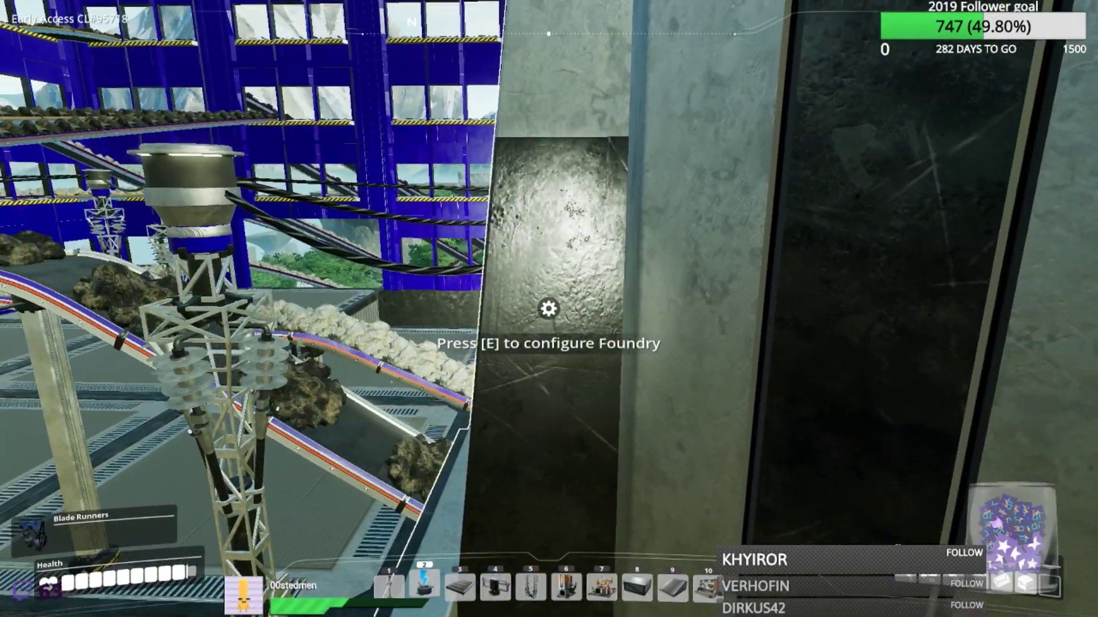
click(550, 310)
drag(550, 309, 258, 309)
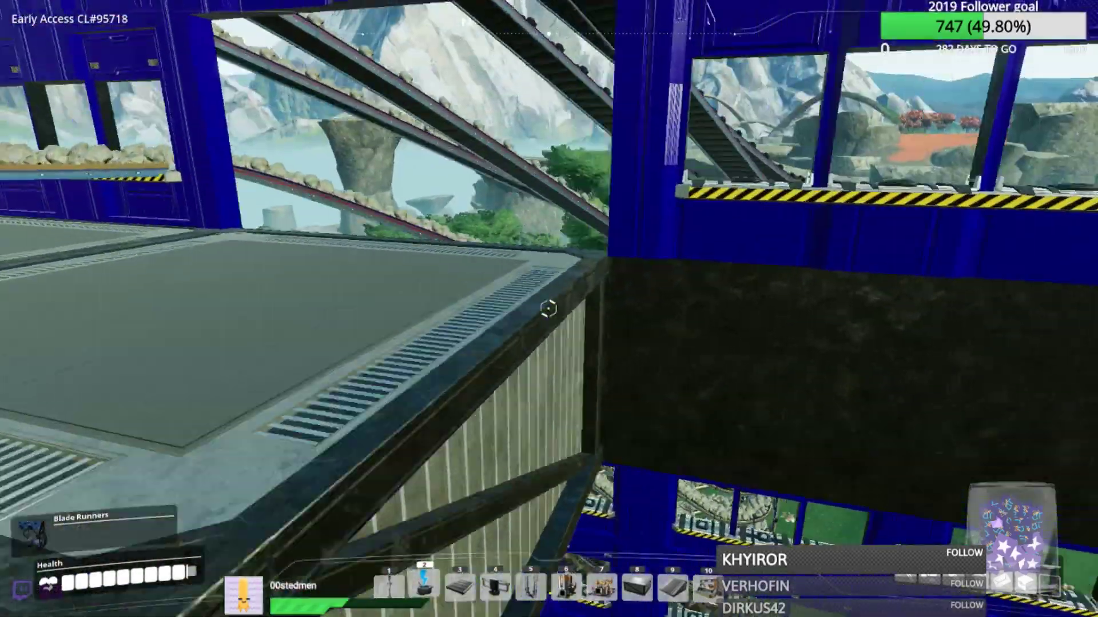
drag(548, 309, 429, 214)
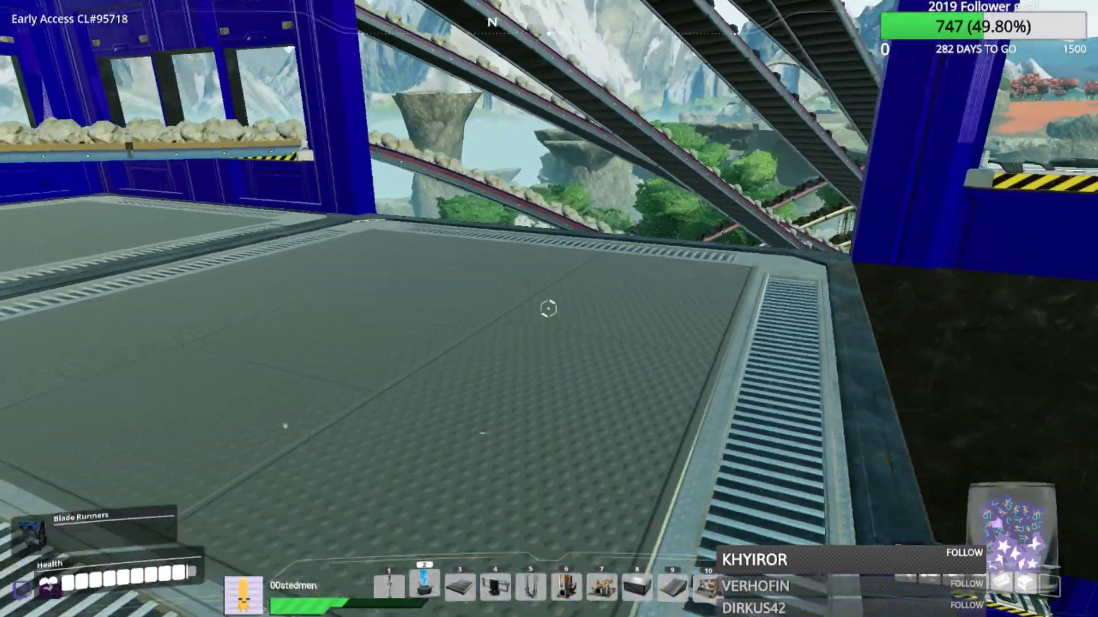
drag(549, 309, 686, 258)
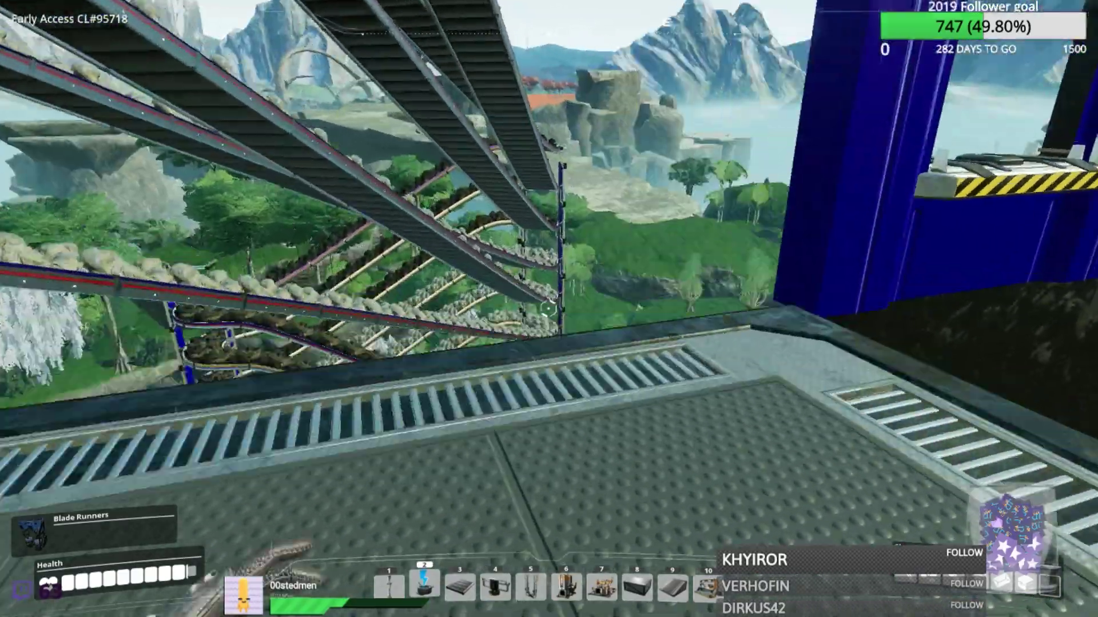
drag(549, 308, 772, 283)
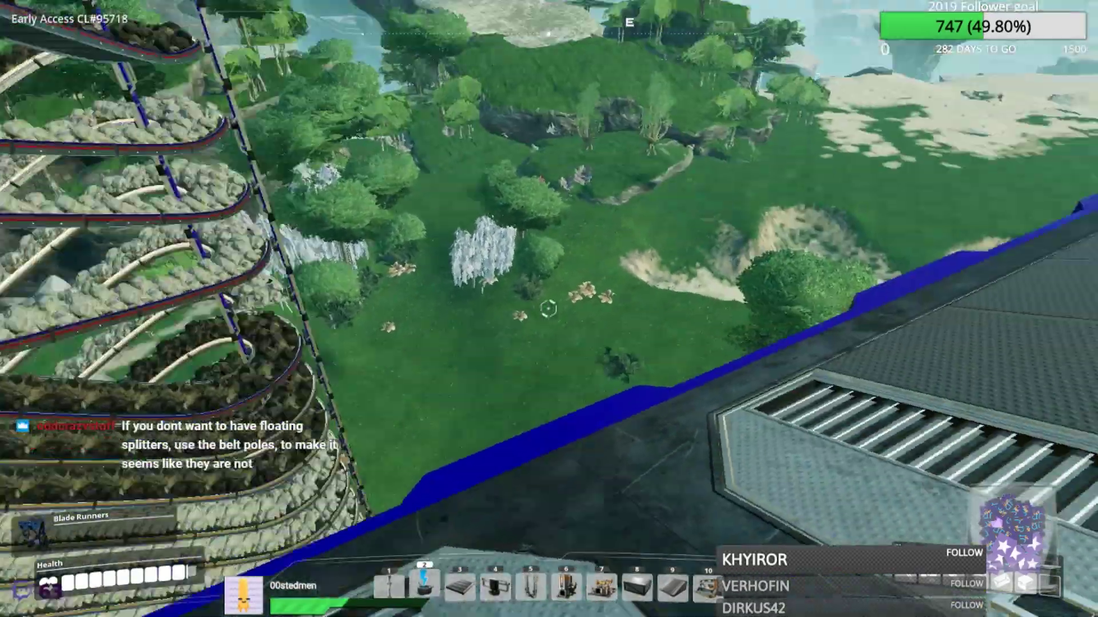
- Set the resource scanner target to Iron Ore, then head toward the blue building
key(v)
drag(386, 258, 644, 438)
key(v)
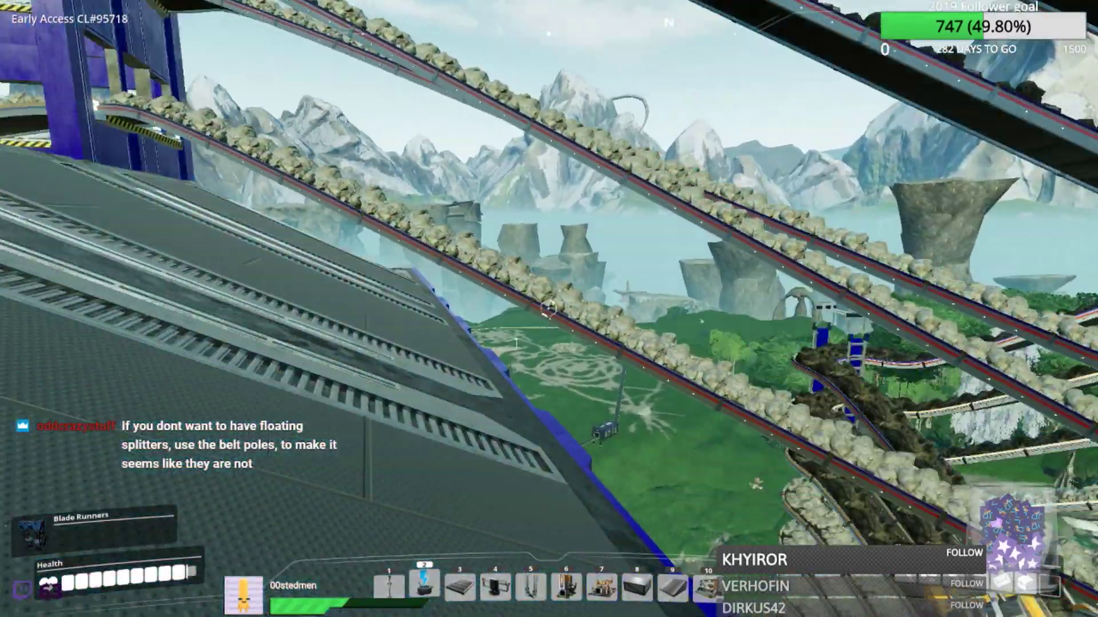
drag(549, 308, 258, 326)
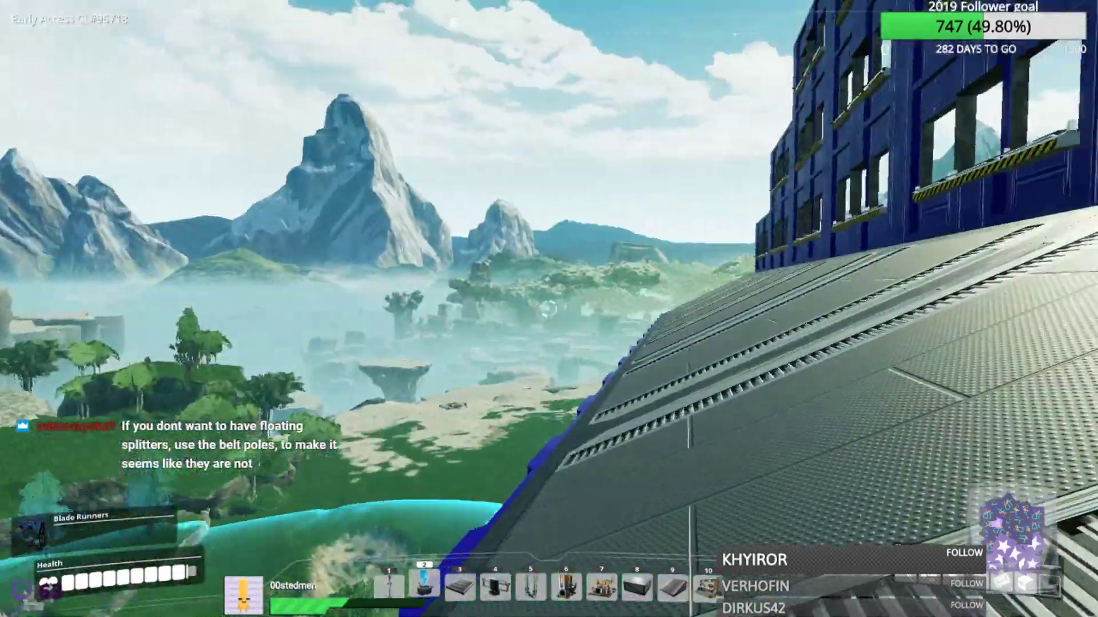
drag(549, 309, 343, 257)
key(w)
key(w)
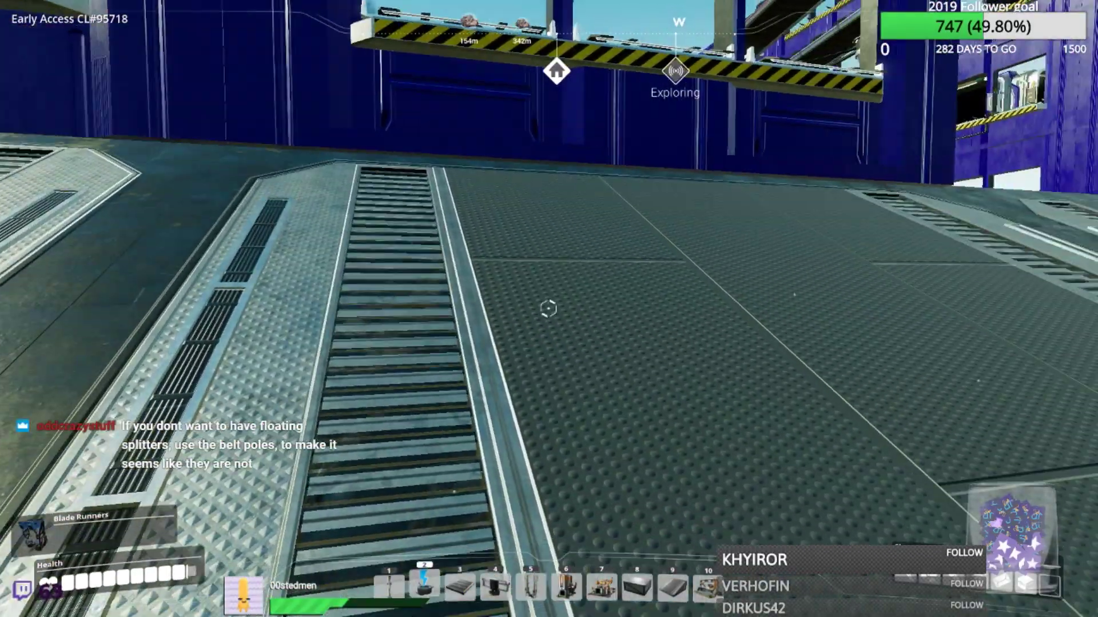
- Walk along the walkway, jump off the platform edge and bring up the resource scanner
mouse_move(549, 310)
mouse_down()
mouse_move(773, 257)
mouse_move(772, 171)
mouse_up()
key(w)
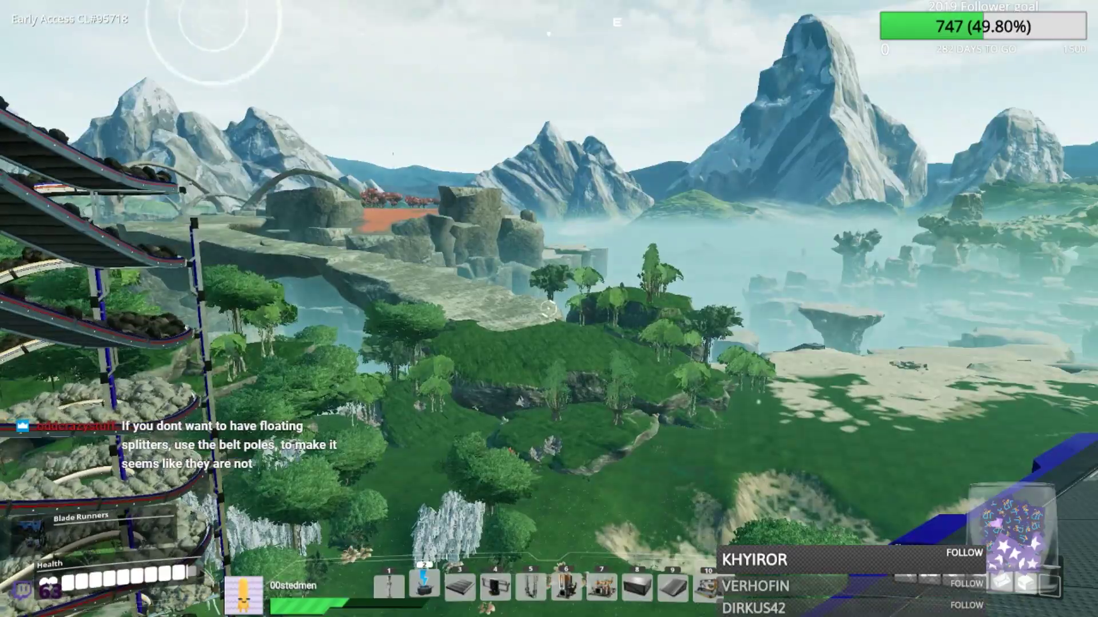
drag(549, 309, 258, 386)
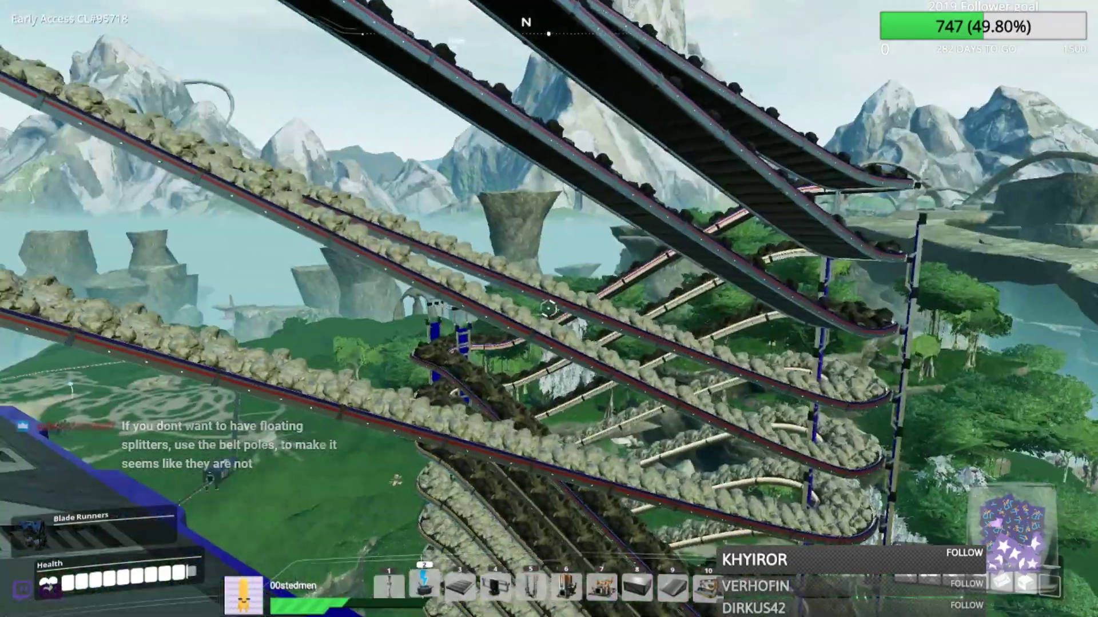
key(w)
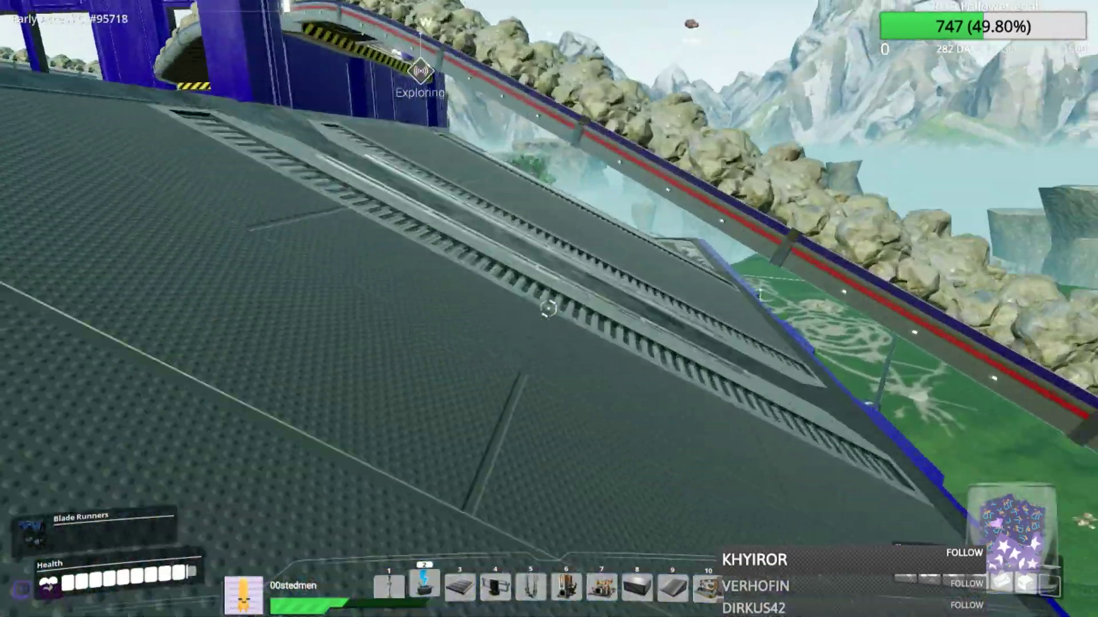
drag(549, 310, 548, 129)
key(space)
mouse_move(549, 309)
mouse_down()
mouse_move(344, 428)
mouse_move(601, 258)
mouse_up()
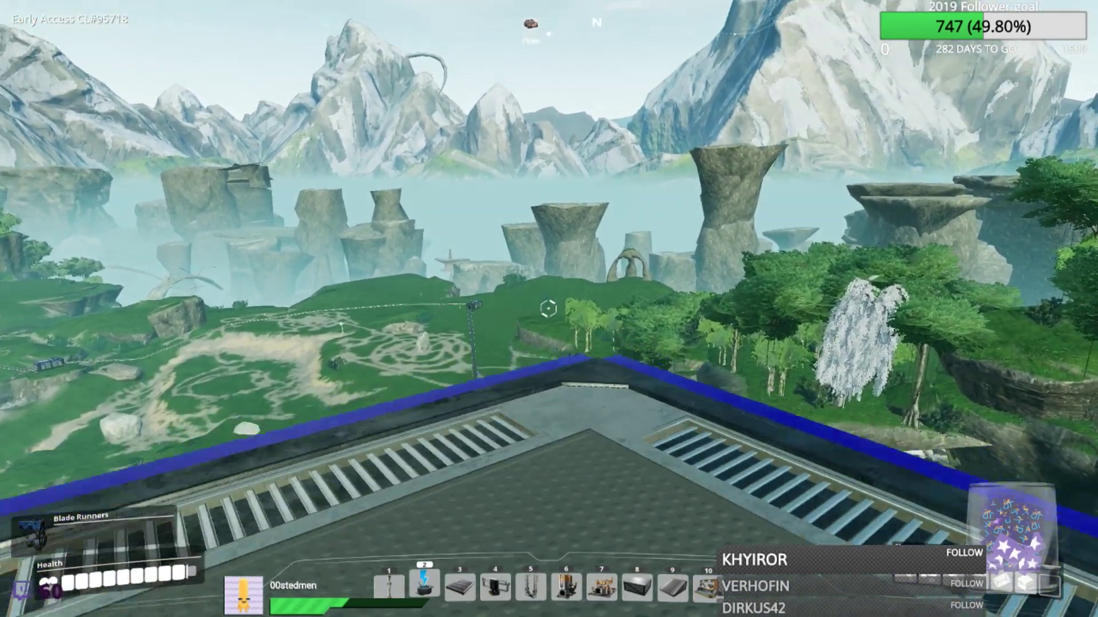
key(w)
key(Tab)
key(v)
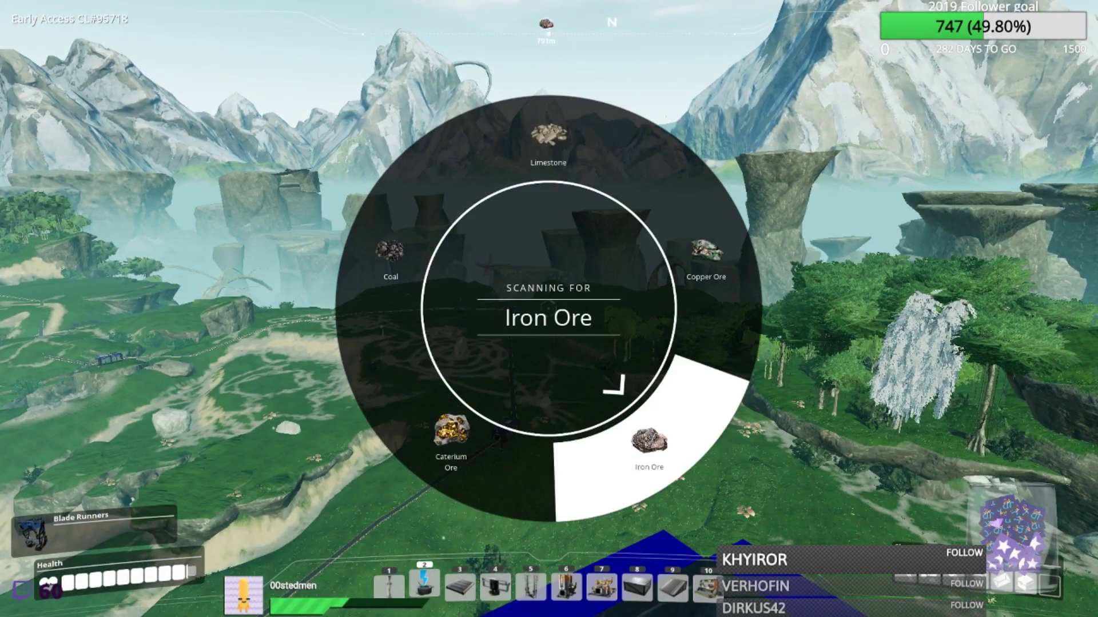
- Ping nearby Iron Ore nodes with the resource scanner
key(v)
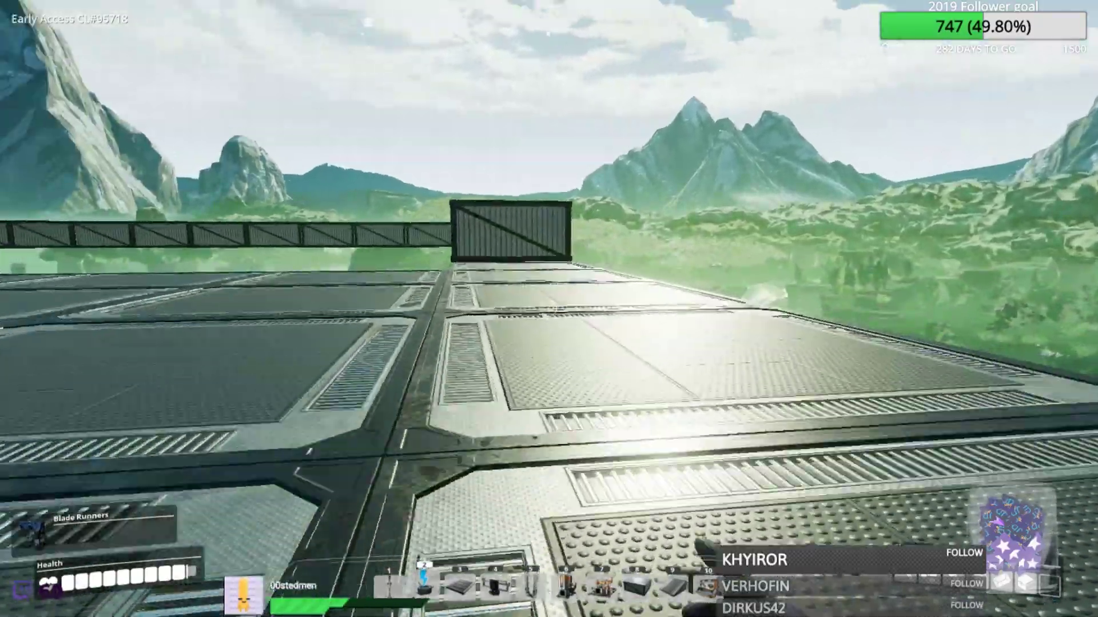
- Remove the rooftop container wall, then walk off the roof edge past the floating platforms
key(w)
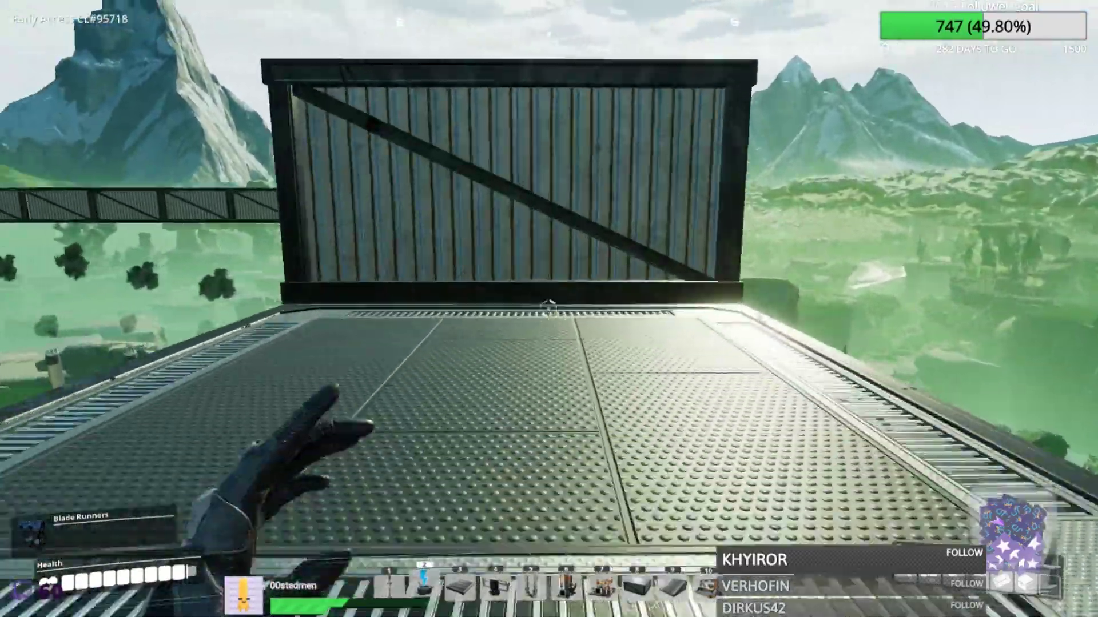
click(549, 257)
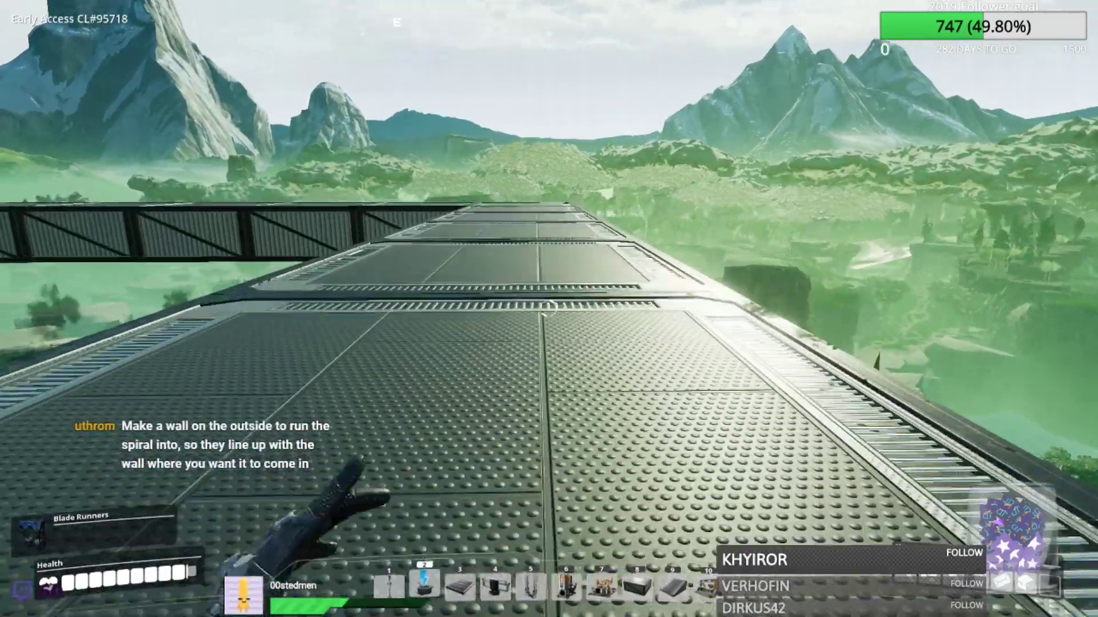
key(w)
key(w)
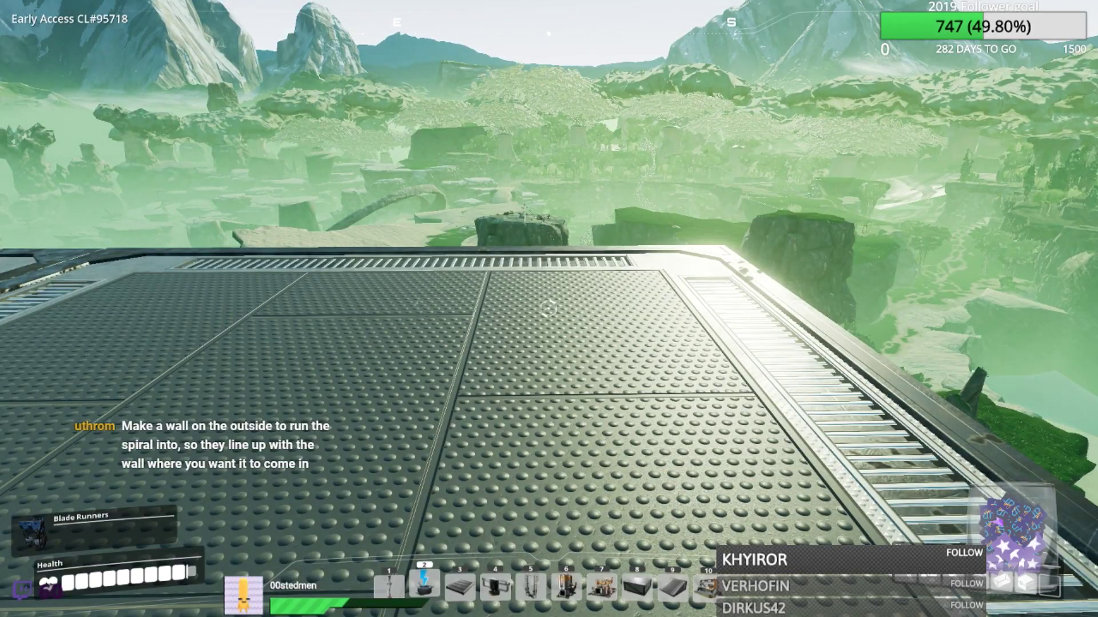
key(w)
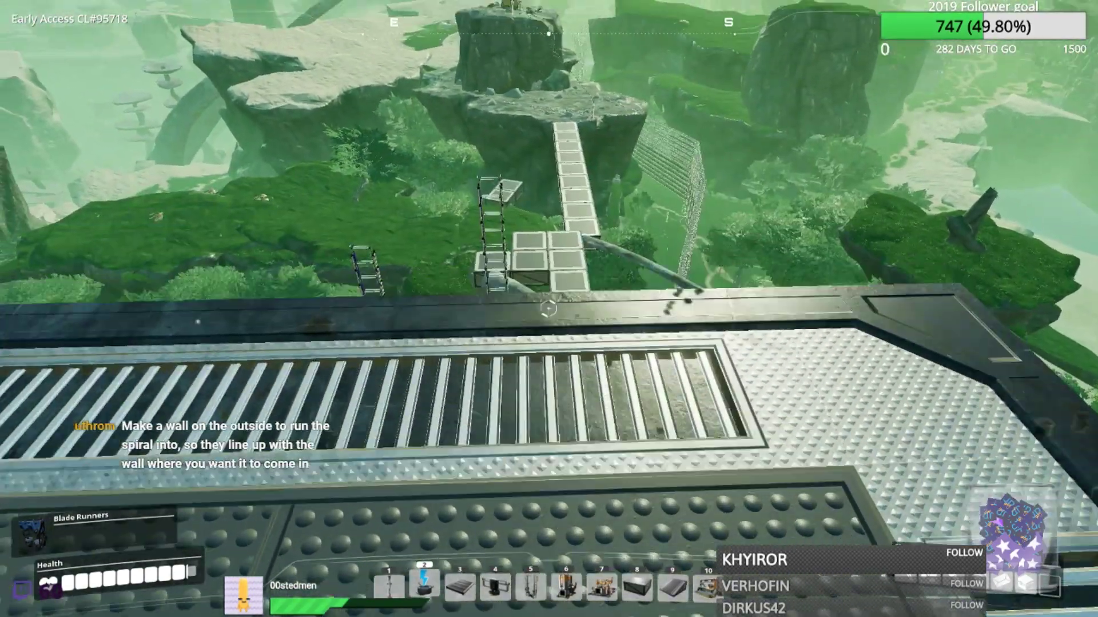
key(w)
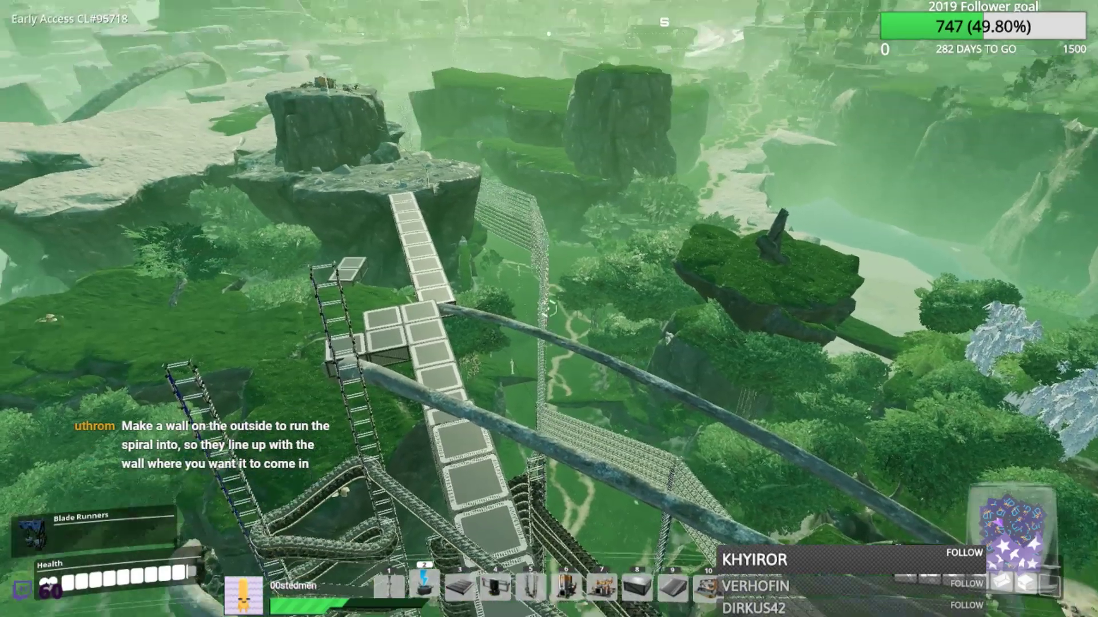
key(w)
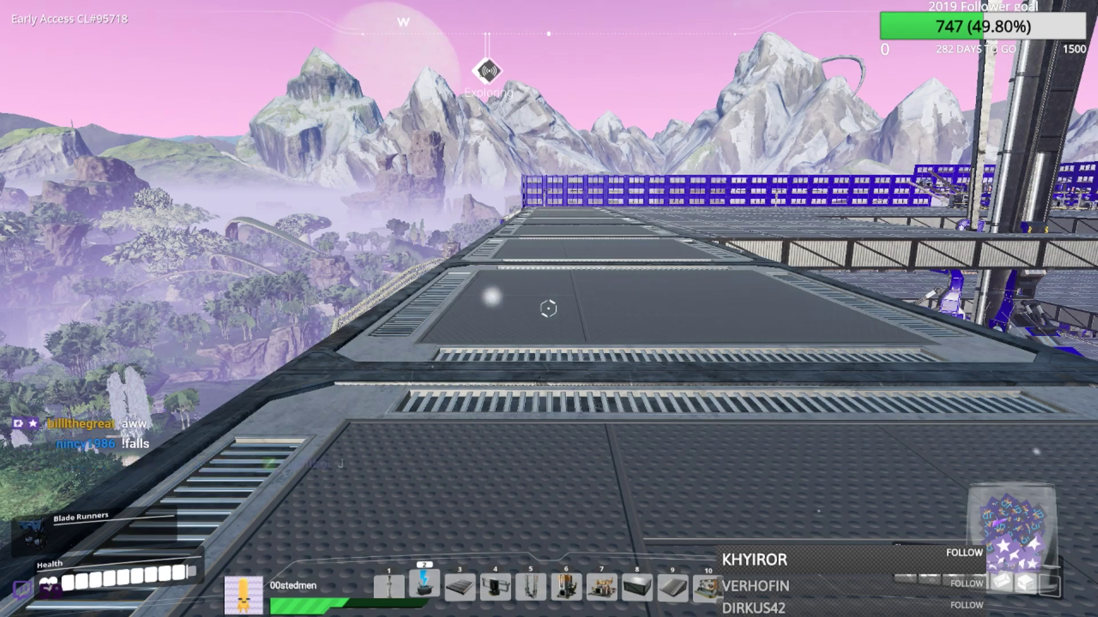
key(Escape)
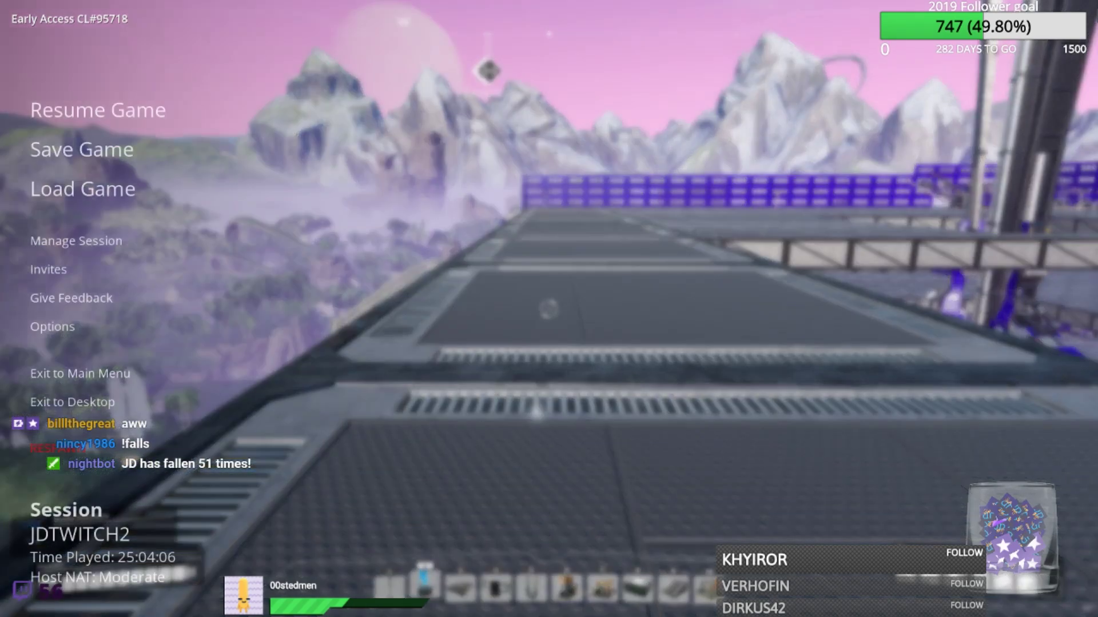
key(Escape)
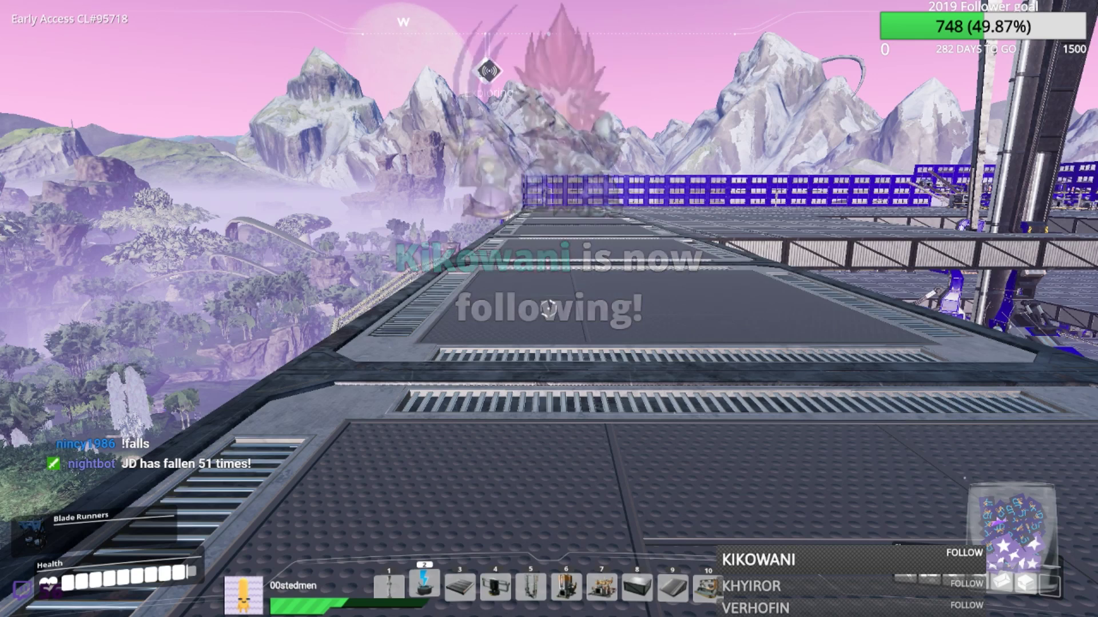
key(Escape)
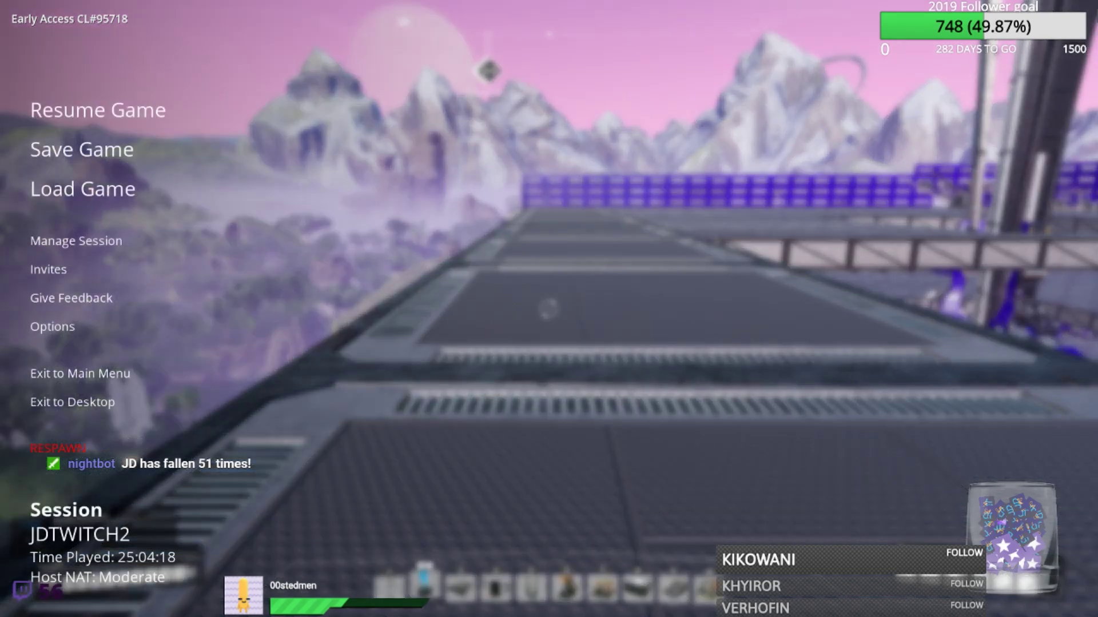
key(Escape)
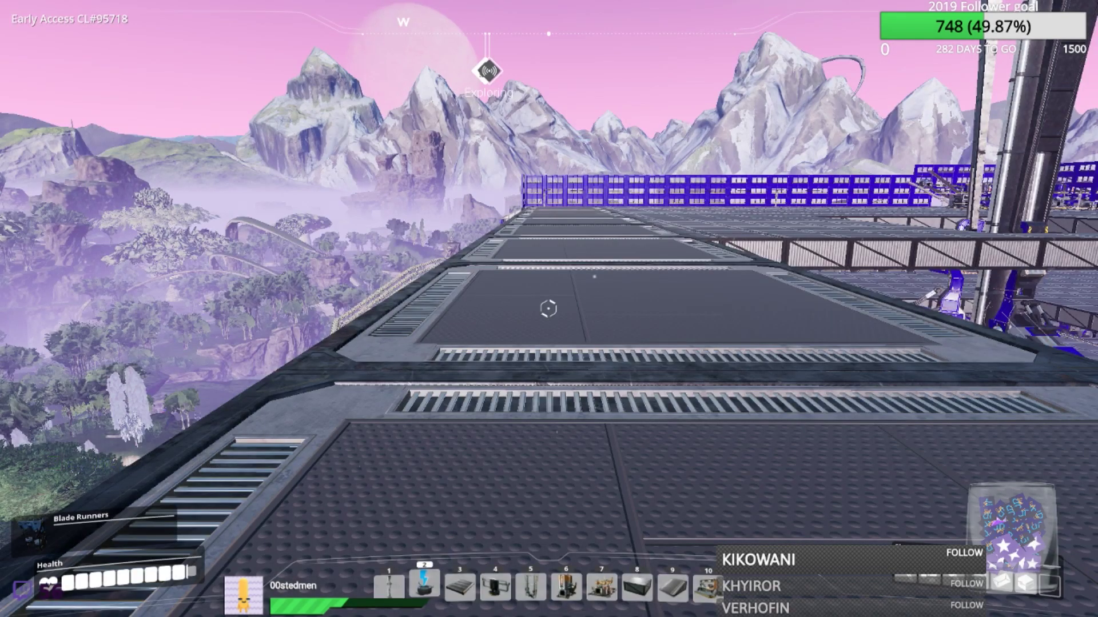